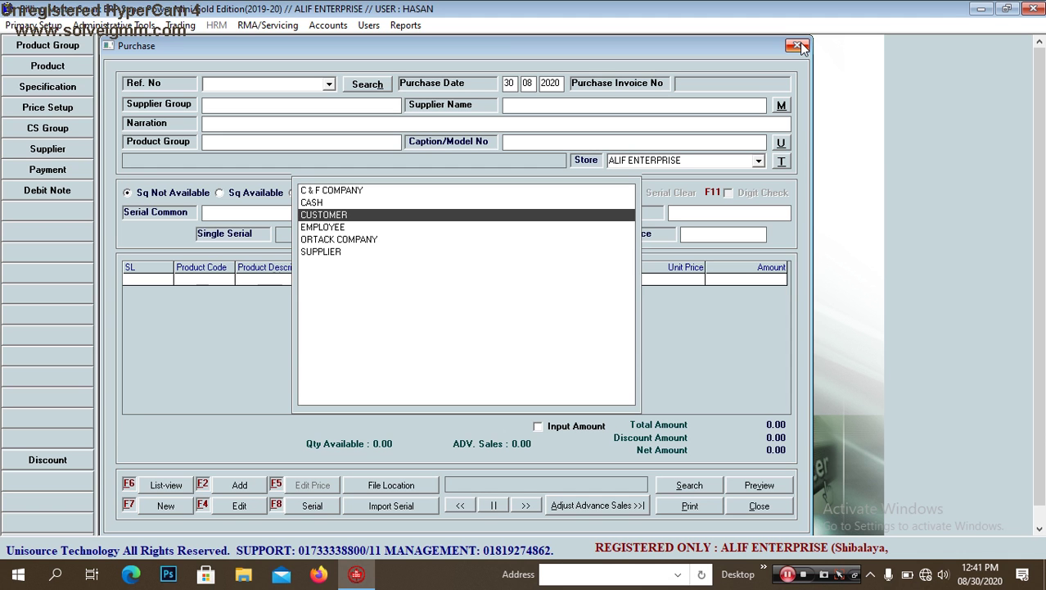
Step: Enter A00INV20003505 as the purchase reference number and keep the preset purchase date
left_click(252, 83)
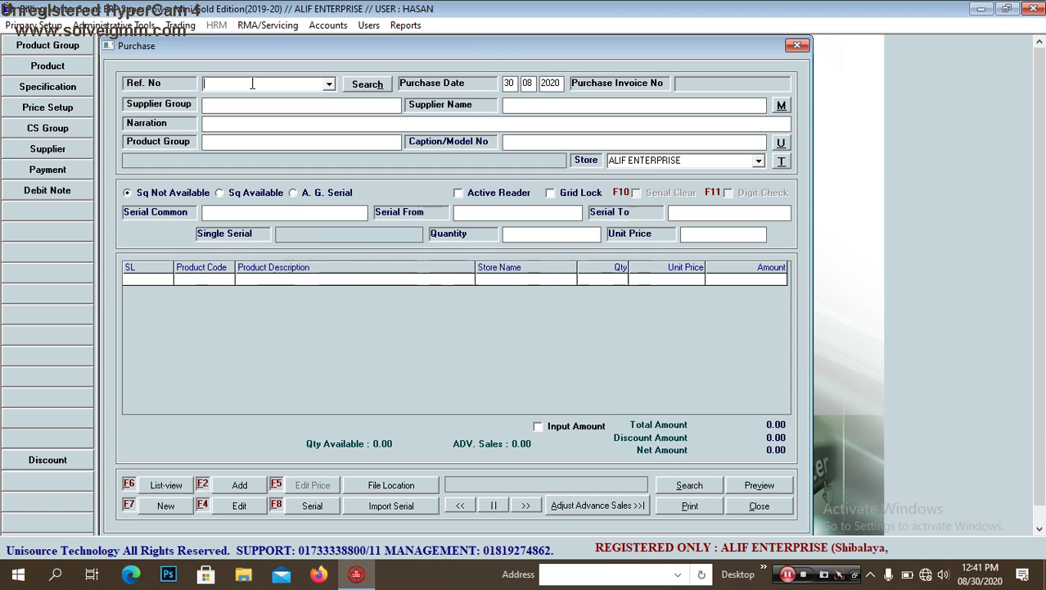
left_click(249, 123)
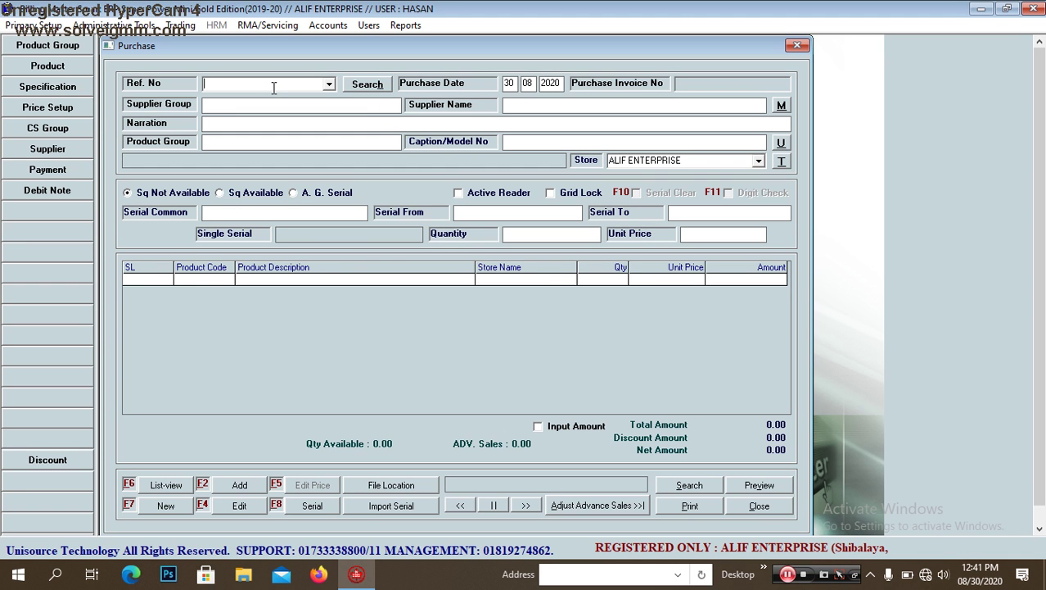
type("A00INV2000")
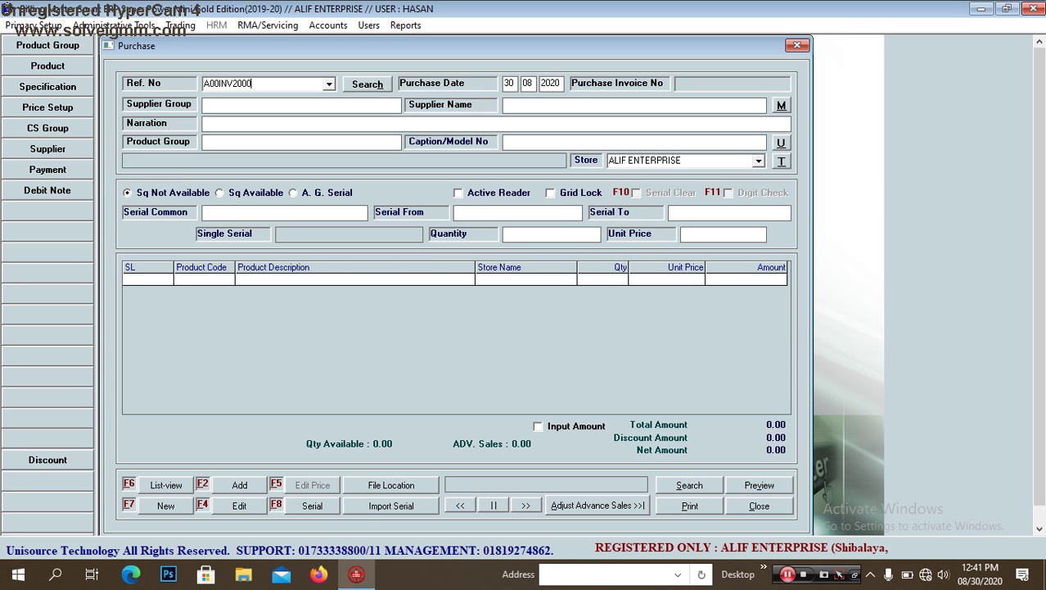
type("3505")
key("Return")
key("Return")
key("Return")
key("Return")
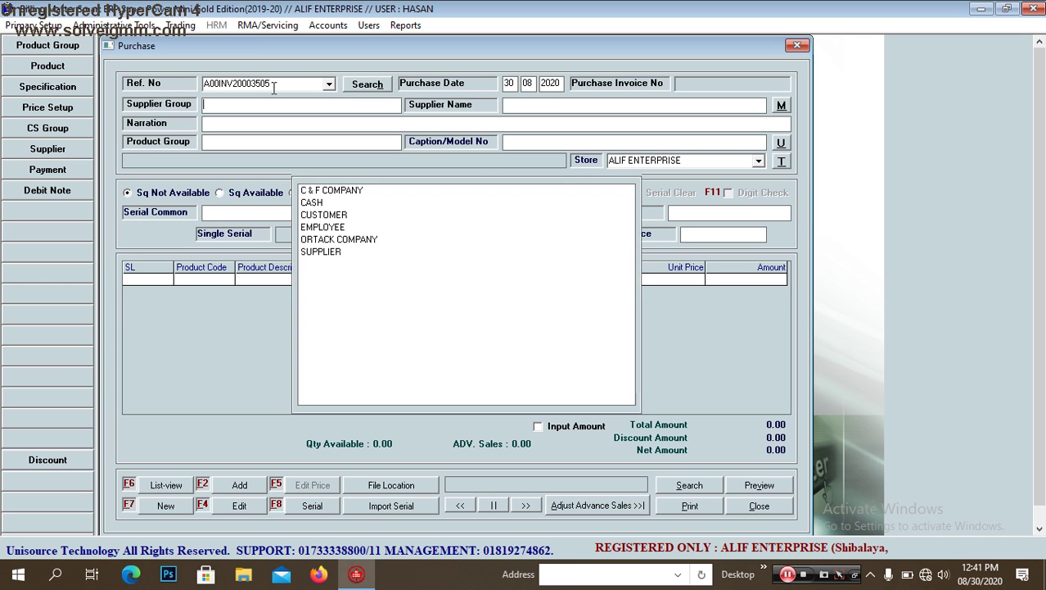
Step: Choose ORTACK COMPANY as the supplier group and ORTACK as the supplier name
key("Down")
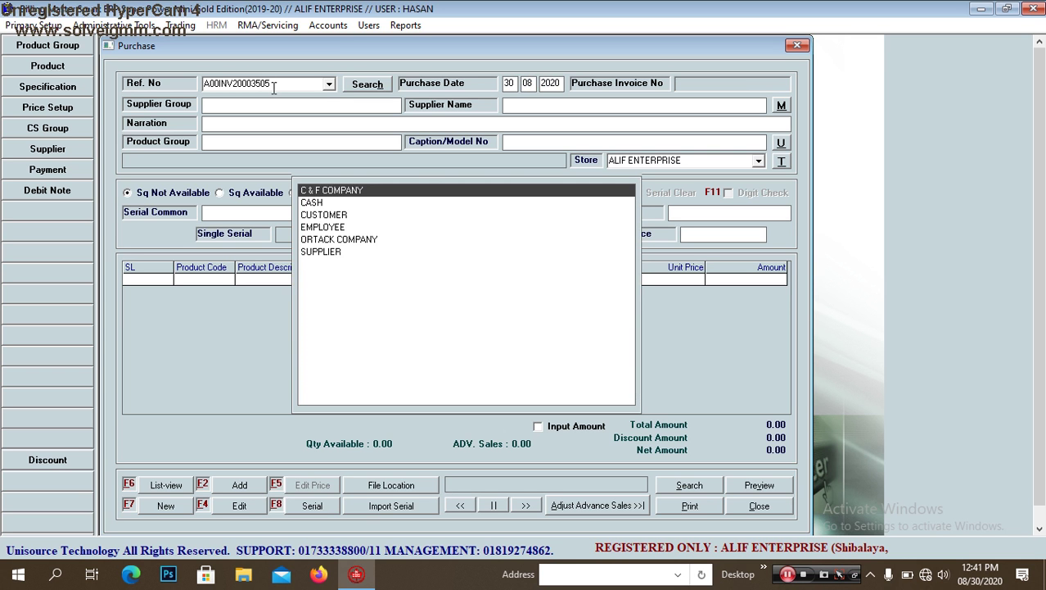
key("Down")
key("Down")
key("Down")
key("Down")
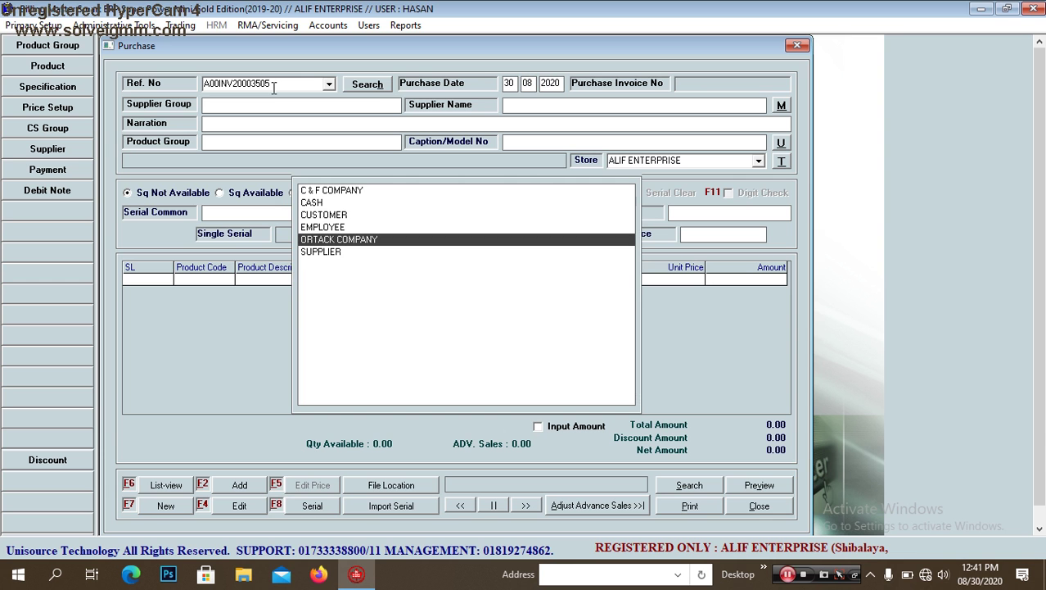
key("Return")
key("Return")
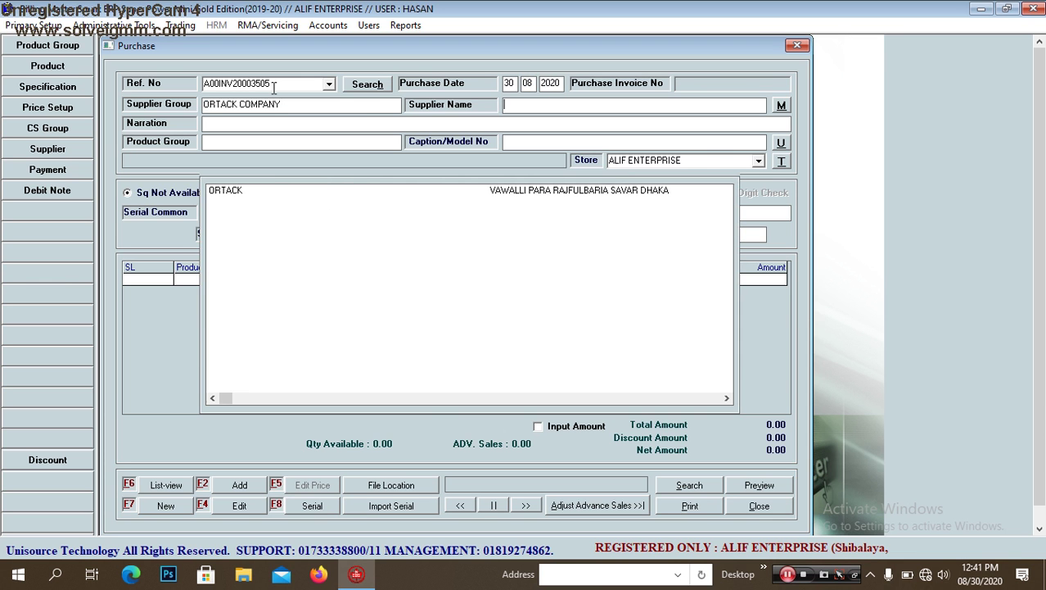
key("Down")
key("Return")
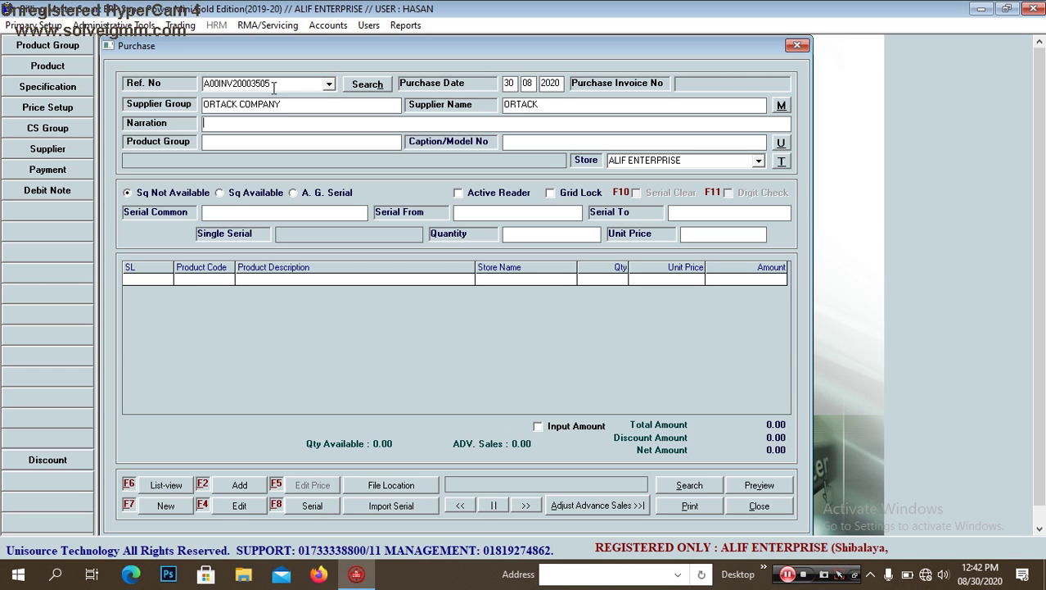
Step: Enter the narration "29 AUG 2020 PURCHASED" for the purchase
type("29 aUG")
key("BackSpace")
key("BackSpace")
key("BackSpace")
key("BackSpace")
type("AUF")
key("BackSpace")
type("G PU")
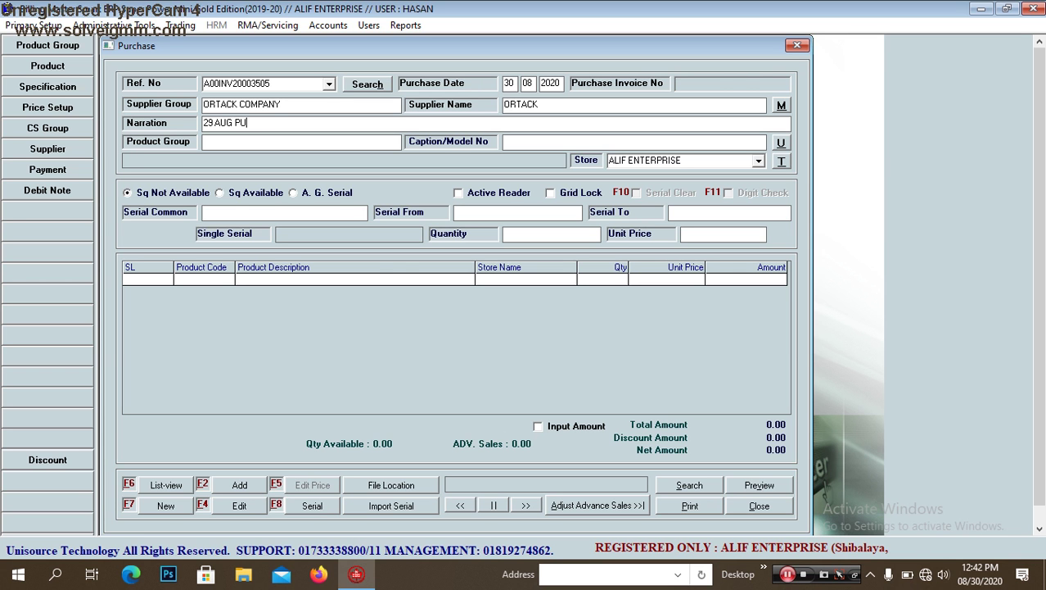
type("RCHASED")
key("Left")
key("Left")
key("Left")
key("Left")
key("Left")
key("Left")
key("Left")
key("Left")
key("Left")
type("2020")
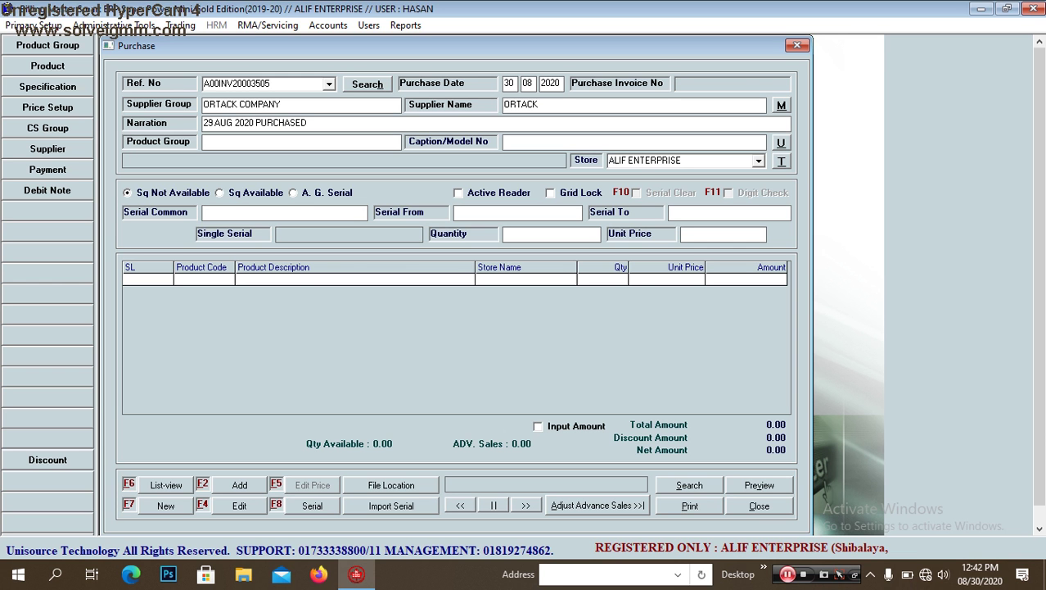
key("Right")
key("Right")
key("Right")
key("Right")
key("Right")
key("Right")
key("Right")
key("Right")
key("Right")
key("Return")
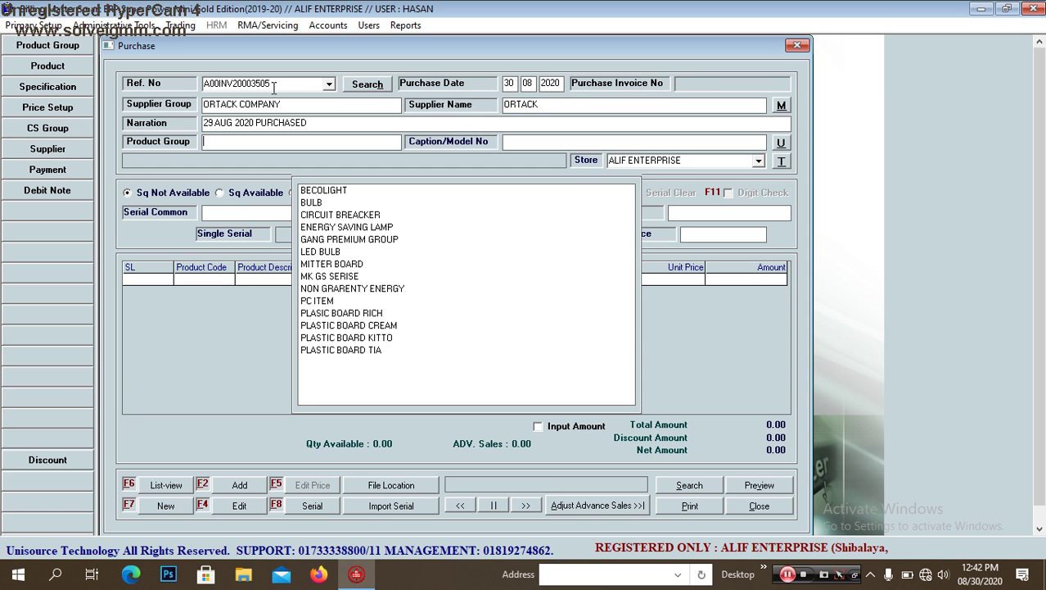
Step: Add 60 pieces of 1 100 WATT CLEAR BULB ORTACK from the BULB product group at the suggested unit price
key("Down")
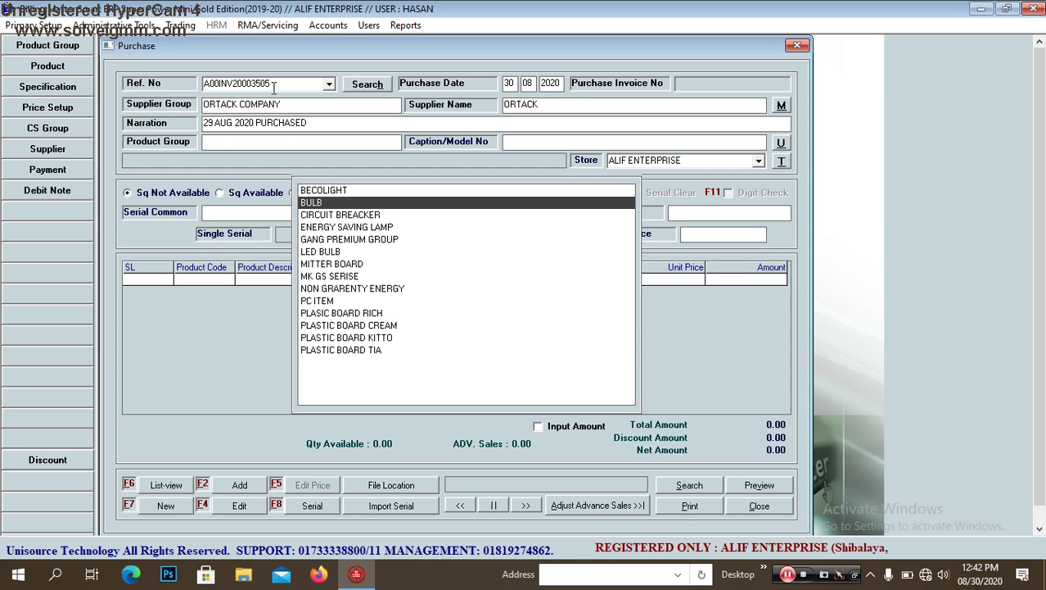
key("Return")
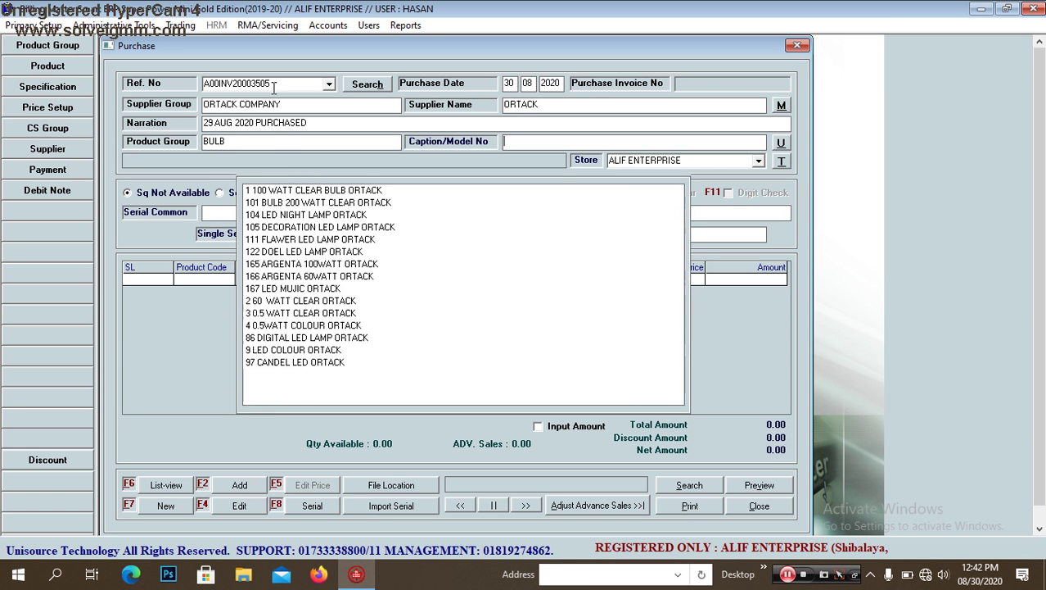
key("Down")
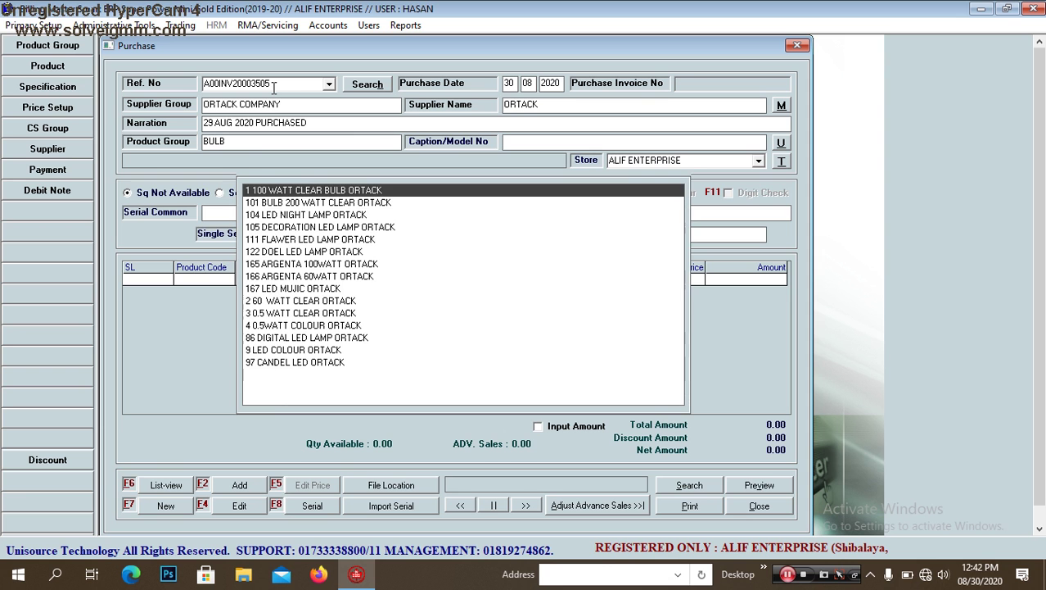
key("Return")
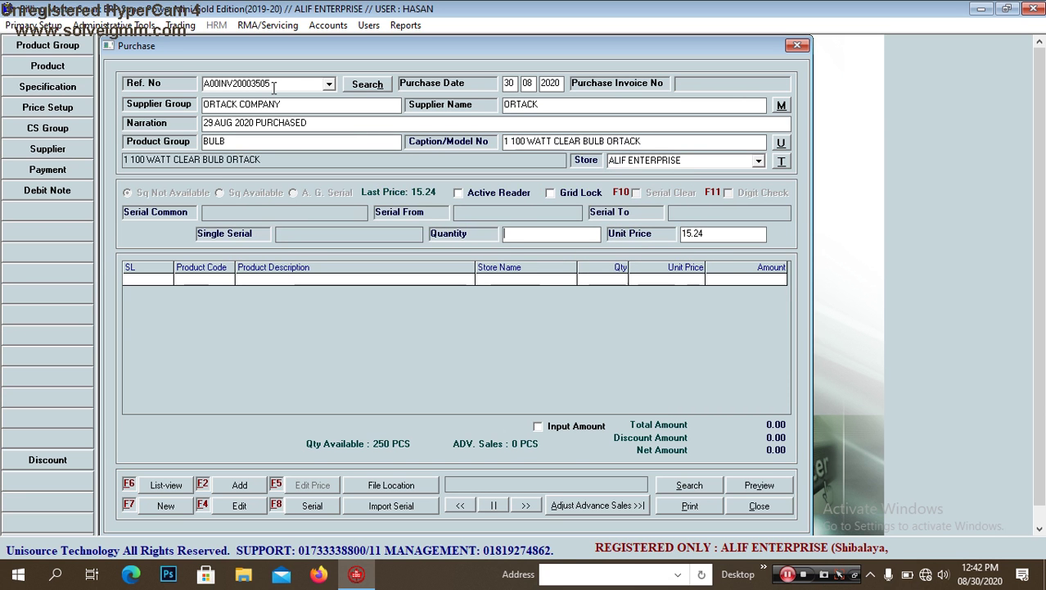
type("60")
key("Return")
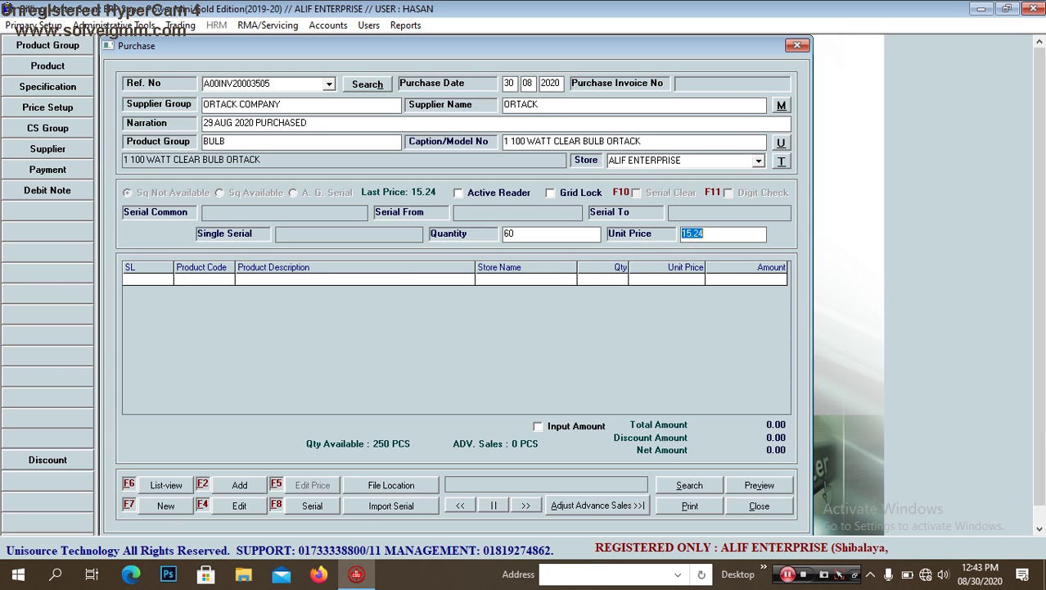
key("Return")
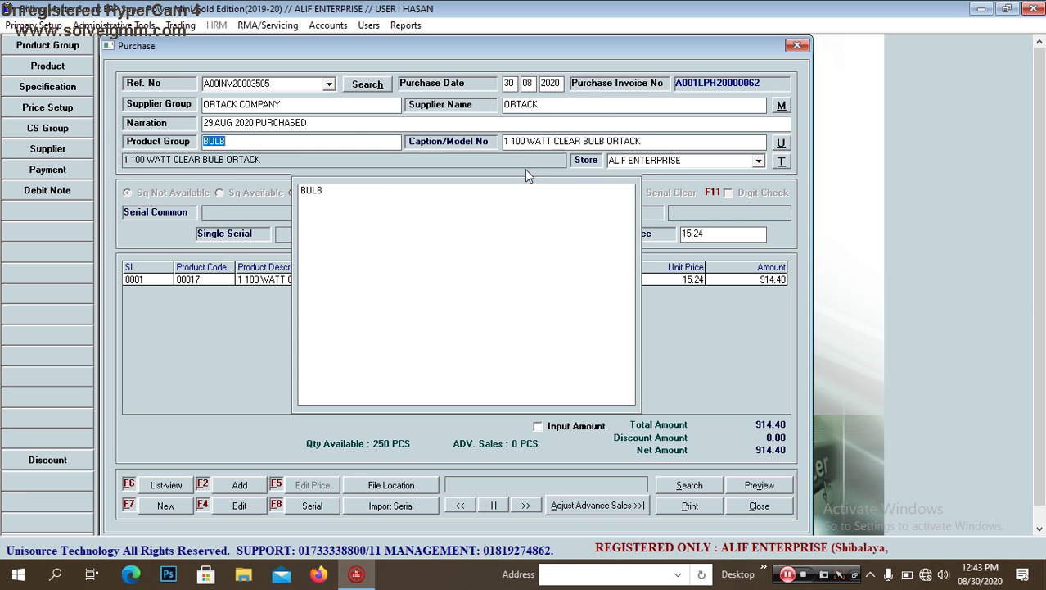
Step: Find the BULB group product 2 60 WATT CLEAR ORTACK with 26 and add 180 pieces at the suggested unit price
key("Return")
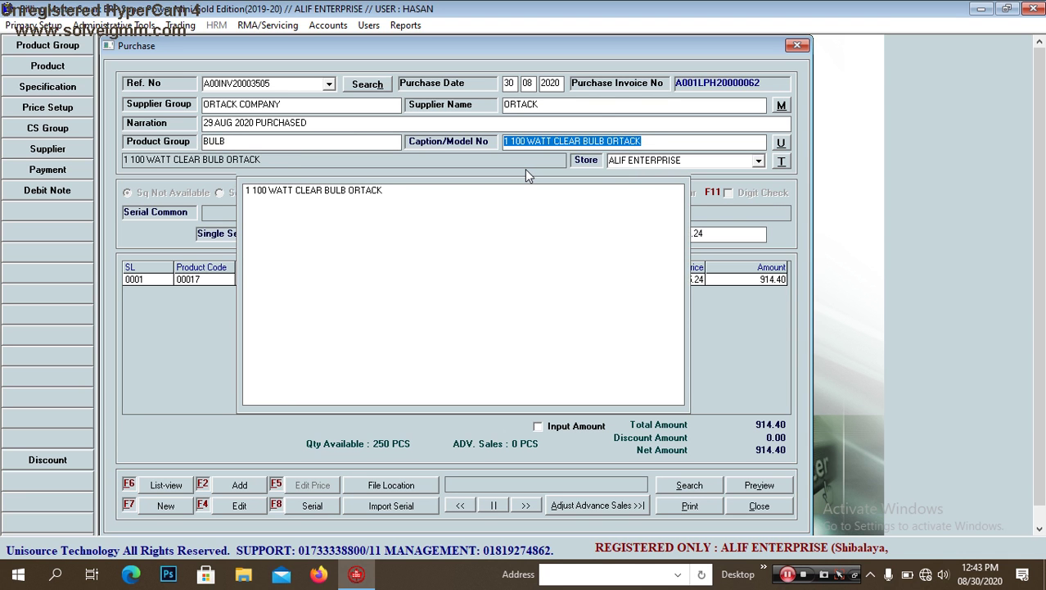
type("26")
key("Down")
key("Return")
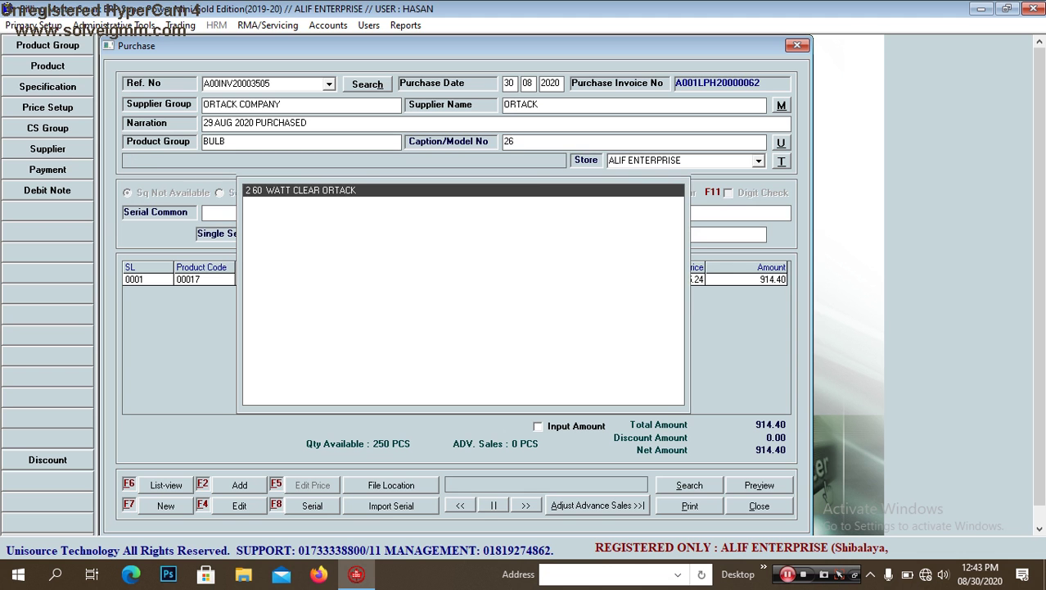
key("Return")
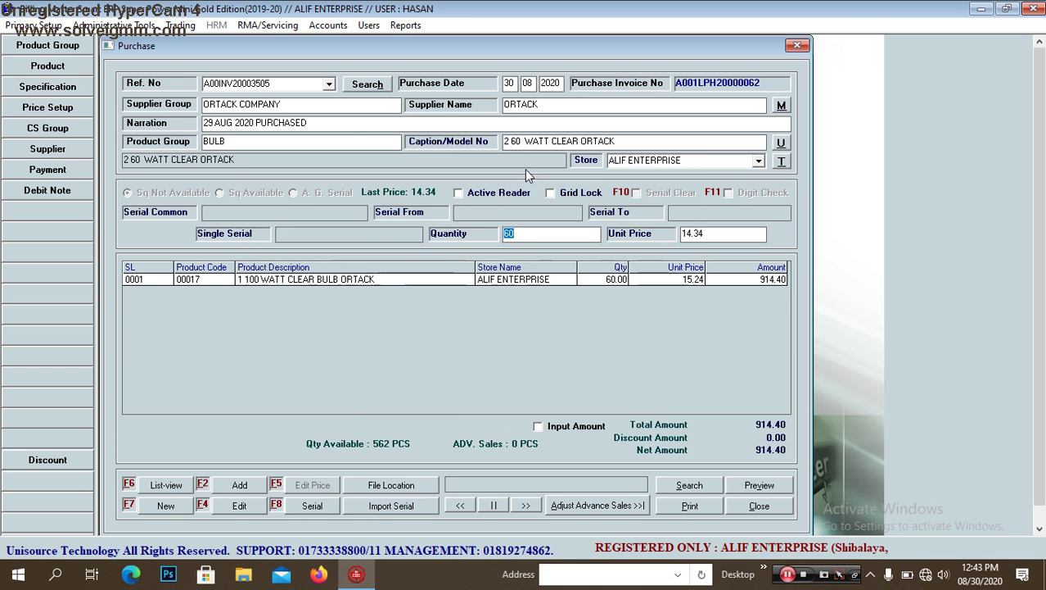
type("180")
key("Return")
key("Return")
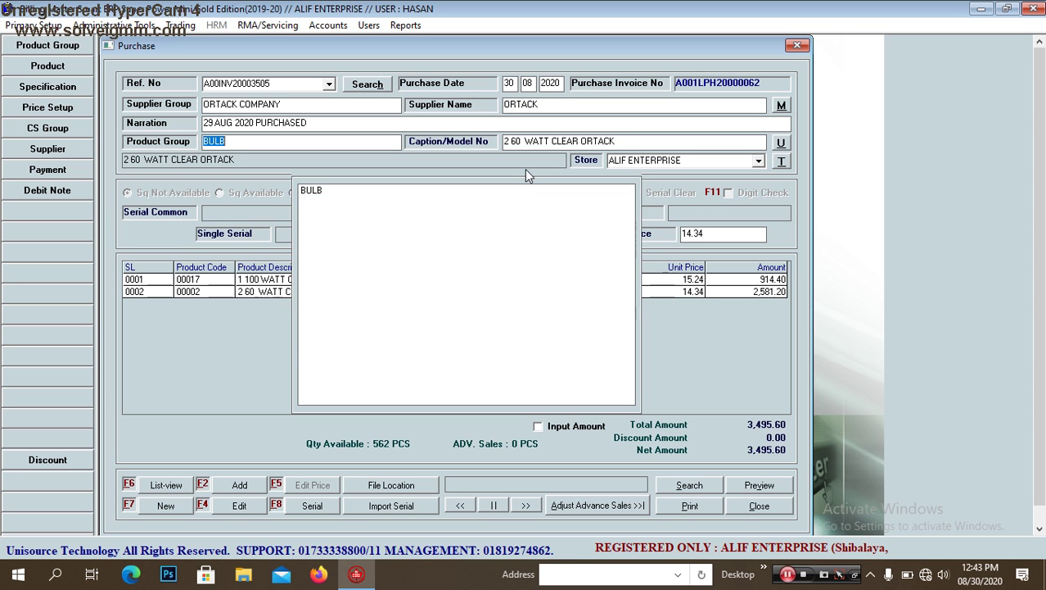
Step: Clear the product group, search all products for FAN and choose FAN DEEMER GANG
key("BackSpace")
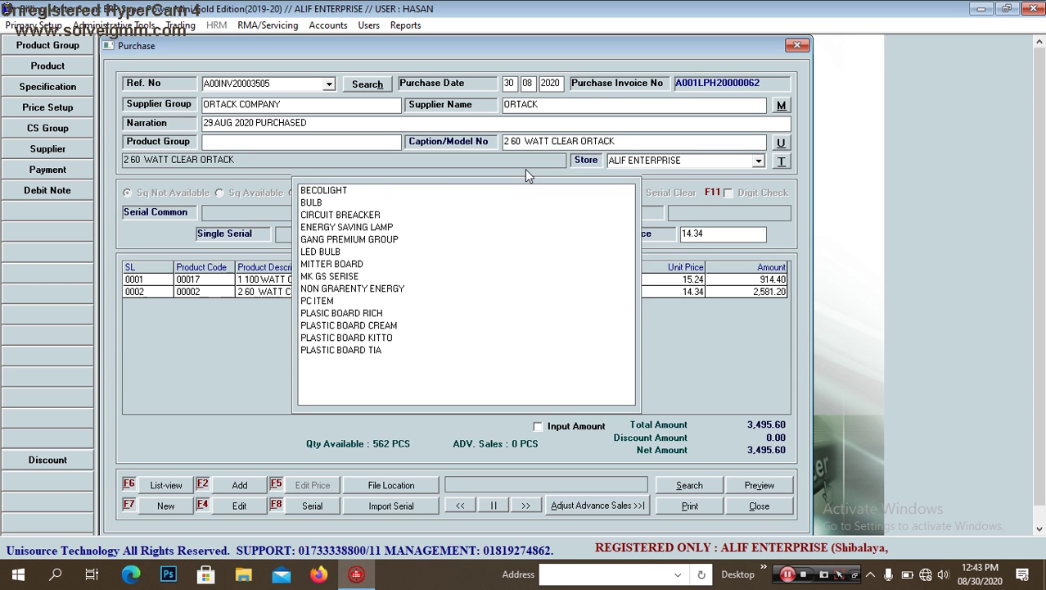
key("Return")
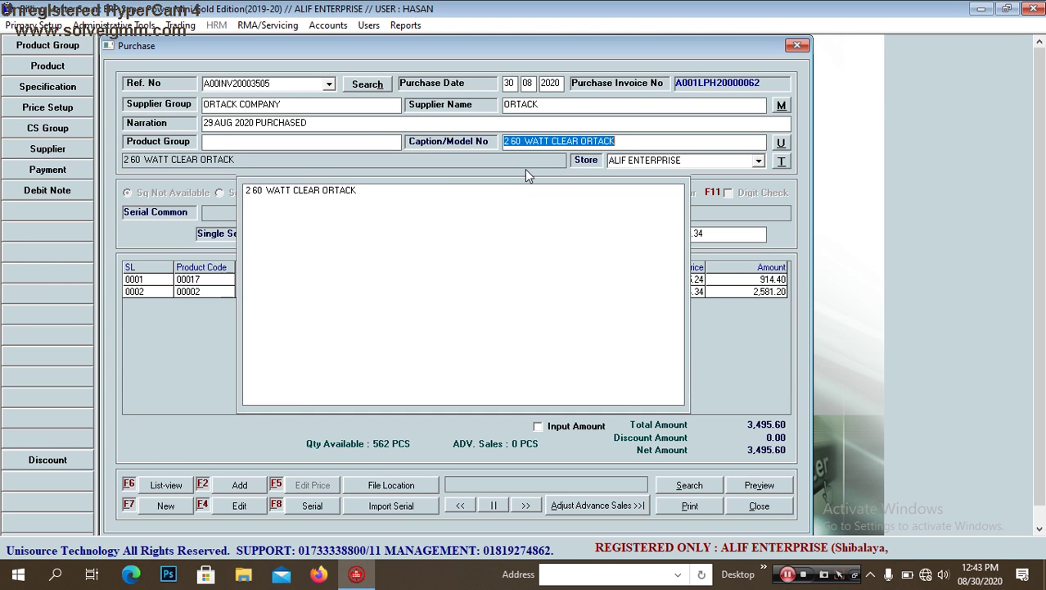
key("BackSpace")
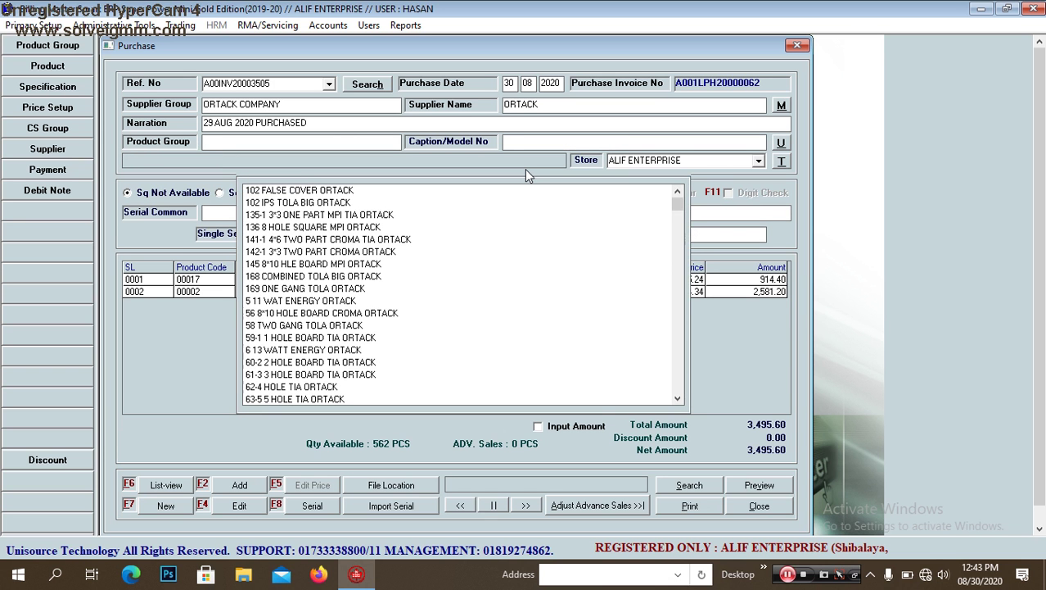
type("FAN")
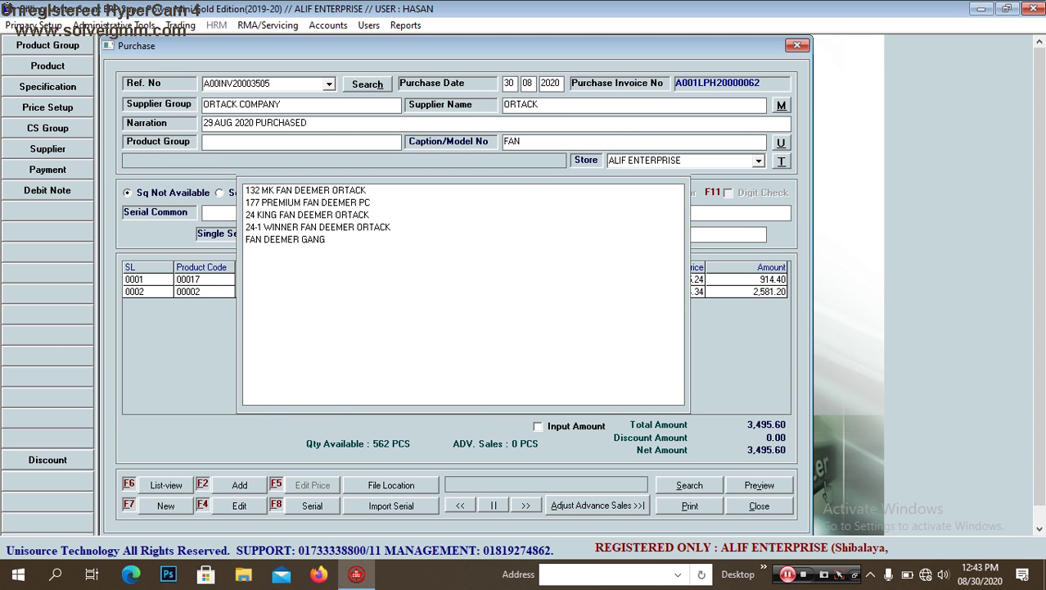
key("Down")
key("Down")
key("Down")
key("Down")
key("Down")
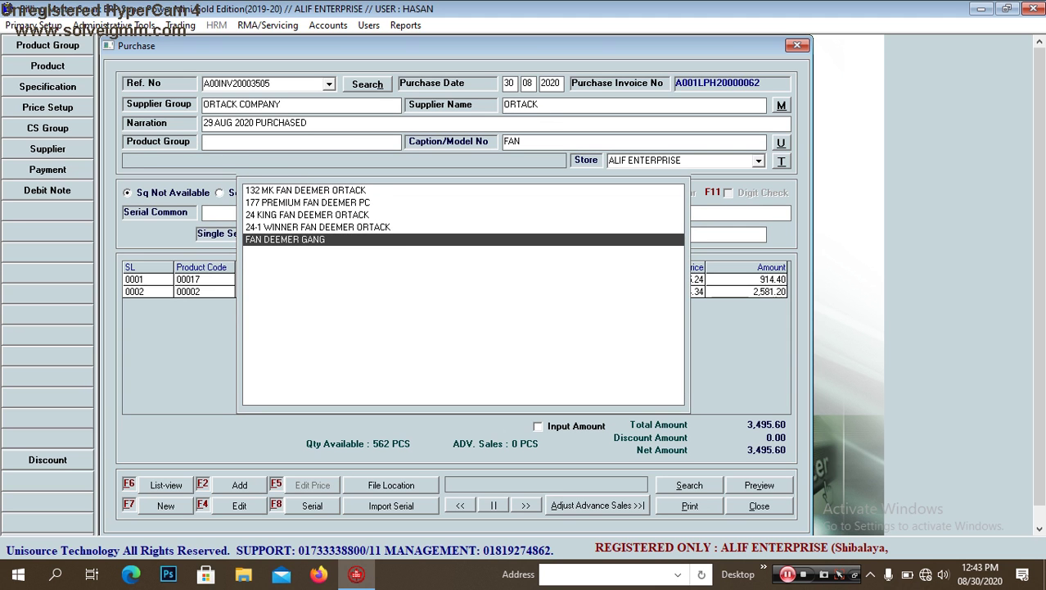
key("Up")
key("Up")
key("Down")
key("Down")
key("Return")
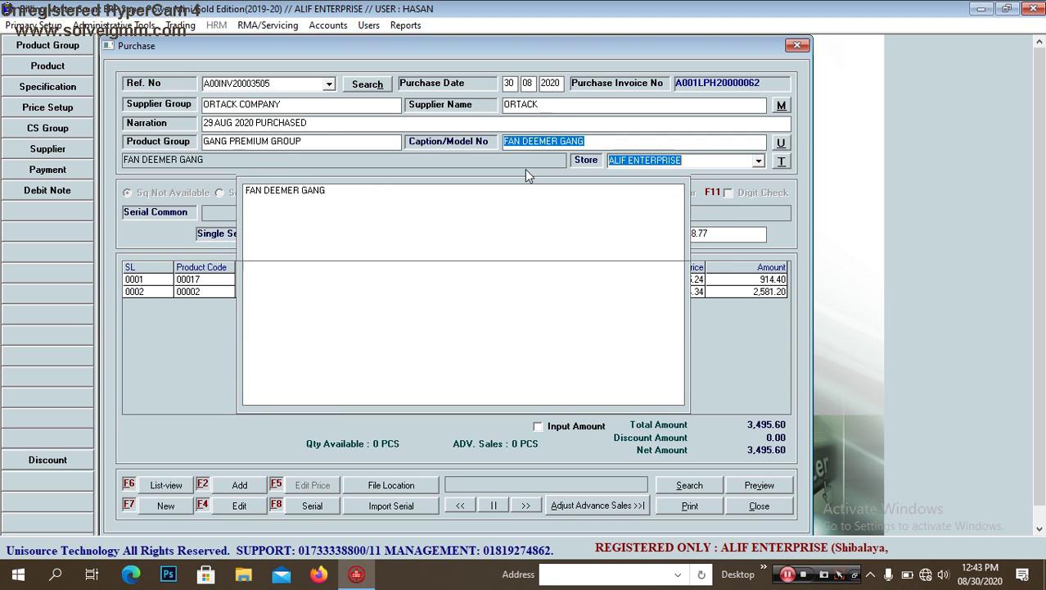
key("Return")
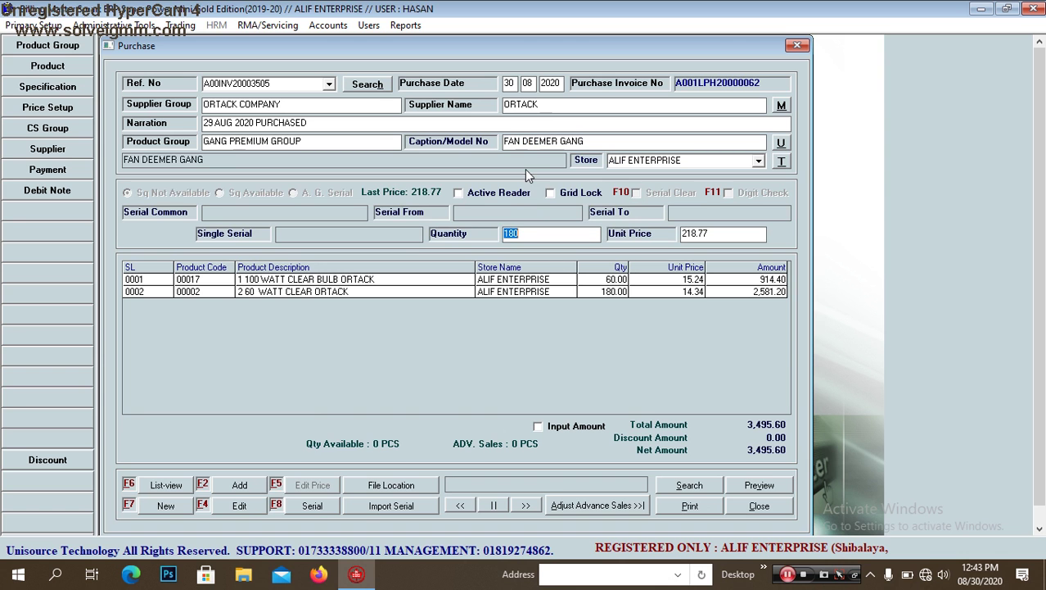
Step: Add 24 pieces of FAN DEEMER GANG to the purchase at the suggested unit price
type("24")
key("Return")
key("Return")
Step: Switch the product group to BECOLIGHT, search for DEE and choose 24-1 WINNER FAN DEEMER ORTACK
key("Return")
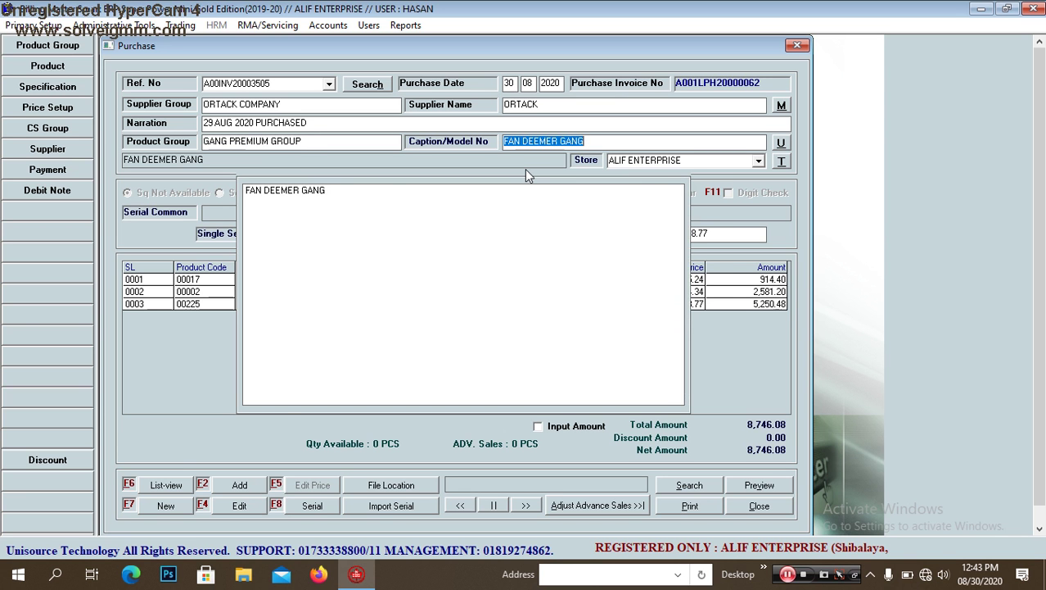
key("shift+Tab")
type("B")
key("Down")
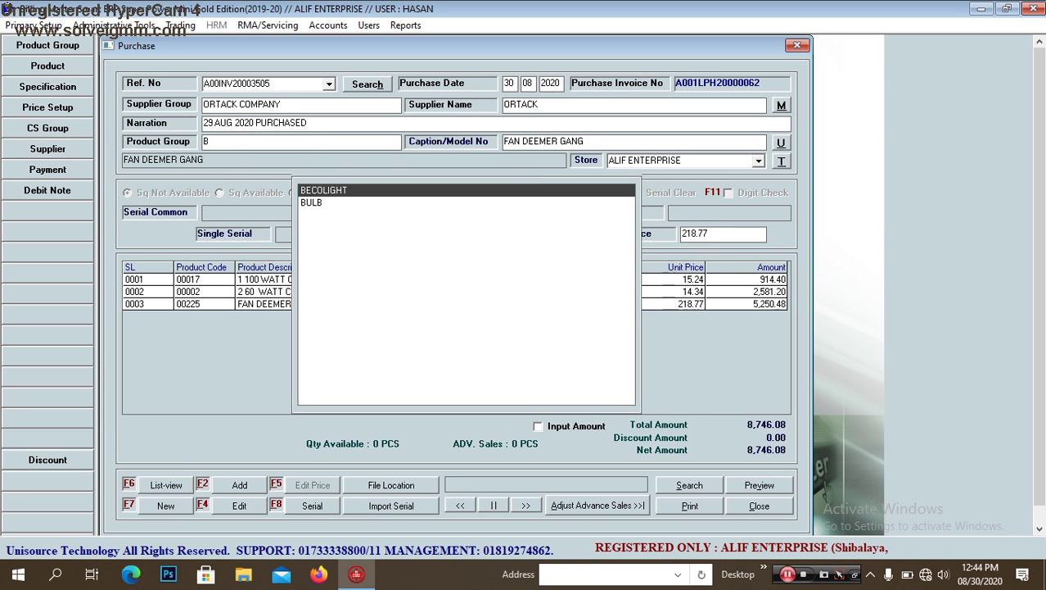
key("Return")
key("Return")
type("DE")
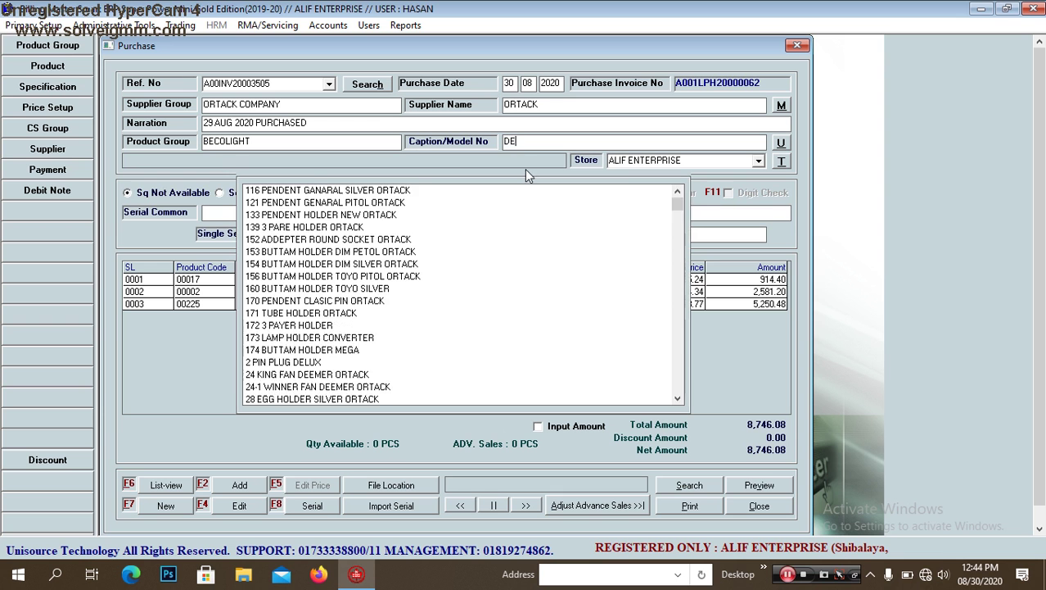
type("E")
key("Down")
key("Down")
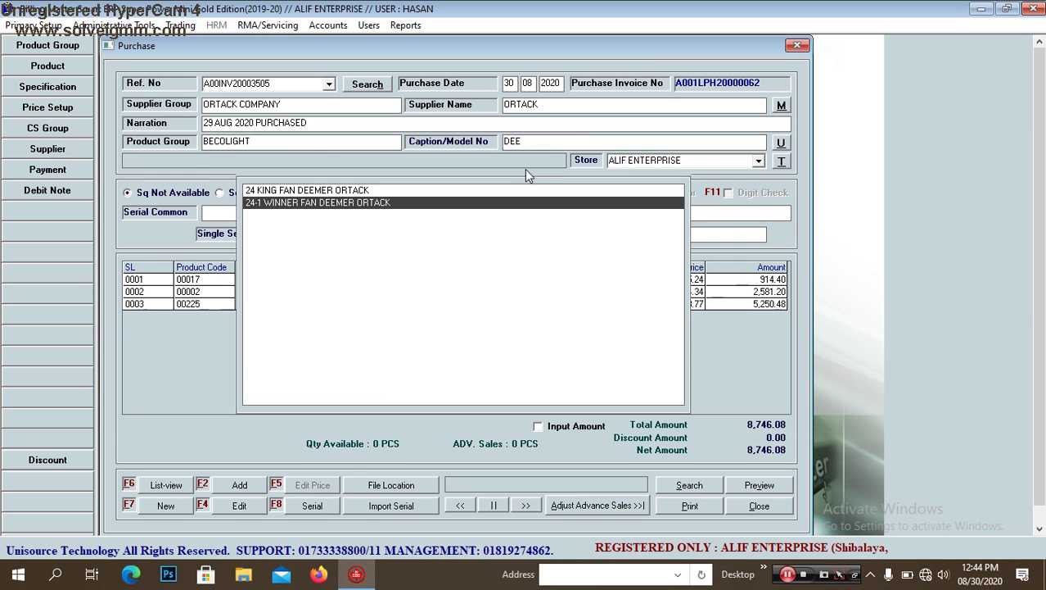
key("Return")
key("Return")
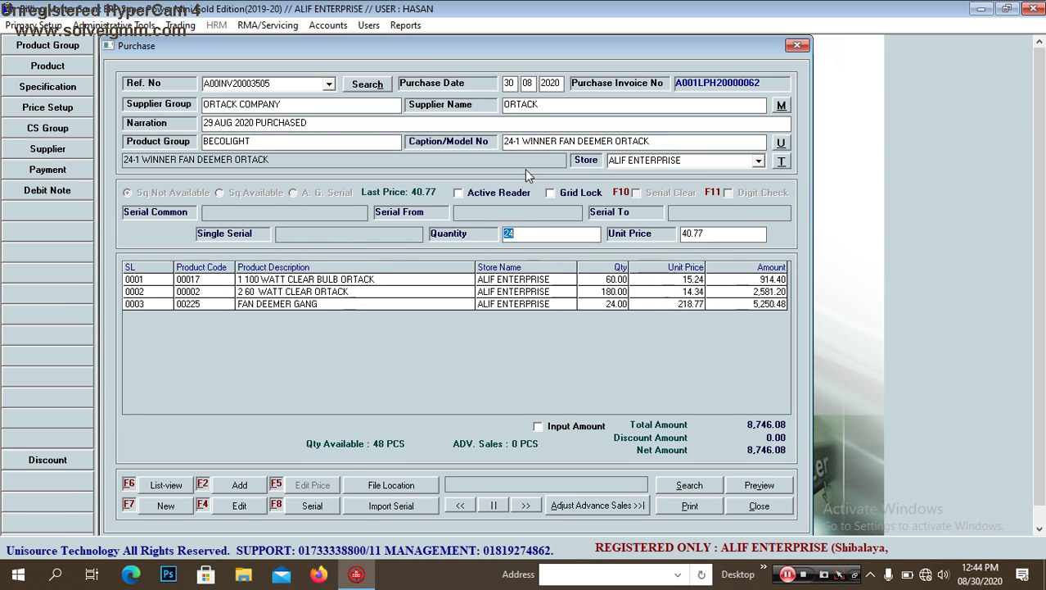
Step: Add 240 pieces of 24-1 WINNER FAN DEEMER ORTACK to the purchase at the suggested unit price
type("240")
key("Return")
key("Return")
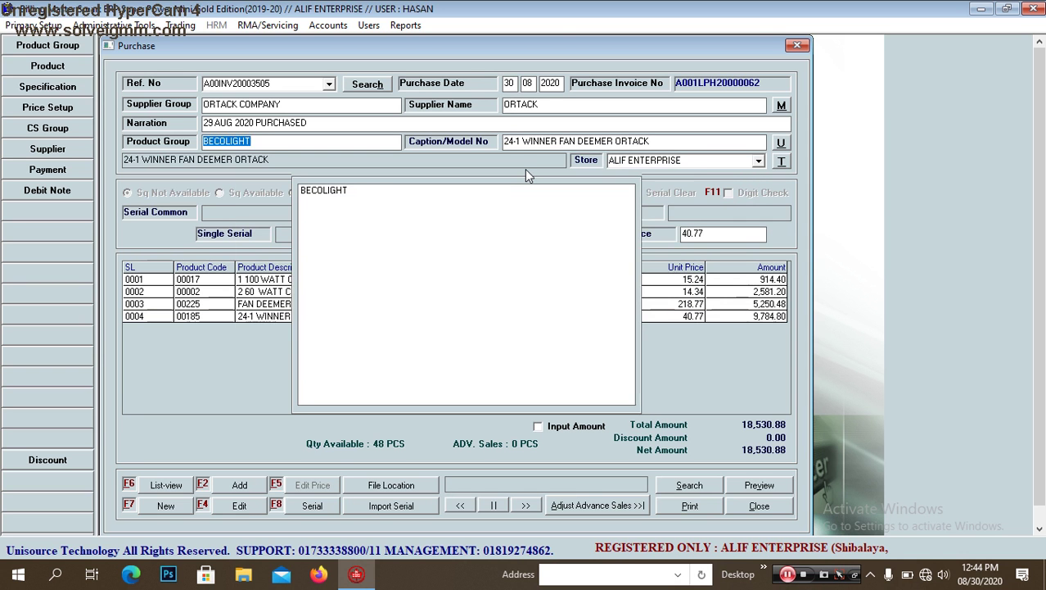
key("Return")
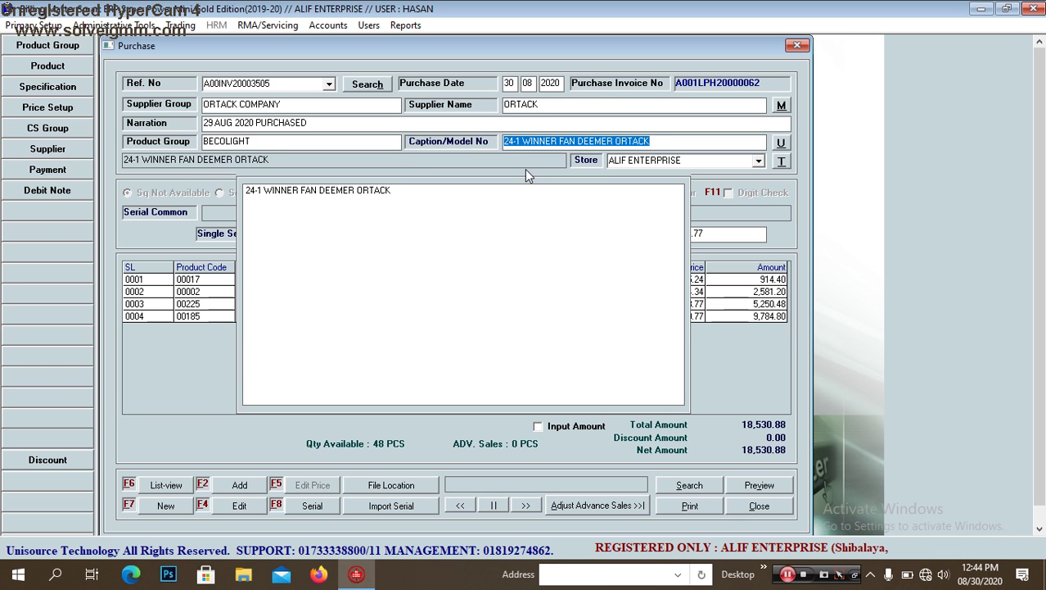
Step: Search for COM, choose 93 COMBINED SWITCH SMALL ORTACK and add 12 pieces at the suggested unit price
type("COM")
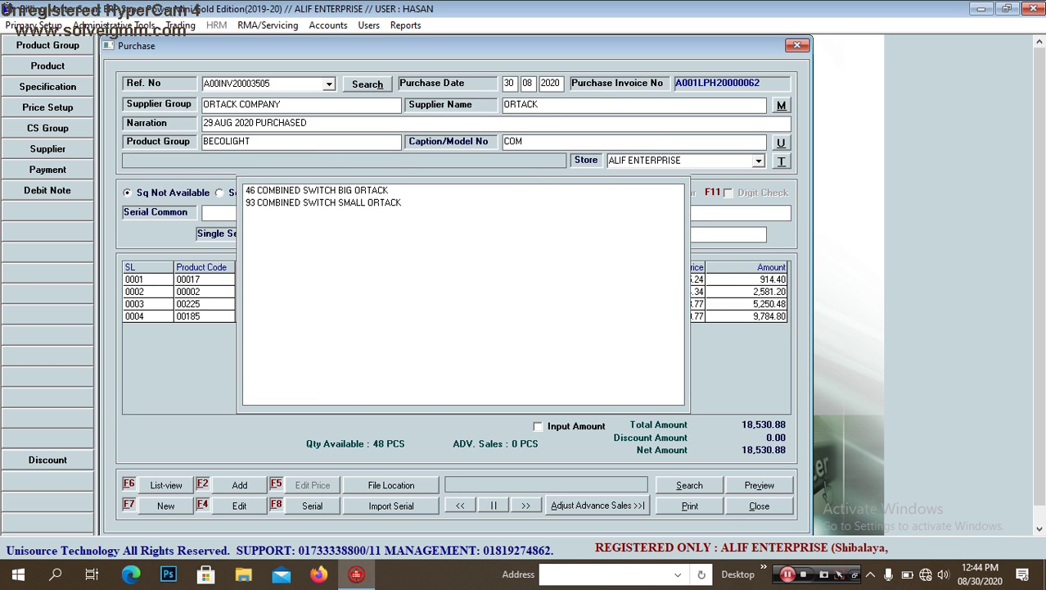
key("Down")
key("Down")
key("Return")
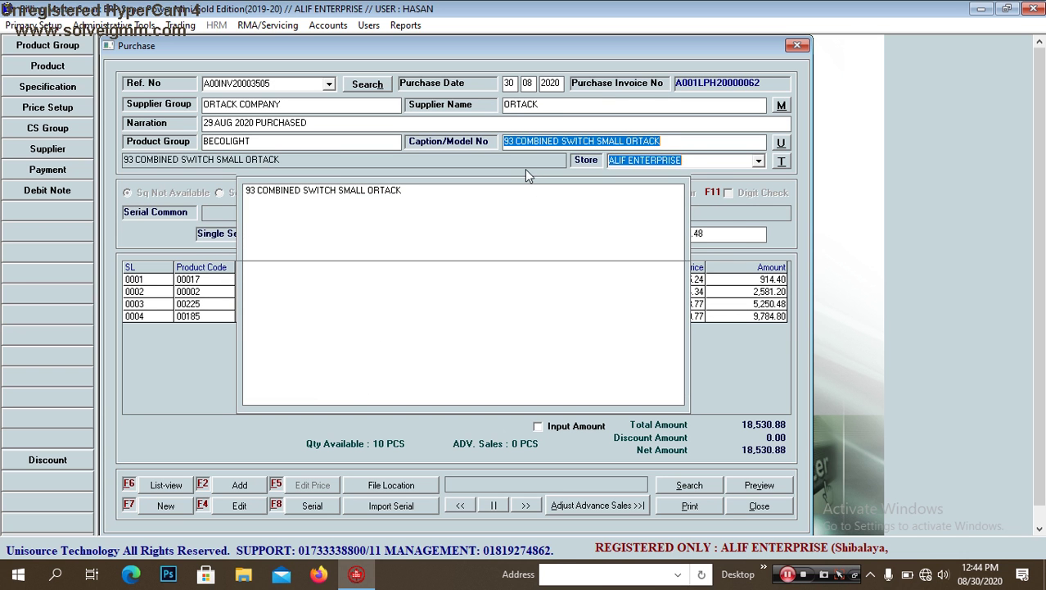
key("Return")
type("12")
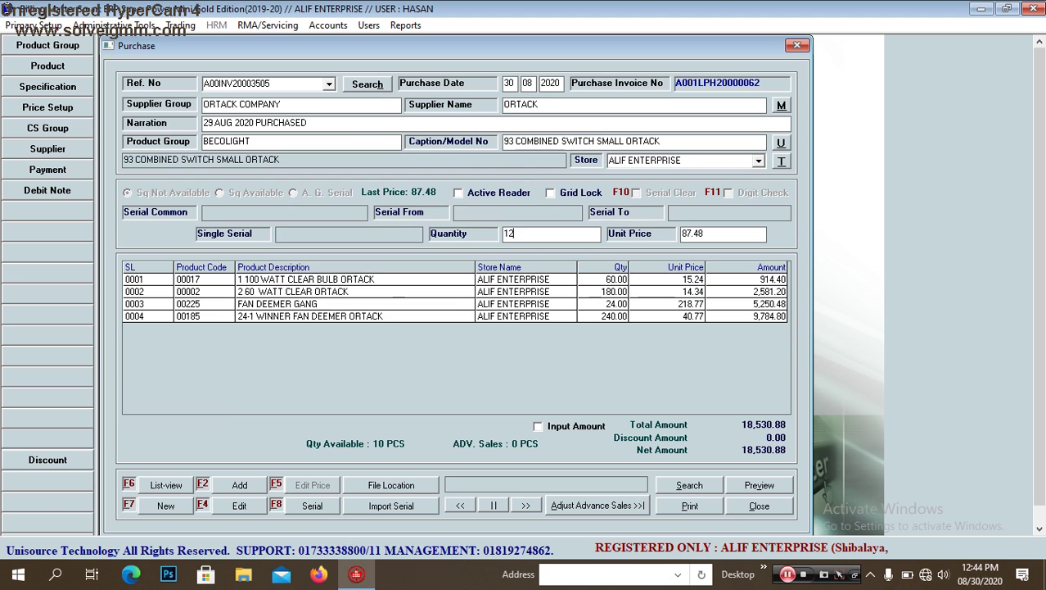
key("Return")
key("Return")
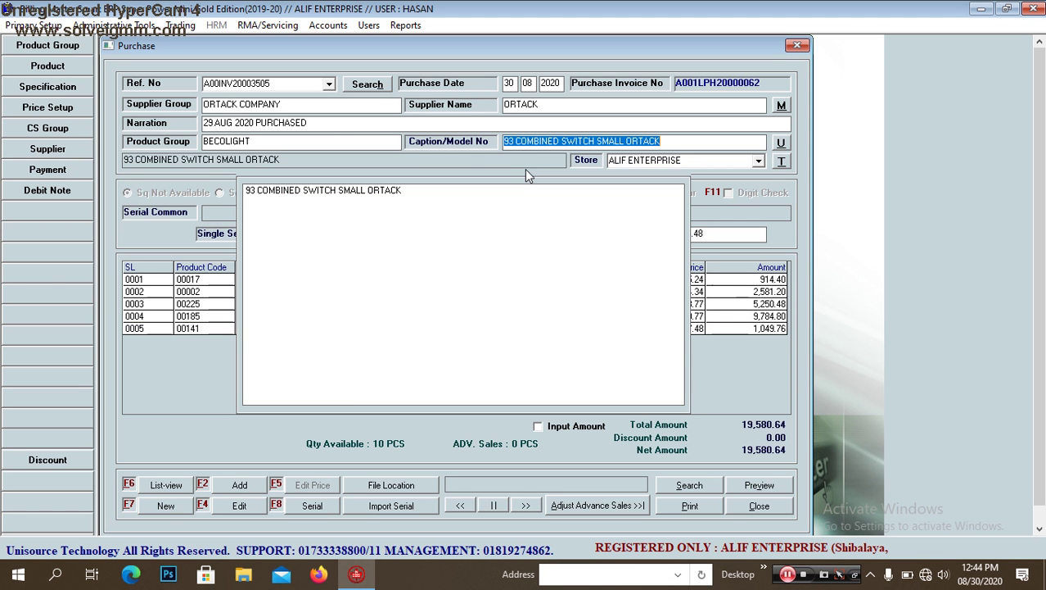
Step: Search for COM again and add 12 pieces of 46 COMBINED SWITCH BIG ORTACK at the suggested unit price
type("COM")
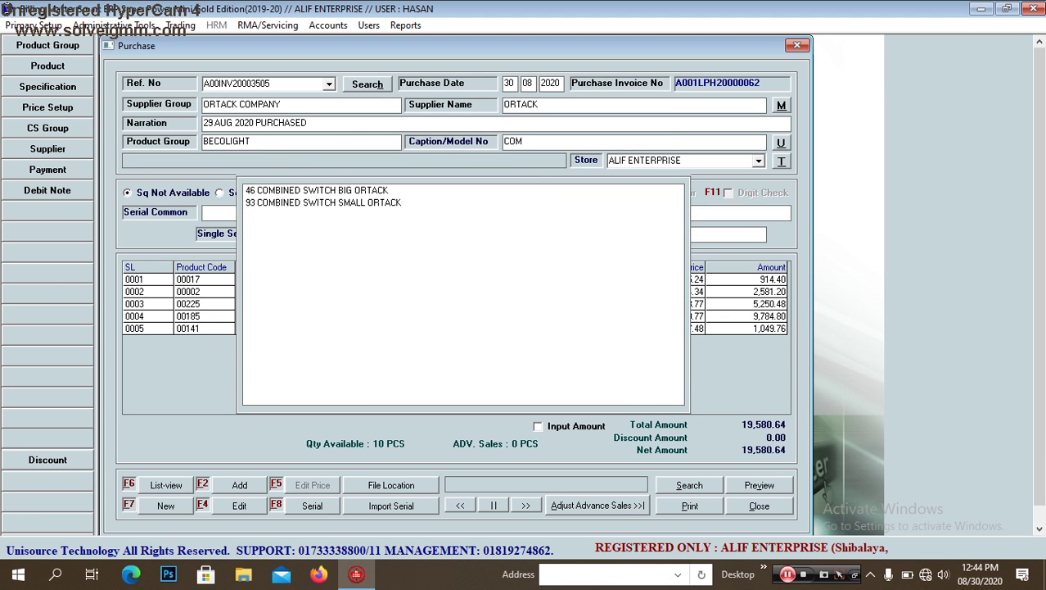
key("Down")
key("Return")
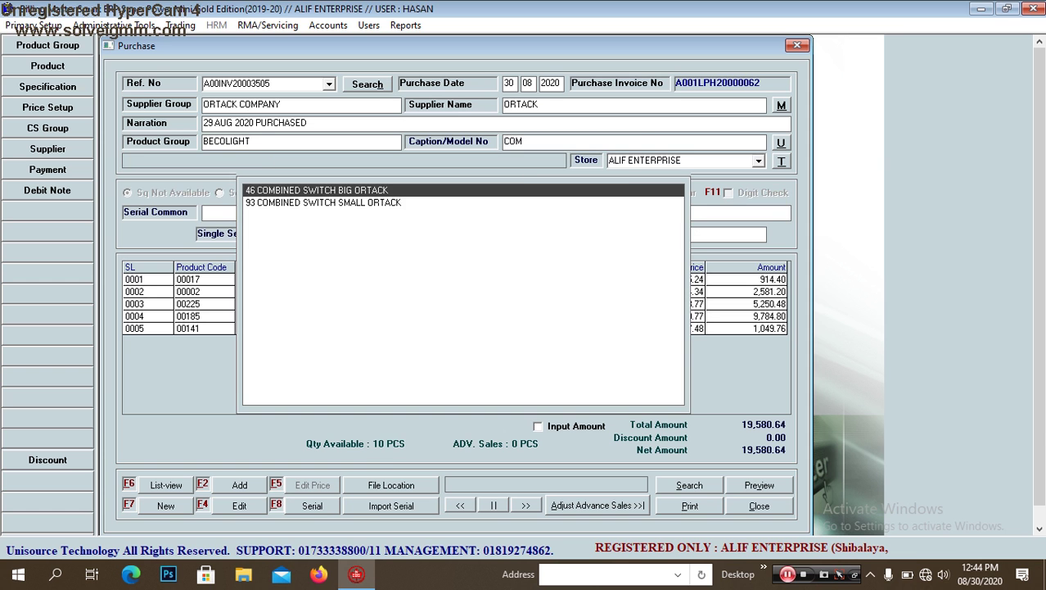
key("Return")
key("Return")
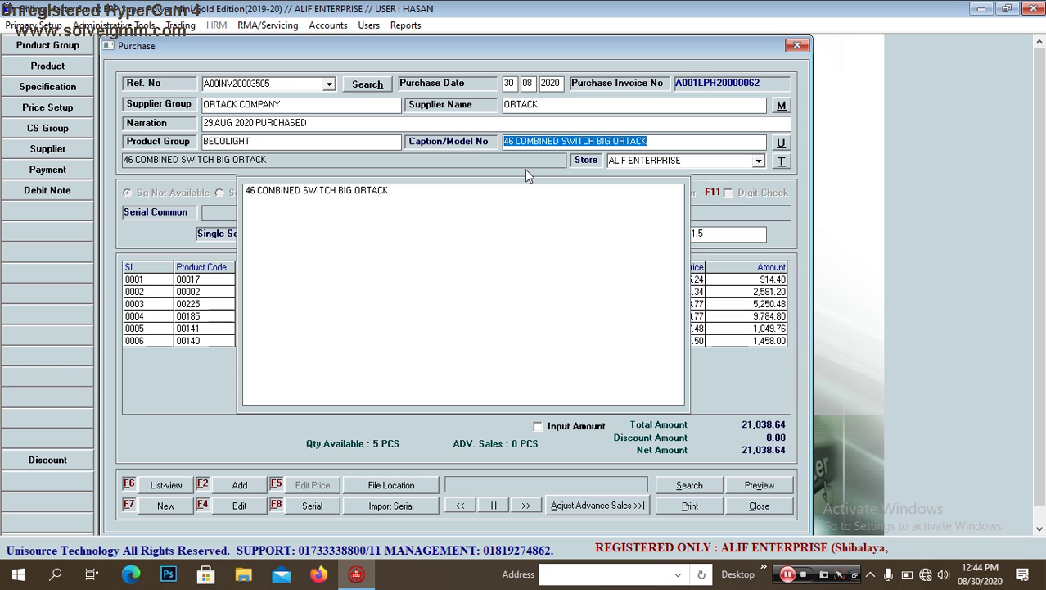
Step: Search the products for TAMLA, replace the search with 48 and choose 48 2 PIN SOCKET TAMLA ORTACK
type("TA")
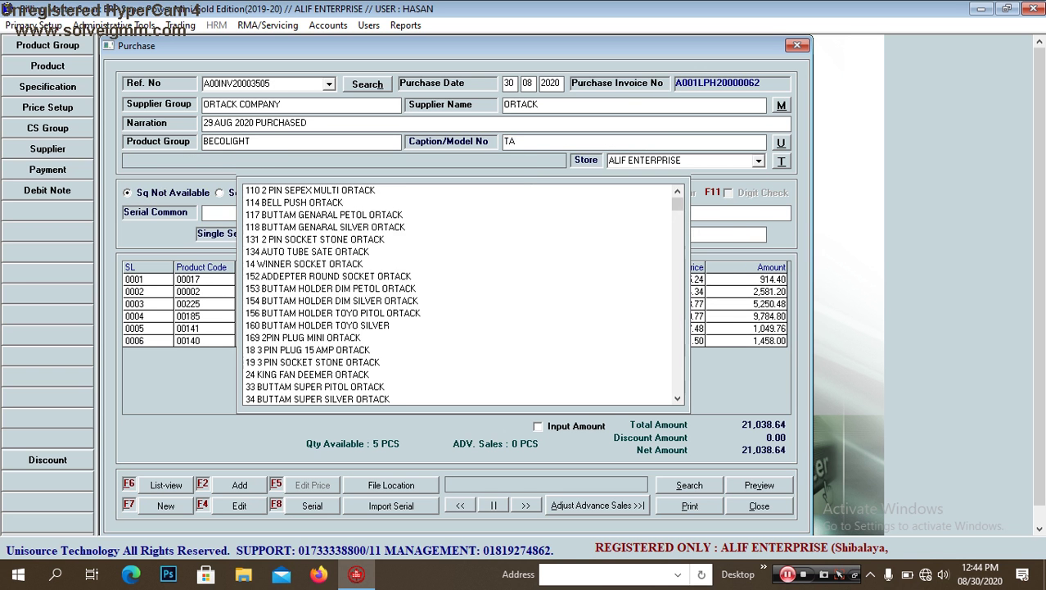
type("MLA")
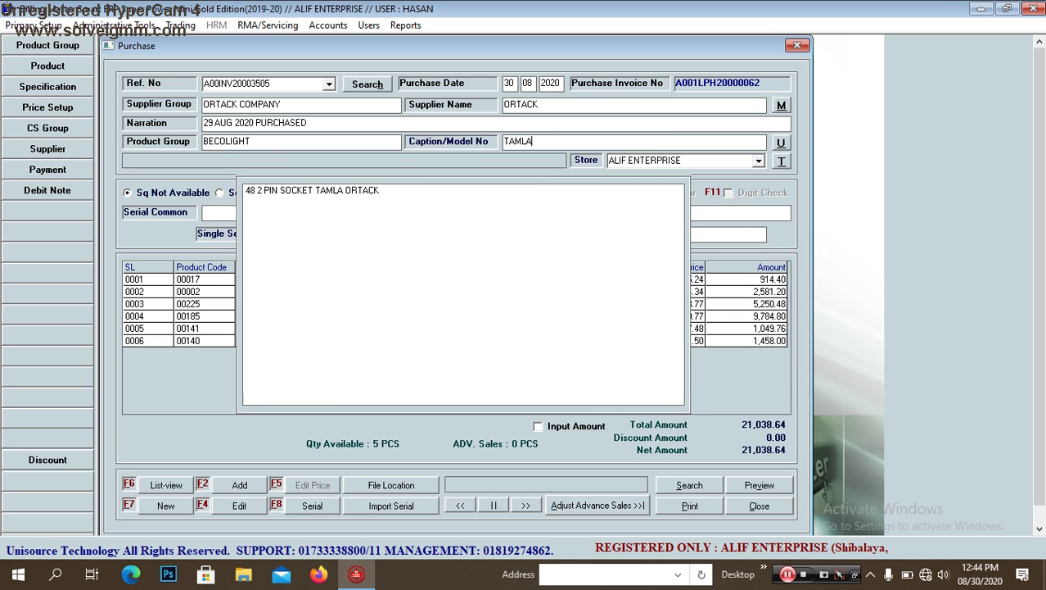
key("BackSpace")
key("BackSpace")
key("BackSpace")
key("BackSpace")
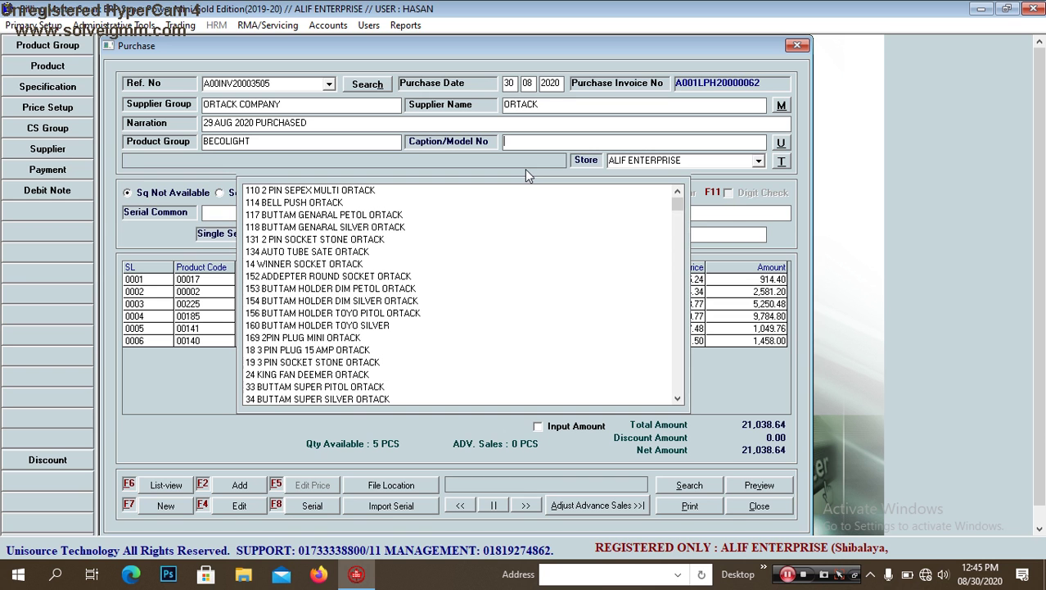
type("48")
key("Down")
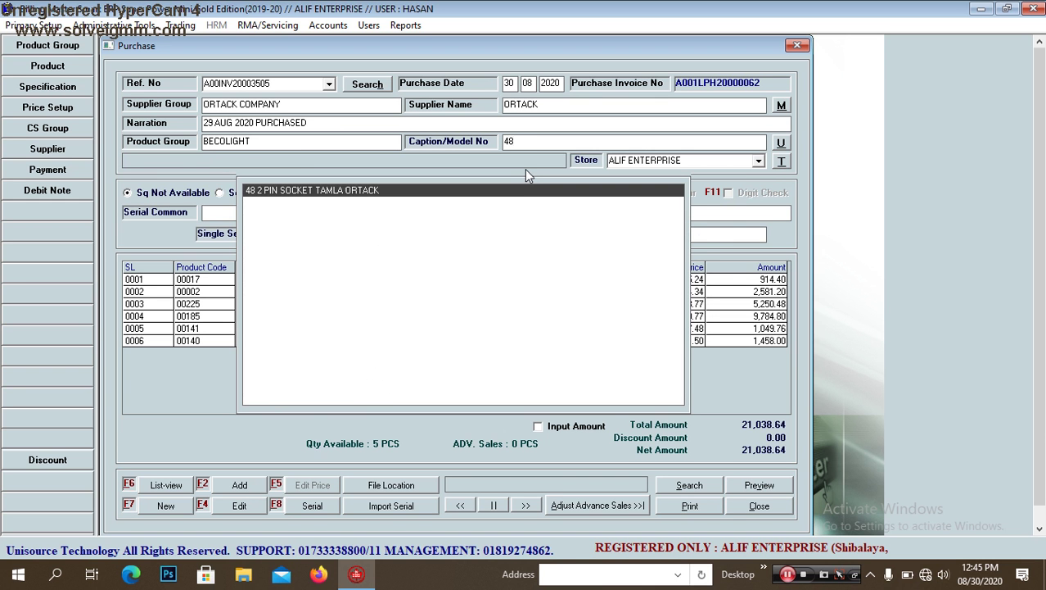
key("Return")
key("Return")
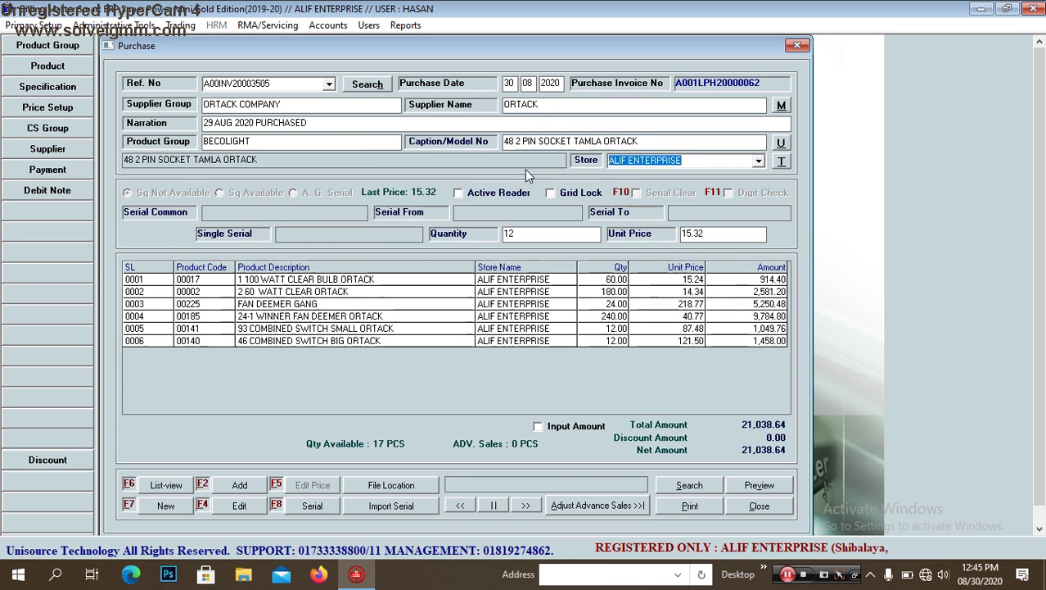
Step: Add 120 pieces of 48 2 PIN SOCKET TAMLA ORTACK to the purchase at the suggested unit price
key("Return")
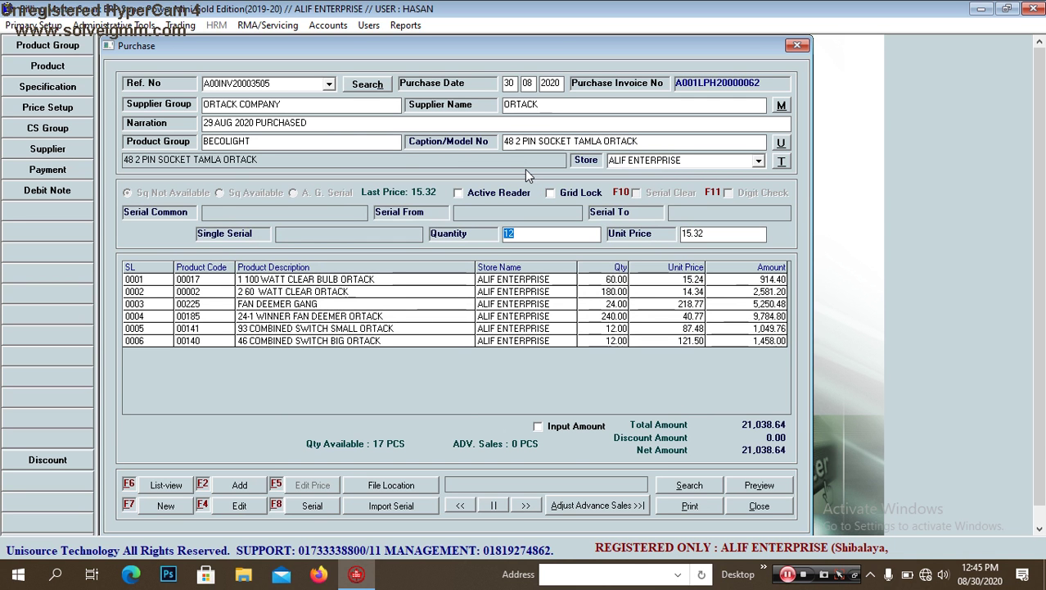
type("120")
key("Return")
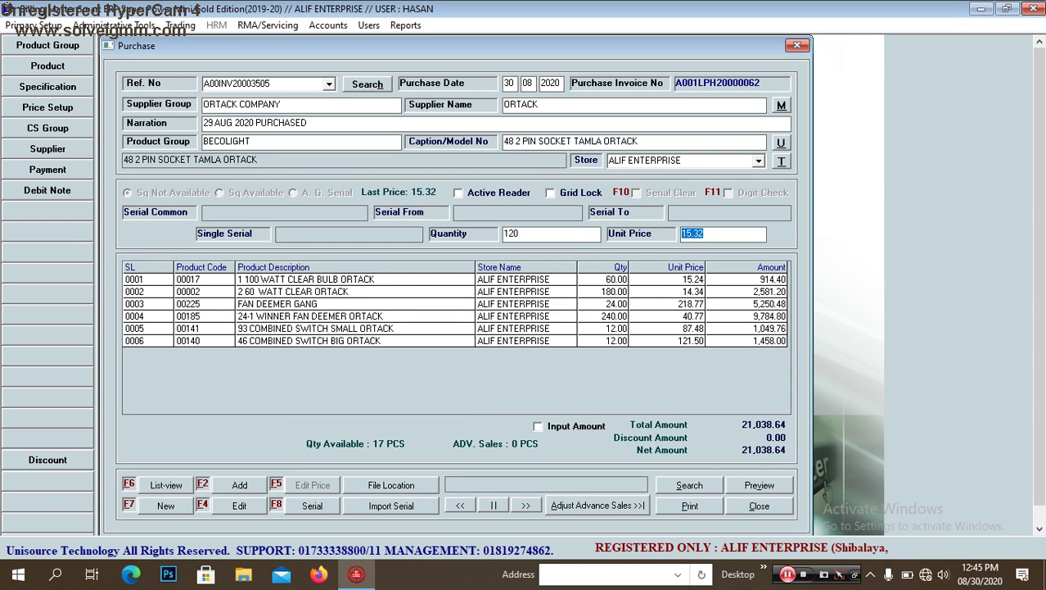
key("Return")
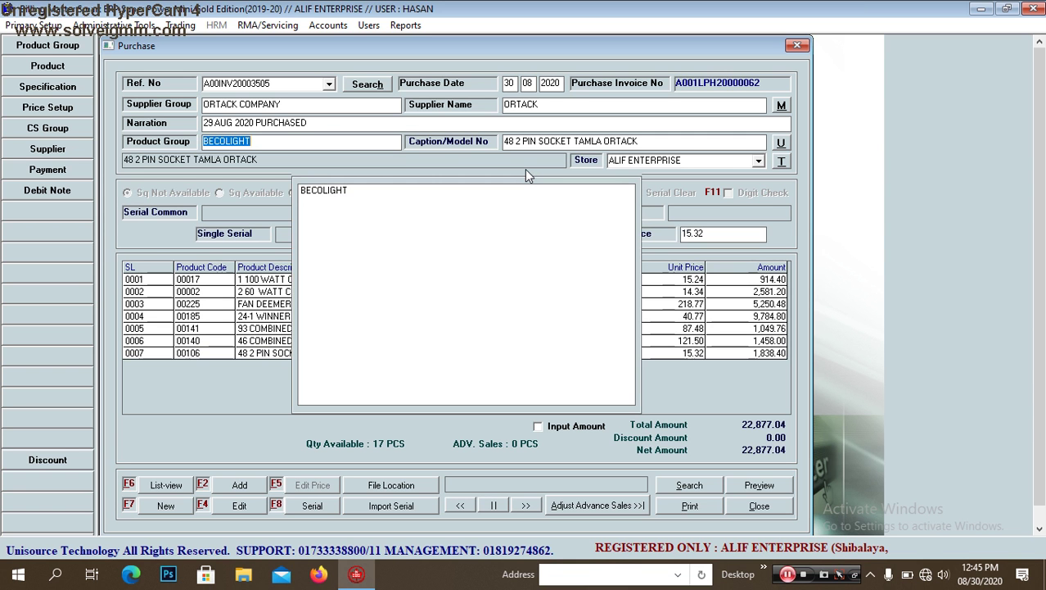
Step: Keep the product group BECOLIGHT, search for STONE and choose 131 2 PIN SOCKET STONE ORTACK
key("Return")
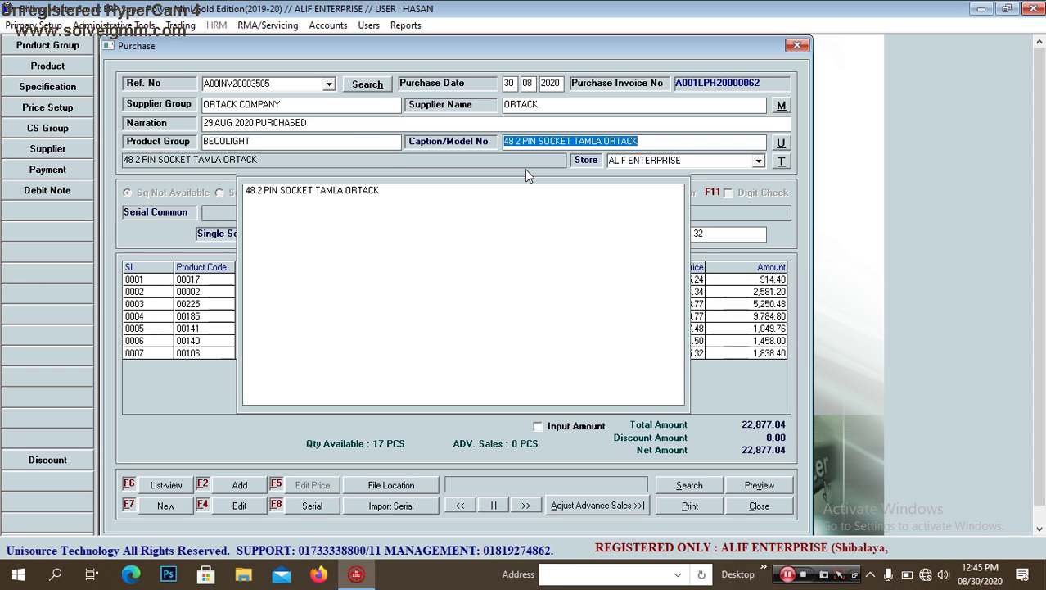
type("STONE")
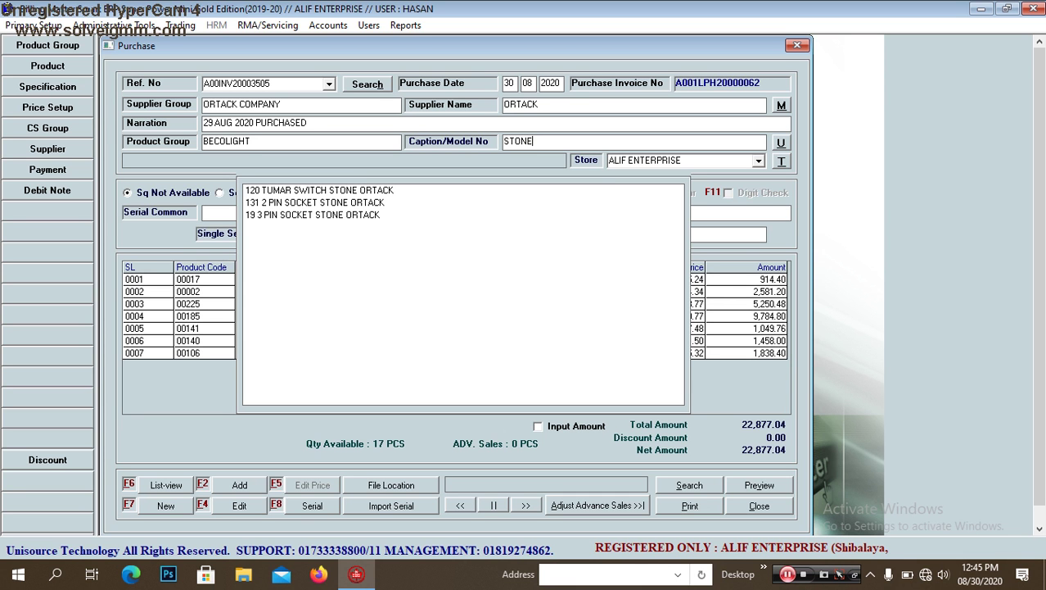
key("Down")
key("Down")
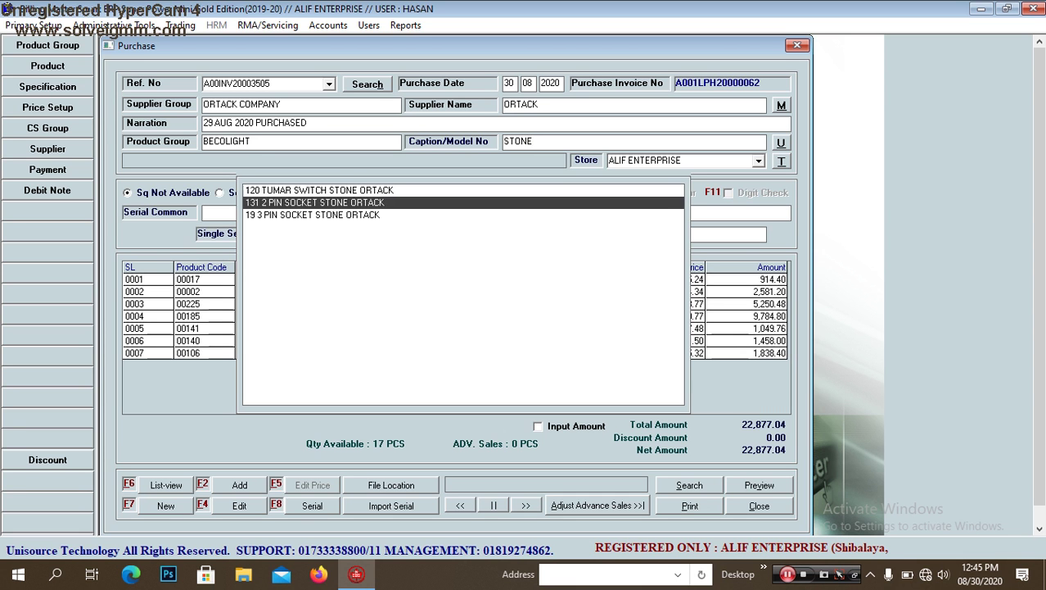
key("Return")
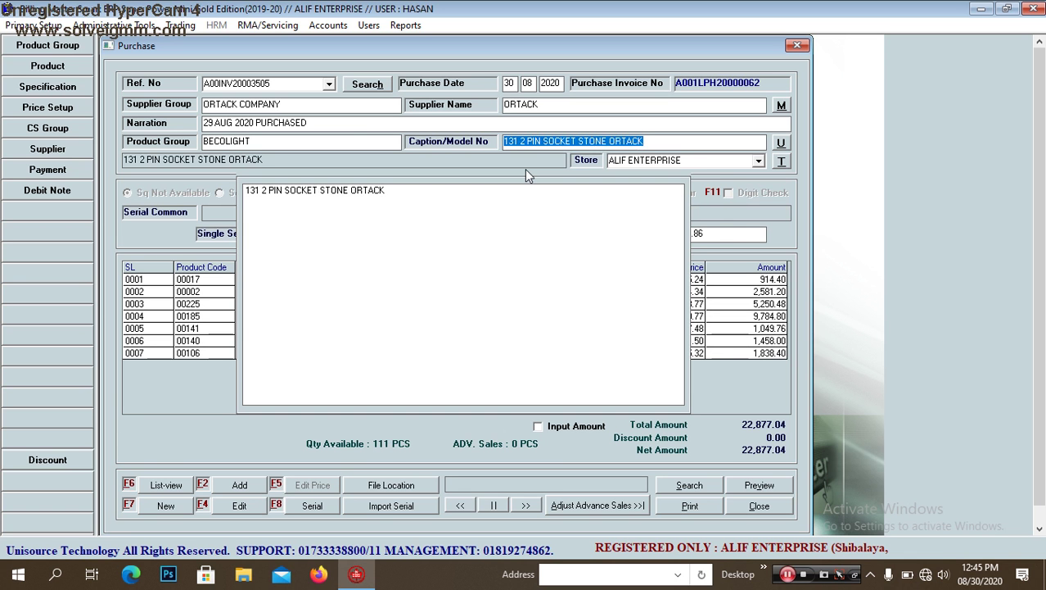
Step: Add 60 pieces of 131 2 PIN SOCKET STONE ORTACK to the purchase at the suggested unit price
key("Return")
key("Return")
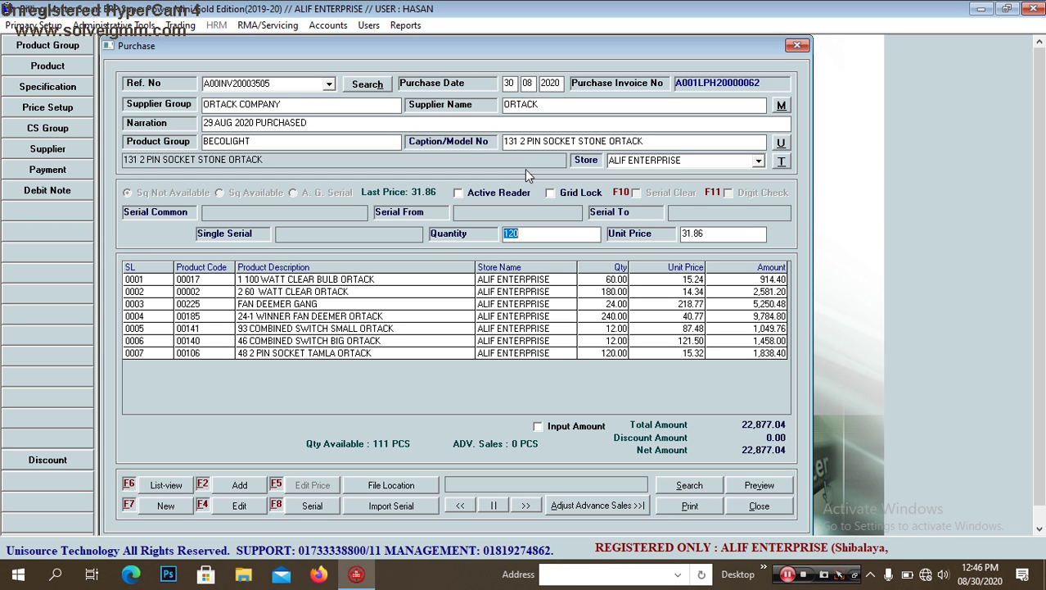
type("6")
key("BackSpace")
type("60")
key("Return")
key("Return")
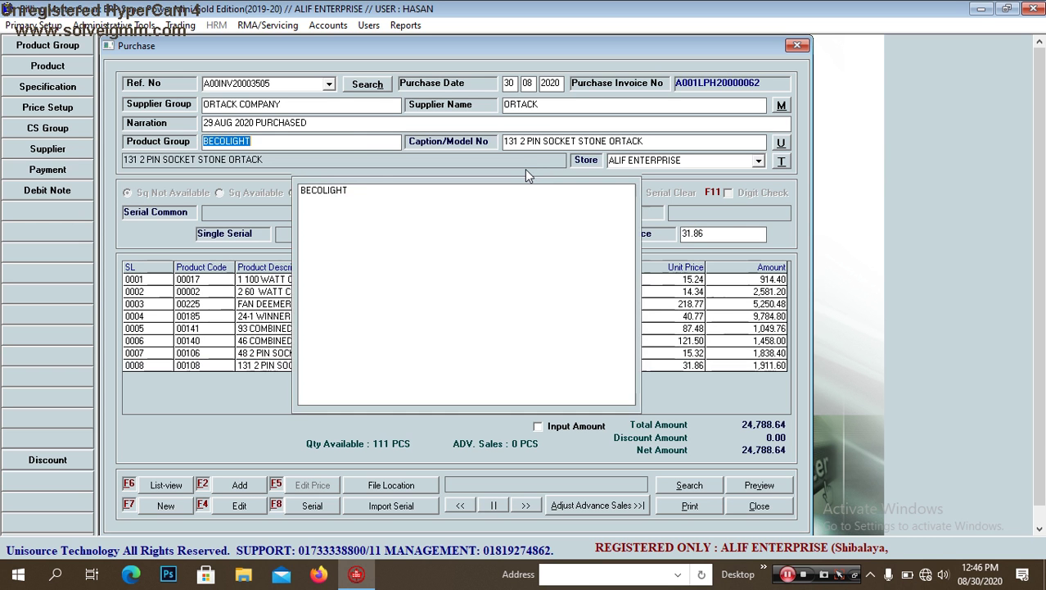
Step: Keep the product group BECOLIGHT, search for IRON and choose 77 IRON PLUG ORTAK
key("Return")
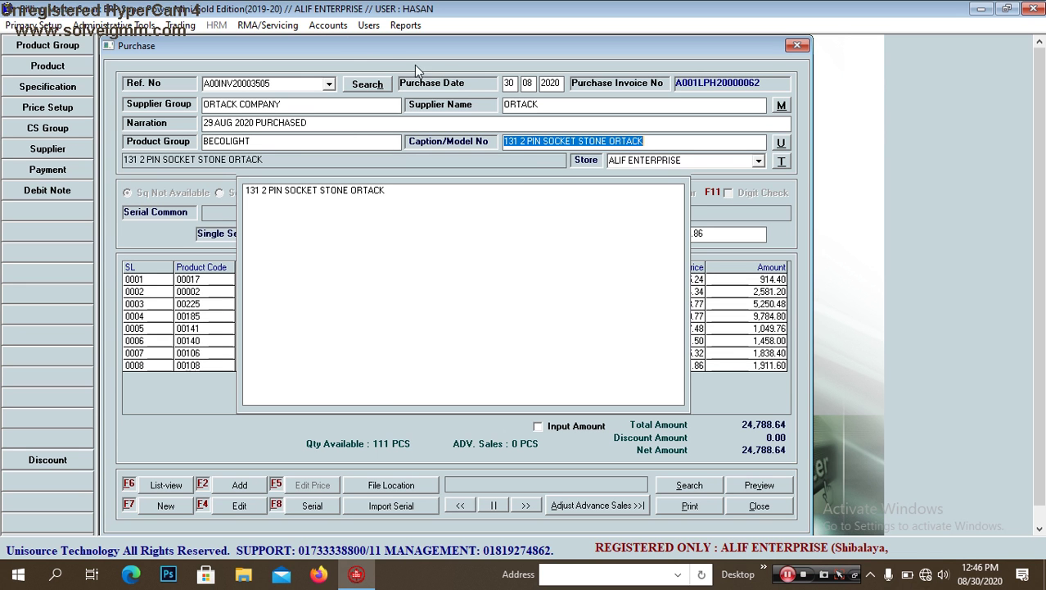
key("BackSpace")
type("IRON")
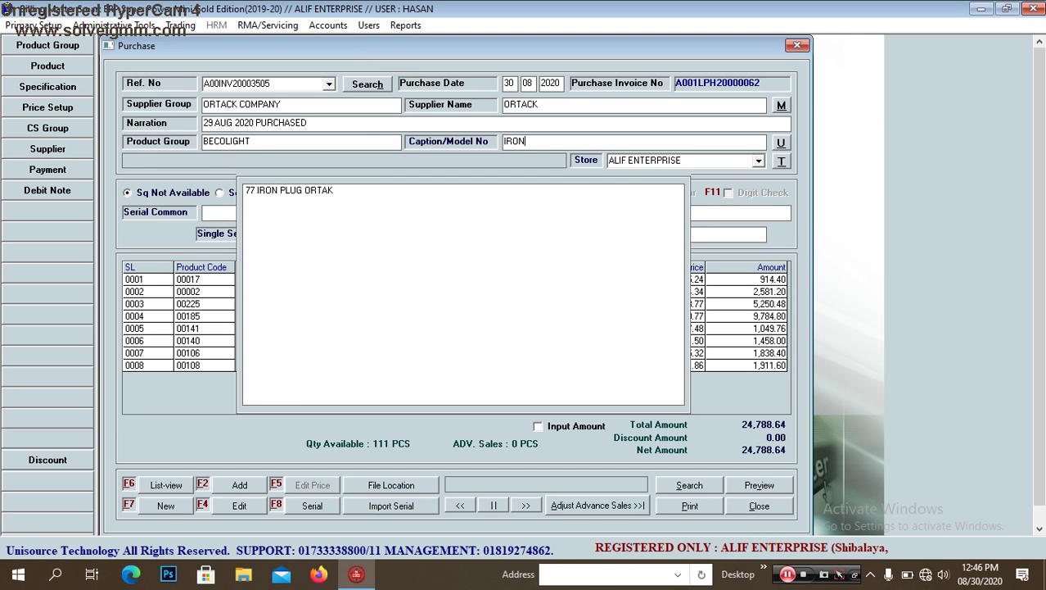
left_click(287, 197)
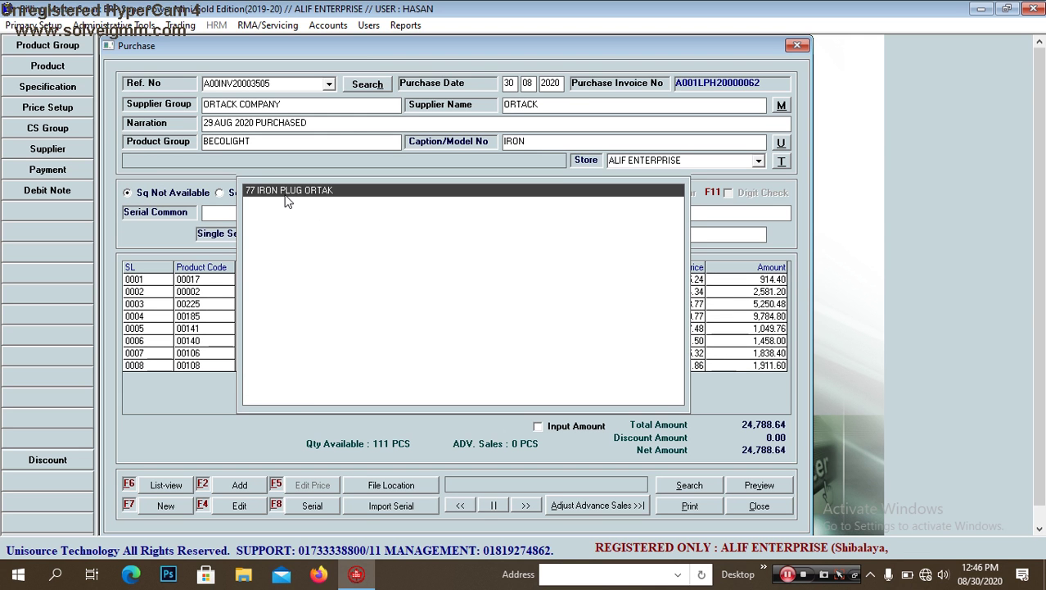
key("Return")
key("Return")
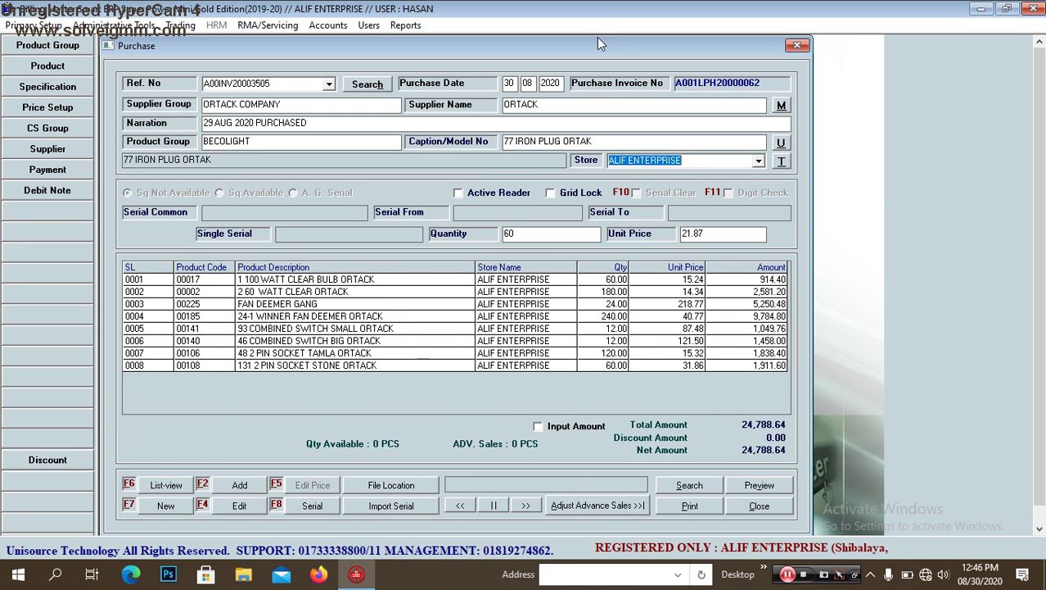
Step: Add 60 pieces of 77 IRON PLUG ORTAK to the purchase at the suggested unit price
key("Return")
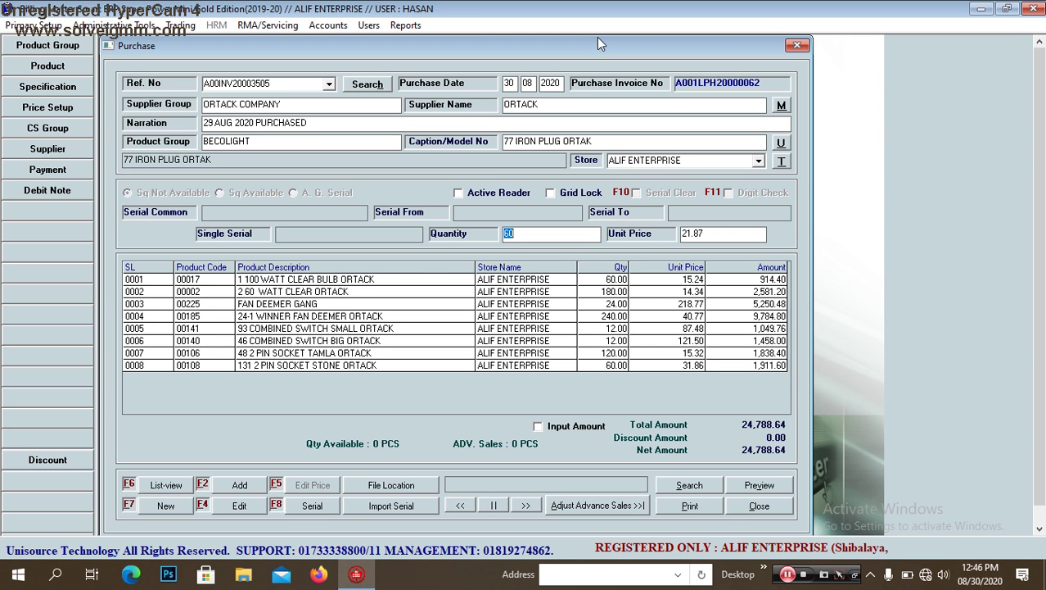
key("BackSpace")
type("60")
key("Return")
key("Return")
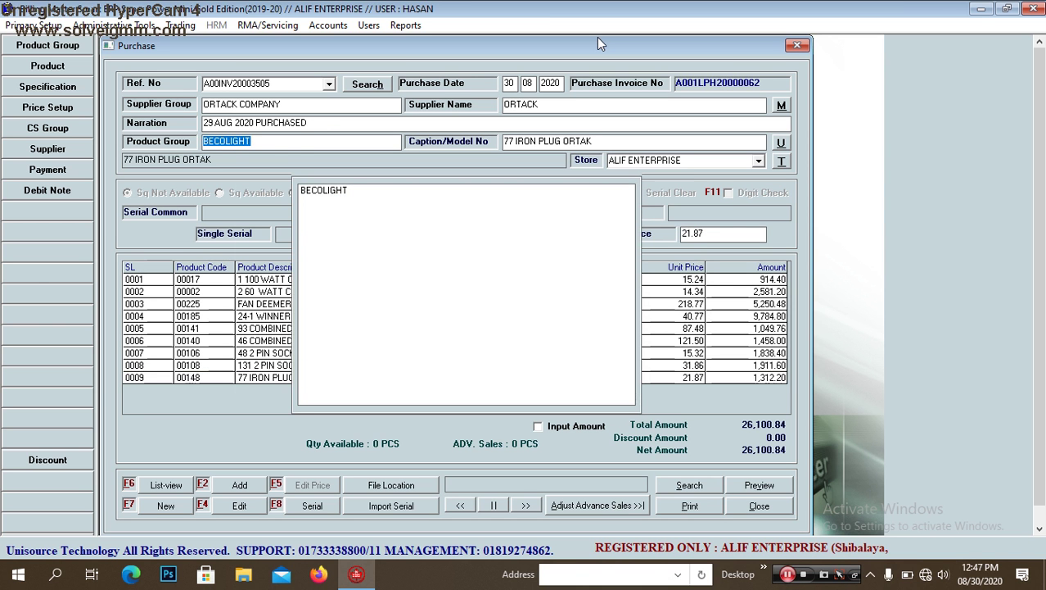
Step: Search the BECOLIGHT products for MOB, choose 17 MOBILE PLUG ORTACK and add 24 pieces at the suggested unit price
key("Return")
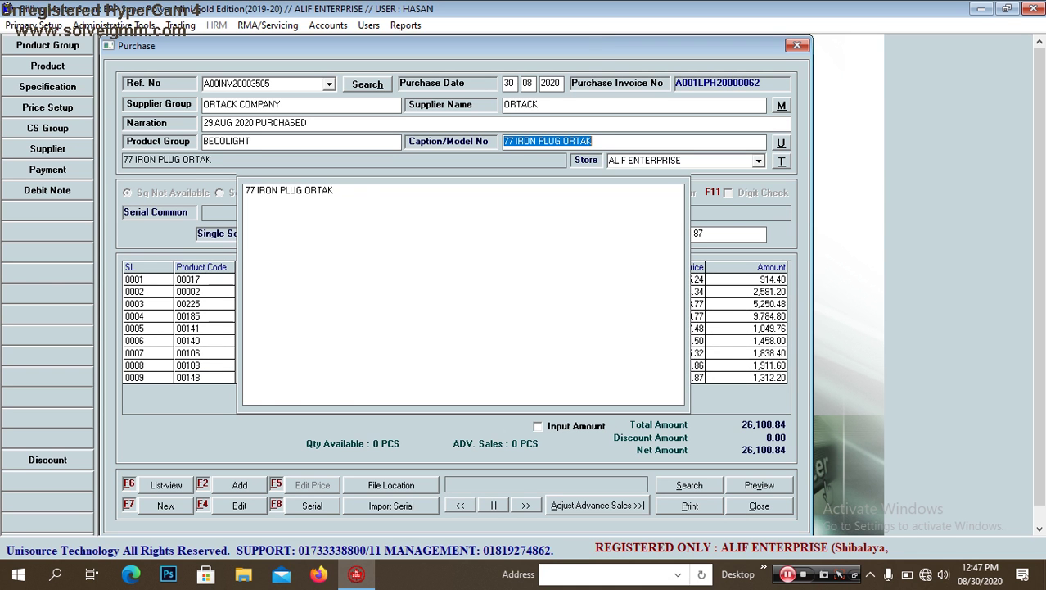
type("MOB")
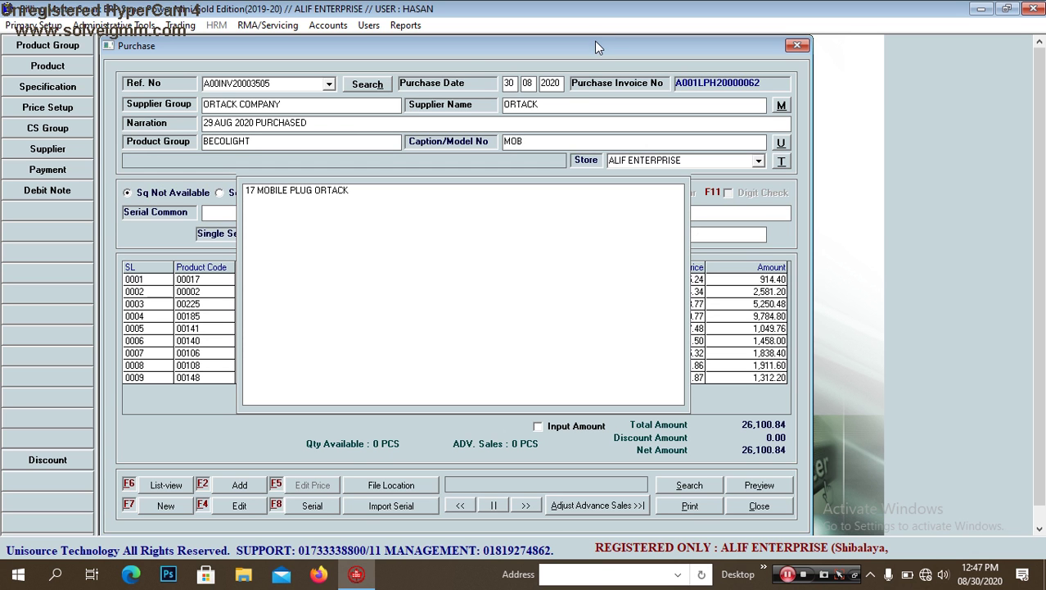
left_click(327, 191)
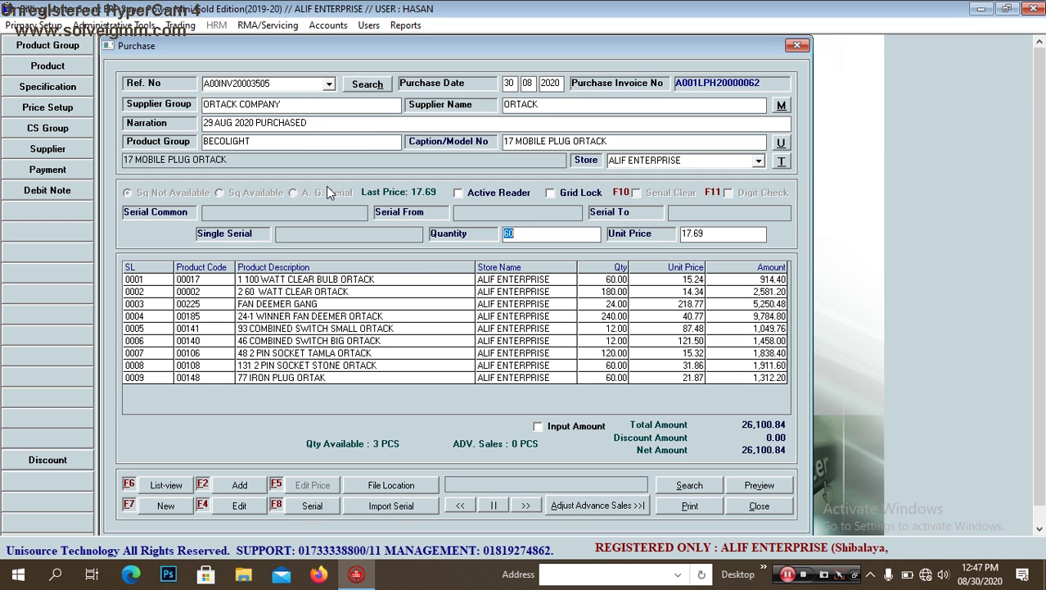
type("24")
key("Return")
key("Return")
Step: Keep the product group BECOLIGHT, search for UNIVE and choose 115 UNIVERSEL SOCKET MINI ORTACK
key("Return")
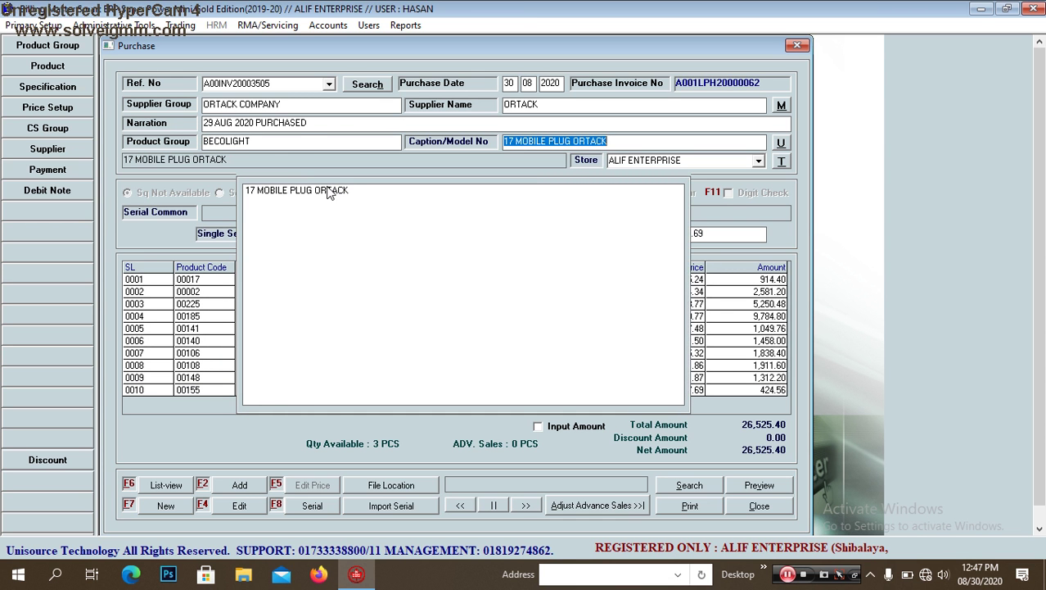
type("UN")
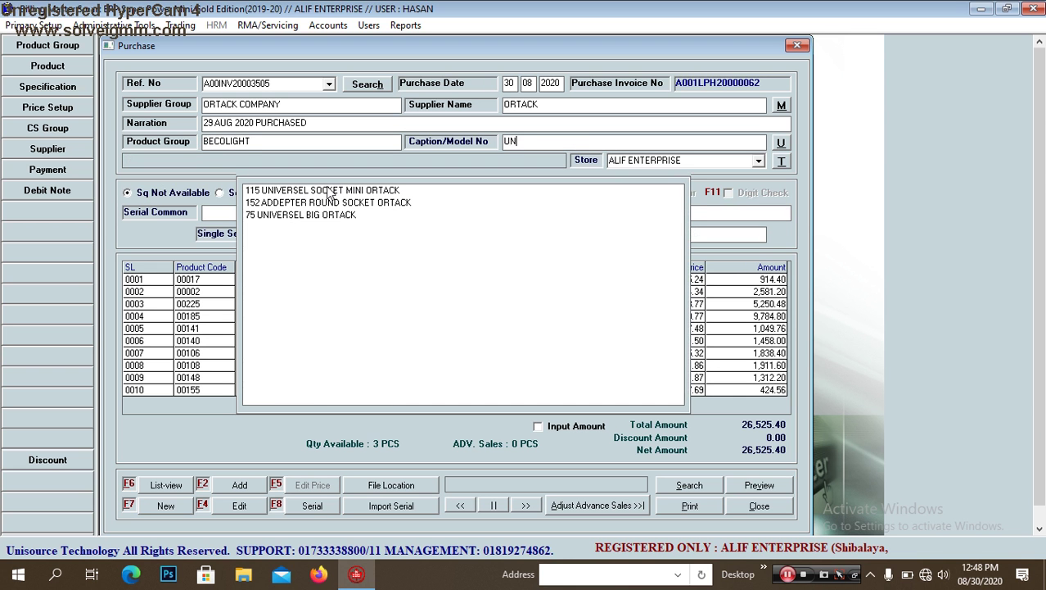
type("IVE")
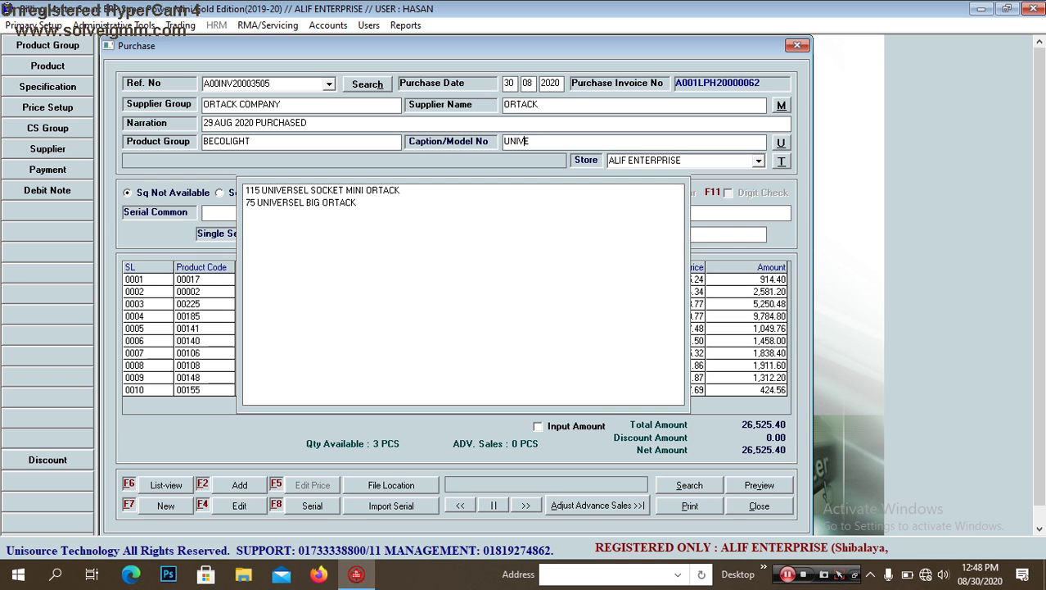
key("Down")
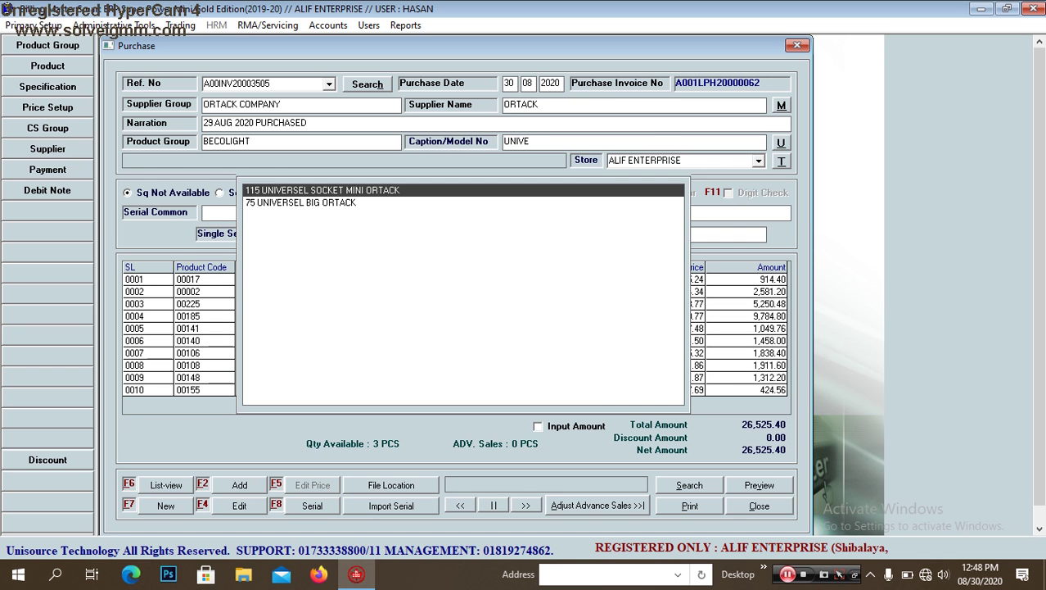
key("Return")
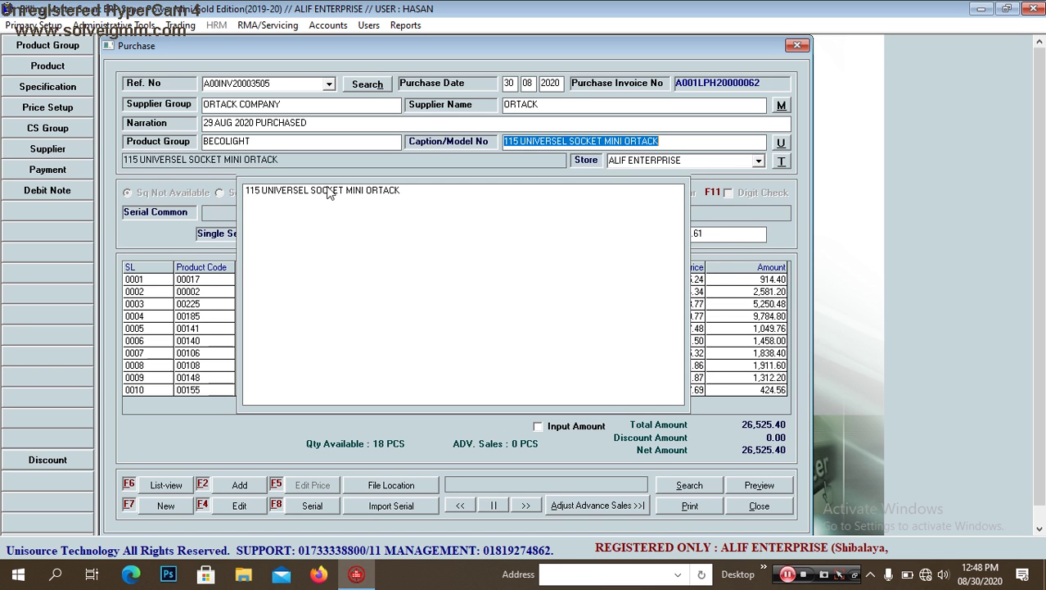
Step: Add 60 pieces of 115 UNIVERSEL SOCKET MINI ORTACK to the purchase at the suggested unit price
key("Return")
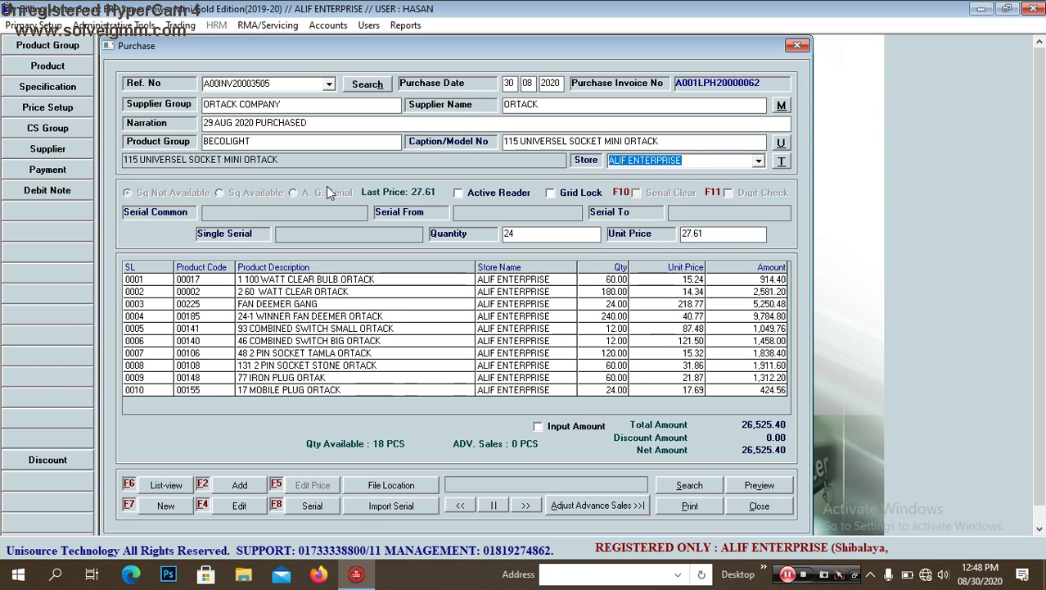
key("Return")
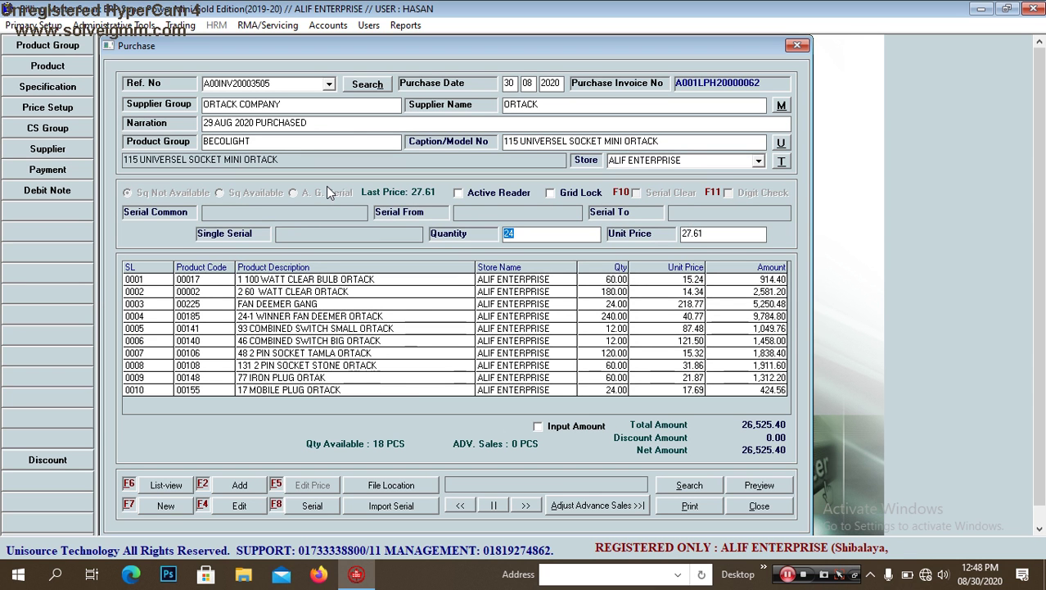
type("6")
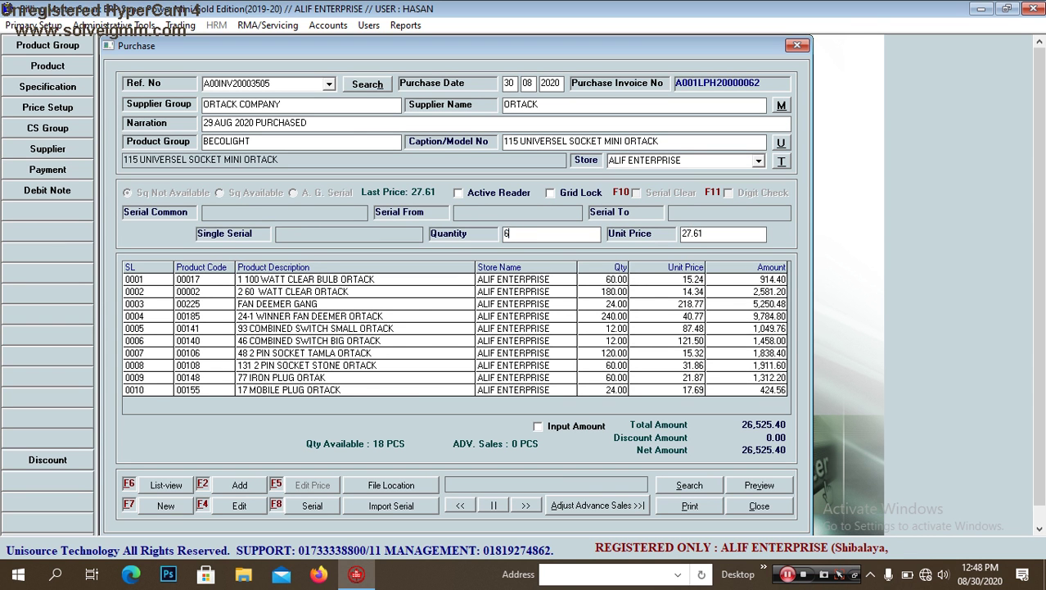
type("0")
key("Return")
key("Return")
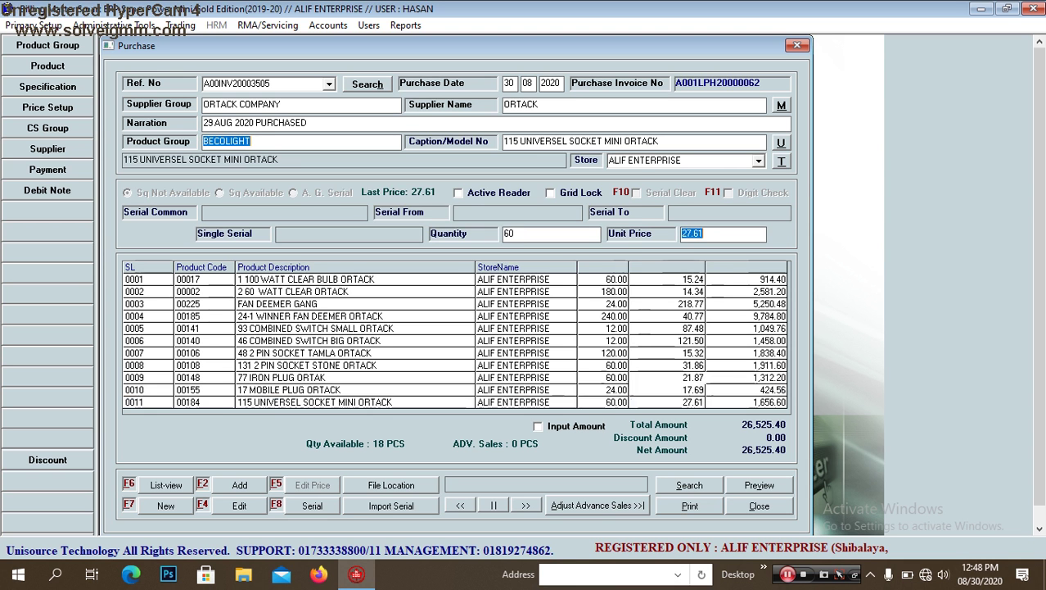
Step: Search the BECOLIGHT products for BED, choose 39 BED SWITCH HIGH ORTACK and add 120 pieces at the suggested unit price
key("Return")
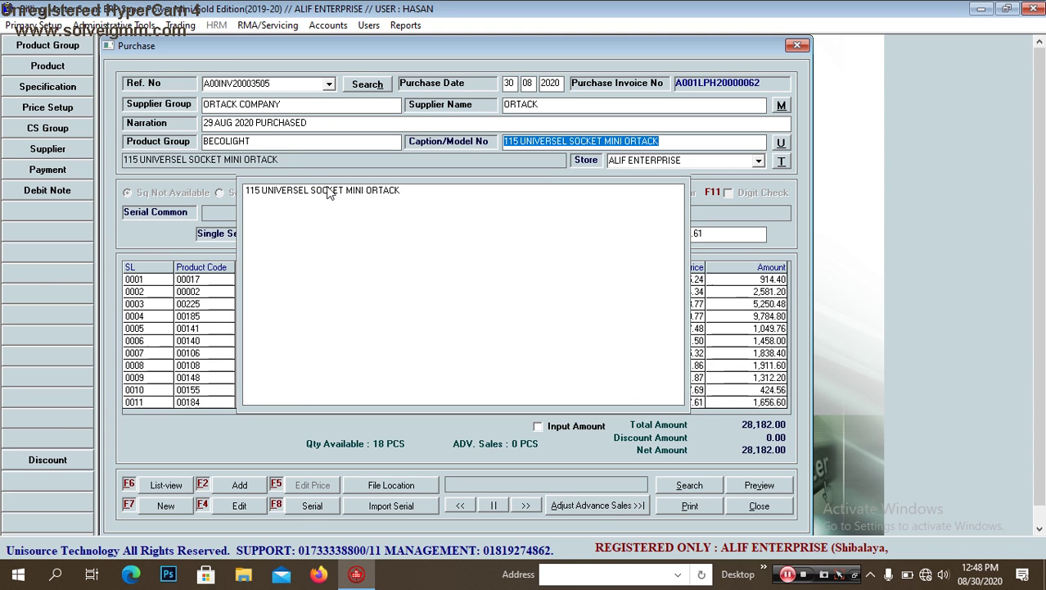
type("BED")
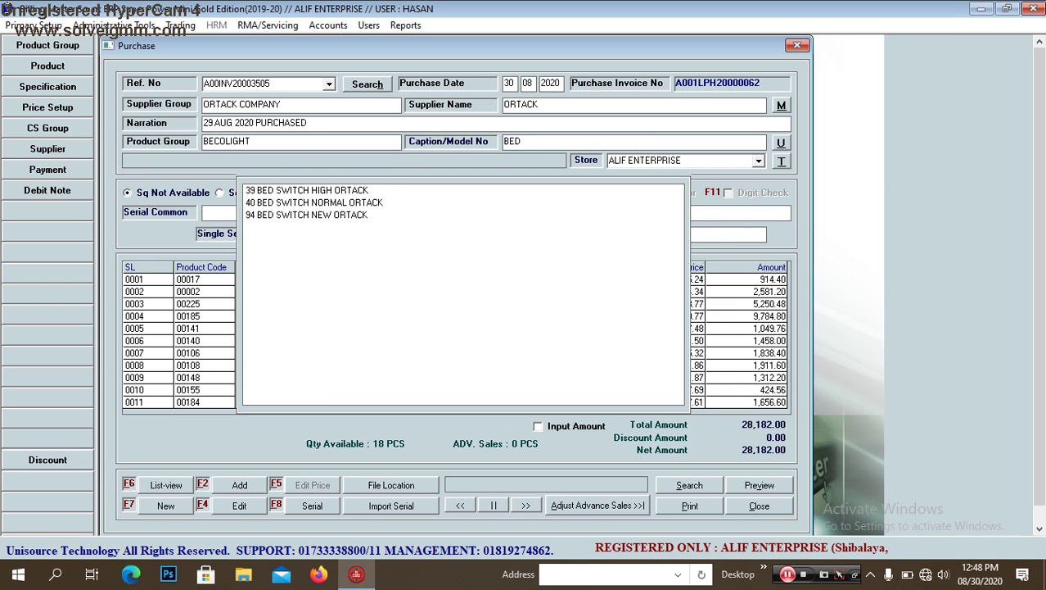
key("Down")
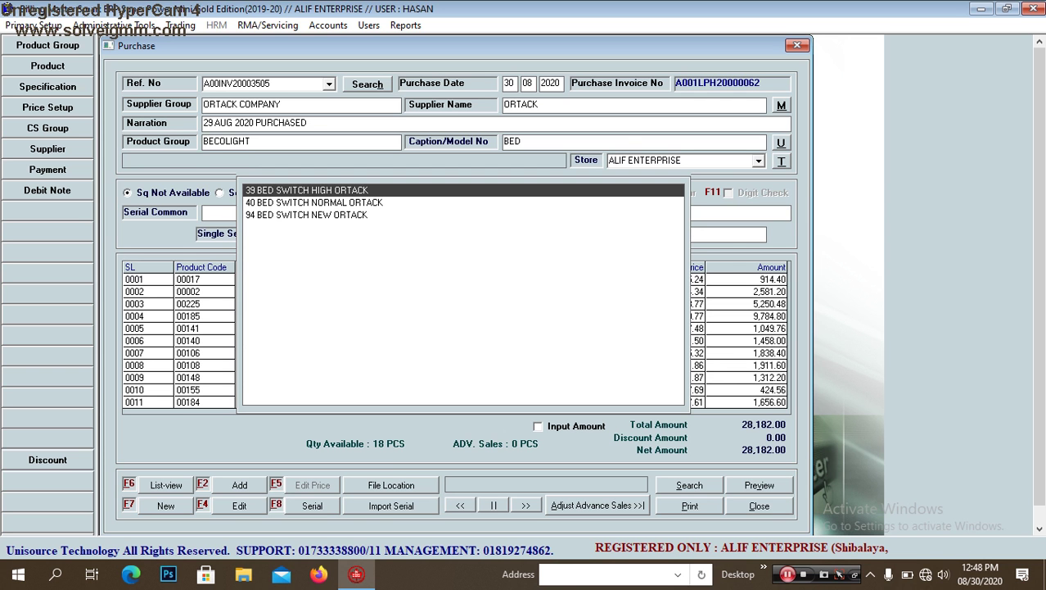
key("Return")
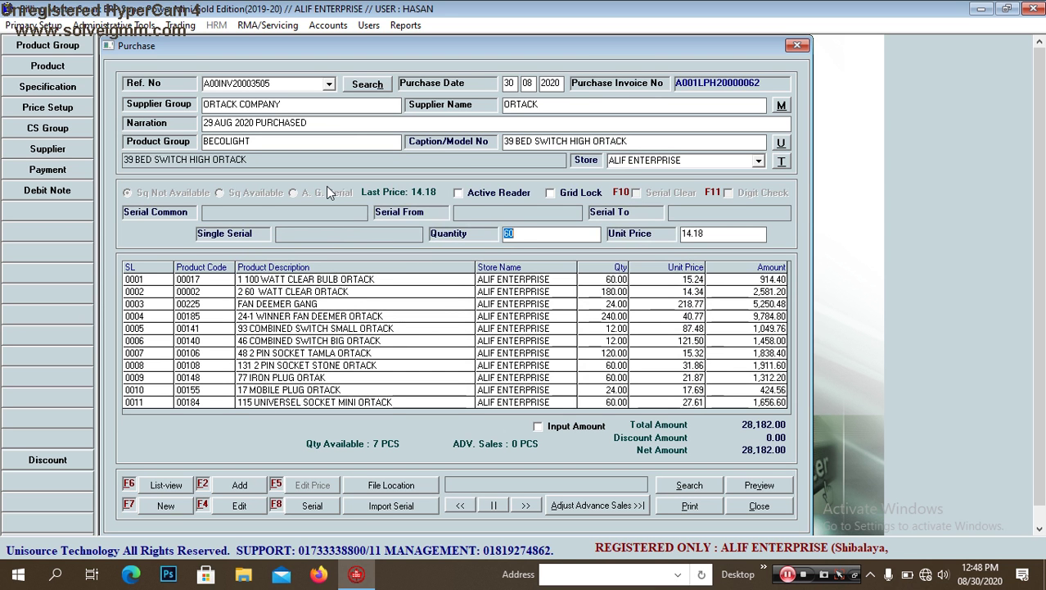
type("120")
key("Return")
key("Return")
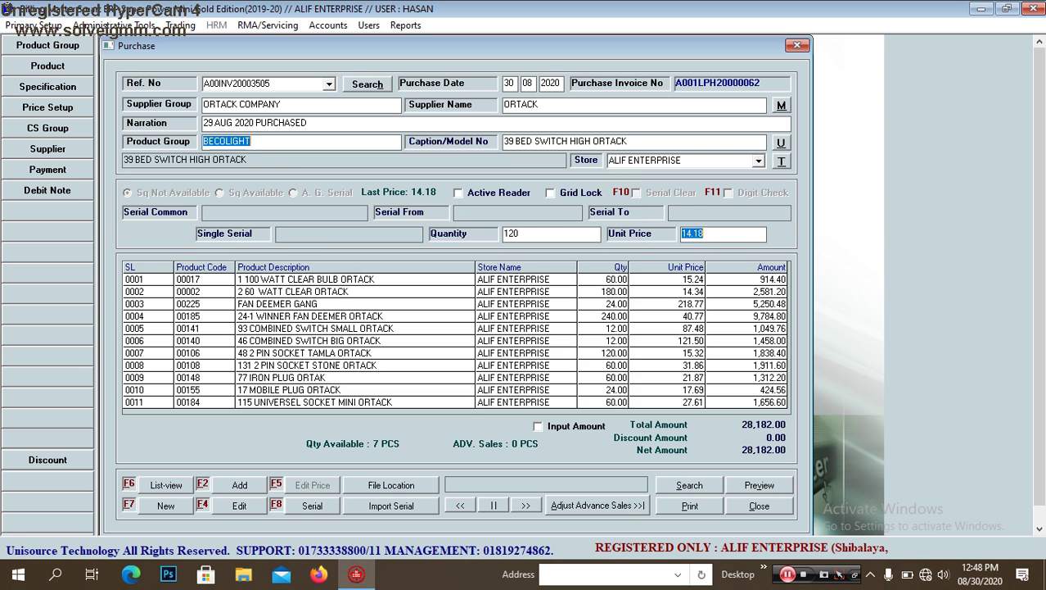
Step: Delete the 39 BED SWITCH HIGH ORTACK line from the purchase's product list
key("Return")
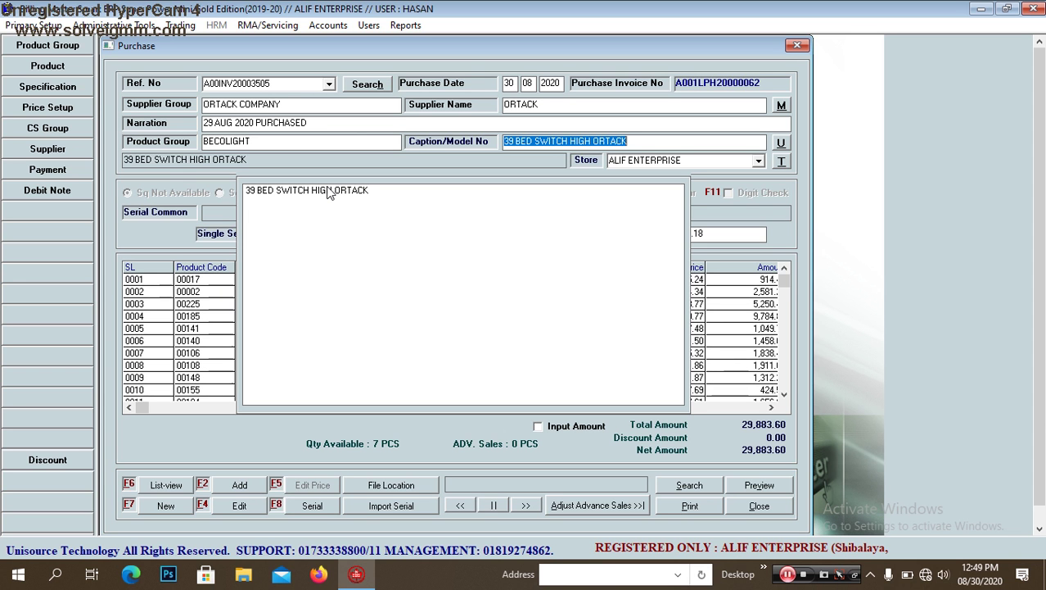
left_click(671, 142)
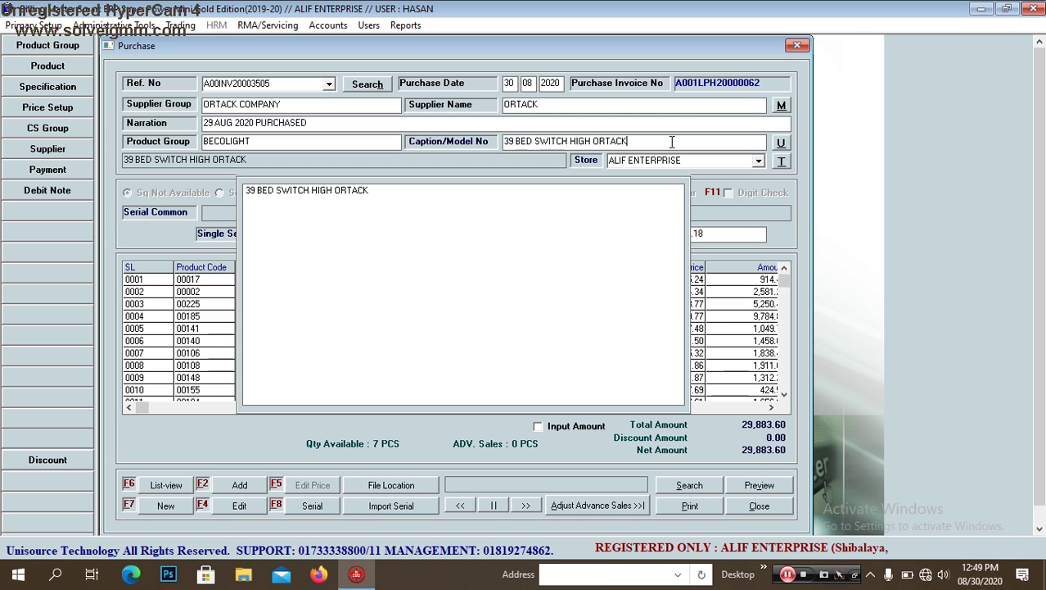
key("Return")
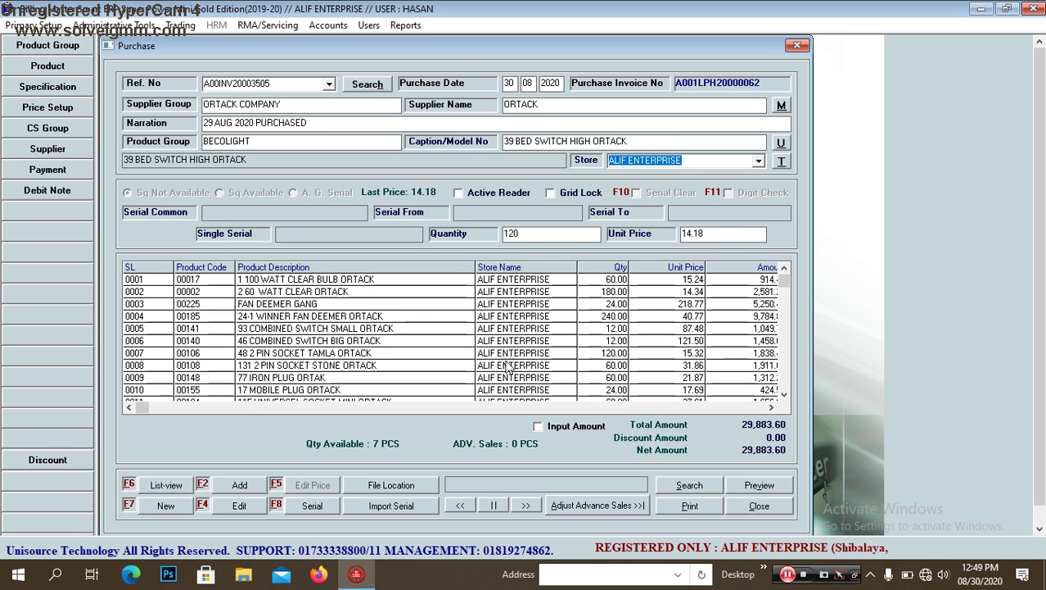
left_click(783, 384)
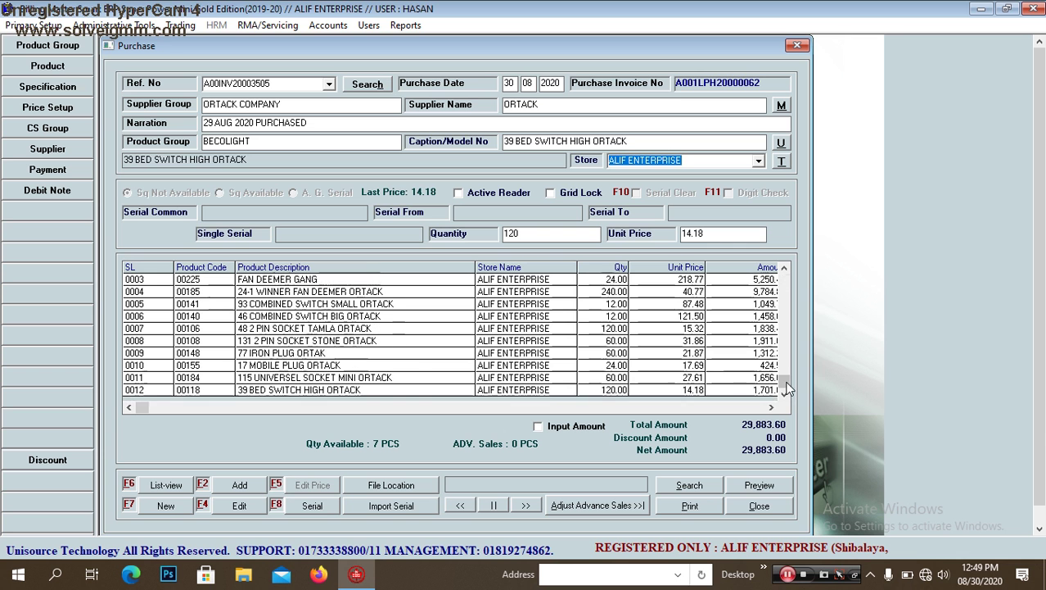
double_click(362, 391)
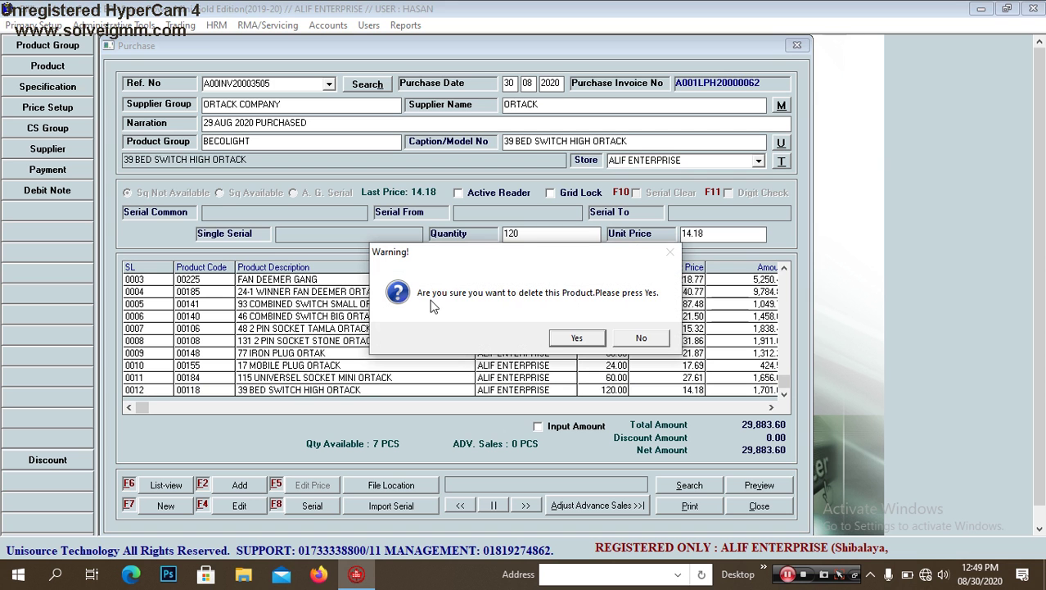
left_click(581, 334)
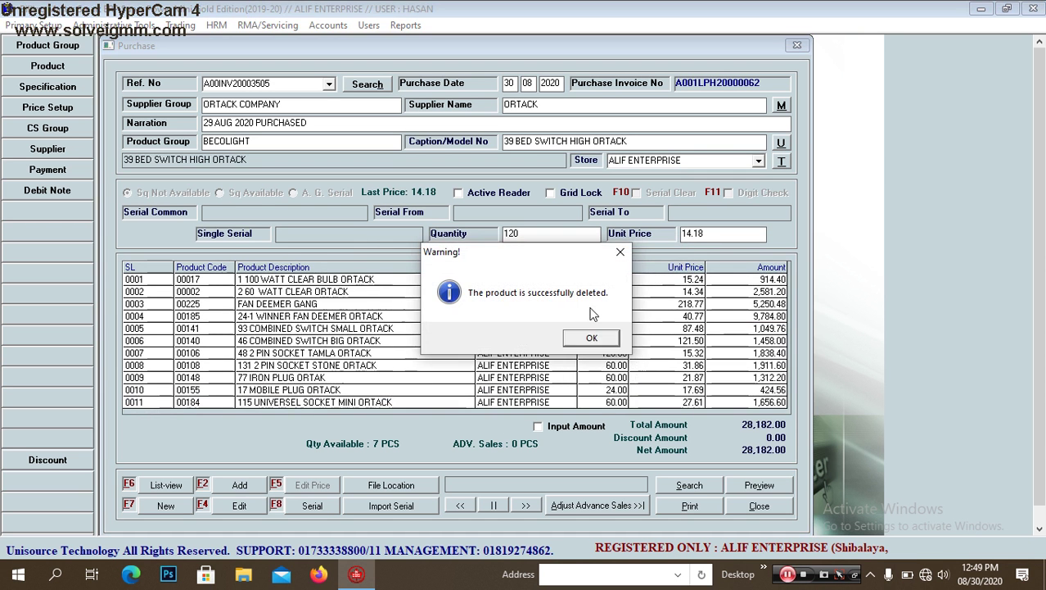
left_click(591, 335)
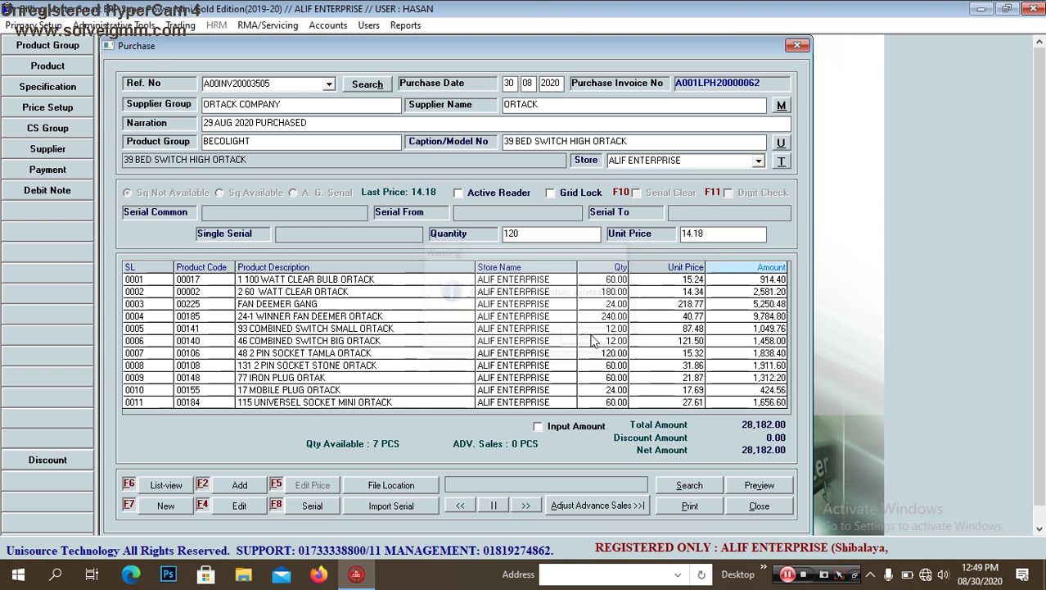
Step: Add the 39 BED SWITCH HIGH ORTACK line to the purchase again with quantity 120 and unit price 14.18
left_click(722, 235)
key("Return")
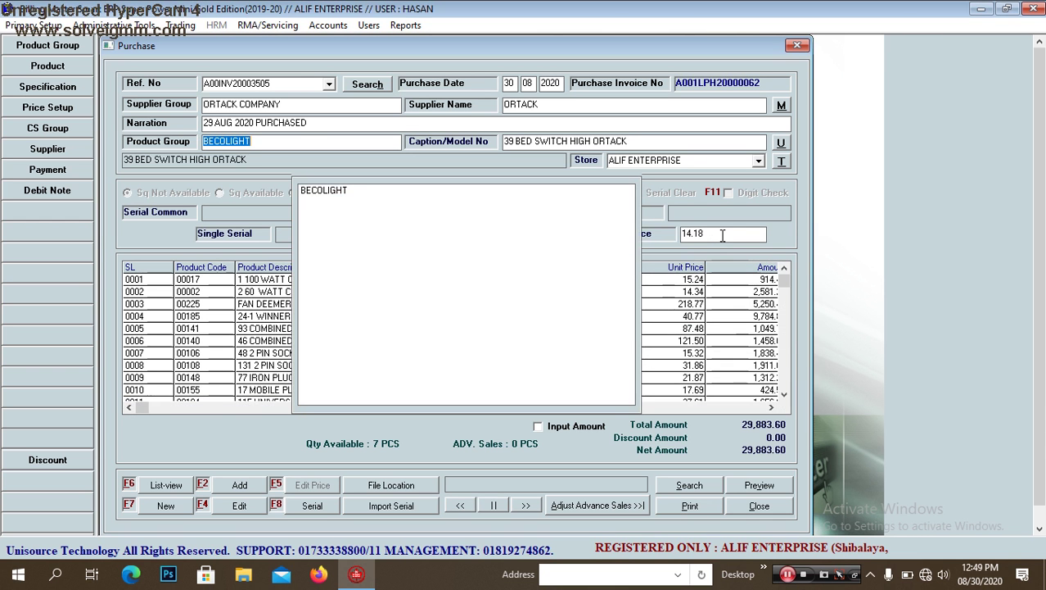
key("Return")
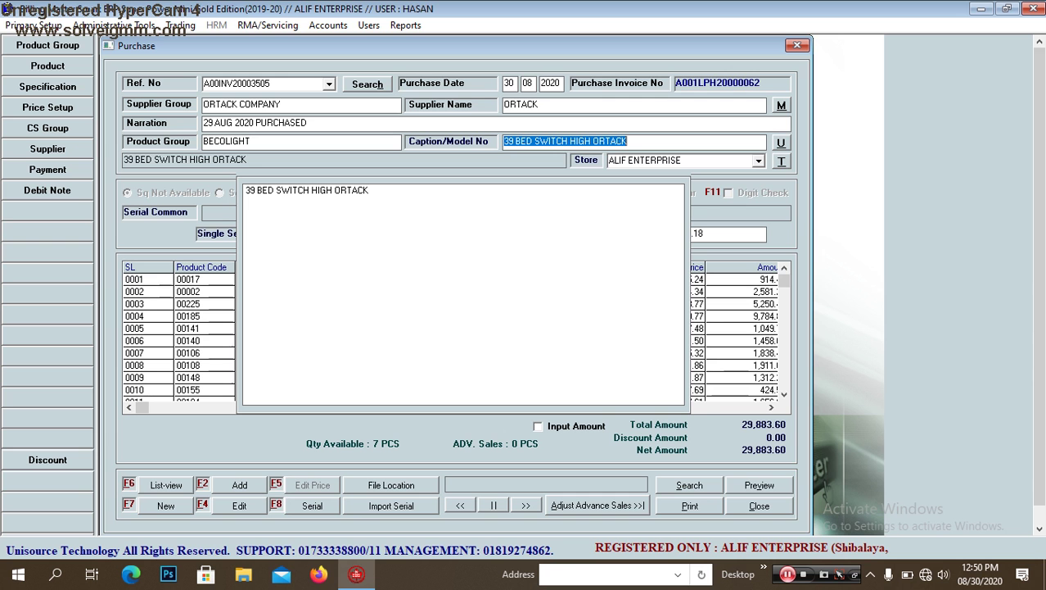
Step: Preview the purchase invoice to check its product lines and amounts, and close the preview
left_click(774, 484)
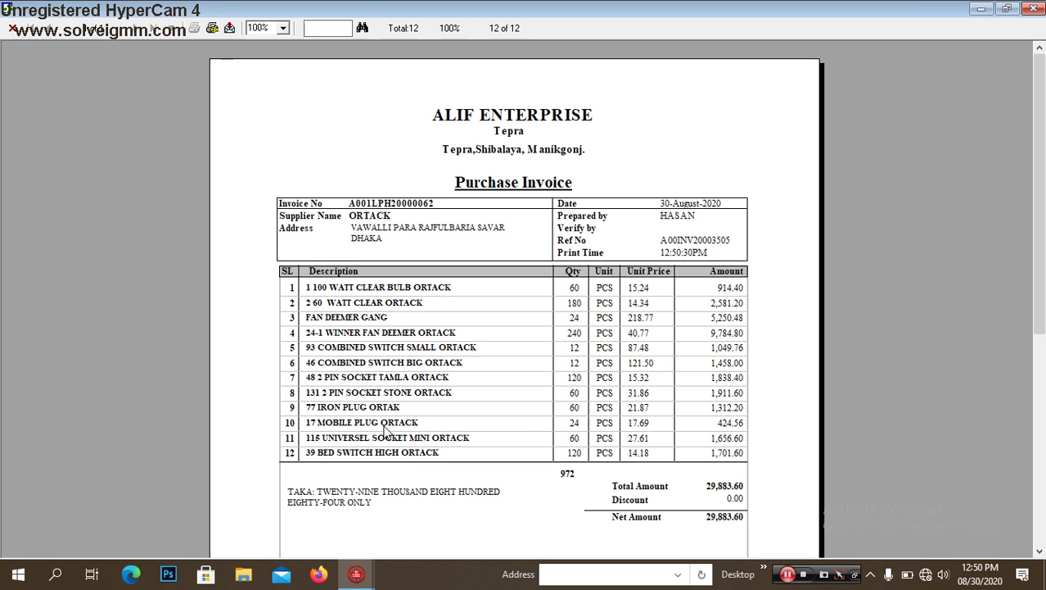
left_click(13, 29)
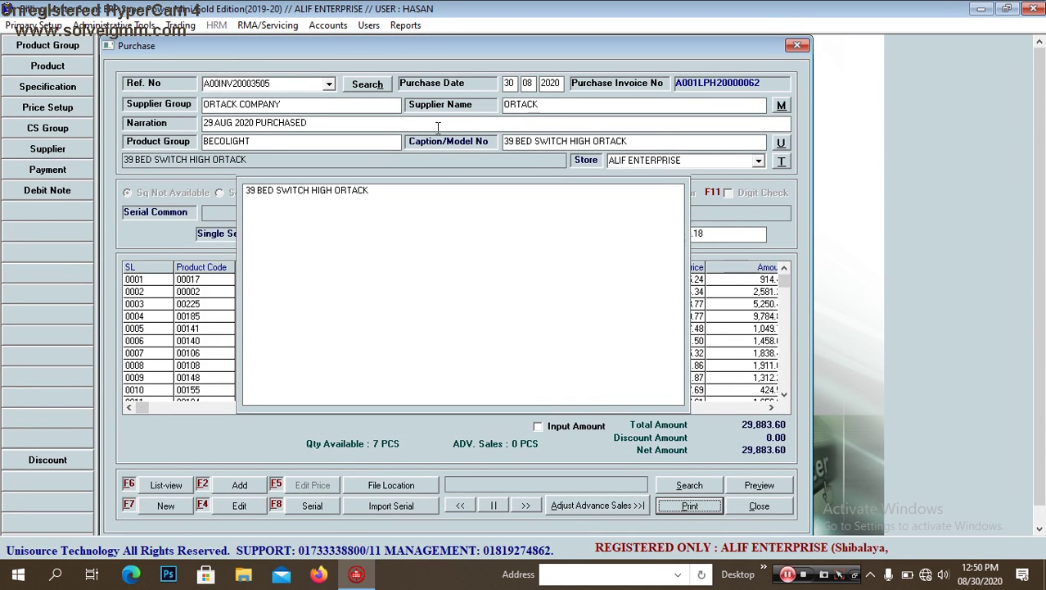
Step: Search the BECOLIGHT products for BED, choose 40 BED SWITCH NORMAL ORTACK and add 120 pieces at the suggested unit price
left_click(673, 146)
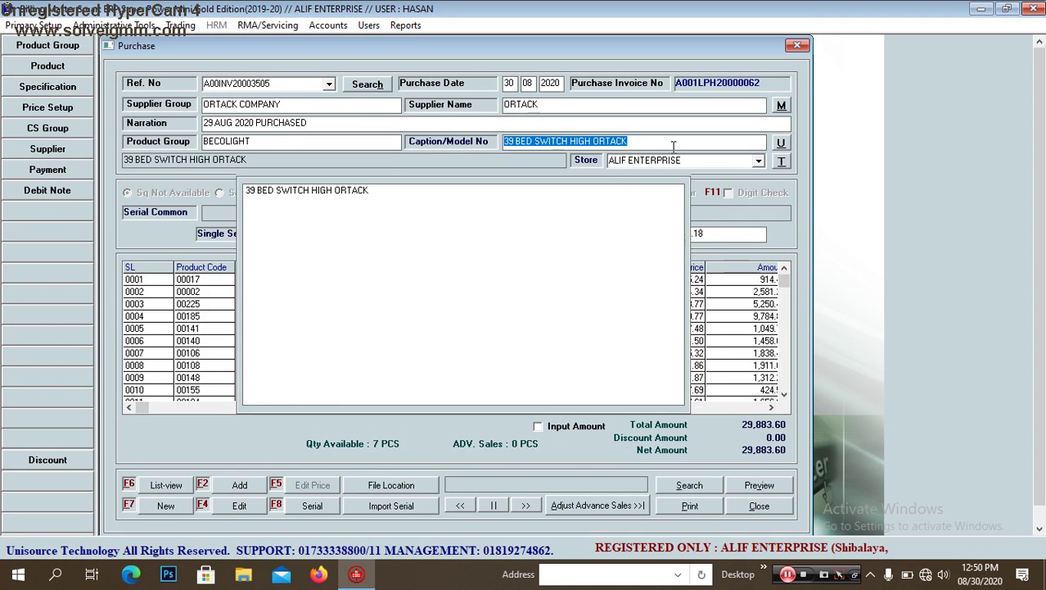
type("BED")
key("Down")
key("Down")
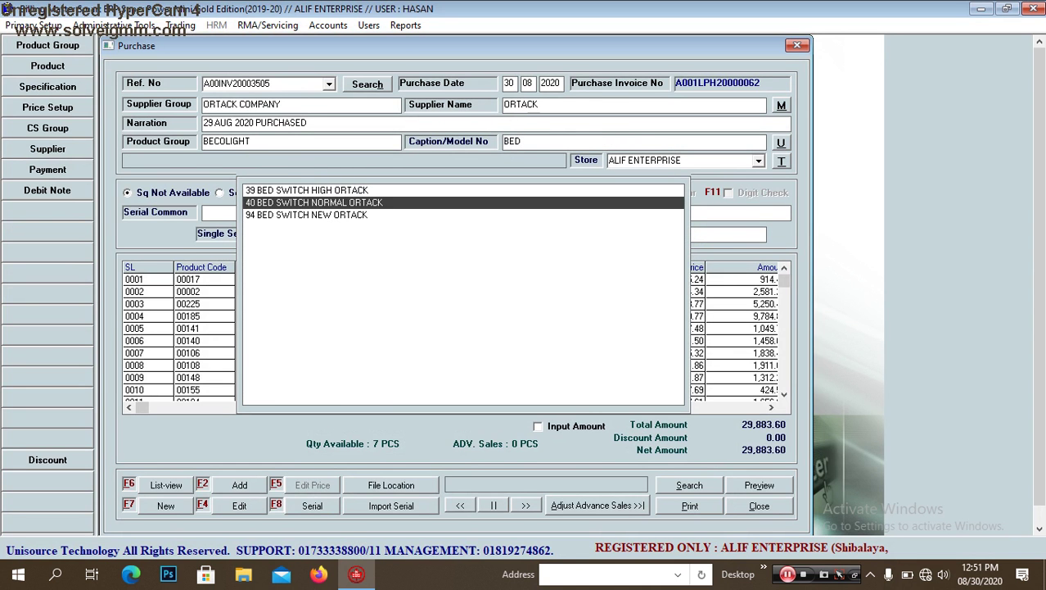
key("Return")
key("Return")
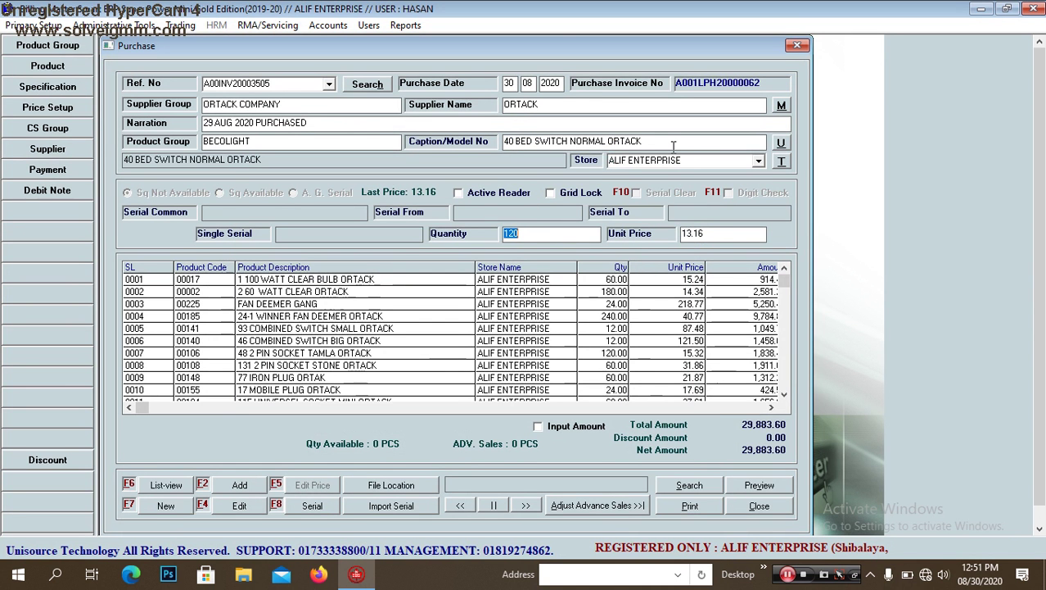
key("Return")
key("Return")
Step: Search the BECOLIGHT products for SILV, choose 116 PENDENT GANARAL SILVER ORTACK and add 180 pieces at the suggested unit price
key("Return")
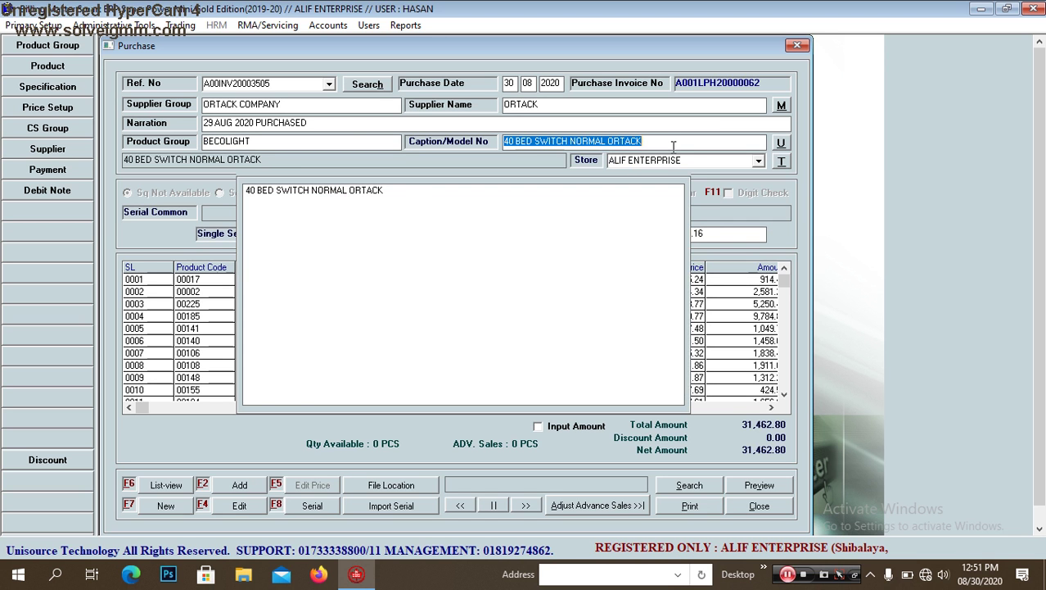
type("SILV")
key("Down")
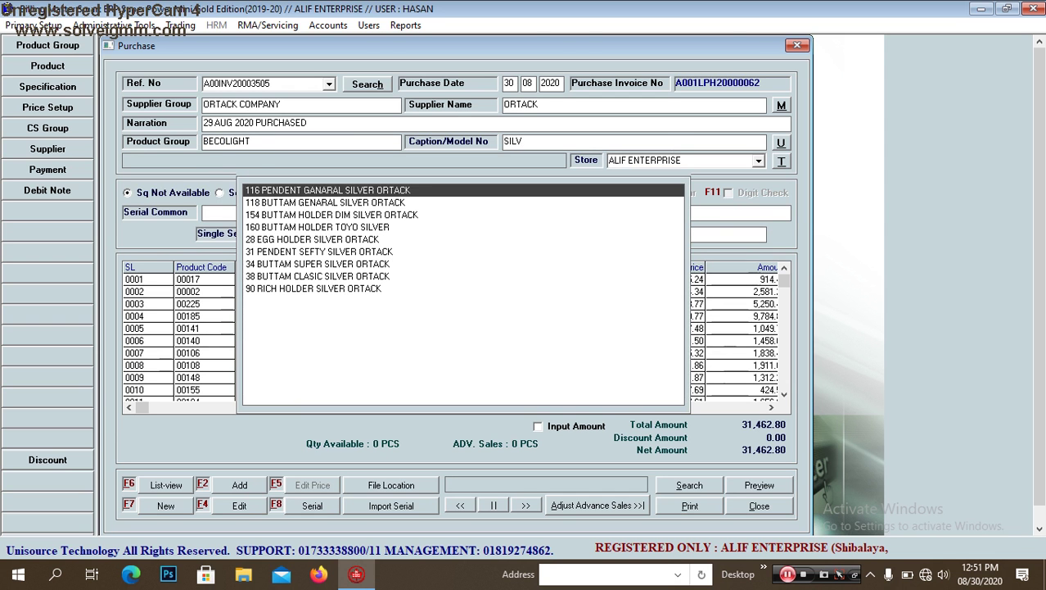
key("Return")
key("Return")
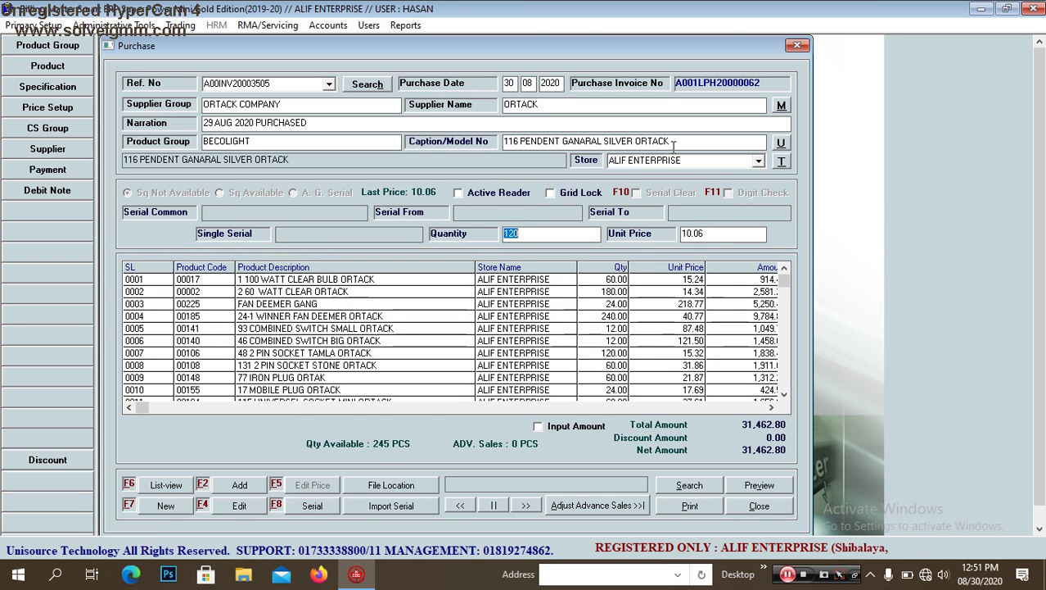
type("180")
key("Return")
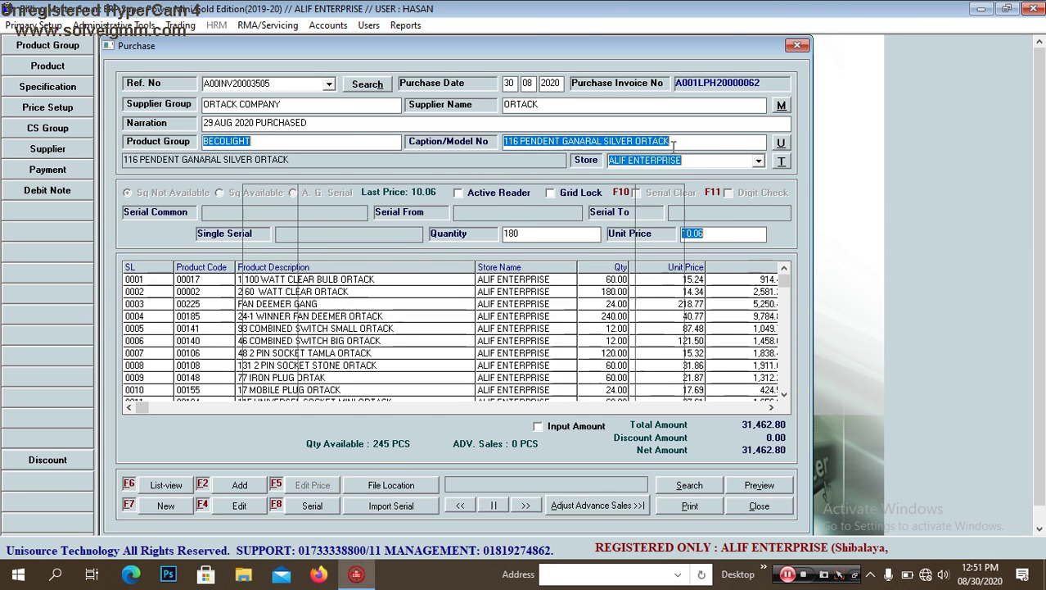
Step: Search the BECOLIGHT products for 170, choose 170 PENDENT CLASIC PIN ORTACK and add 120 pieces at the suggested unit price
left_click(673, 144)
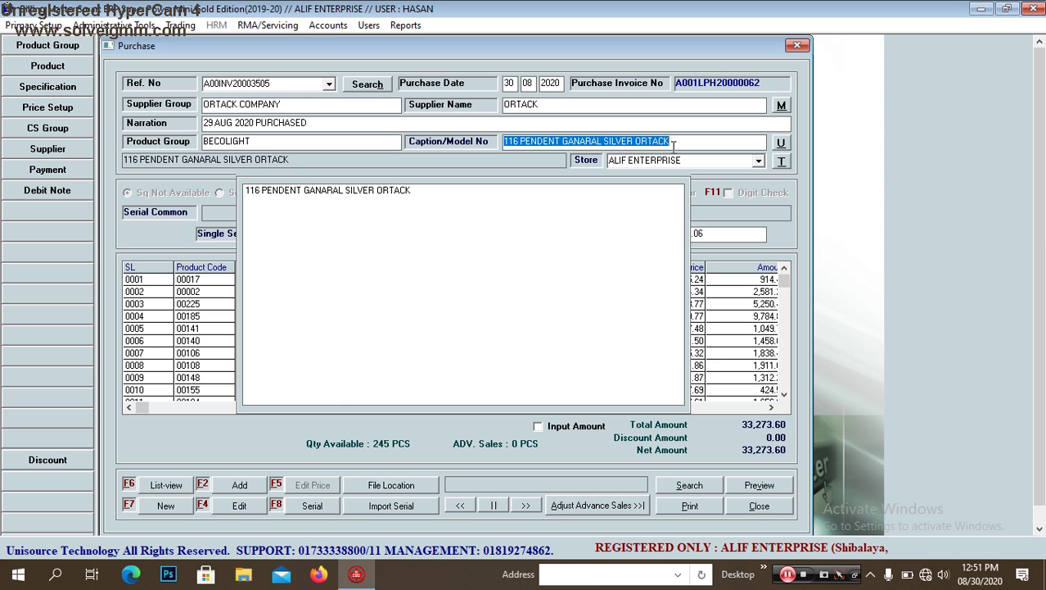
type("170")
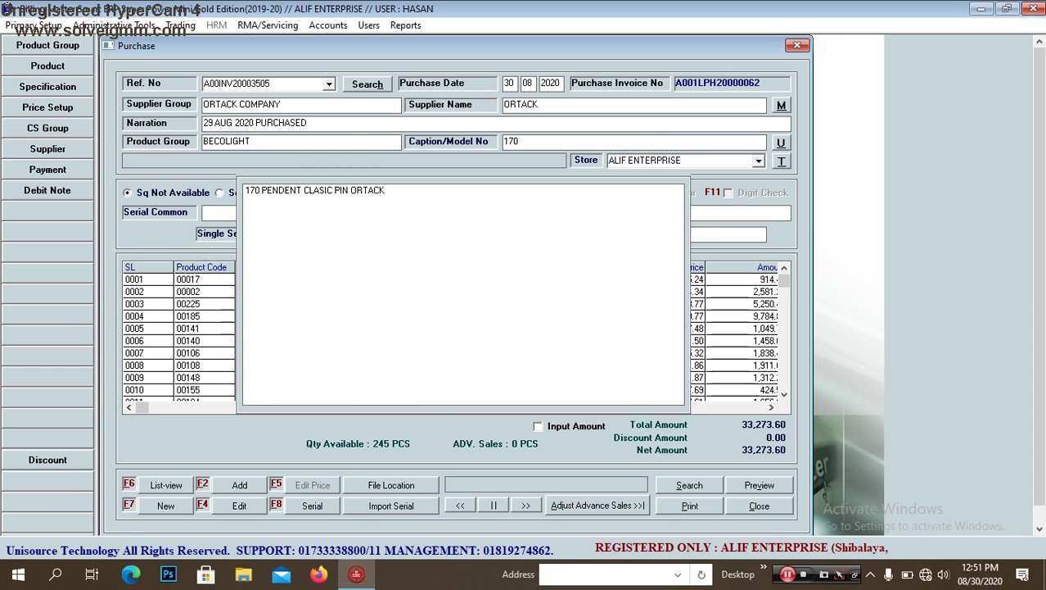
key("Down")
key("Return")
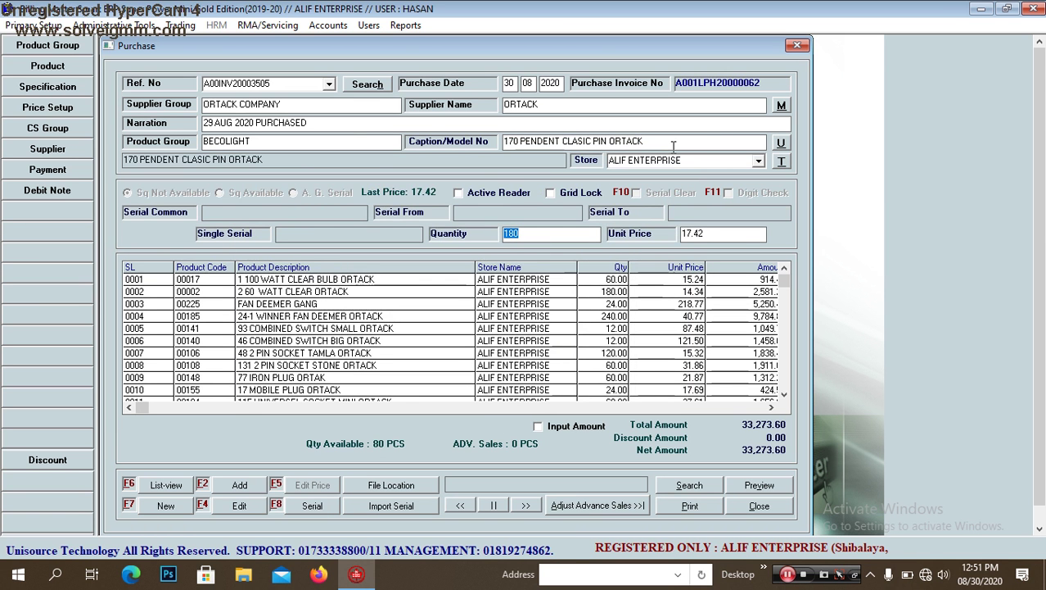
type("120")
key("Return")
key("Return")
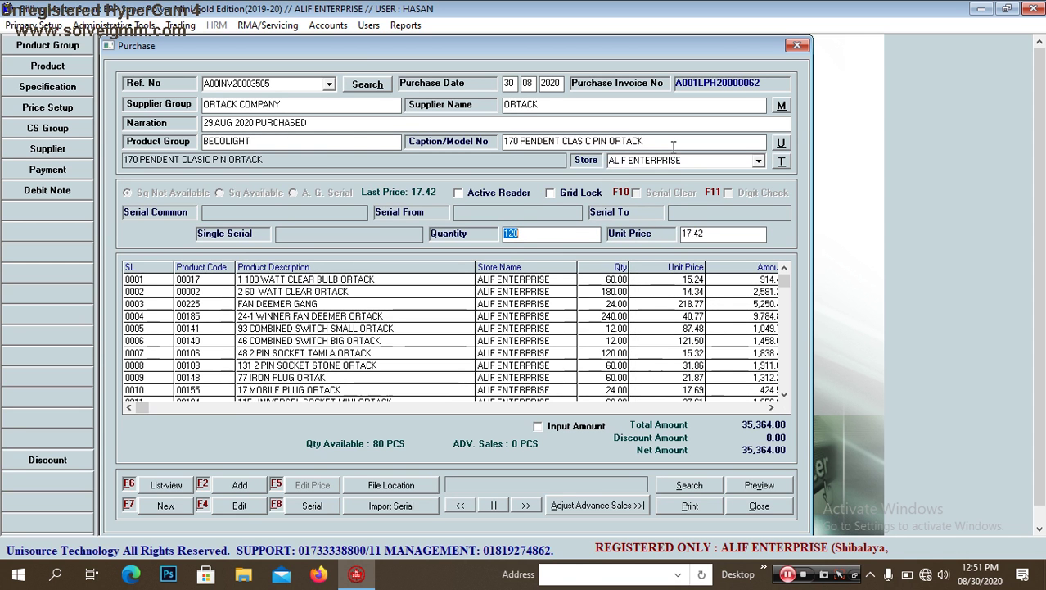
left_click(673, 146)
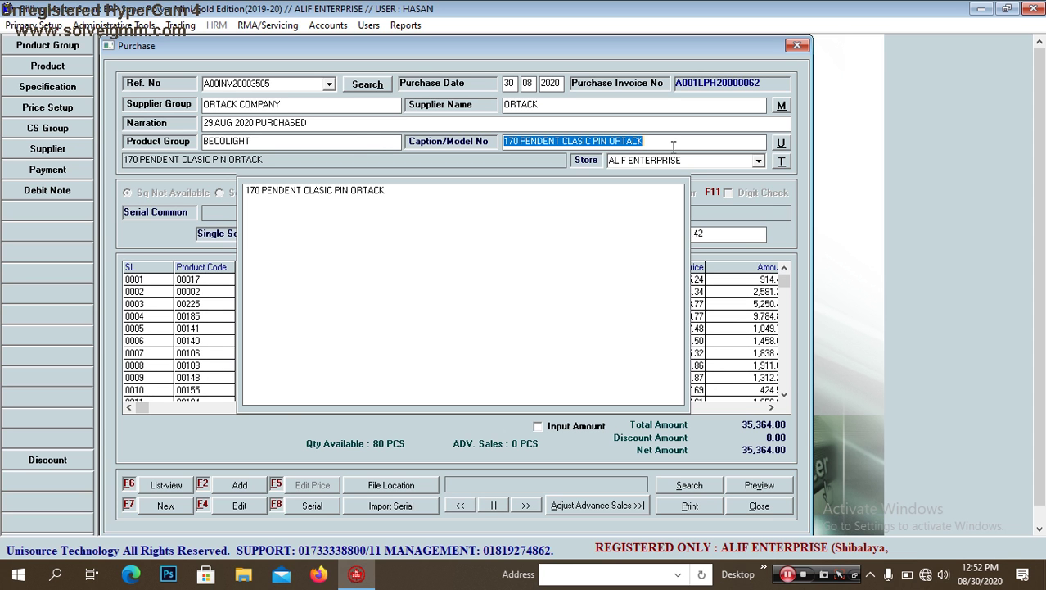
left_click(350, 142)
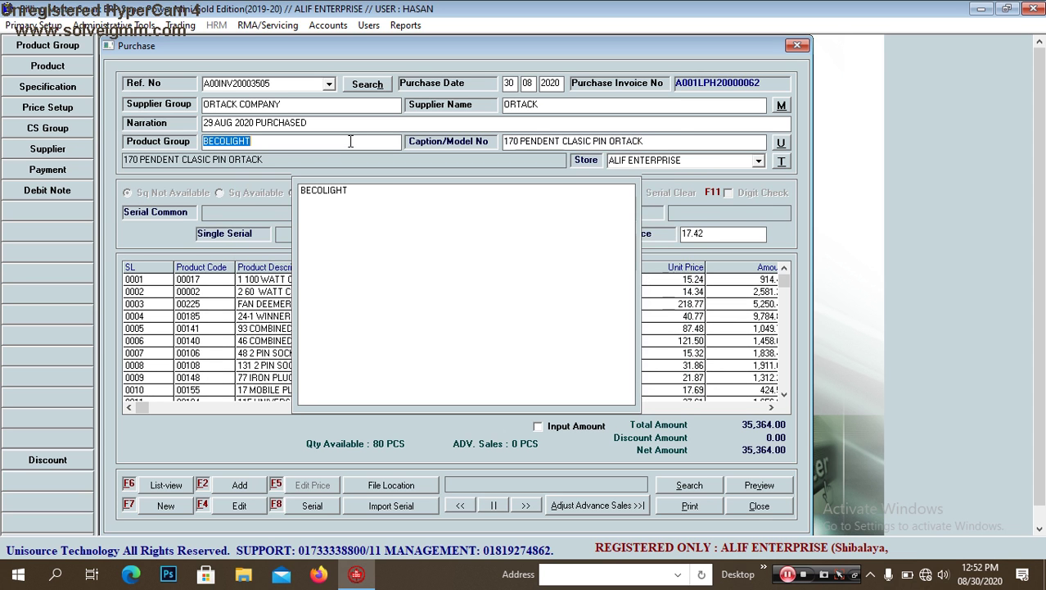
left_click(680, 144)
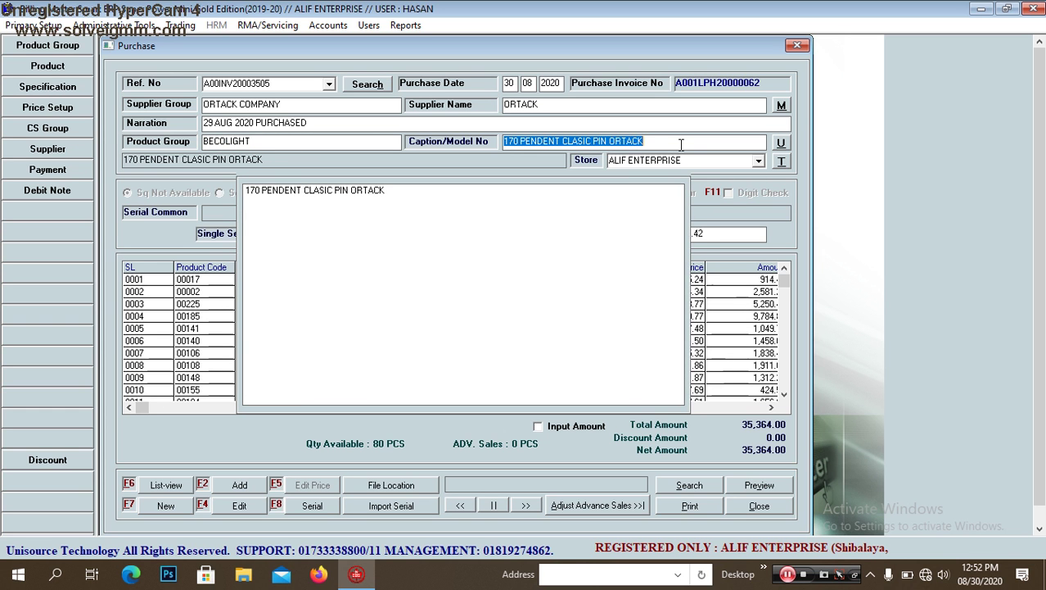
key("Return")
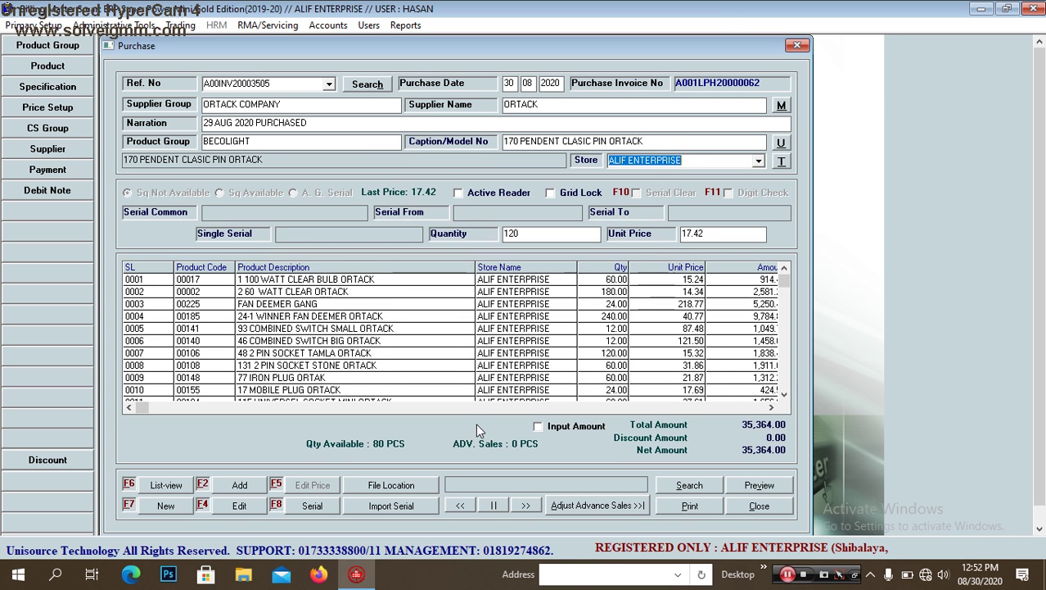
Step: Search the BECOLIGHT products for RICH, choose 91 RICH HOLDER PETOL ORTACK and add 60 pieces at the suggested unit price
key("shift+Tab")
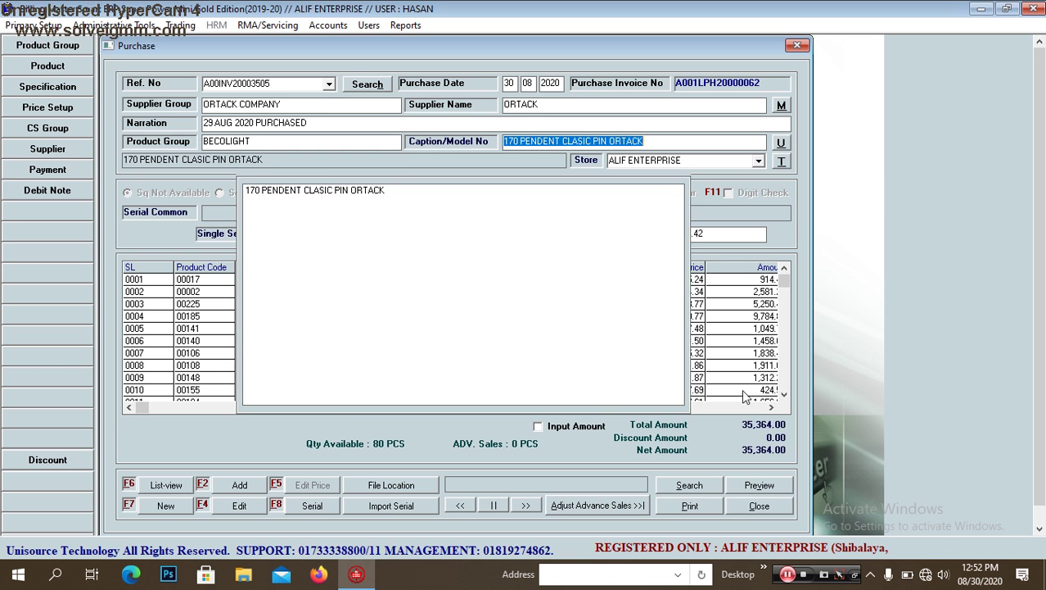
left_click(785, 388)
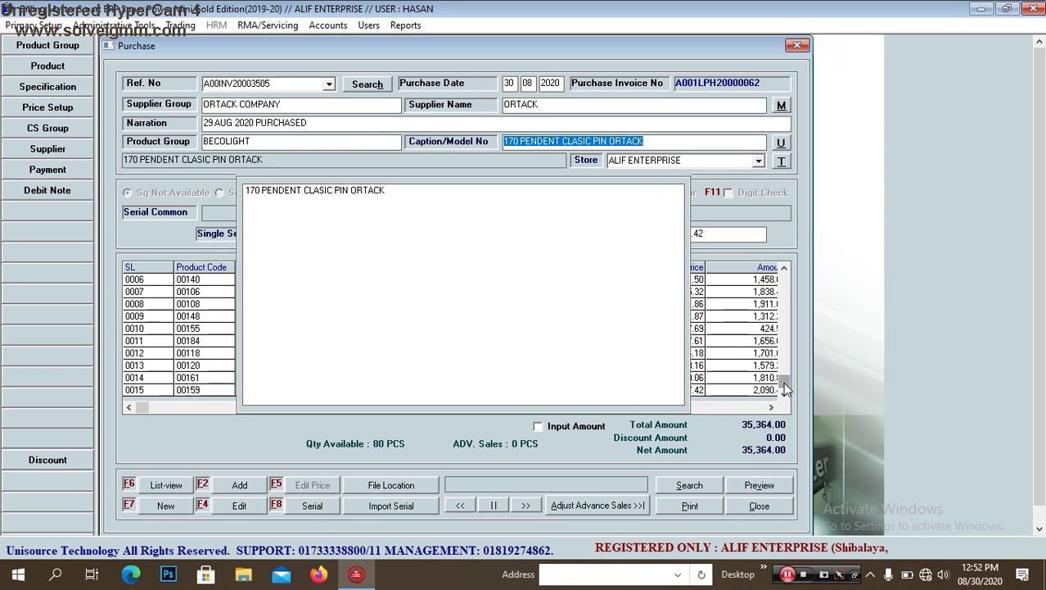
left_click(755, 387)
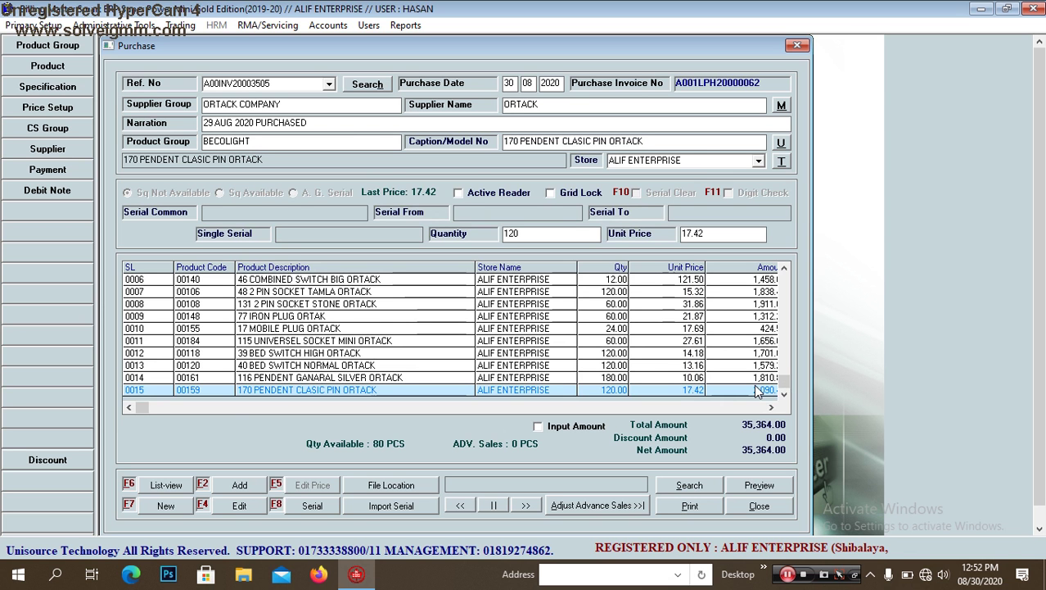
left_click(692, 143)
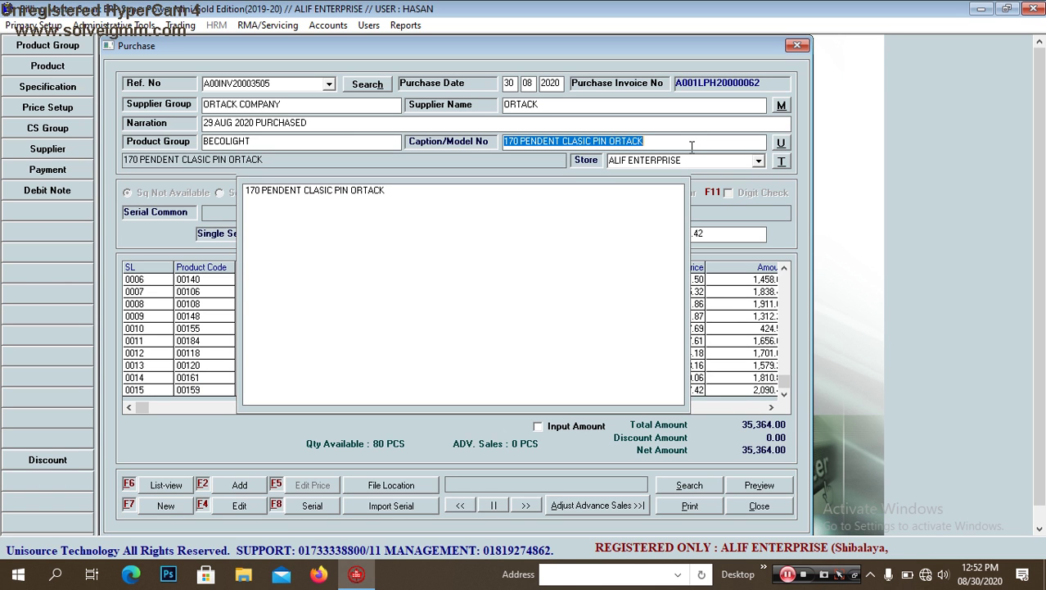
type("rich")
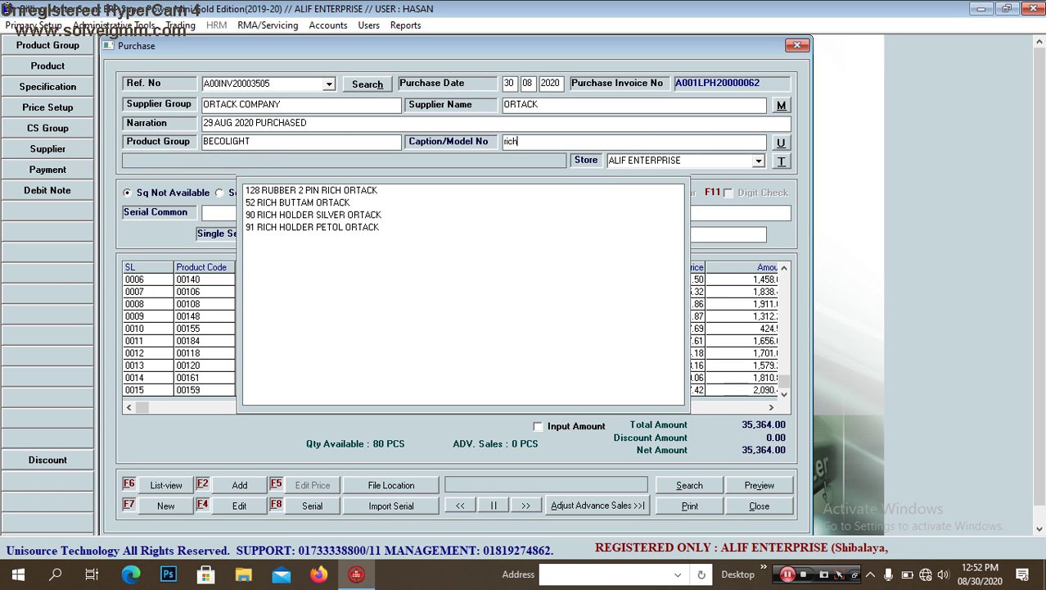
key("Down")
key("Down")
key("Down")
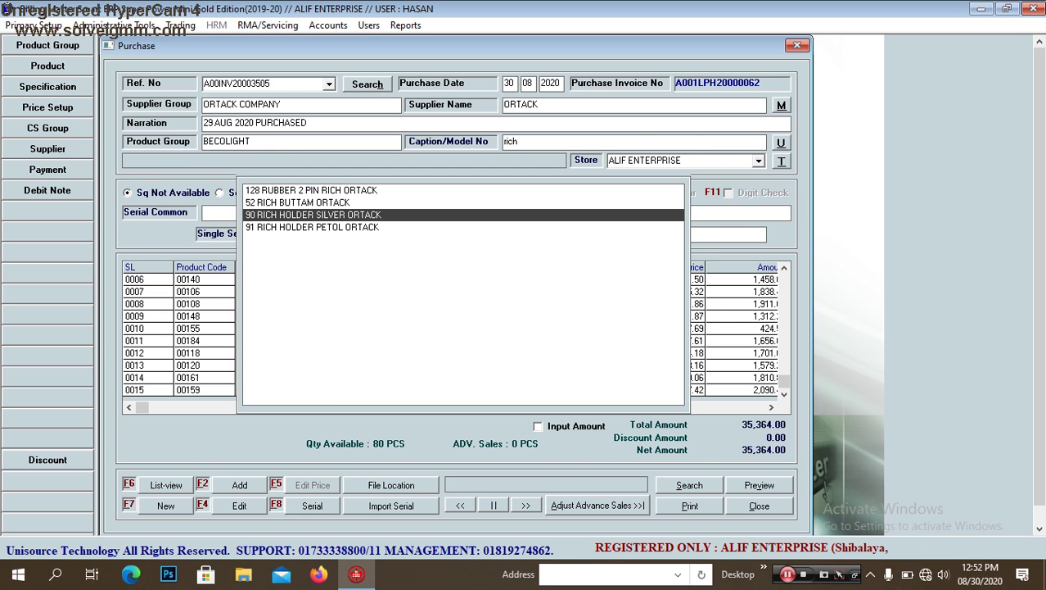
key("Down")
key("Return")
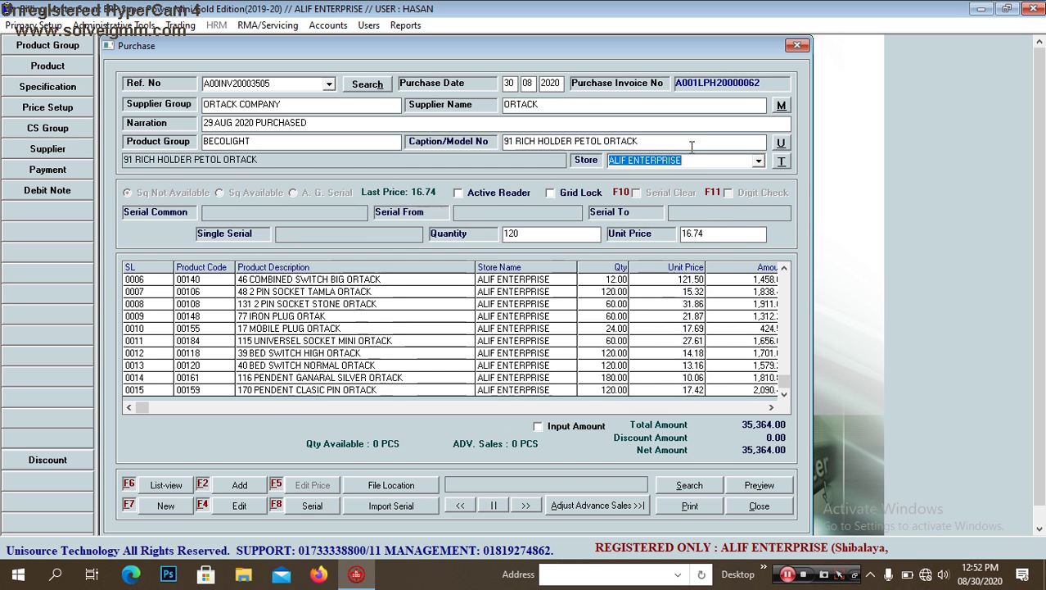
key("Return")
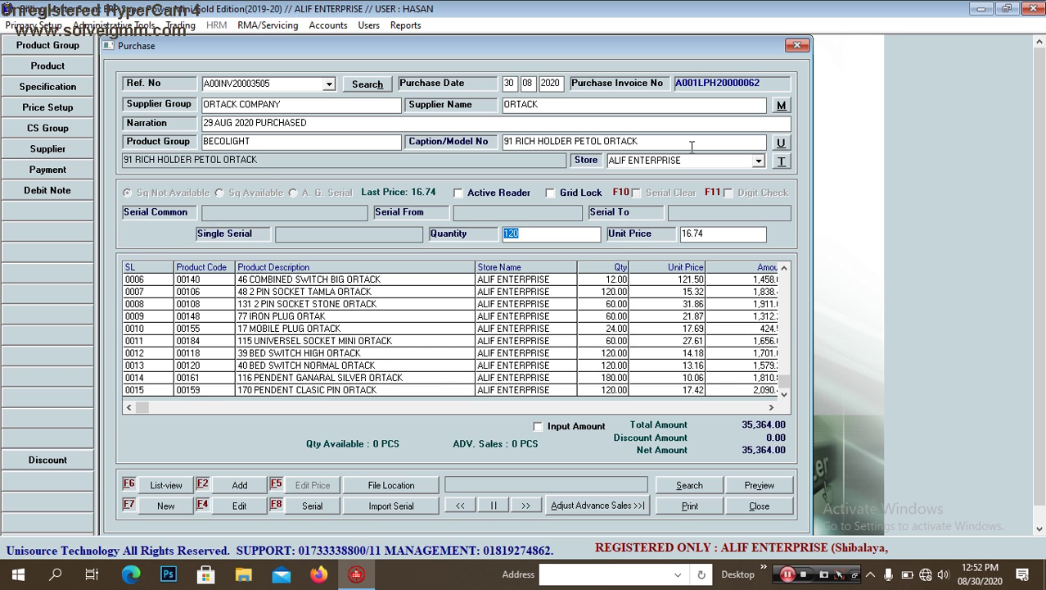
type("60")
key("Return")
key("Return")
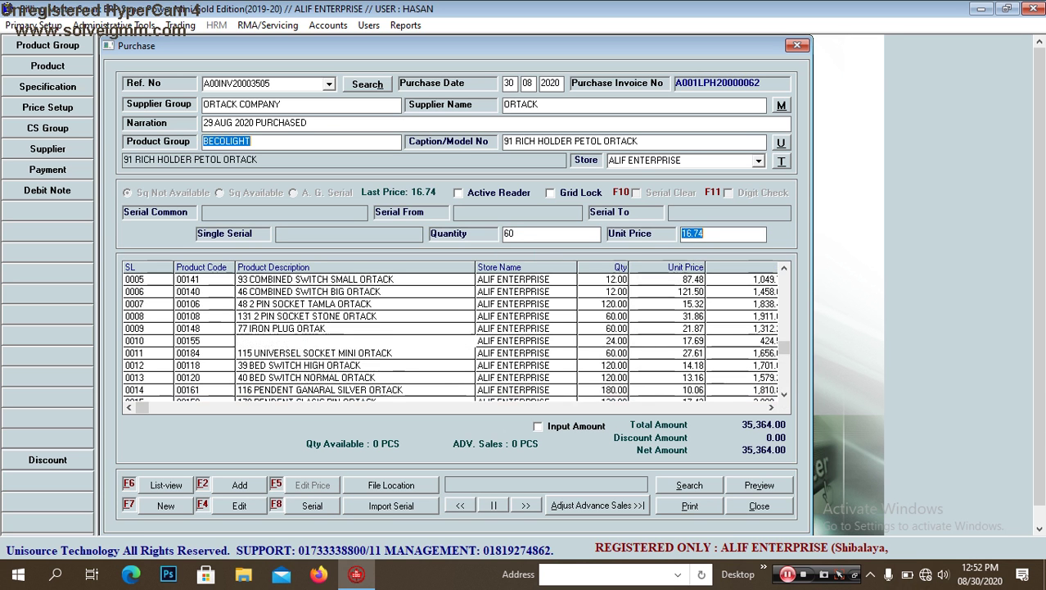
Step: Search the BECOLIGHT products for RICH, choose 90 RICH HOLDER SILVER ORTACK and add 120 pieces at the suggested unit price
left_click(692, 146)
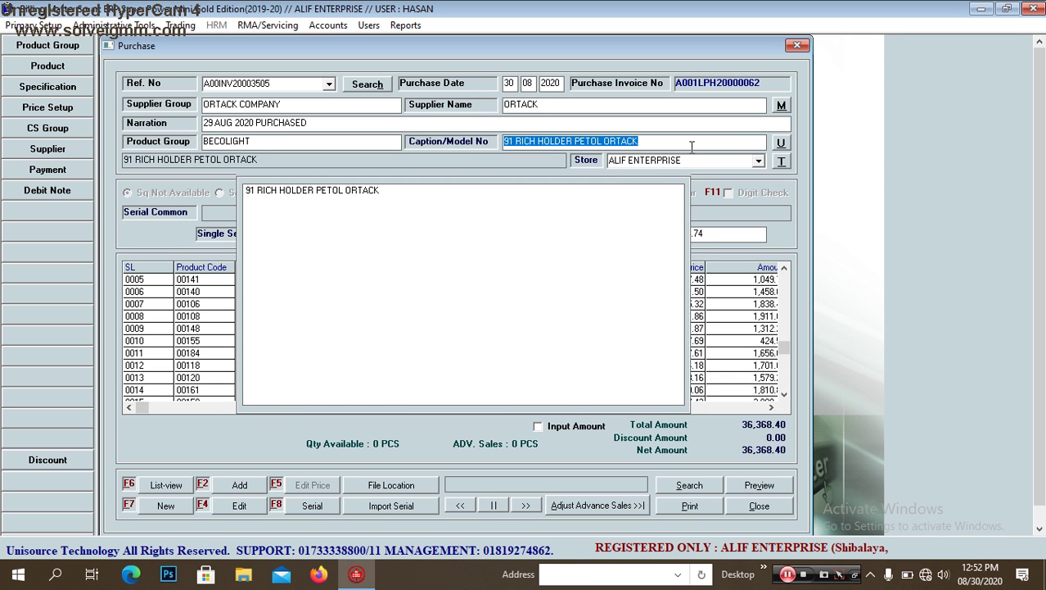
key("BackSpace")
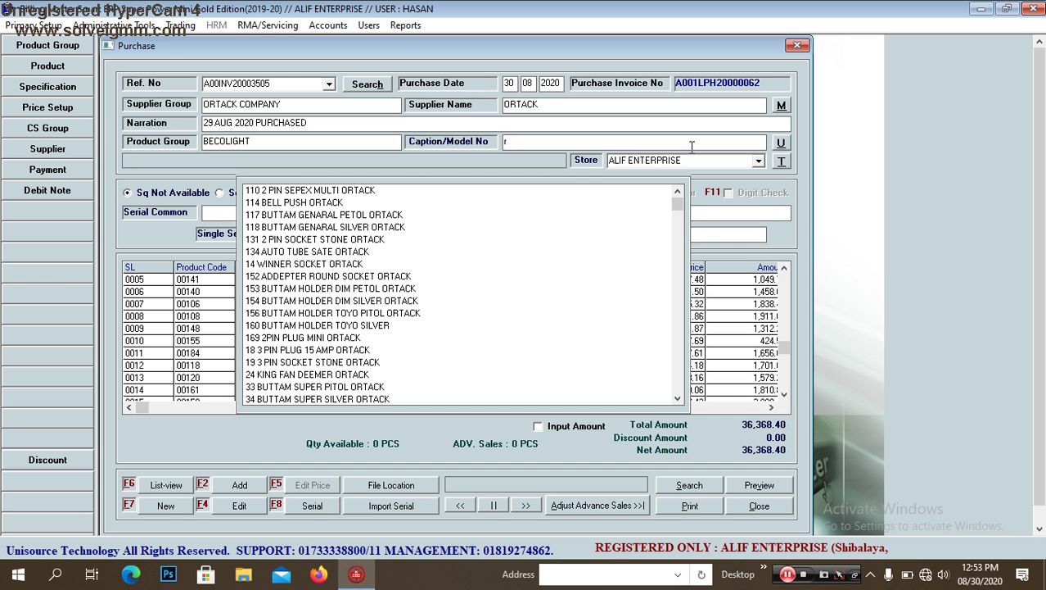
type("rich")
key("Down")
key("Down")
key("Down")
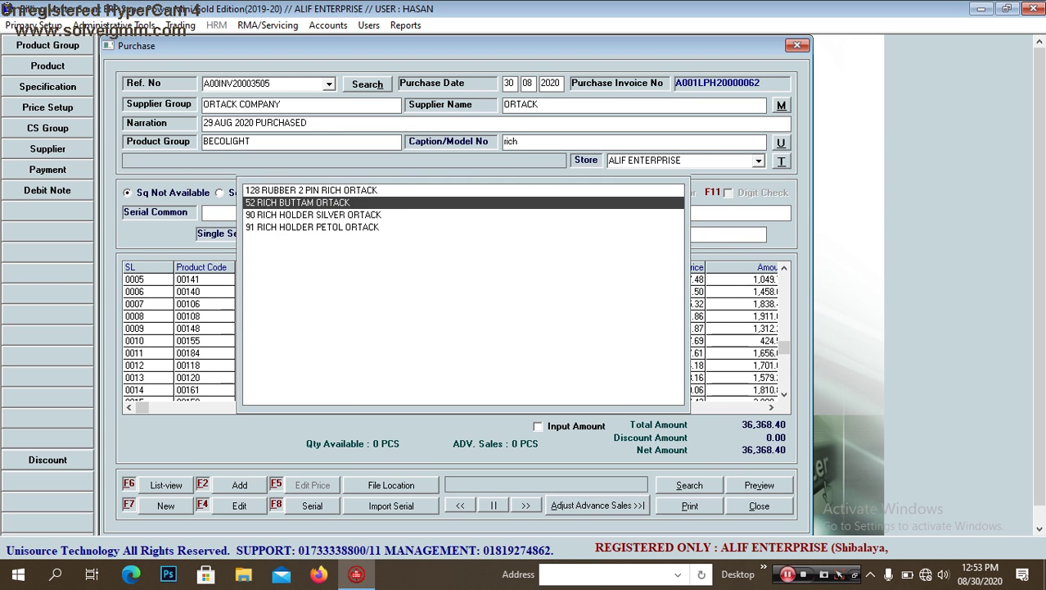
key("Up")
key("Return")
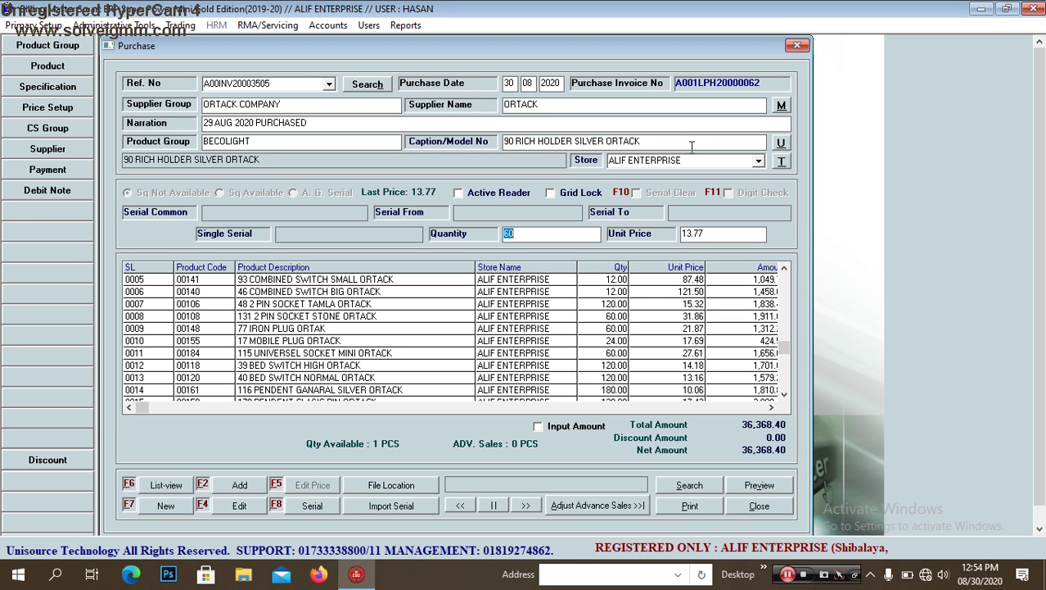
type("120")
key("Return")
key("Return")
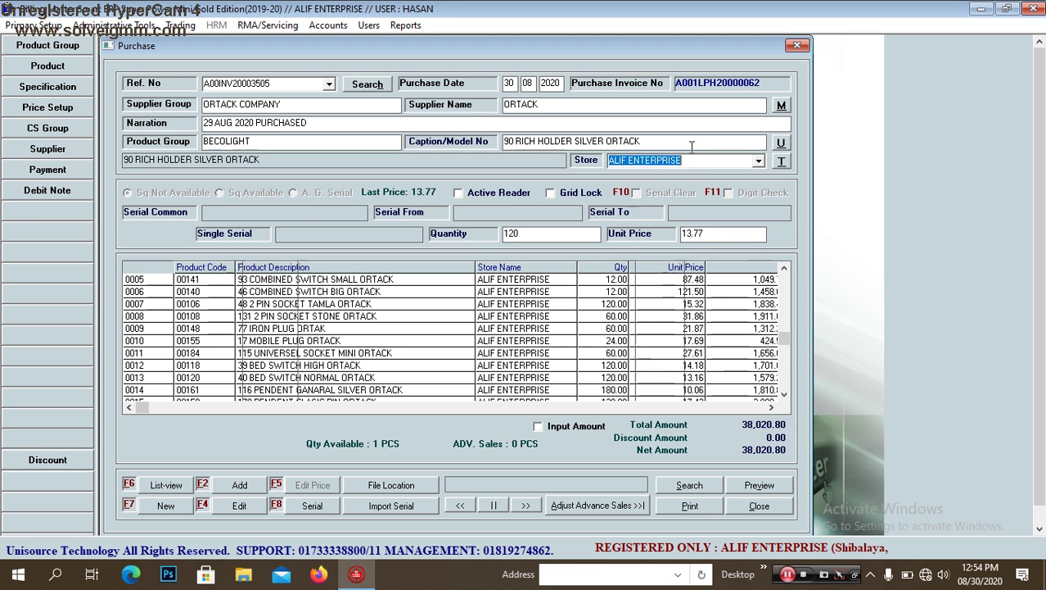
Step: Search the BECOLIGHT products for DELUX, choose 2 PIN PLUG DELUX and add 180 pieces at the suggested unit price
left_click(692, 146)
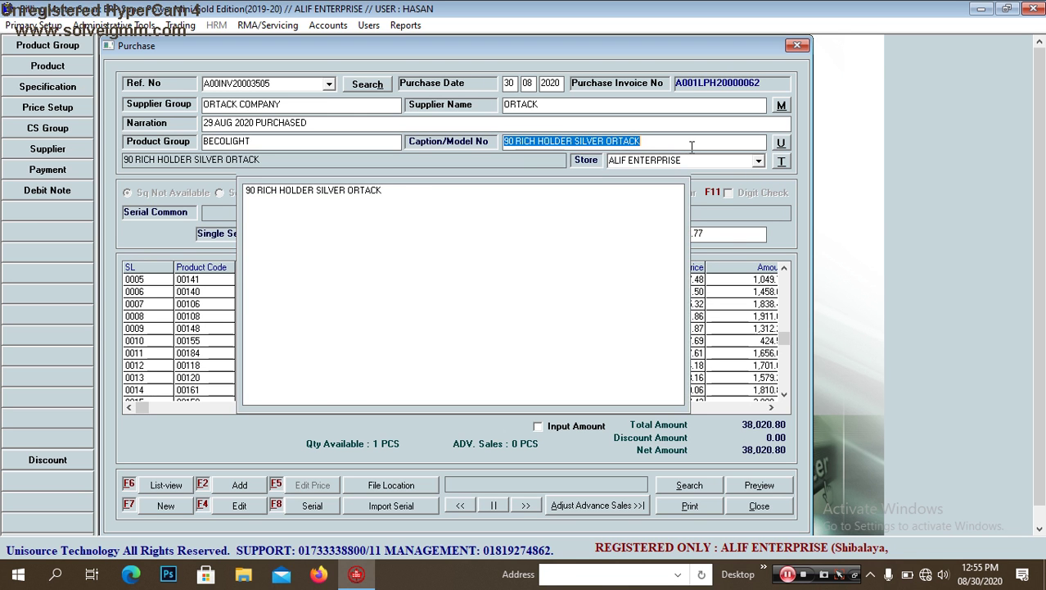
type("delux")
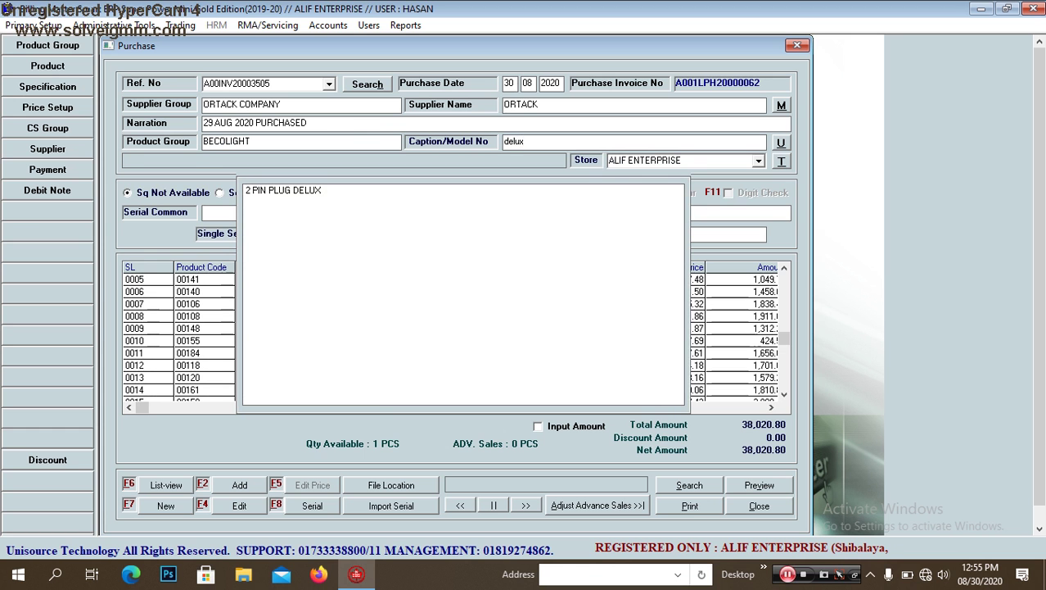
key("Down")
key("Return")
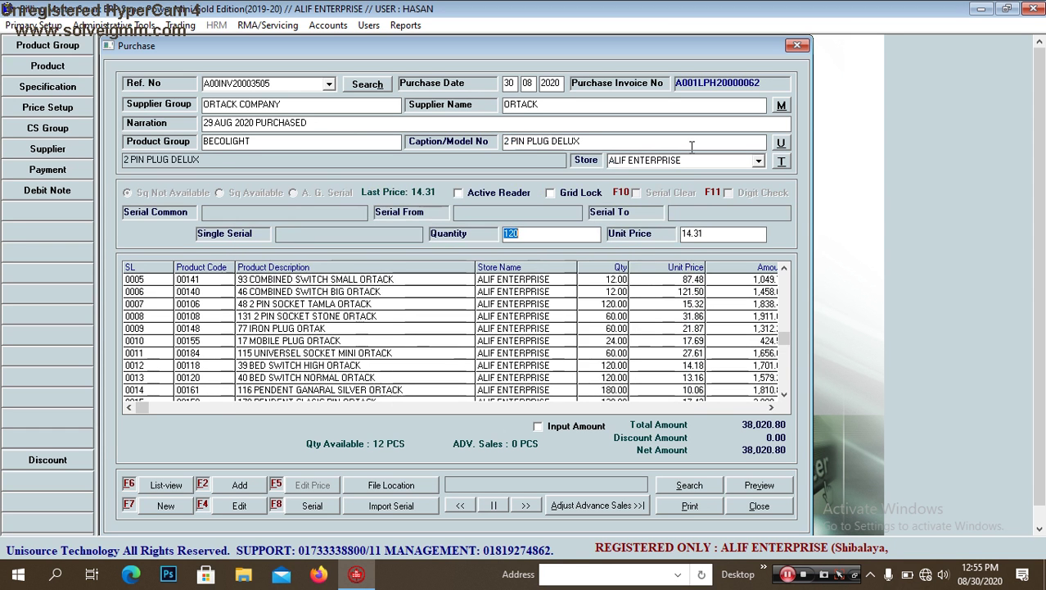
type("180")
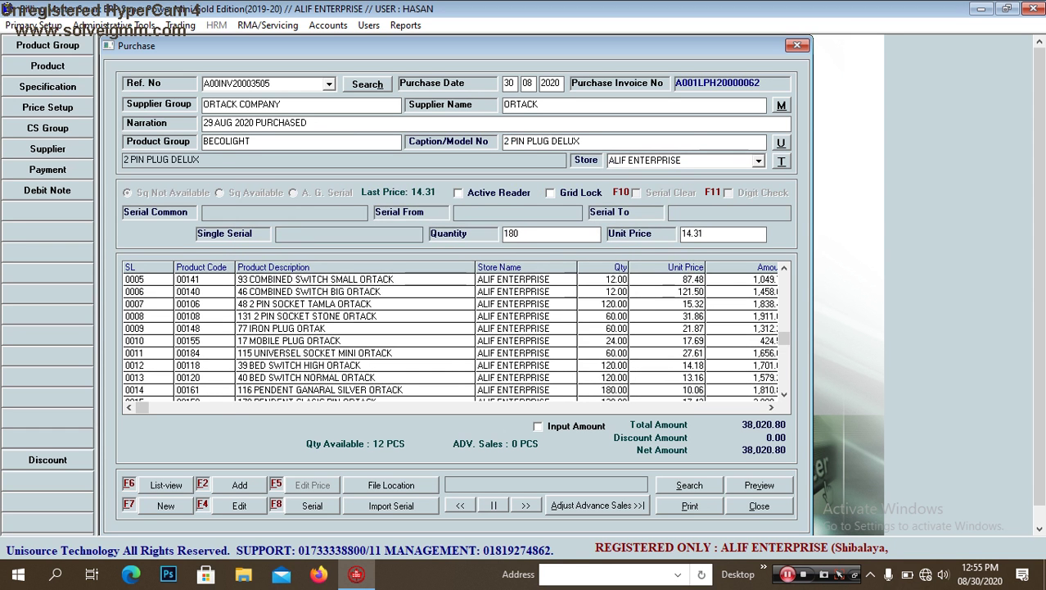
key("Return")
key("Return")
key("Return")
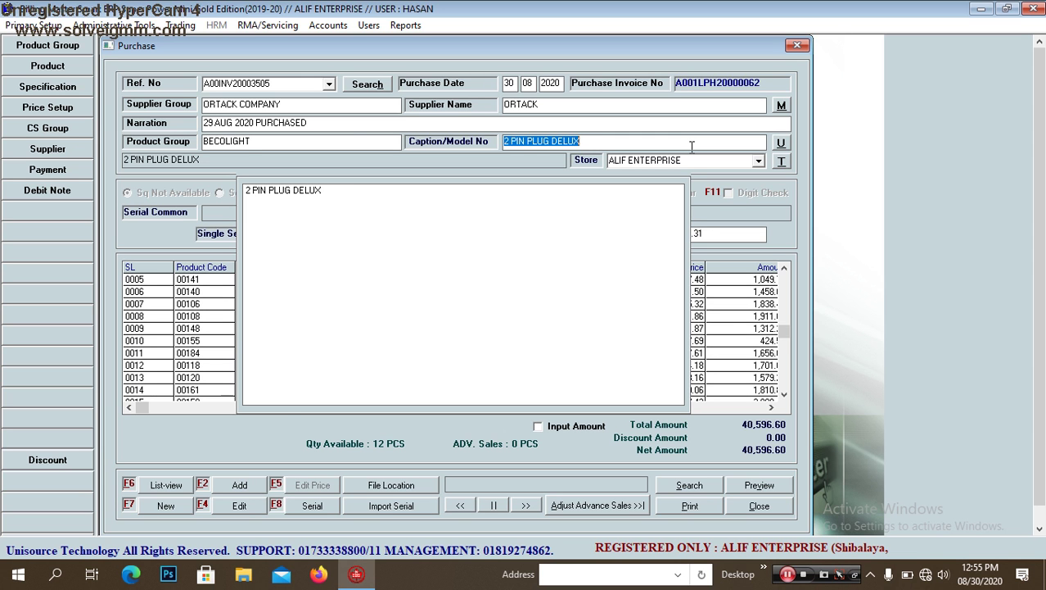
Step: Change the product group to PLASIC BOARD RICH for the next invoice lines
key("shift+Tab")
type("p")
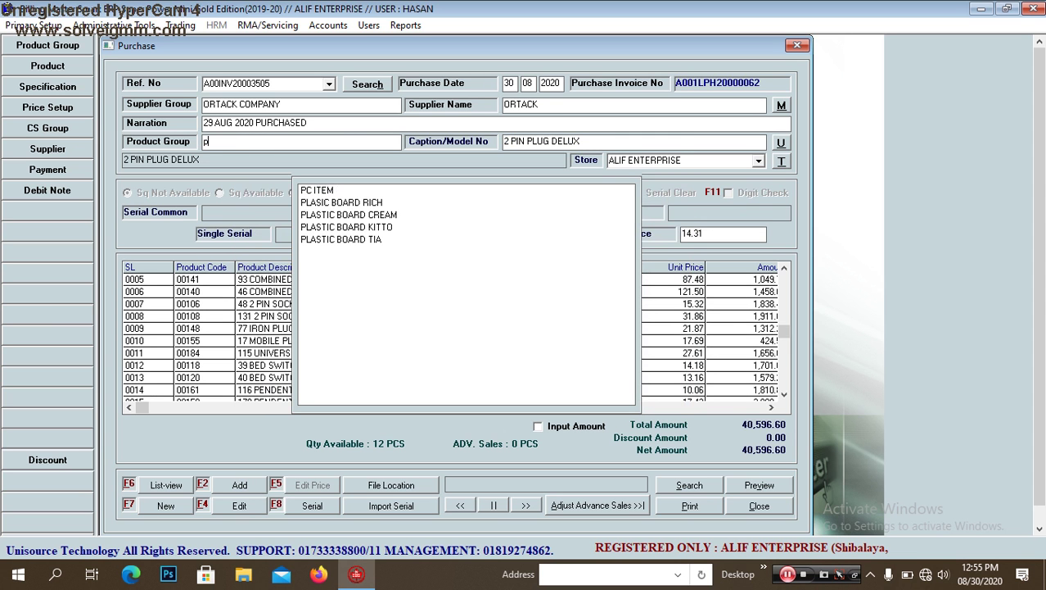
key("Down")
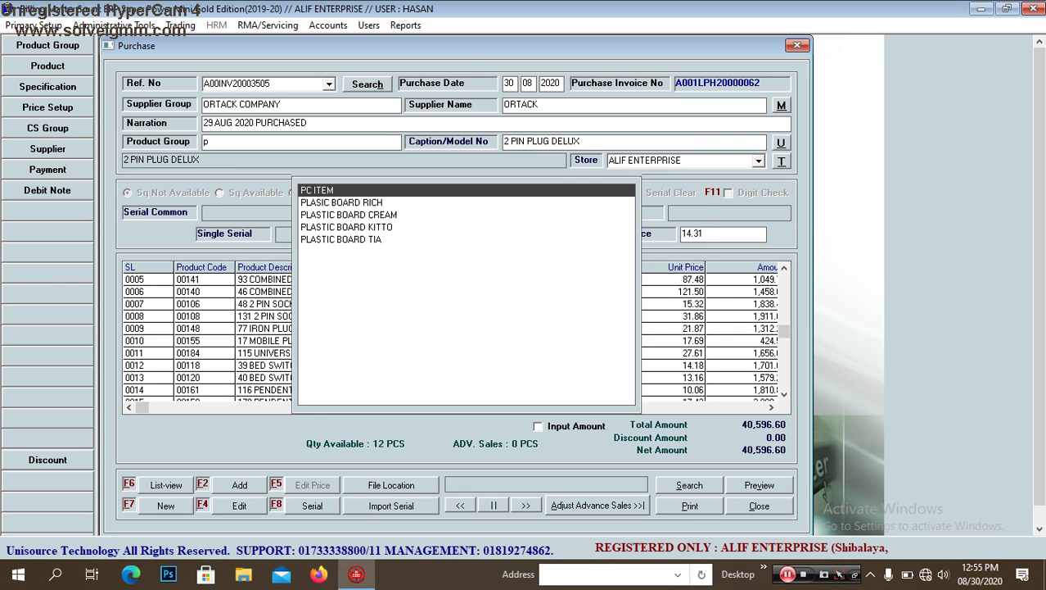
key("Down")
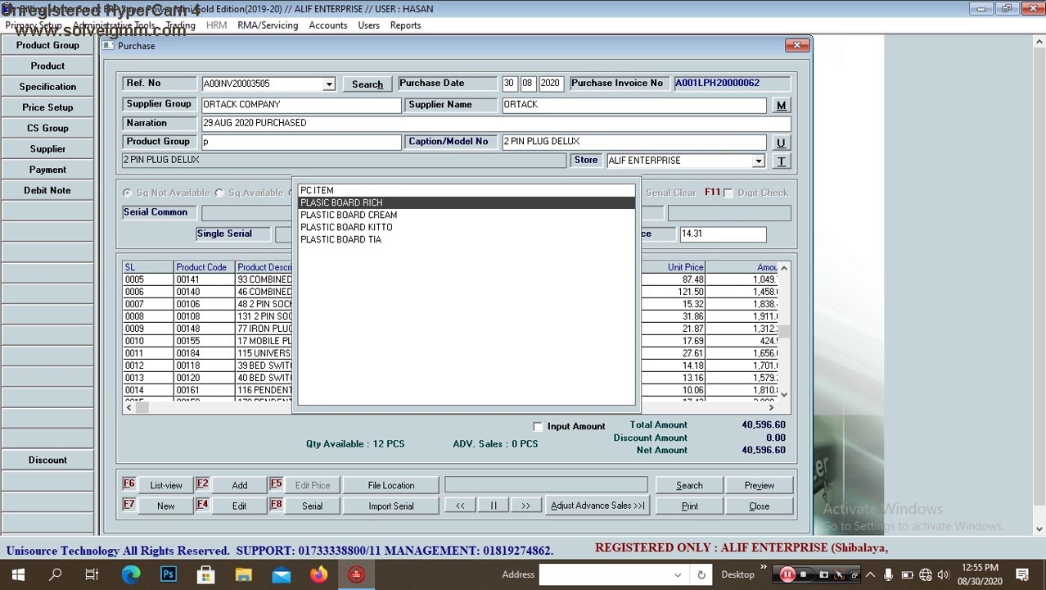
key("Return")
key("Return")
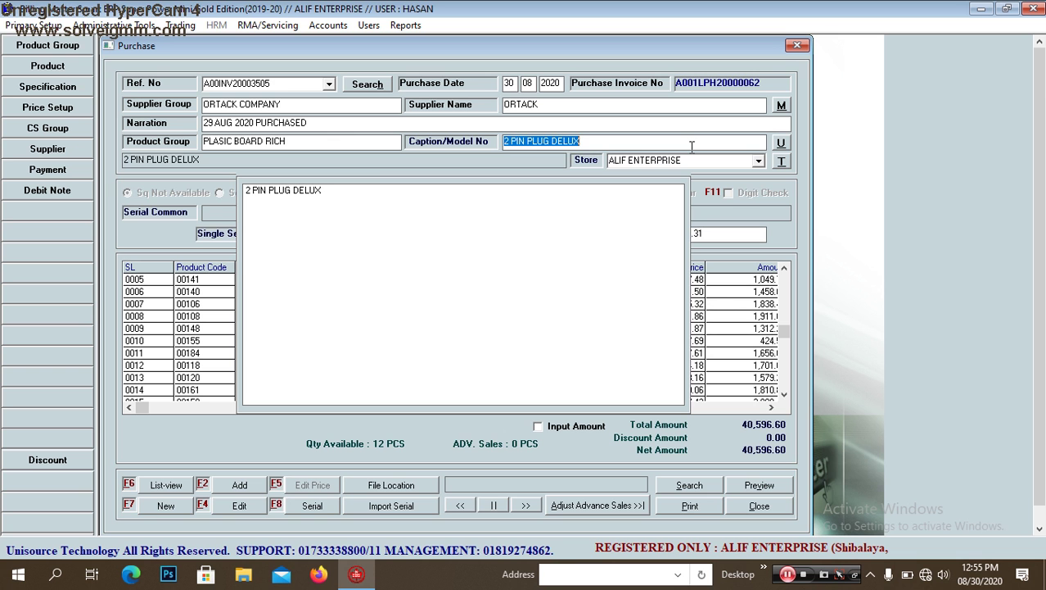
Step: Search the PLASIC BOARD RICH products for 1h, choose 59 1 HOLE BOARD ORTACK and add 60 pieces at the suggested unit price
type("1")
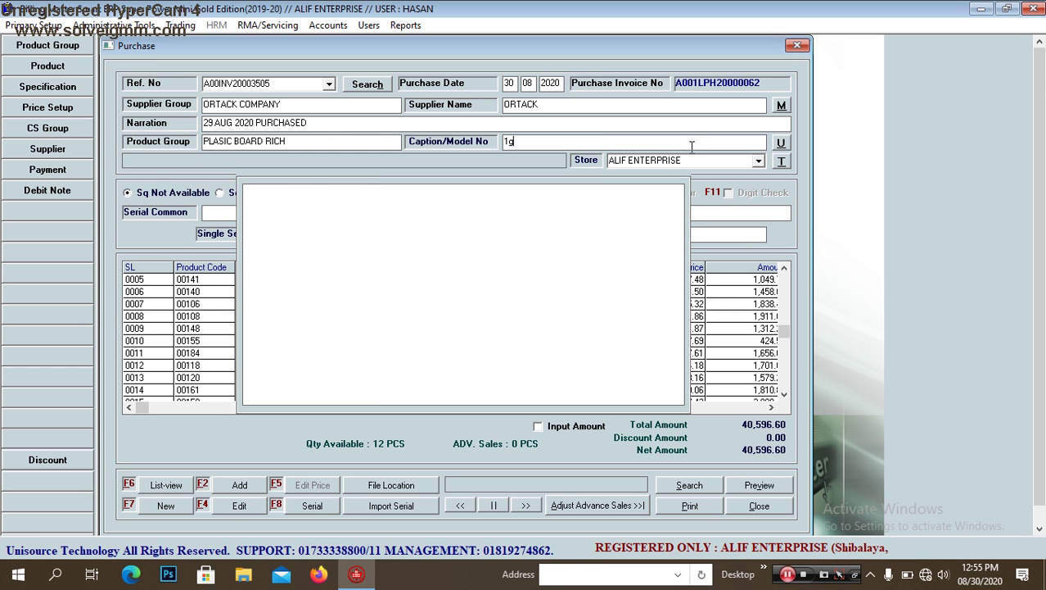
key("BackSpace")
type("59")
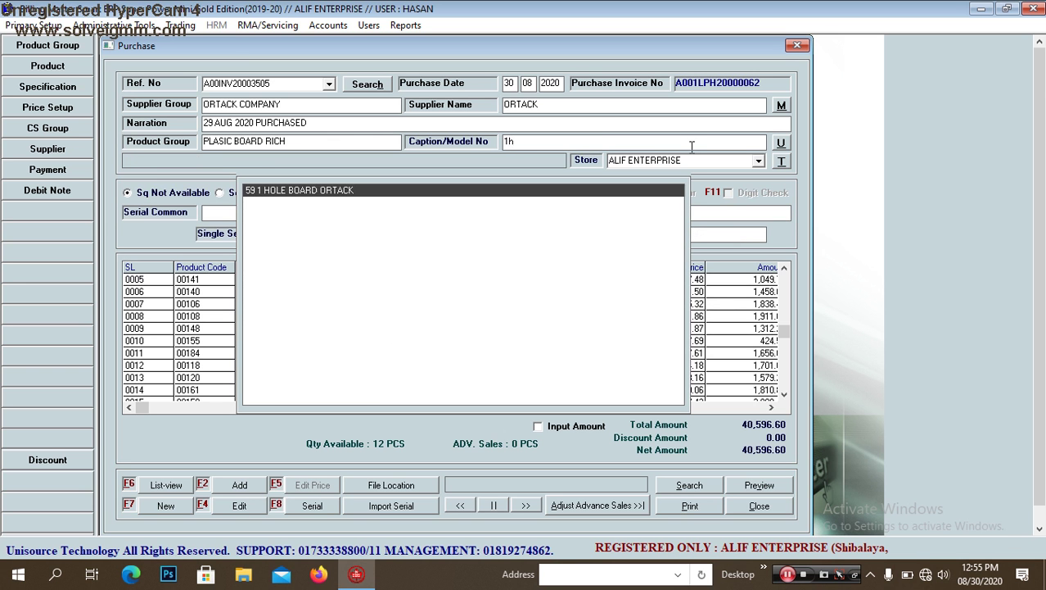
key("Return")
key("Return")
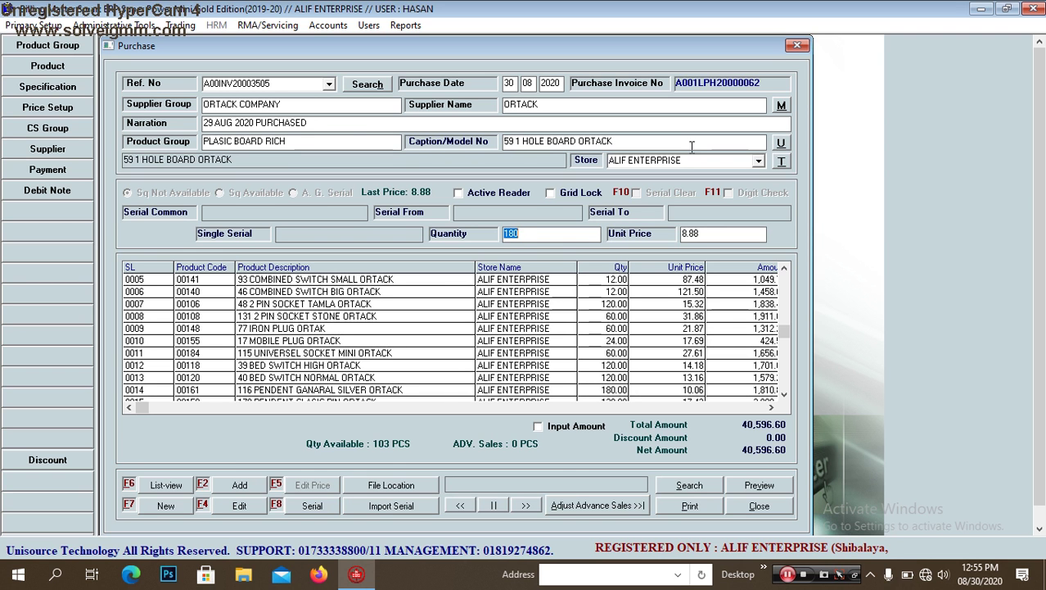
type("60")
key("Return")
key("Return")
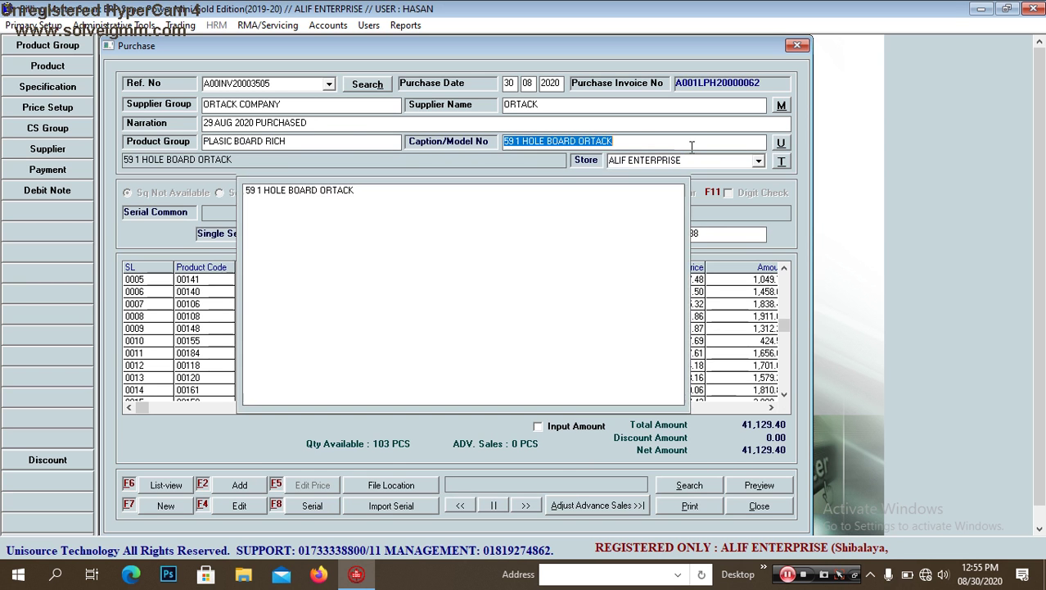
Step: Search the PLASIC BOARD RICH products for 2h, choose 60 2 HOLE BOARD ORTACK and add 240 pieces at the suggested unit price
left_click(692, 146)
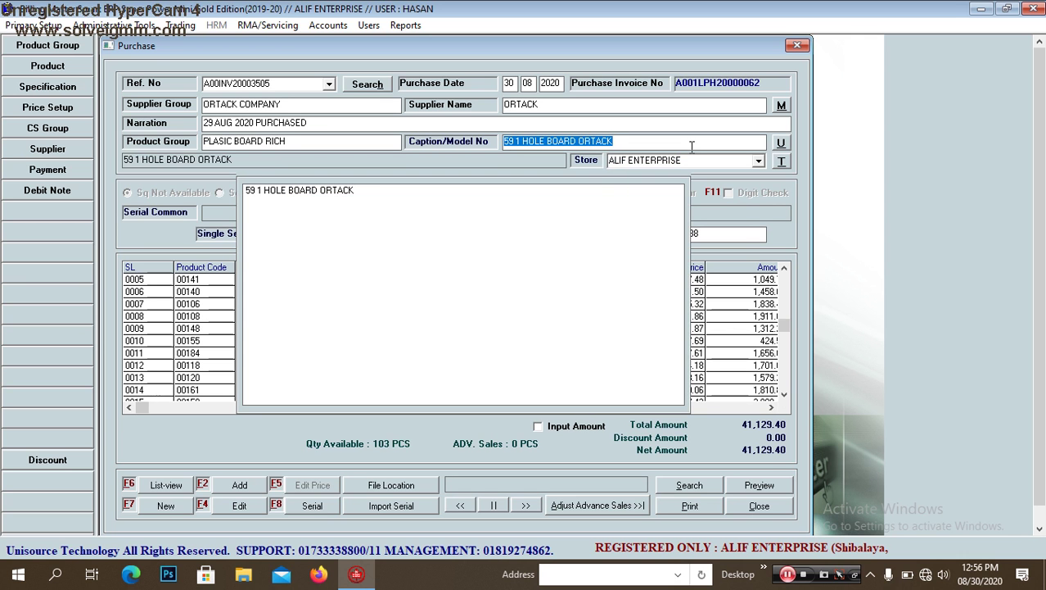
type("60")
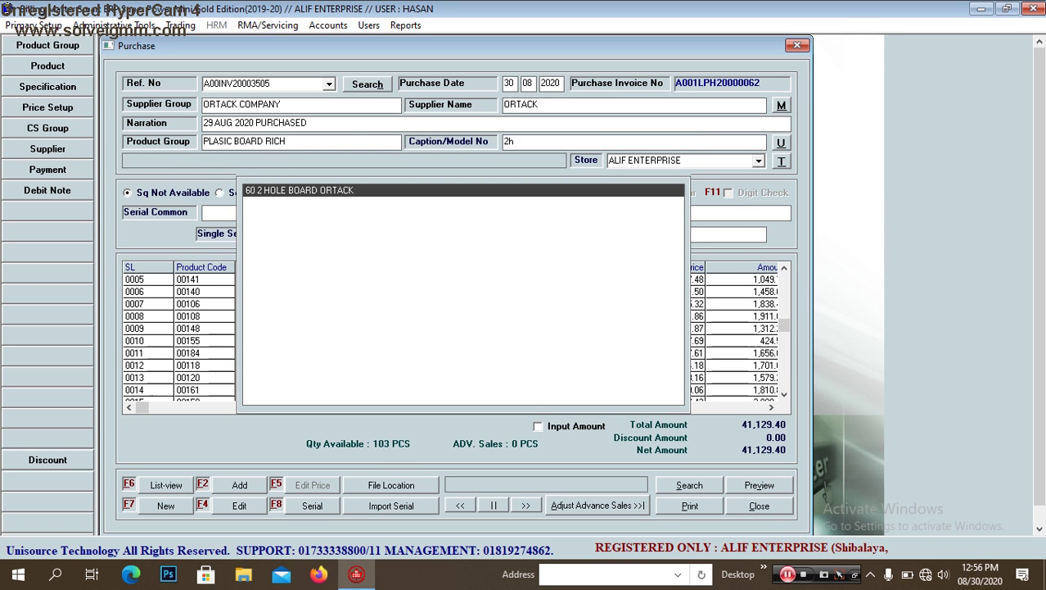
key("Return")
key("Return")
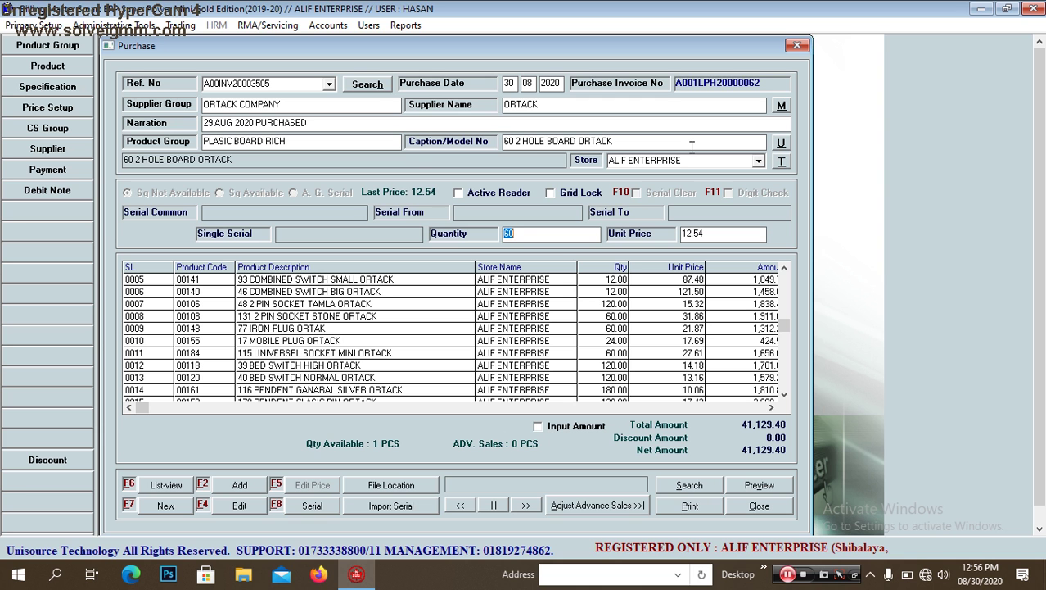
type("240")
key("Return")
key("Return")
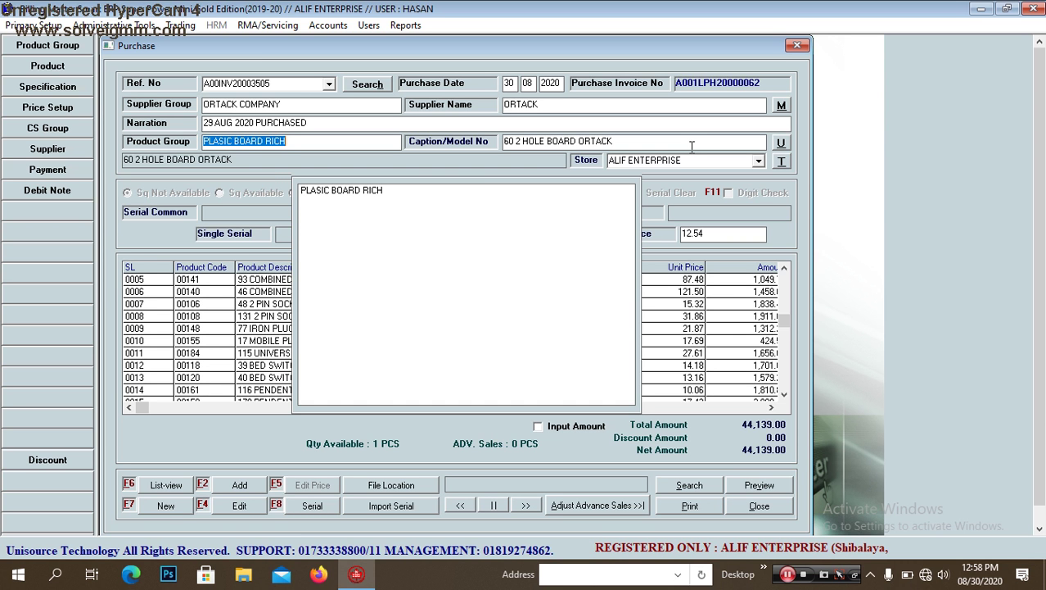
Step: Search the PLASIC BOARD RICH products for 68 and choose 71 6*8 PLANE BOARD ORTACK for the next invoice line
key("Return")
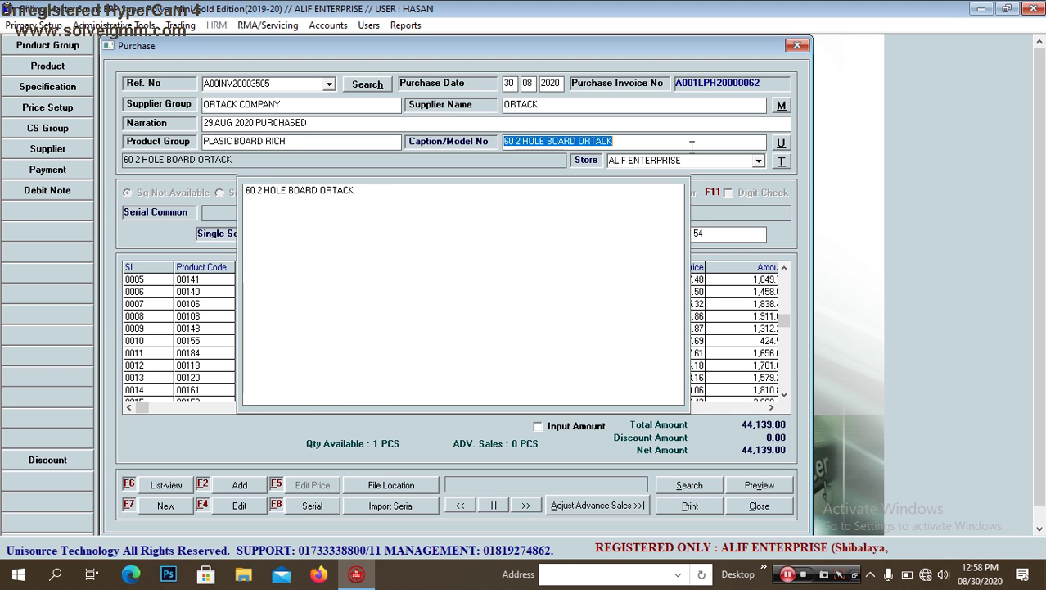
type("68")
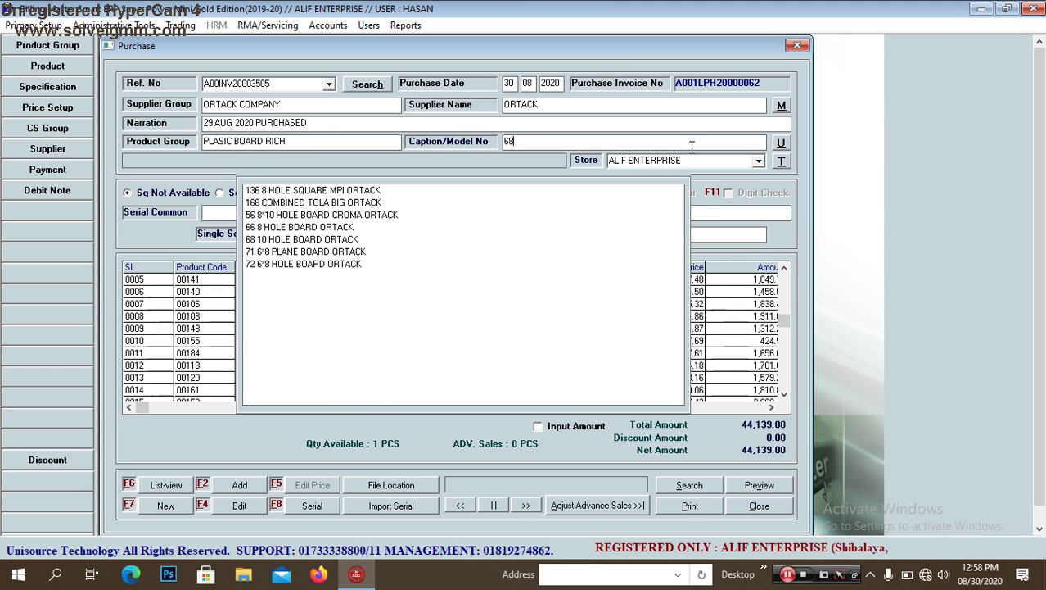
key("Down")
key("Down")
key("Down")
key("Down")
key("Down")
key("Down")
key("Down")
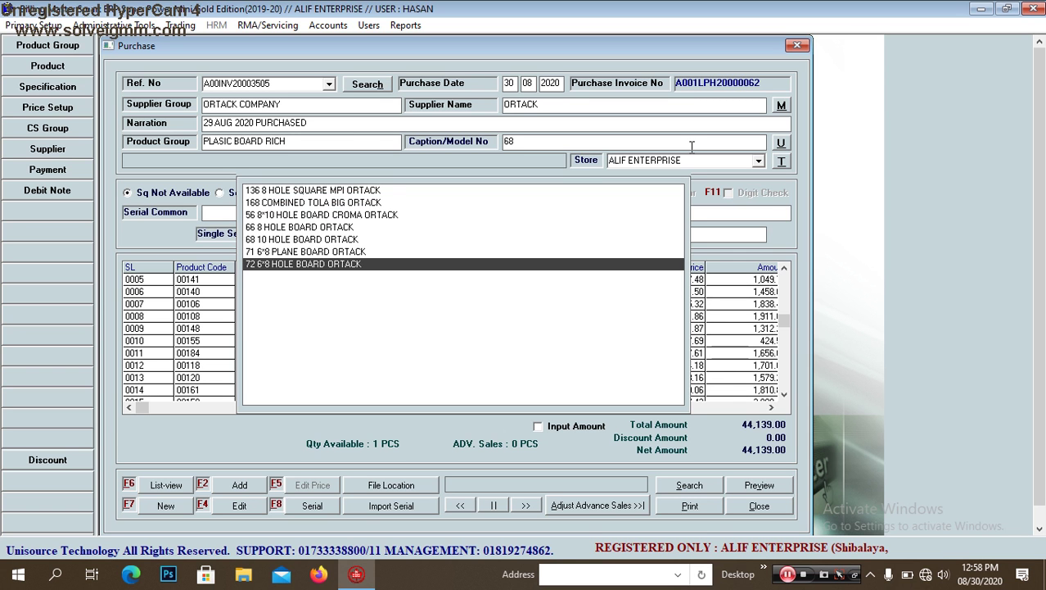
key("Up")
key("Return")
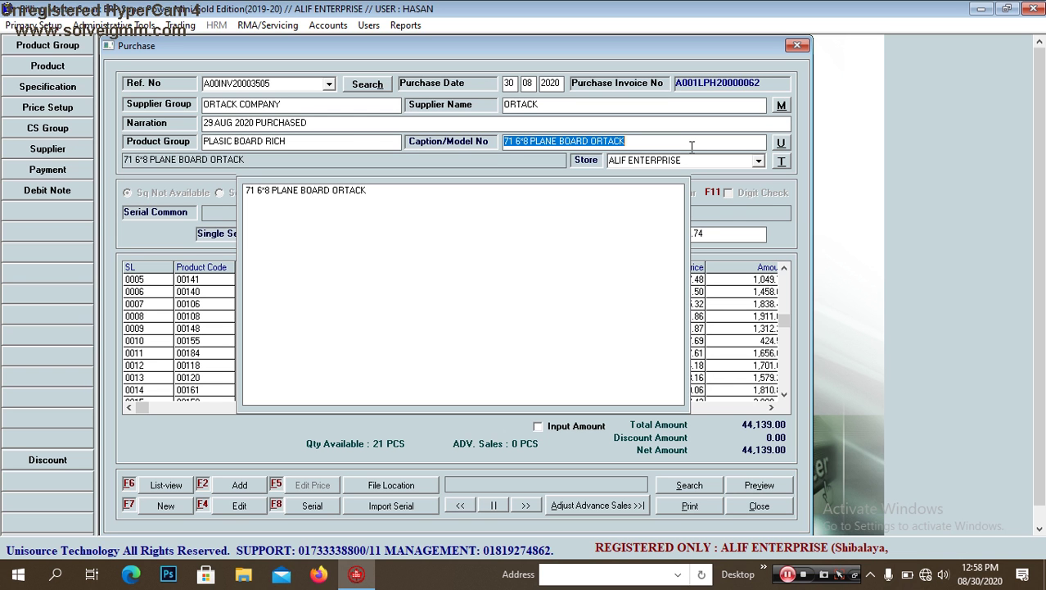
Step: Add 60 pieces of 71 6*8 PLANE BOARD ORTACK to the invoice at the suggested unit price
key("Return")
key("Return")
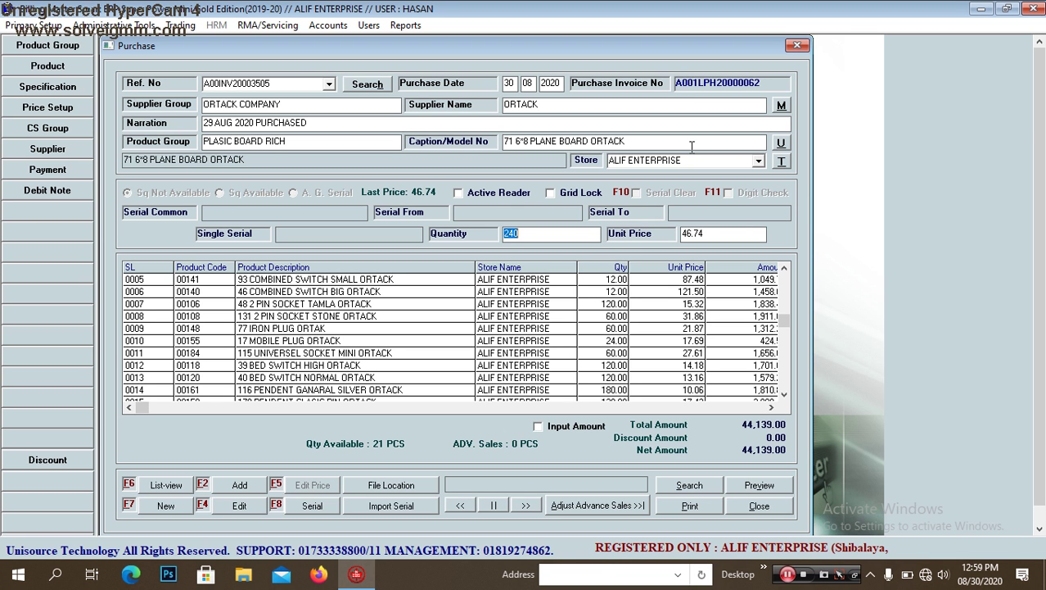
type("60")
key("Return")
key("Return")
key("Return")
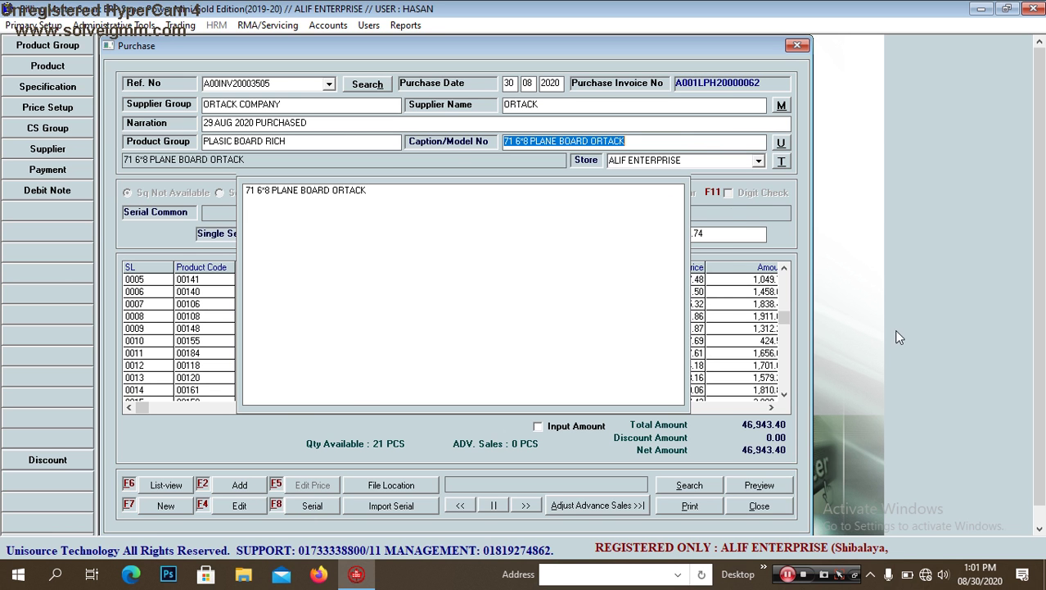
left_click(784, 577)
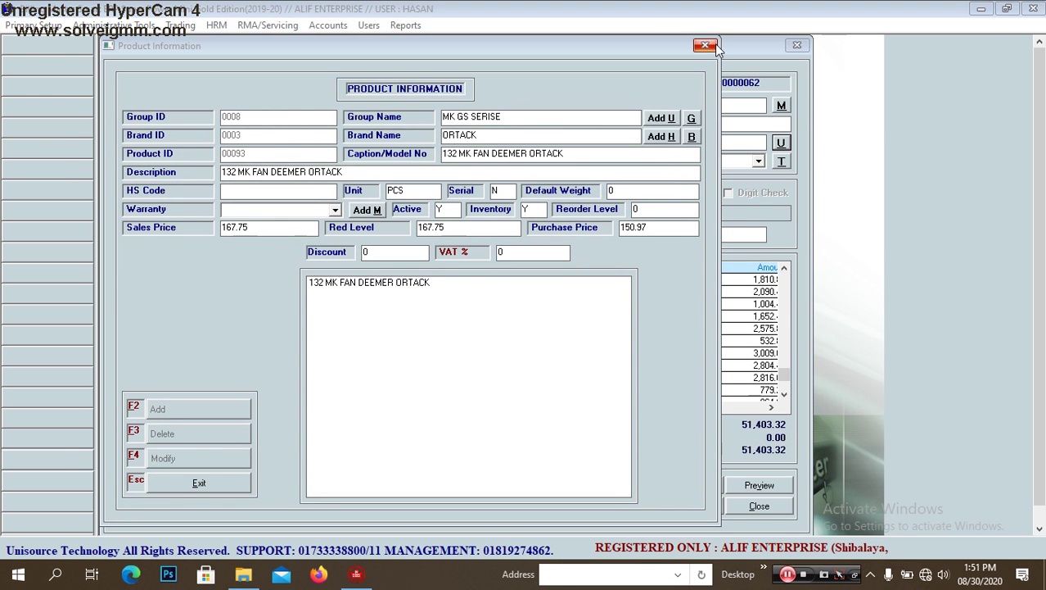
Step: Reopen a blank product information form from the Purchase form and choose the product group MK GS SERISE
left_click(714, 44)
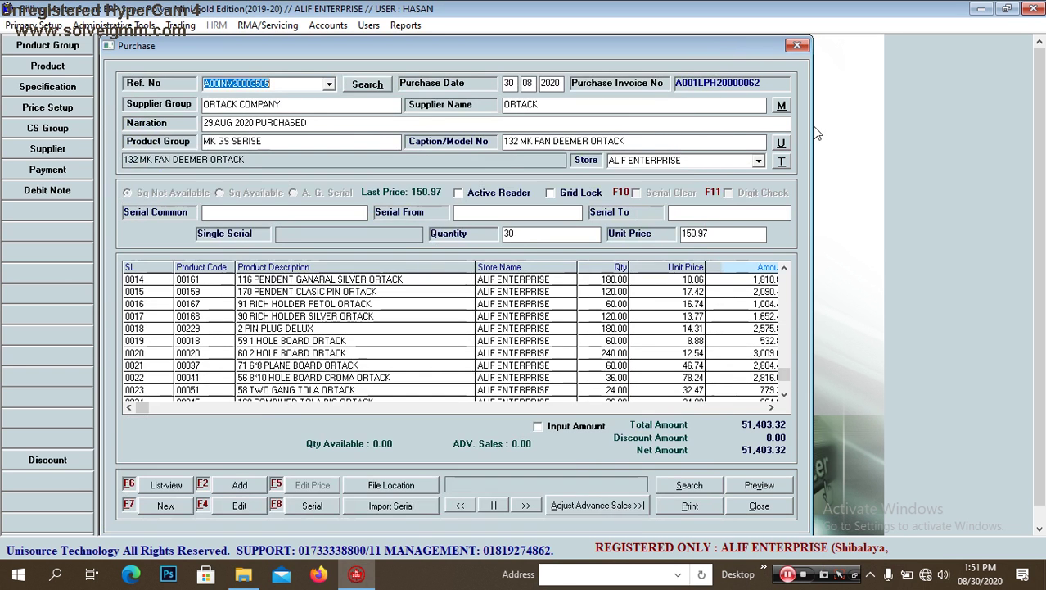
left_click(781, 143)
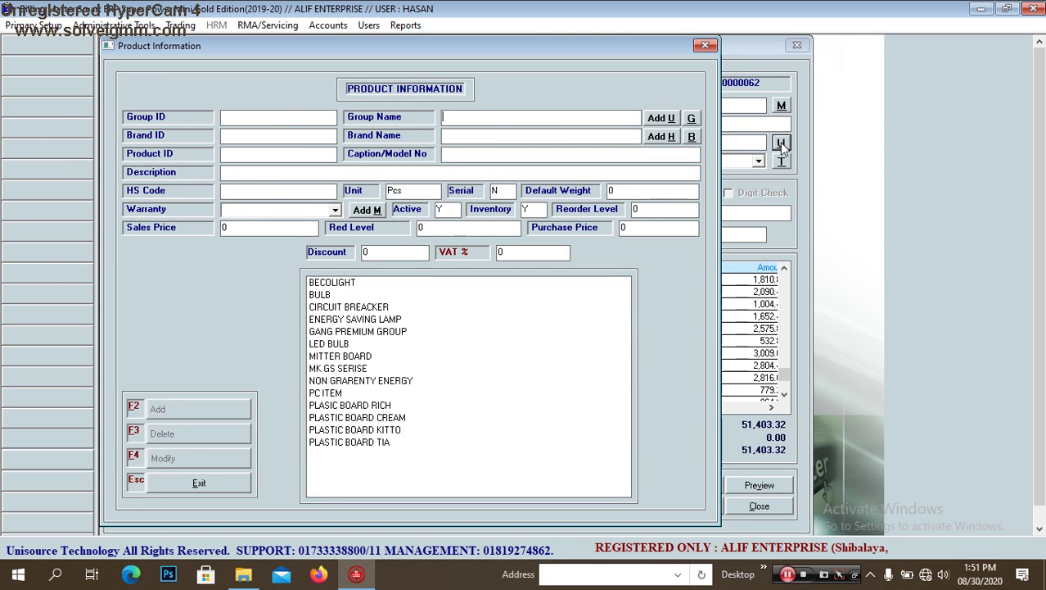
key("Down")
key("Down")
key("Down")
key("Down")
key("Down")
key("Down")
key("Down")
key("Down")
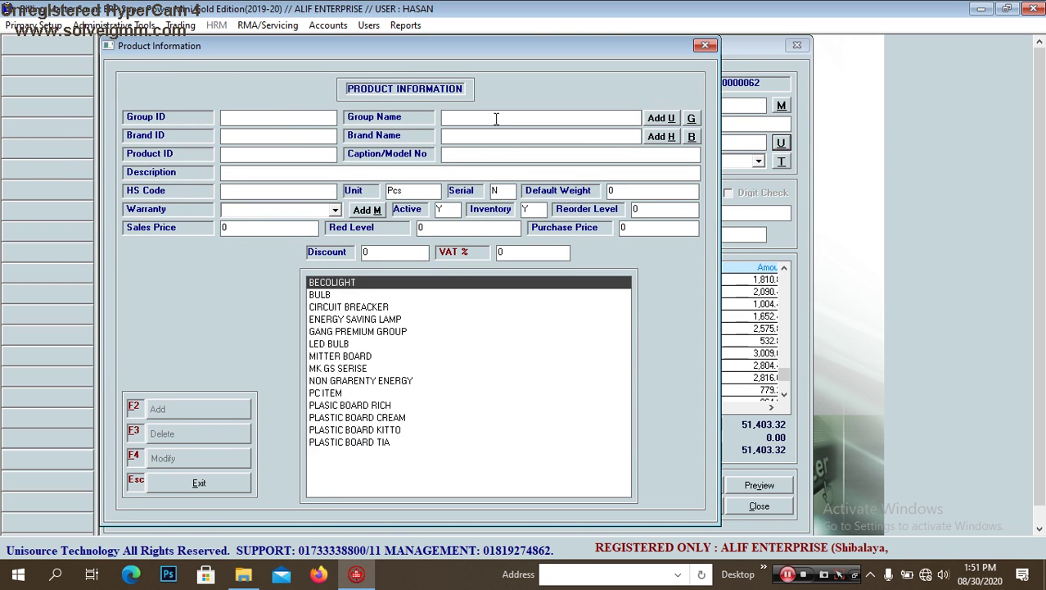
key("Up")
key("Down")
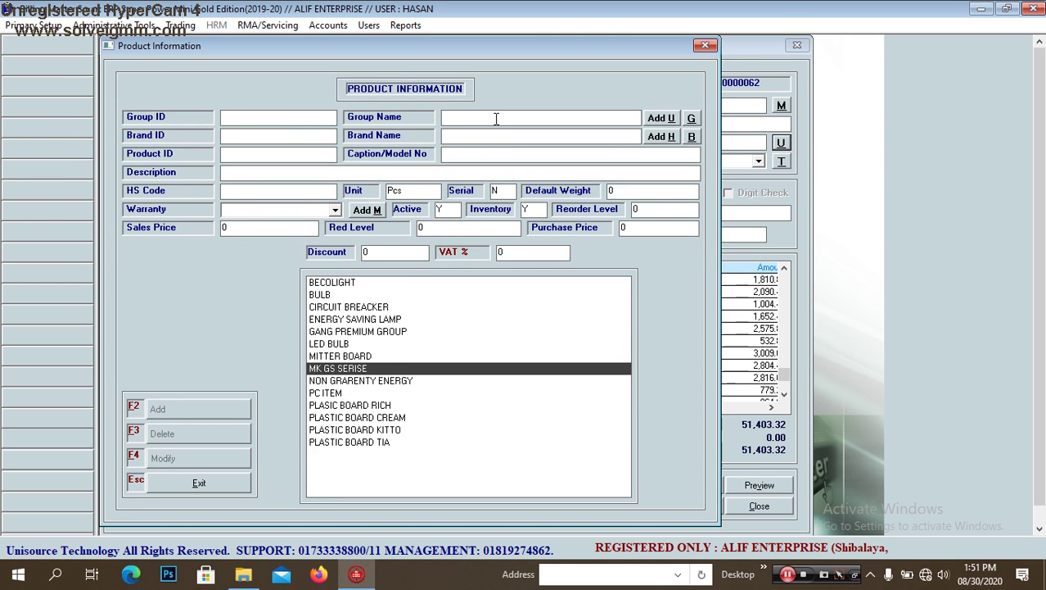
key("Return")
Step: Choose the brand ORTACK and load the product 132 MK FAN DEEMER ORTACK
key("Return")
key("Down")
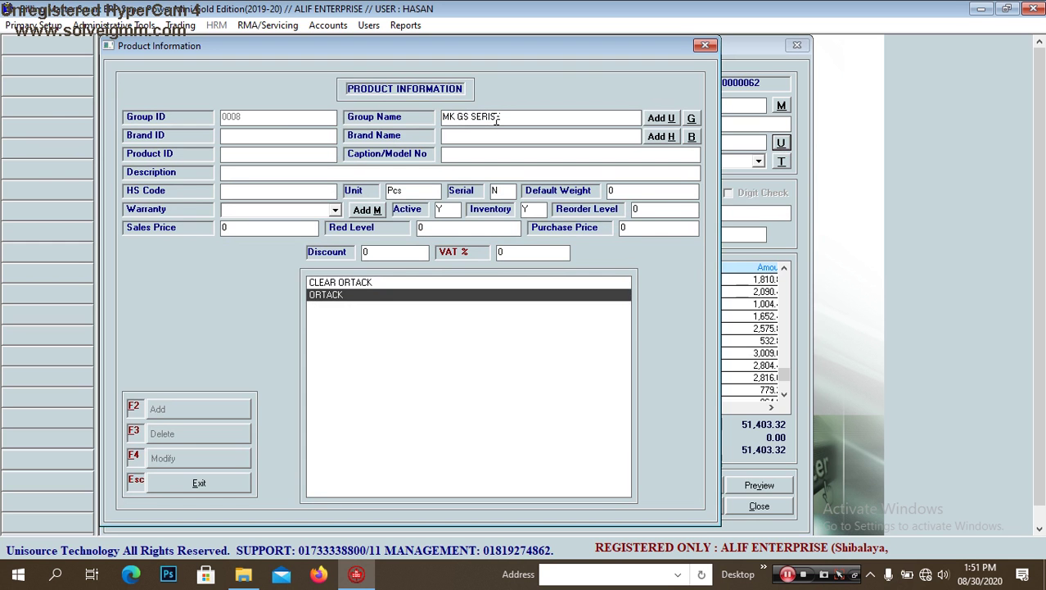
key("Return")
key("Return")
key("Down")
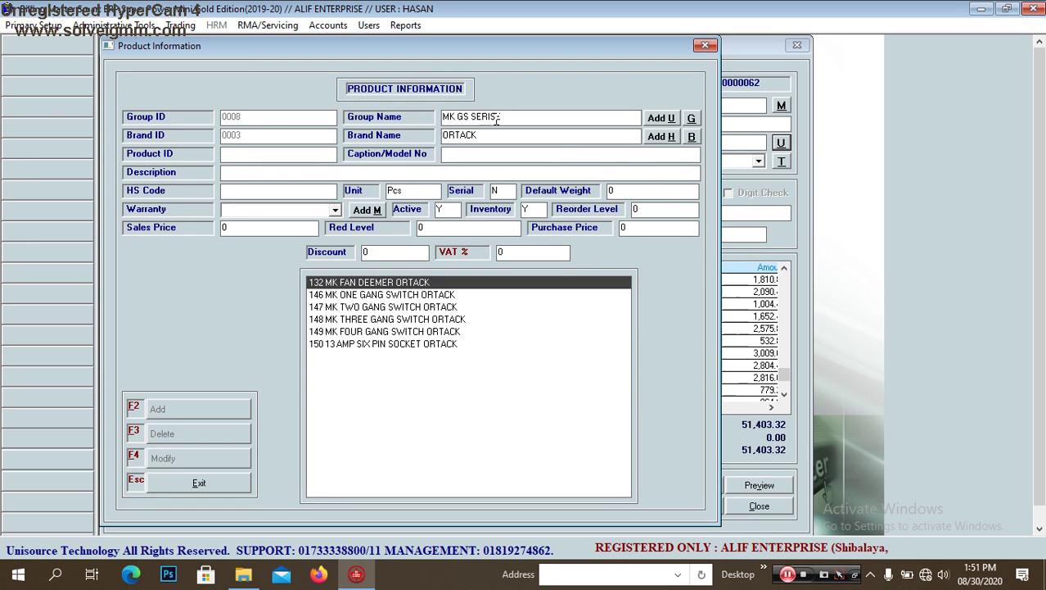
key("Return")
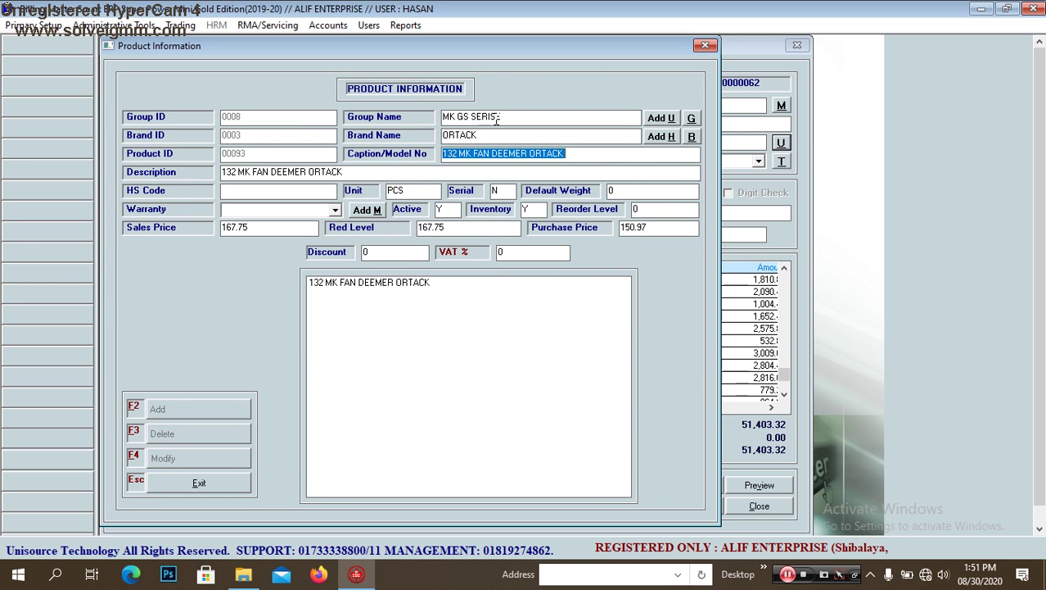
Step: Try to change the purchase price of 132 MK FAN DEEMER ORTACK to 150.98, keeping its other details
key("Return")
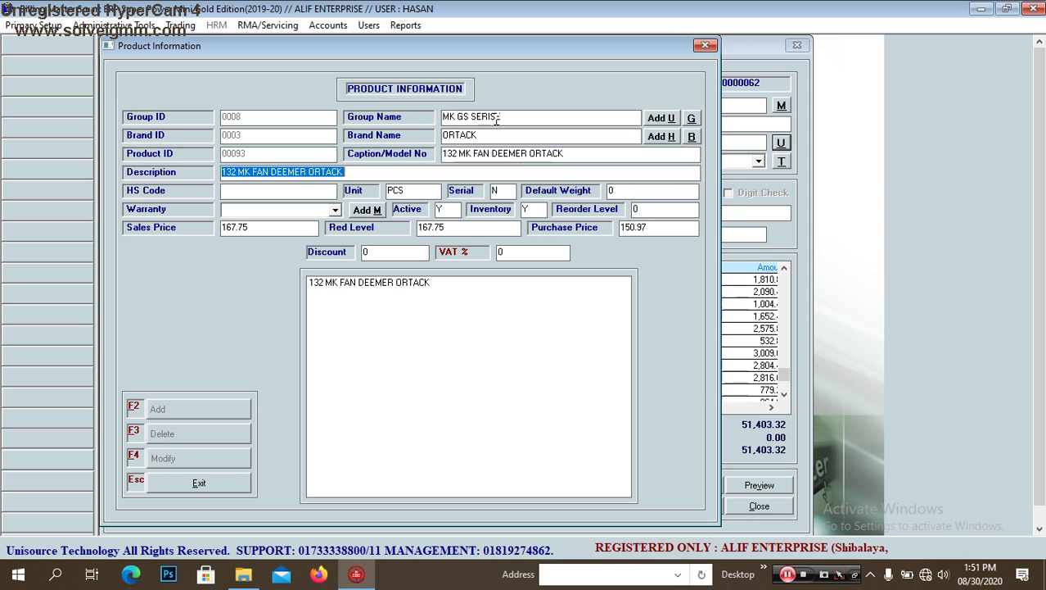
key("Return")
key("Return")
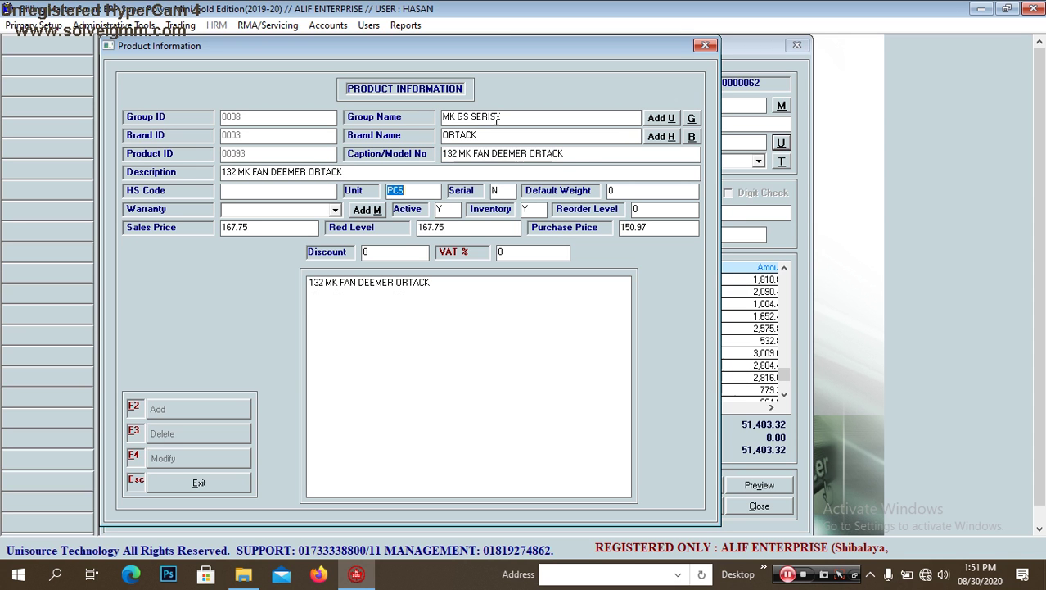
key("Return")
key("Return")
key("Return")
key("Return")
key("Return")
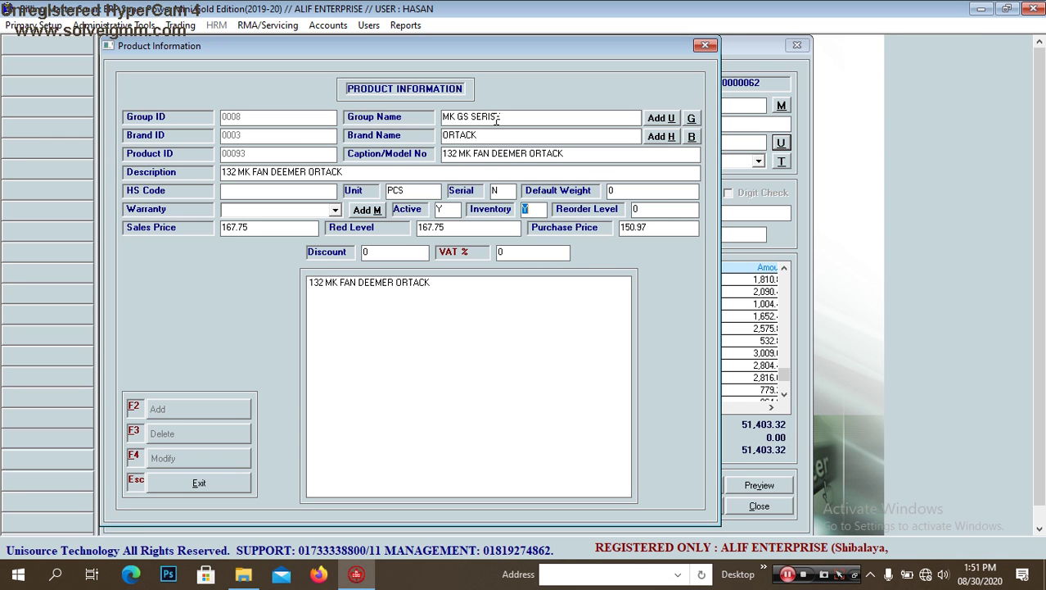
key("Return")
key("Return")
key("Return")
key("Return")
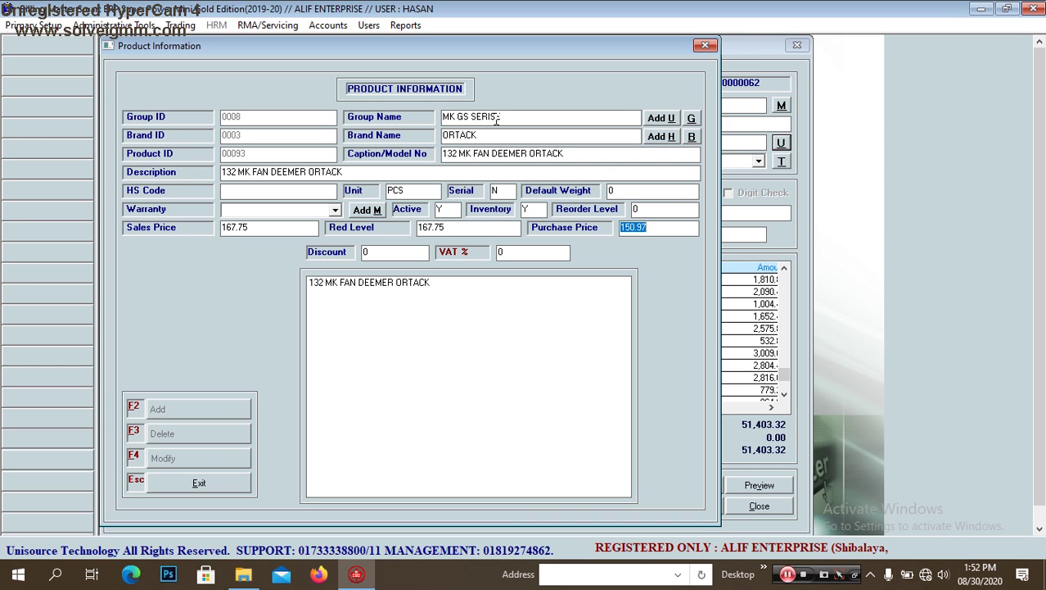
key("Right")
key("BackSpace")
type("8")
key("Return")
key("Return")
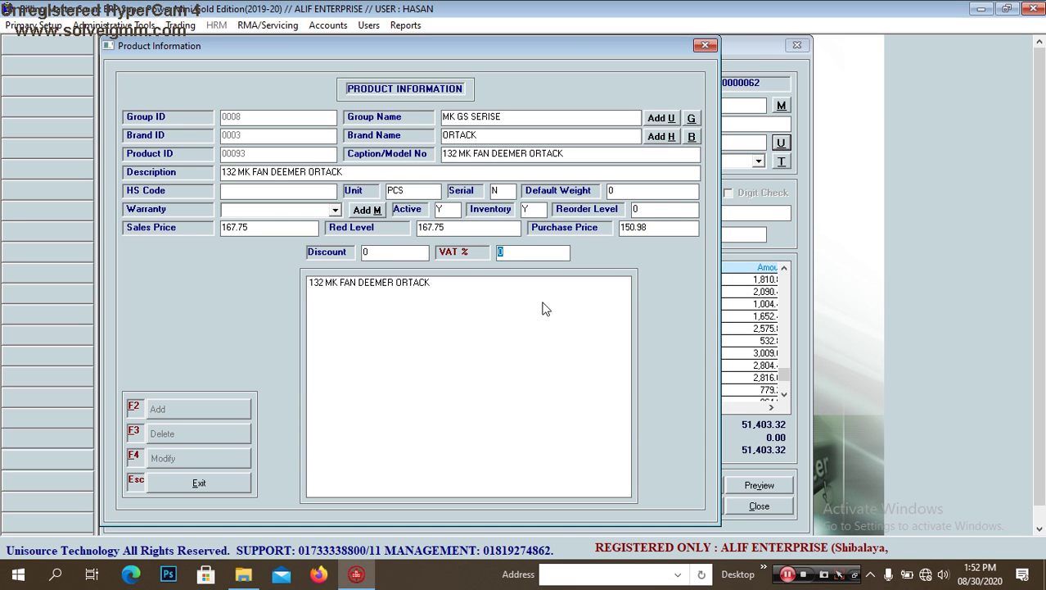
Step: Recheck the product's purchase price and close the product information form without saving
left_click(426, 283)
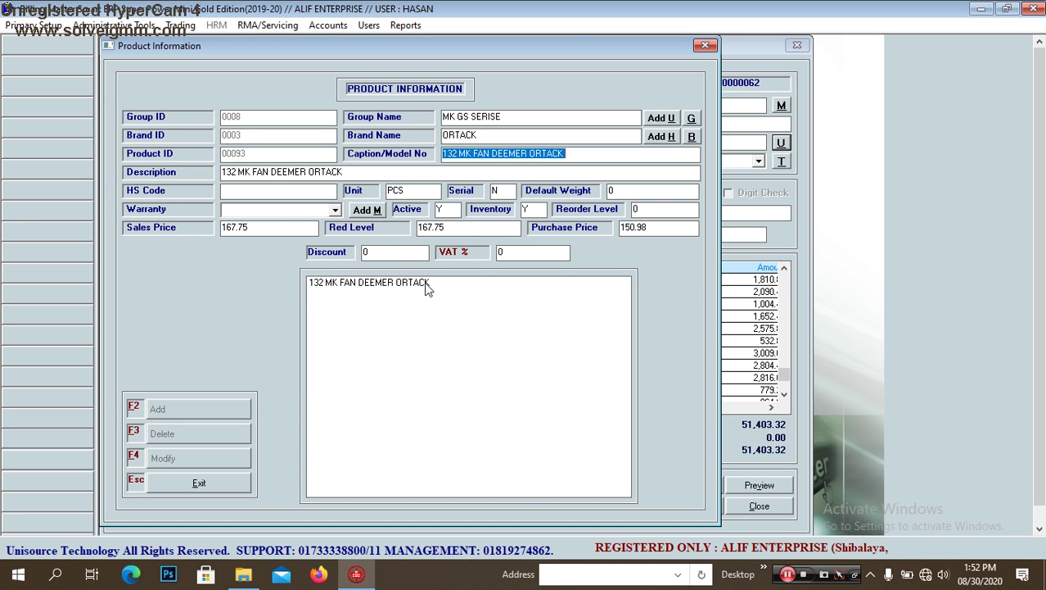
left_click(661, 231)
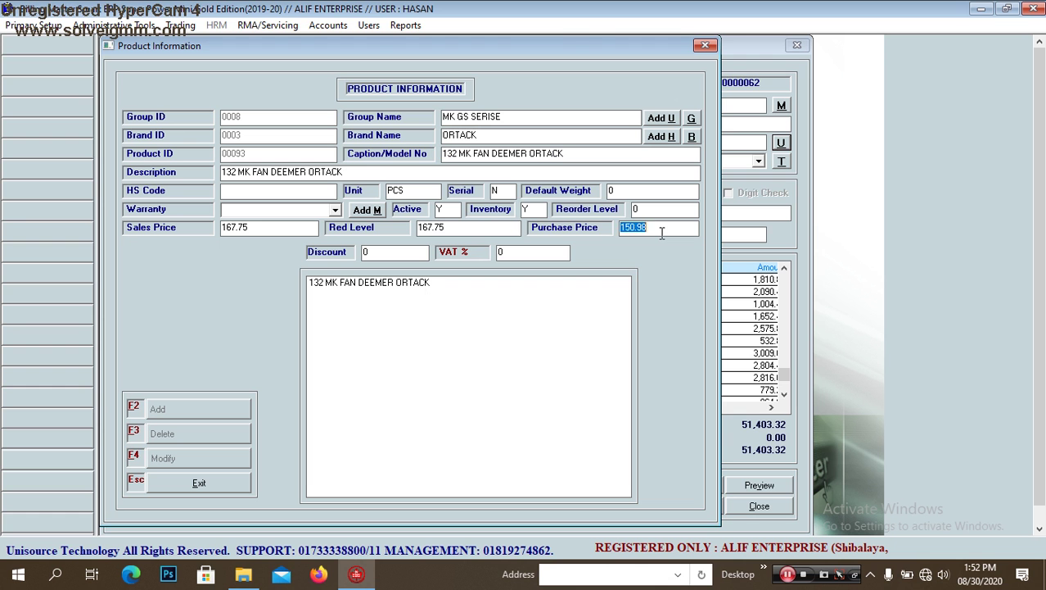
left_click(661, 231)
left_click(704, 46)
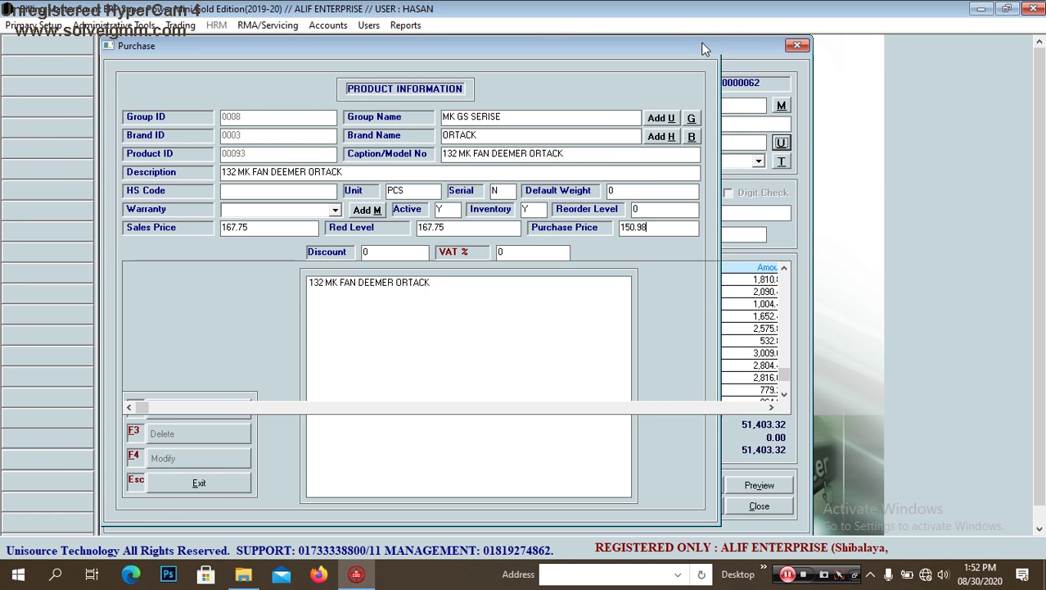
Step: Open the product information form again and choose the product group MK GS SERISE
left_click(780, 143)
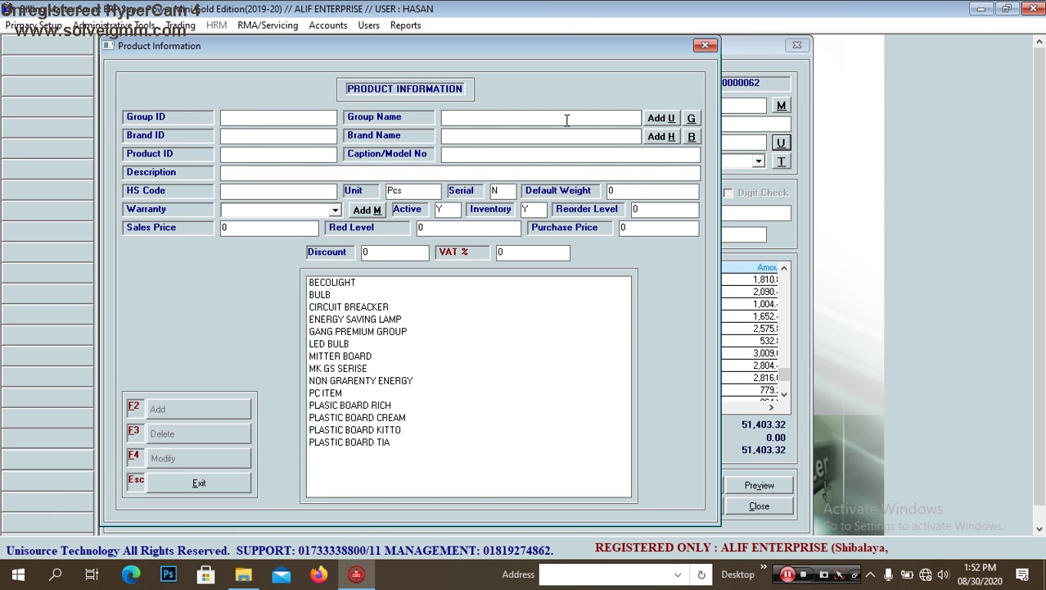
key("Down")
key("Down")
key("Down")
key("Down")
key("Down")
key("Down")
key("Down")
key("Down")
key("Return")
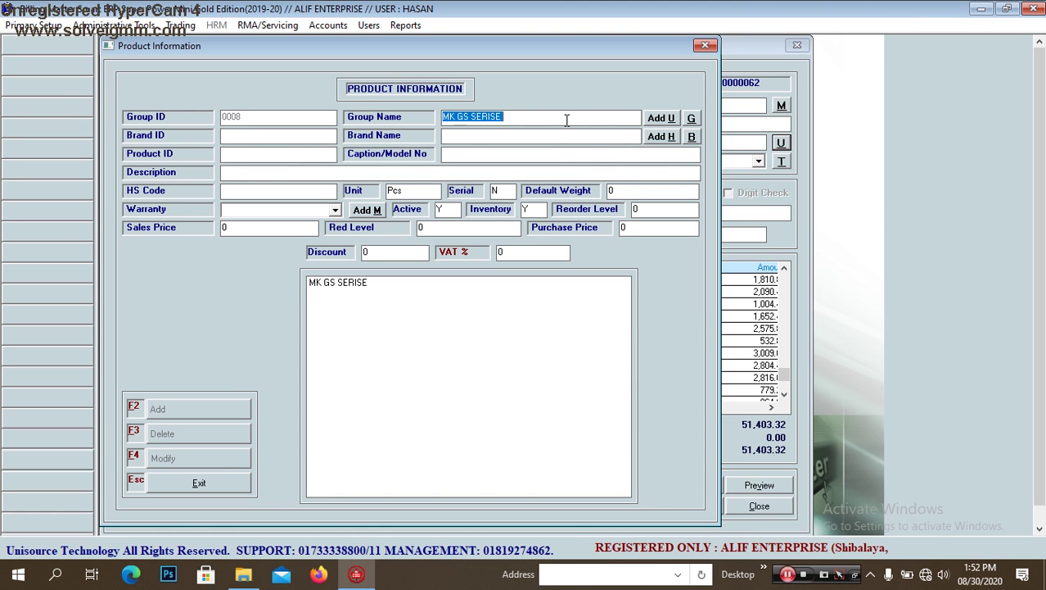
Step: Choose the brand ORTACK and load 132 MK FAN DEEMER ORTACK to check its stored purchase price
key("Return")
key("Down")
key("Down")
key("Return")
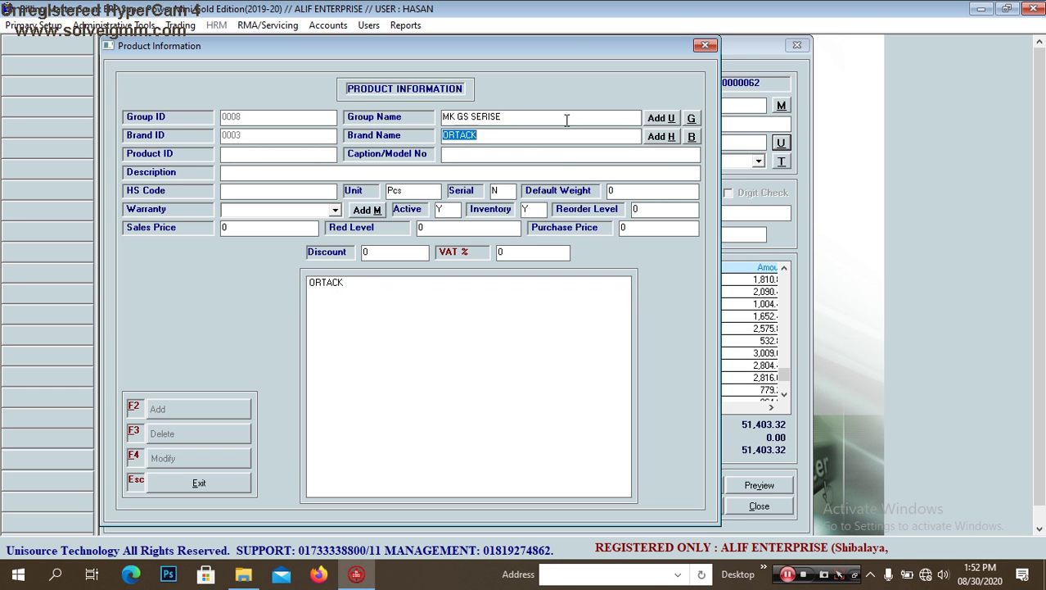
key("Return")
key("Down")
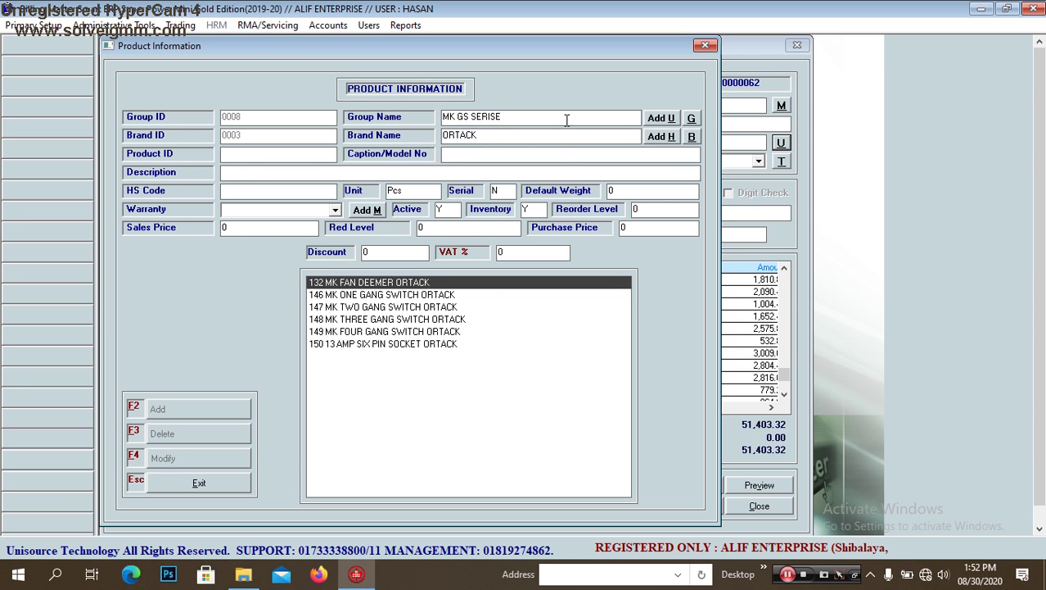
key("Return")
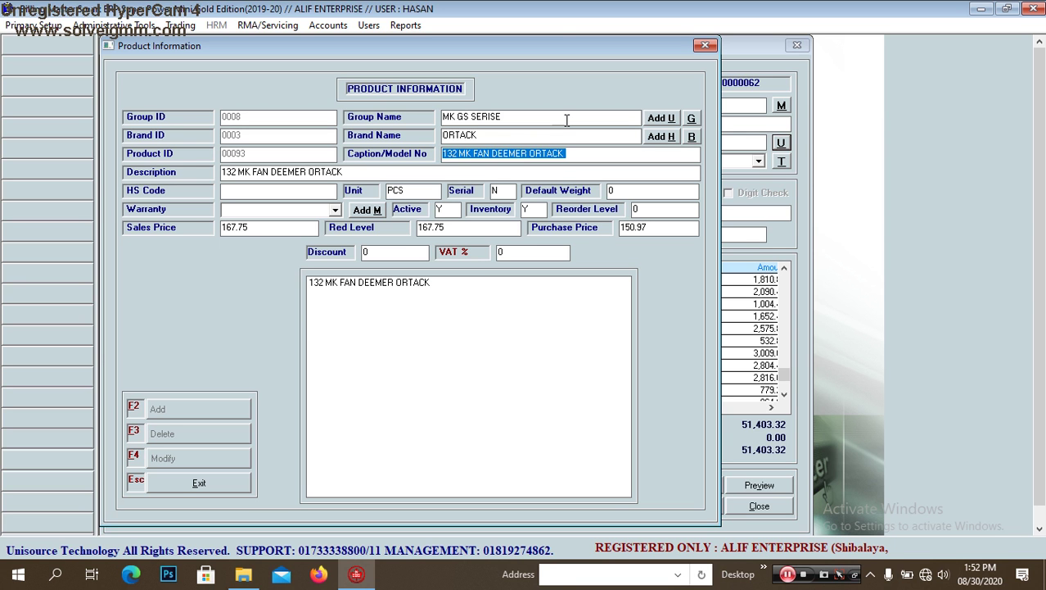
Step: Reload 132 MK FAN DEEMER ORTACK, view the details of 146 MK ONE GANG SWITCH ORTACK, and close the product information form
key("BackSpace")
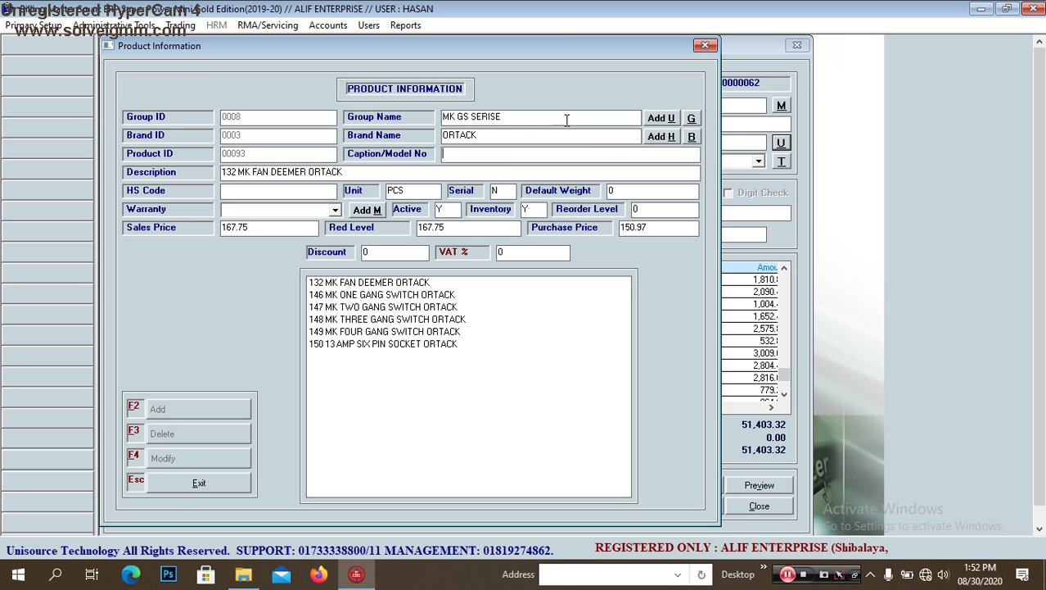
key("Down")
key("Return")
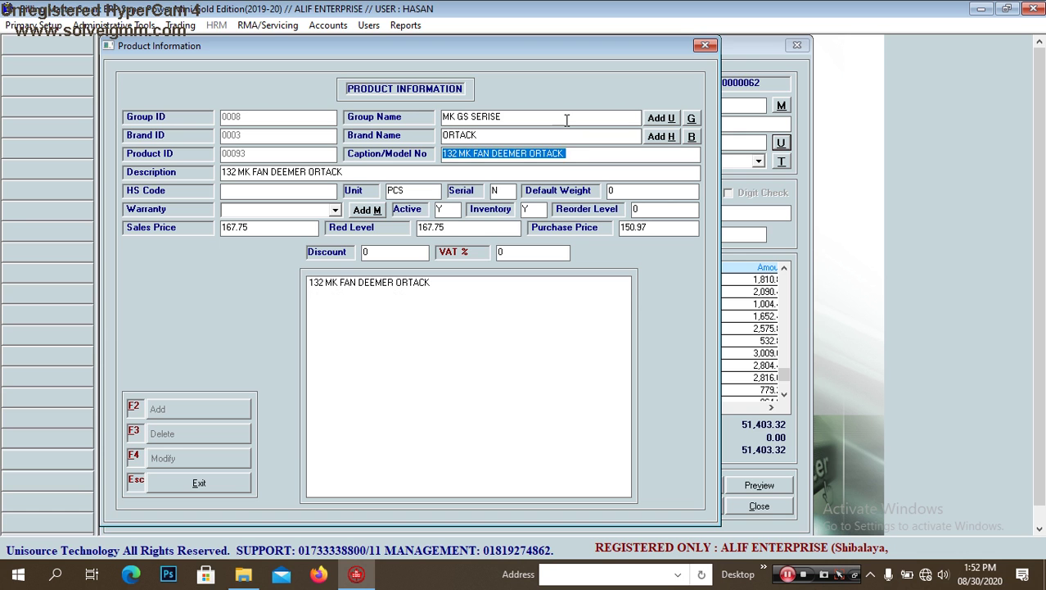
key("BackSpace")
key("Down")
key("Down")
key("Return")
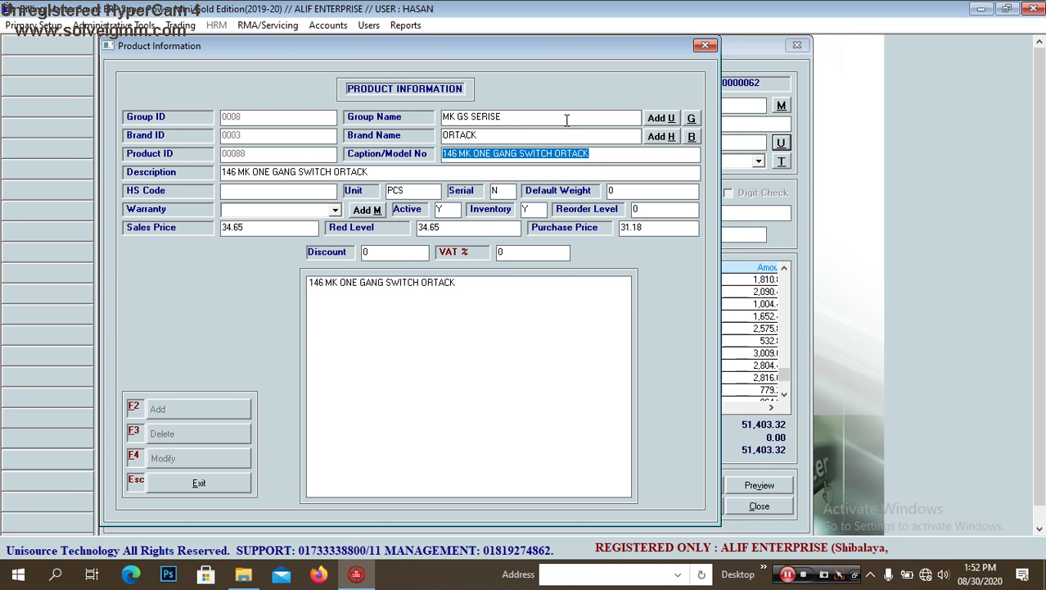
key("BackSpace")
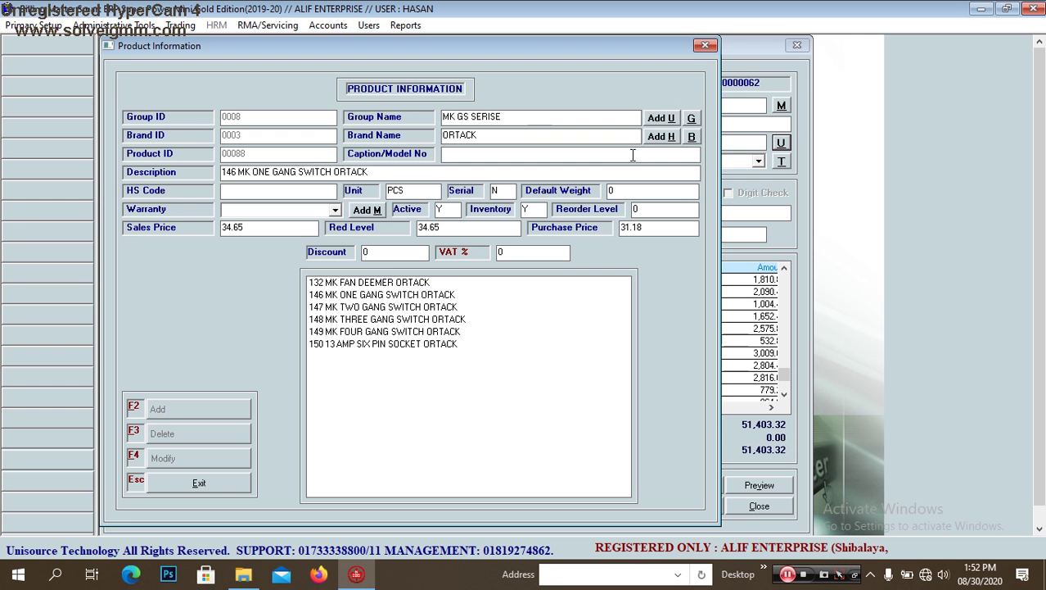
left_click(705, 45)
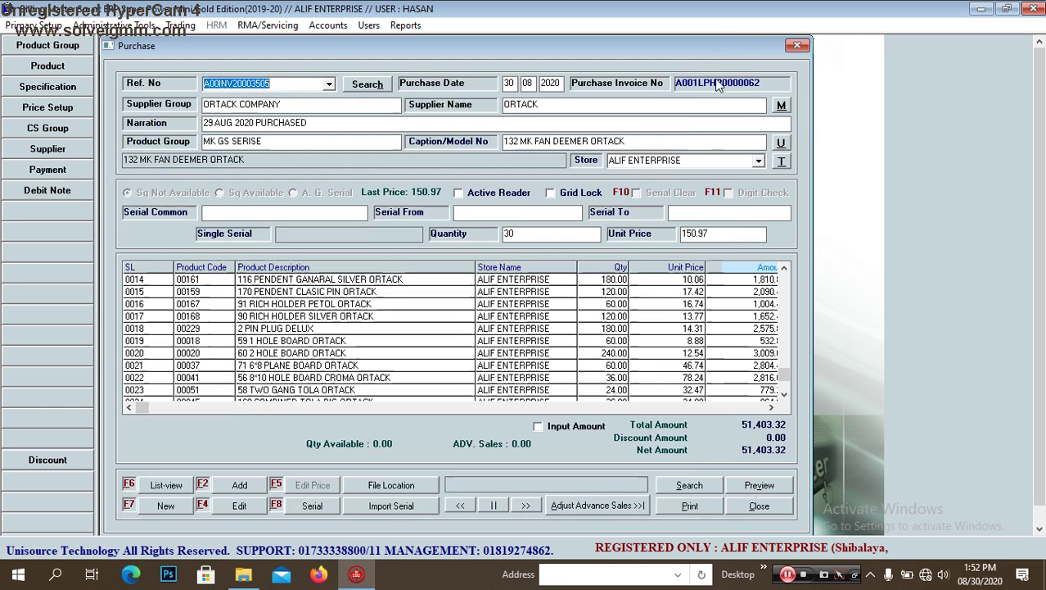
Step: Open the product information form and choose the product group BECOLIGHT and the brand ORTACK
left_click(780, 142)
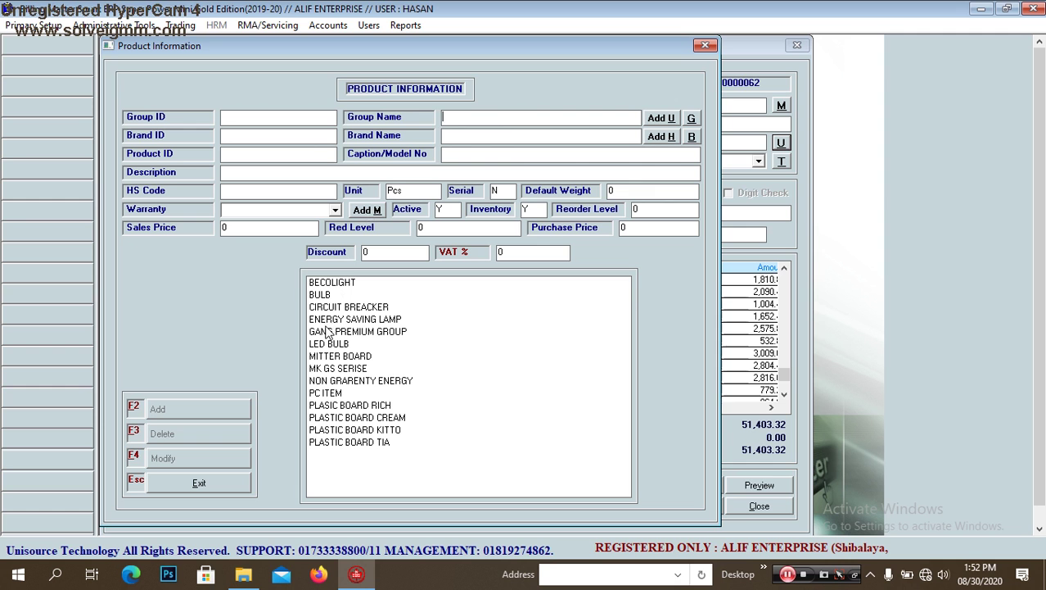
left_click(335, 296)
left_click(334, 286)
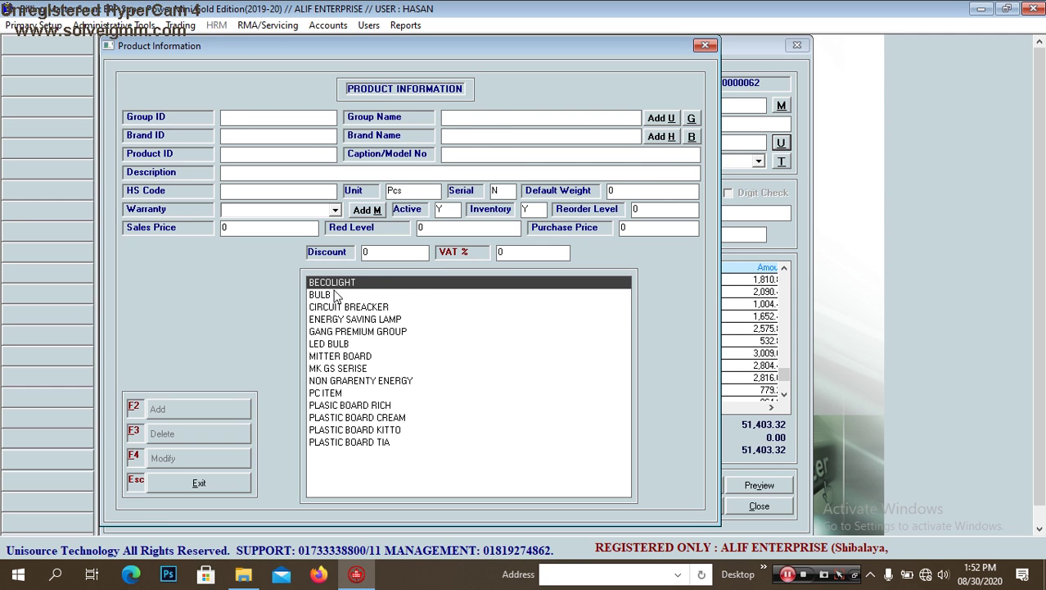
key("Return")
left_click(335, 296)
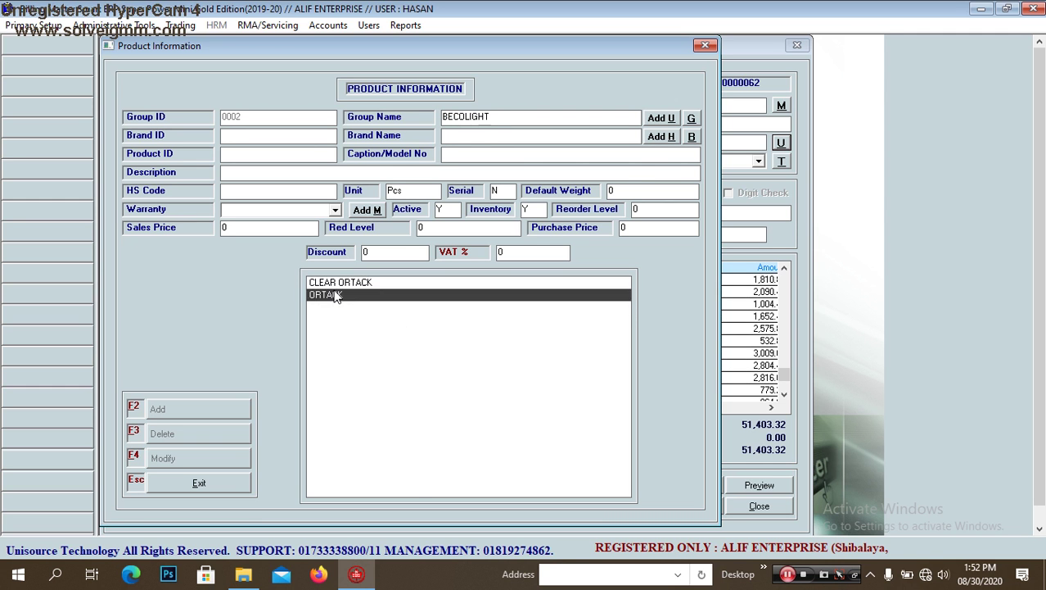
key("Return")
key("Return")
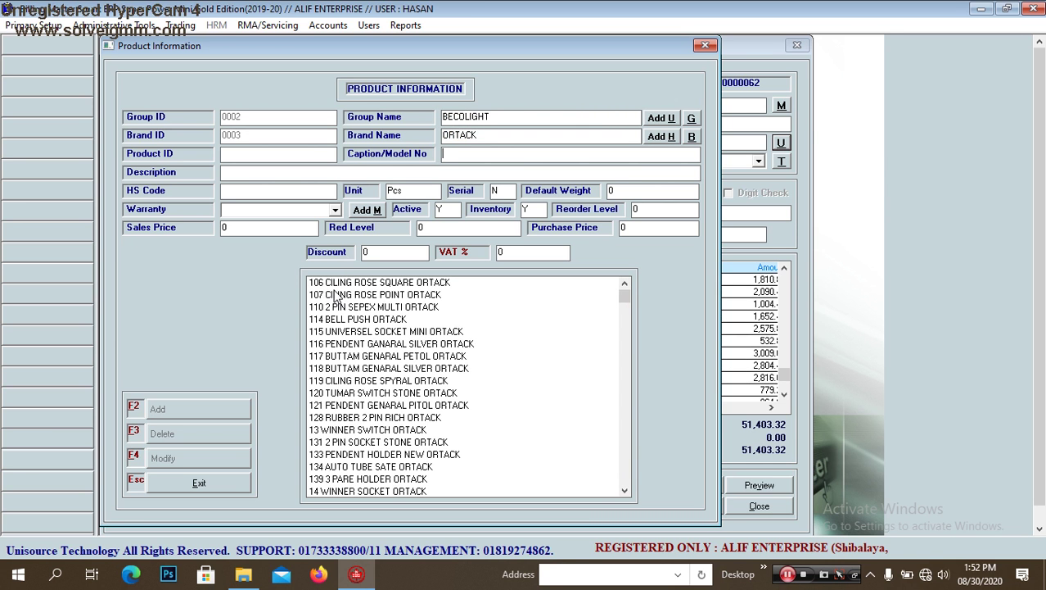
Step: Load the product 13 WINNER SWITCH ORTACK from the model list
key("Down")
key("Down")
key("Down")
key("Down")
key("Down")
key("Down")
key("Down")
key("Down")
key("Down")
key("Down")
key("Down")
key("Down")
key("Down")
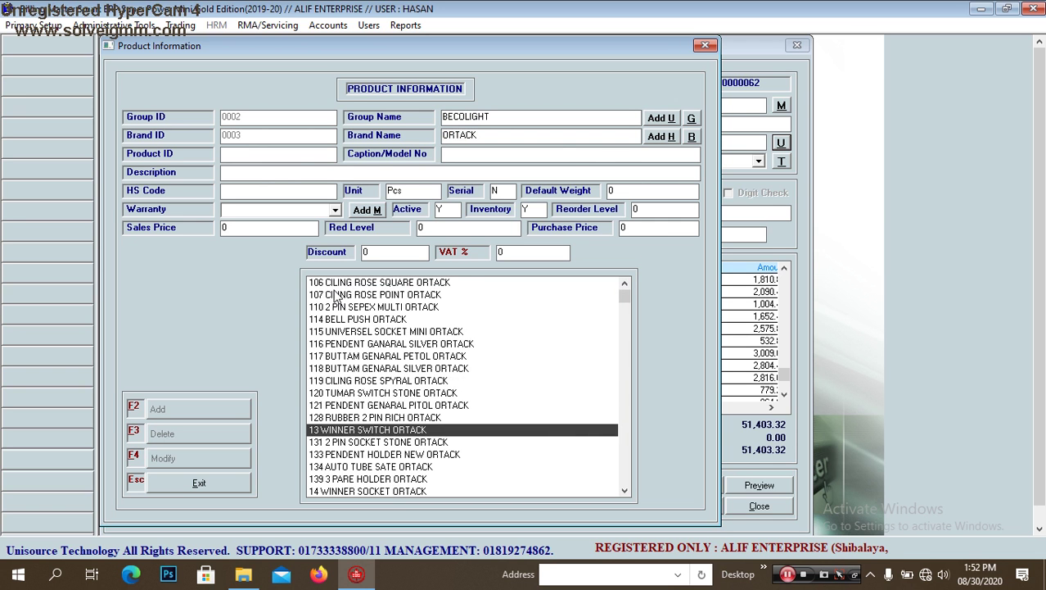
key("Return")
key("Return")
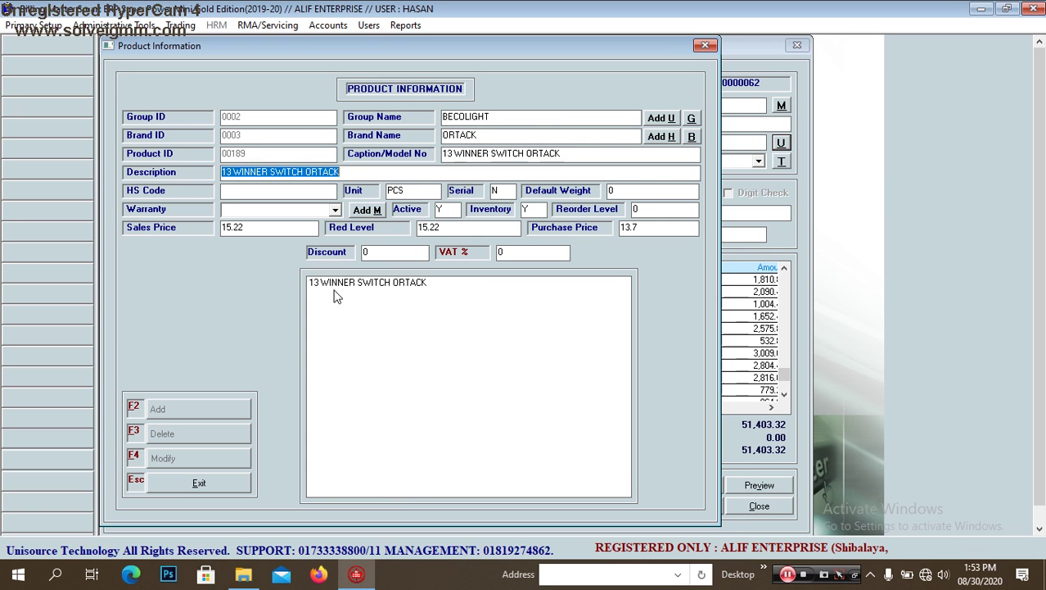
Step: Change the purchase price of 13 WINNER SWITCH ORTACK to 13.6 and close the product information form without saving
key("Return")
key("Return")
key("Return")
key("Return")
key("Return")
key("Return")
key("Return")
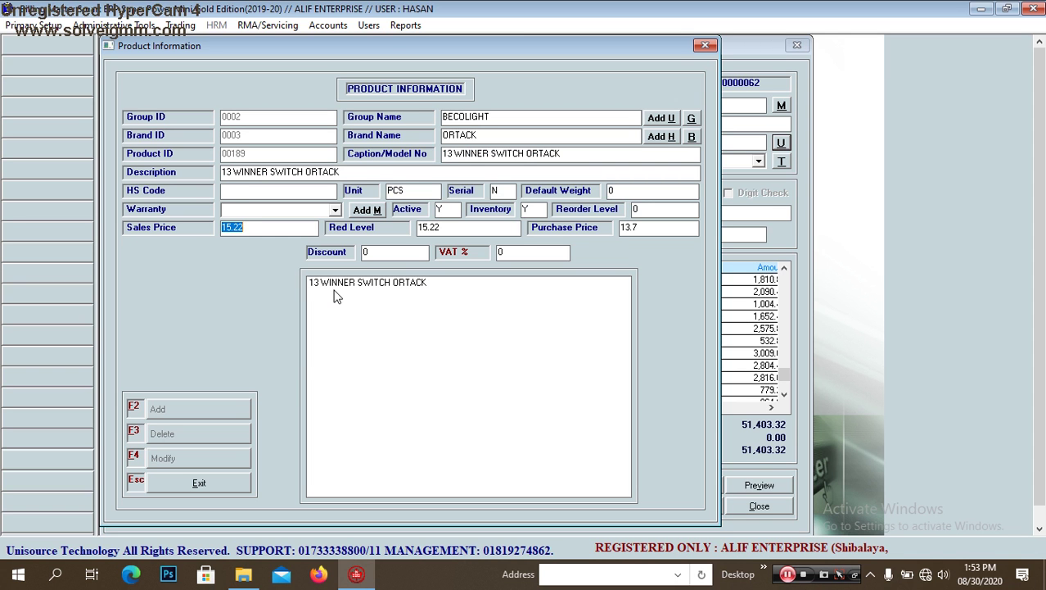
key("Return")
key("Return")
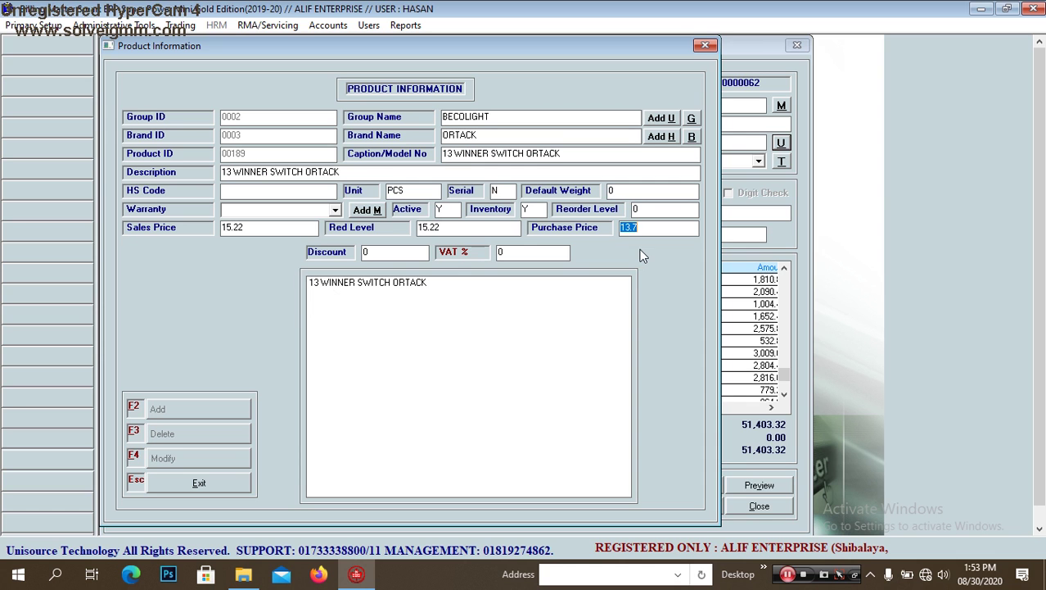
left_click(654, 229)
key("BackSpace")
type("6")
left_click(705, 45)
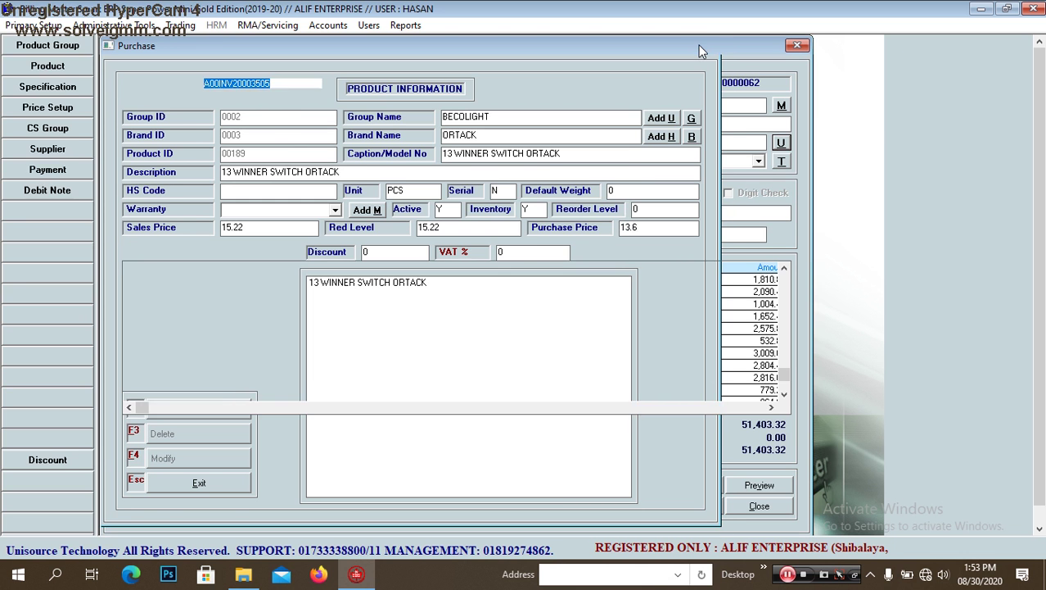
Step: Reopen the product information form and choose the product group CIRCUIT BREACKER and the brand ORTACK
left_click(780, 144)
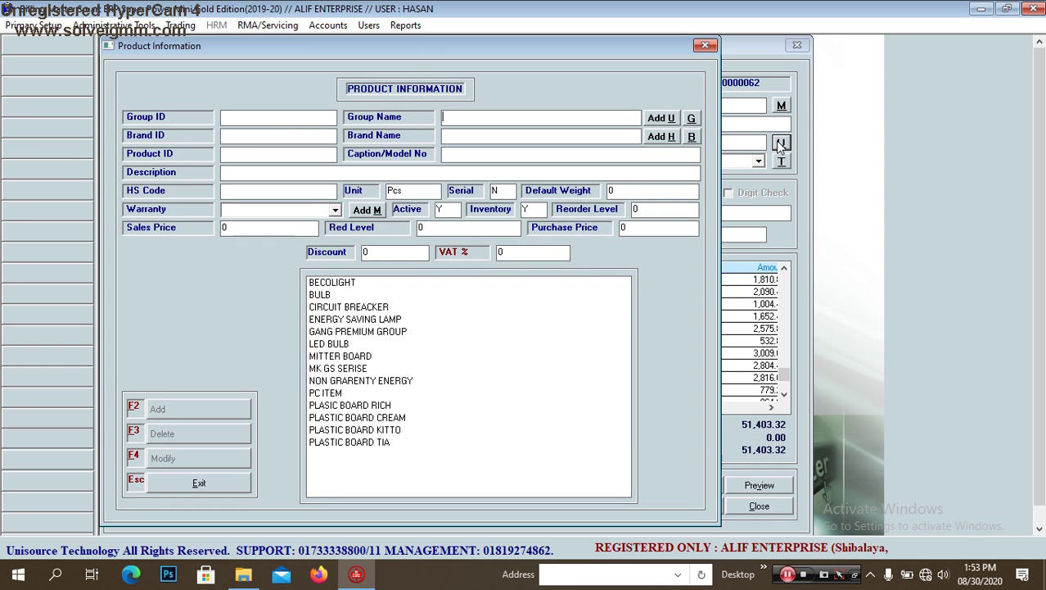
key("Down")
key("Down")
key("Down")
key("Down")
key("Down")
key("Down")
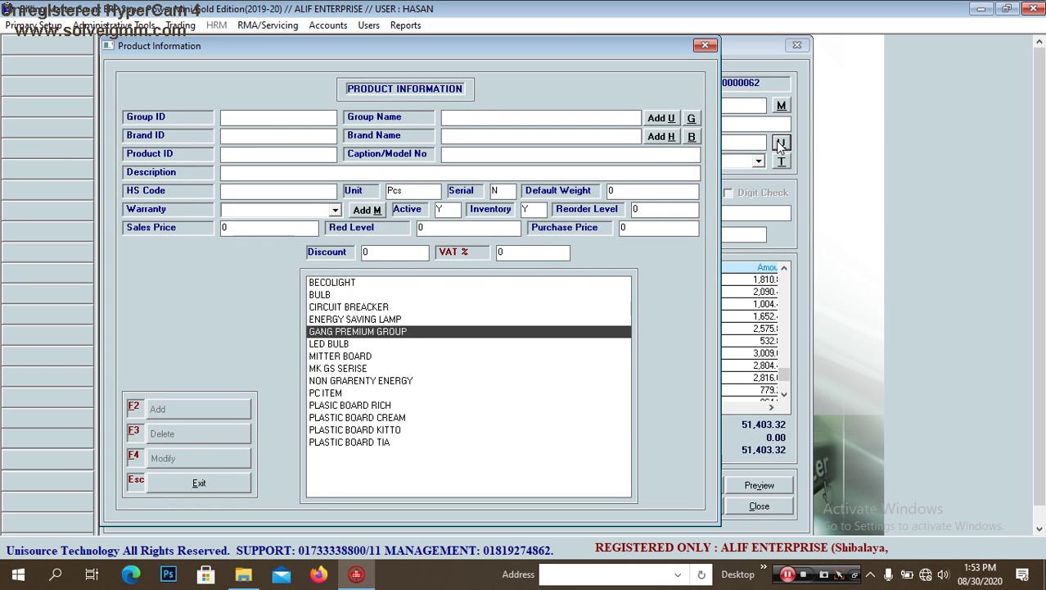
key("Down")
key("Down")
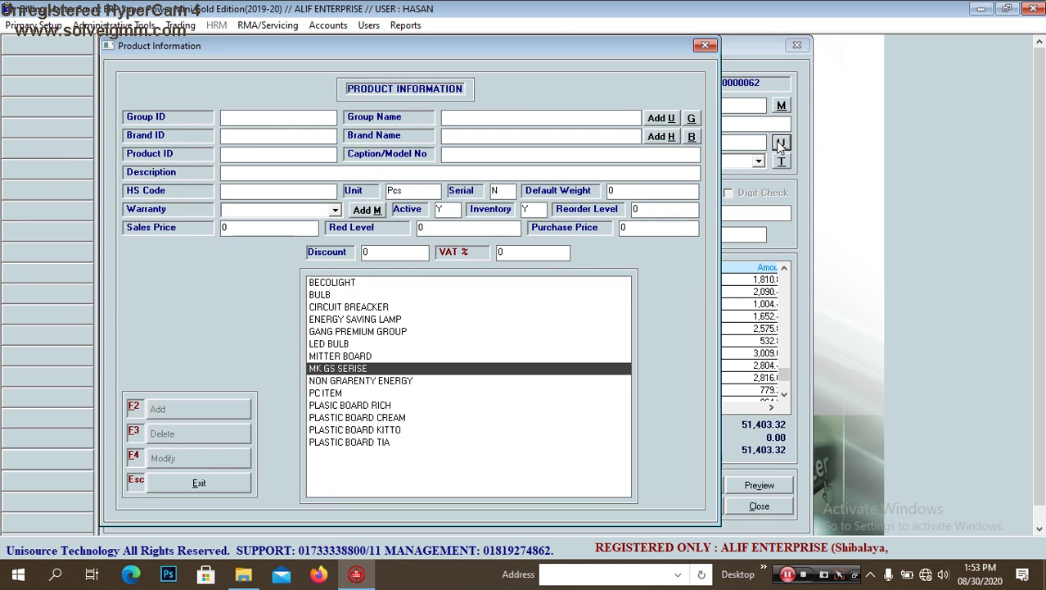
key("Up")
key("Up")
key("Up")
key("Up")
key("Up")
key("Return")
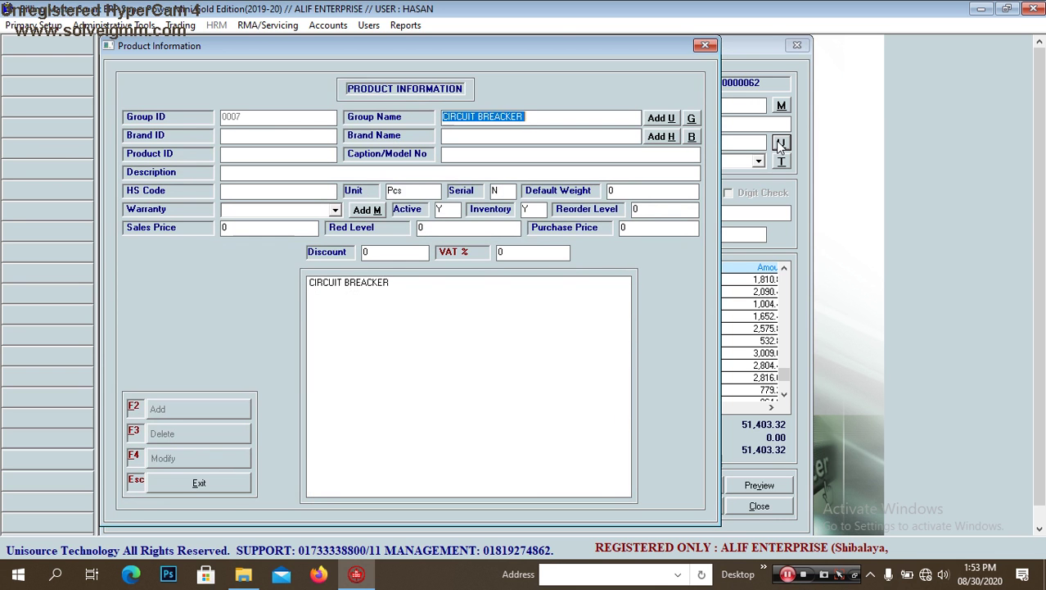
key("Down")
key("Down")
key("Return")
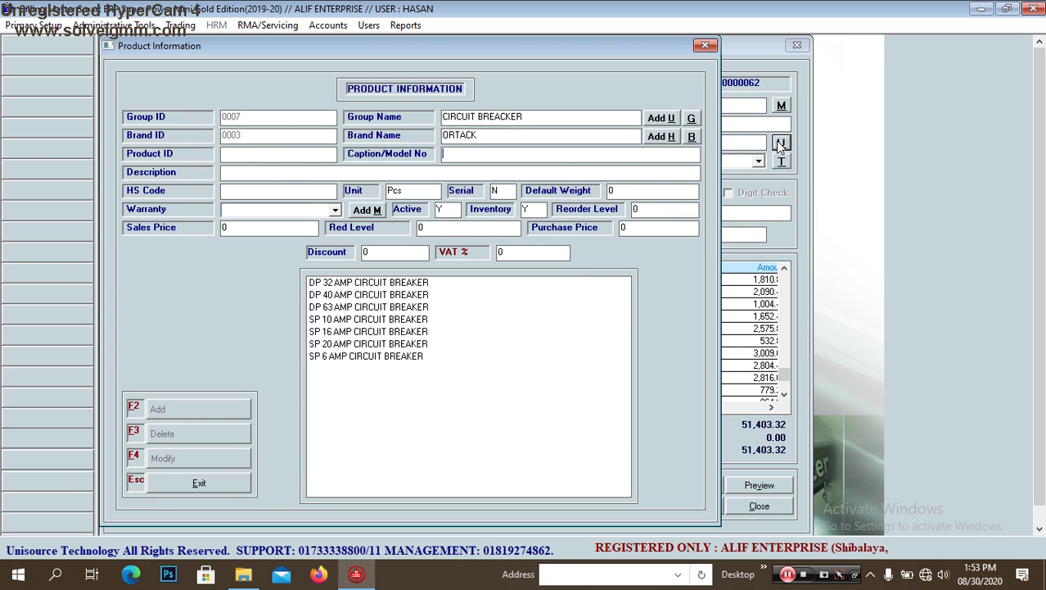
Step: Load the product SP 10 AMP CIRCUIT BREAKER from the model list
key("Down")
key("Down")
key("Down")
key("Down")
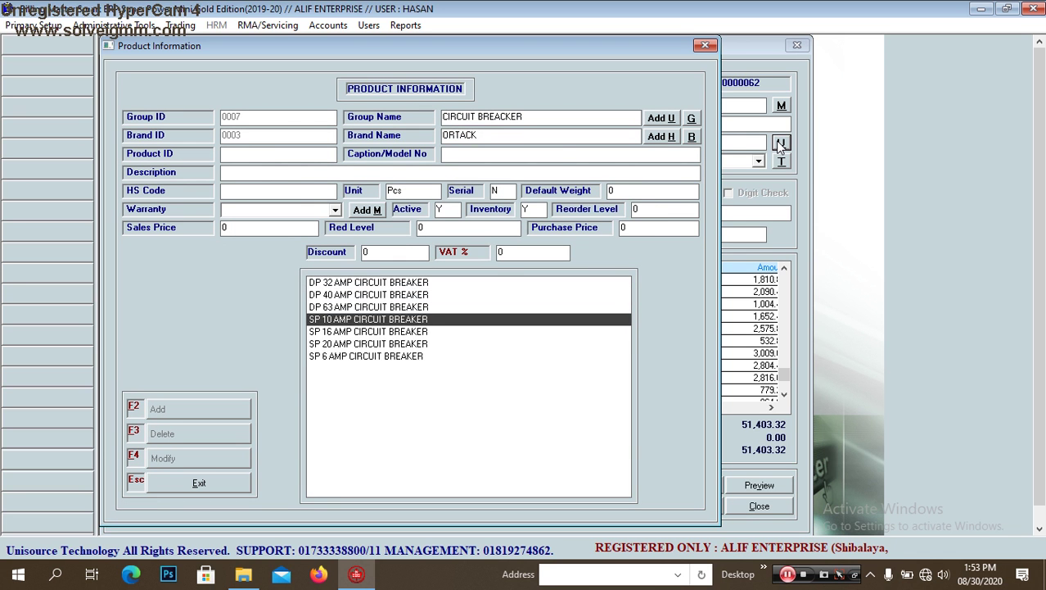
key("Return")
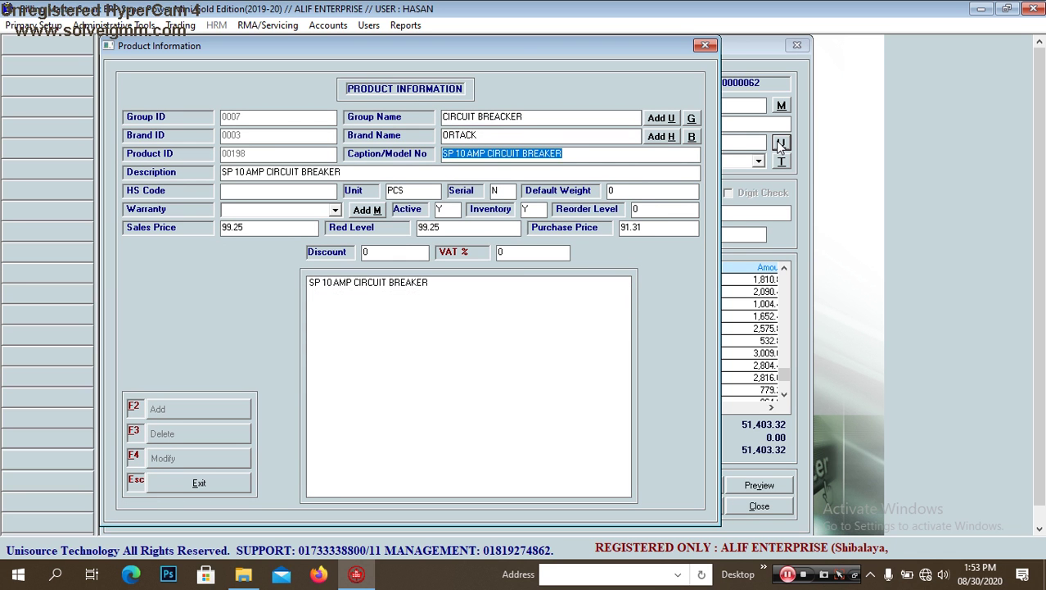
Step: Change the sales price of SP 10 AMP CIRCUIT BREAKER to 99.27
key("Return")
key("Return")
key("Return")
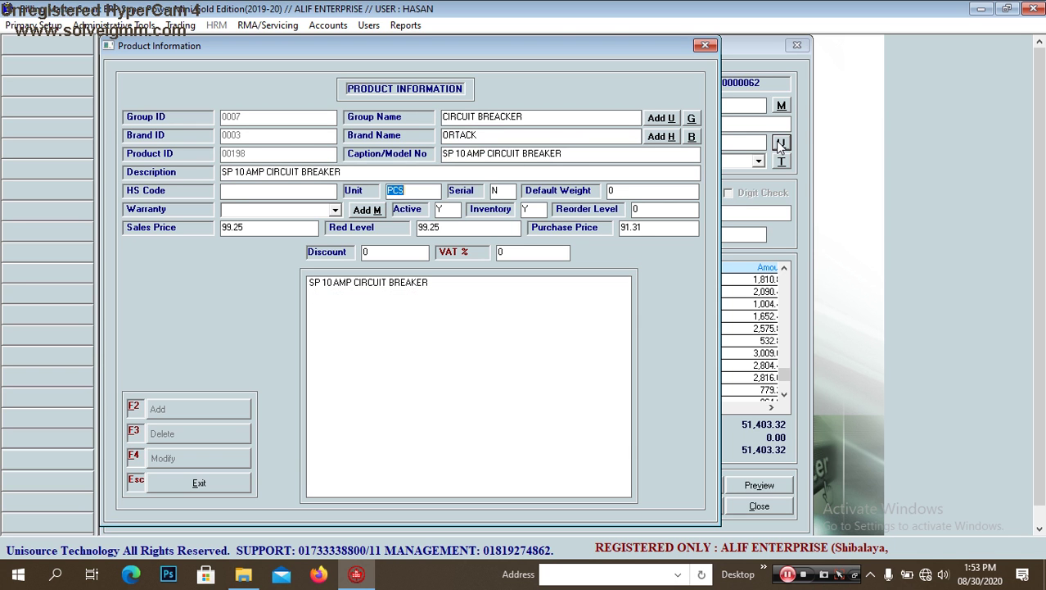
key("Return")
key("Return")
key("Return")
key("Return")
key("Return")
key("Return")
key("Return")
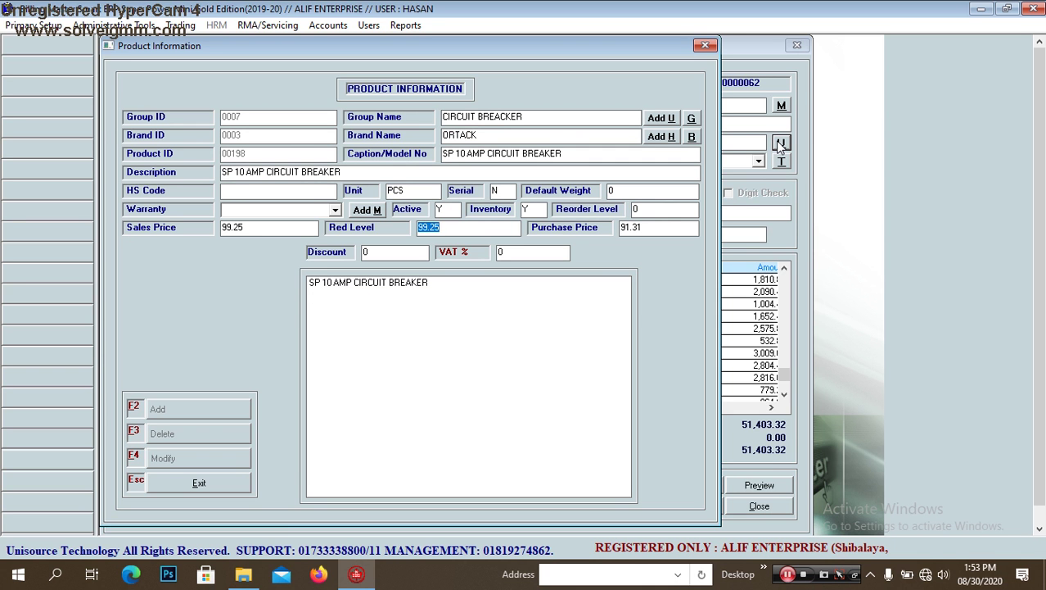
key("Return")
key("shift+Tab")
key("End")
key("BackSpace")
type("4")
key("BackSpace")
type("7")
key("Return")
key("Return")
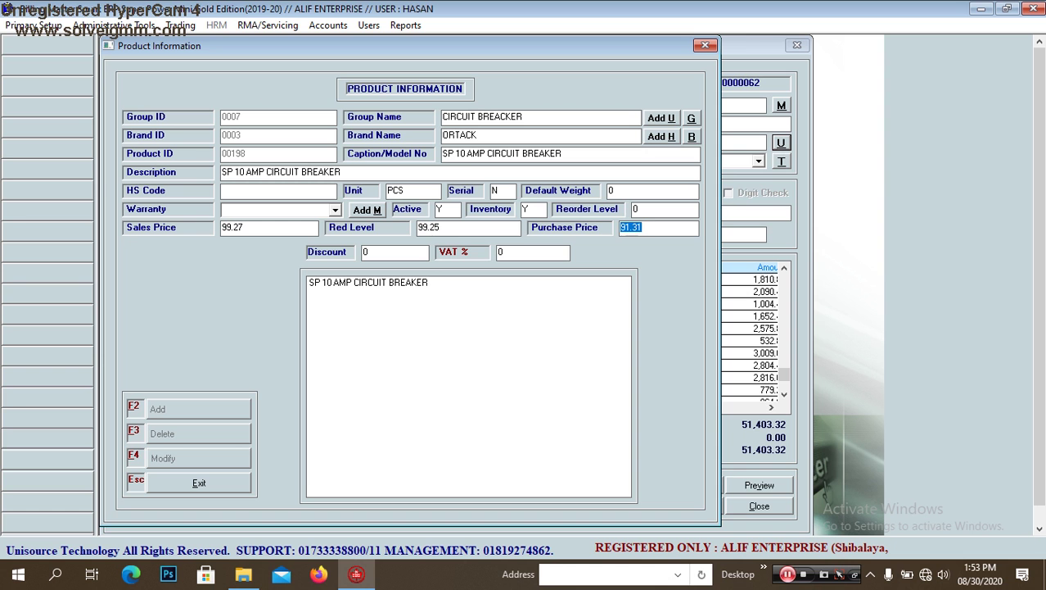
Step: Change the circuit breaker's purchase price to 91.37 and close the product information form without saving
key("End")
key("BackSpace")
type("7")
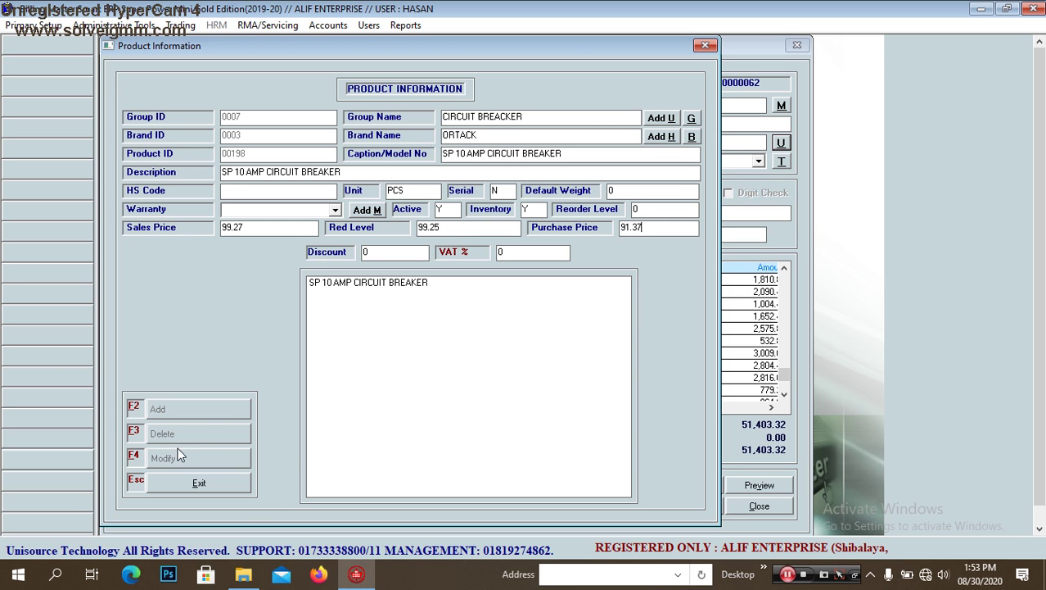
left_click(706, 46)
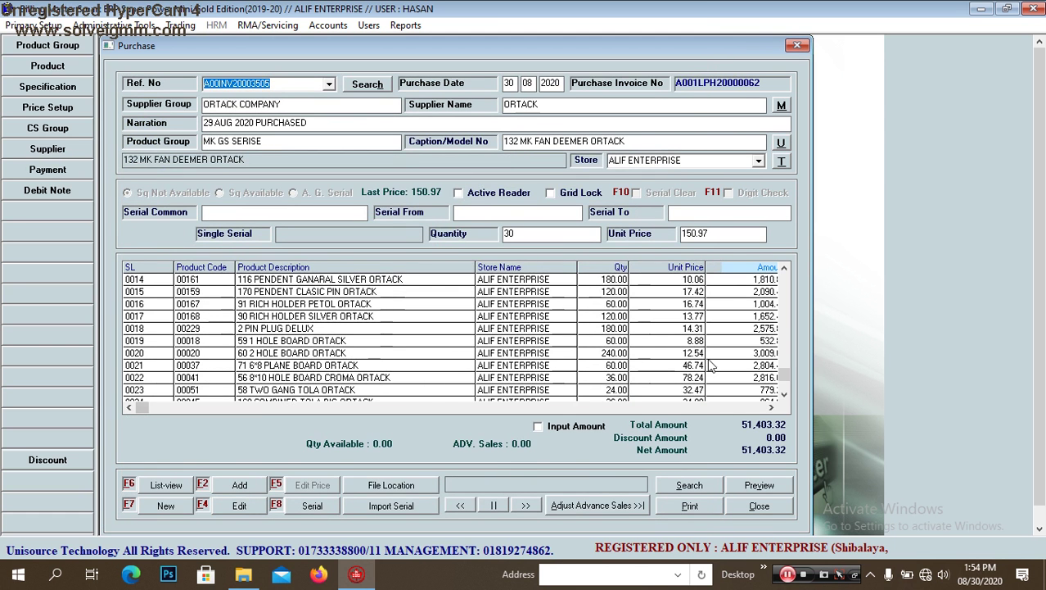
Step: Set the unit price of 132 MK FAN DEEMER ORTACK to 150.98 and add its 30-piece line to the purchase invoice
left_click(746, 236)
left_click(747, 236)
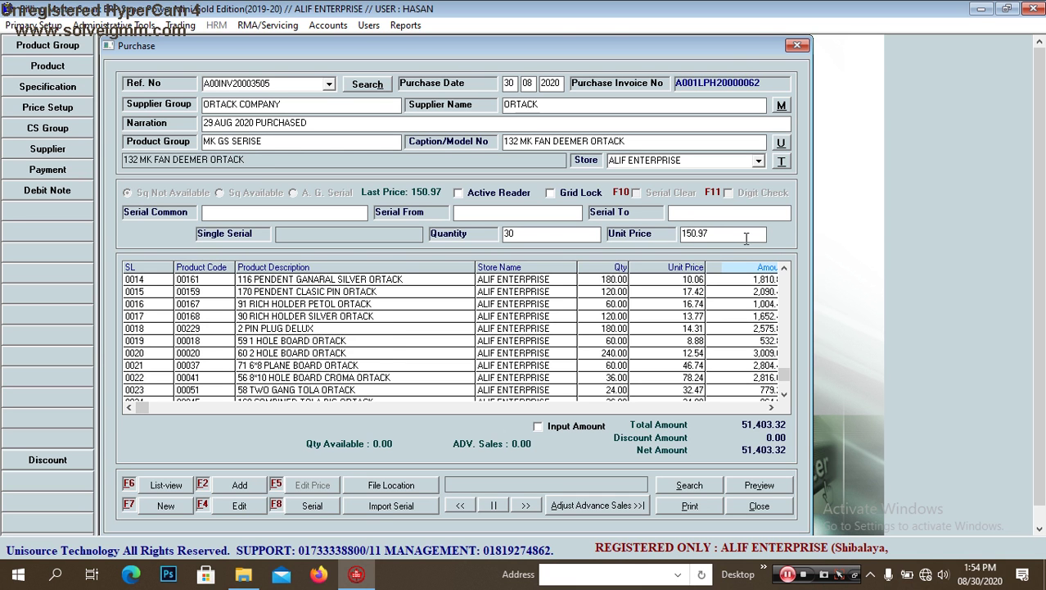
key("BackSpace")
key("BackSpace")
type("98")
key("Return")
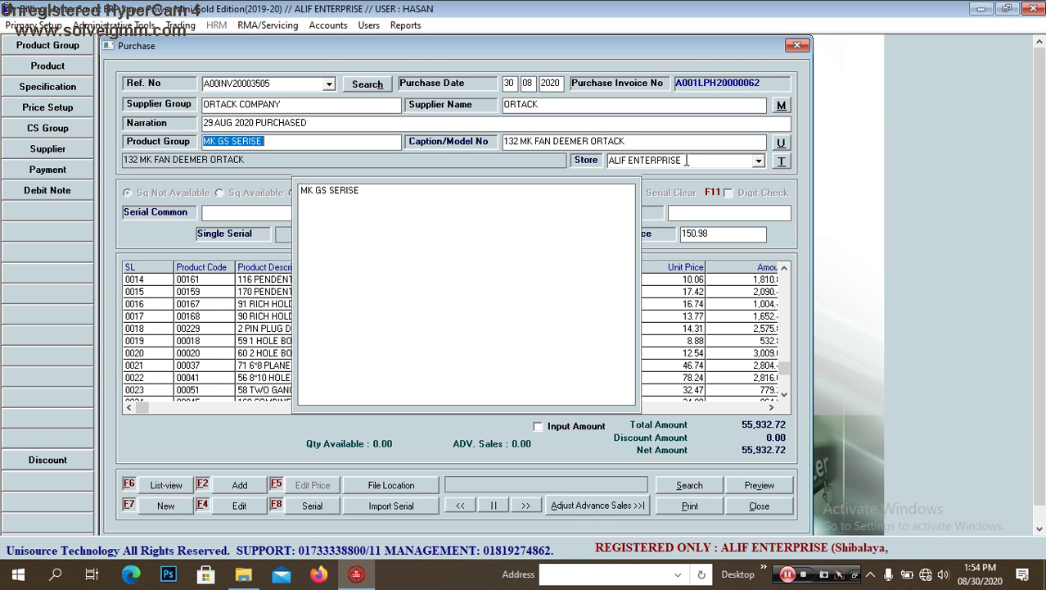
Step: Clear the product group and find model 150 to select 150 13 AMP SIX PIN SOCKET ORTACK
key("BackSpace")
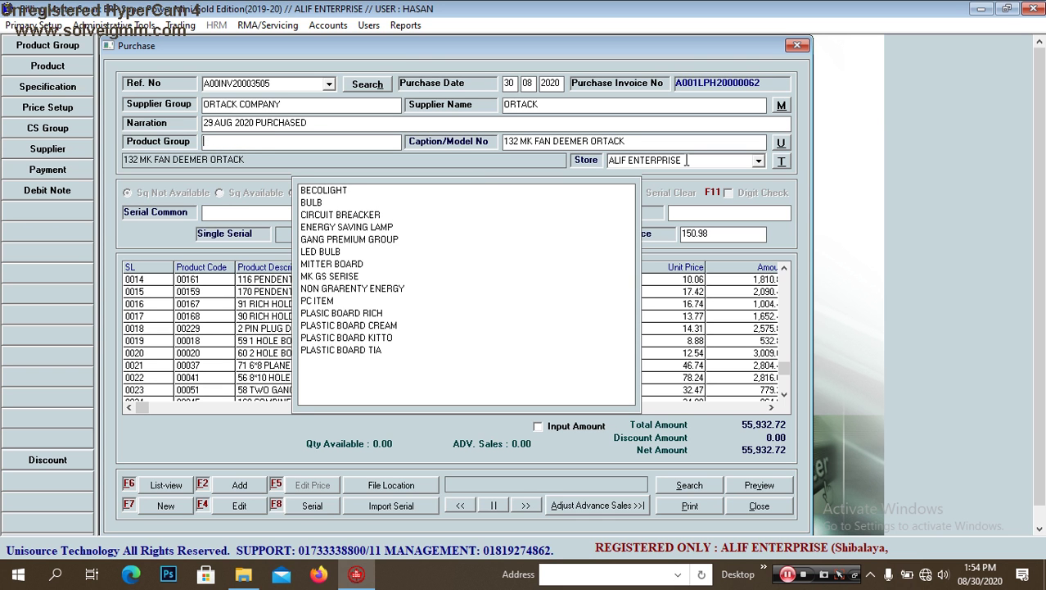
key("Tab")
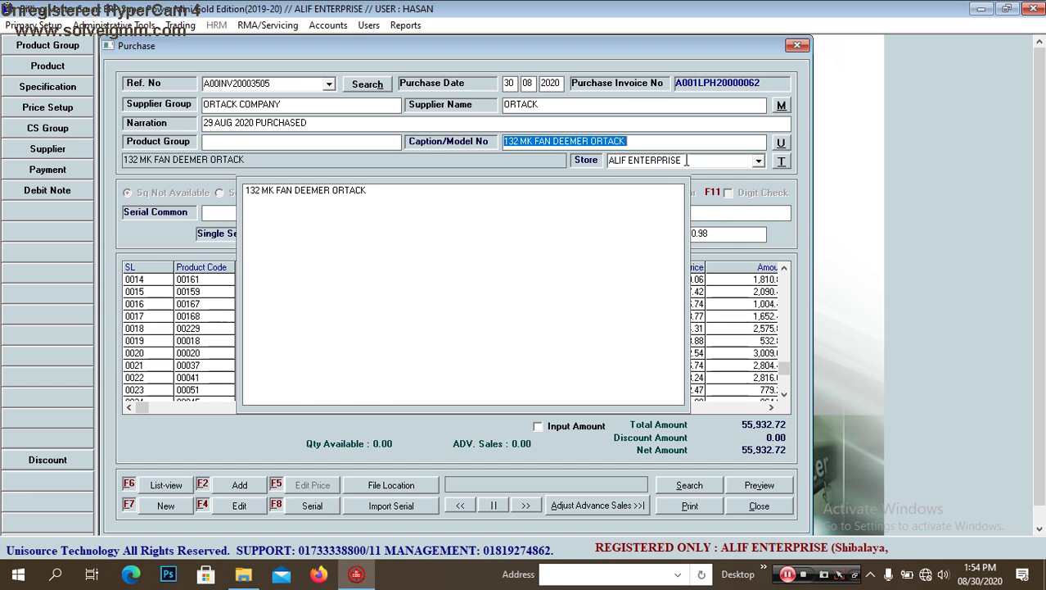
type("150")
key("Down")
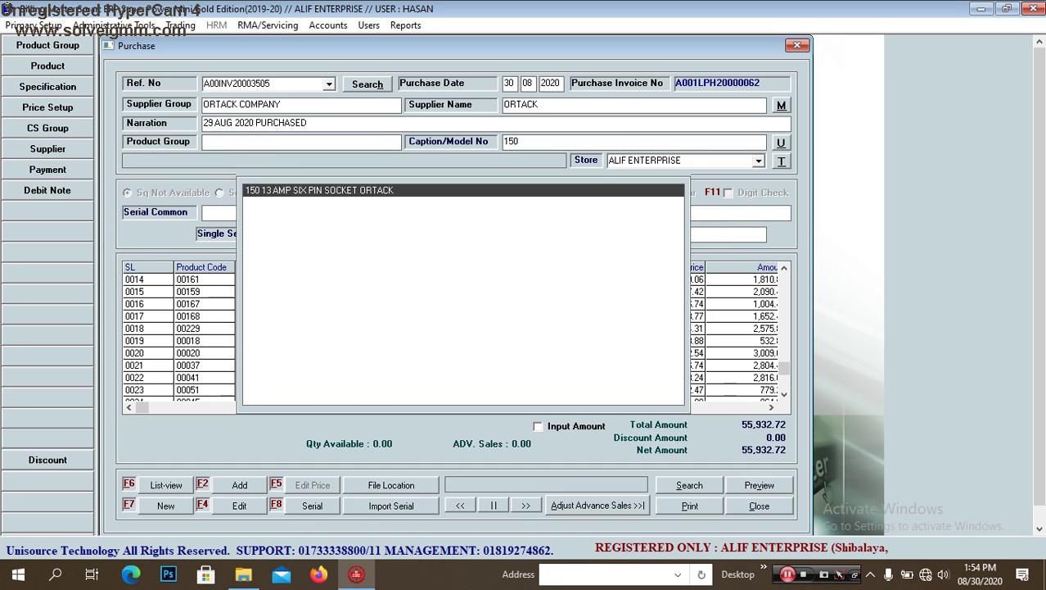
key("Return")
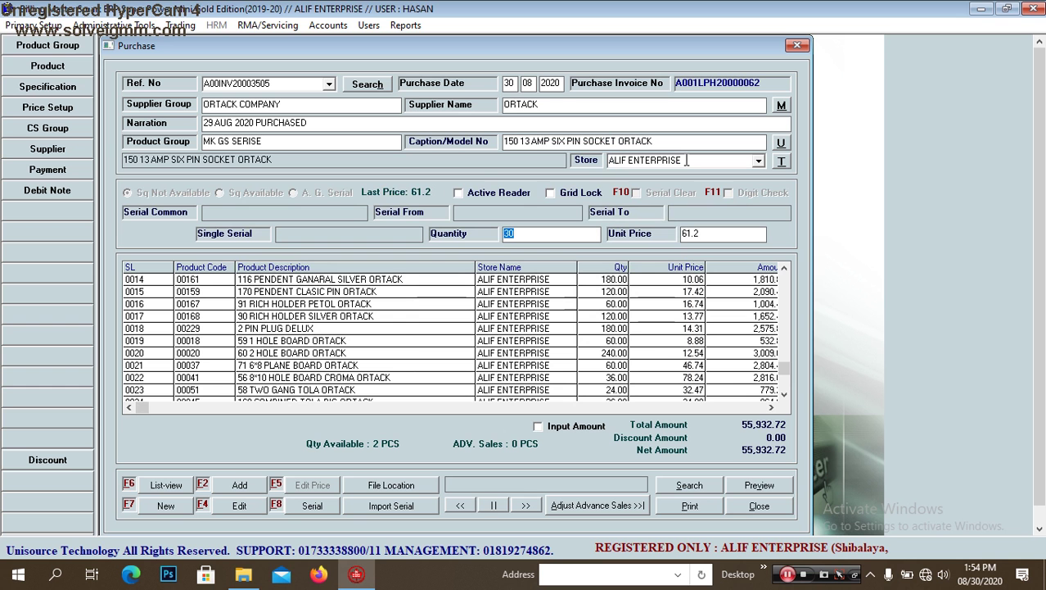
Step: Delete the 132 MK FAN DEEMER ORTACK line from the end of the purchase list
left_click(782, 391)
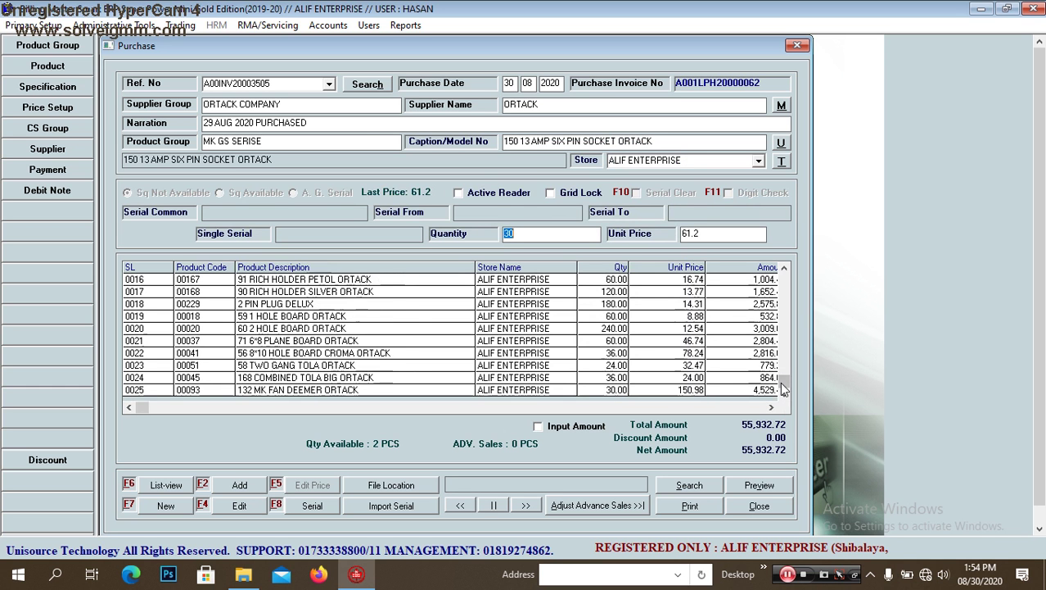
double_click(615, 391)
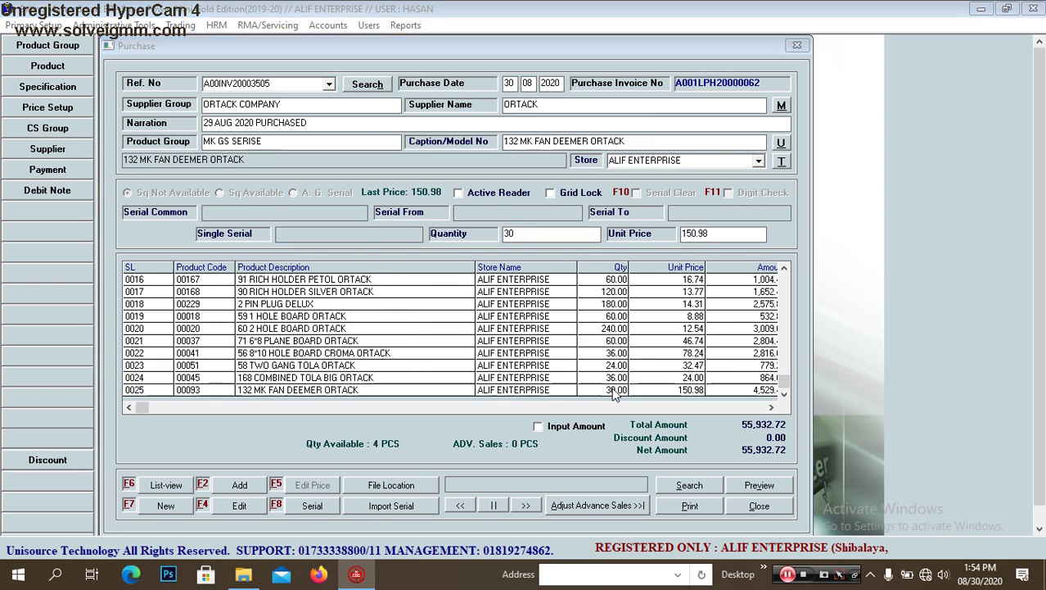
left_click(578, 338)
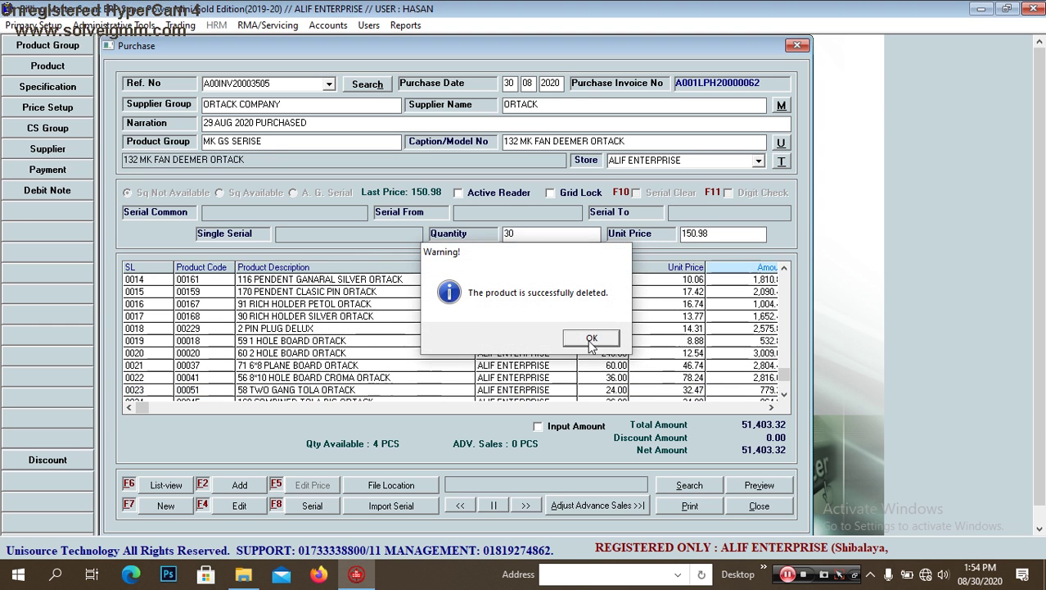
left_click(592, 338)
Step: Set the quantity of 132 MK FAN DEEMER ORTACK to 6 and add the line to the invoice again
left_click(572, 235)
type("6")
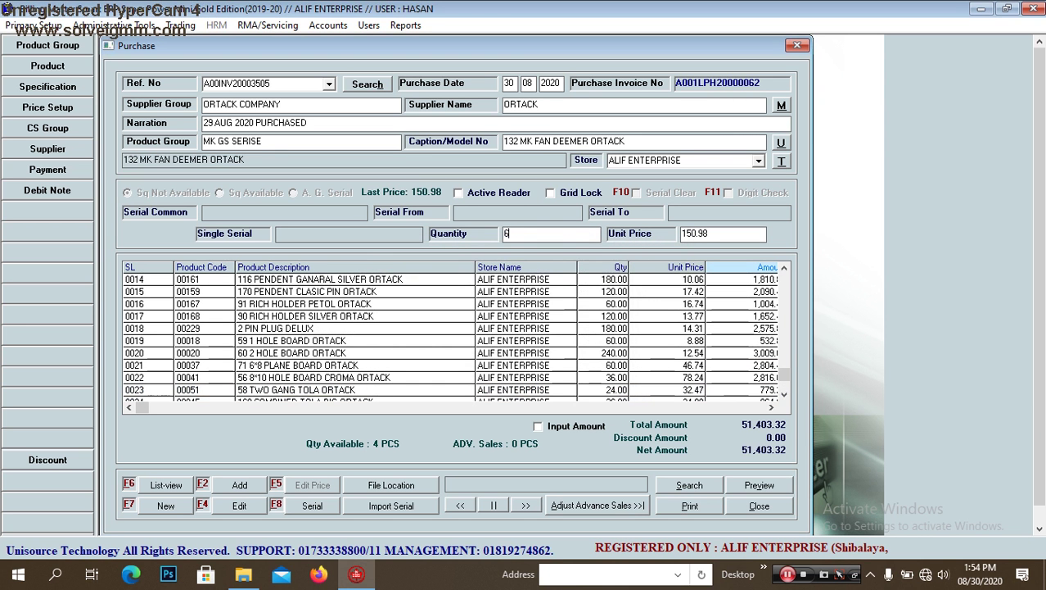
key("Return")
key("Return")
key("Return")
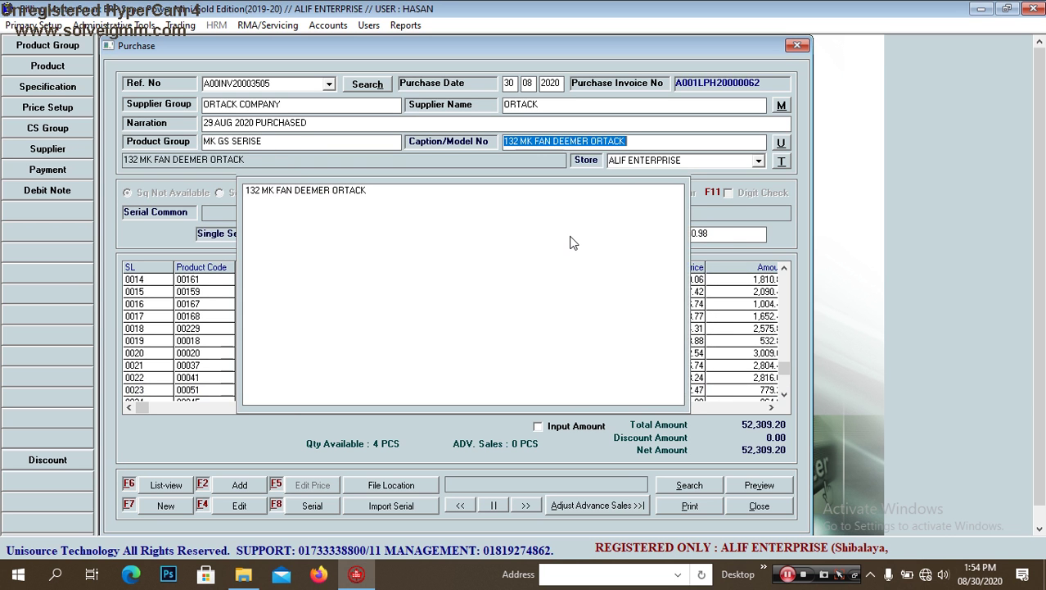
Step: Find model 150 and add 150 13 AMP SIX PIN SOCKET ORTACK to the invoice with a quantity of 30
key("shift+Tab")
key("BackSpace")
key("Return")
type("50")
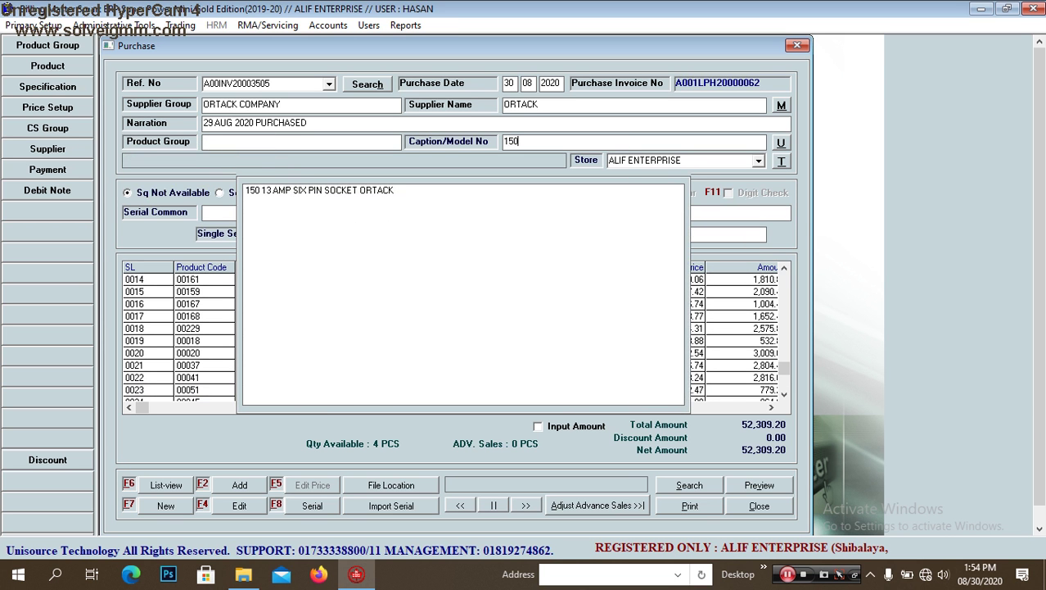
key("Down")
key("Return")
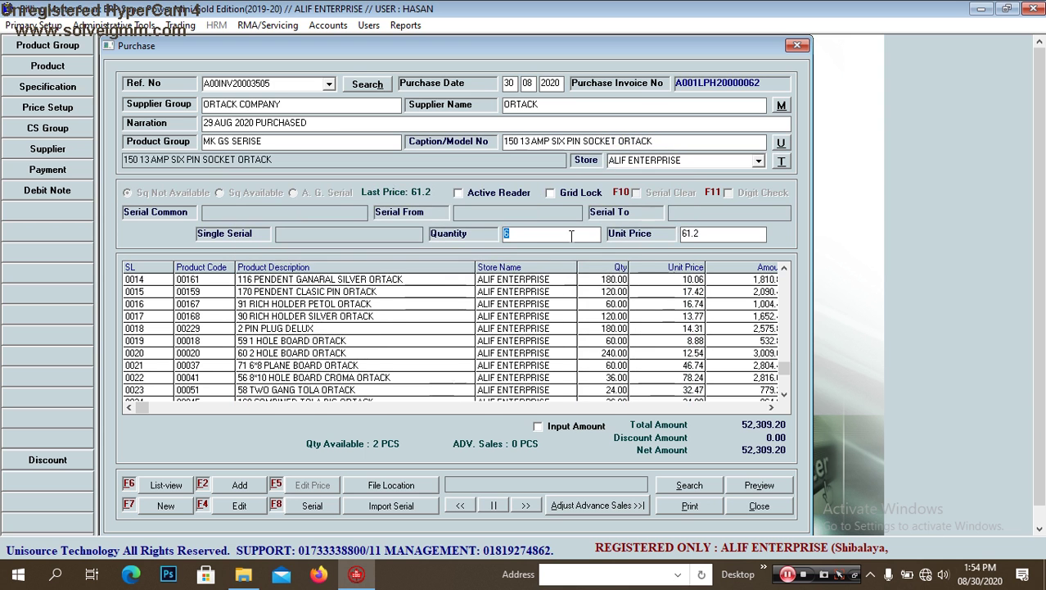
type("30")
key("Return")
key("Return")
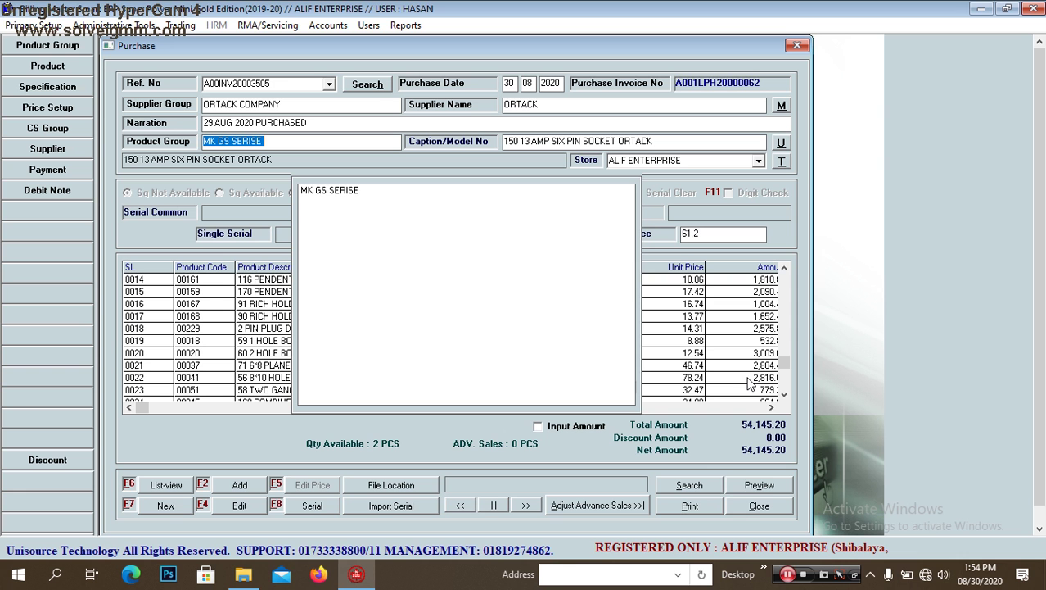
Step: Save the edited ORTACK purchase invoice and confirm the update
left_click(239, 506)
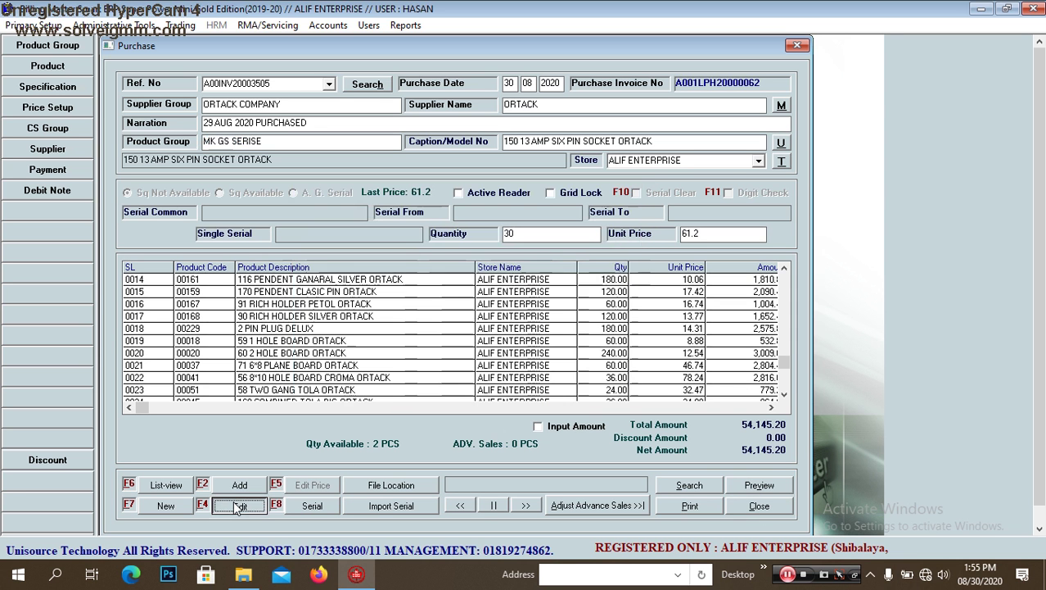
left_click(542, 344)
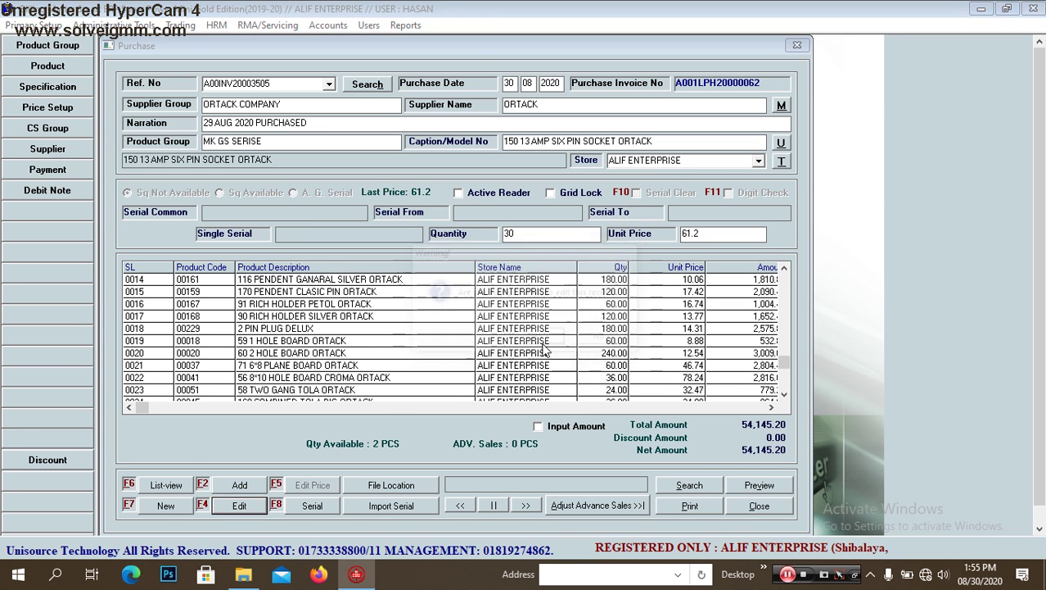
left_click(593, 341)
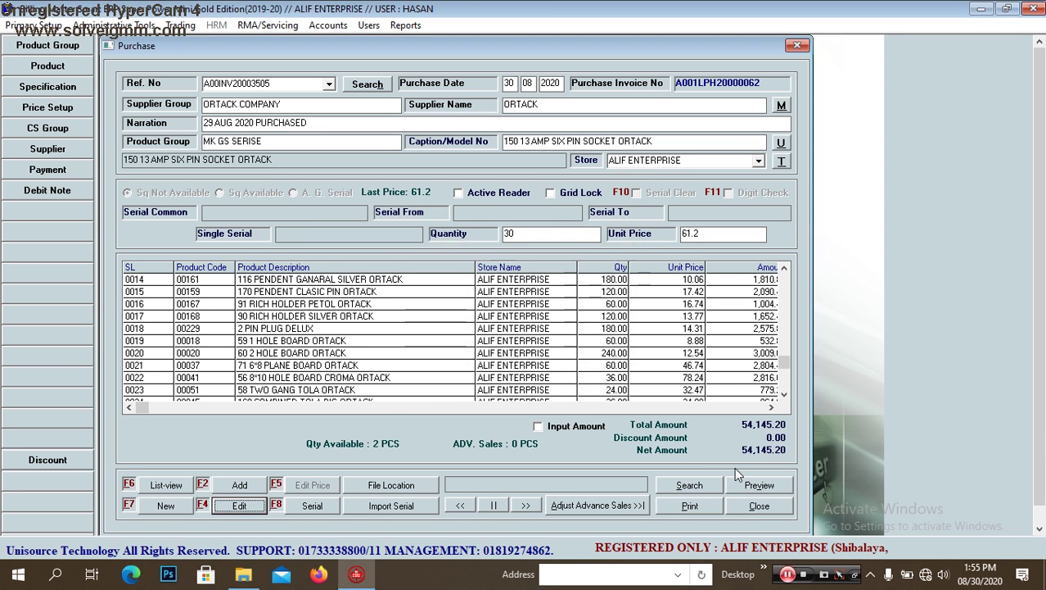
Step: Preview the purchase invoice, print it on the Canon LBP6030/6040/6018L XPS printer, and close the purchase form
left_click(758, 485)
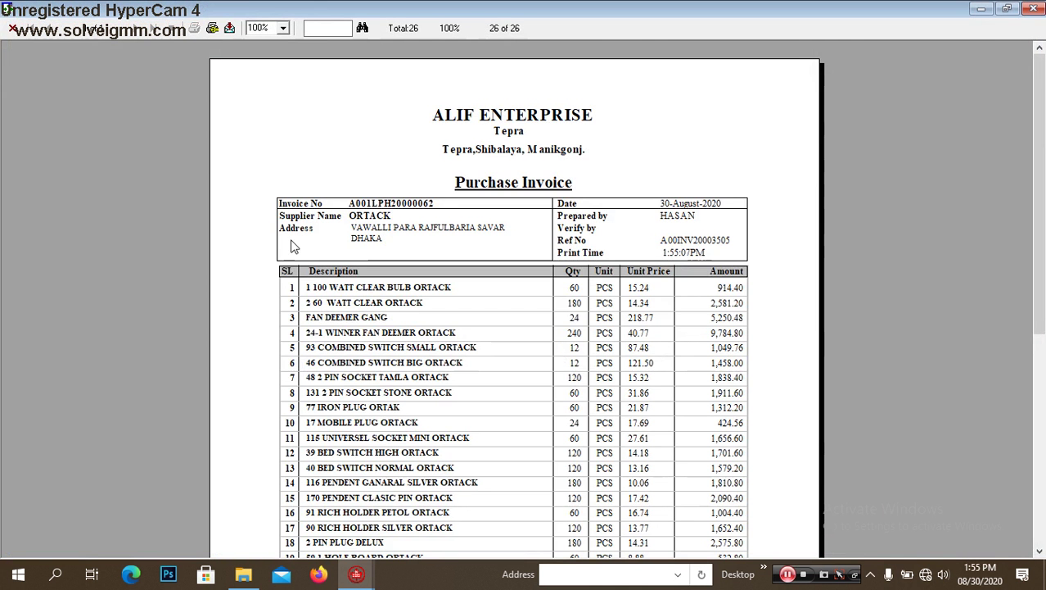
left_click(206, 25)
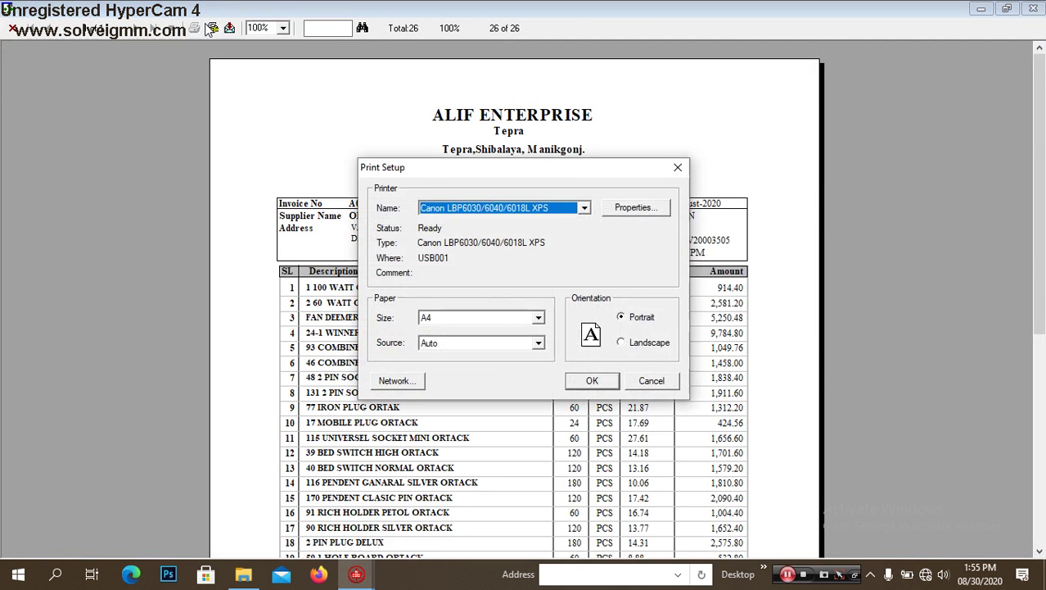
key("Return")
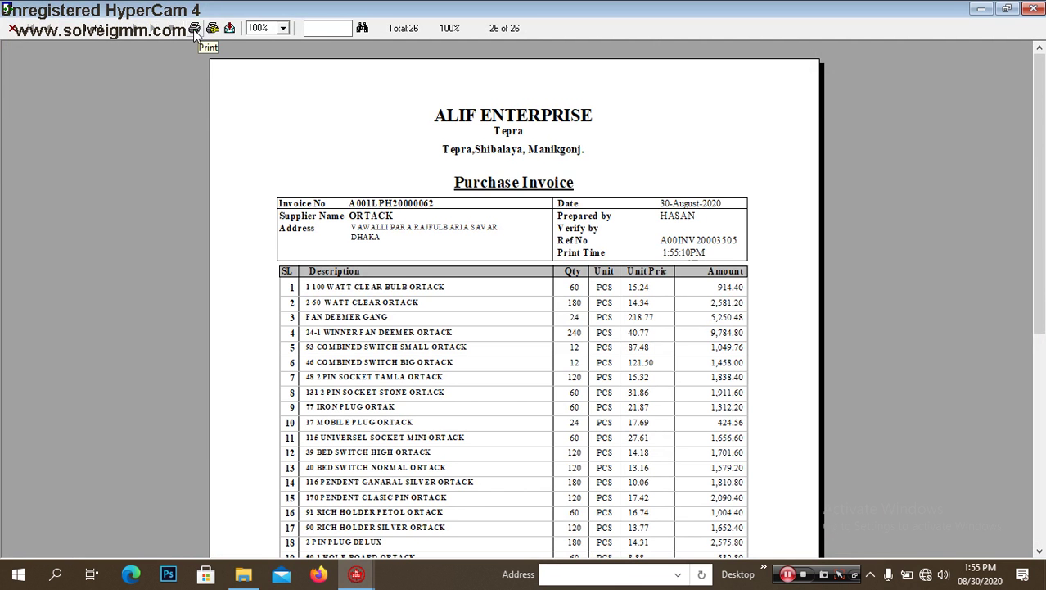
left_click(195, 32)
key("Return")
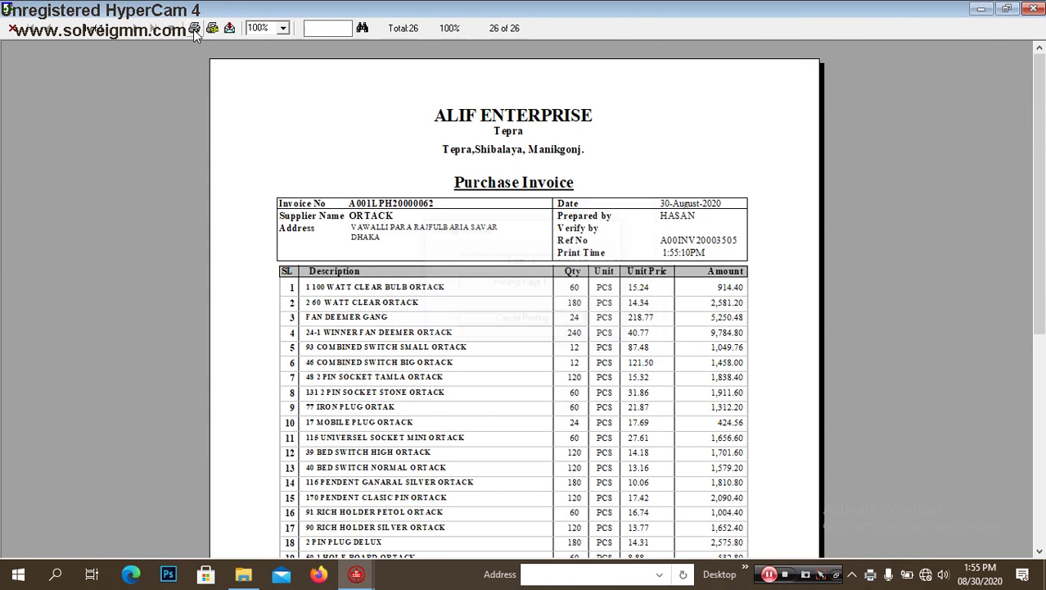
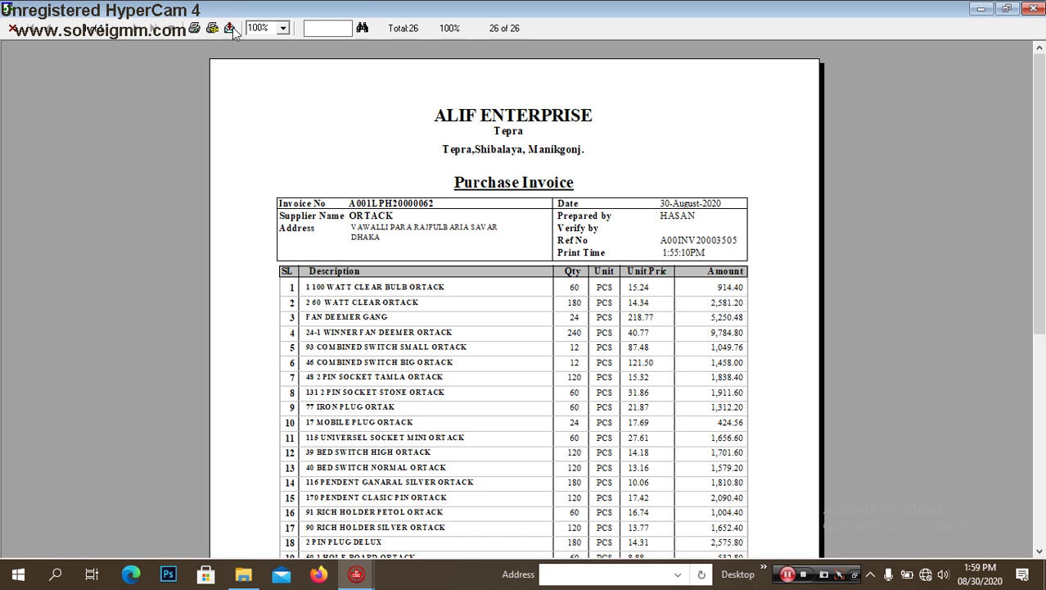
left_click(13, 31)
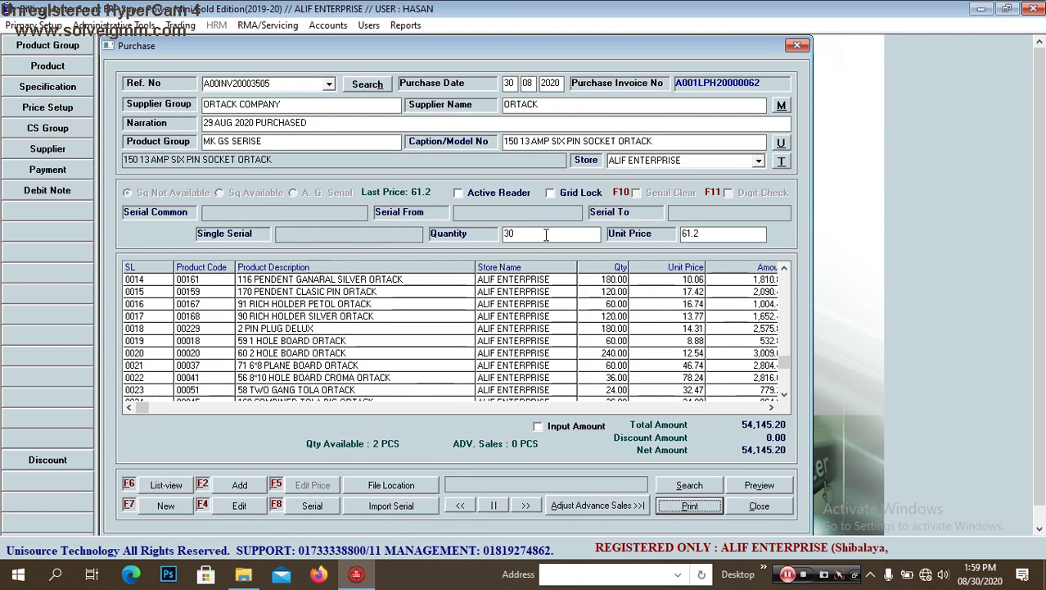
left_click(781, 508)
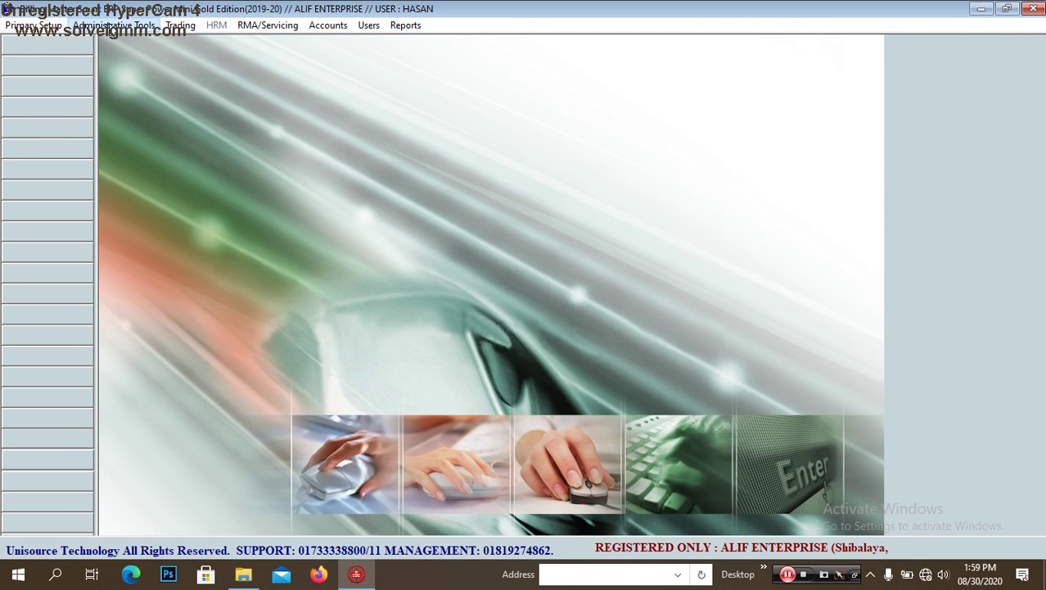
Step: Open the purchase approval form, list the pending purchases for all dates and select the ORTACK invoice
left_click(112, 25)
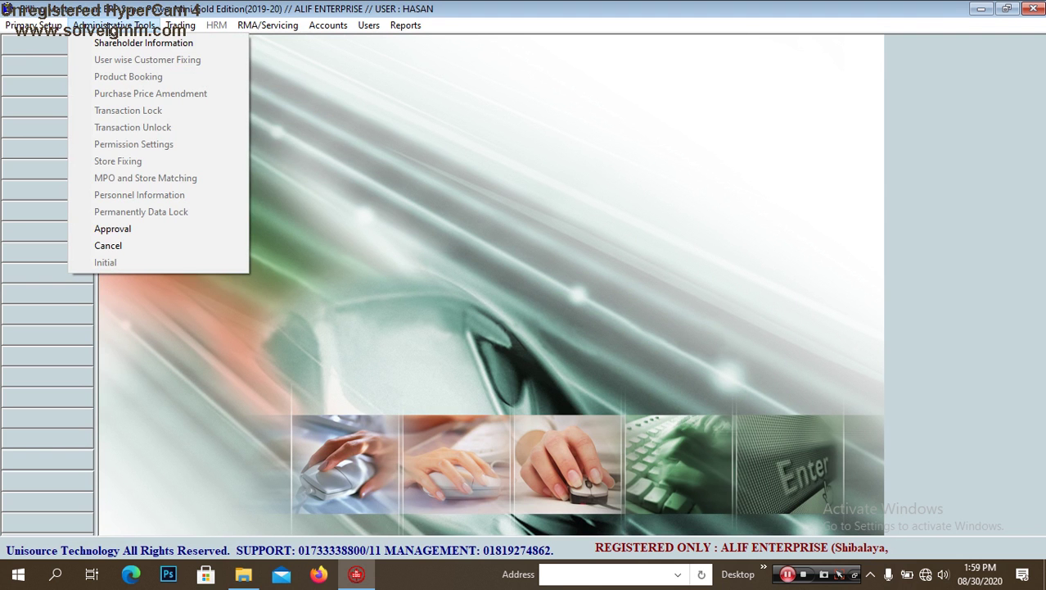
left_click(140, 232)
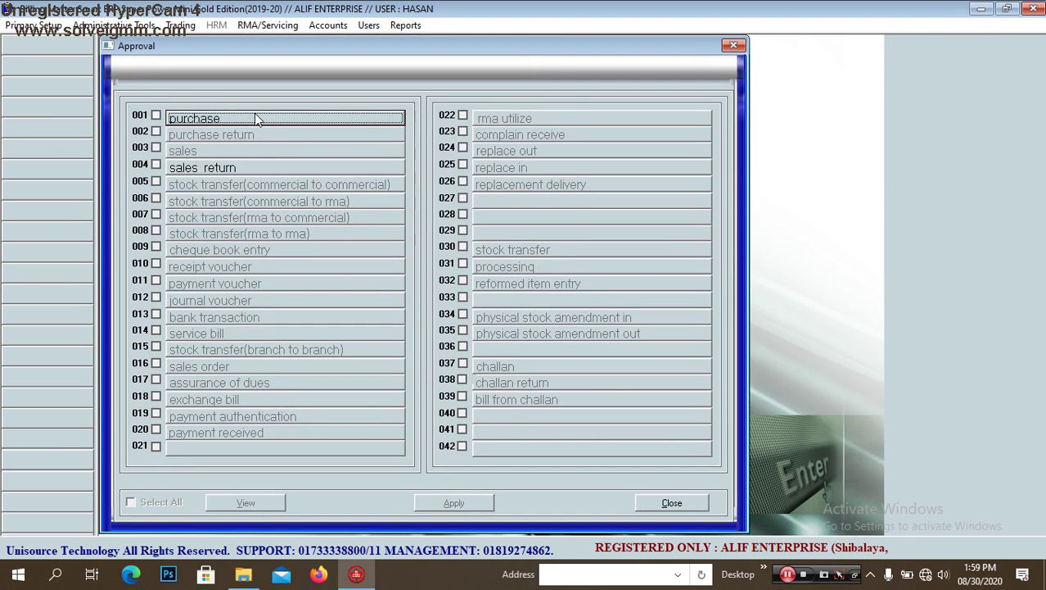
double_click(255, 117)
left_click(377, 113)
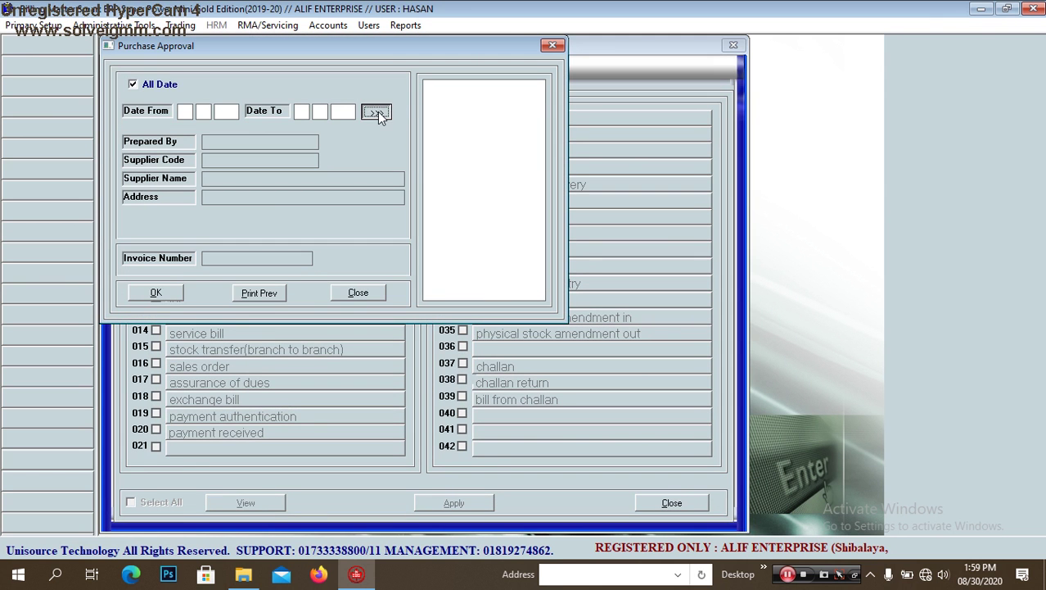
left_click(479, 85)
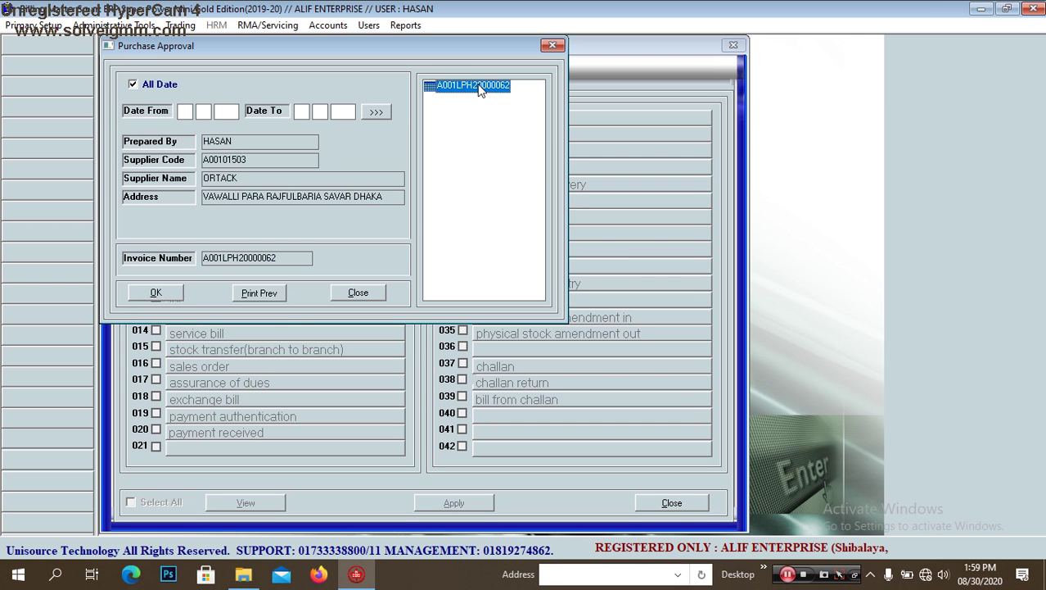
Step: Preview the pending ORTACK purchase invoice and check its product lines and totals before closing the preview
left_click(277, 296)
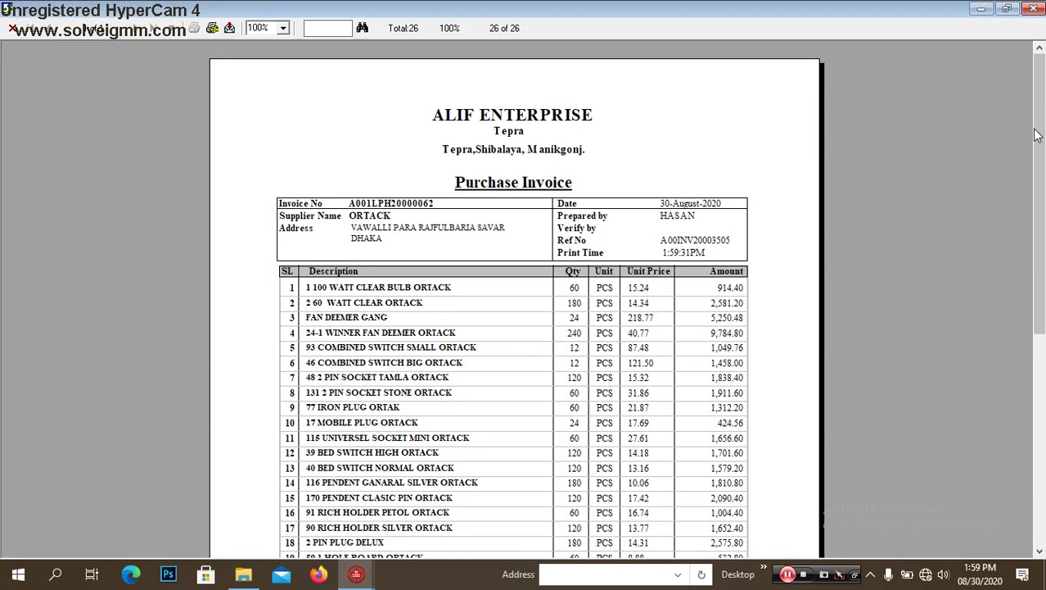
left_click_drag(1037, 135, 1043, 268)
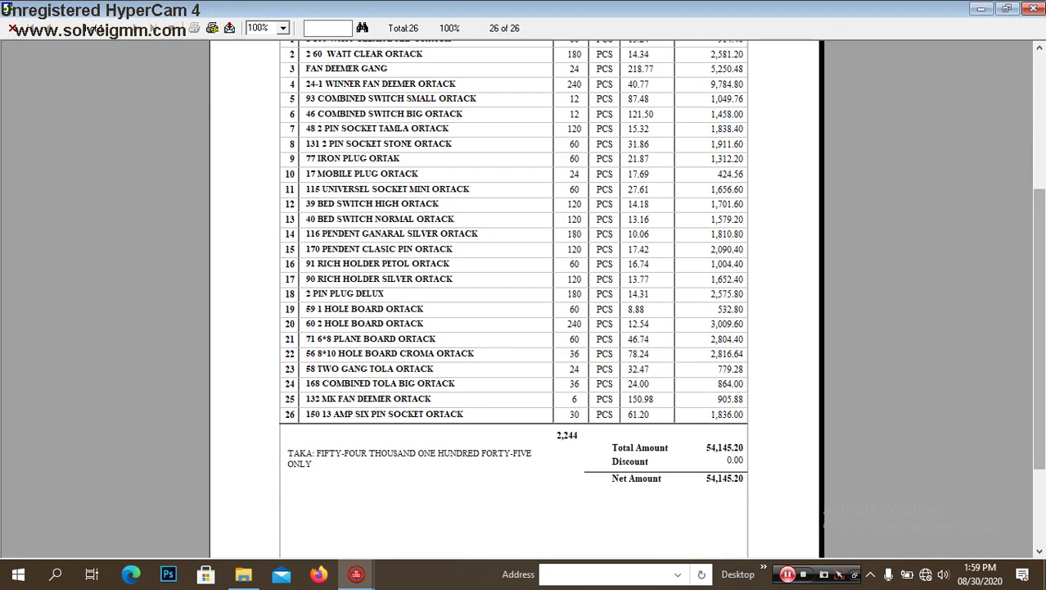
left_click(1034, 8)
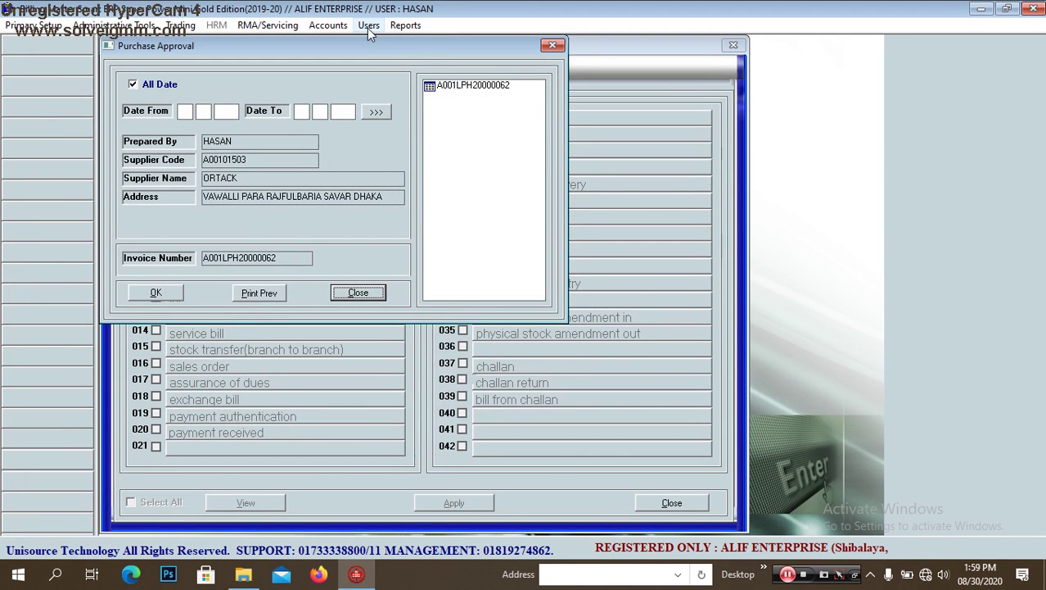
Step: Open the combined stock (with cost) report from the stock register and search it for "six"
left_click(403, 25)
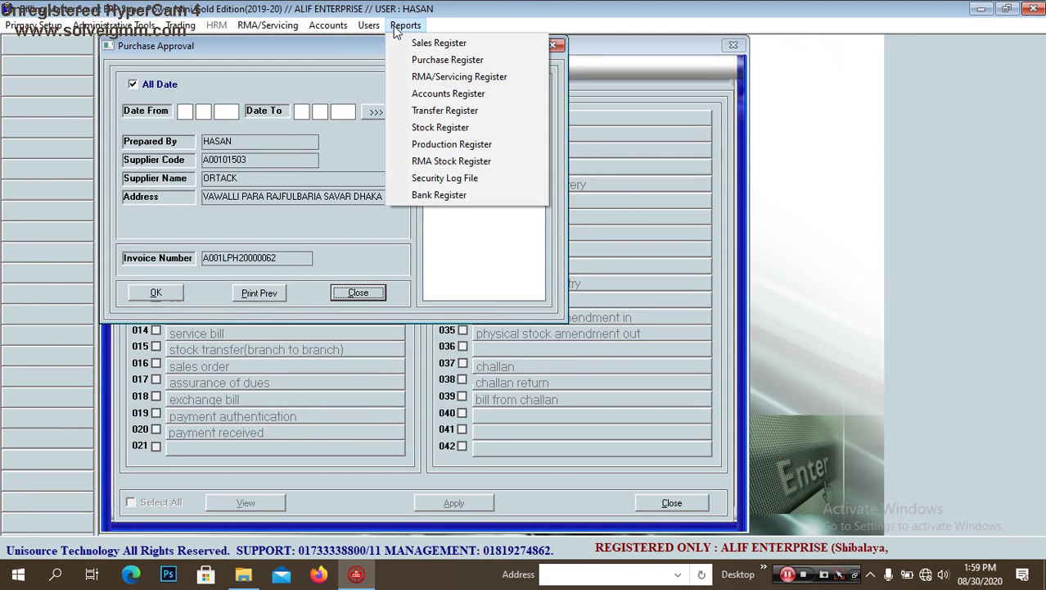
left_click(439, 127)
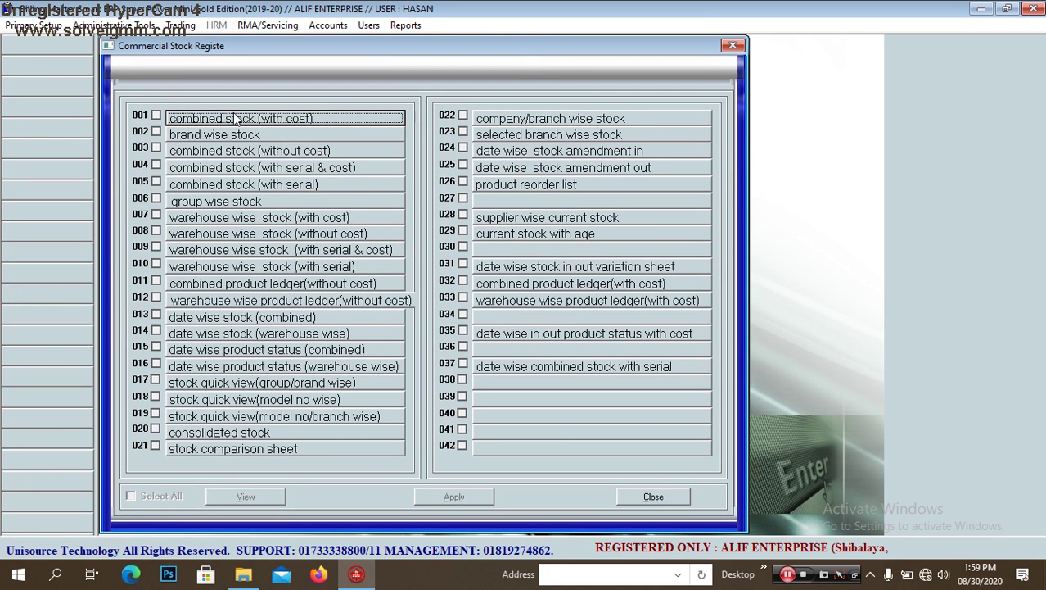
double_click(235, 119)
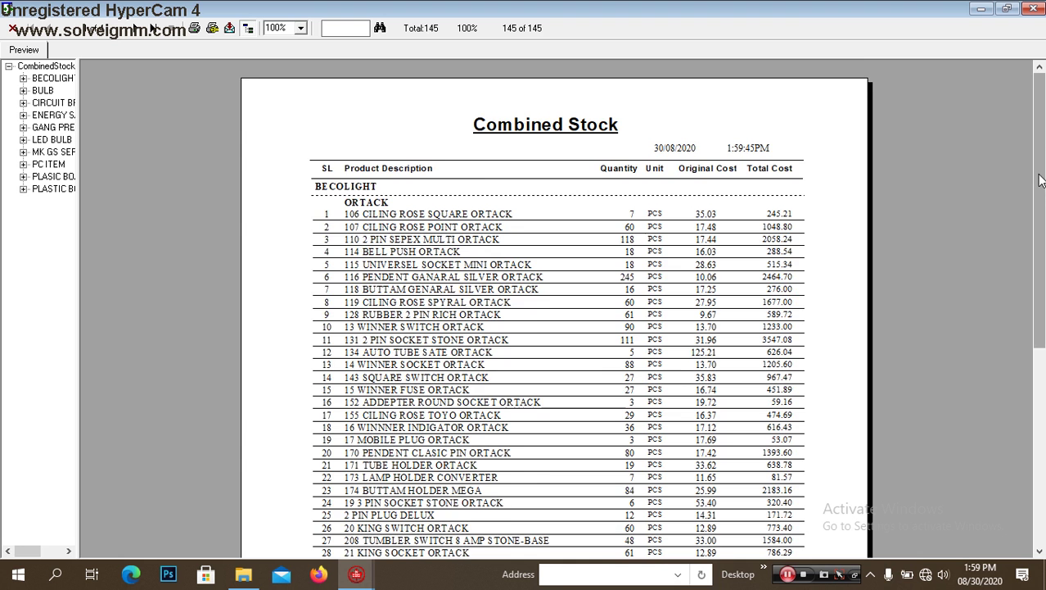
left_click_drag(1040, 182, 1044, 123)
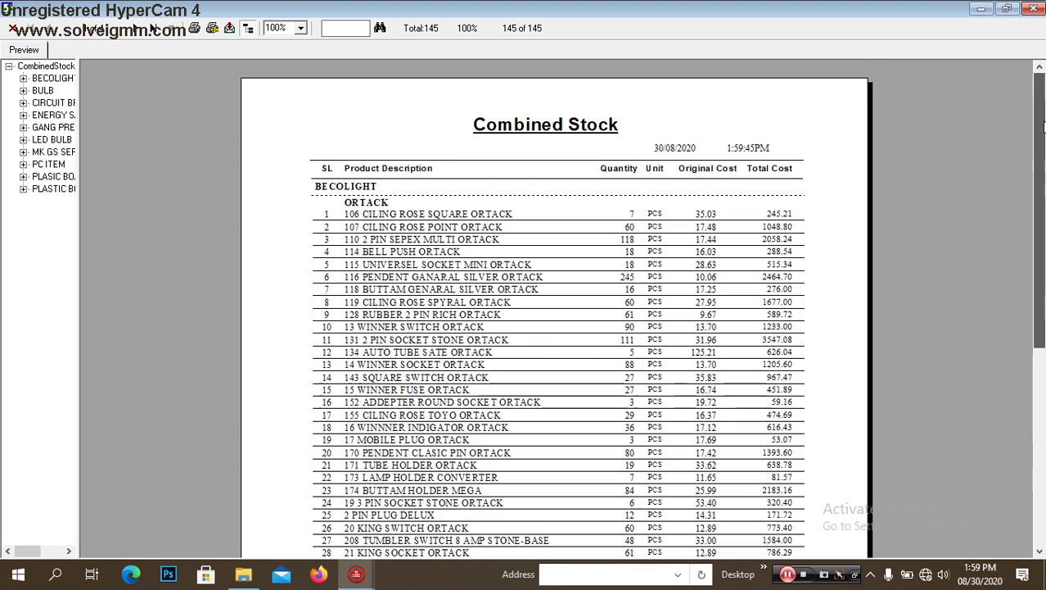
left_click(358, 33)
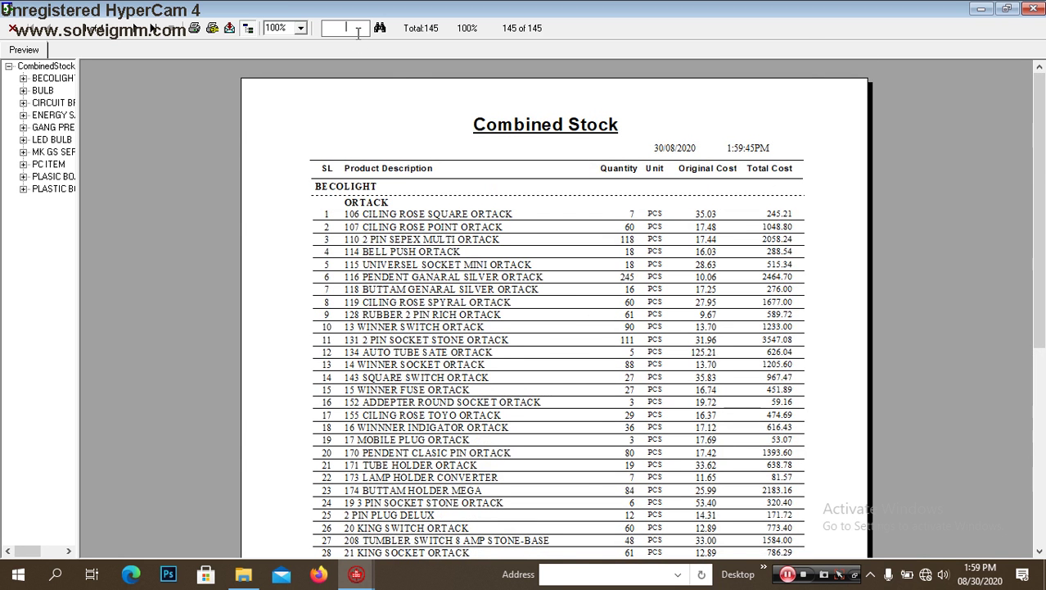
type("sw")
key("Return")
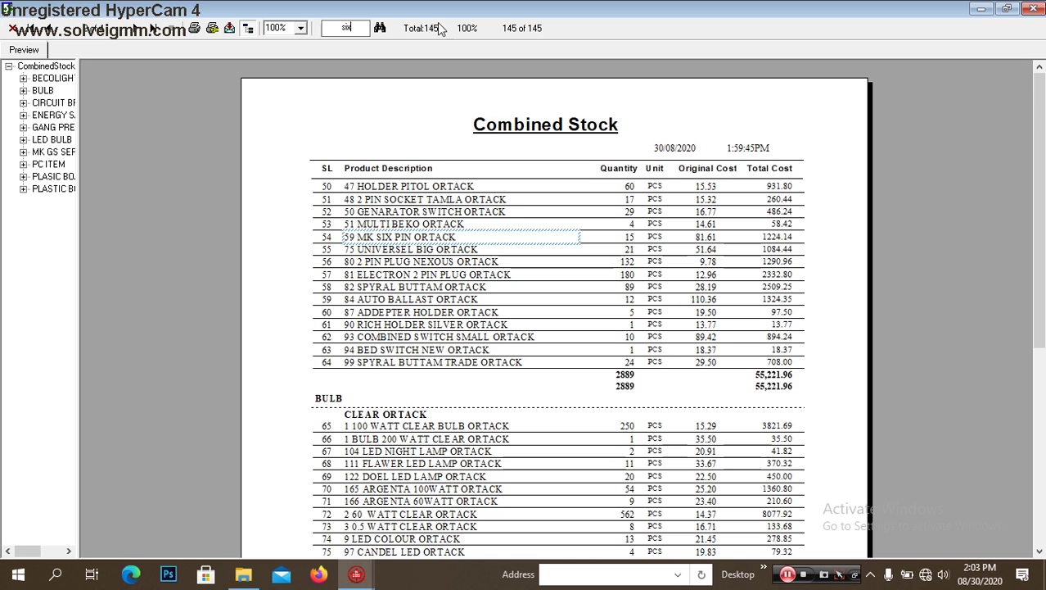
left_click(788, 576)
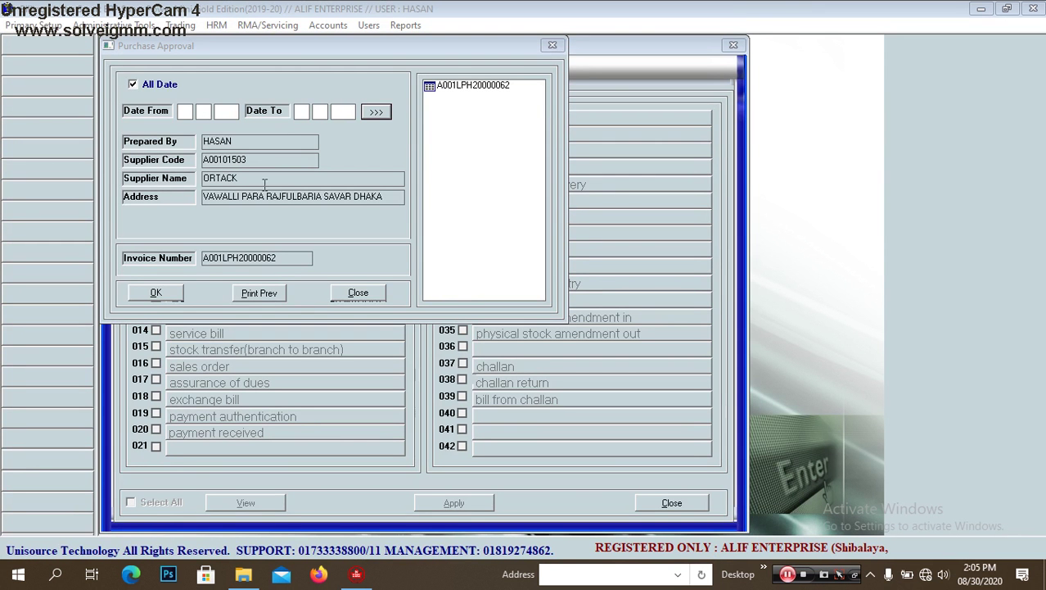
Step: Approve the pending ORTACK purchase, confirm the approval and close the approval windows
left_click(171, 294)
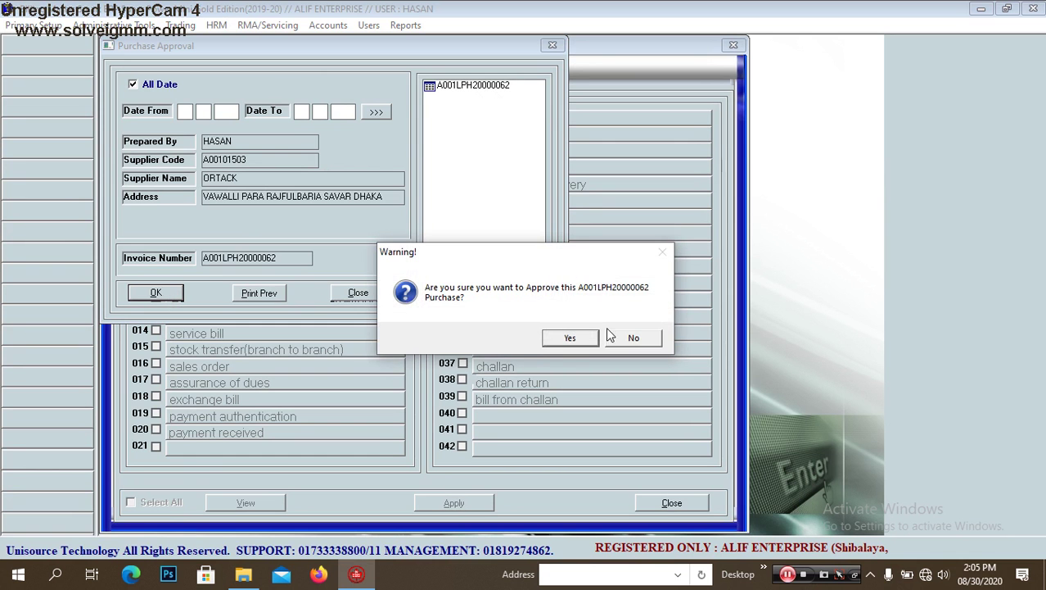
left_click(557, 343)
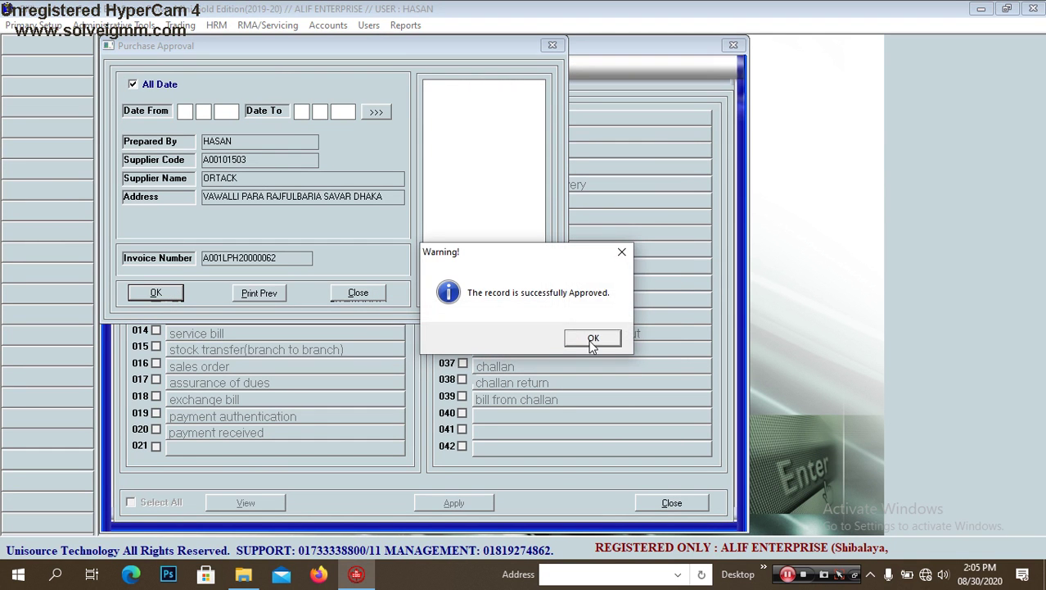
left_click(593, 342)
left_click(358, 294)
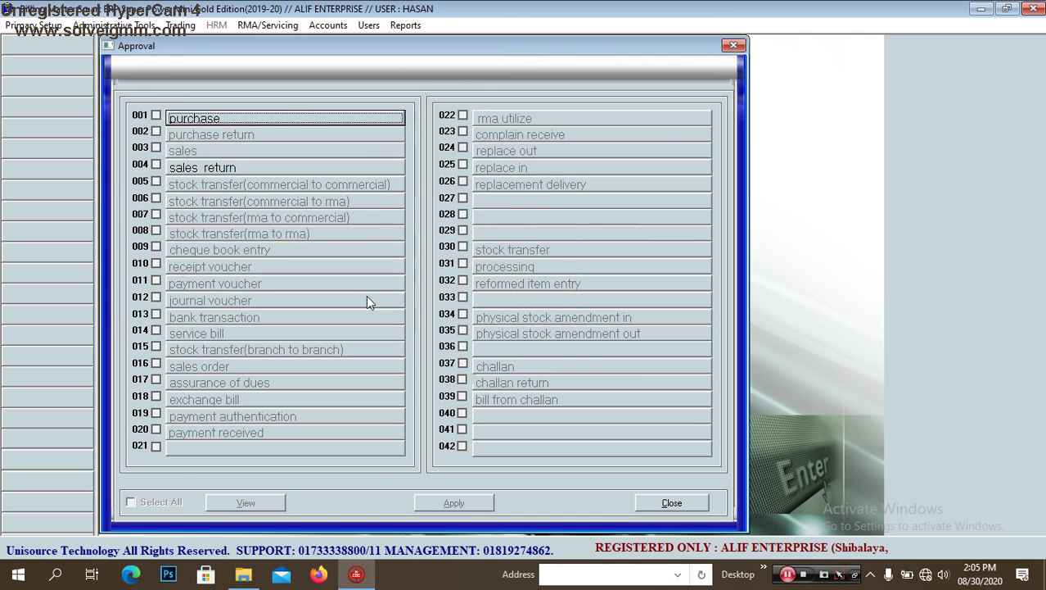
left_click(741, 46)
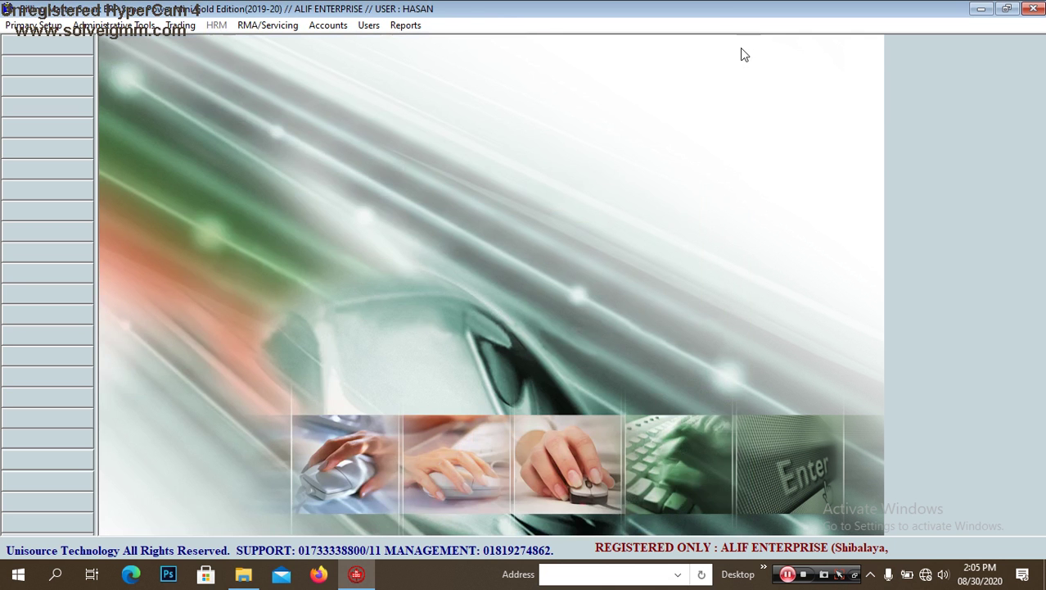
Step: Reopen the combined stock (with cost) report, search it for "150", and close the report and stock register
left_click(419, 27)
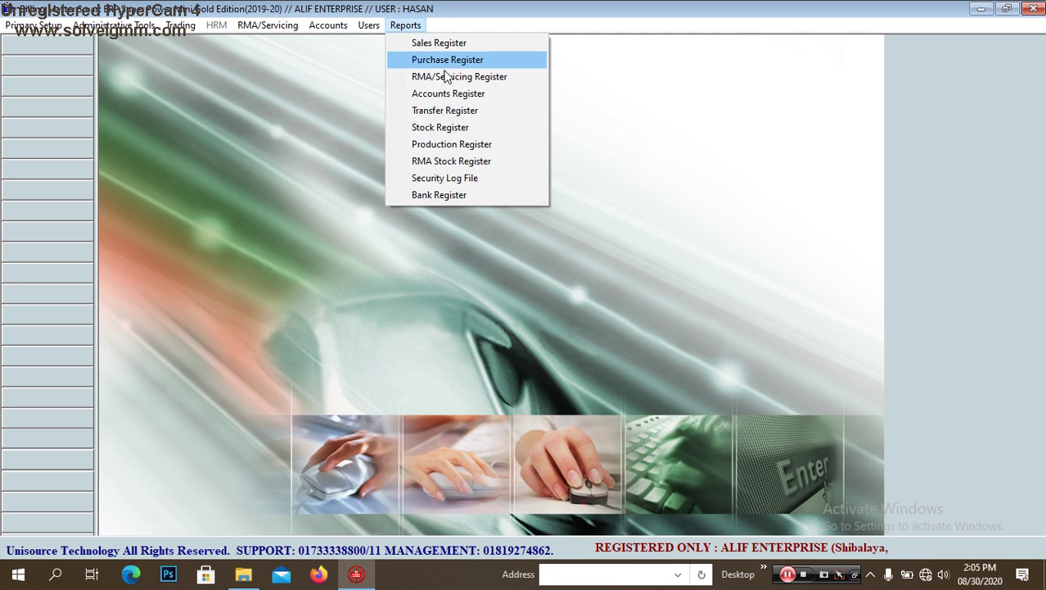
left_click(450, 128)
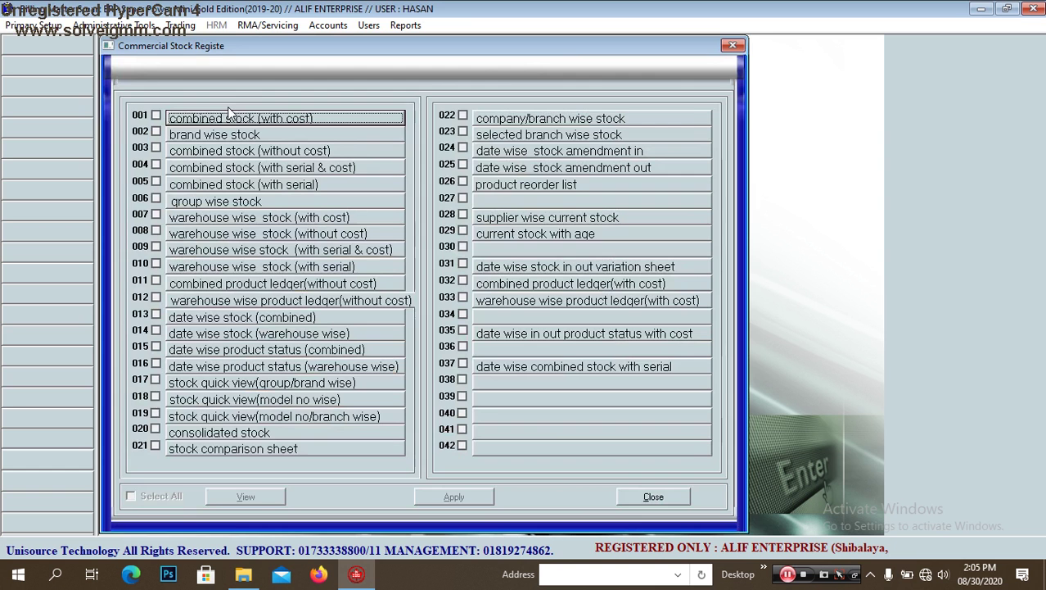
double_click(232, 119)
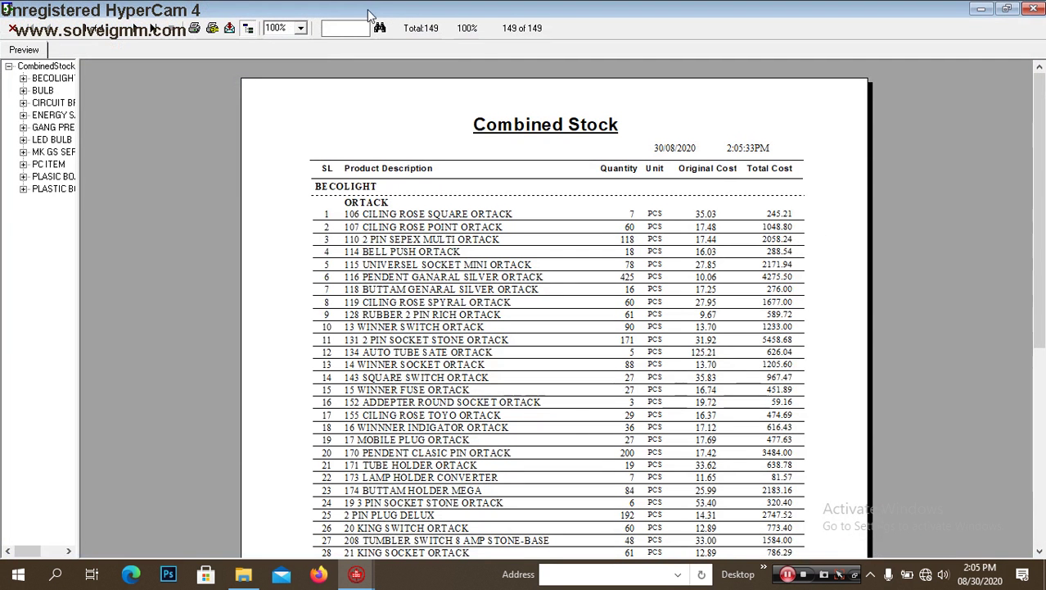
left_click(360, 27)
type("1")
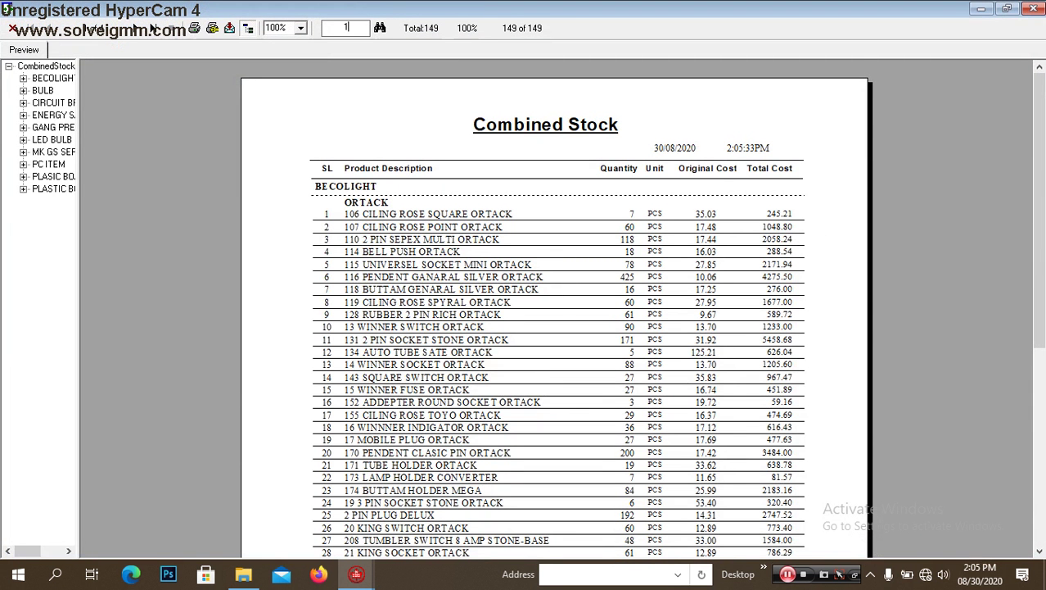
type("50")
key("Return")
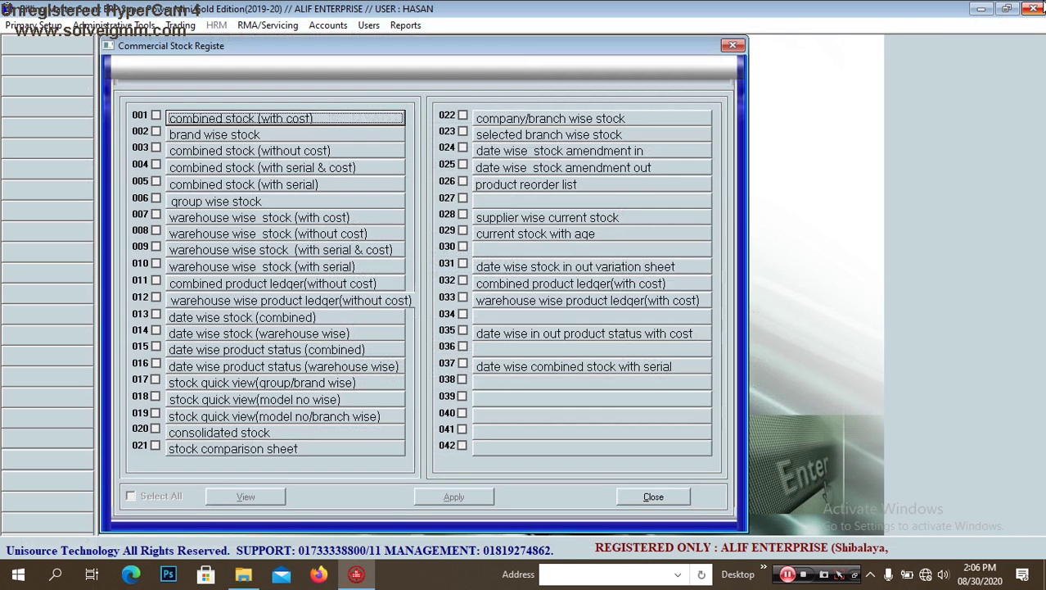
left_click(1034, 8)
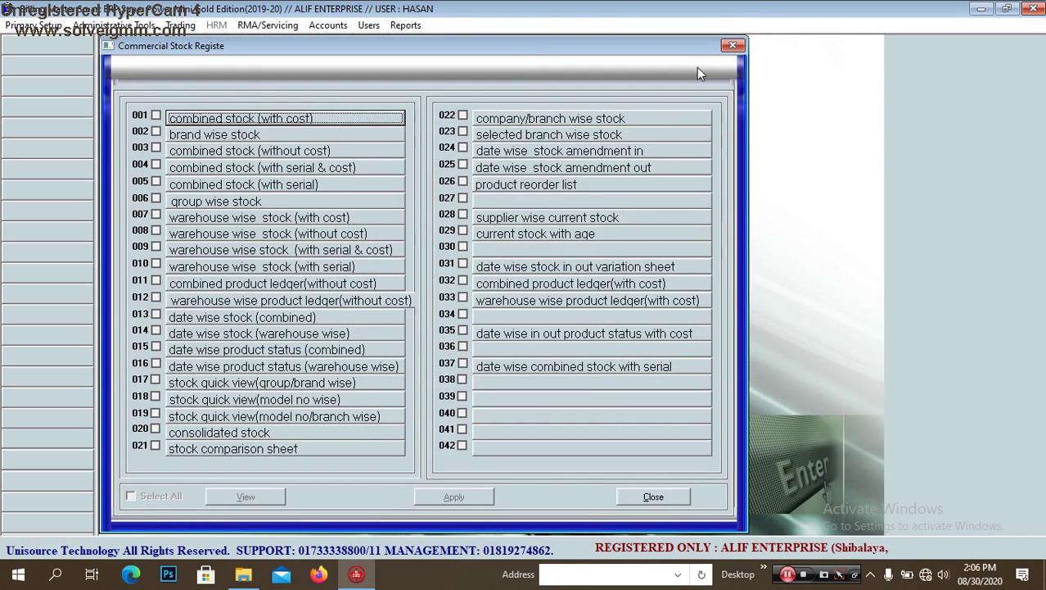
left_click(733, 45)
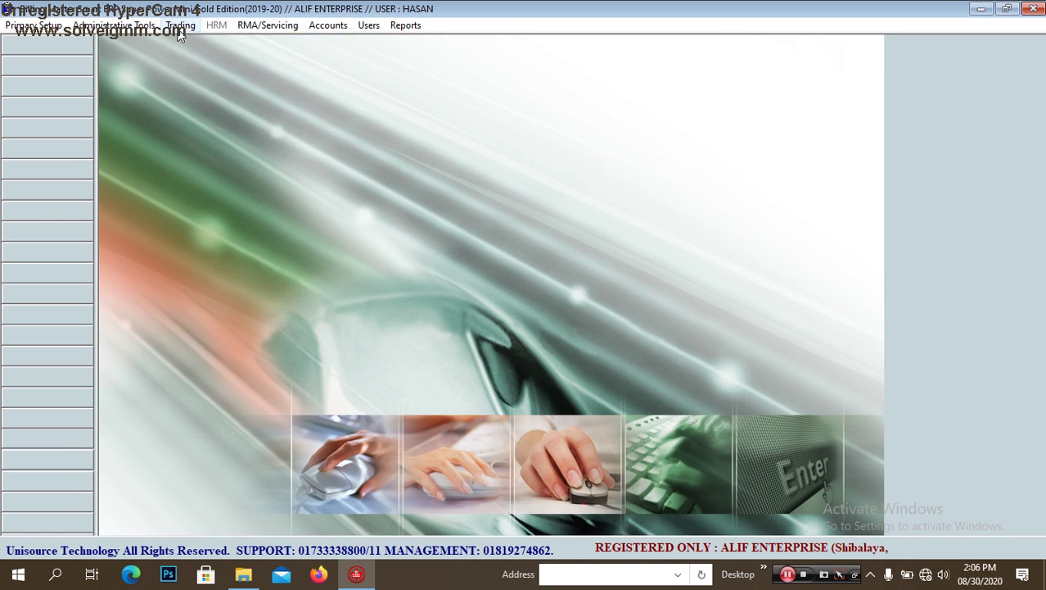
Step: Load the most recent ORTACK purchase invoice in the purchase form to review it, and close the form
left_click(180, 25)
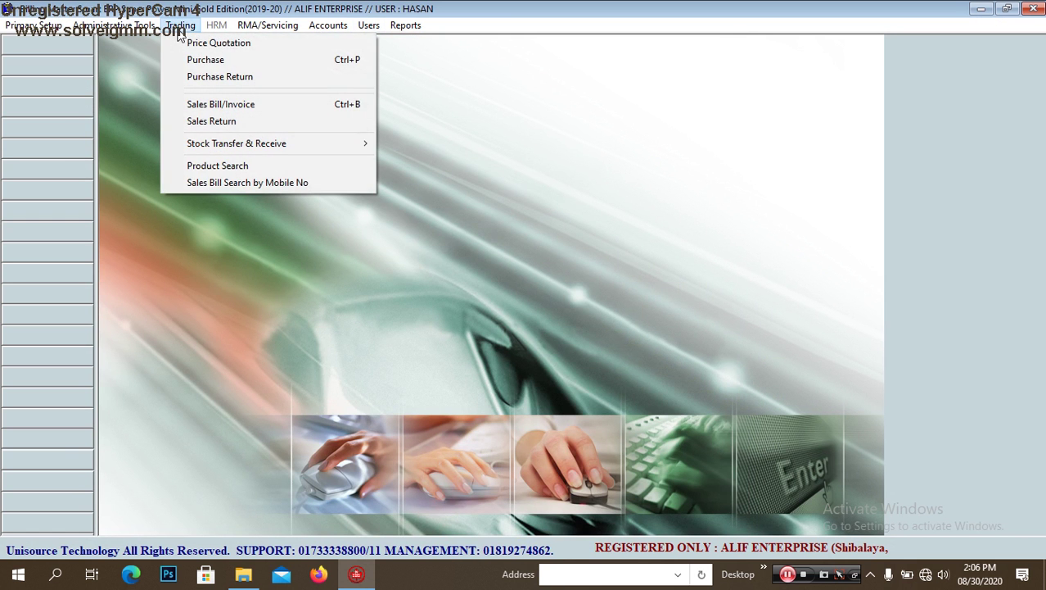
left_click(218, 59)
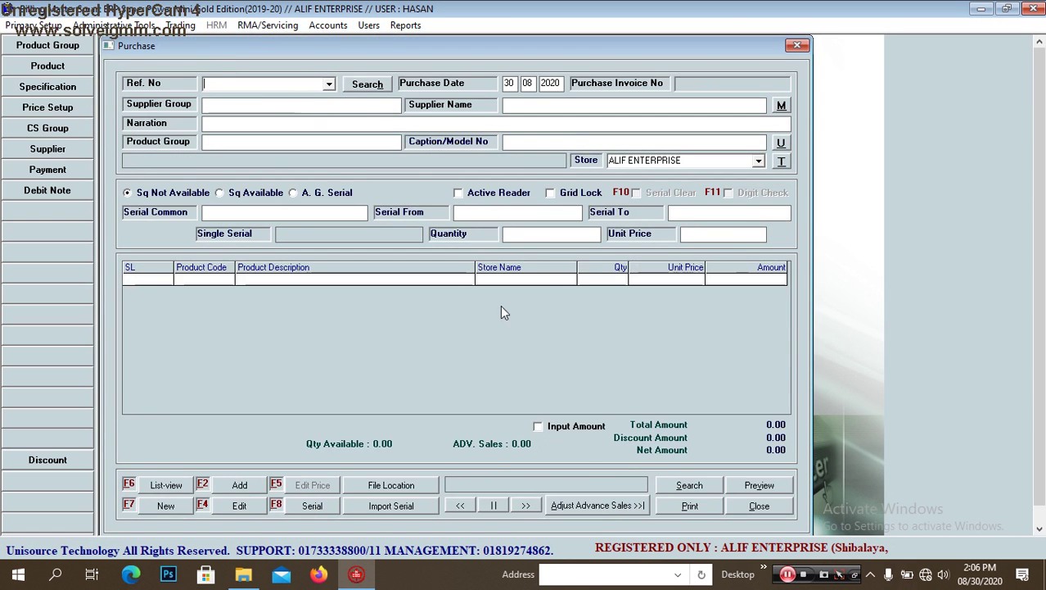
left_click(496, 505)
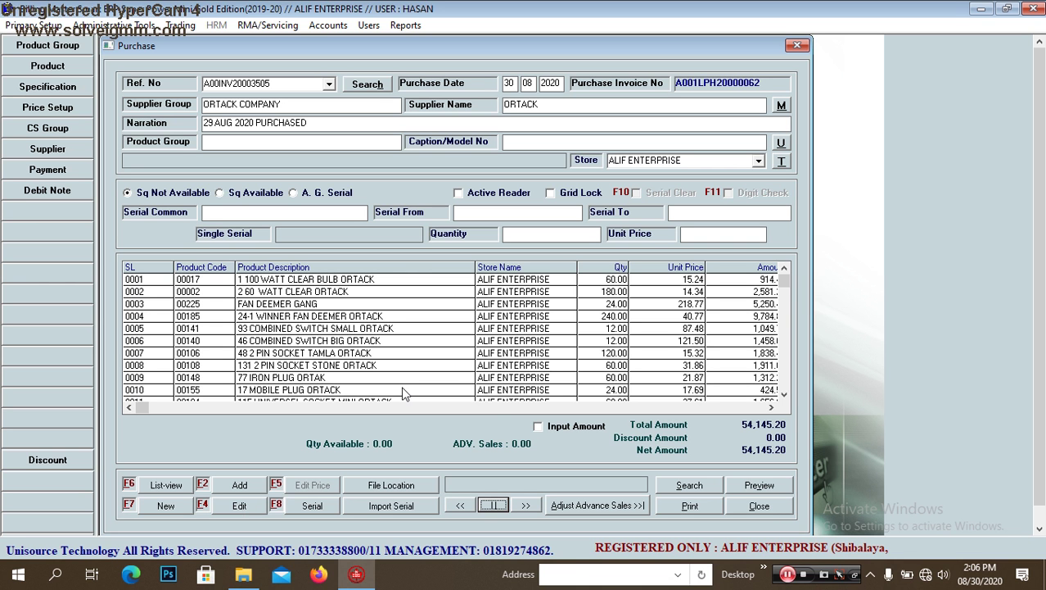
left_click(774, 506)
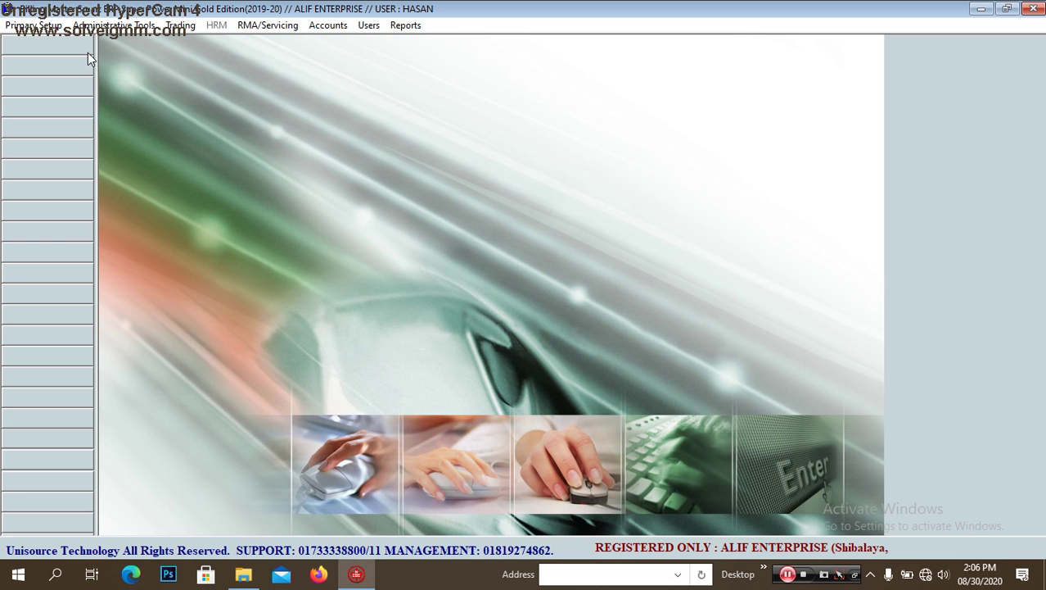
Step: Check the purchase approval list for pending invoices and close the approval windows
left_click(144, 25)
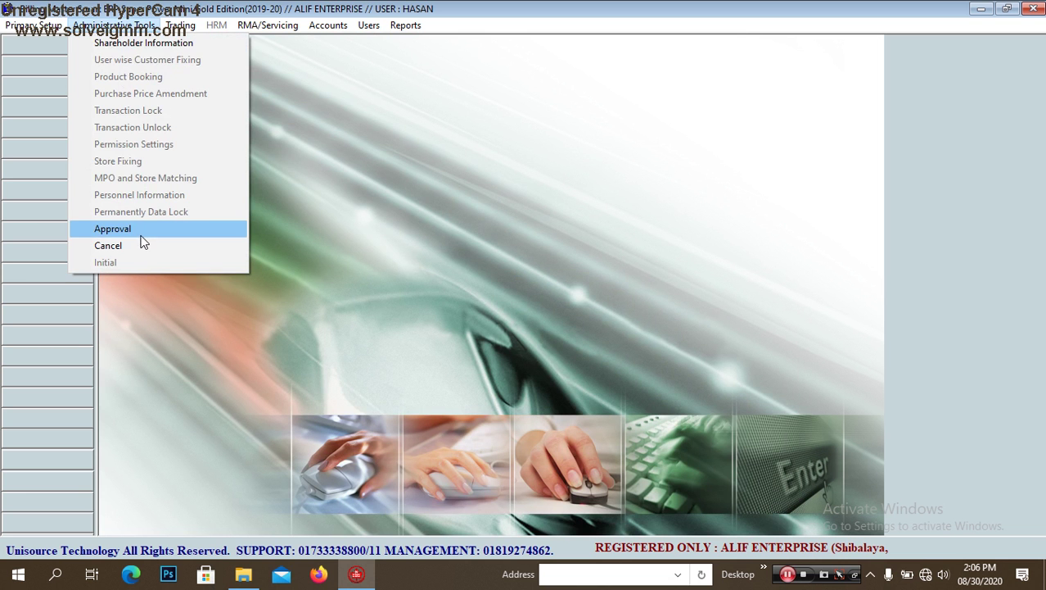
left_click(115, 229)
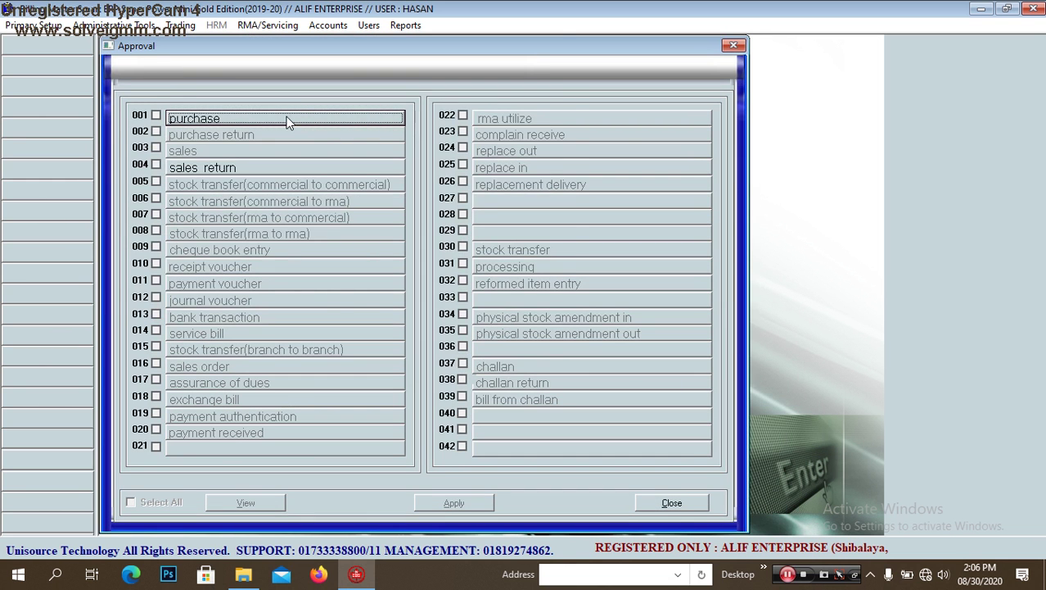
double_click(286, 117)
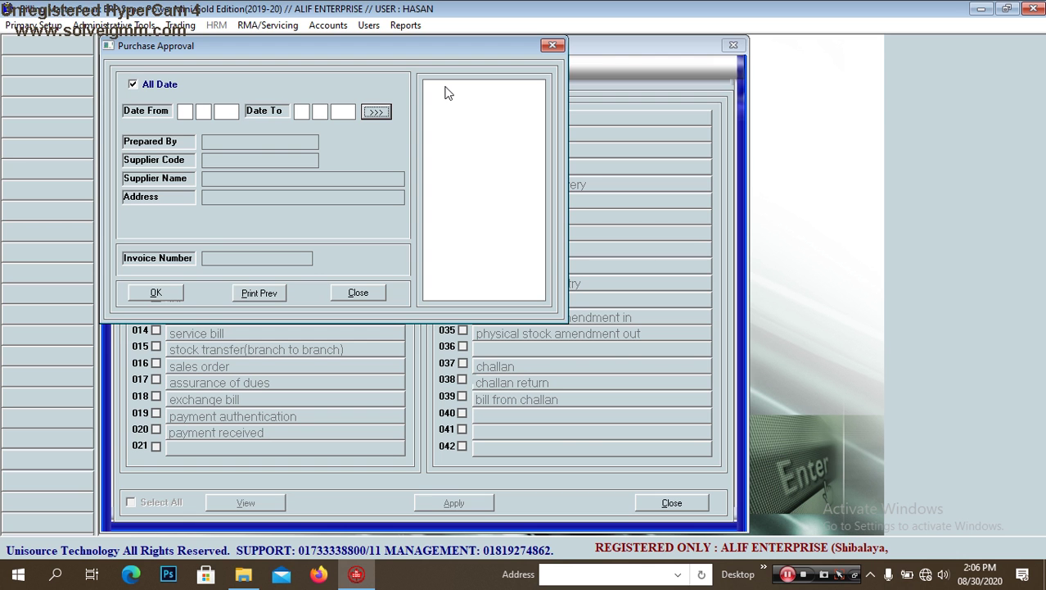
left_click(552, 45)
left_click(733, 46)
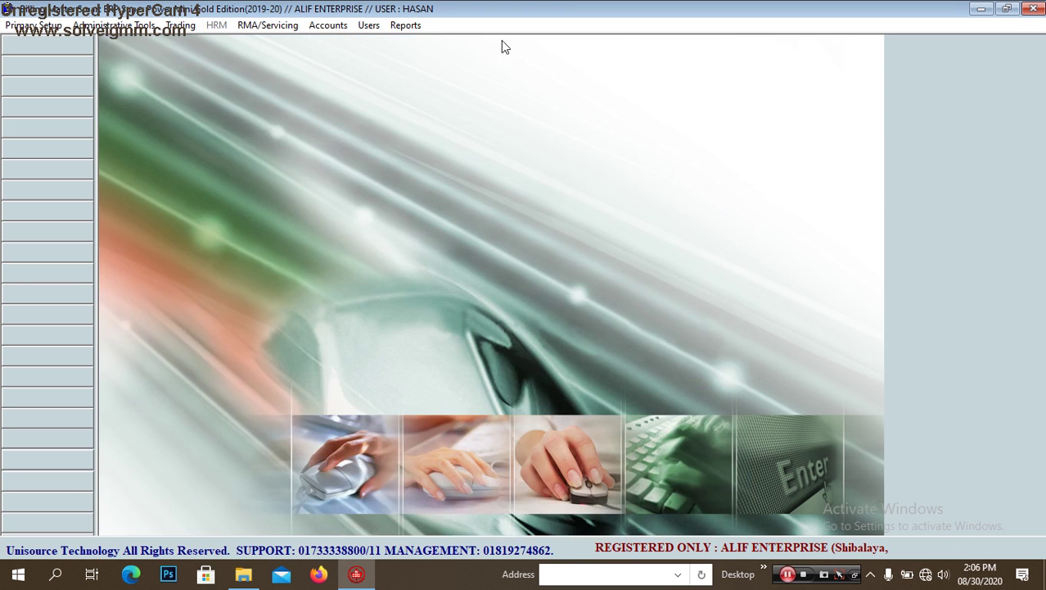
Step: Open a new sales bill and set its customer group to CUSTOMER
left_click(405, 25)
mouse_move(168, 31)
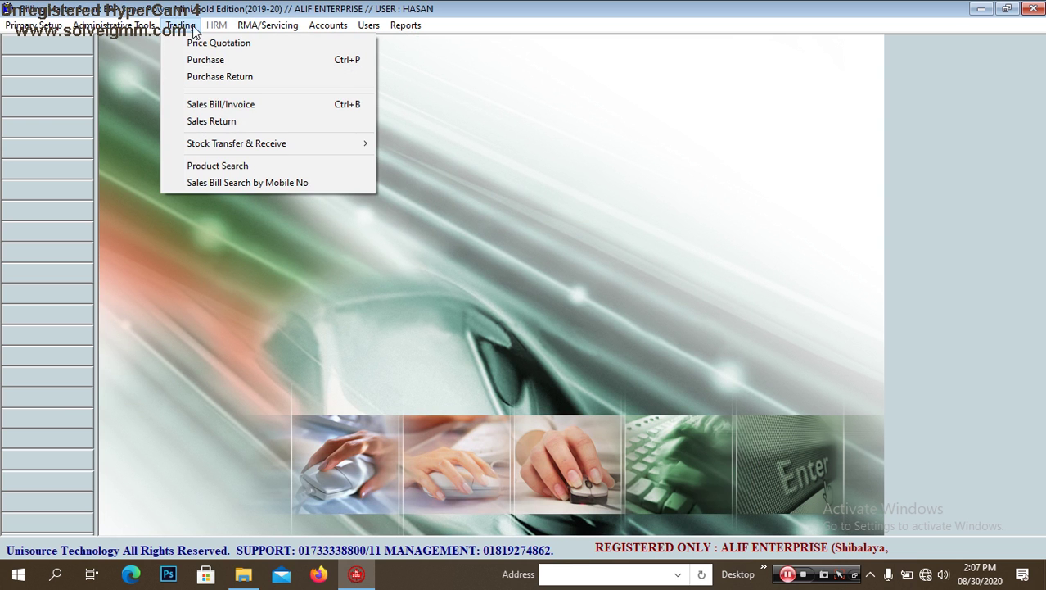
left_click(259, 108)
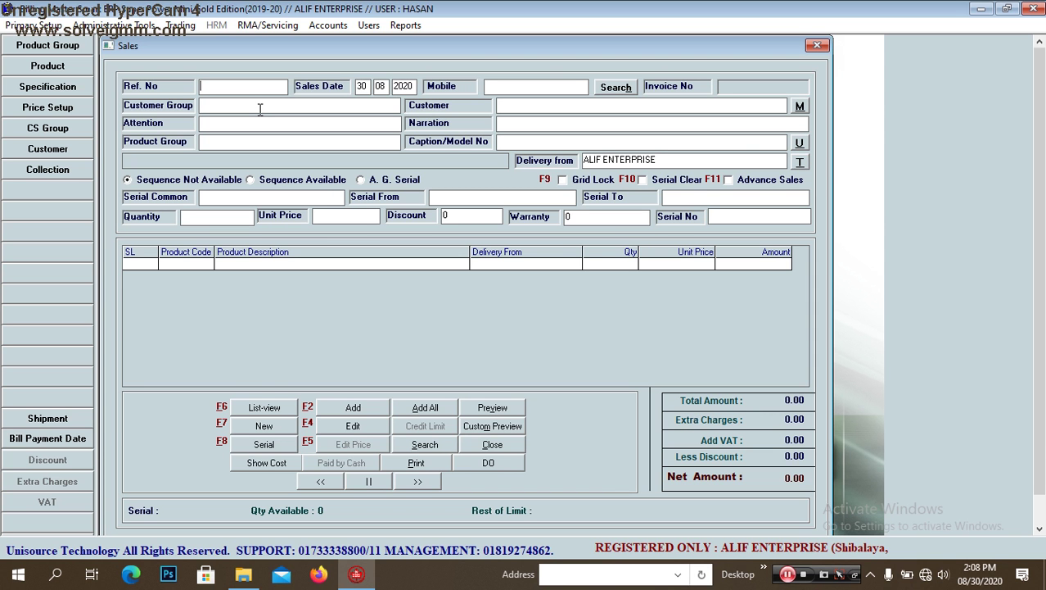
key("Tab")
key("Tab")
key("Tab")
key("Tab")
key("Down")
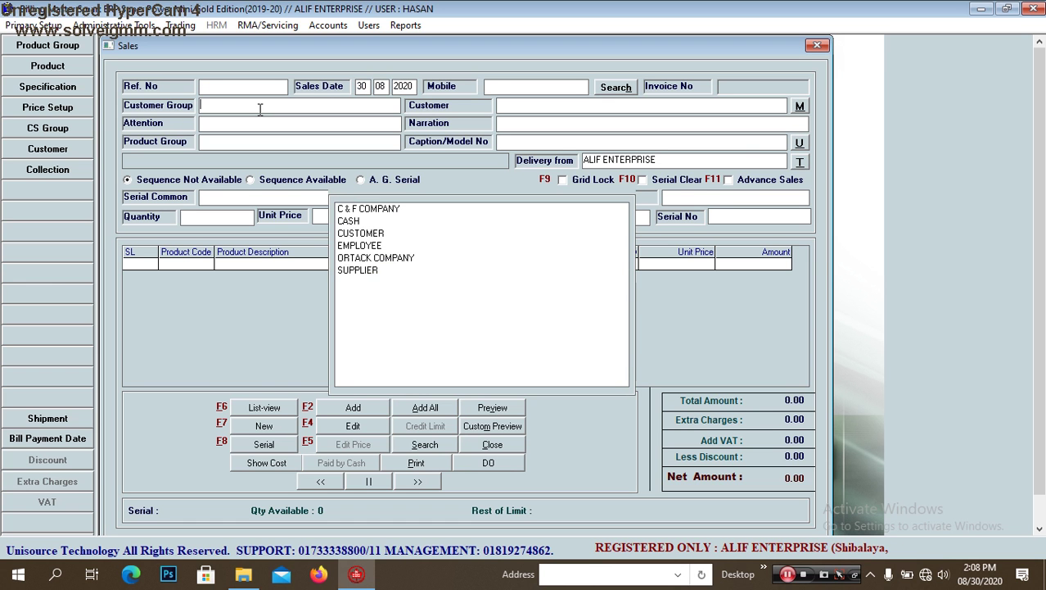
key("Down")
key("Down")
key("Down")
key("Return")
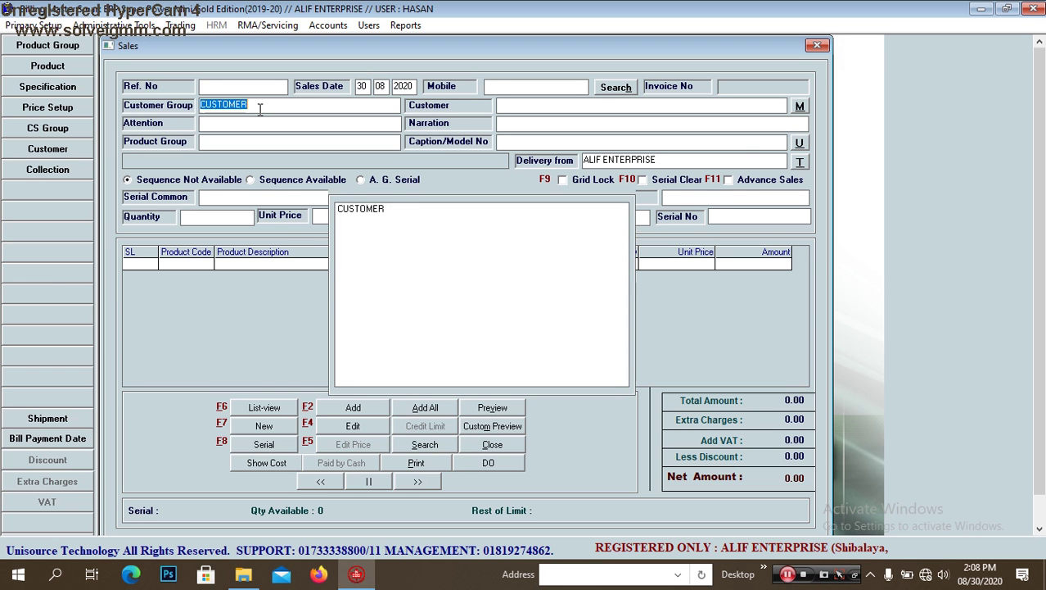
Step: Choose the first listed delivery customer as the bill's customer
key("Return")
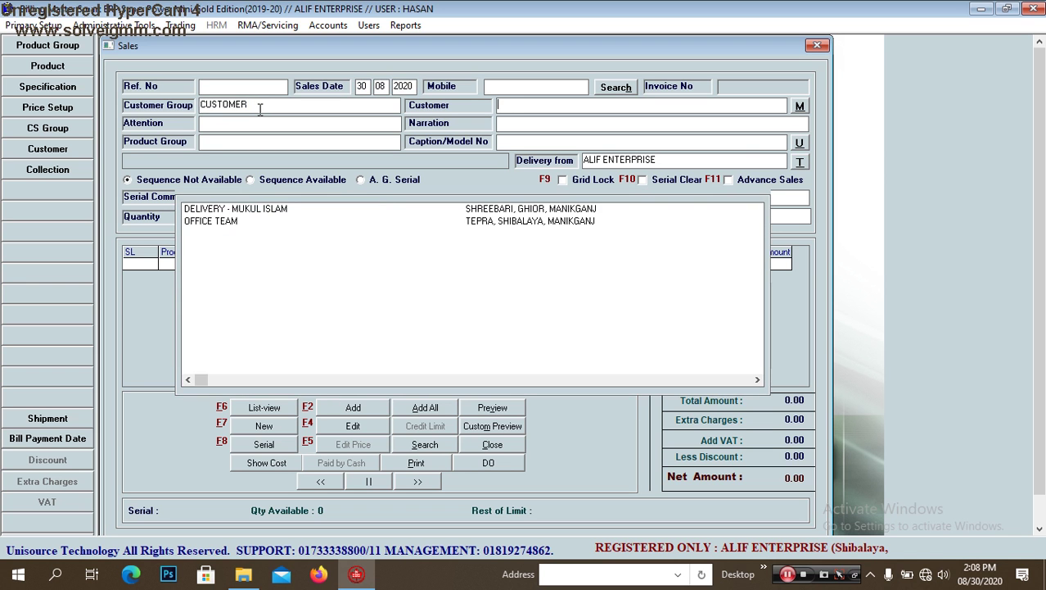
key("Down")
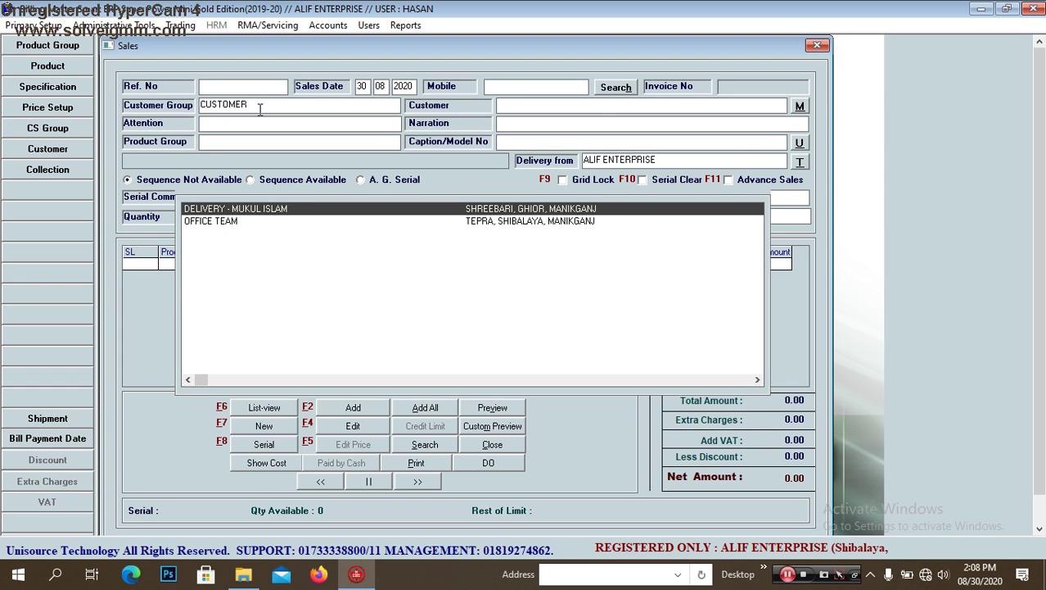
key("Return")
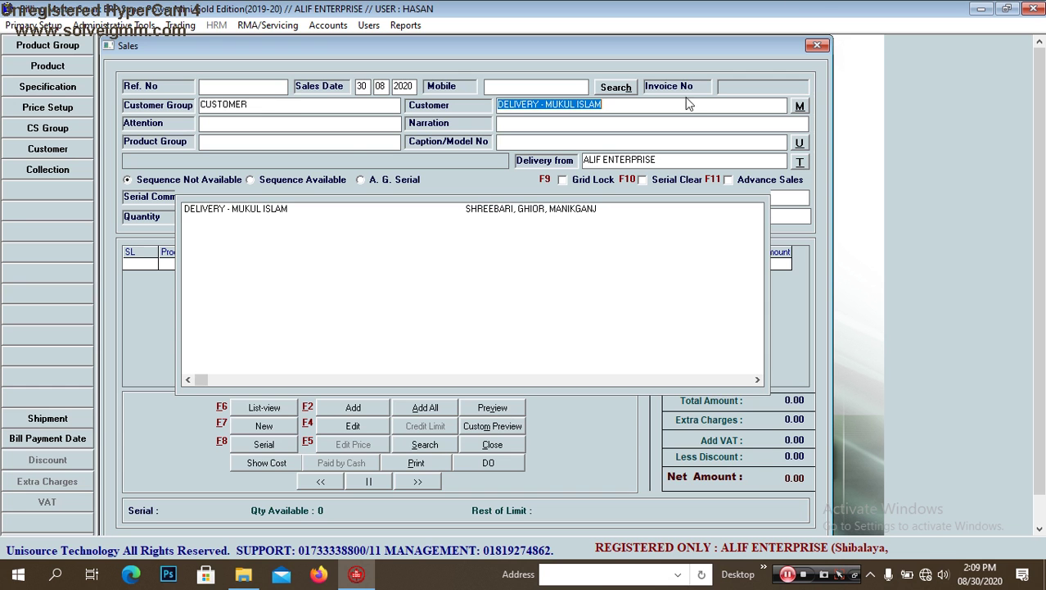
Step: Open the customer information form from the sales bill, list the CUSTOMER group's customers, and close the form
left_click(800, 107)
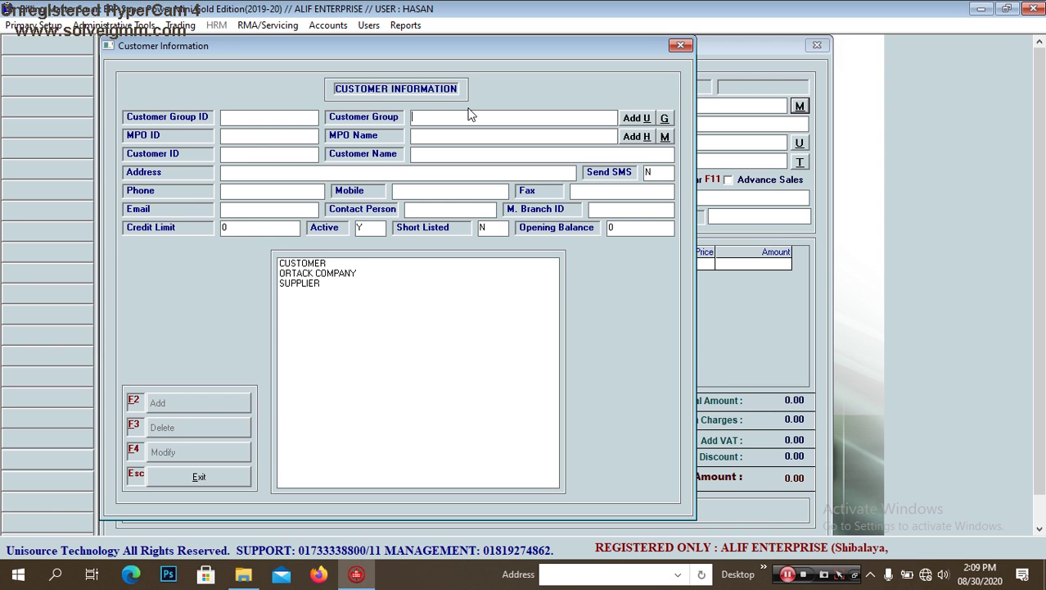
key("Down")
key("Return")
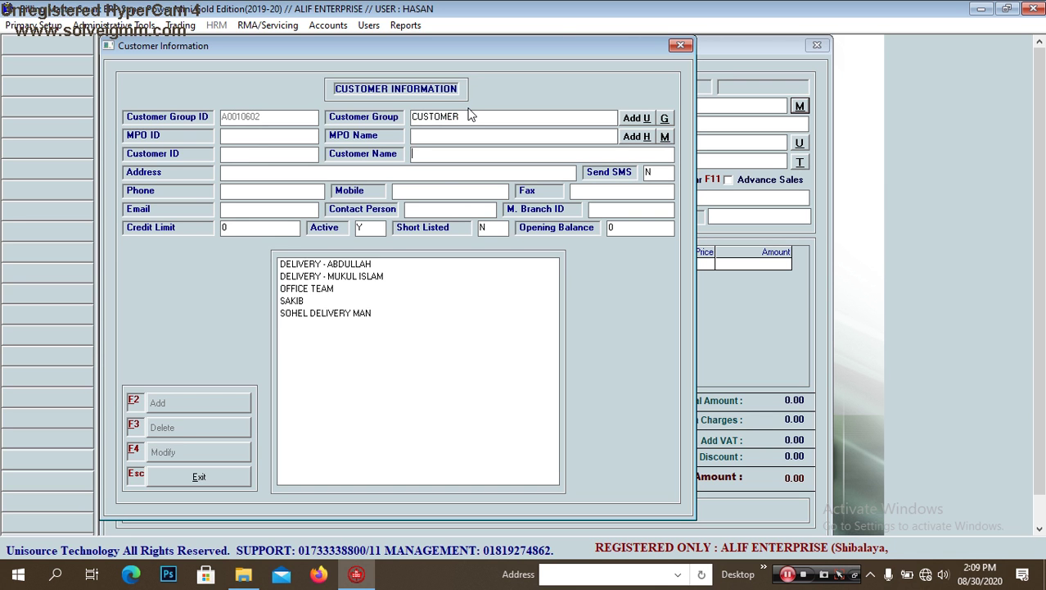
key("Down")
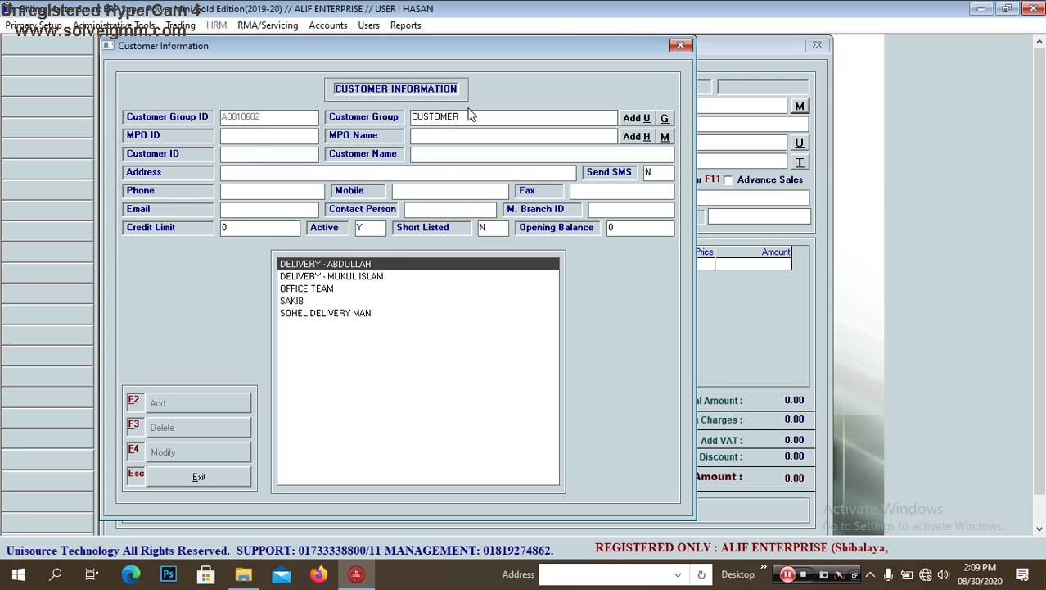
left_click(681, 46)
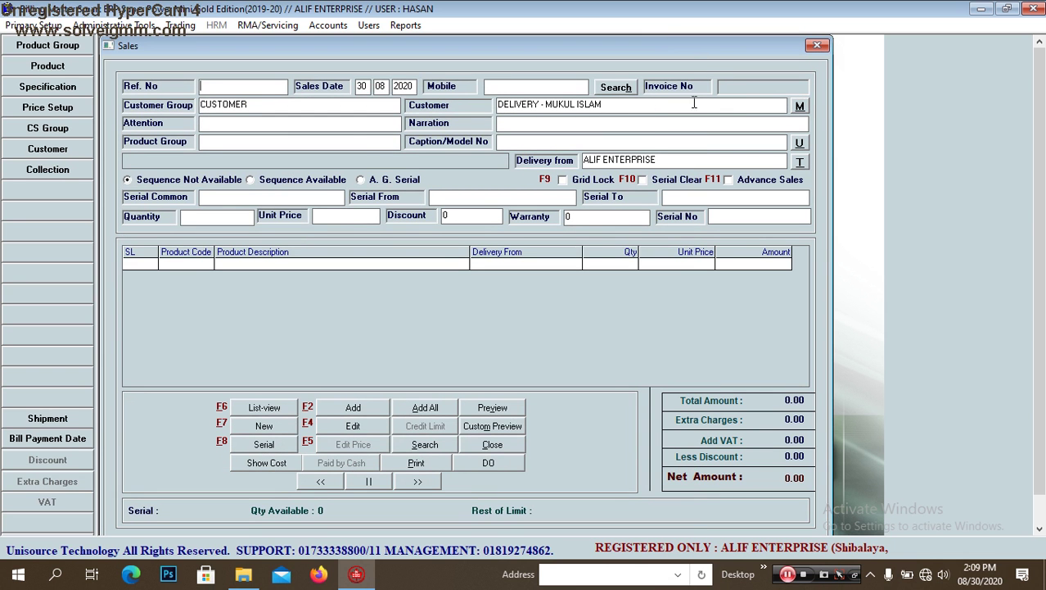
Step: Reopen the customer information form and load the bill's delivery customer record from the CUSTOMER group
left_click(800, 106)
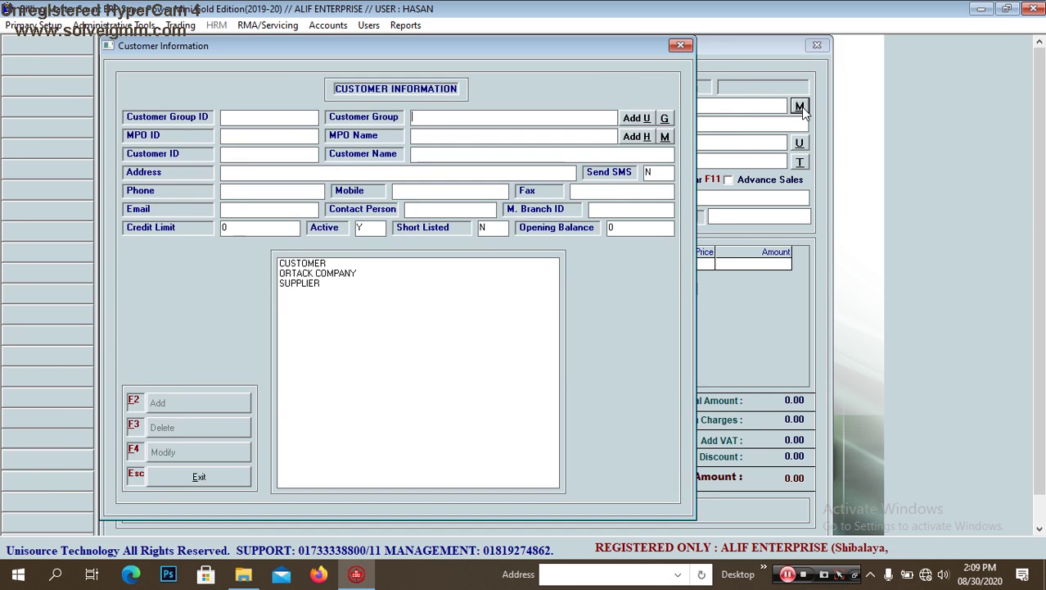
key("Down")
key("Down")
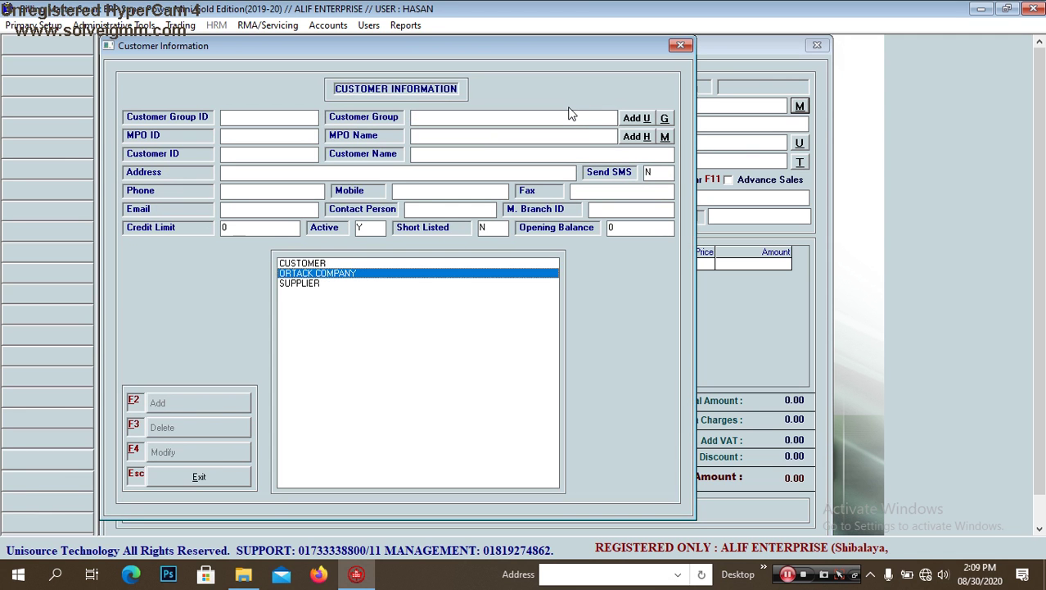
key("Up")
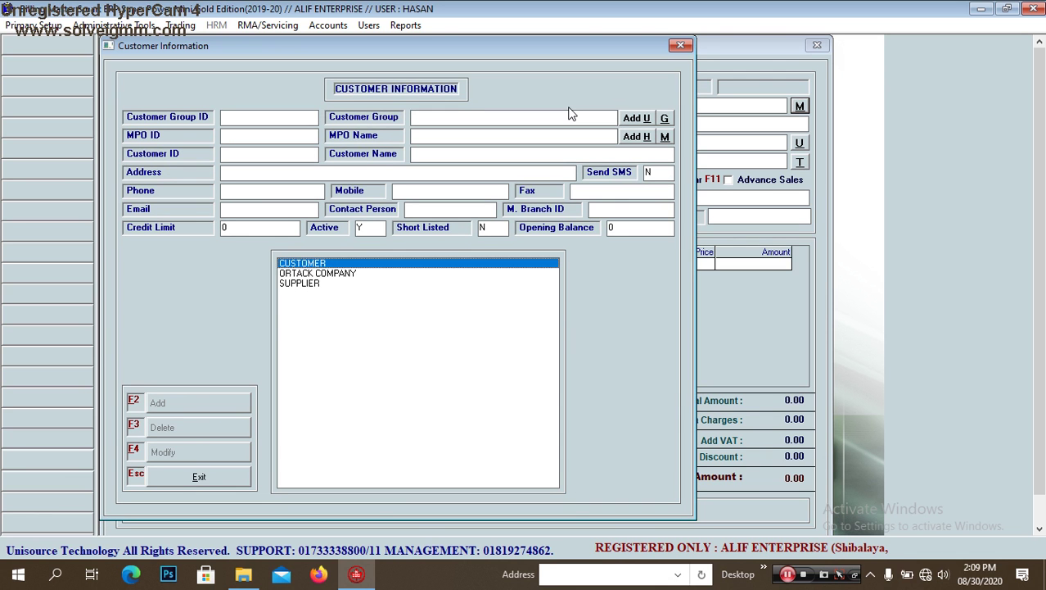
key("Return")
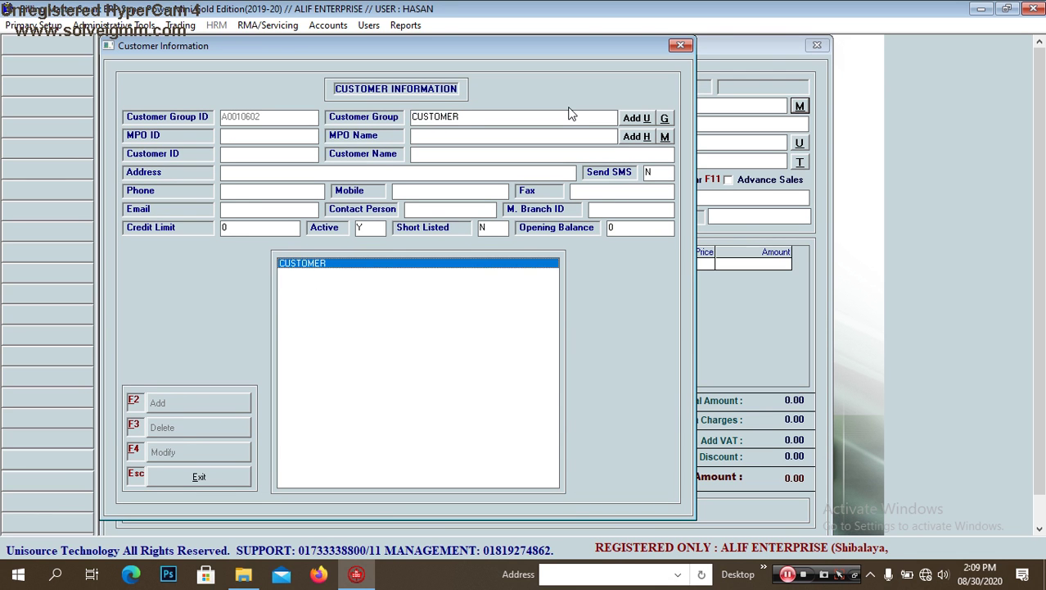
key("Return")
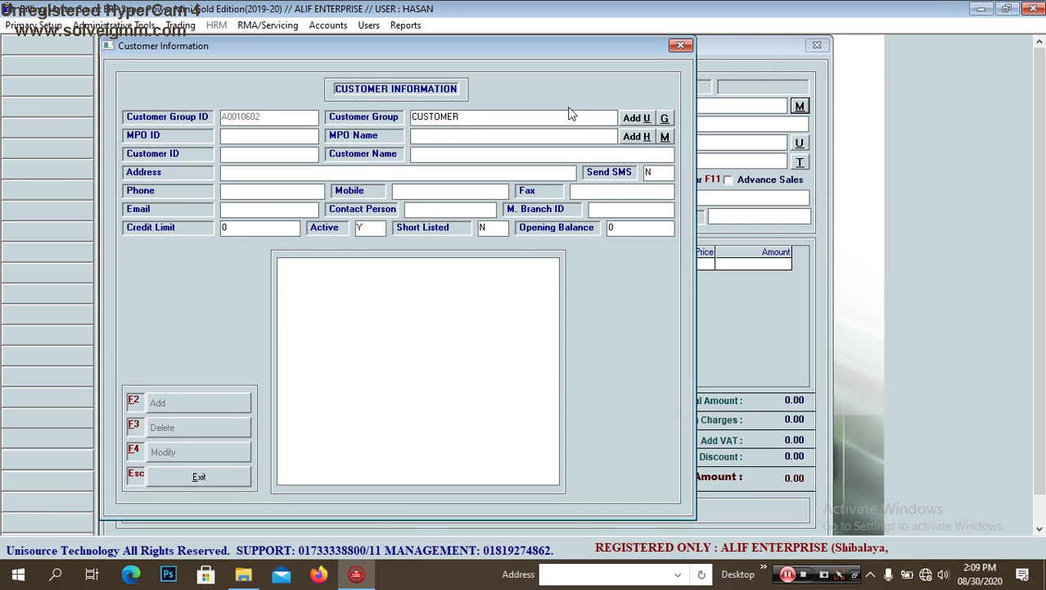
key("Return")
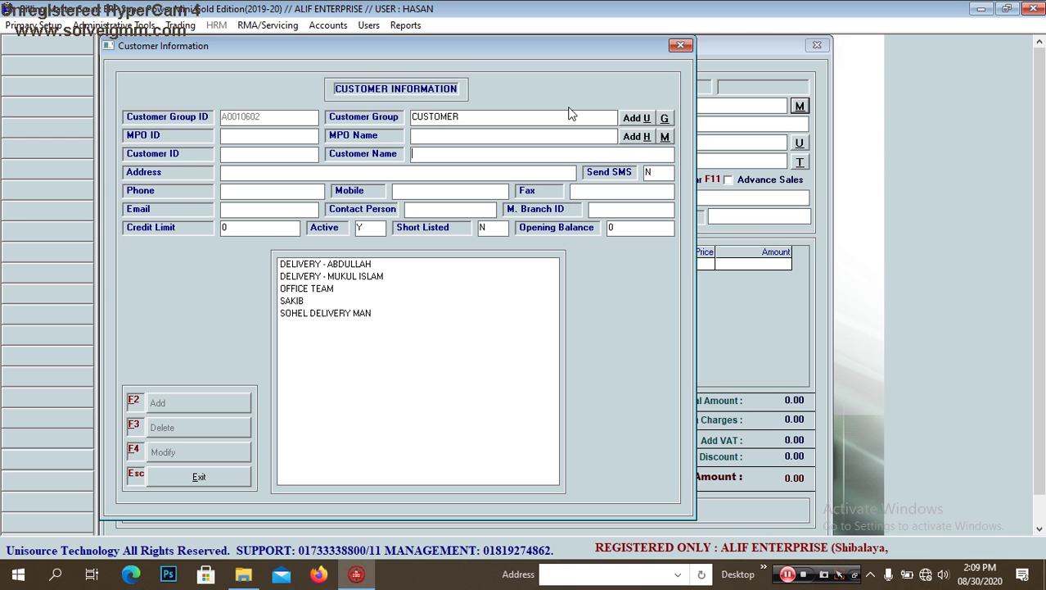
key("Down")
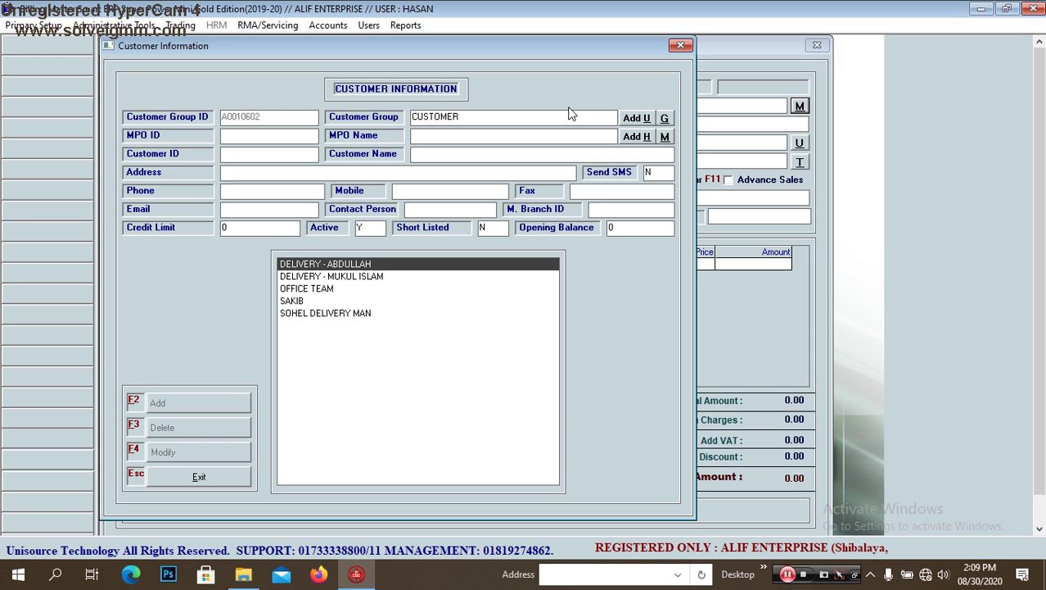
key("Down")
key("Down")
key("Down")
key("Down")
key("Up")
key("Up")
key("Up")
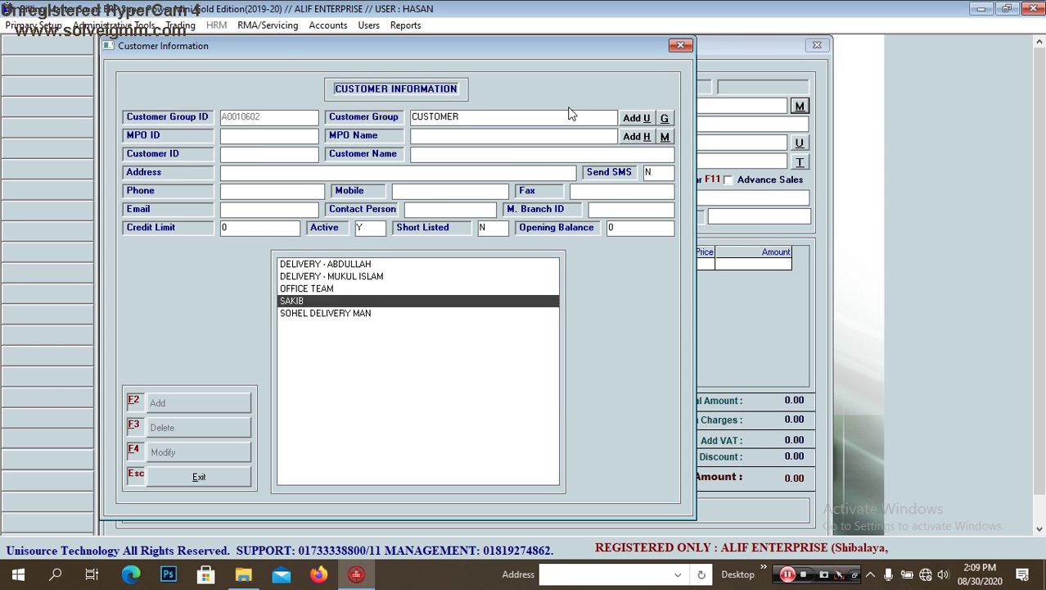
key("Return")
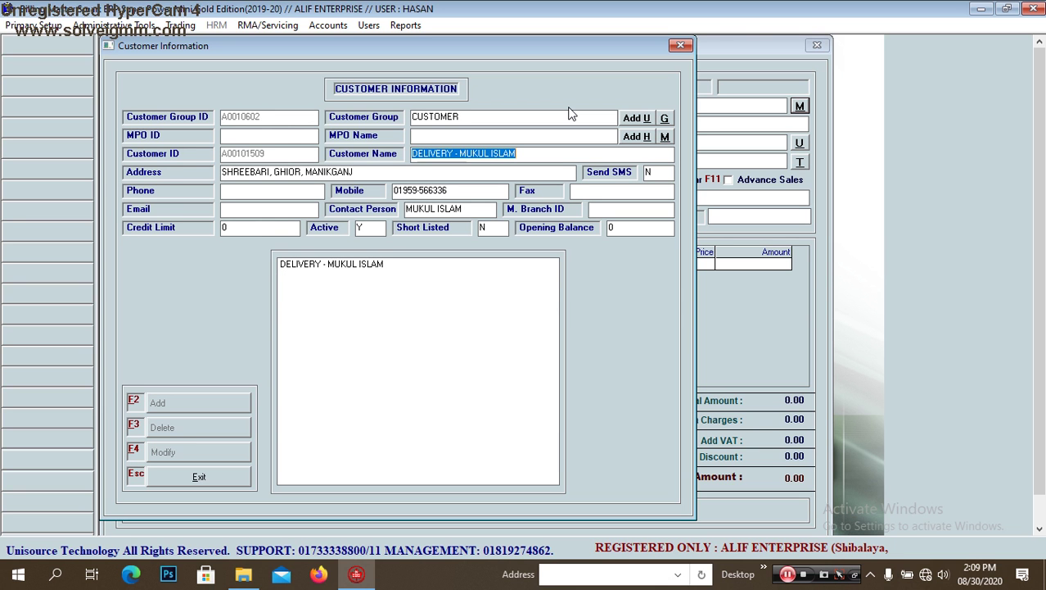
Step: Try removing the "DELIVERY - " prefix from the customer's name and exit the customer record without saving
left_click(460, 154)
key("BackSpace")
key("BackSpace")
key("BackSpace")
key("BackSpace")
key("BackSpace")
key("BackSpace")
key("BackSpace")
key("BackSpace")
key("BackSpace")
key("BackSpace")
key("BackSpace")
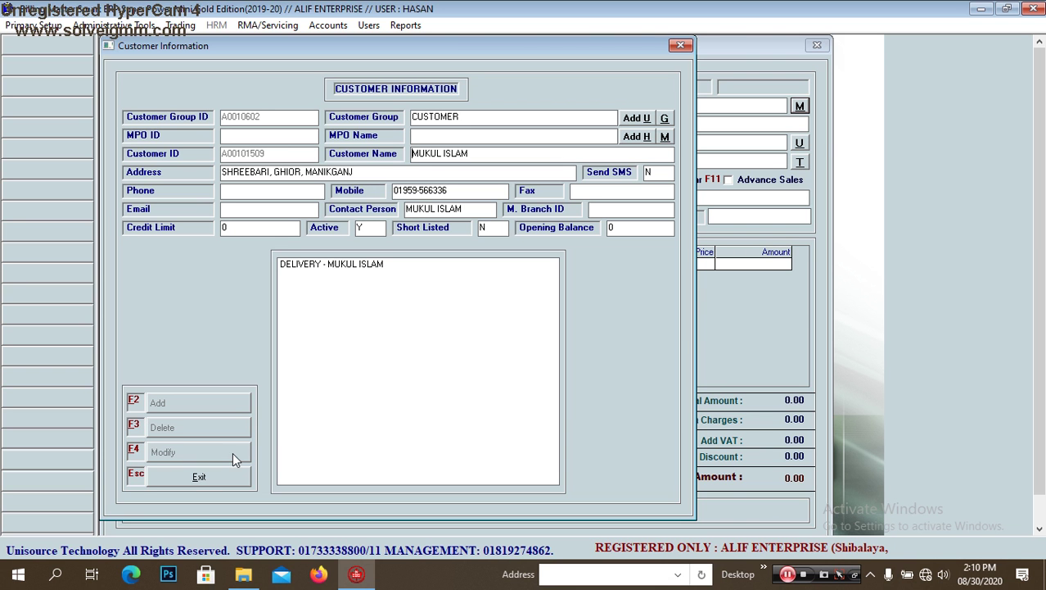
left_click(199, 476)
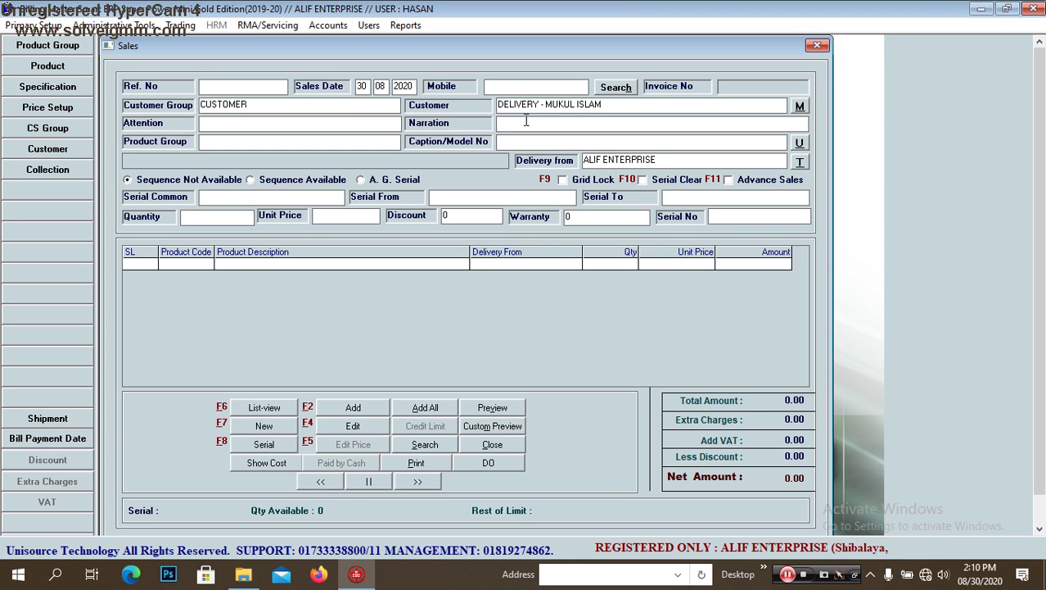
Step: Fill in the sales bill's attention field with the contact's first name and the narration with a person's name and locality
key("shift+Tab")
type("mukul")
type("jahan")
type("rie")
key("BackSpace")
key("BackSpace")
key("BackSpace")
type("gir")
type("(Shatghor)")
key("Return")
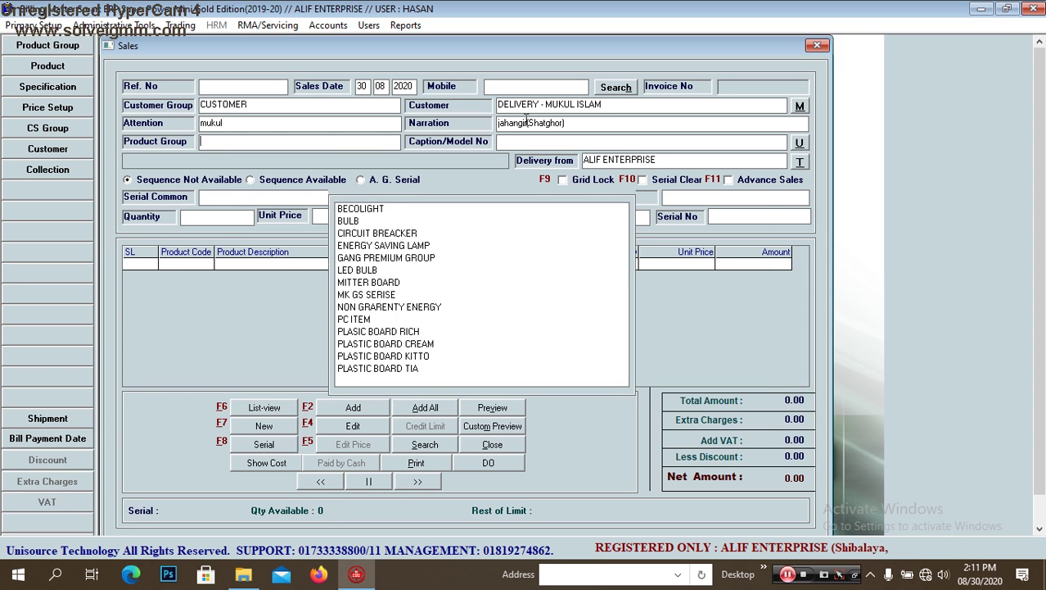
Step: Select the product 2 60 WATT CLEAR ORTACK for the first bill line, delivered from ALIF ENTERPRISE
key("Return")
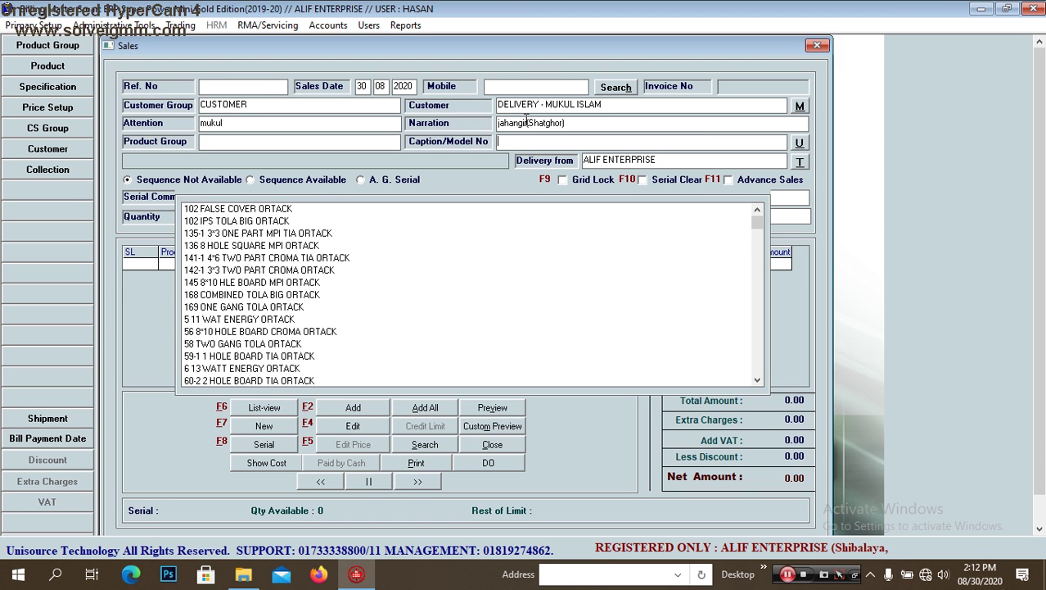
type("60")
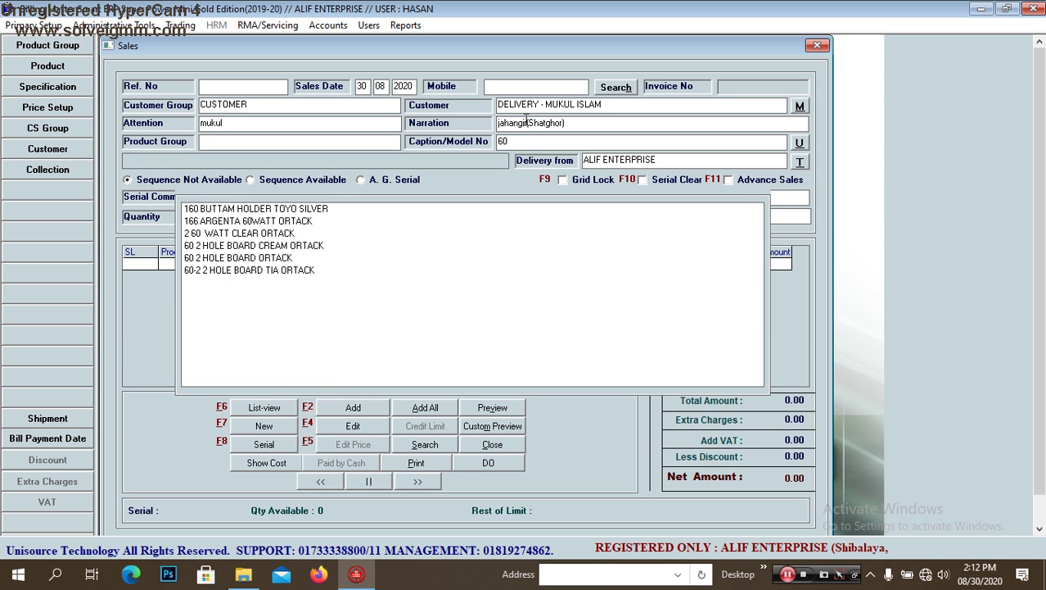
key("Down")
key("Down")
key("Down")
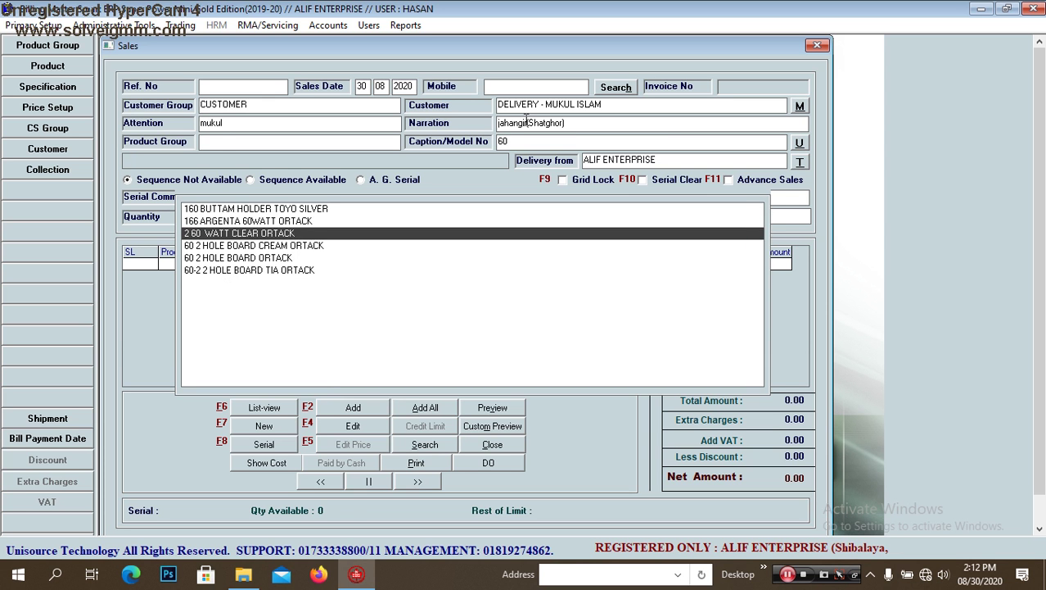
key("Return")
key("Return")
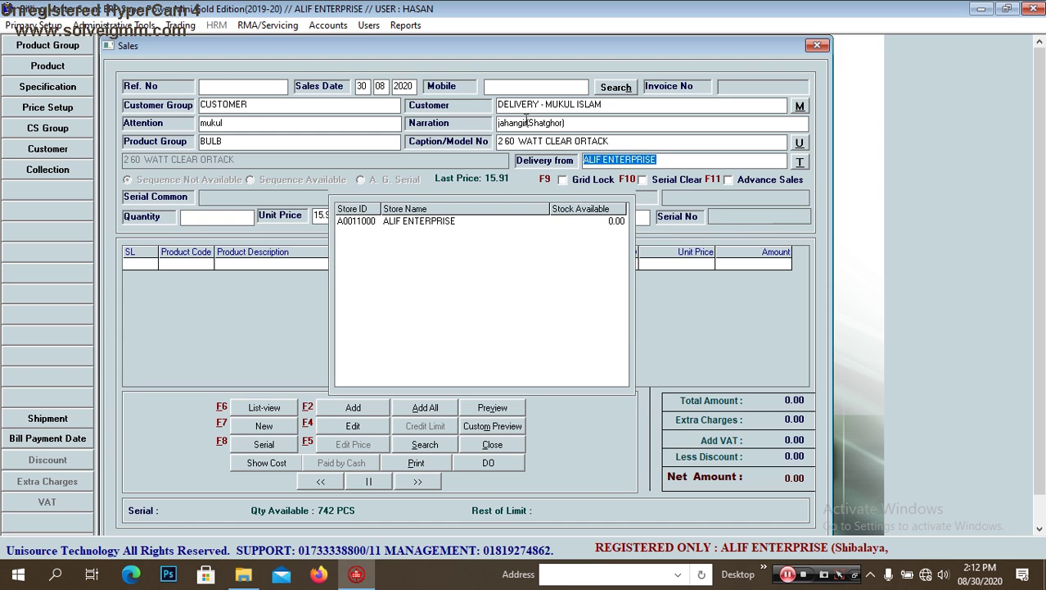
key("Return")
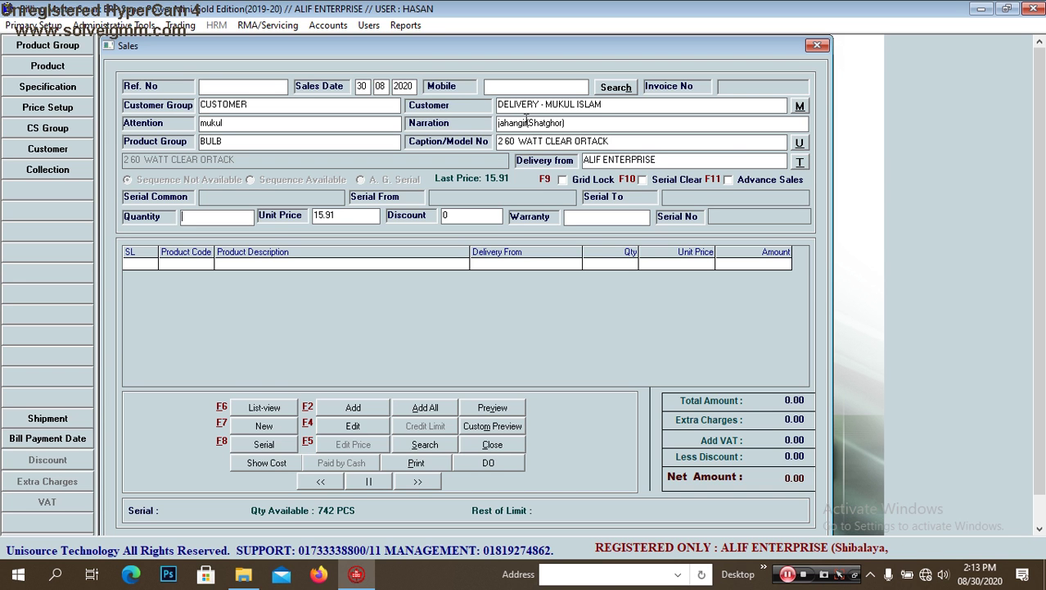
Step: Set the bulb's quantity to 54 and add it to the sales bill
type("54")
key("Tab")
left_click(186, 216)
key("Return")
key("Return")
key("Return")
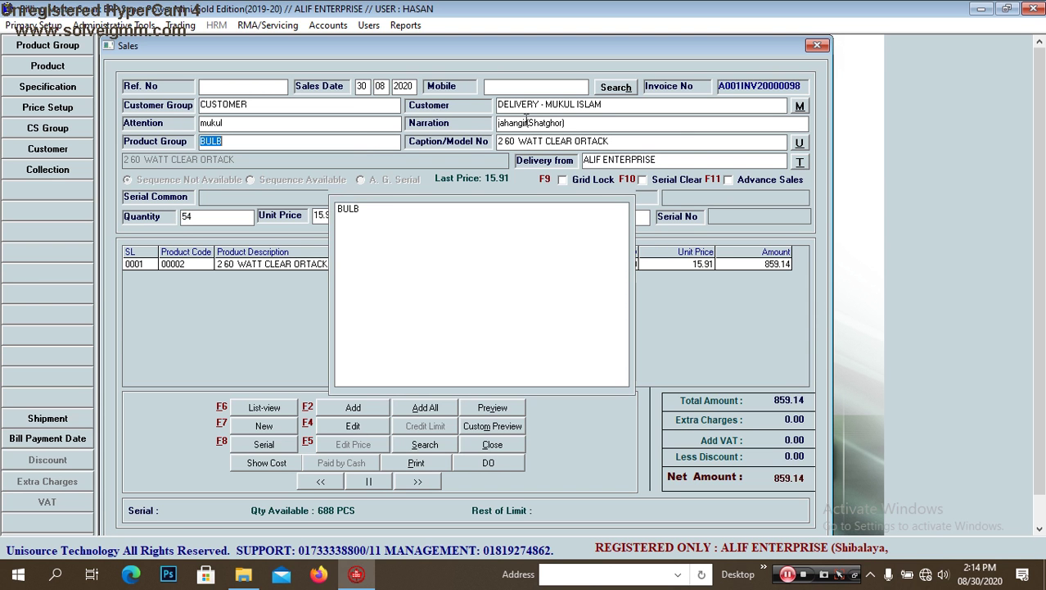
Step: Add another 12 pieces of 2 60 WATT CLEAR ORTACK to the sales bill
key("Return")
key("Return")
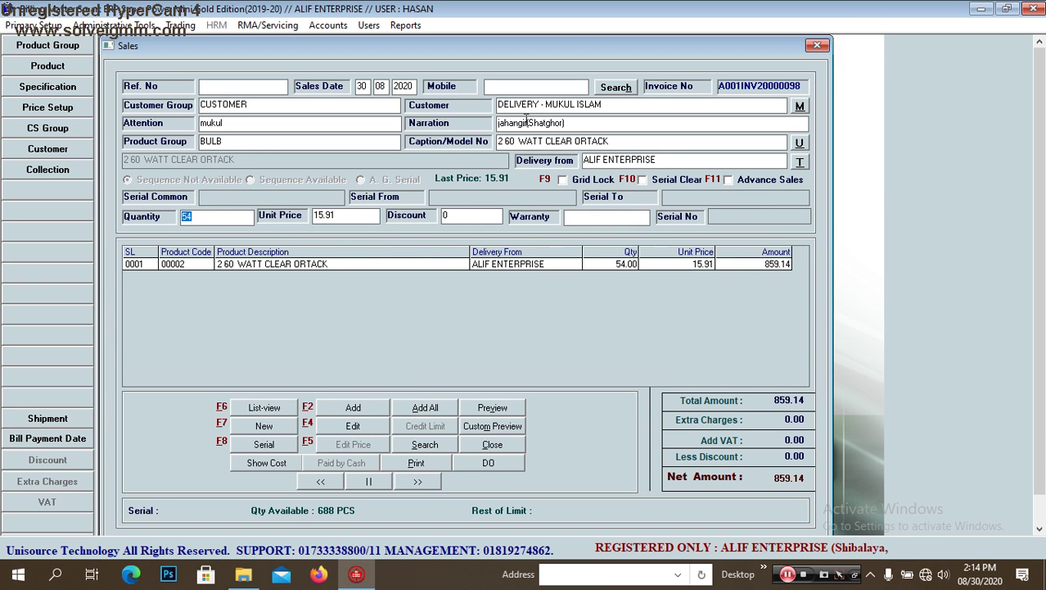
type("12")
key("Return")
key("Return")
key("Return")
key("Return")
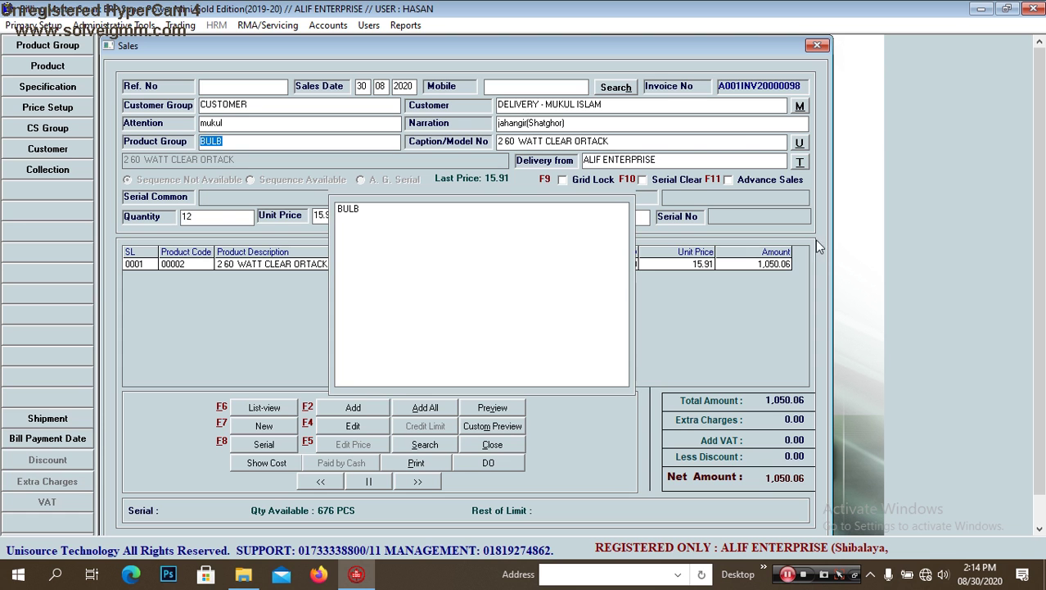
Step: Delete the 2 60 WATT CLEAR ORTACK line from the bill and re-add it with a quantity of 66
left_click(763, 277)
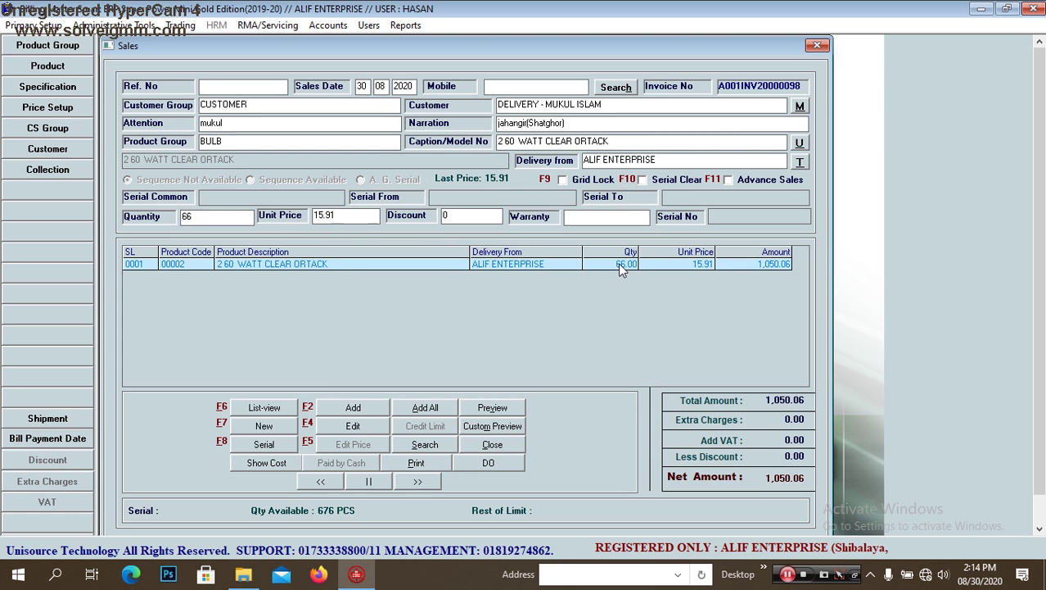
key("Delete")
key("Return")
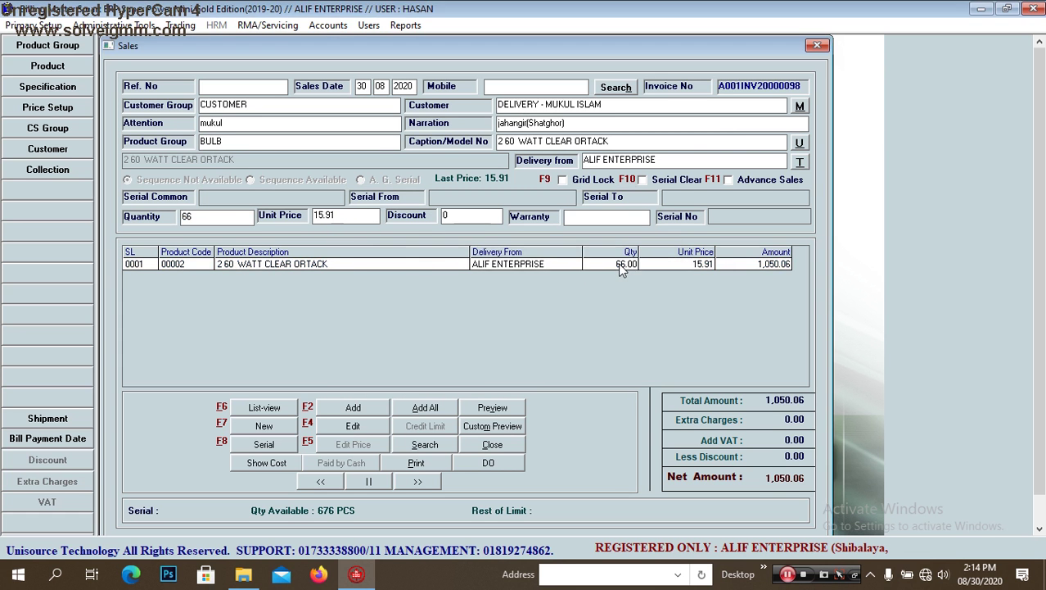
key("Return")
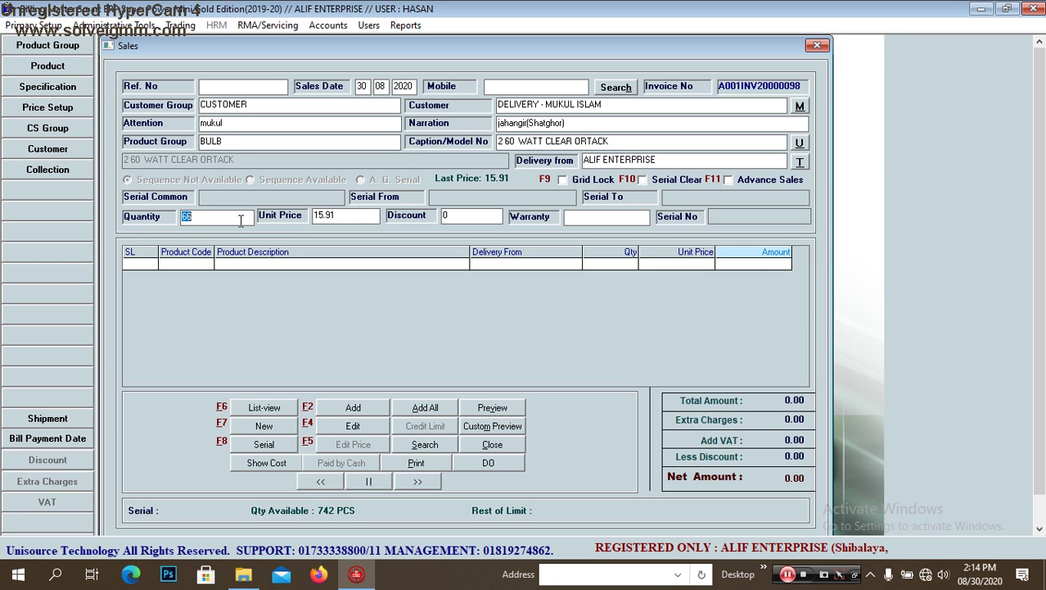
key("Return")
key("Return")
key("Return")
key("Return")
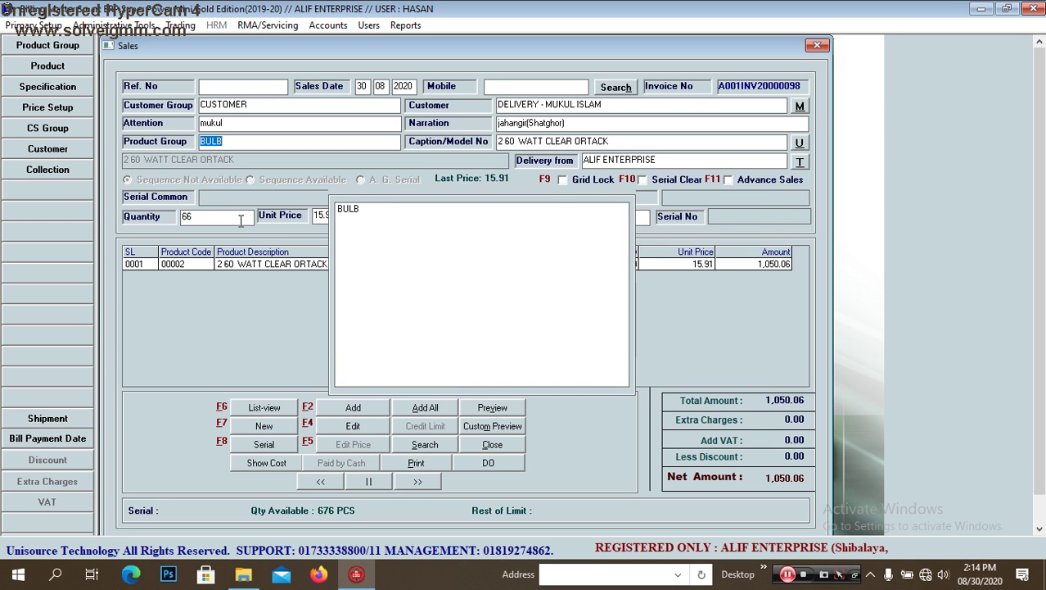
Step: Clear the previous product group and product, filter the products by "15w" and select 15 WATT LED
key("Return")
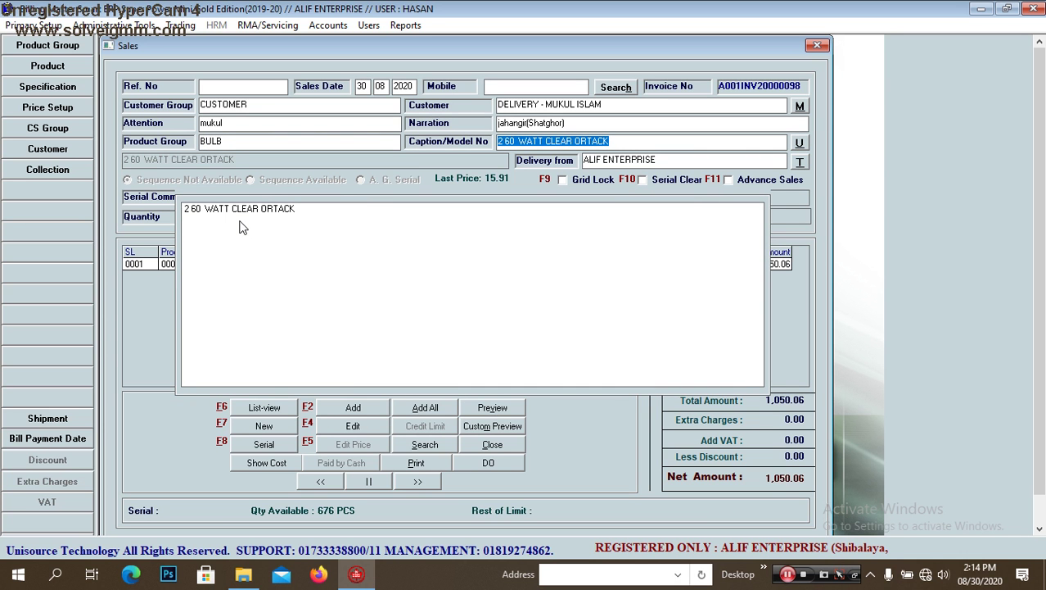
key("shift+Tab")
key("BackSpace")
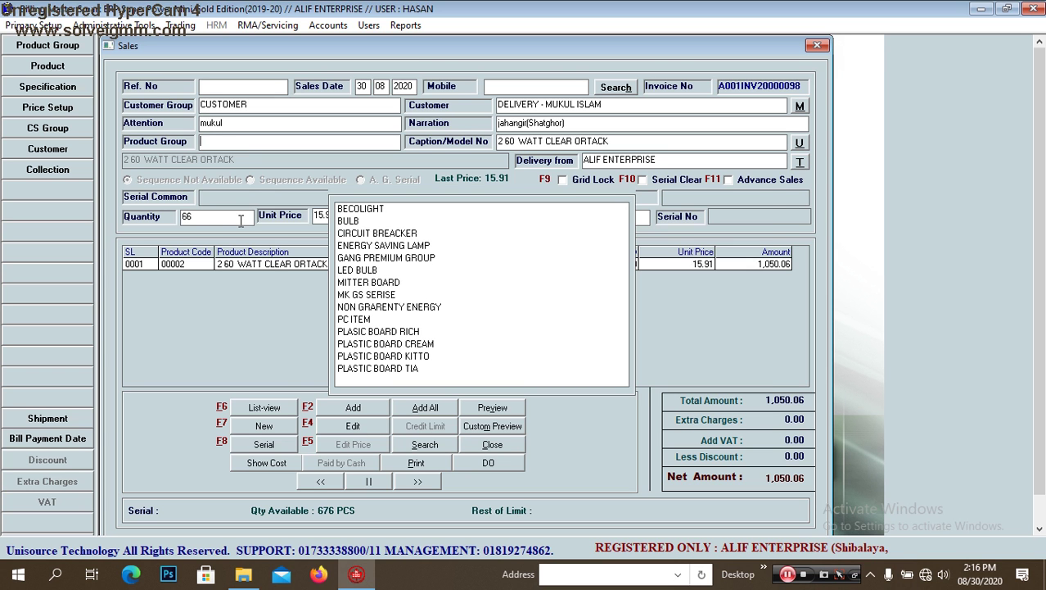
key("Tab")
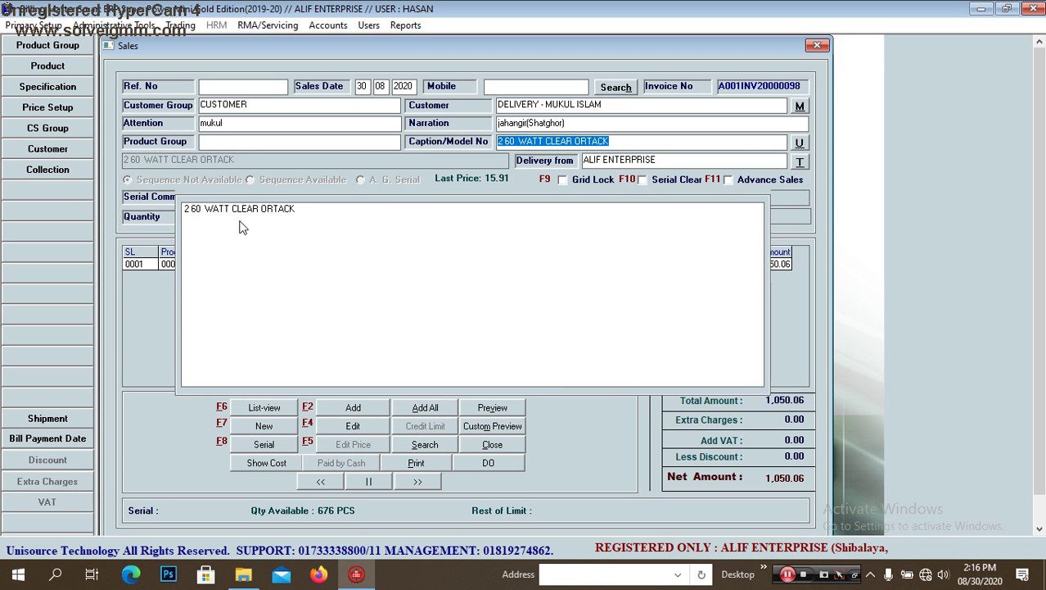
key("BackSpace")
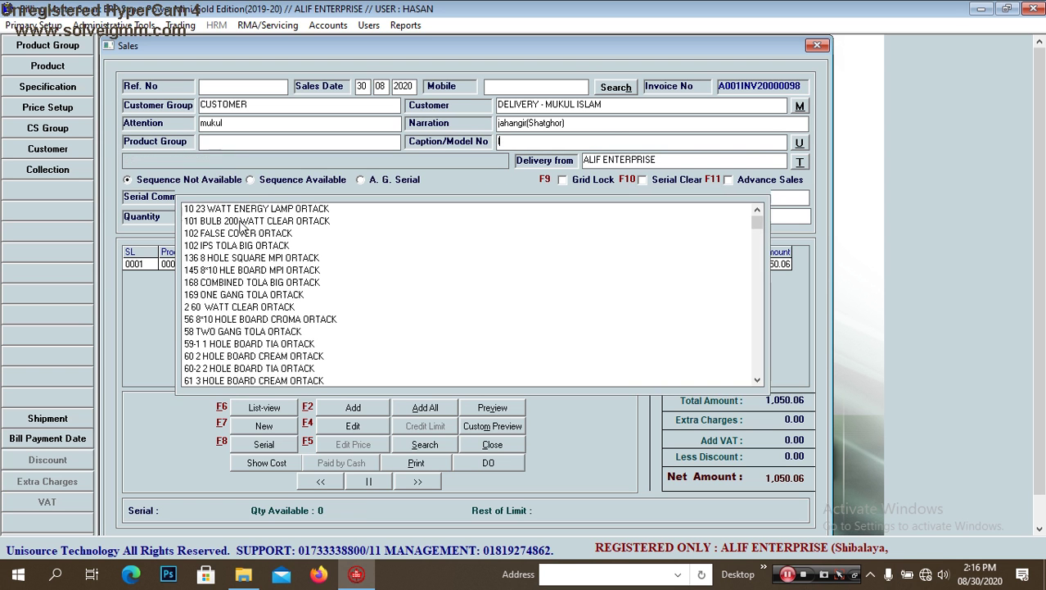
type("le")
key("BackSpace")
key("BackSpace")
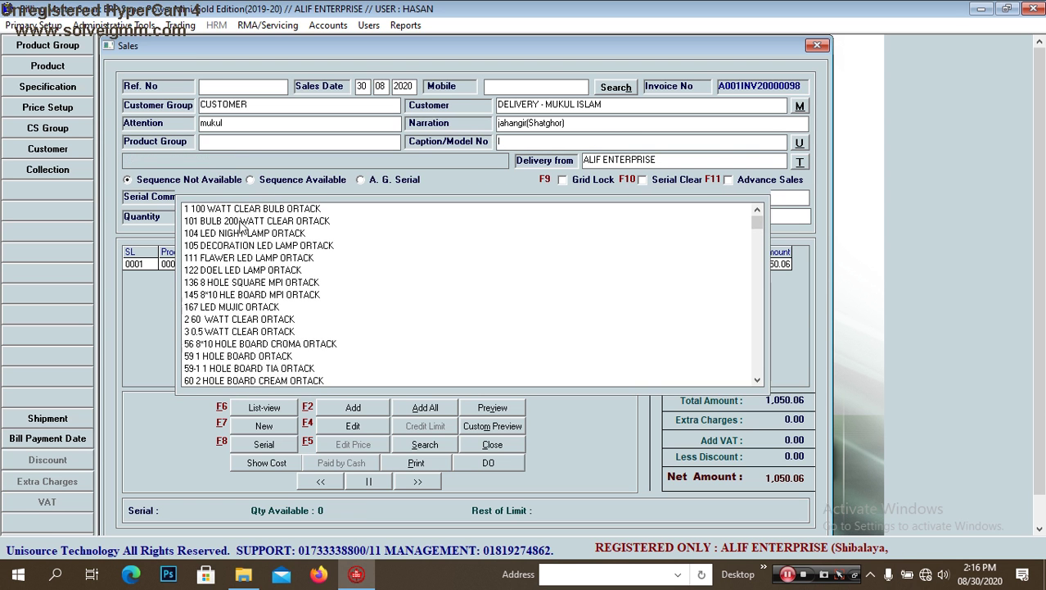
type("1")
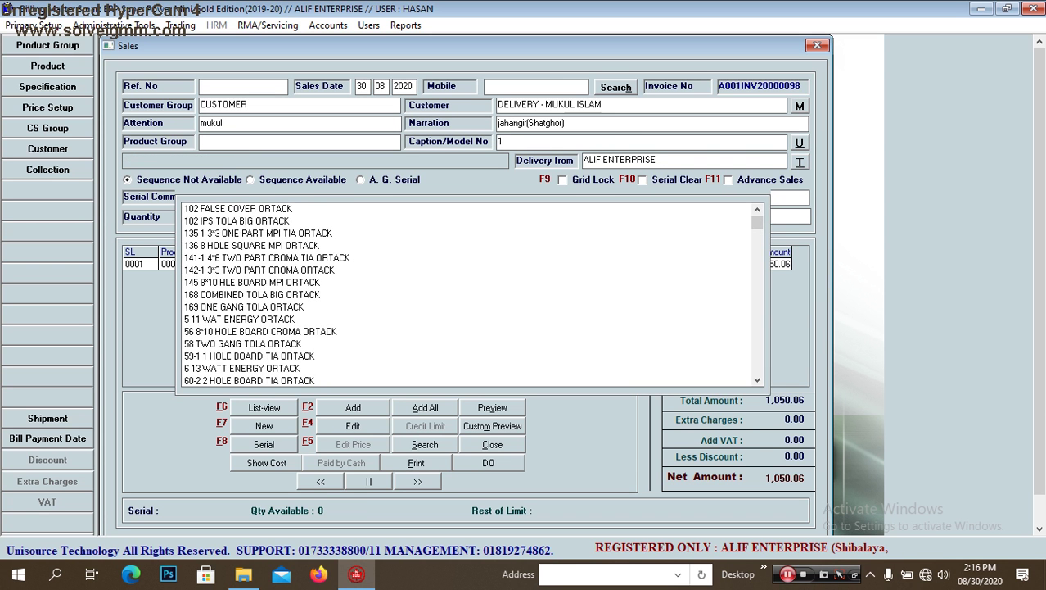
type("5w")
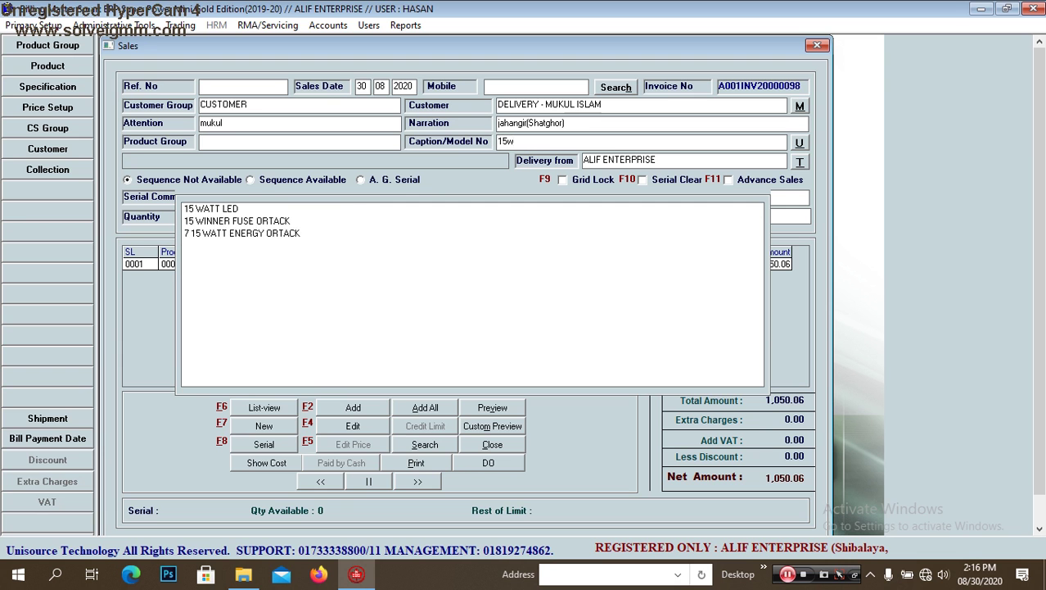
key("Down")
key("Return")
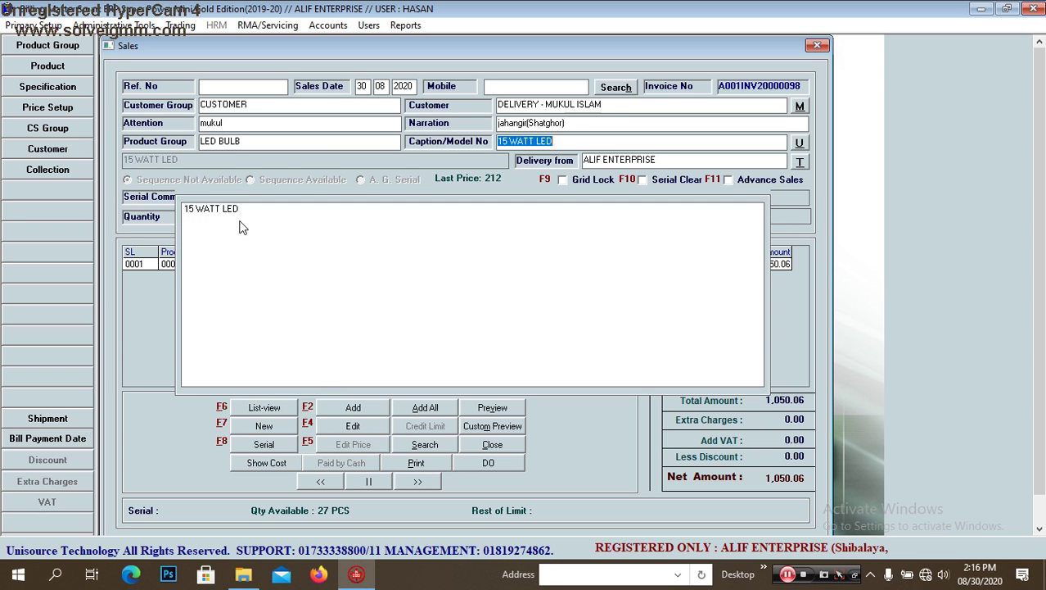
Step: Set the 15 WATT LED quantity to 1 and add it to the sales bill
key("Return")
type("1")
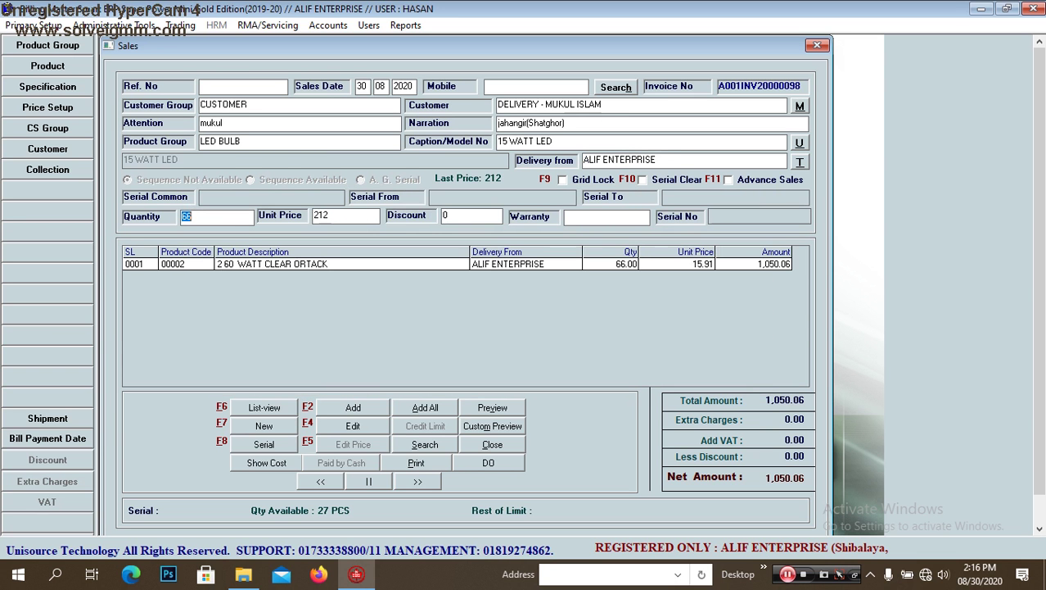
key("Return")
key("Return")
key("Return")
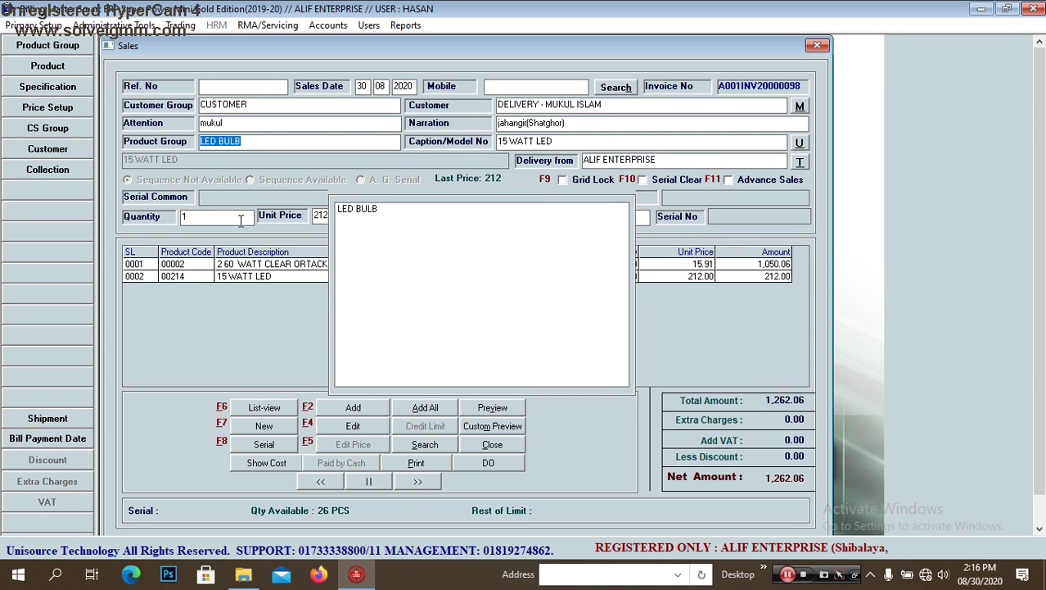
Step: Clear the product group, filter the products by "4g" and select 4 GANG SWITCH
type("4g")
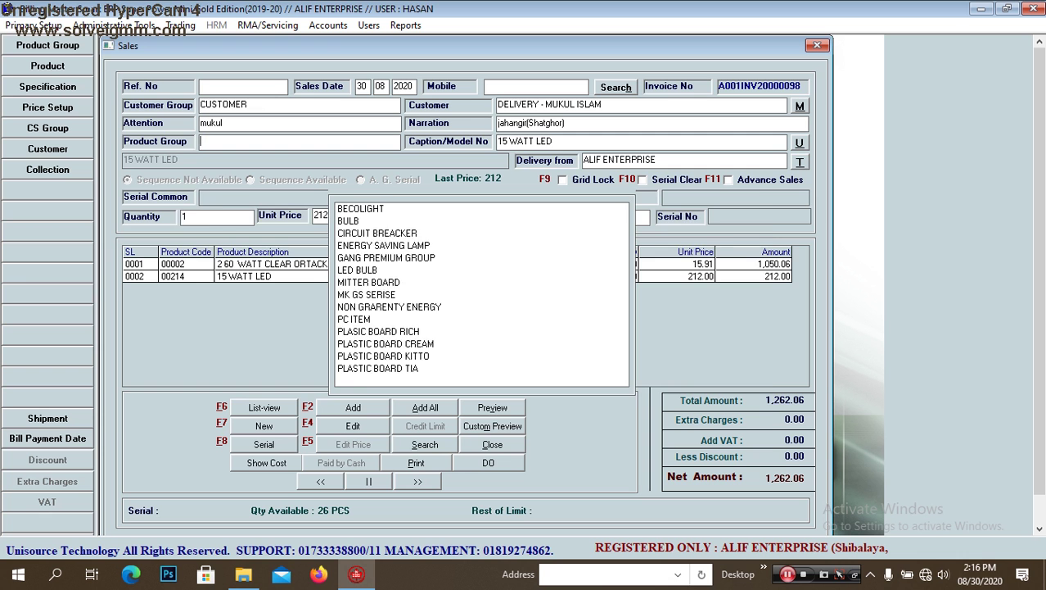
key("Return")
type("4g")
key("Down")
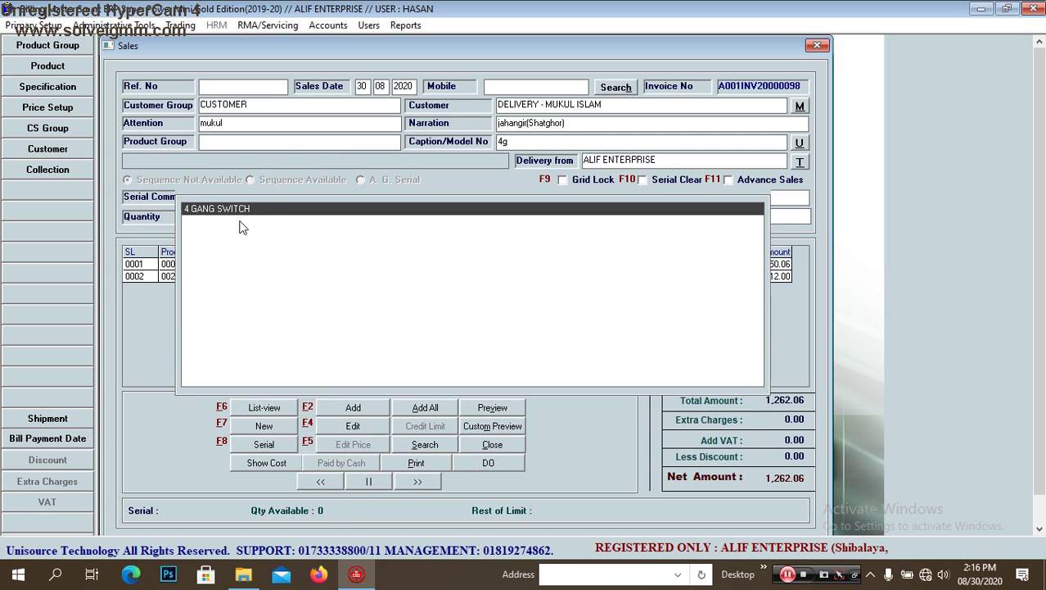
key("Return")
key("Return")
key("Return")
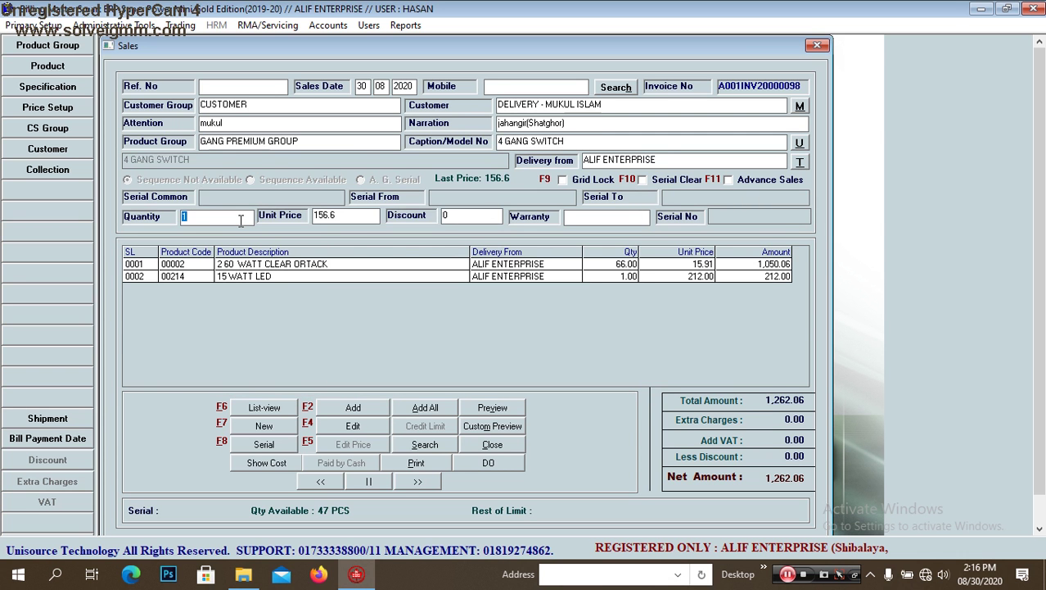
Step: Set the 4 GANG SWITCH quantity to 10 and add it to the sales bill
type("10")
key("Return")
key("Return")
key("Return")
key("Return")
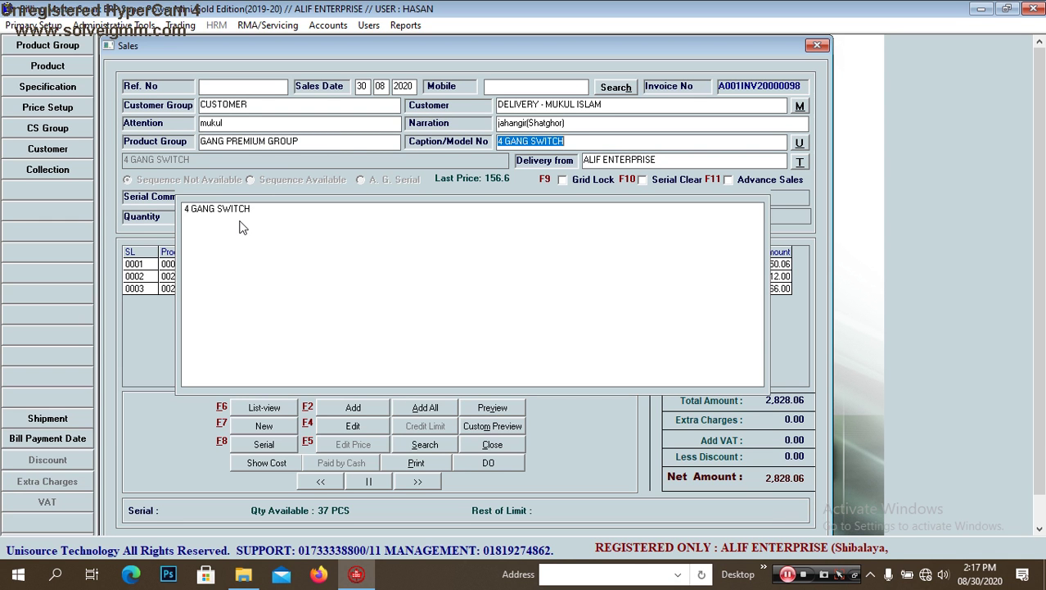
key("shift+Tab")
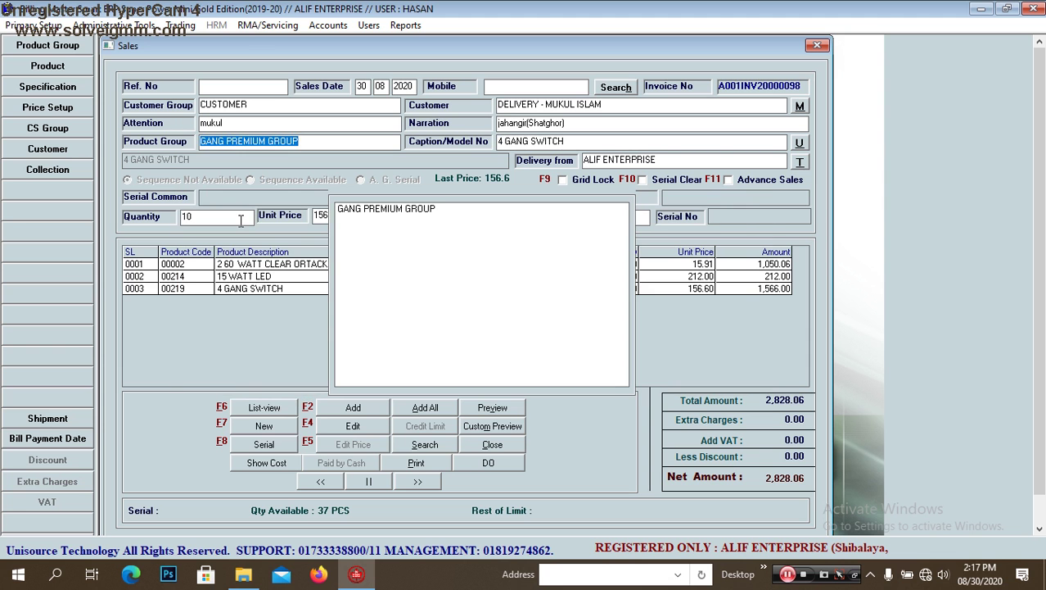
type("c")
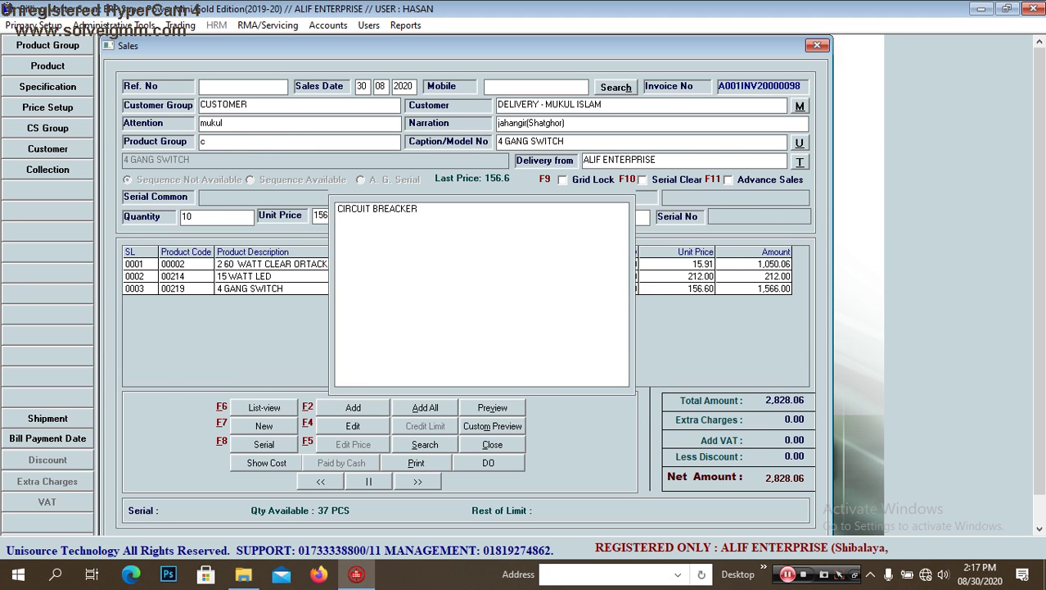
key("Return")
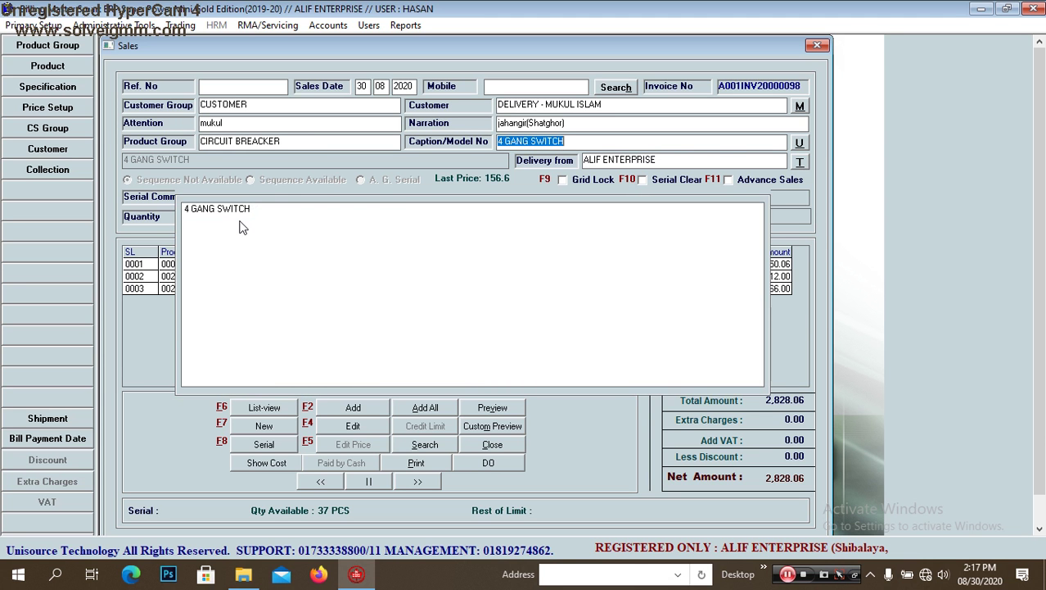
key("shift+Tab")
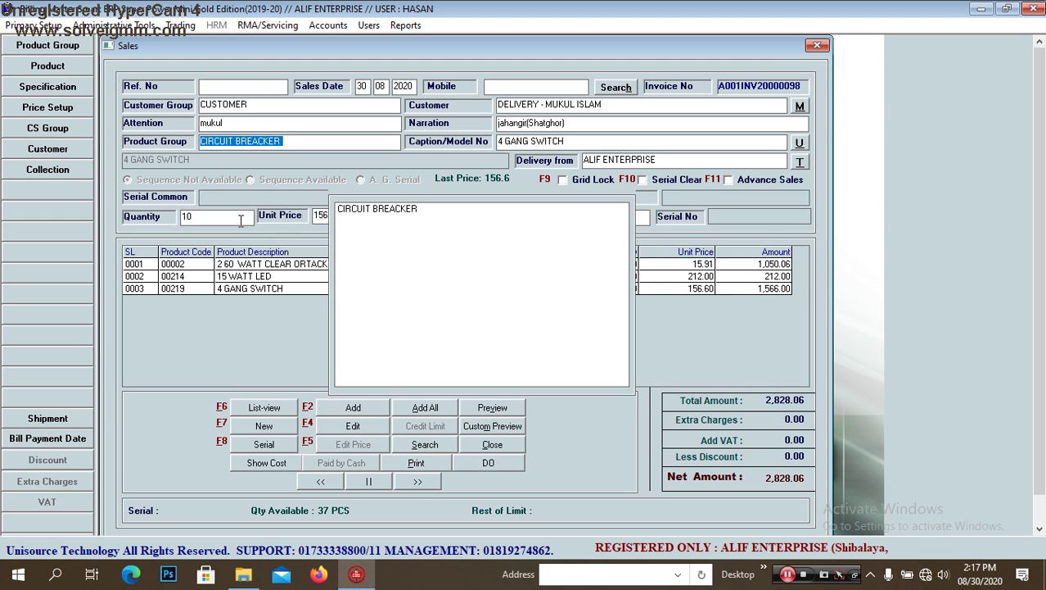
type("c")
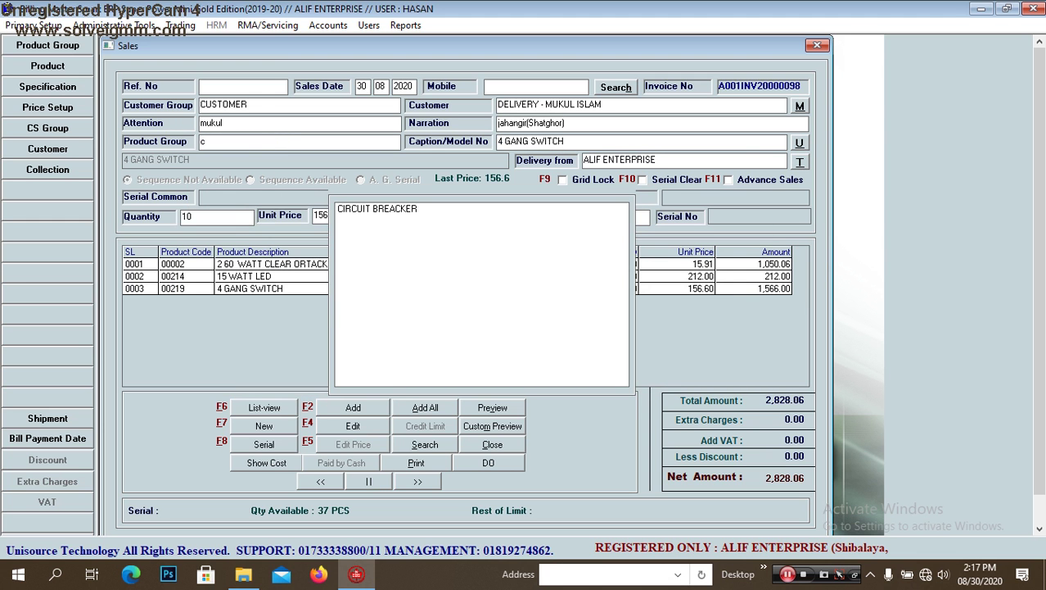
key("BackSpace")
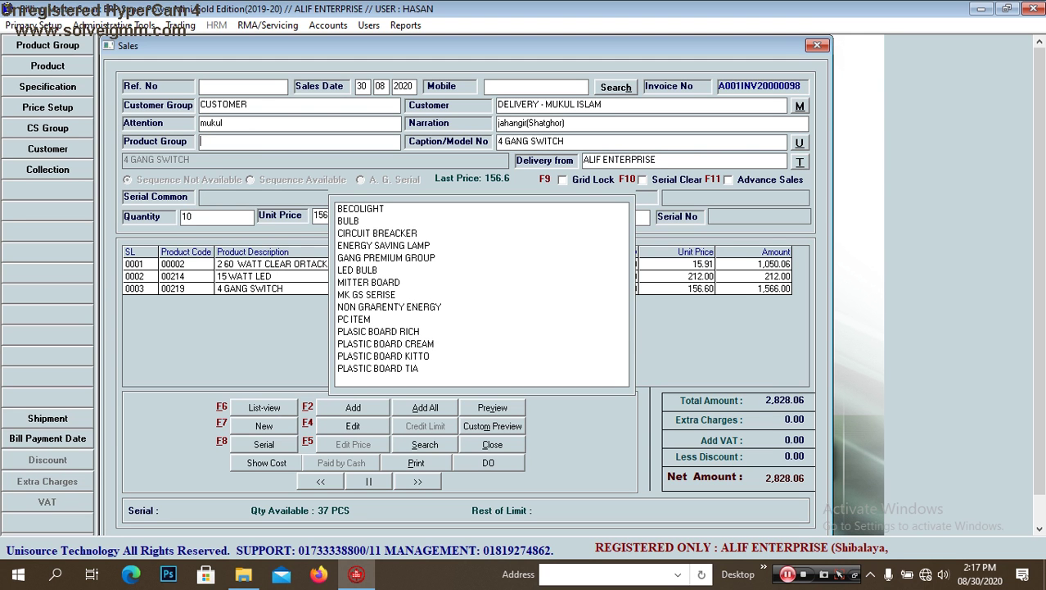
Step: Filter the product groups by "b" for the fourth bill line
type("c")
key("BackSpace")
type("b")
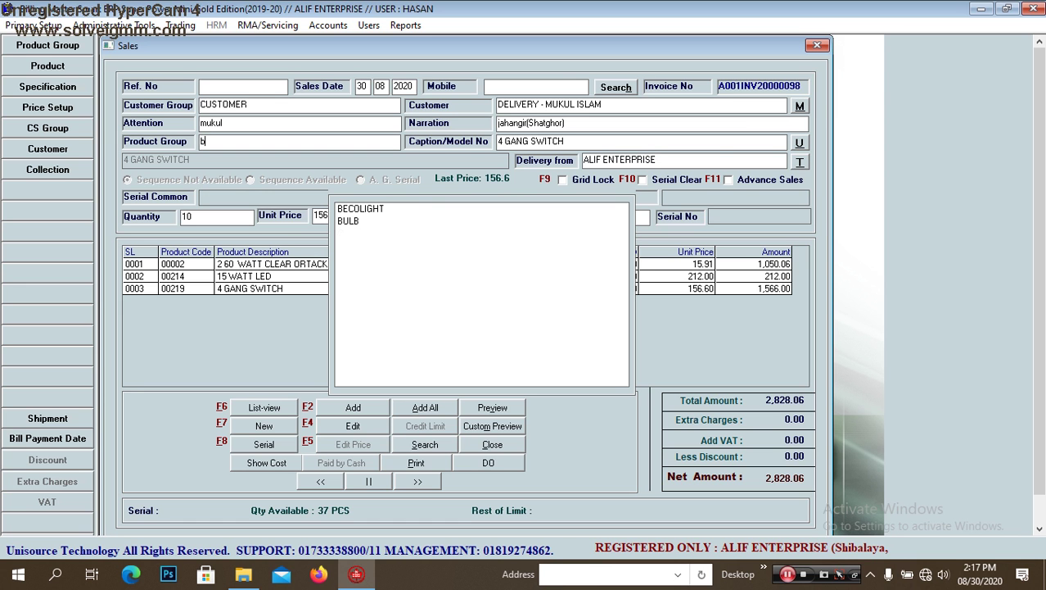
key("BackSpace")
type("p")
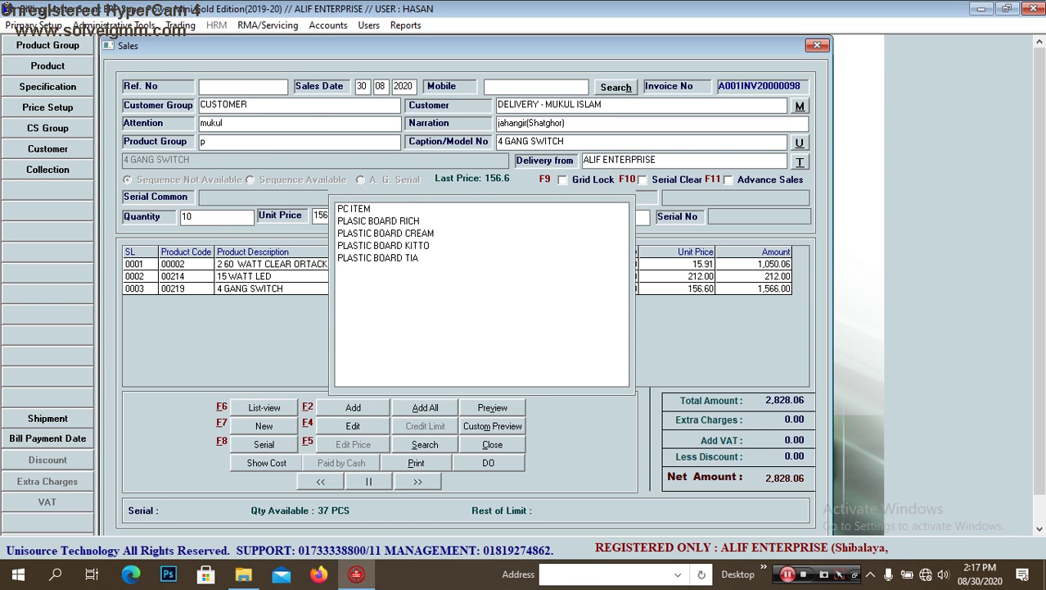
key("BackSpace")
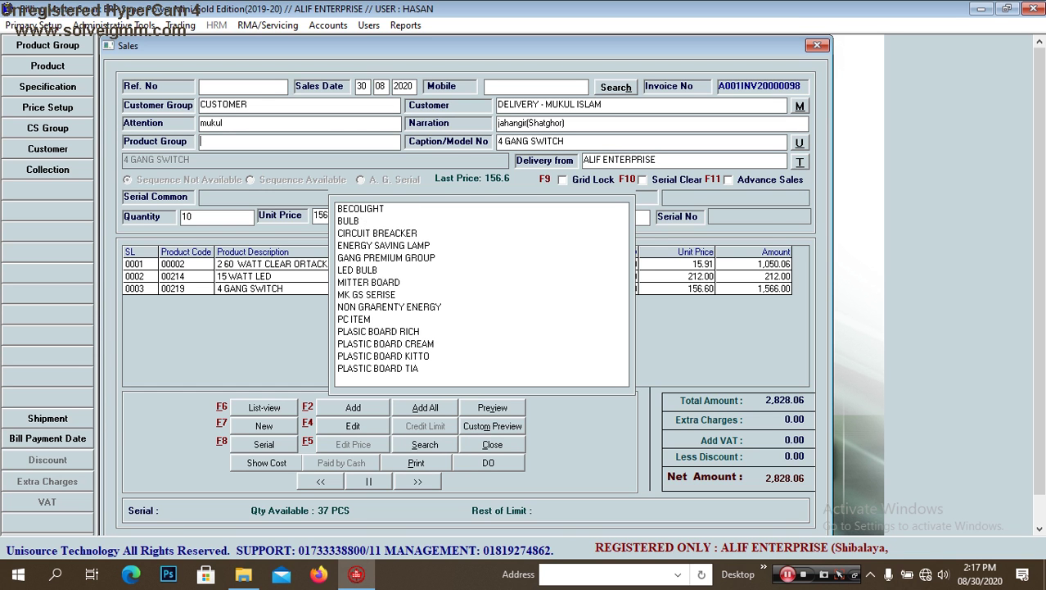
type("c")
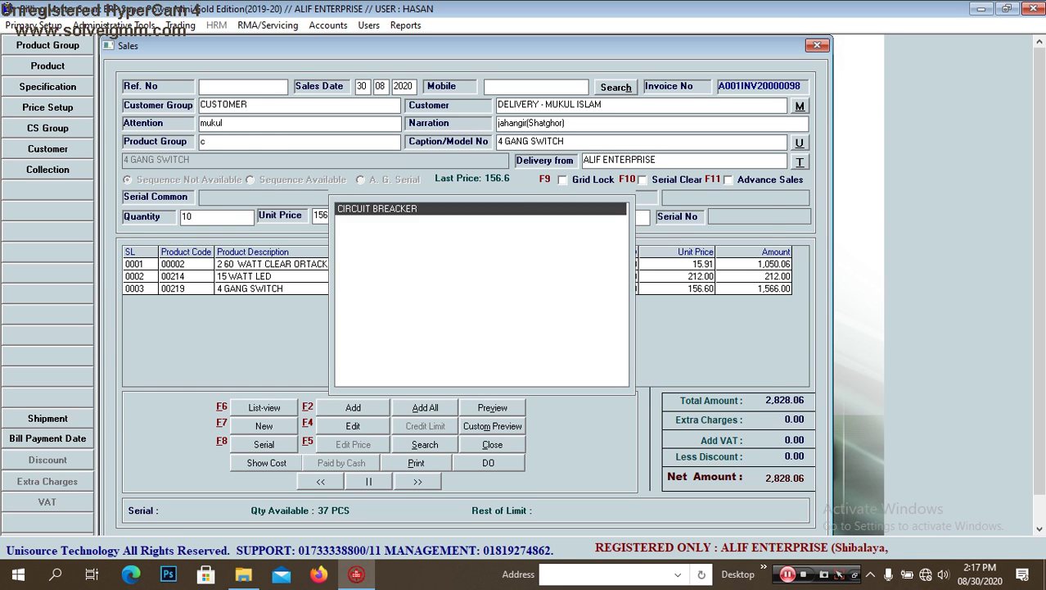
key("Return")
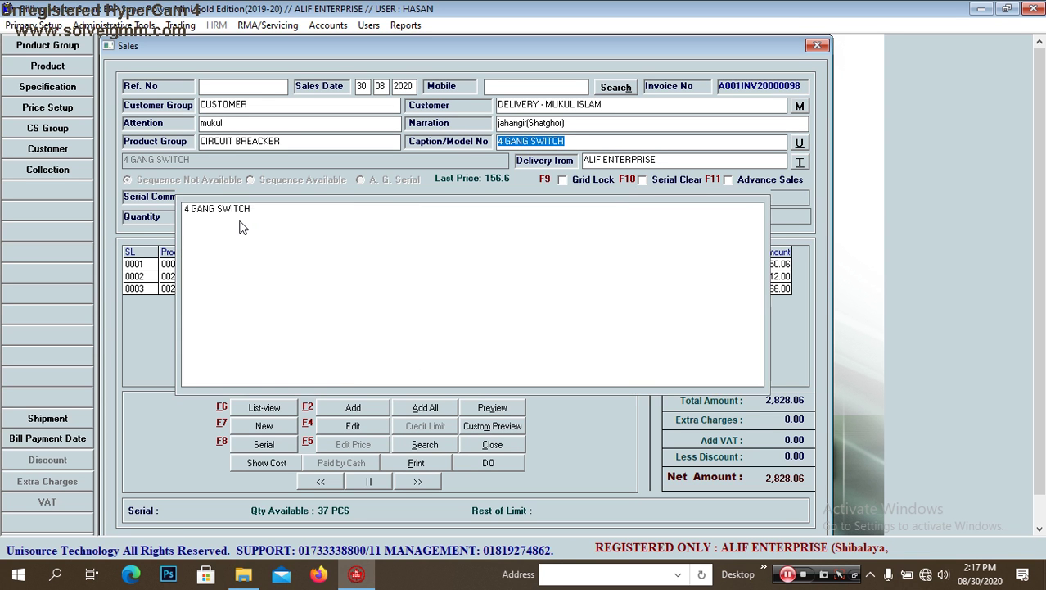
Step: Clear the product group filter, search the models for "16am" and select SP 16 AMP CIRCUIT BREAKER
key("shift+Tab")
key("BackSpace")
key("Return")
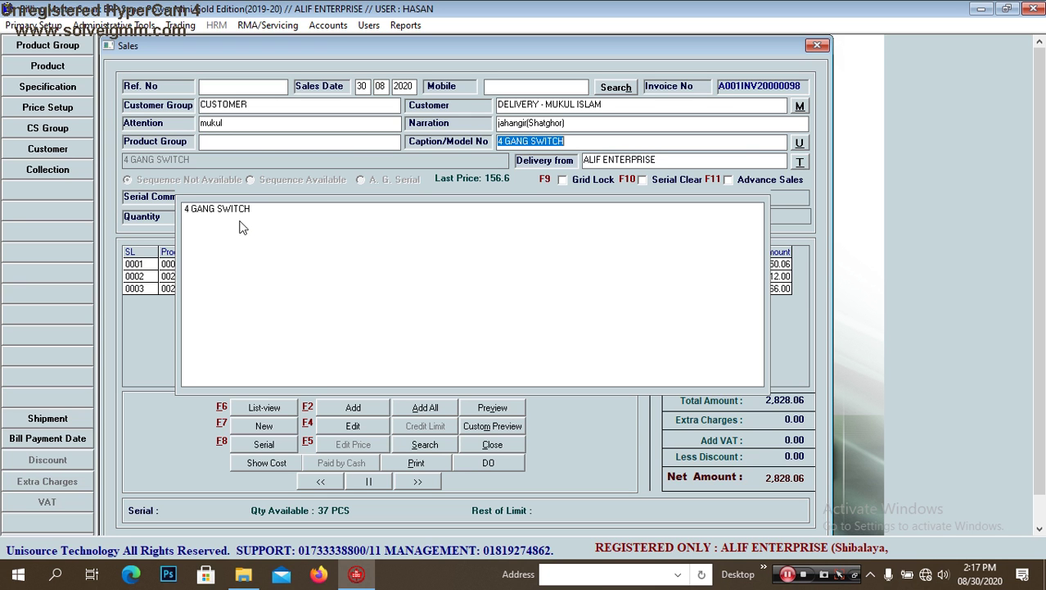
type("16")
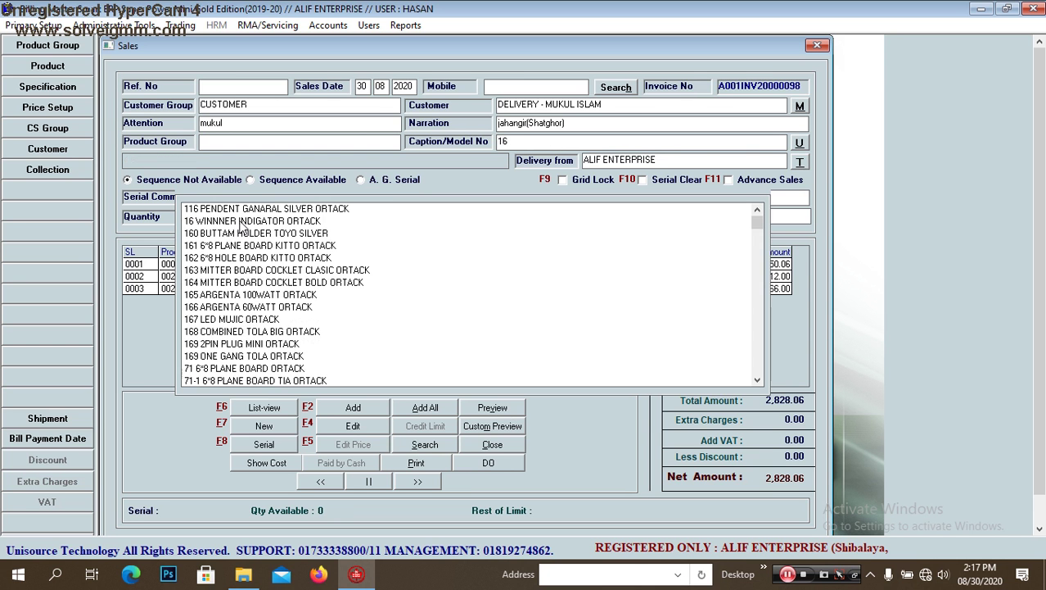
type("am")
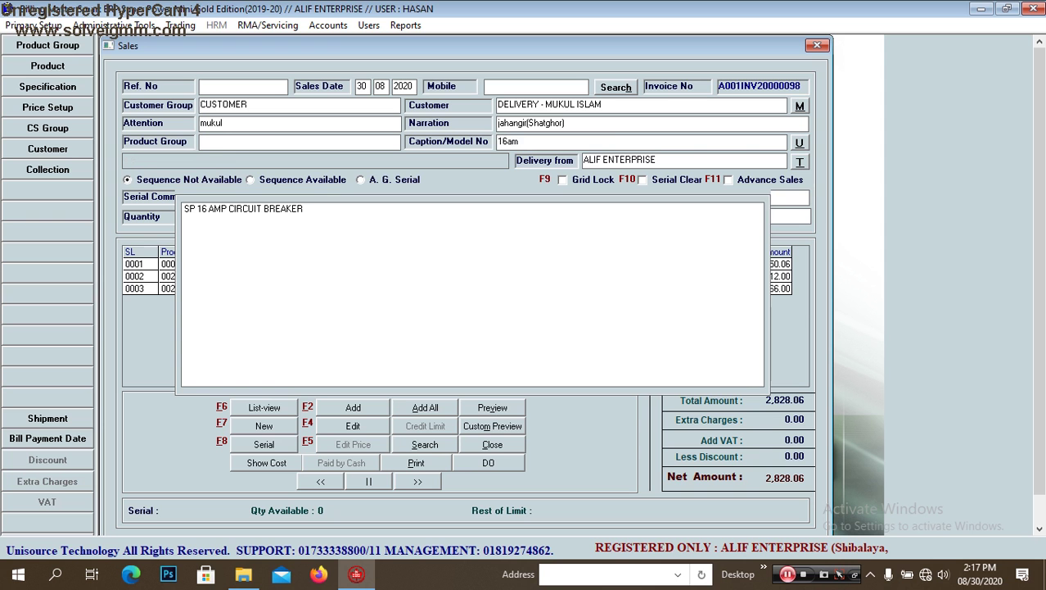
key("Down")
key("Return")
key("Return")
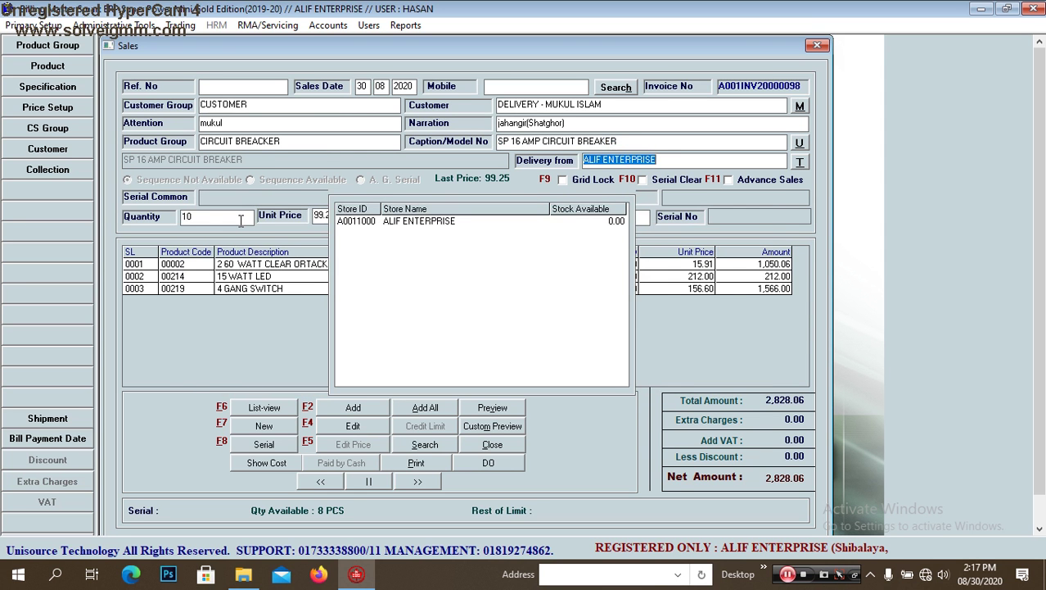
Step: Add the SP 16 AMP CIRCUIT BREAKER to the invoice with quantity 2, delivered from ALIF ENTERPRISE
key("Return")
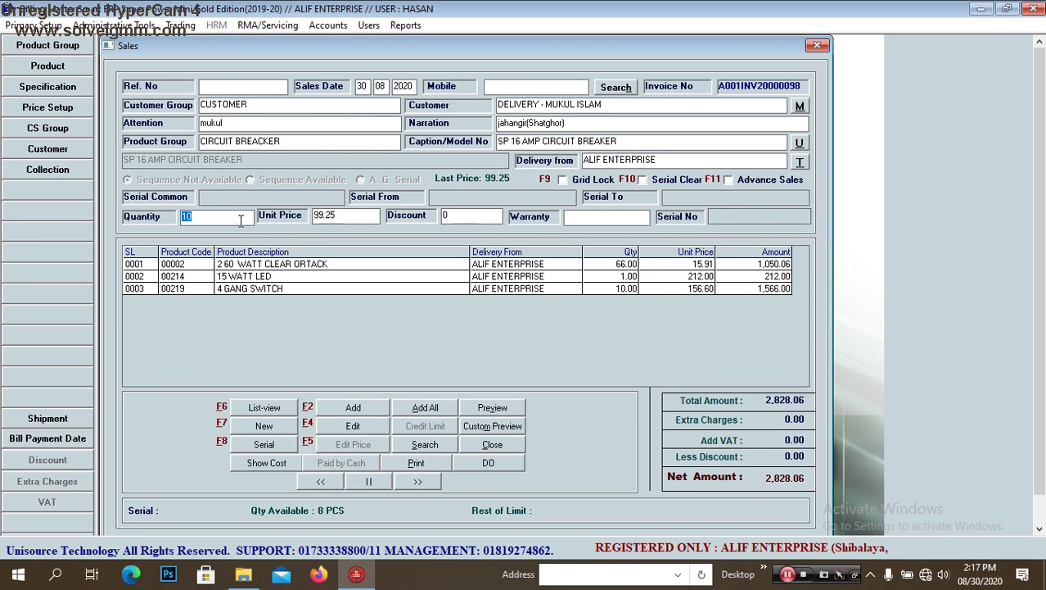
type("2")
key("Return")
key("Return")
key("Return")
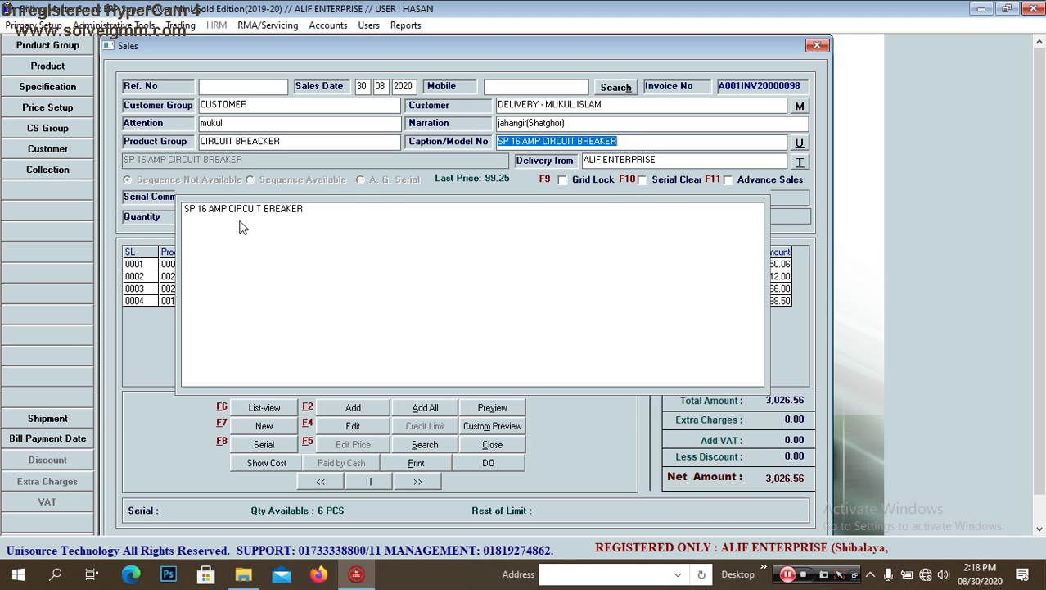
Step: Change the product group to BECOLIGHT for the next invoice line
key("shift+Tab")
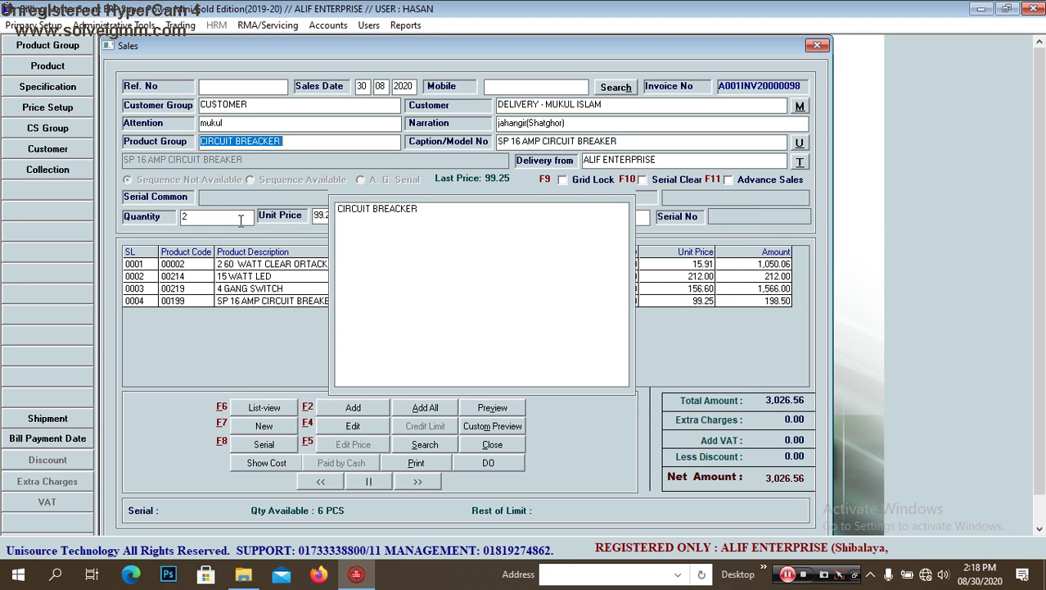
key("BackSpace")
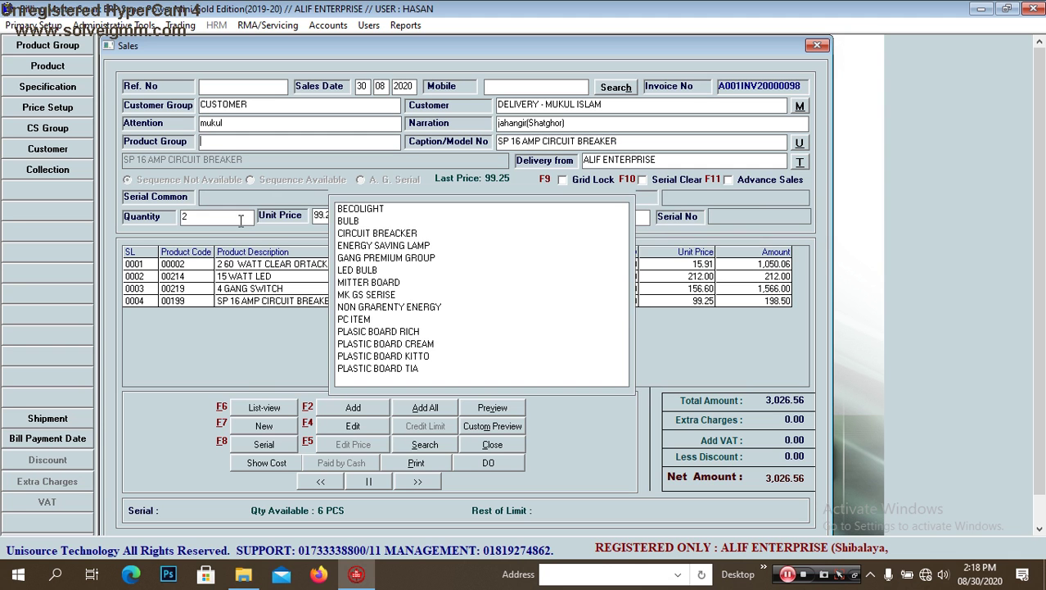
type("b")
key("Down")
key("Return")
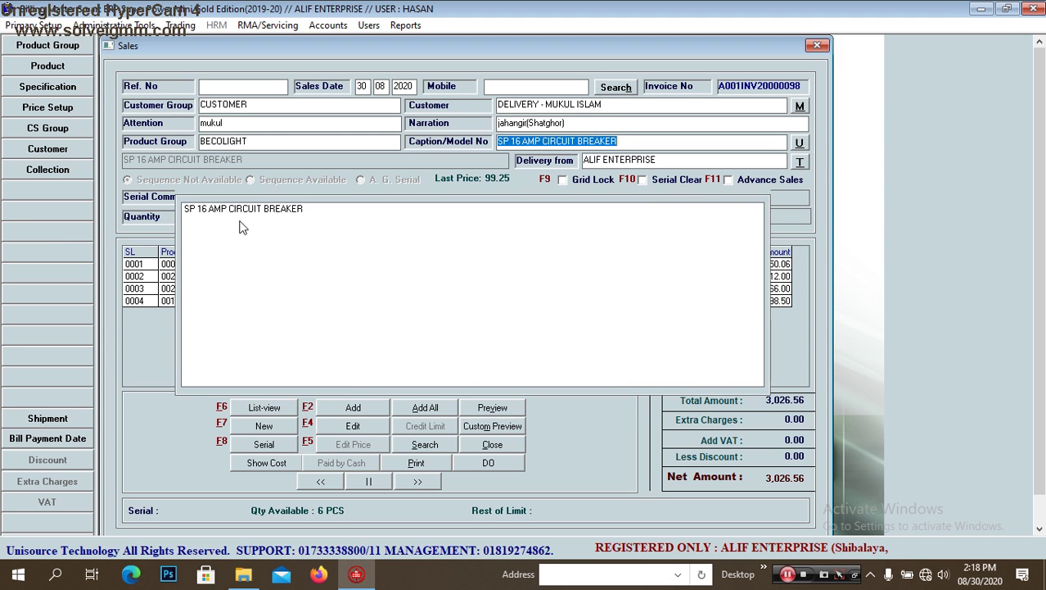
Step: Find 13 WINNER SWITCH ORTACK by searching "win" and add it to the invoice with quantity 12
type("win")
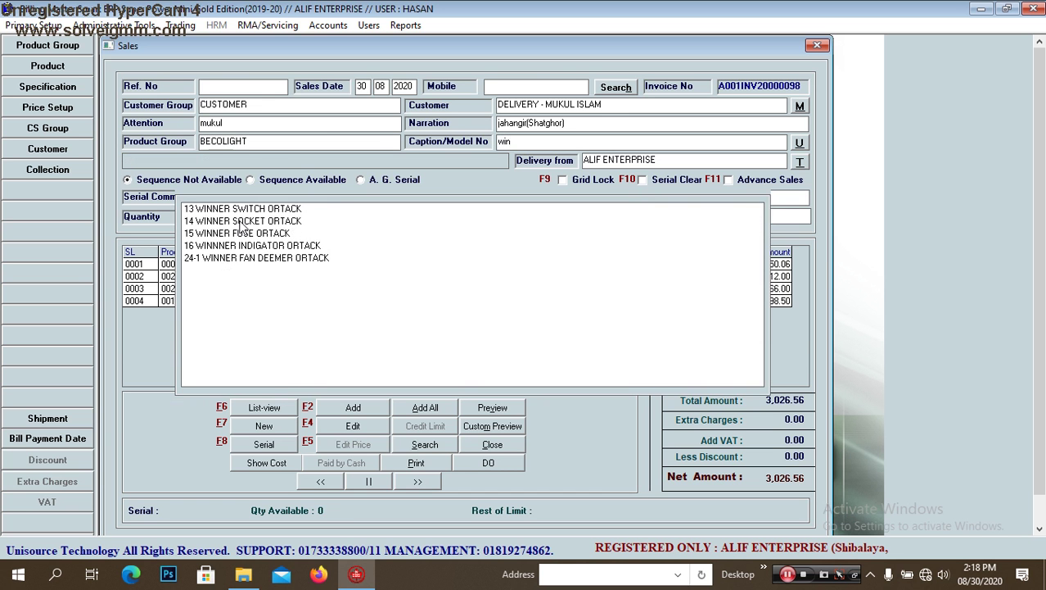
key("Down")
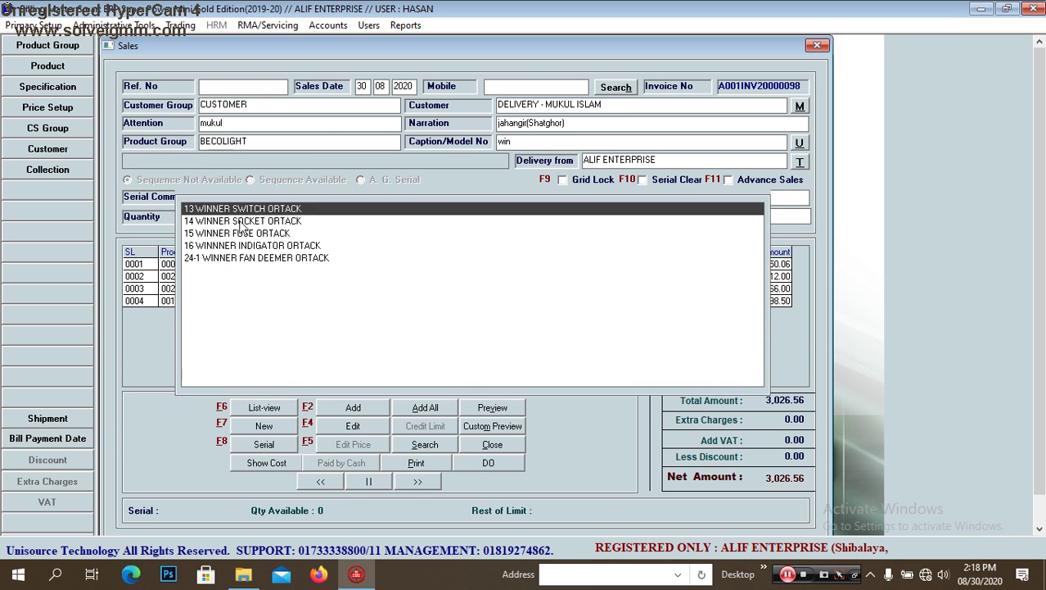
key("Return")
type("12")
key("Return")
key("Return")
key("Return")
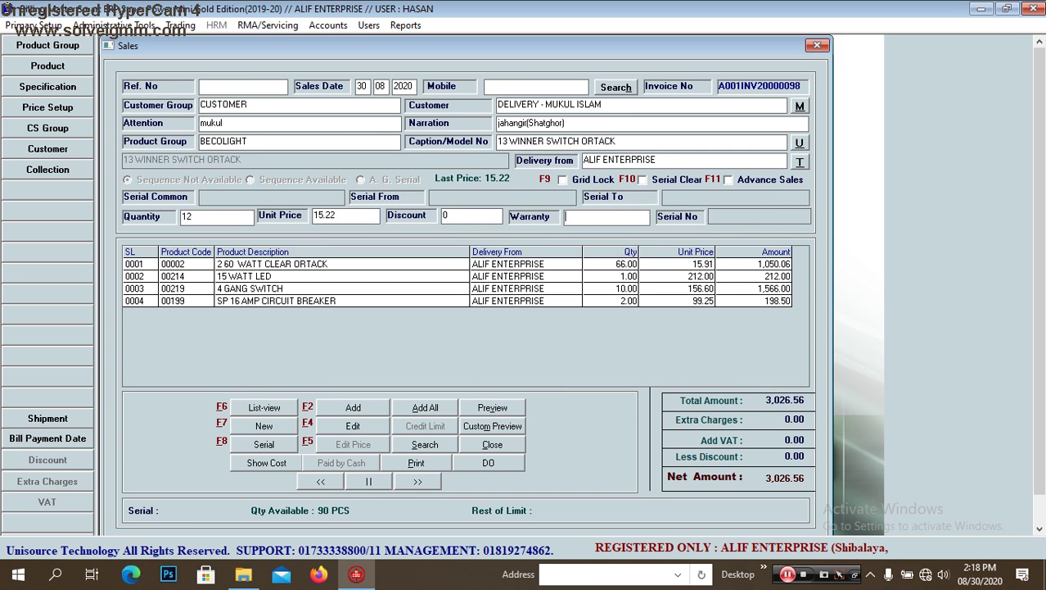
key("Return")
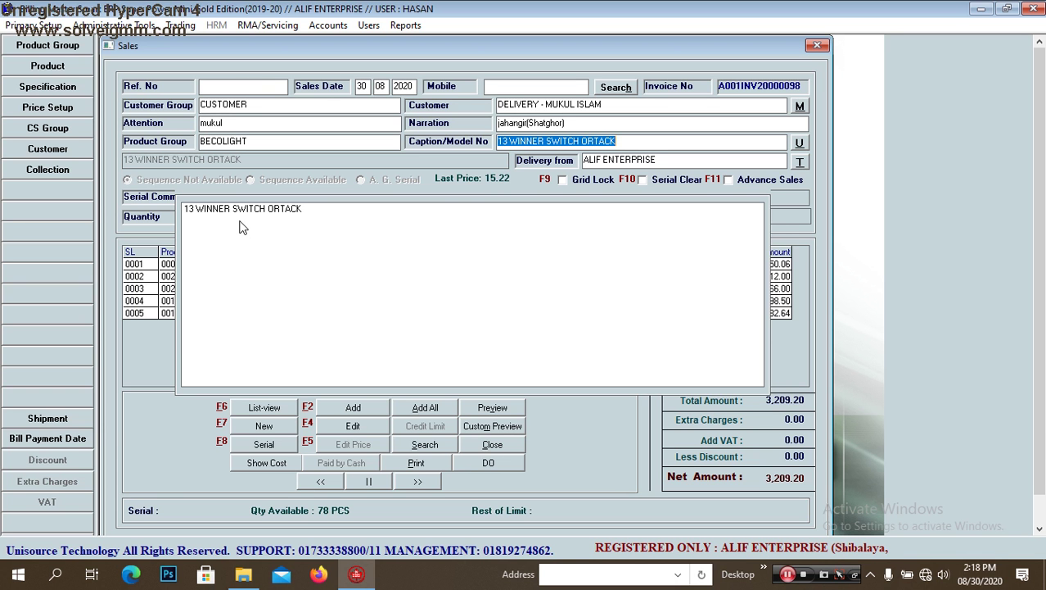
Step: Find 17 MOBILE PLUG ORTACK by searching "mobi" and add it to the invoice with quantity 12
type("mobi")
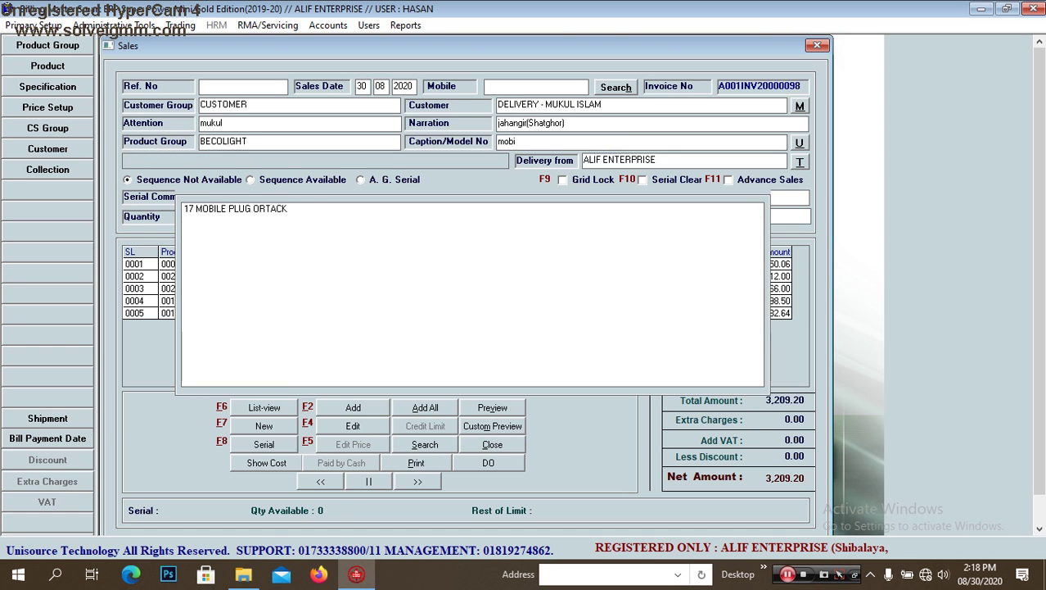
key("Down")
key("Return")
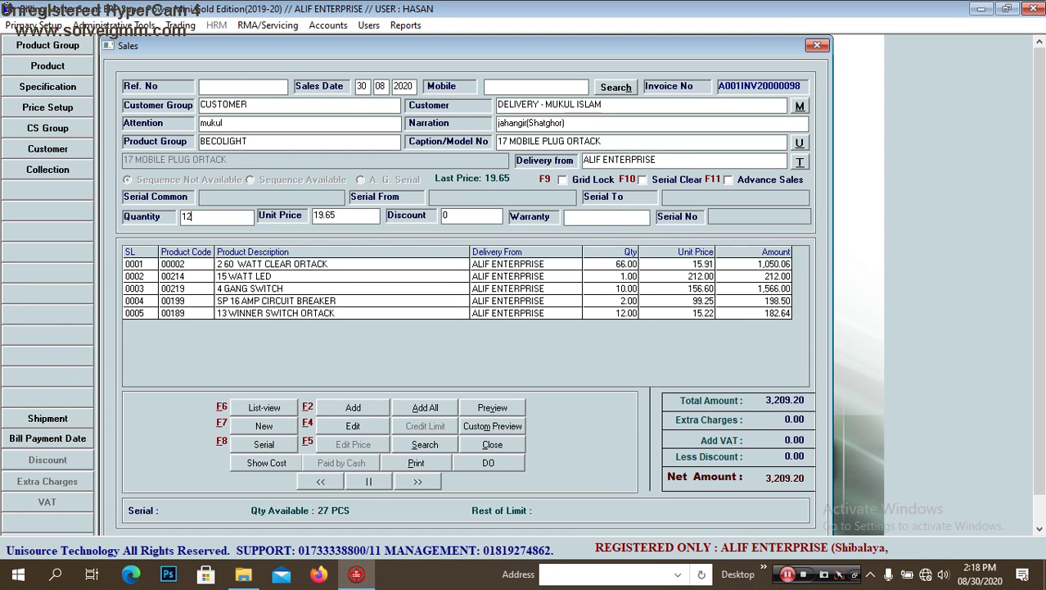
type("12")
key("Return")
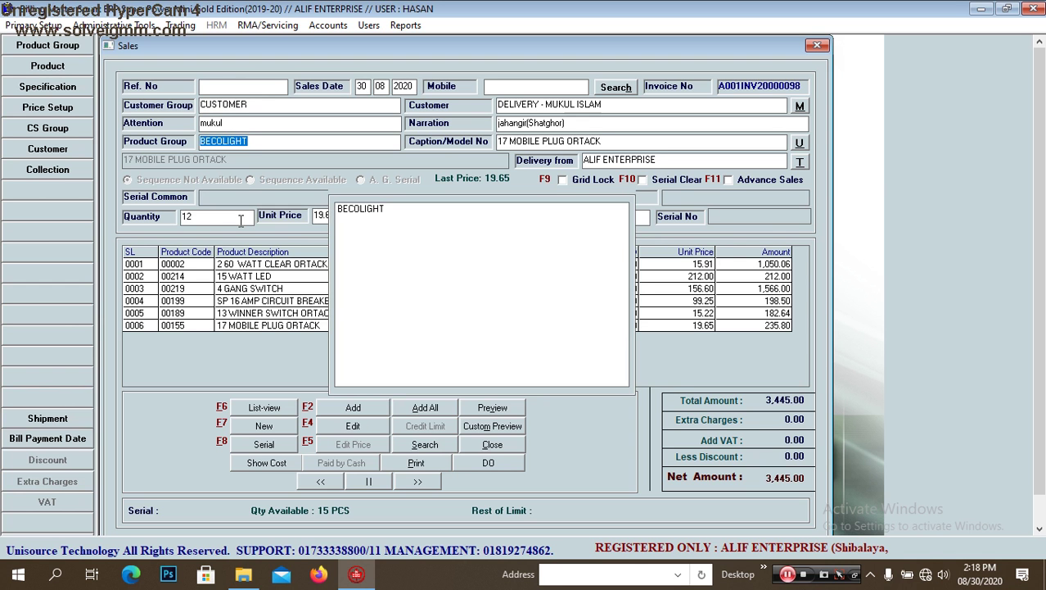
Step: Try to add another 17 MOBILE PLUG ORTACK line with quantity 16, reselecting ALIF ENTERPRISE as the delivery store
key("Return")
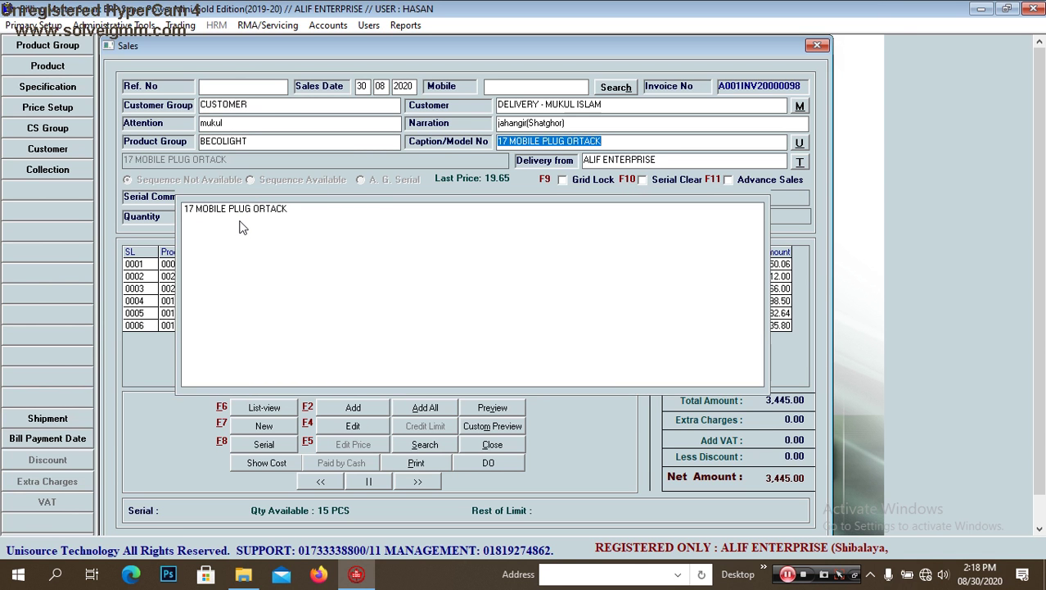
key("Return")
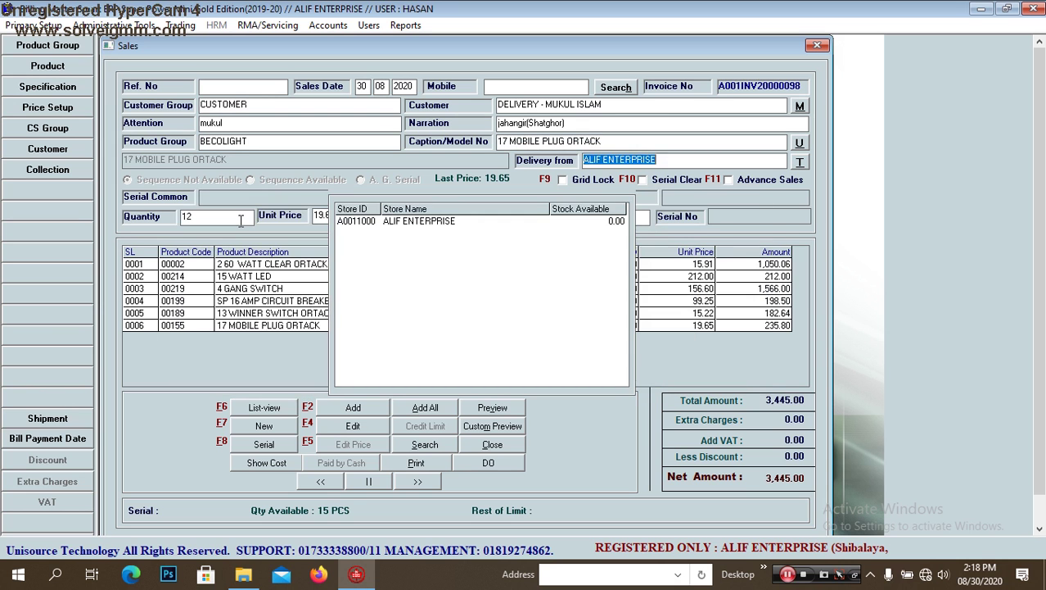
key("Delete")
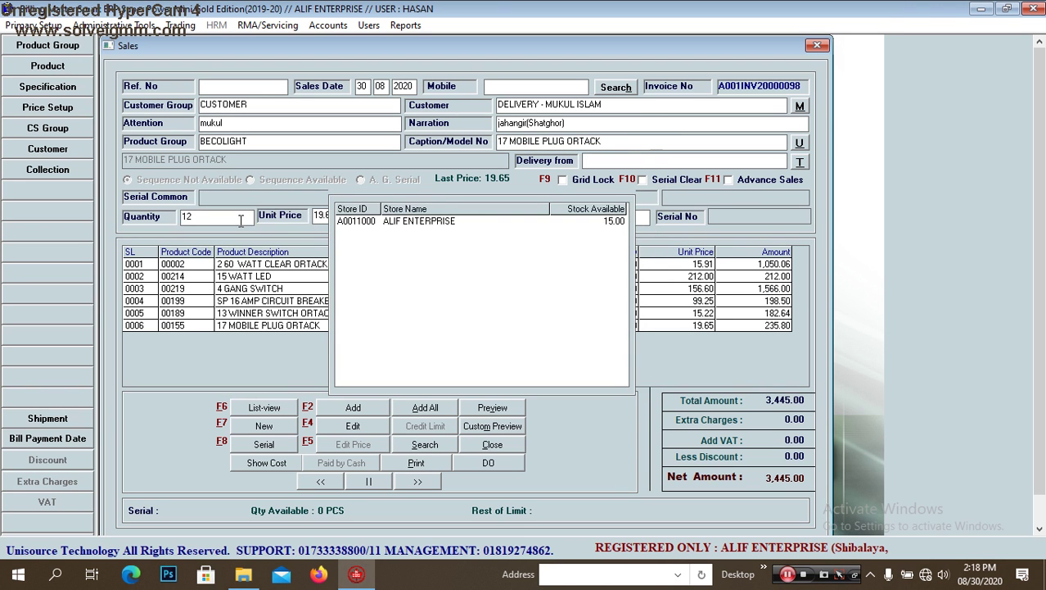
key("Down")
key("Return")
key("Return")
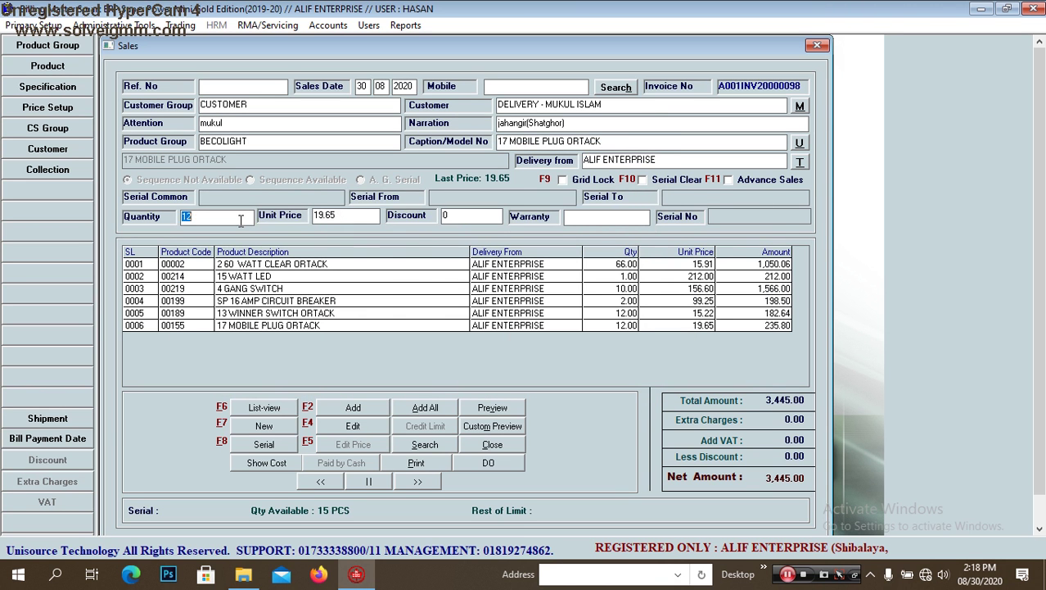
type("16")
key("Return")
key("Return")
key("Return")
key("Return")
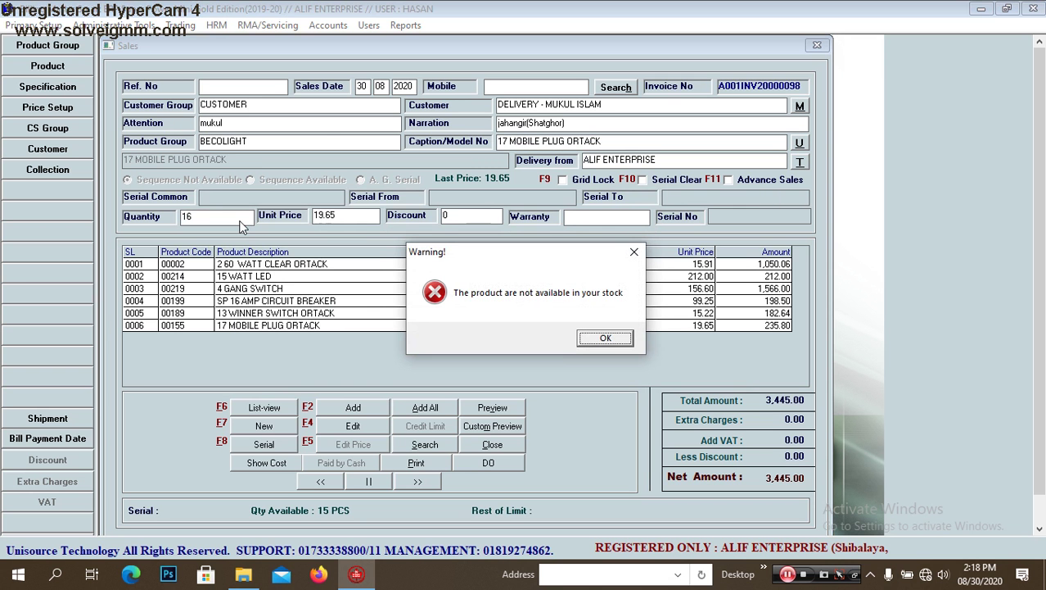
key("Return")
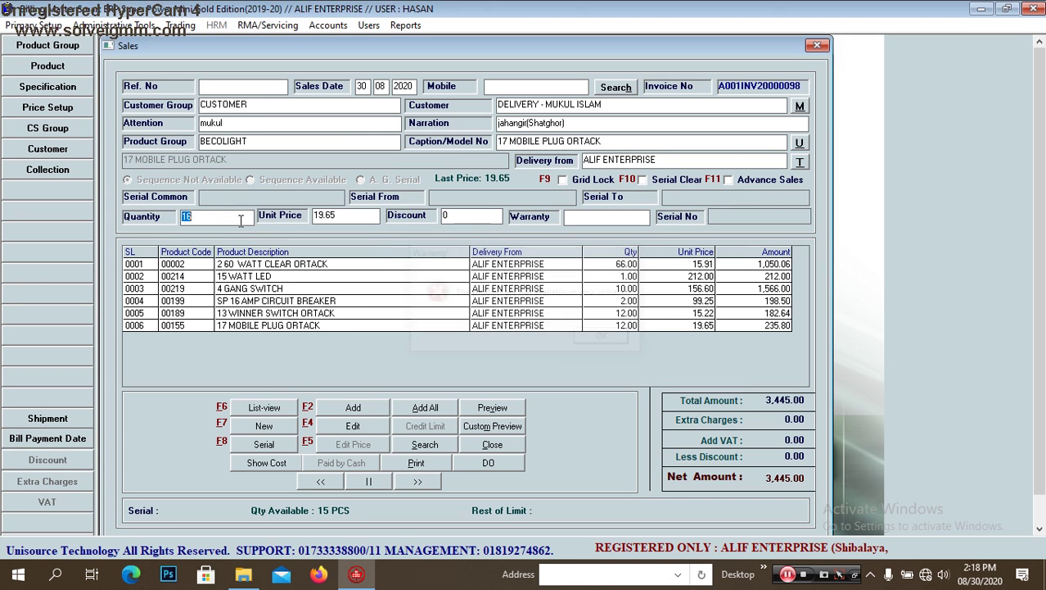
Step: Replace the model with 32 CINIGE BUTTAM ORTACK, found by searching "cin", and add it to the invoice with quantity 12
key("shift+Tab")
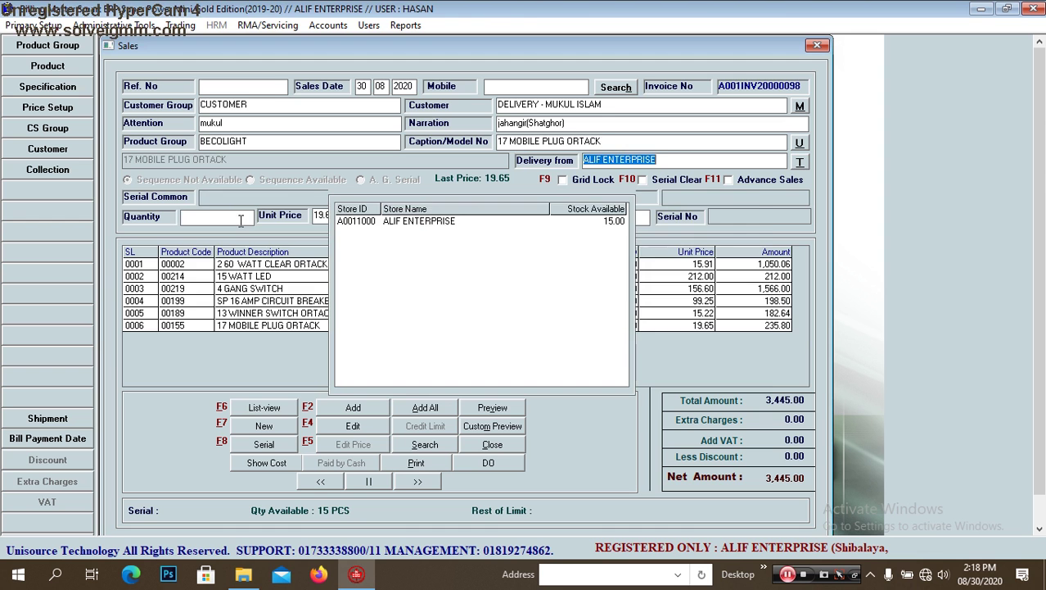
key("shift+Tab")
key("BackSpace")
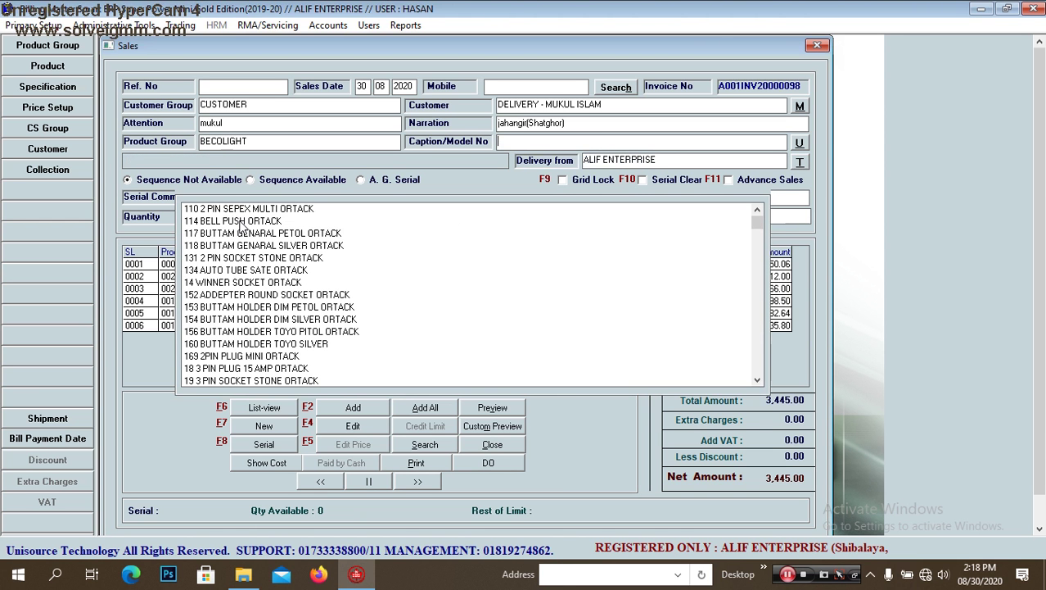
type("cin")
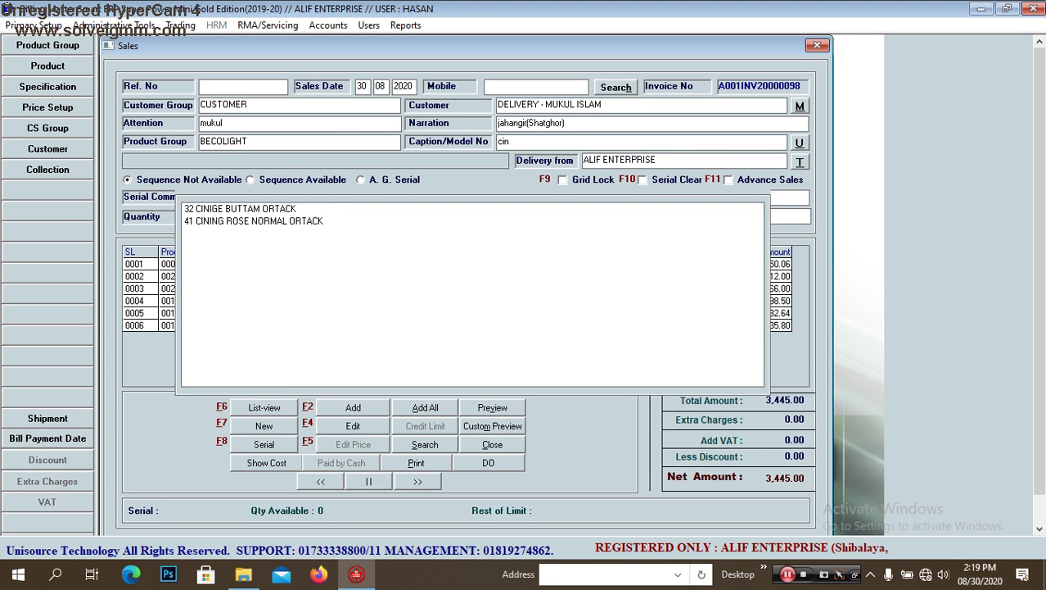
left_click(240, 208)
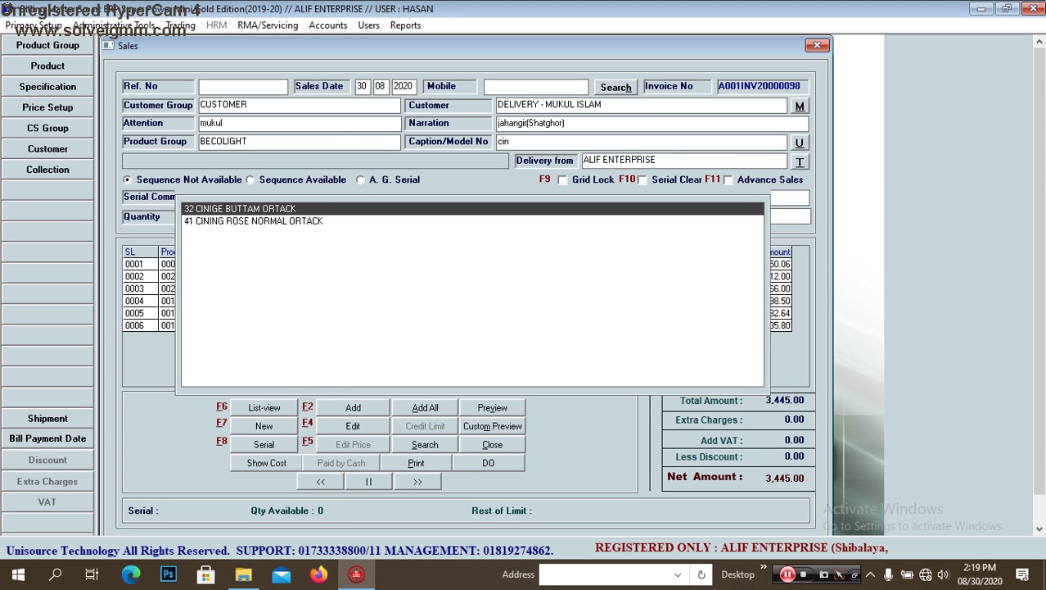
key("Return")
key("Return")
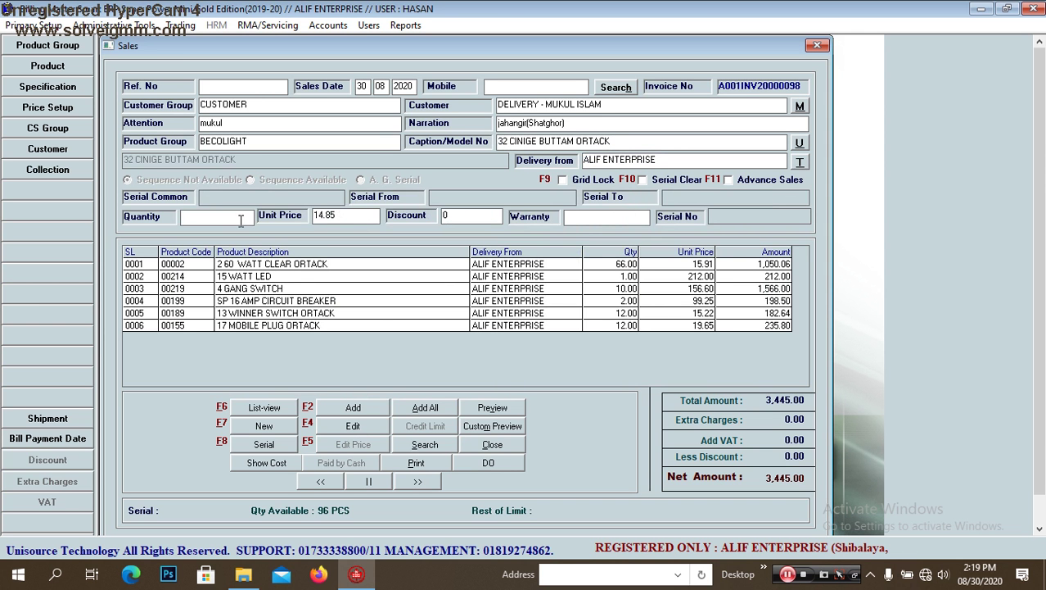
type("12")
key("Return")
key("Return")
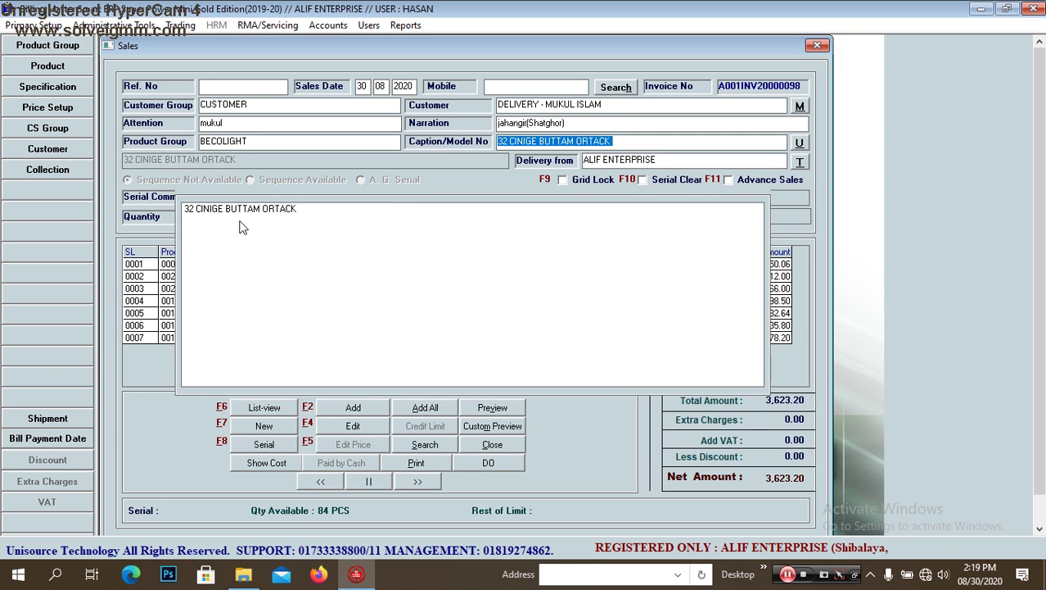
type("spy")
key("Down")
key("Down")
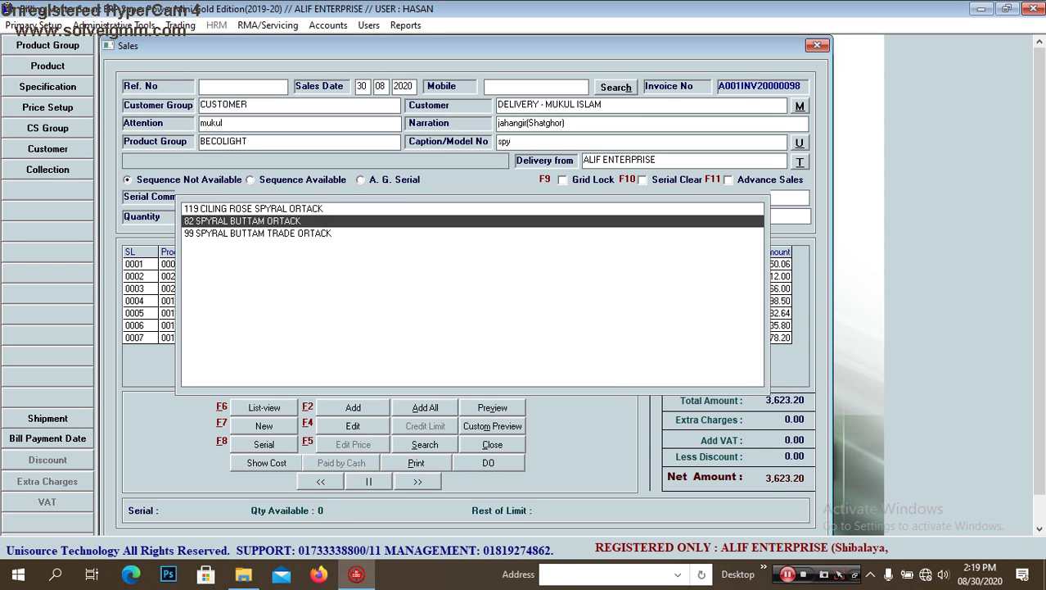
key("Return")
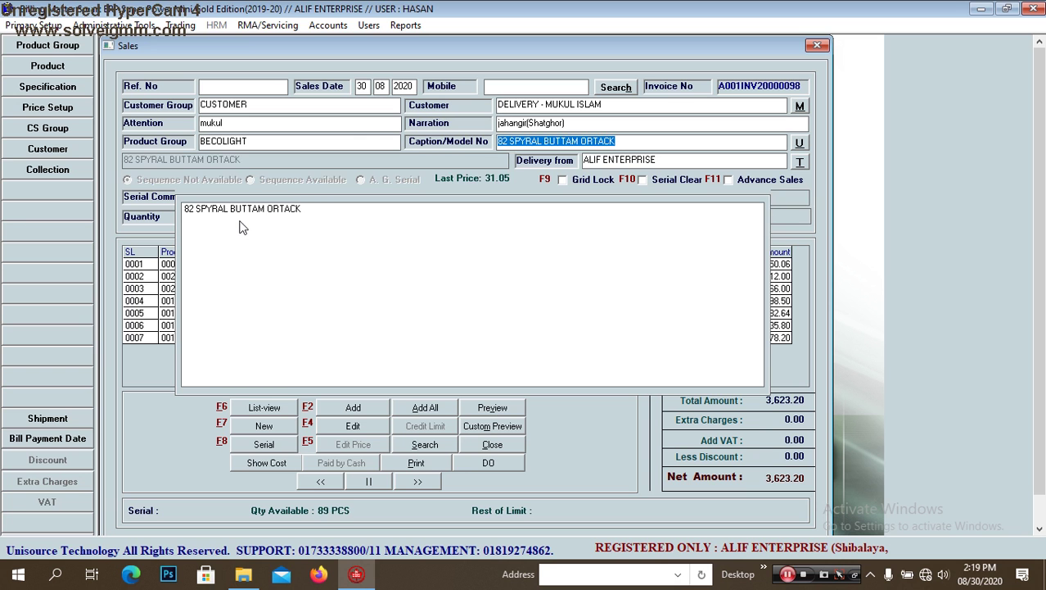
Step: Replace the model with 99 SPYRAL BUTTAM TRADE ORTACK, found by searching "sp", and add it to the invoice with quantity 1
key("BackSpace")
type("sp")
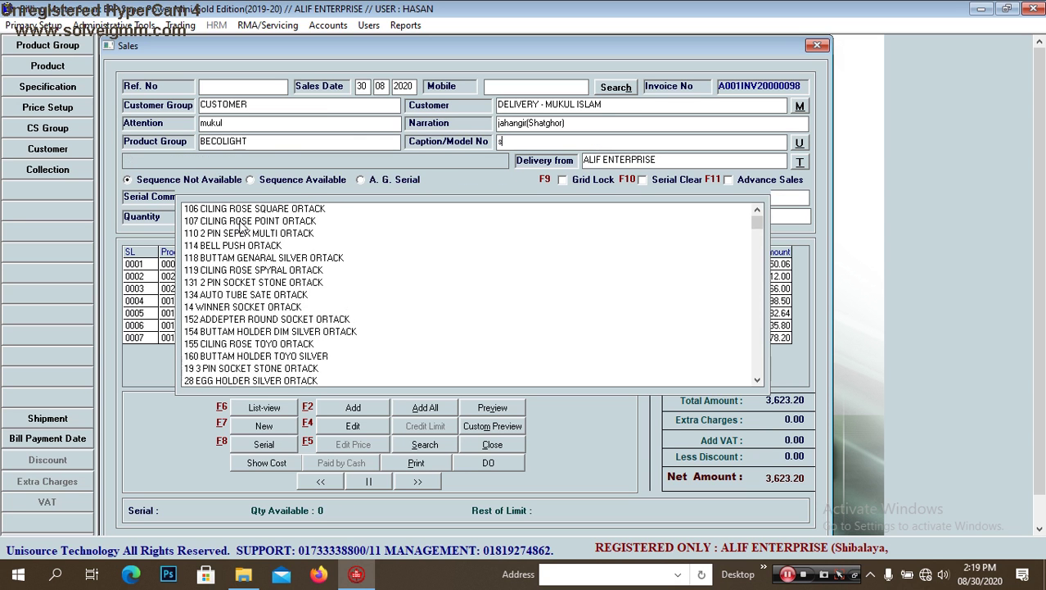
key("Down")
key("Down")
key("Down")
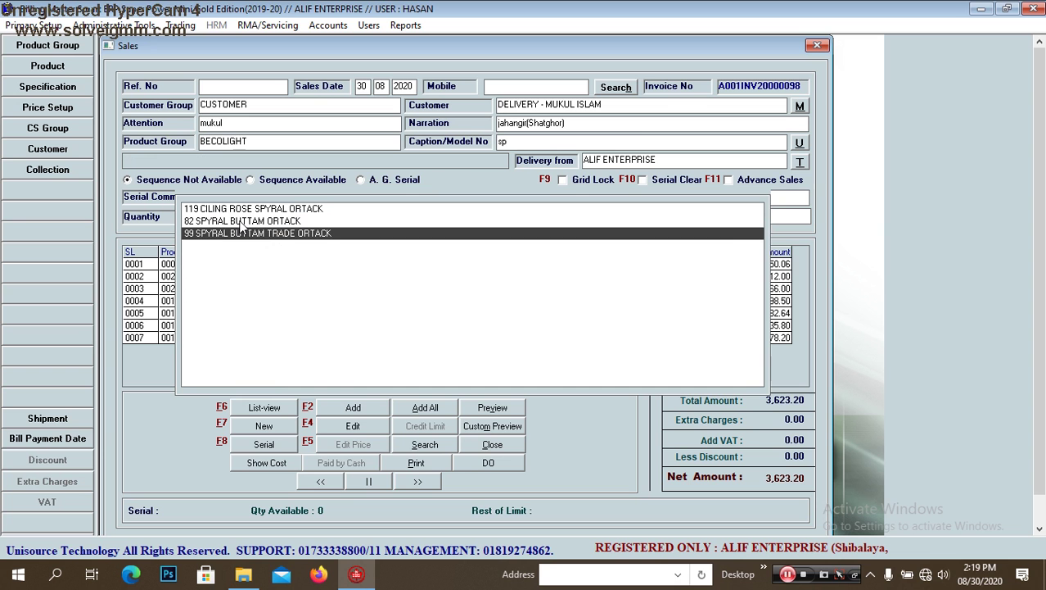
key("Return")
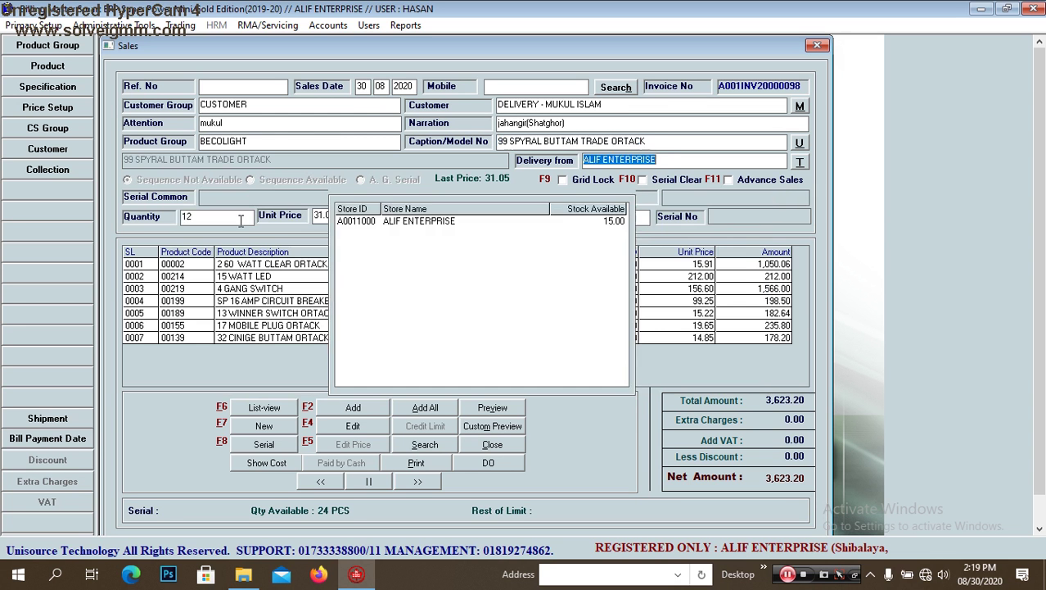
key("Return")
key("Return")
key("Return")
key("Return")
key("Return")
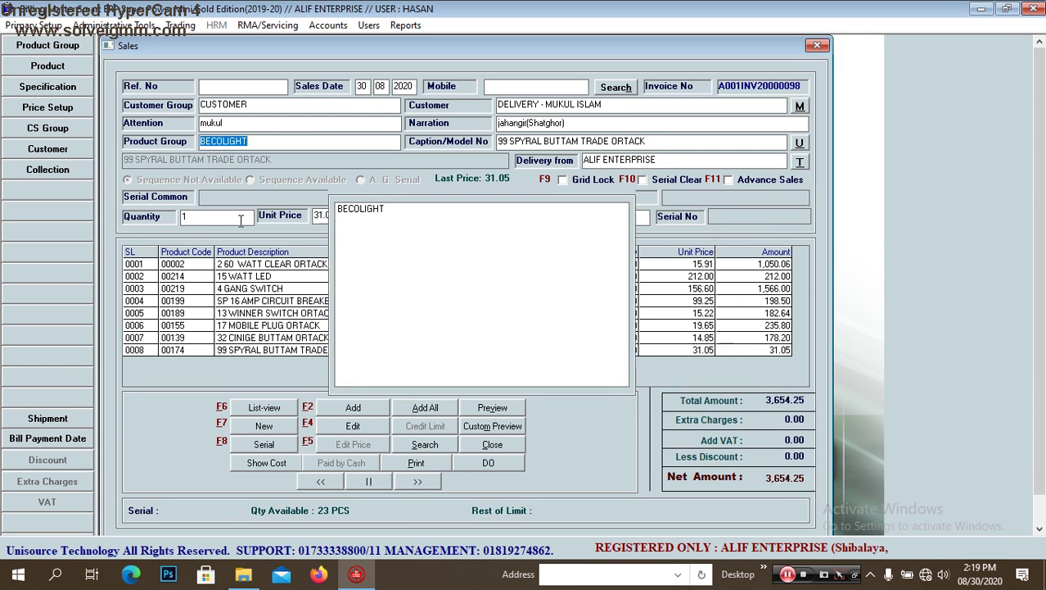
Step: Find 115 UNIVERSEL SOCKET MINI ORTACK by searching "uni" and add it to the invoice with quantity 12
key("Return")
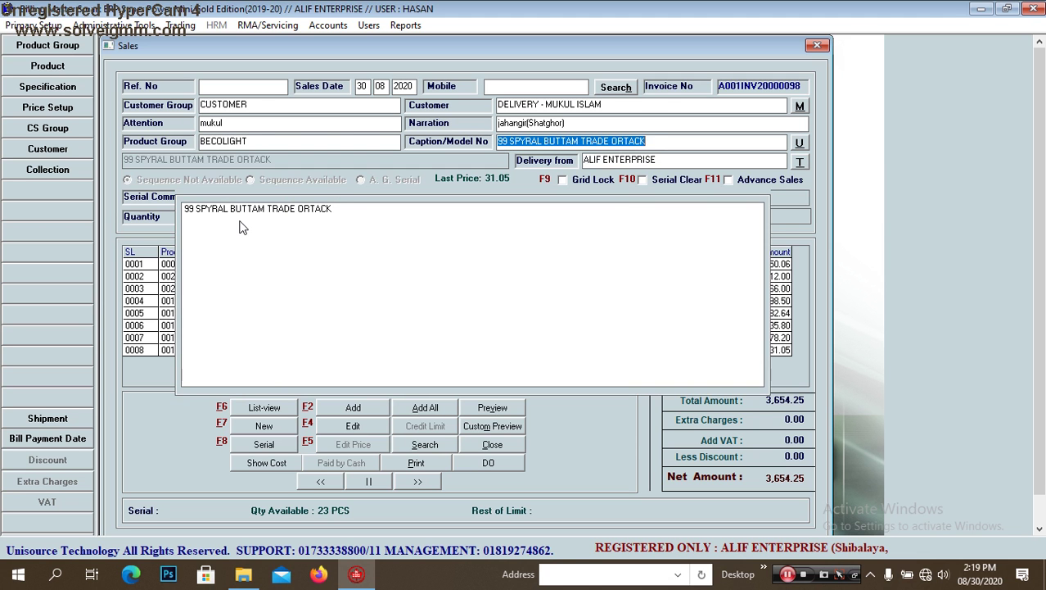
type("uni")
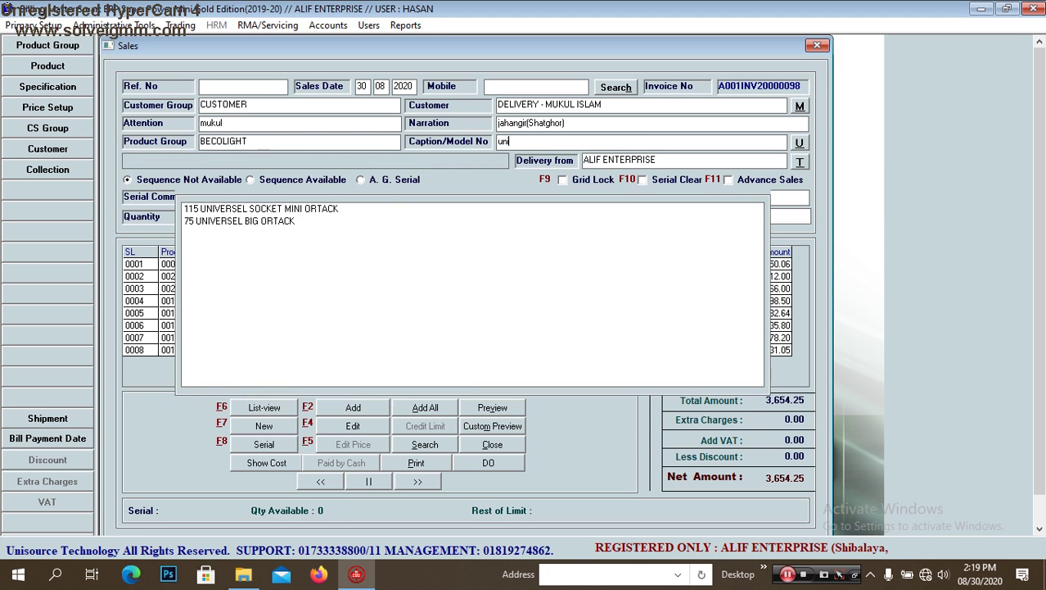
key("Down")
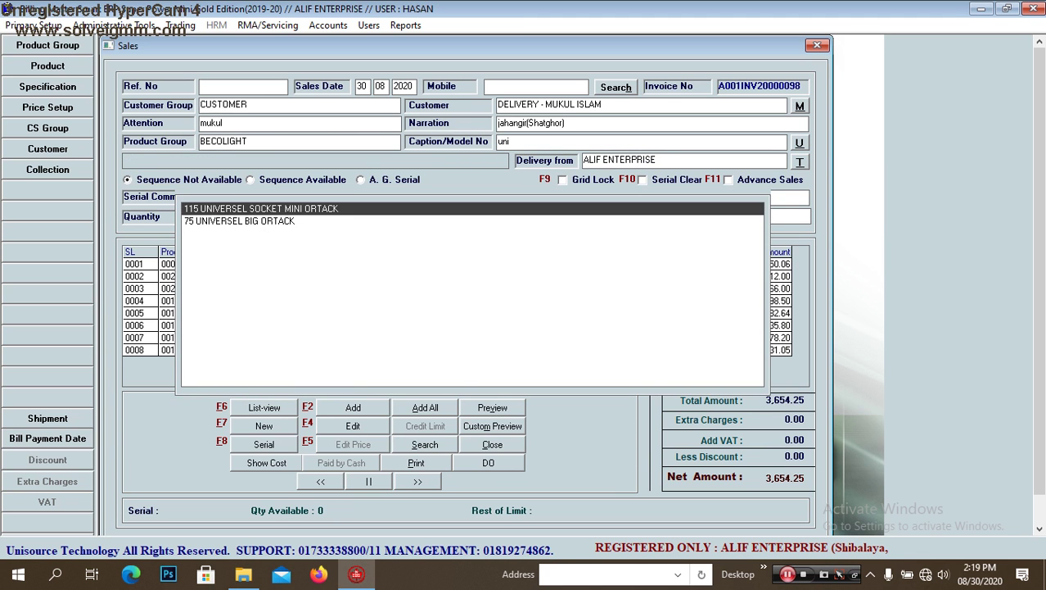
key("Return")
key("Return")
key("Return")
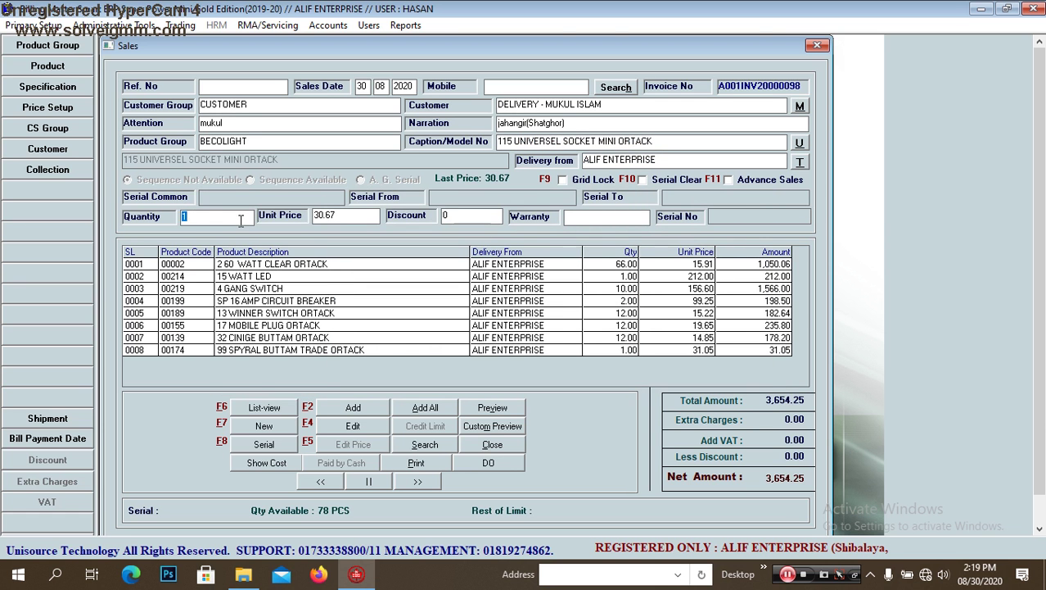
type("12")
key("Return")
key("Return")
key("Return")
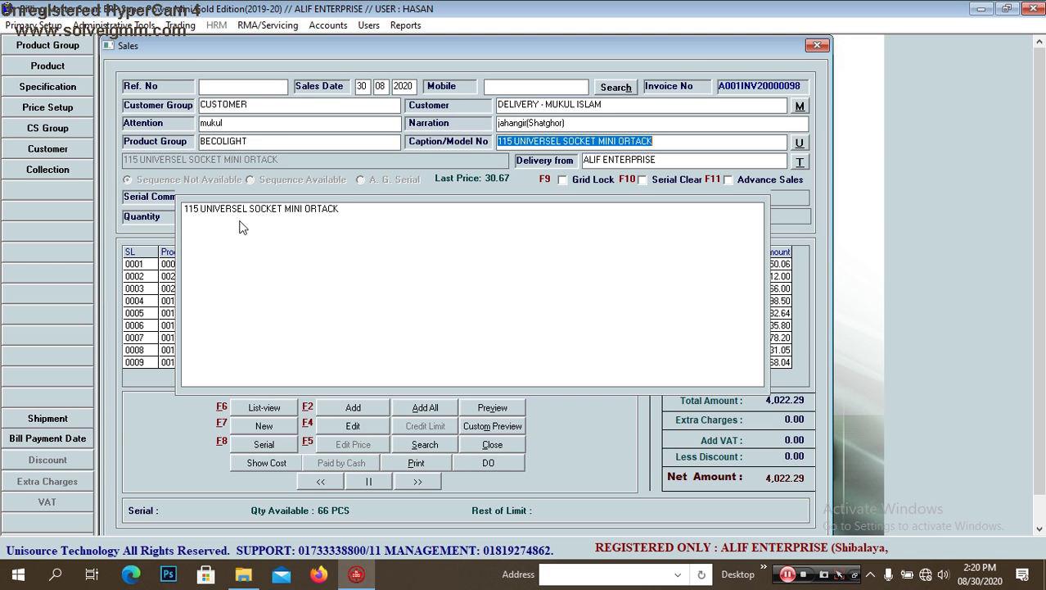
Step: Find 40 BED SWITCH NORMAL ORTACK by searching "bed" and add it to the invoice with quantity 24
type("bed")
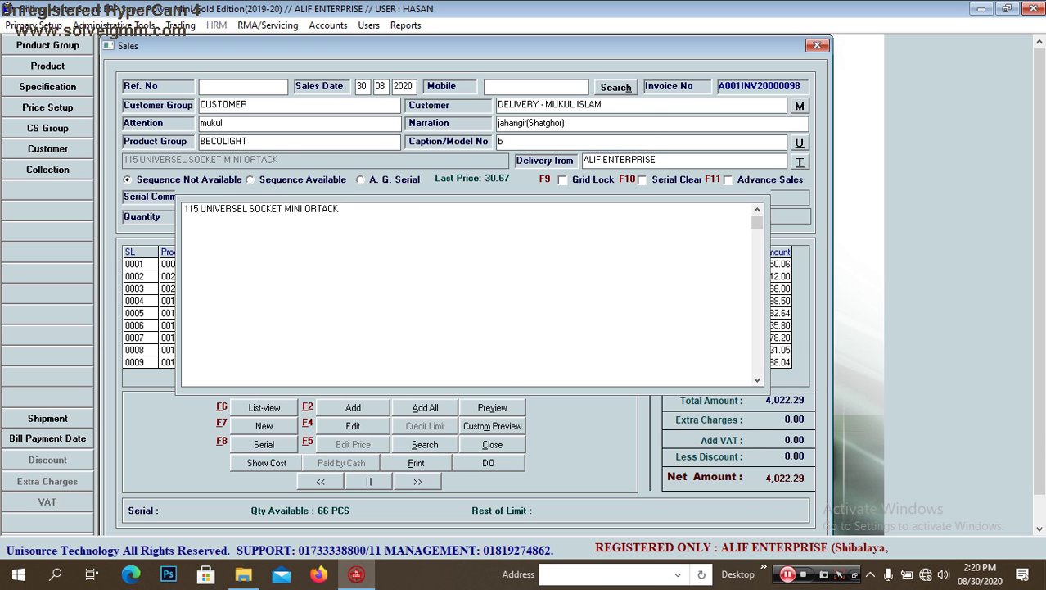
key("Down")
key("Down")
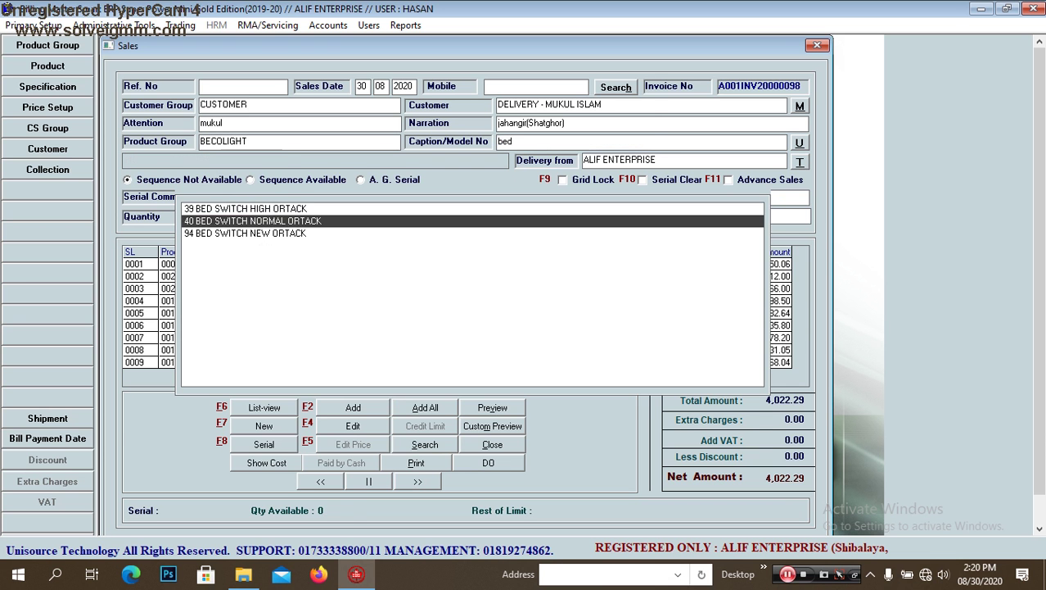
key("Return")
key("Return")
type("24")
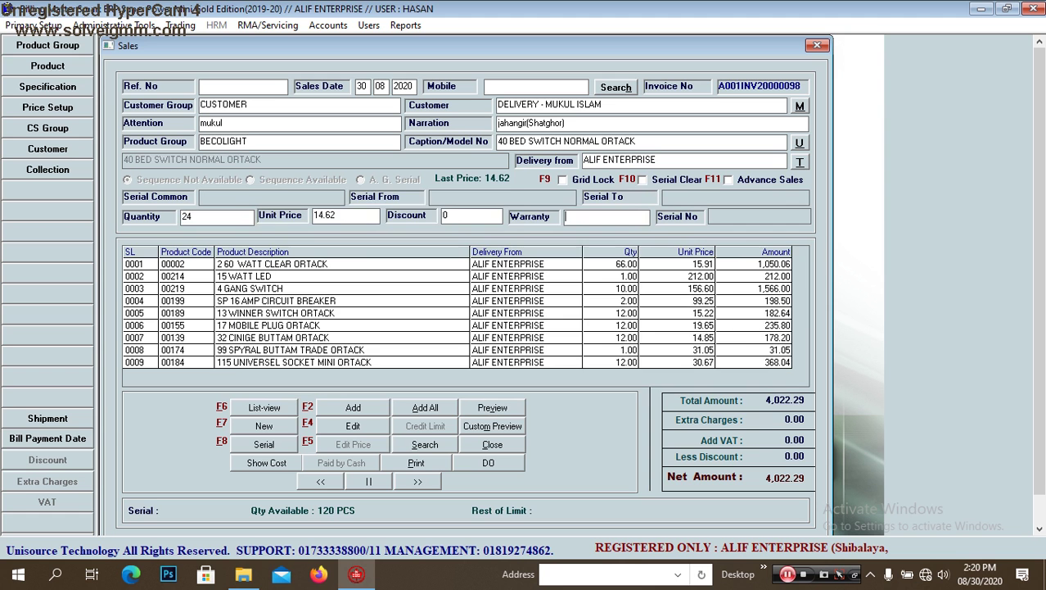
key("Return")
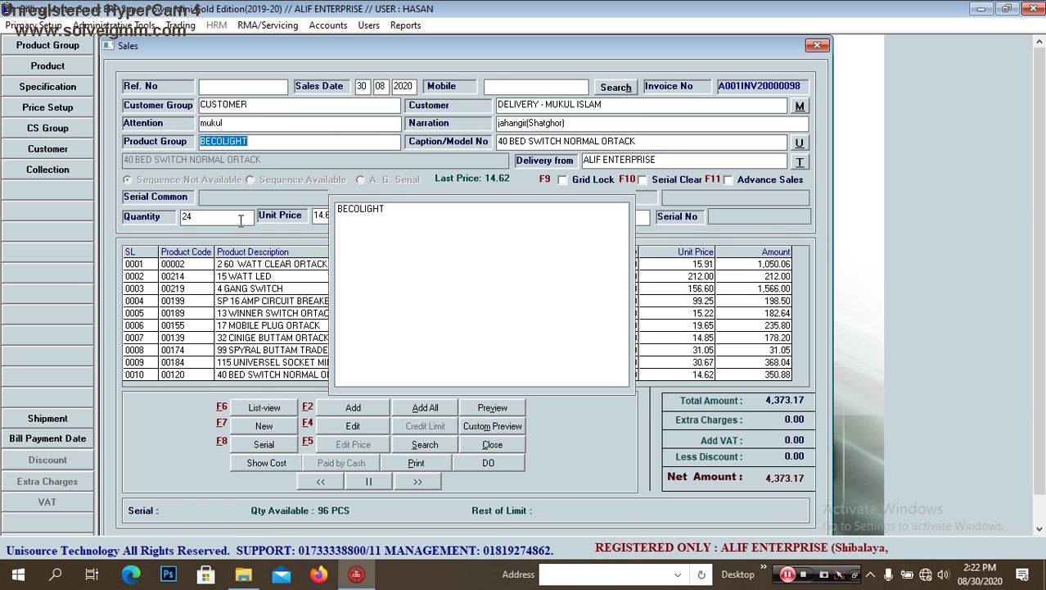
Step: Find 116 PENDENT GANARAL SILVER ORTACK by searching "silv" and add it to the invoice with quantity 12
key("Return")
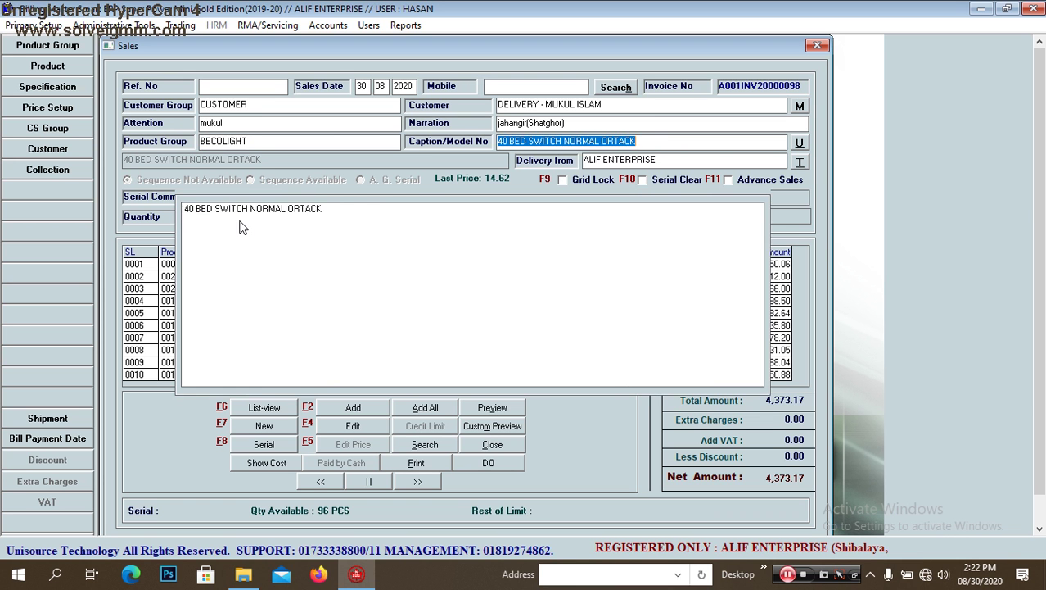
type("silv")
key("Return")
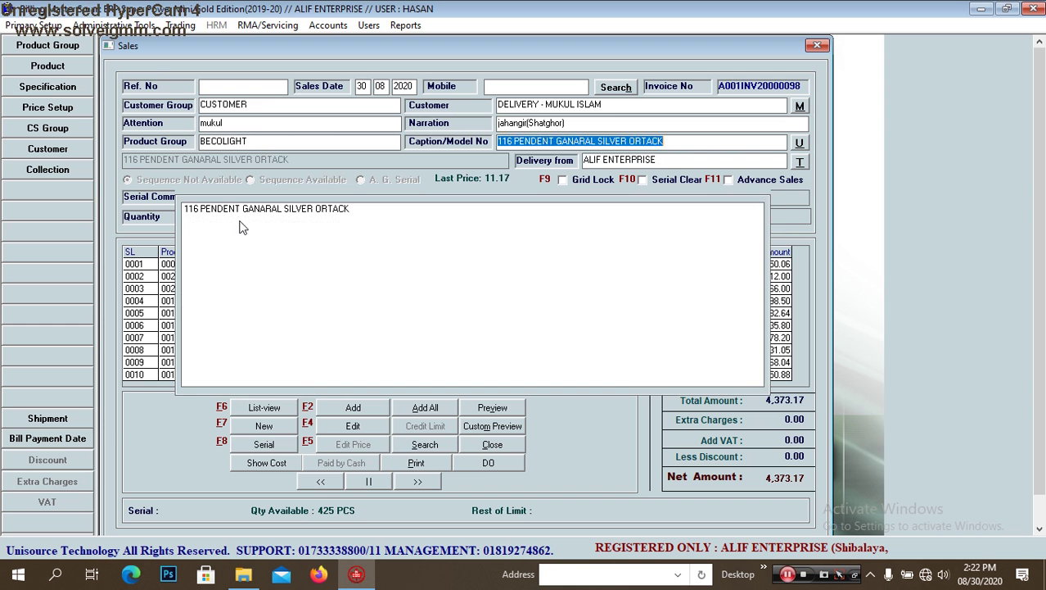
key("Return")
key("Return")
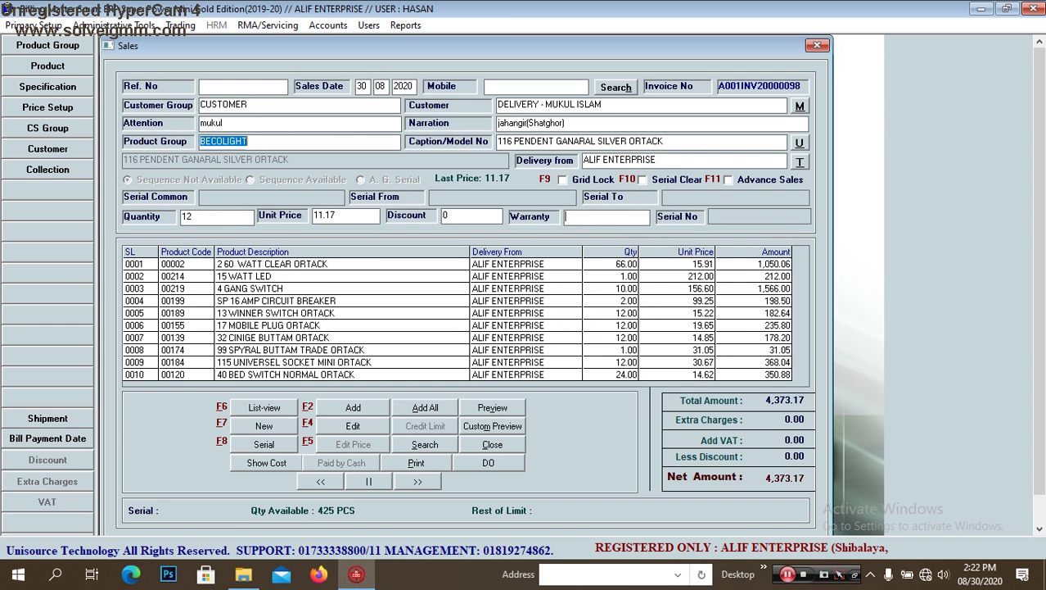
key("Return")
key("Return")
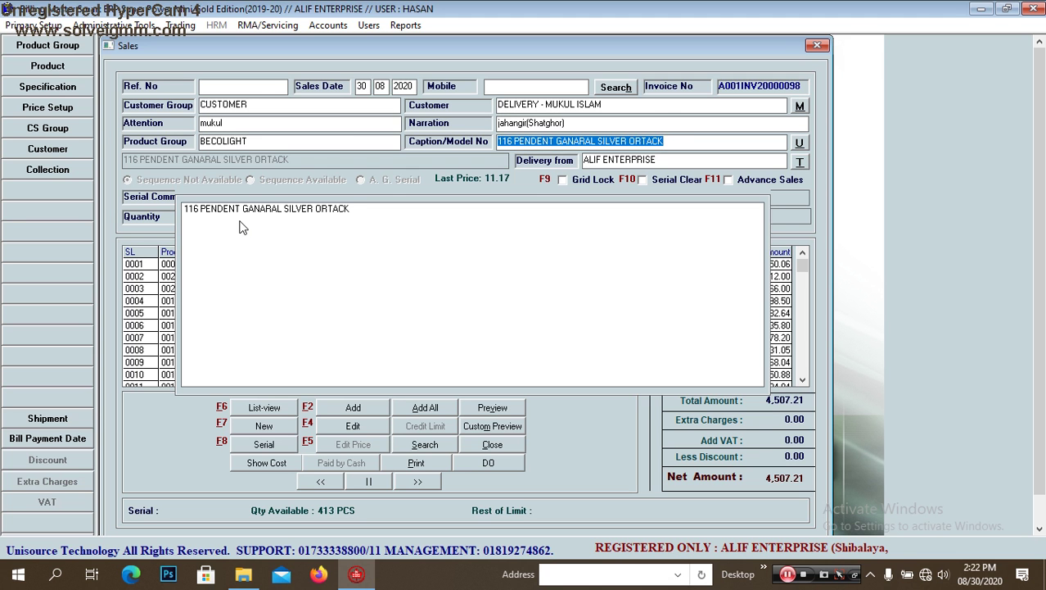
Step: Find 91 RICH HOLDER PETOL ORTACK by searching "rich" and add it to the invoice with quantity 12
type("rich")
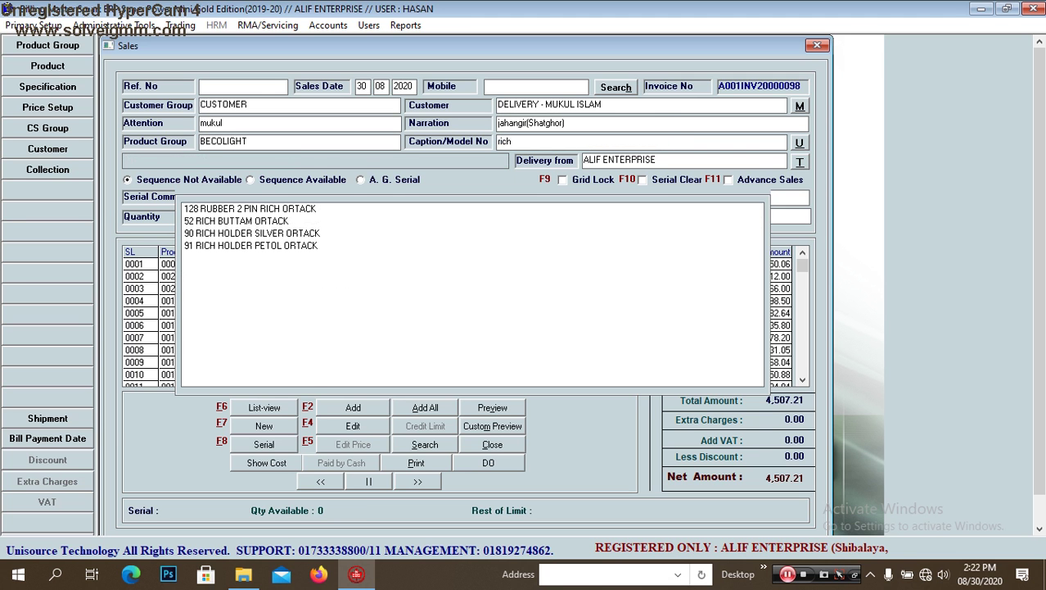
key("Down")
key("Down")
key("Down")
key("Down")
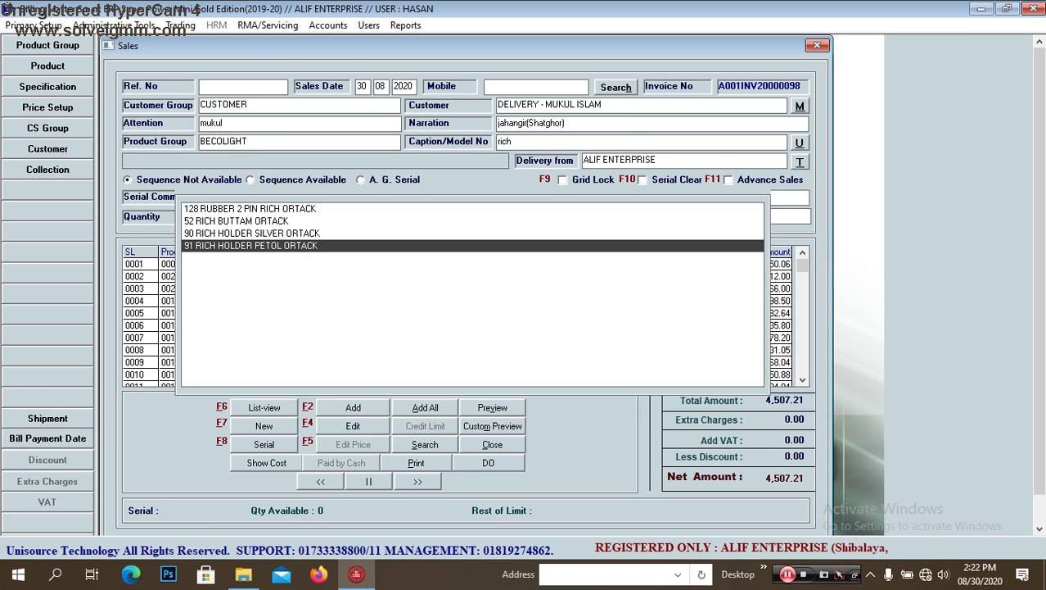
key("Return")
key("Return")
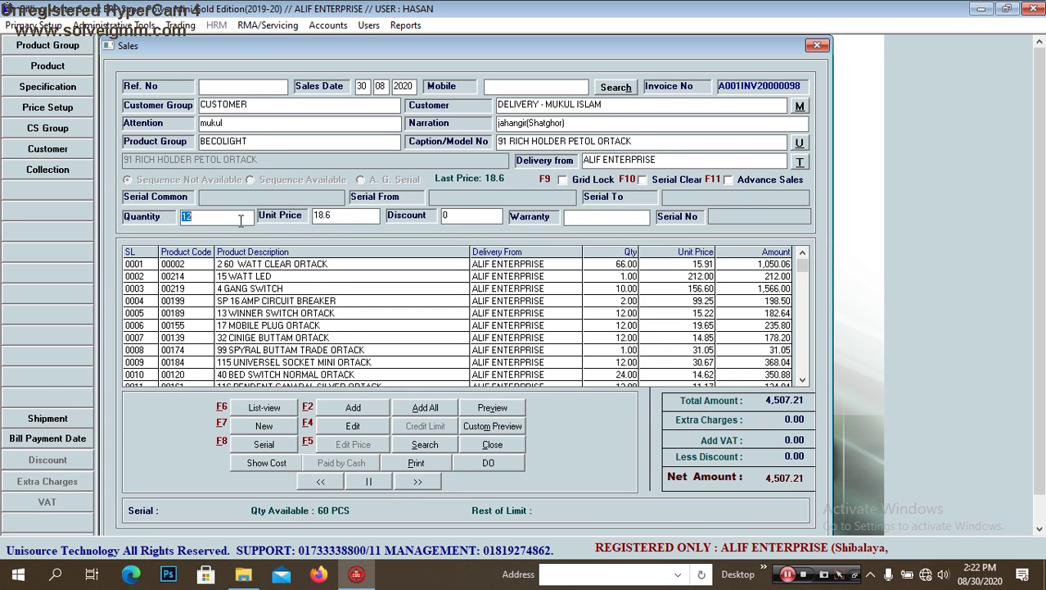
key("Return")
key("Return")
key("Return")
key("Return")
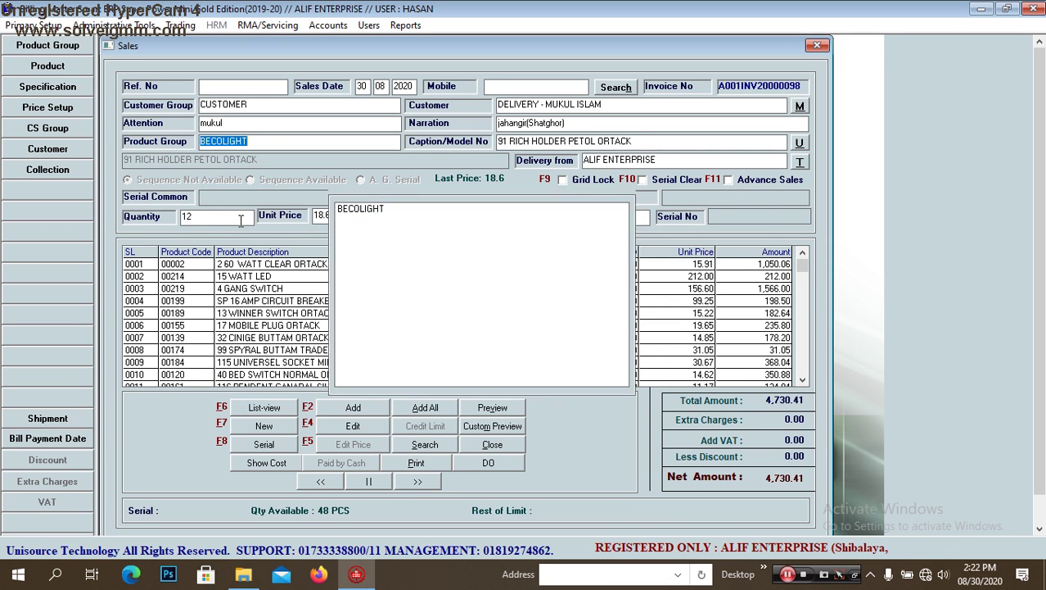
Step: Find 2 PIN PLUG DELUX by searching "delux" and add it to the invoice with quantity 36
key("Return")
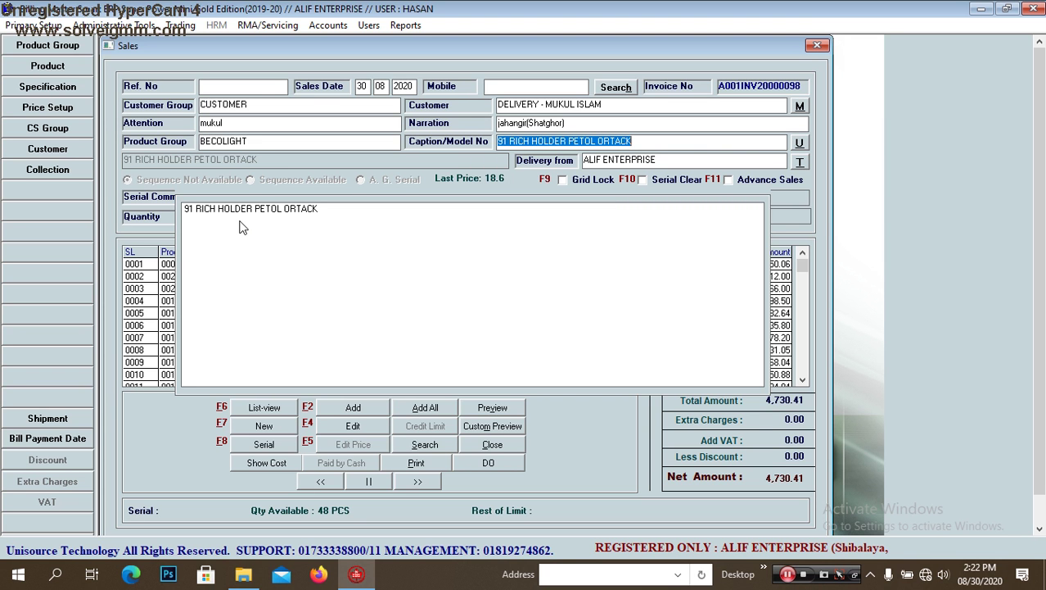
type("delux")
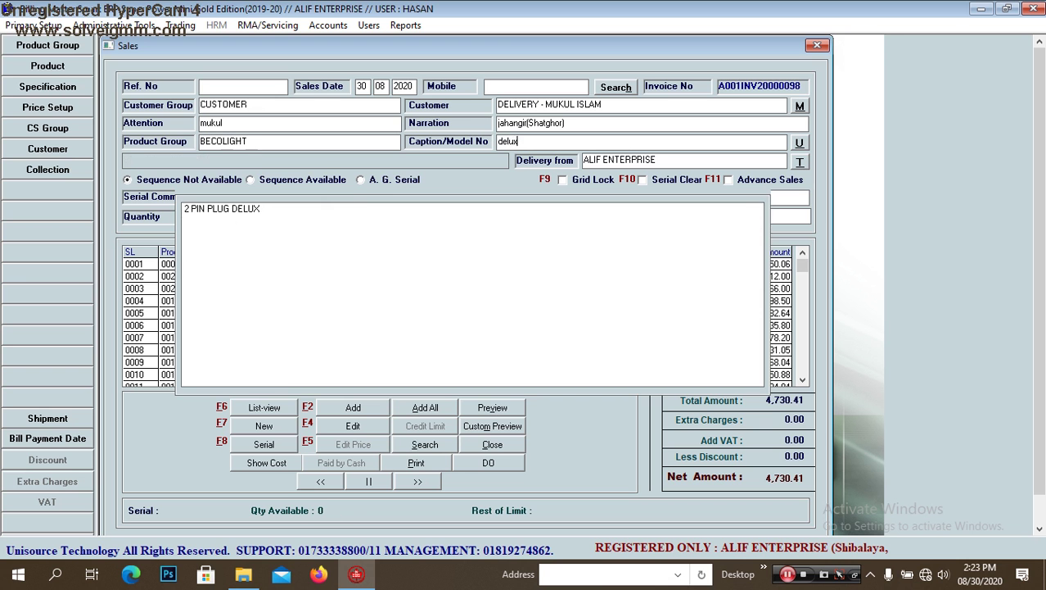
key("Down")
key("Return")
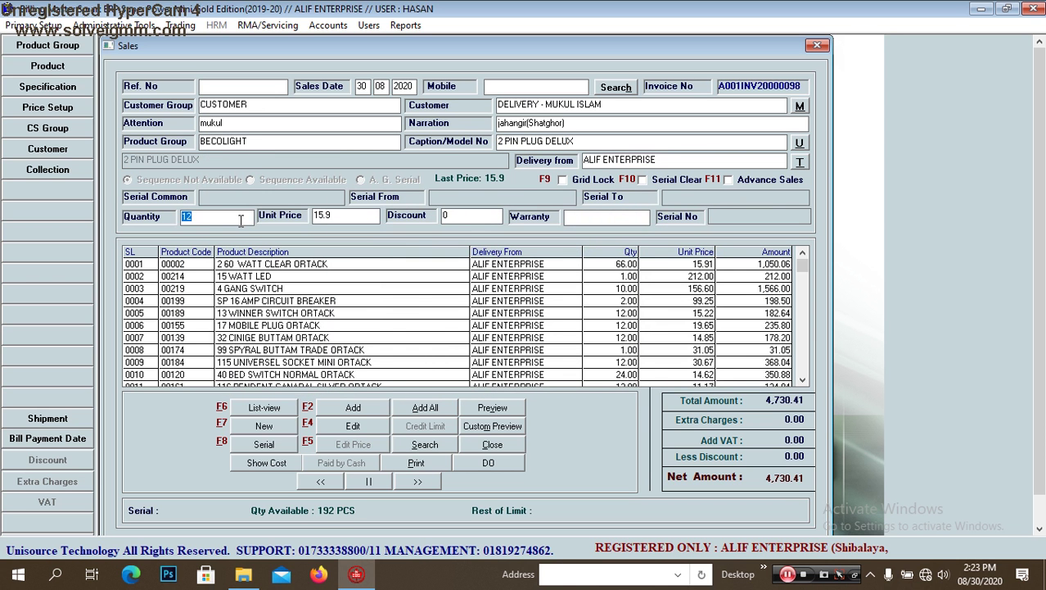
type("36")
key("Return")
key("Return")
key("Return")
key("Return")
key("Return")
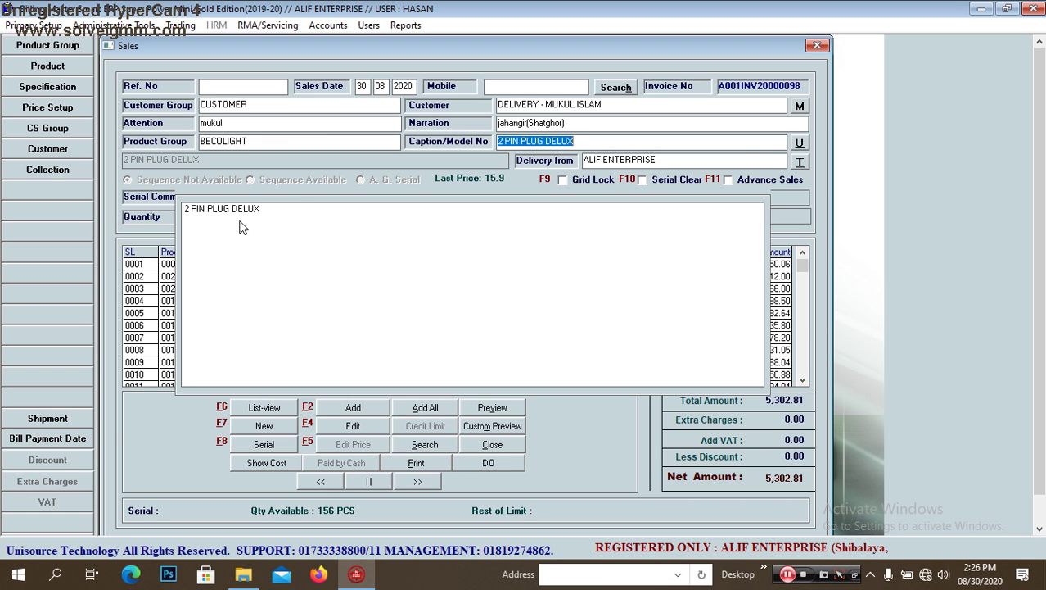
Step: Clear the product group, search all models for "mk" and choose 132 MK FAN DEEMER ORTACK
type("mk")
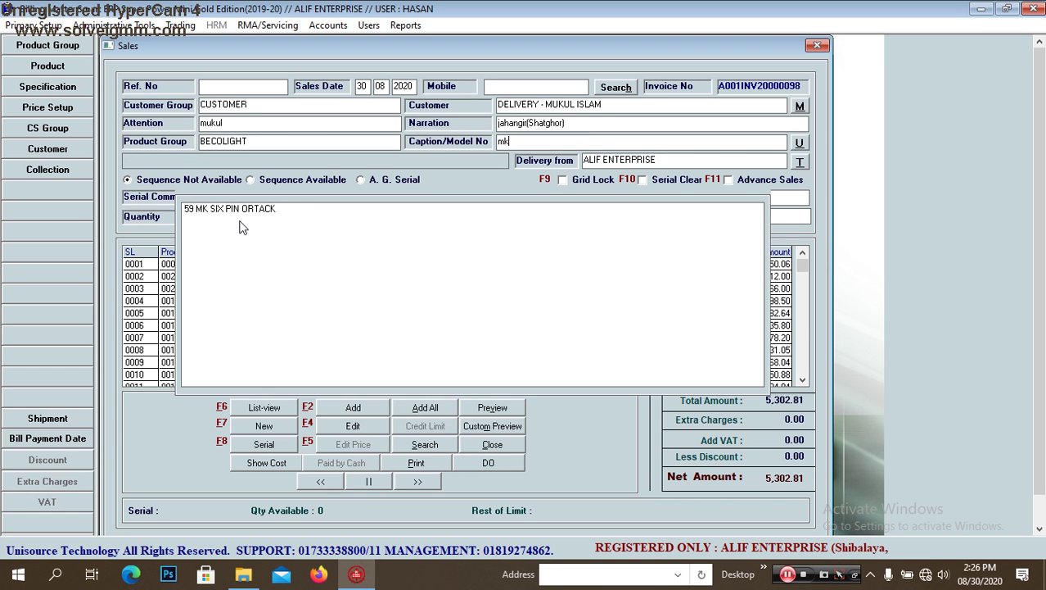
key("BackSpace")
key("BackSpace")
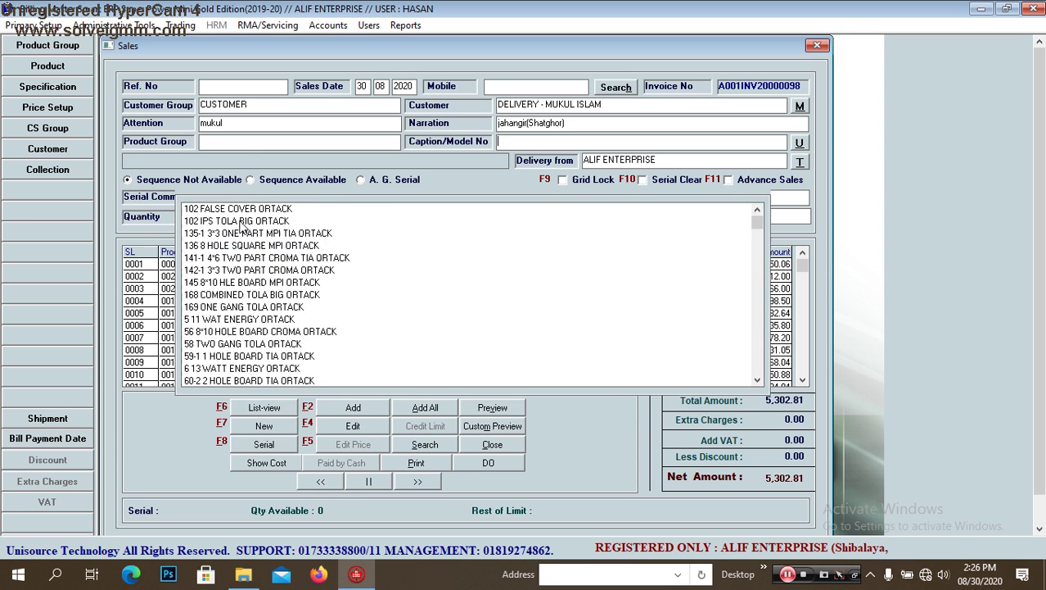
type("mk")
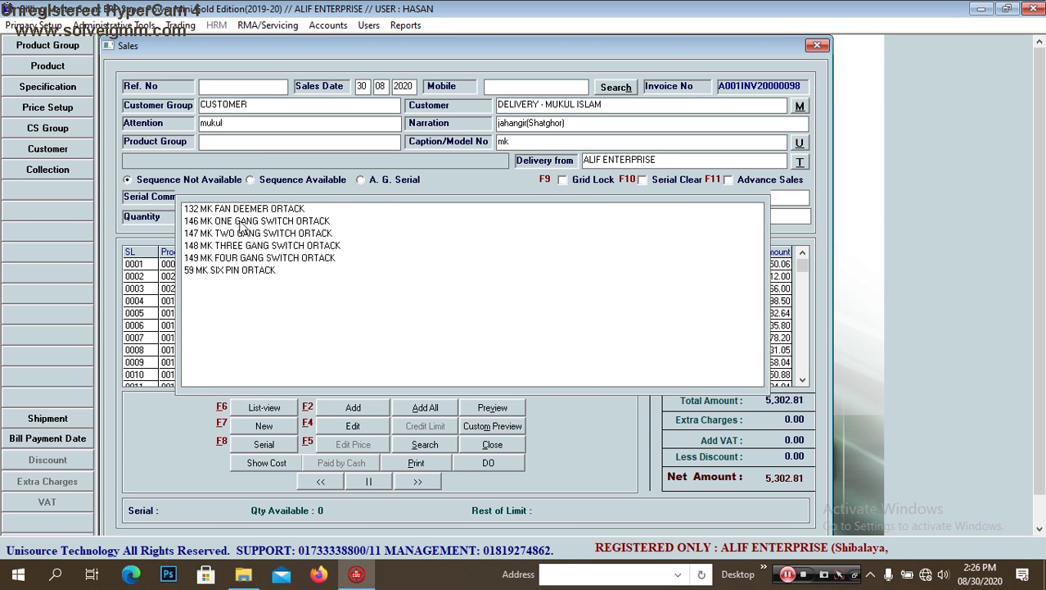
key("Down")
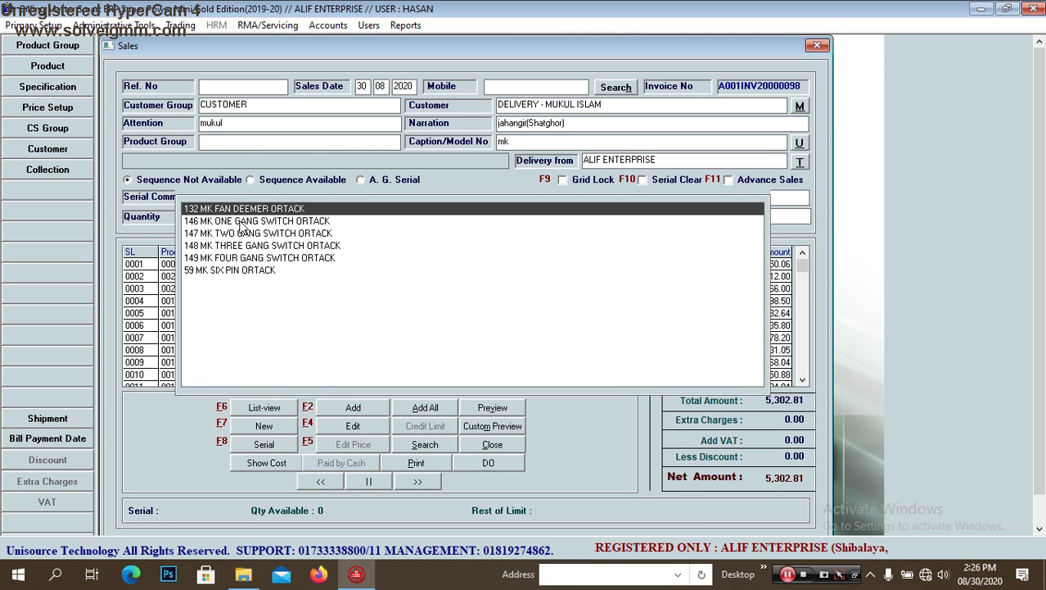
key("Return")
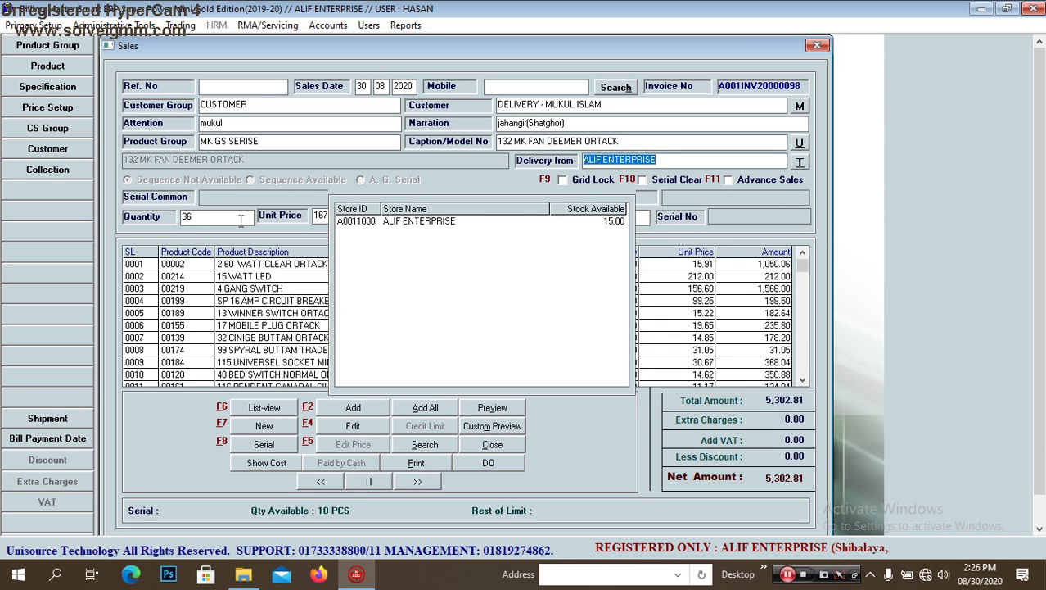
Step: Reselect ALIF ENTERPRISE as the delivery store and add the MK fan dimmer to the invoice with quantity 7
key("Delete")
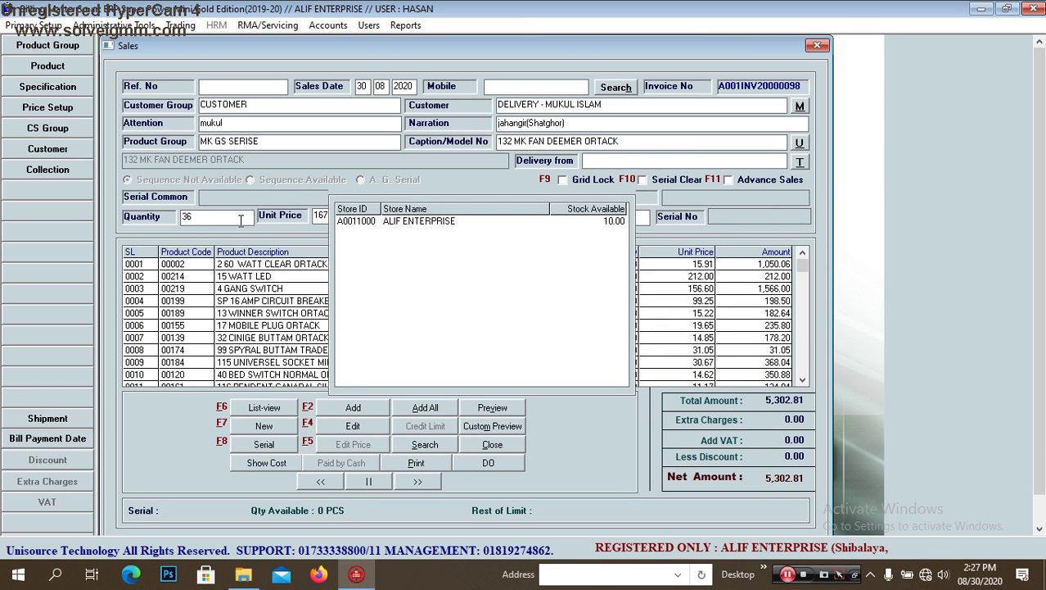
key("Down")
key("Return")
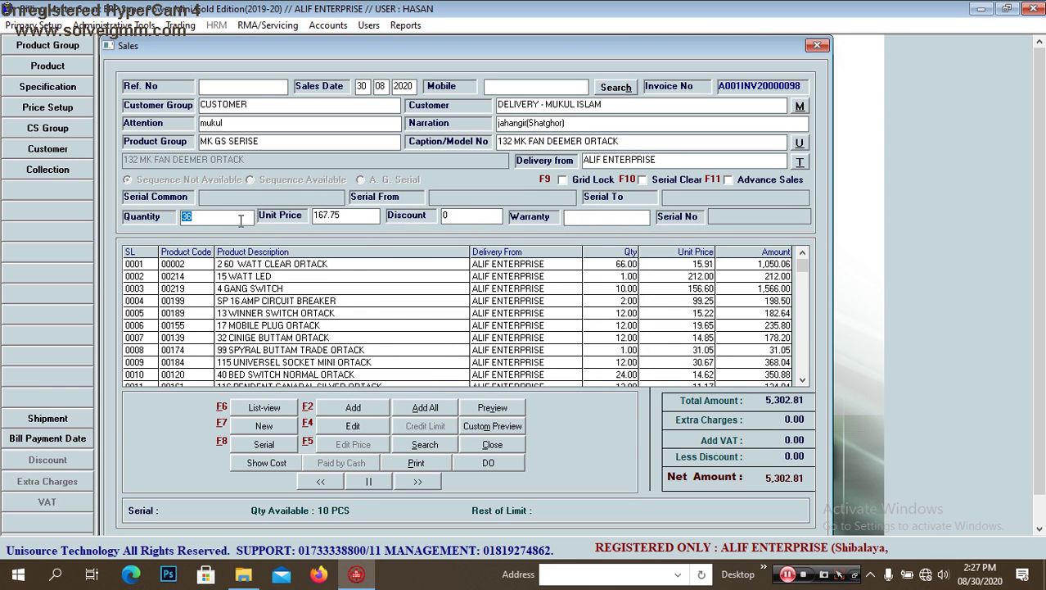
type("7")
key("Return")
key("Return")
key("Return")
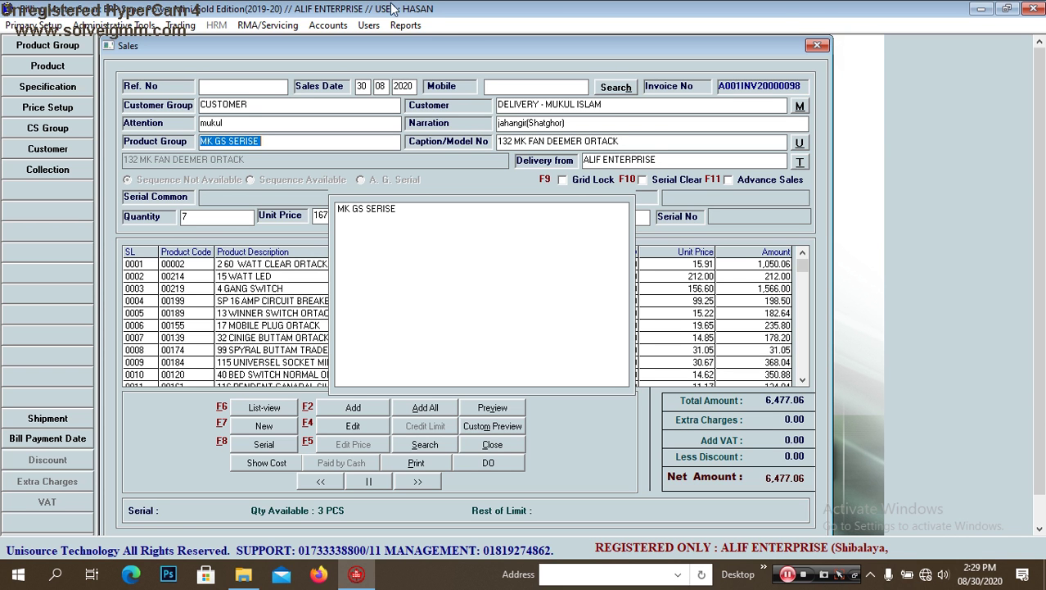
Step: Look through the list of programs installed in Windows and return to the open Sales form
left_click(981, 8)
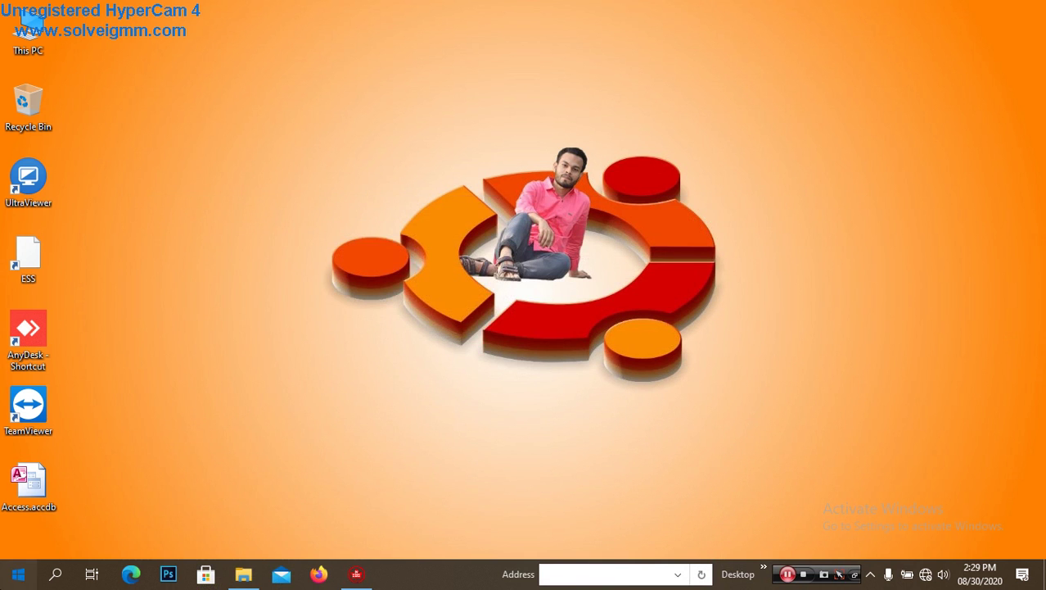
left_click(18, 574)
scroll(73, 512, "down", 7)
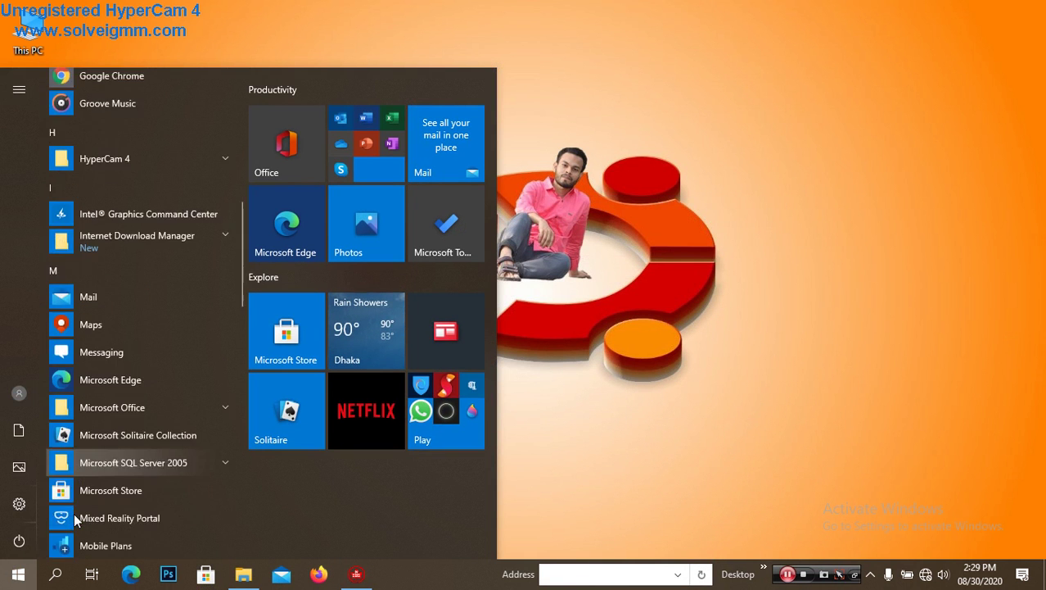
scroll(73, 513, "up", 3)
scroll(74, 512, "up", 2)
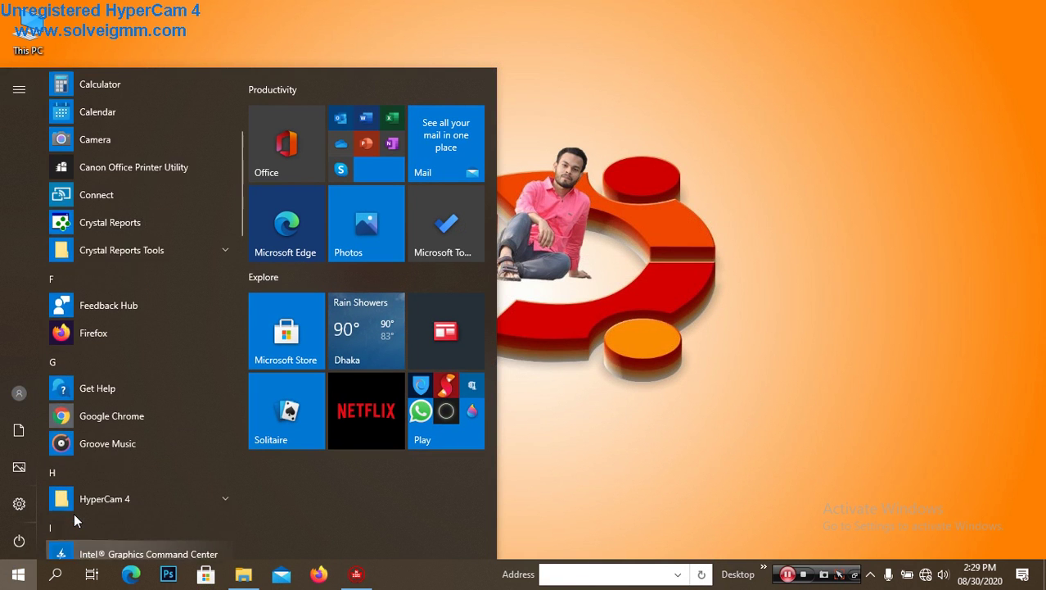
scroll(74, 513, "down", 2)
scroll(74, 512, "down", 5)
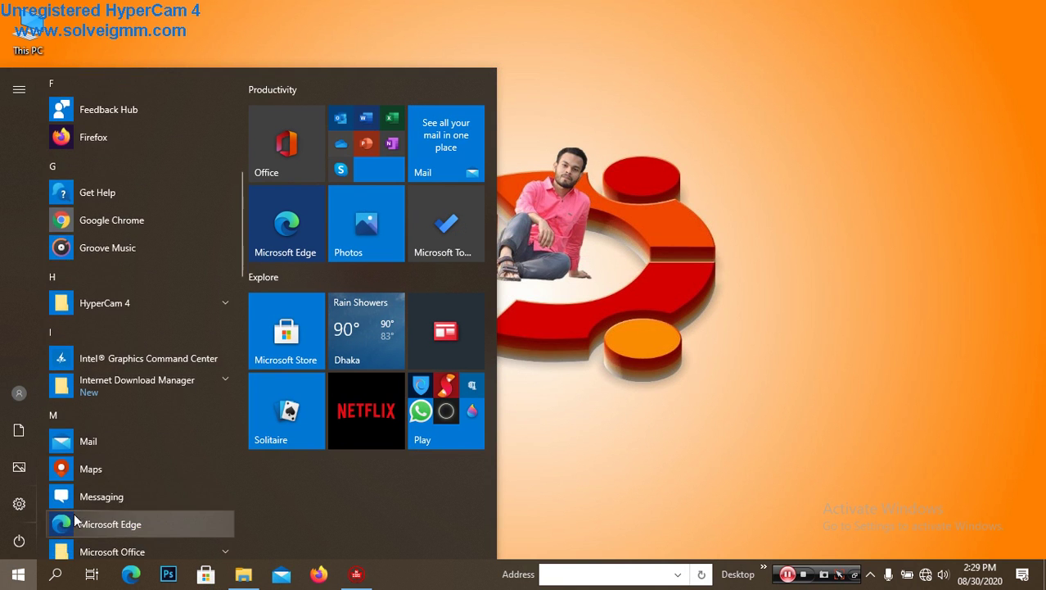
scroll(74, 517, "down", 2)
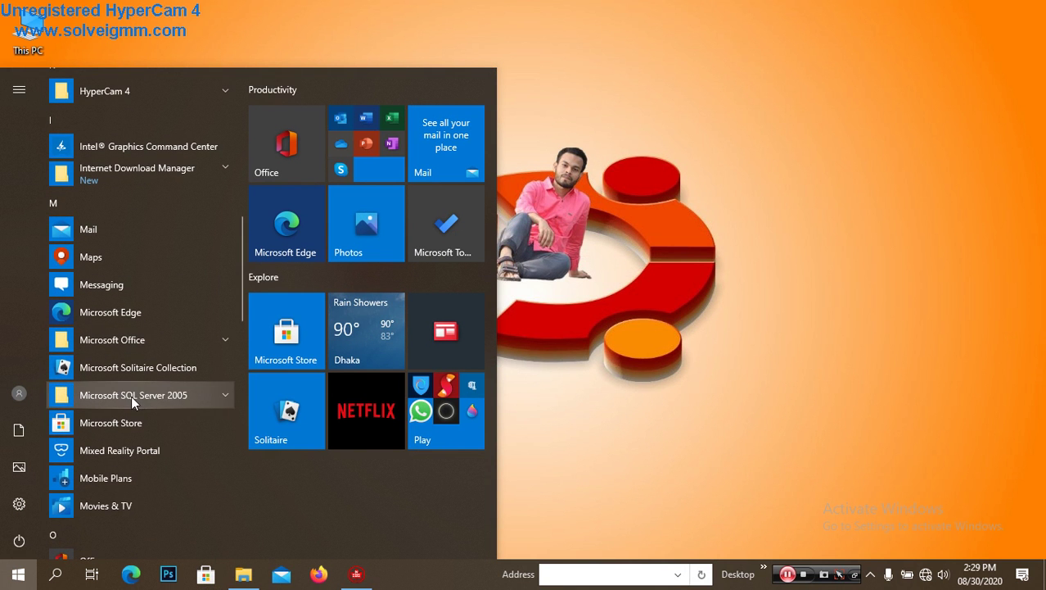
left_click(631, 390)
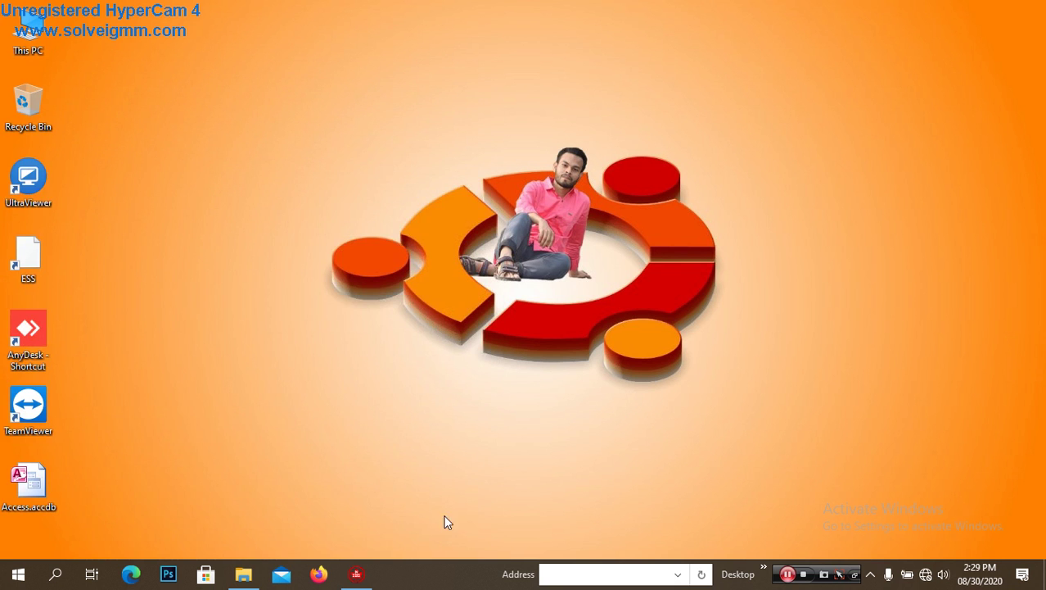
left_click(356, 574)
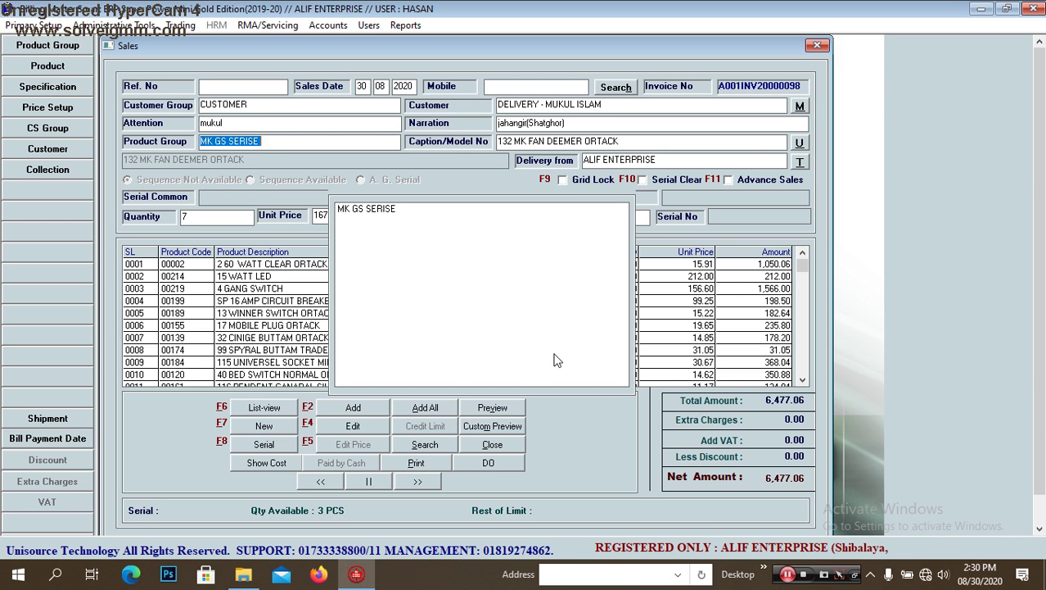
Step: Preview the finished customer invoice, print it and close the preview
left_click(501, 407)
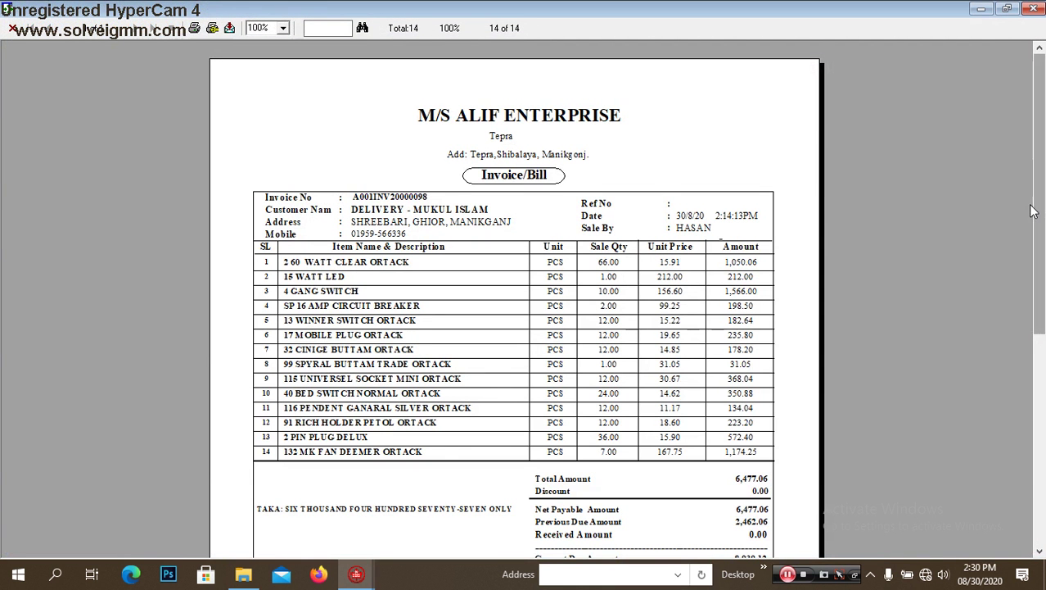
mouse_move(1039, 215)
left_mouse_down()
mouse_move(1039, 357)
mouse_move(1034, 230)
left_mouse_up()
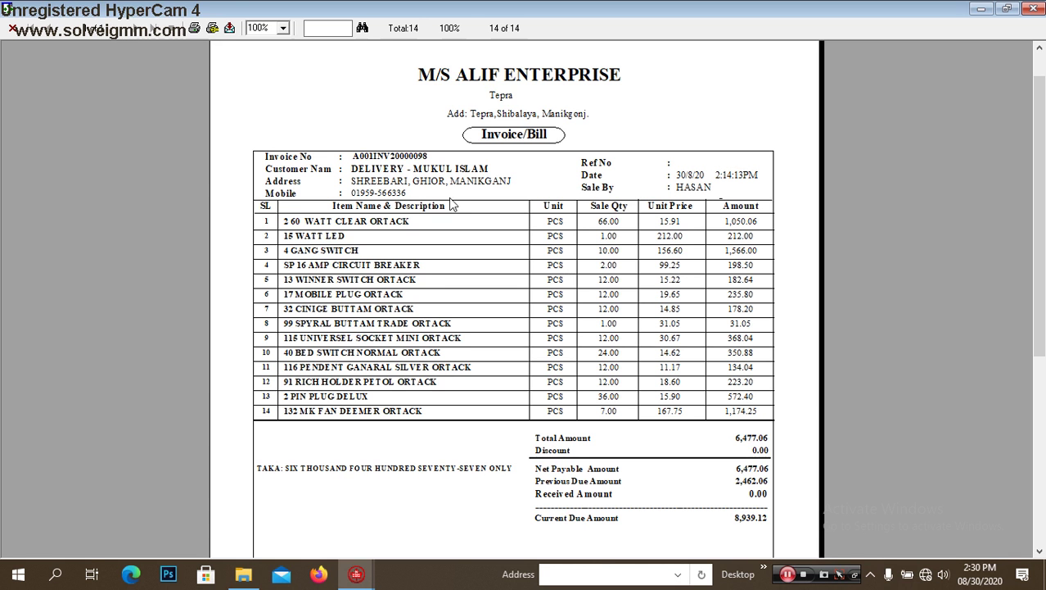
left_click(195, 29)
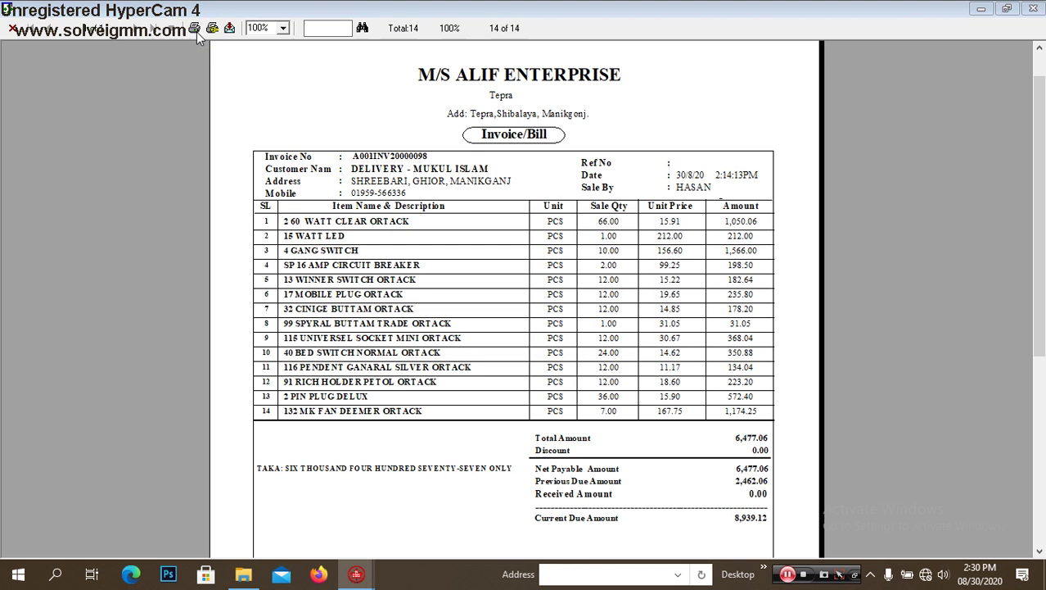
key("Return")
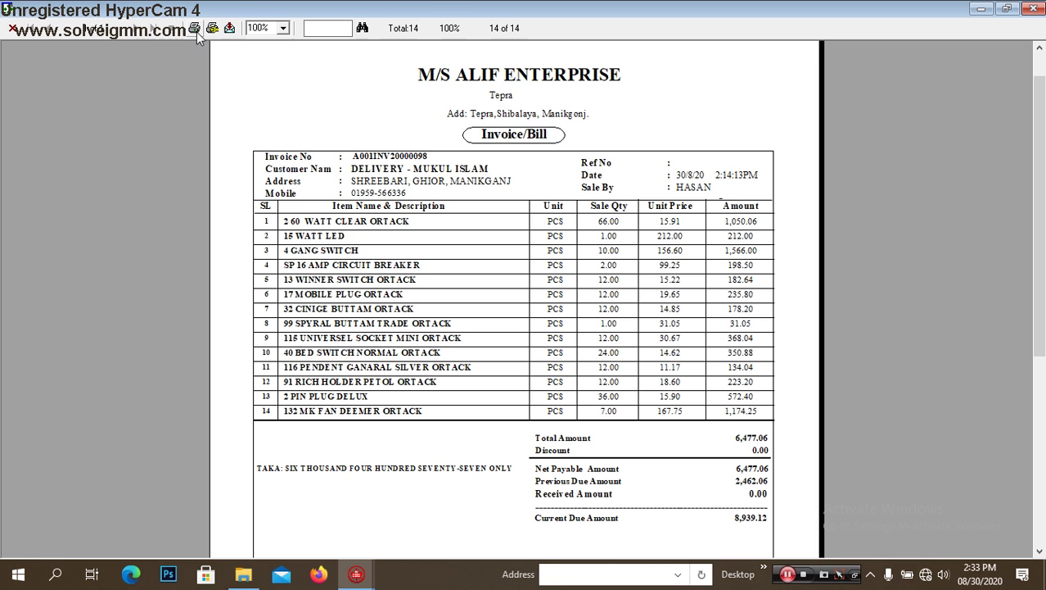
left_click(13, 29)
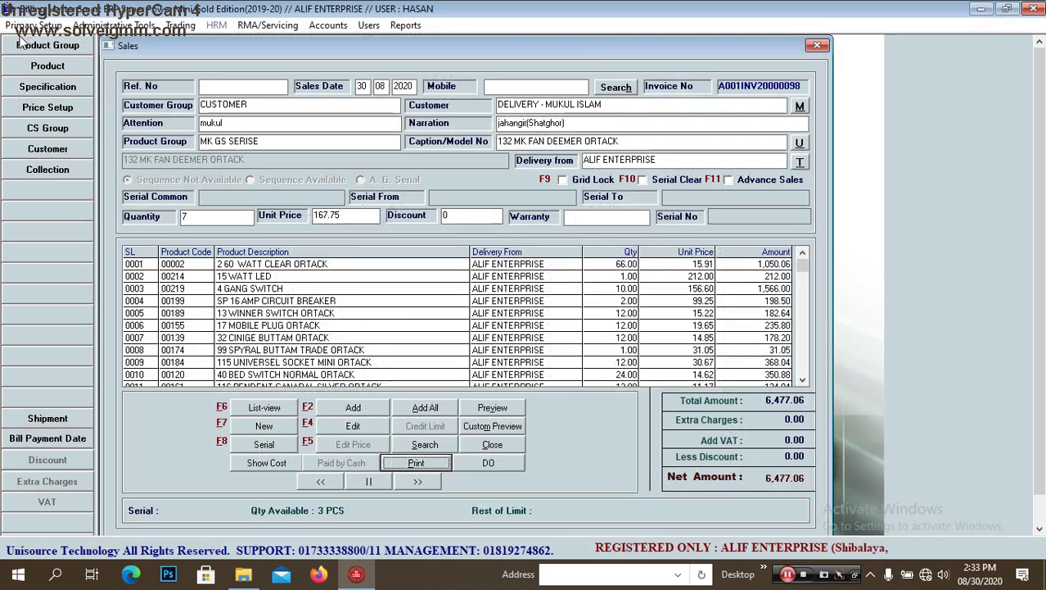
Step: Start a new sales invoice, leave the header fields before the customer group as they are, and set the customer group to CUSTOMER
left_click(285, 431)
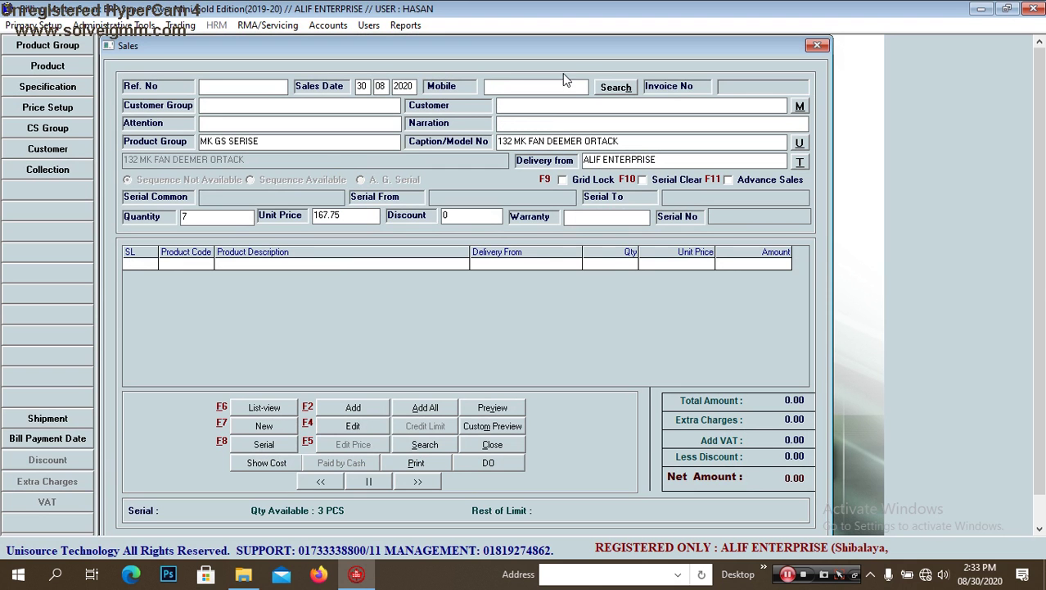
key("Return")
key("Return")
key("Return")
key("Return")
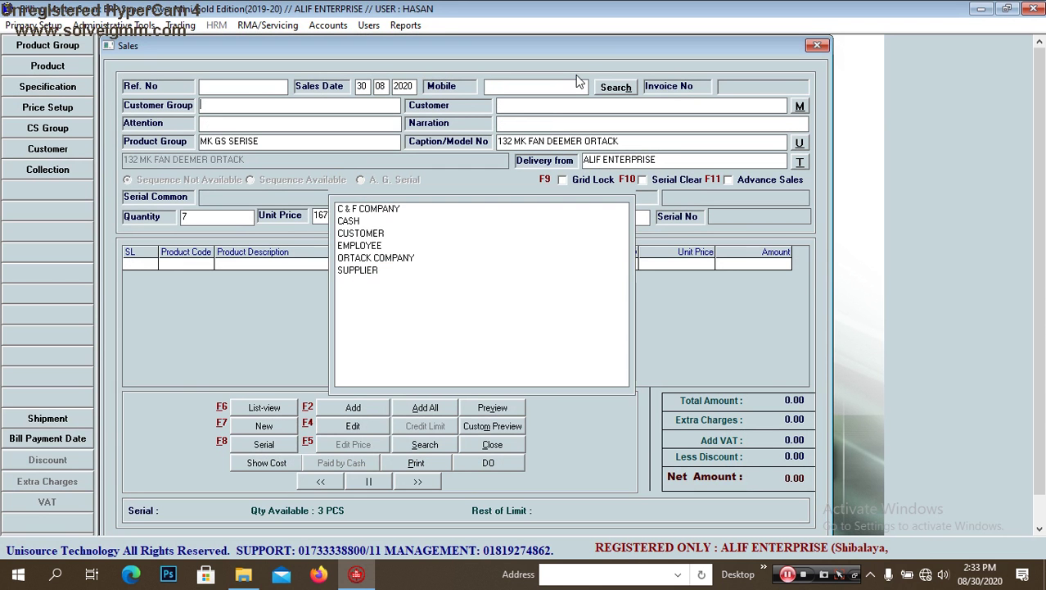
key("Down")
key("Down")
key("Down")
key("Return")
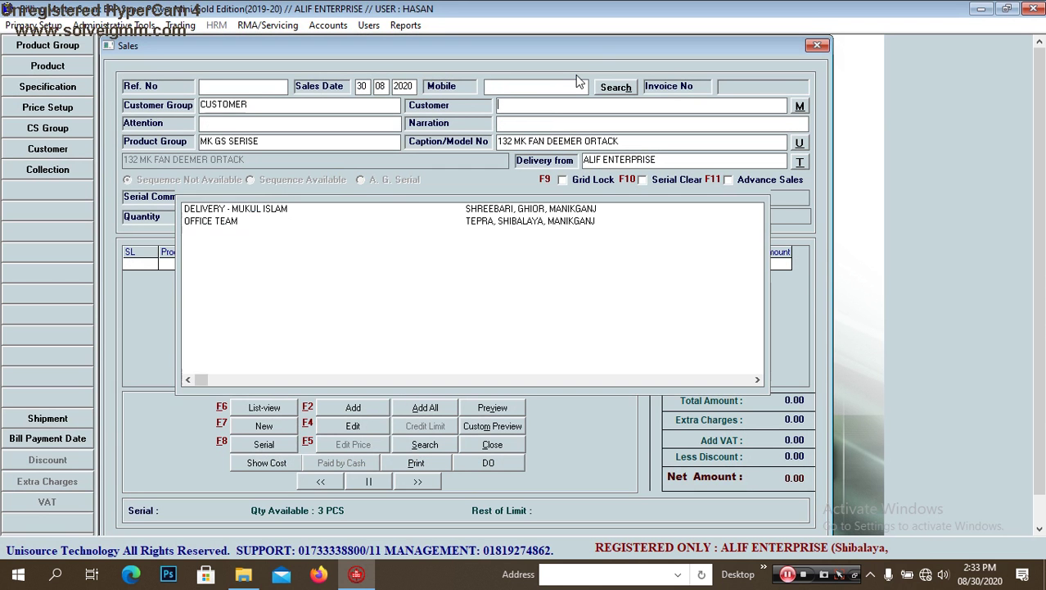
Step: Choose the delivery customer, enter the contact's name as attention, and fill in the narration with the recipient's name and place
key("Down")
key("Down")
key("Up")
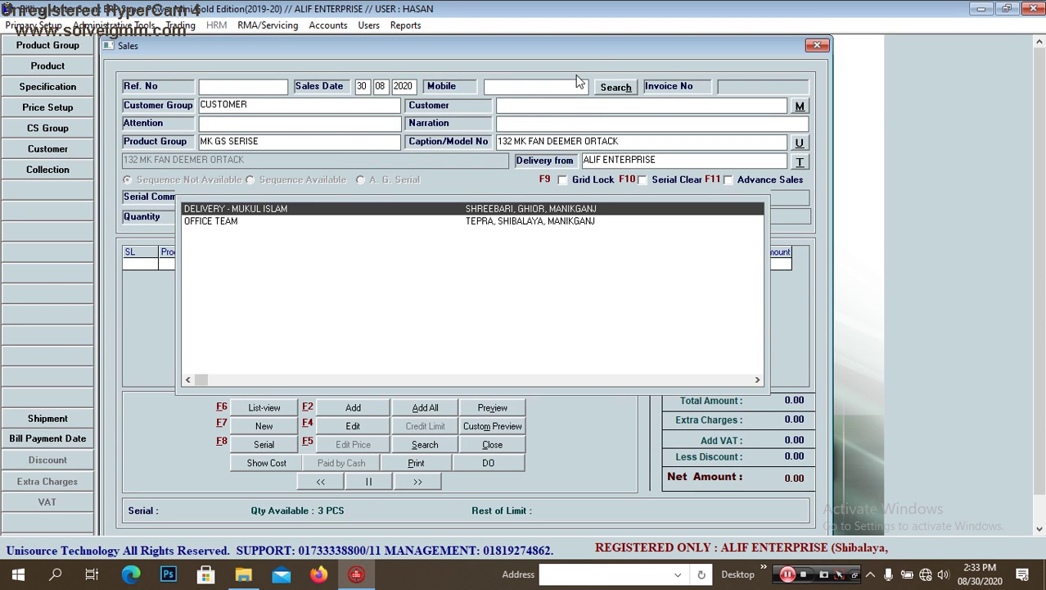
key("Return")
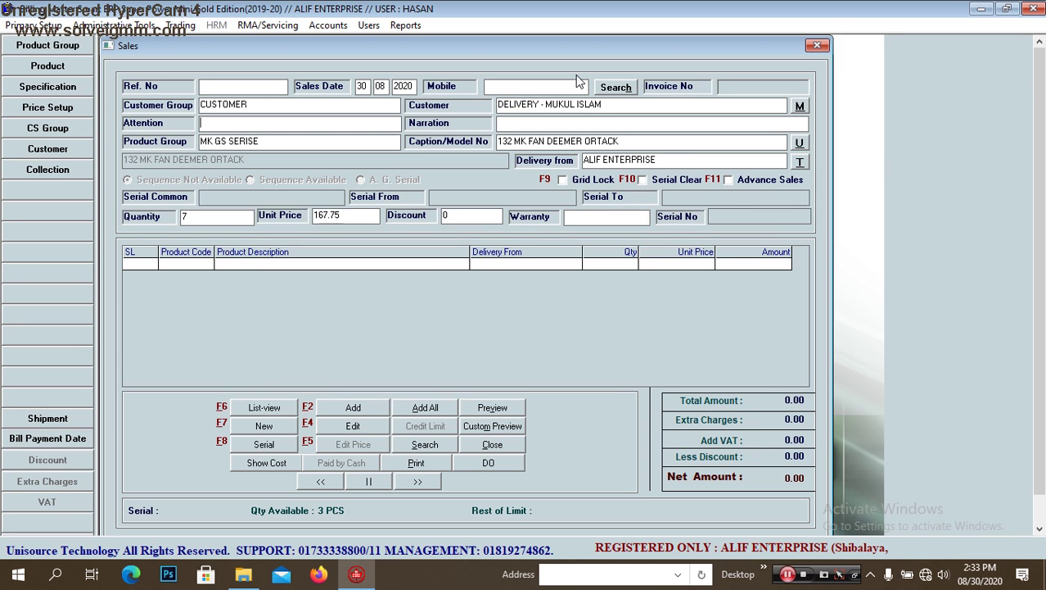
type("mukul")
left_click(498, 123)
type("raju(jafor")
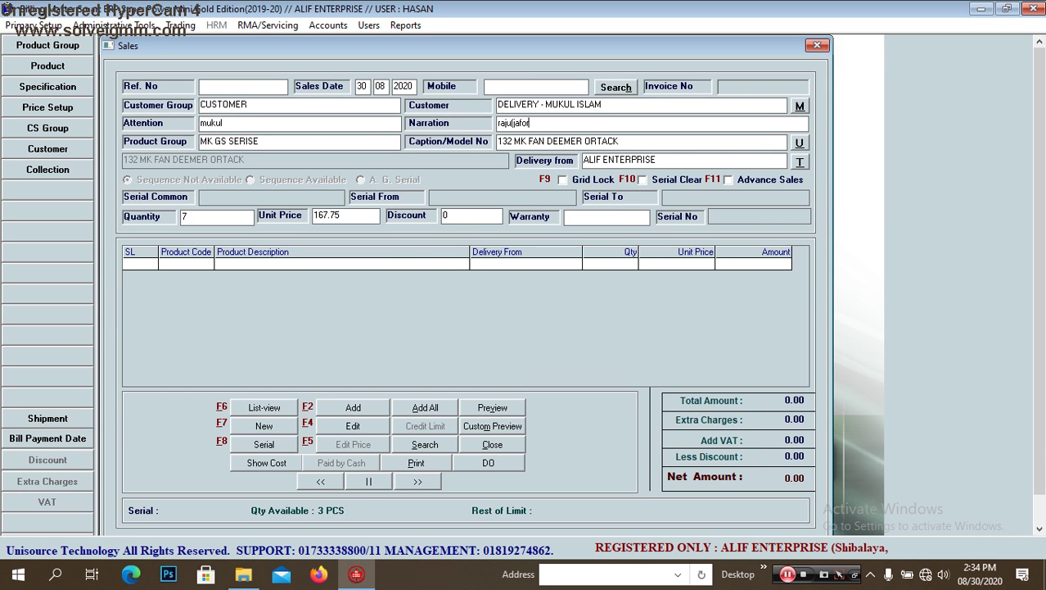
type("ganj)")
Step: Clear the product group and model, search all models for "260" and choose 2 60 WATT CLEAR ORTACK
key("Return")
key("Return")
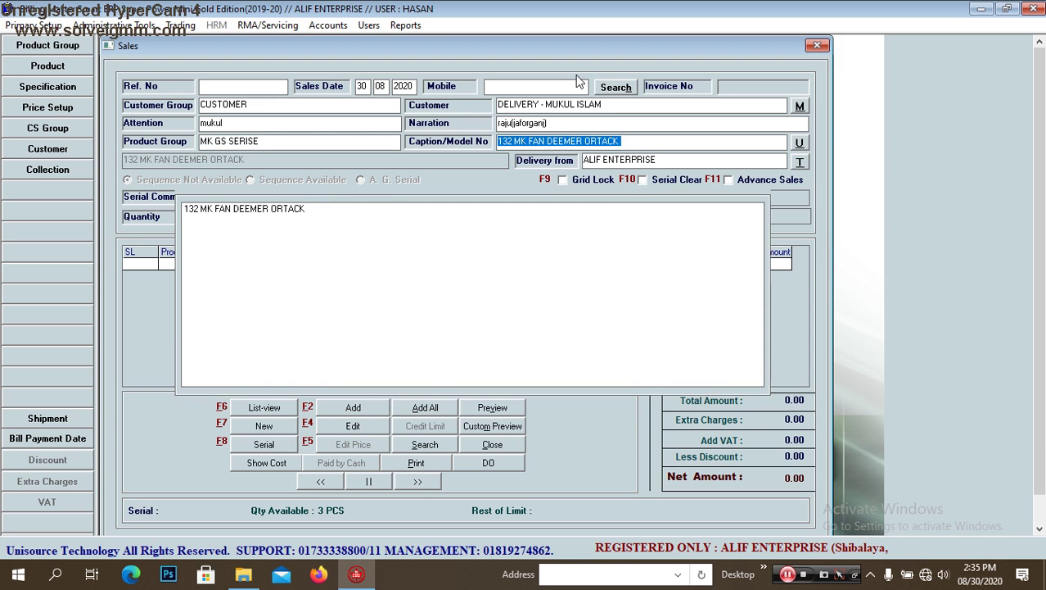
key("shift+Tab")
key("Delete")
key("Return")
key("Delete")
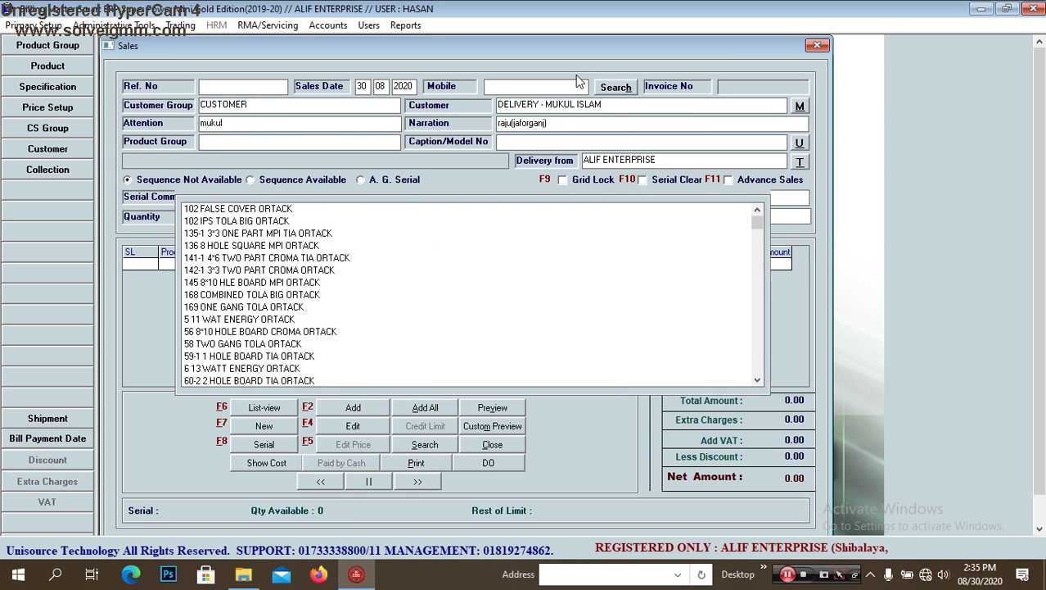
type("260")
key("Down")
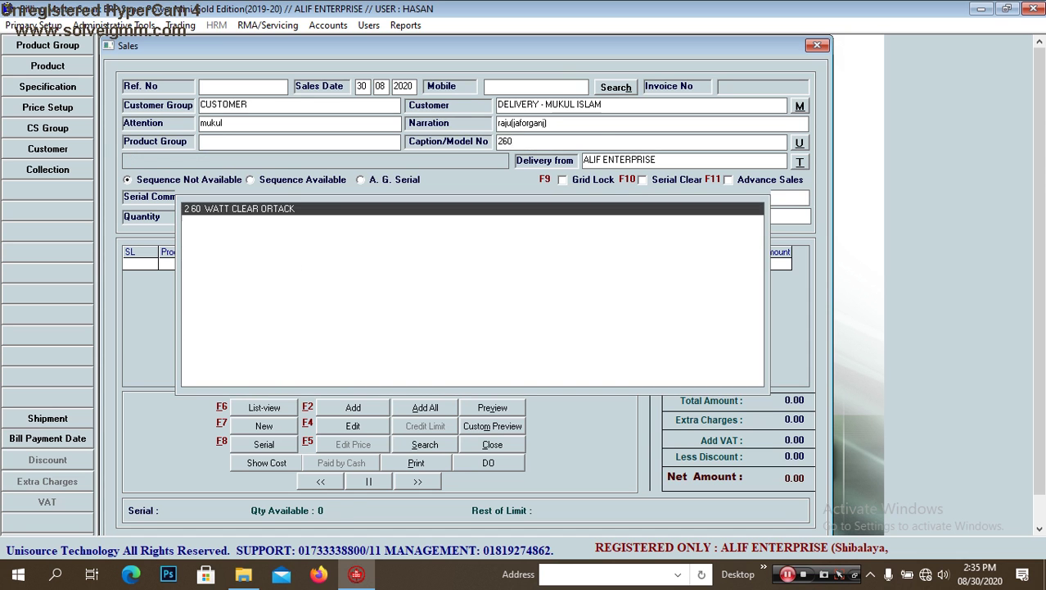
key("Return")
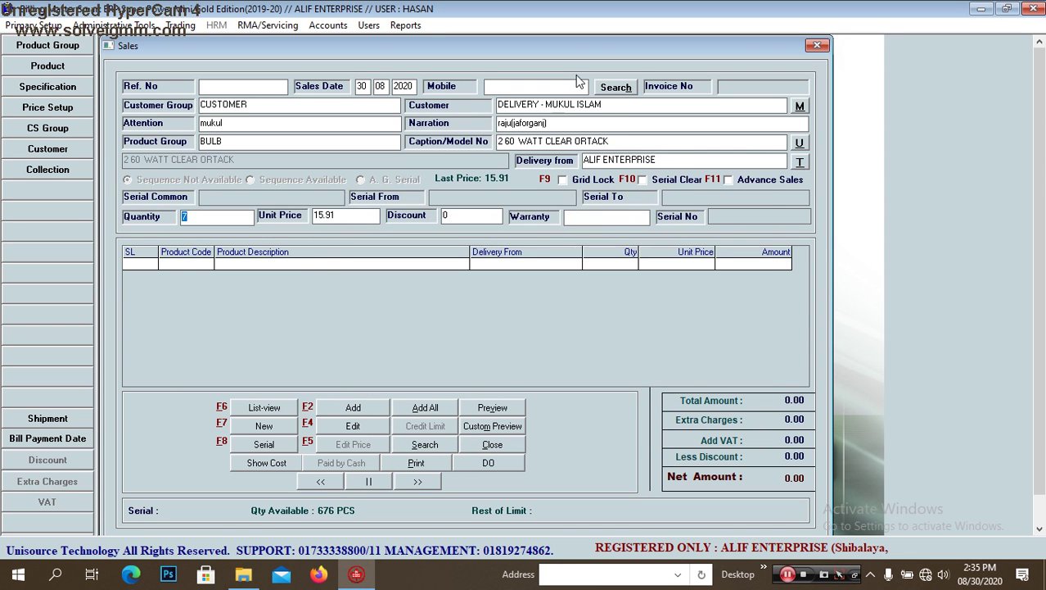
Step: Add the 60 watt clear bulb to the invoice with quantity 6
type("6")
key("Return")
key("Return")
key("Return")
key("Return")
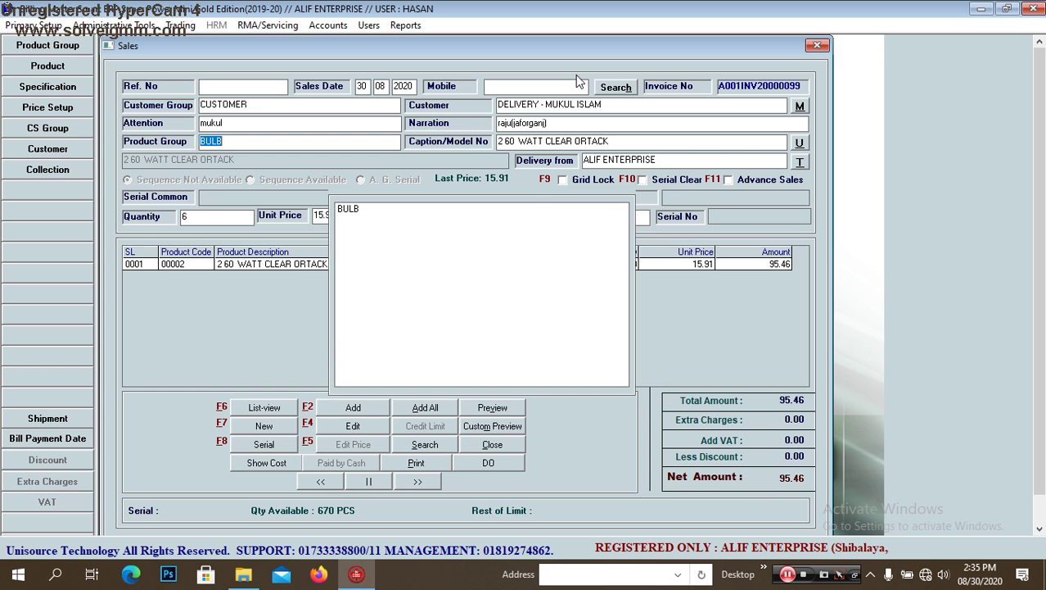
Step: Search the product groups for "b" and choose BECOLIGHT
key("BackSpace")
type("b")
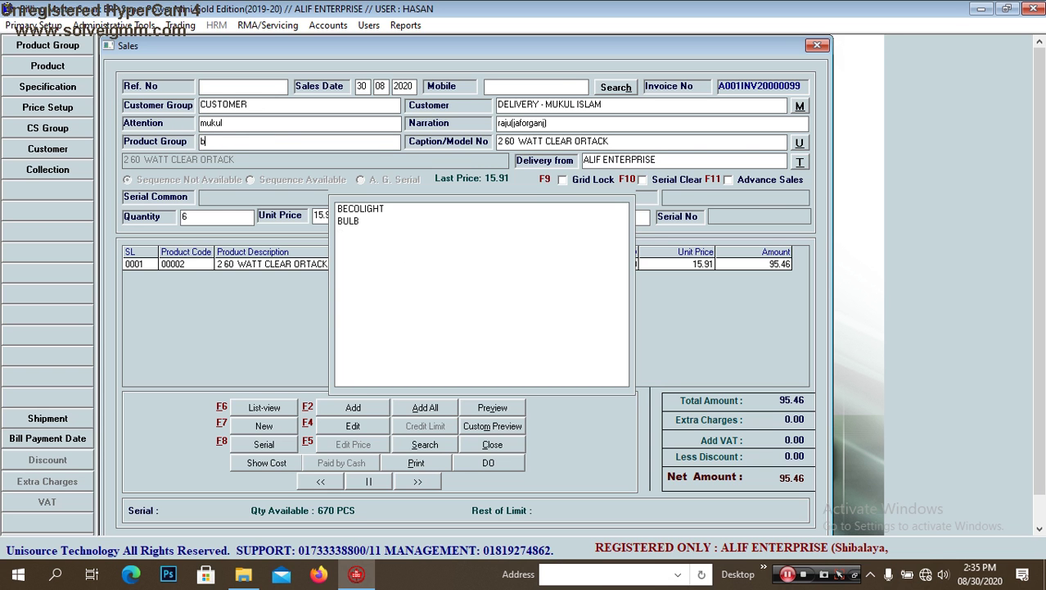
key("Down")
key("Return")
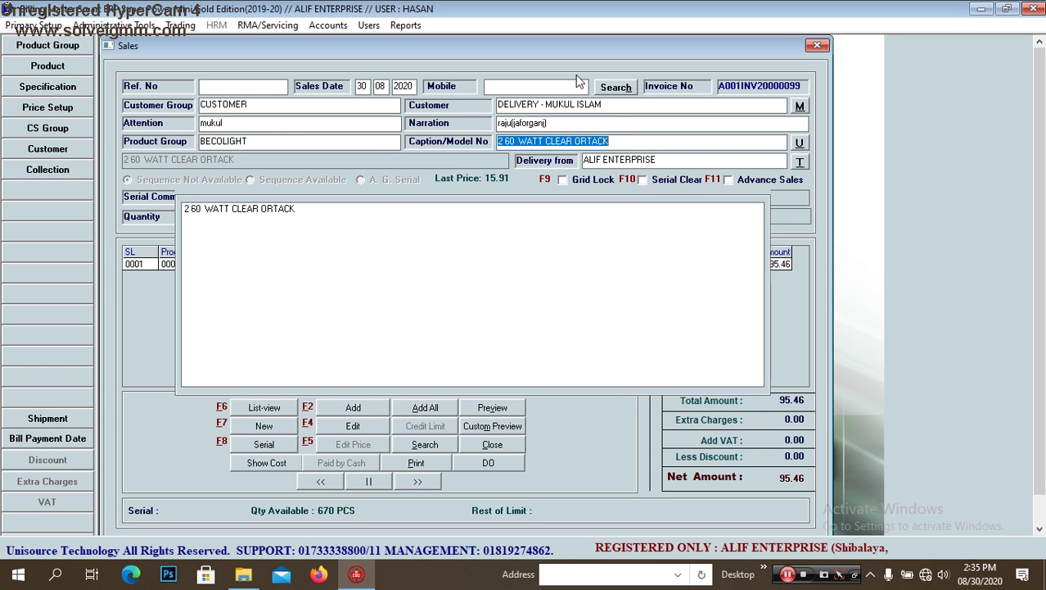
Step: Find 13 WINNER SWITCH ORTACK by searching "winn" and add it to the invoice with quantity 24
type("winn")
key("Down")
key("Return")
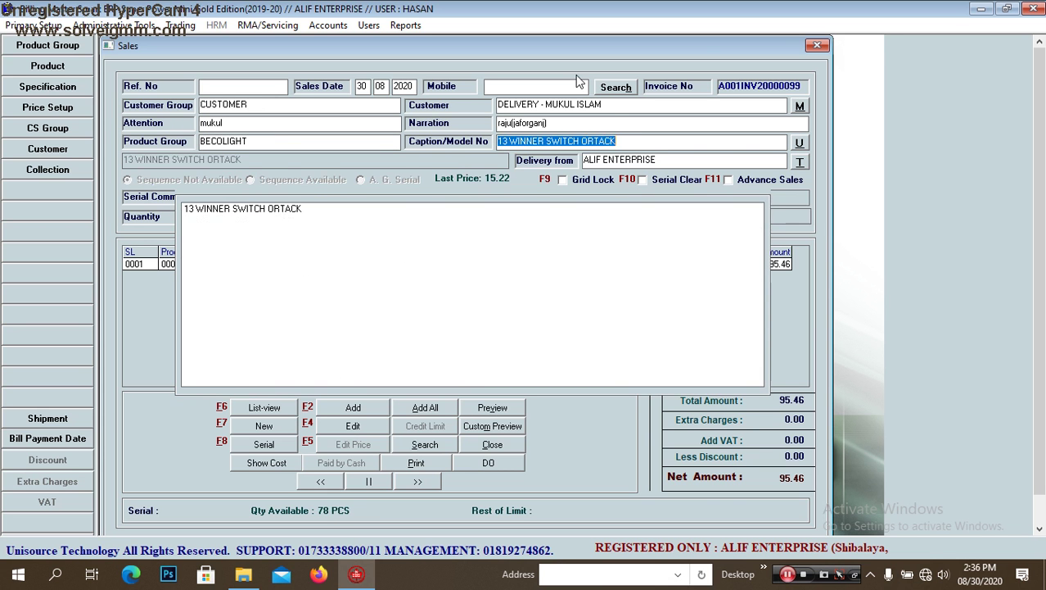
type("24")
key("Return")
key("Return")
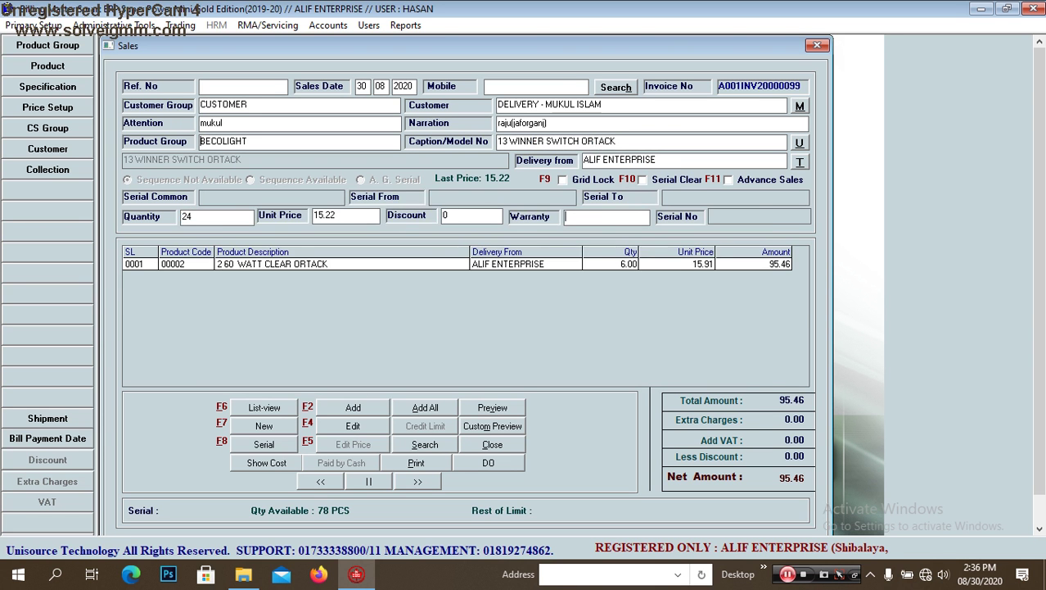
key("Return")
Step: Find 14 WINNER SOCKET ORTACK by searching "win" and add it to the invoice with quantity 24
type("win")
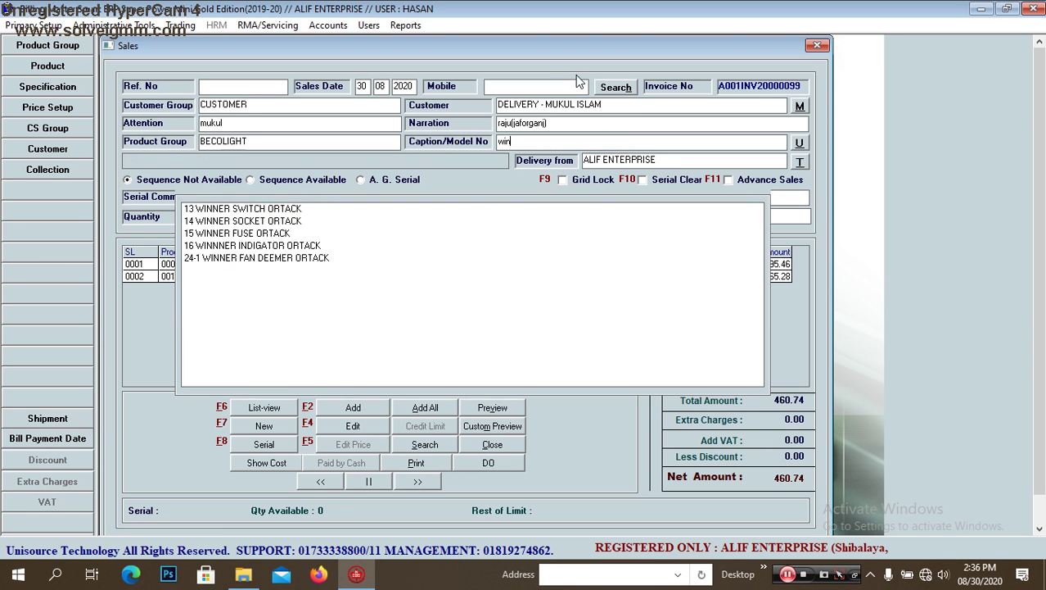
key("Down")
key("Down")
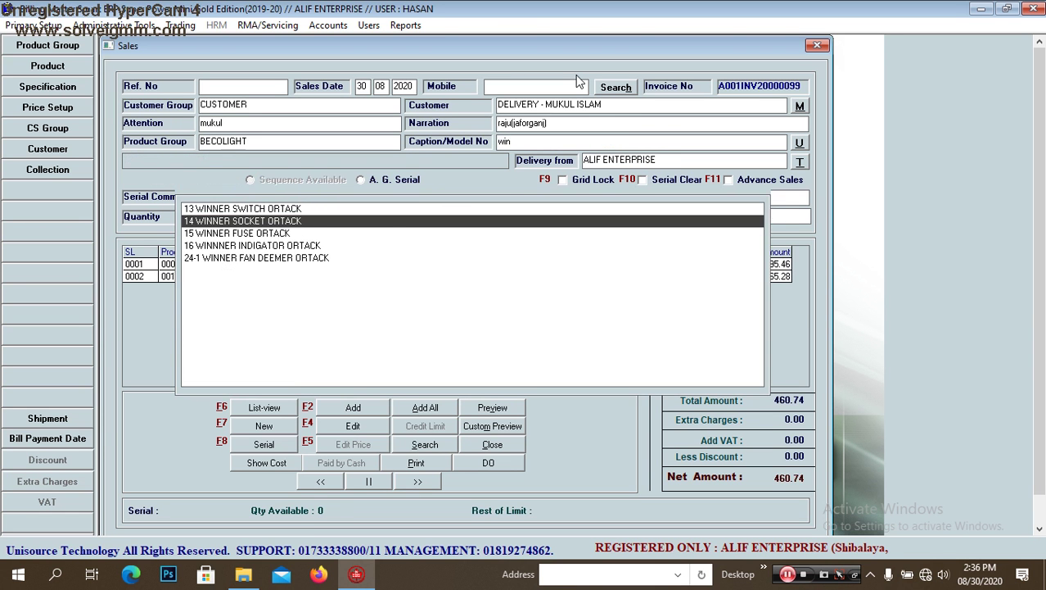
key("Return")
key("Return")
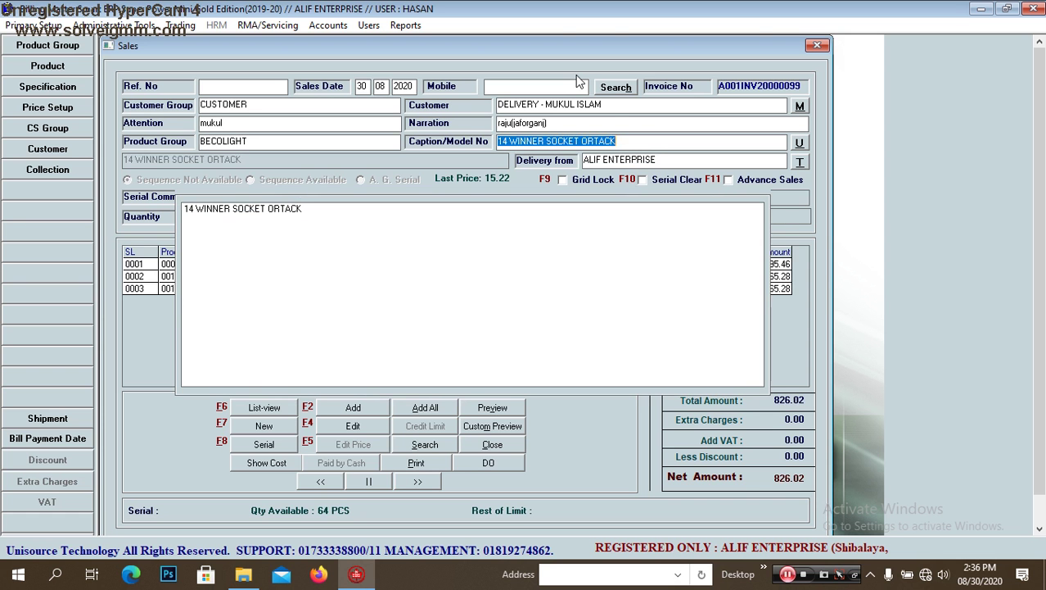
Step: Find 15 WINNER FUSE ORTACK by searching "winn" and add it to the invoice with quantity 24
type("winn")
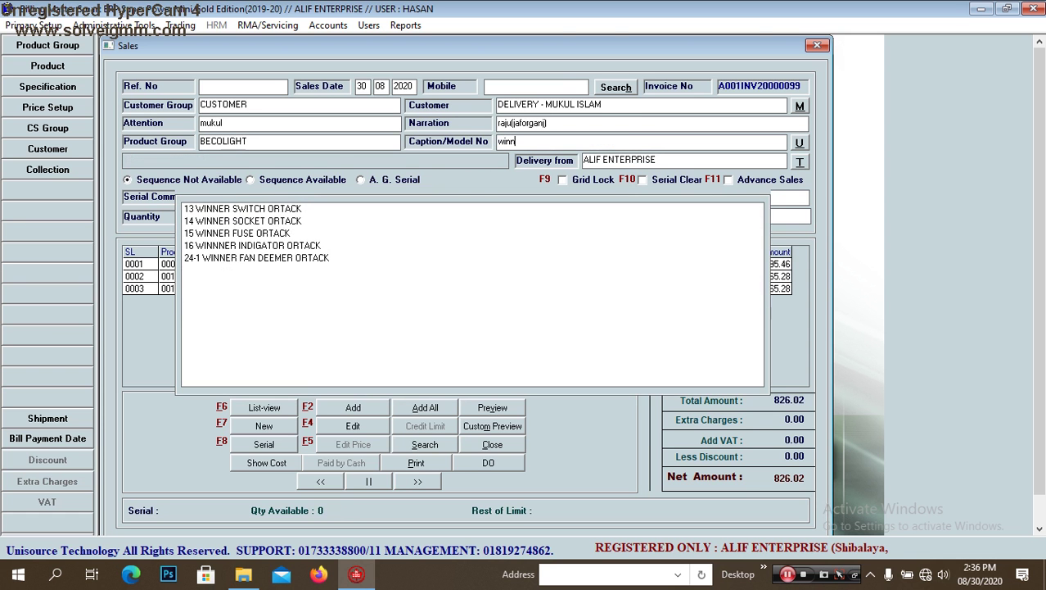
key("Down")
key("Down")
key("Down")
key("Return")
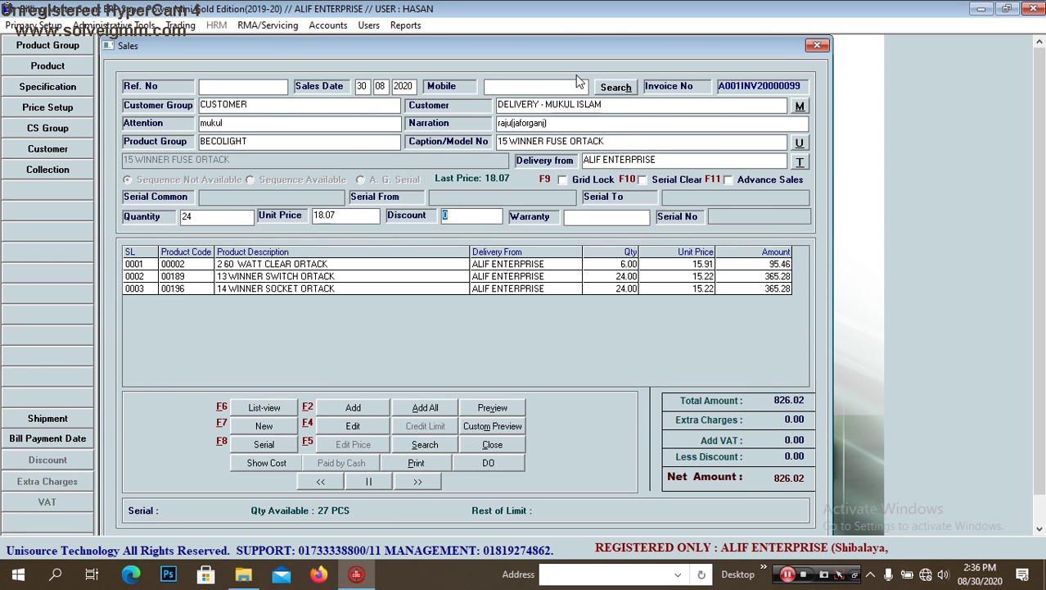
key("Return")
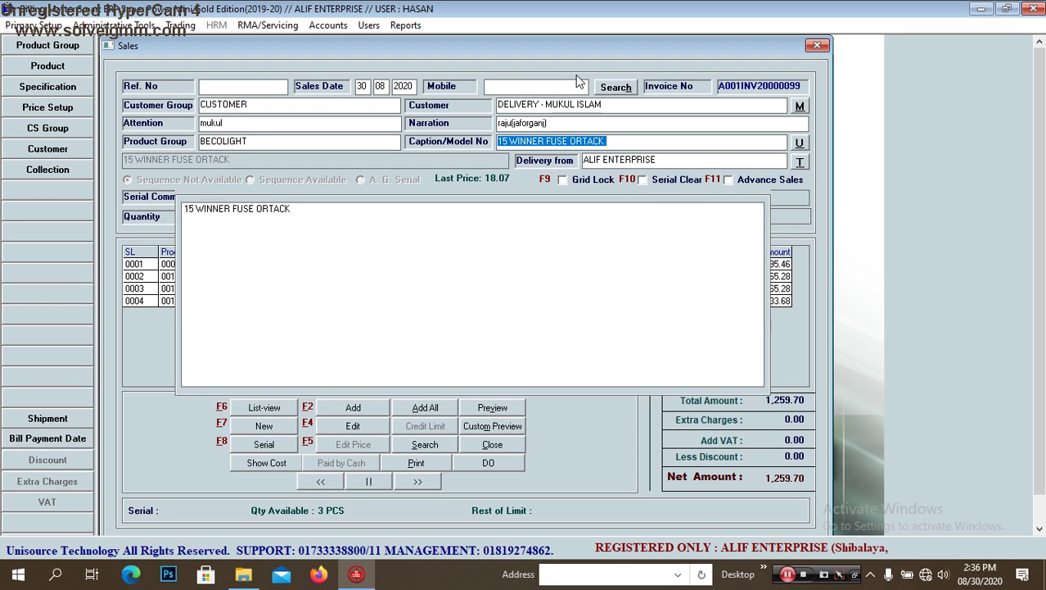
Step: Find 24-1 WINNER FAN DEEMER ORTACK by searching "dee" and add it to the invoice with quantity 12
type("dee")
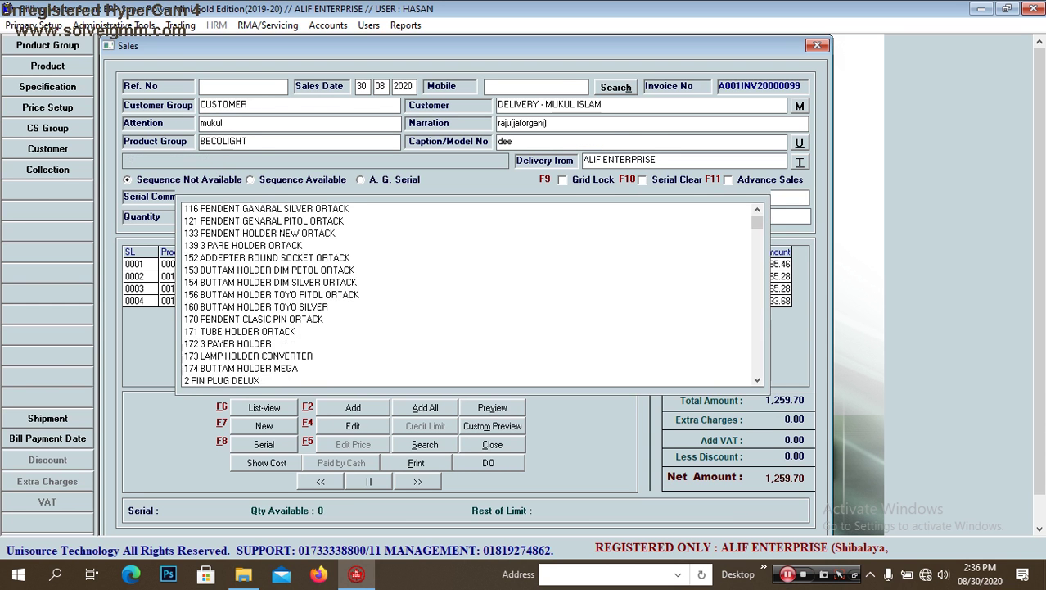
key("Down")
key("Return")
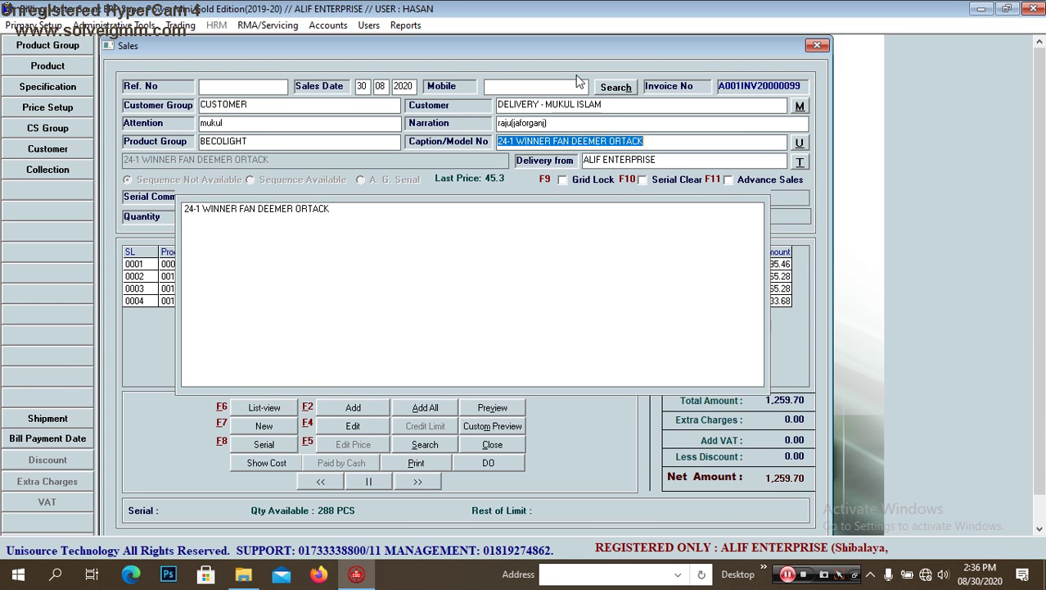
type("12")
key("Return")
key("Return")
key("Return")
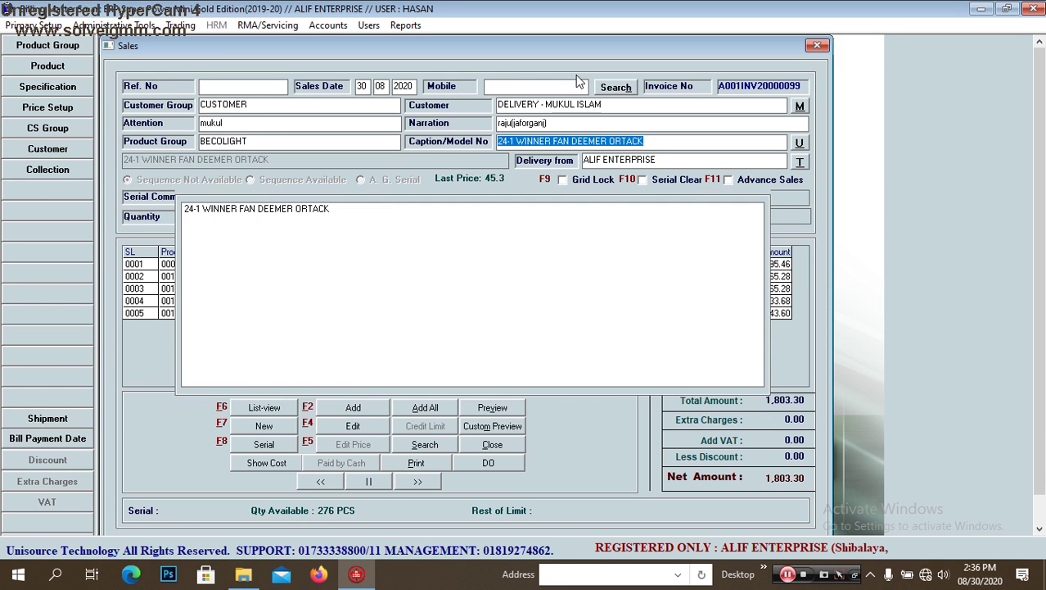
Step: Find 110 2 PIN SEPEX MULTI ORTACK by searching "sepe" and add it to the invoice with quantity 12
type("sepe")
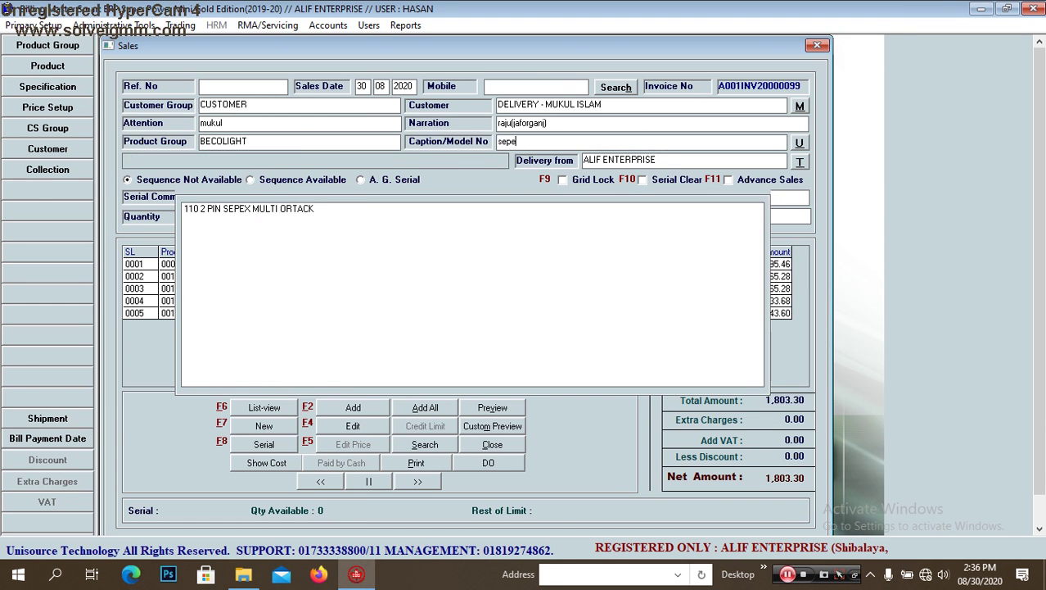
key("Down")
key("Return")
key("Return")
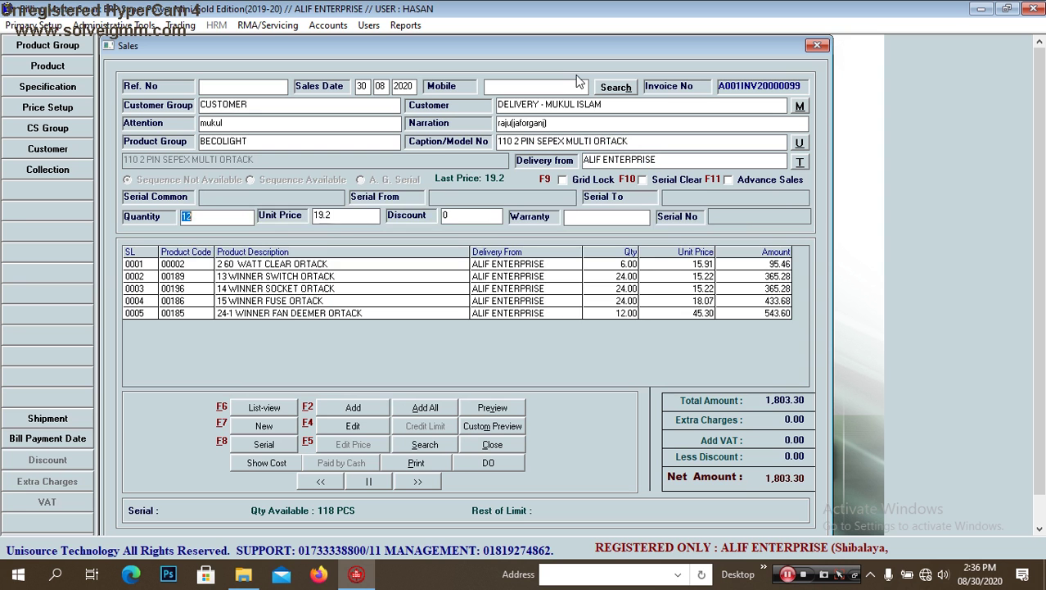
type("12")
key("Return")
key("Return")
key("Return")
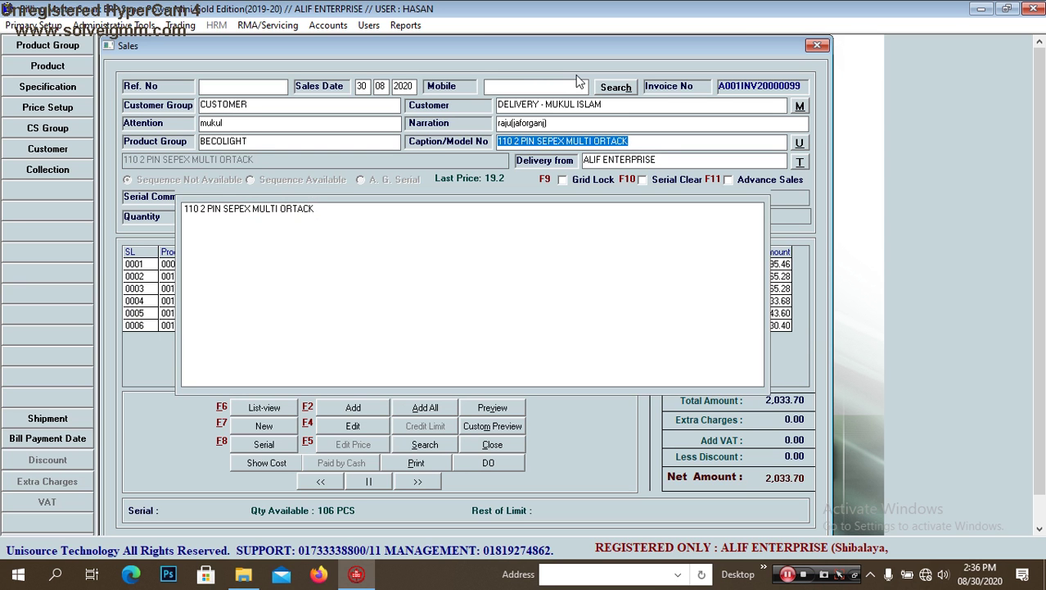
Step: Add another 12 pieces of 110 2 PIN SEPEX MULTI ORTACK to the invoice, keeping the BECOLIGHT product group
key("Return")
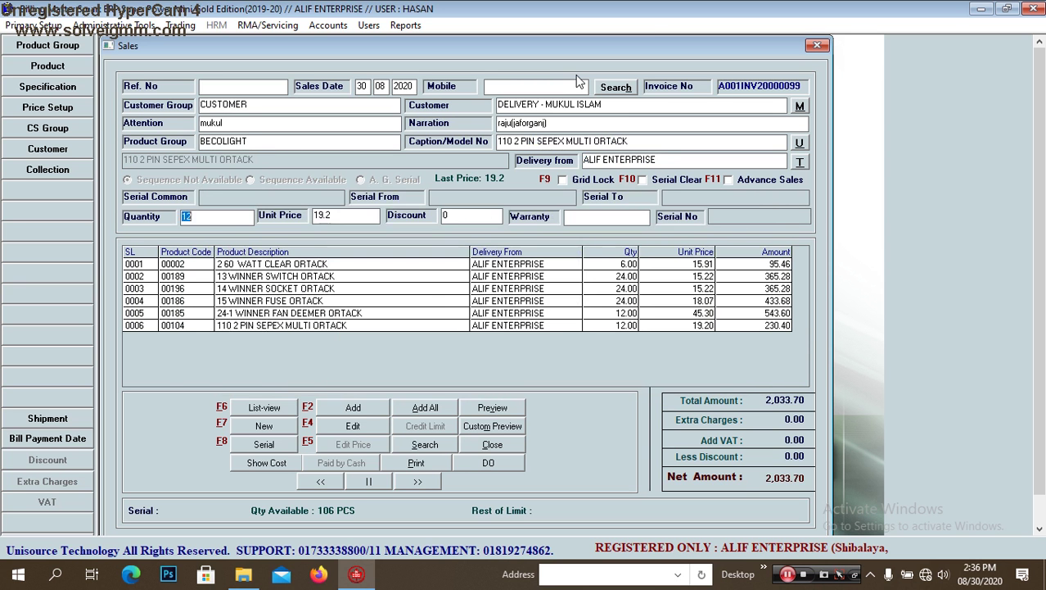
key("Return")
key("Return")
key("Return")
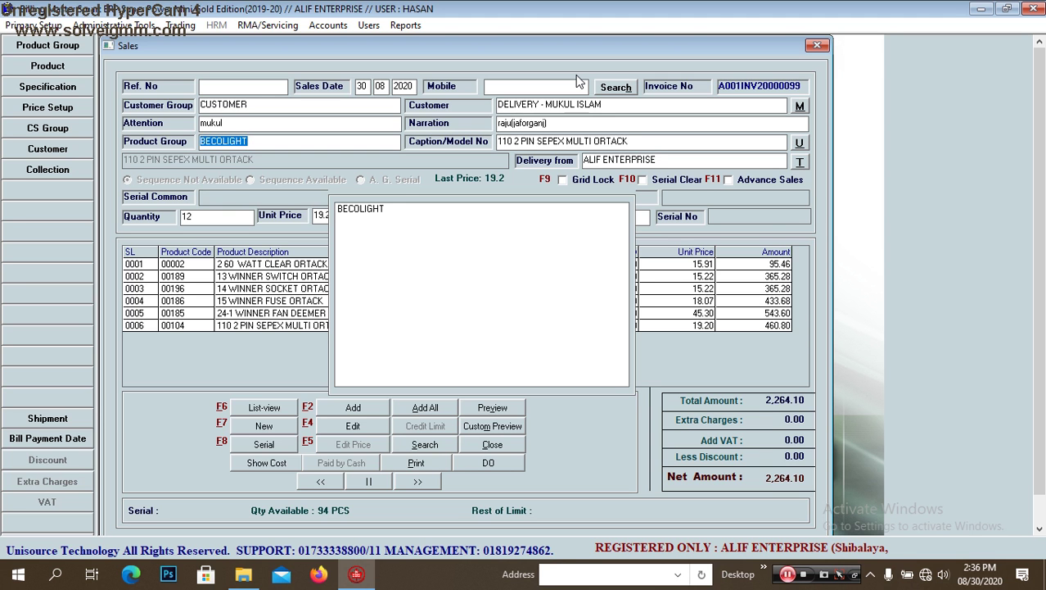
key("Return")
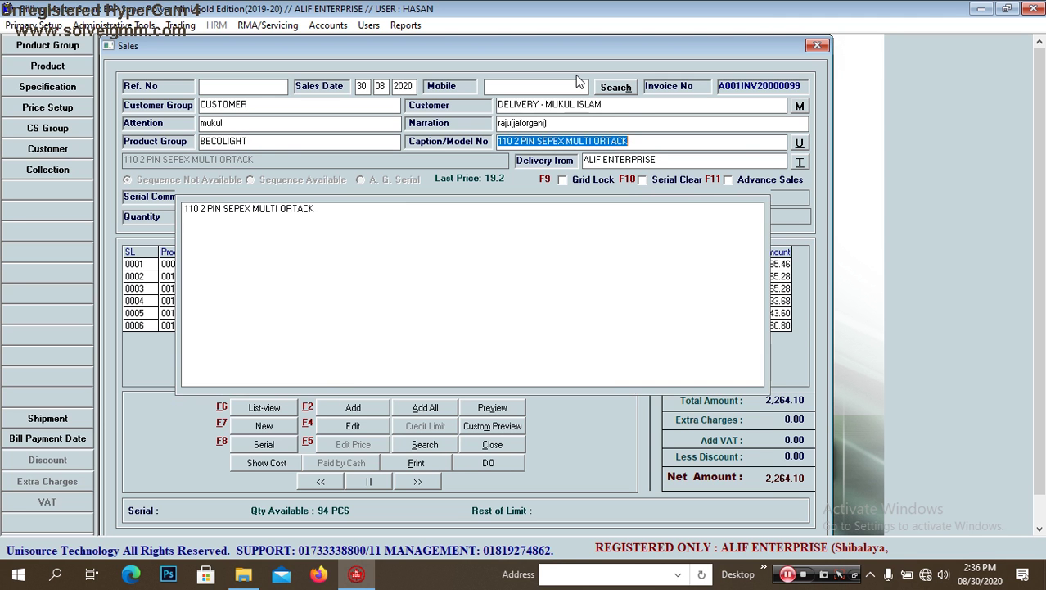
Step: Find 80 2 PIN PLUG NEXOUS ORTACK by searching "nex" and add it to the invoice with quantity 12
type("nex")
key("Down")
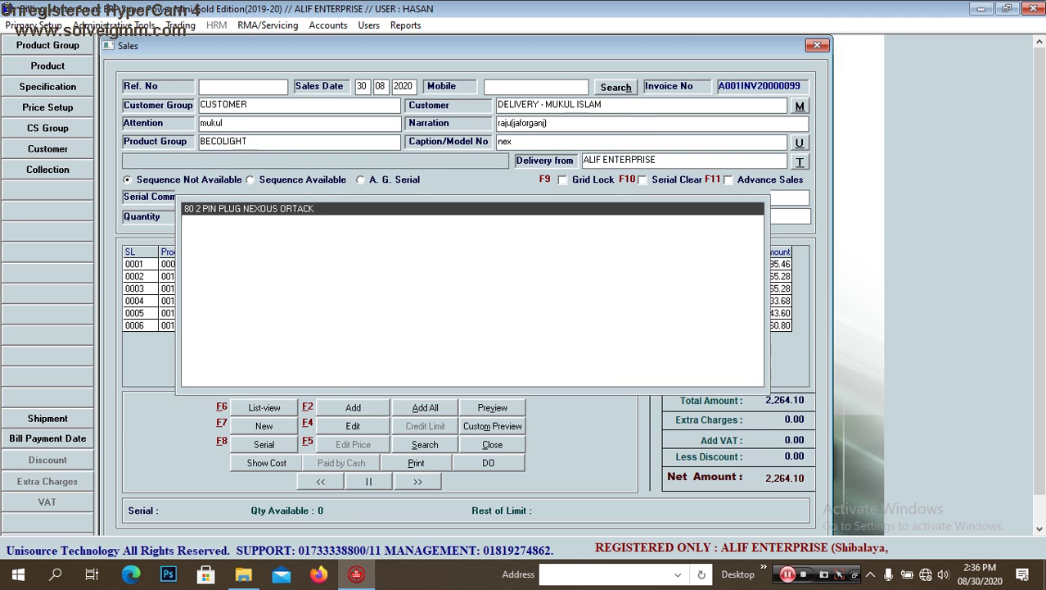
key("Return")
key("Return")
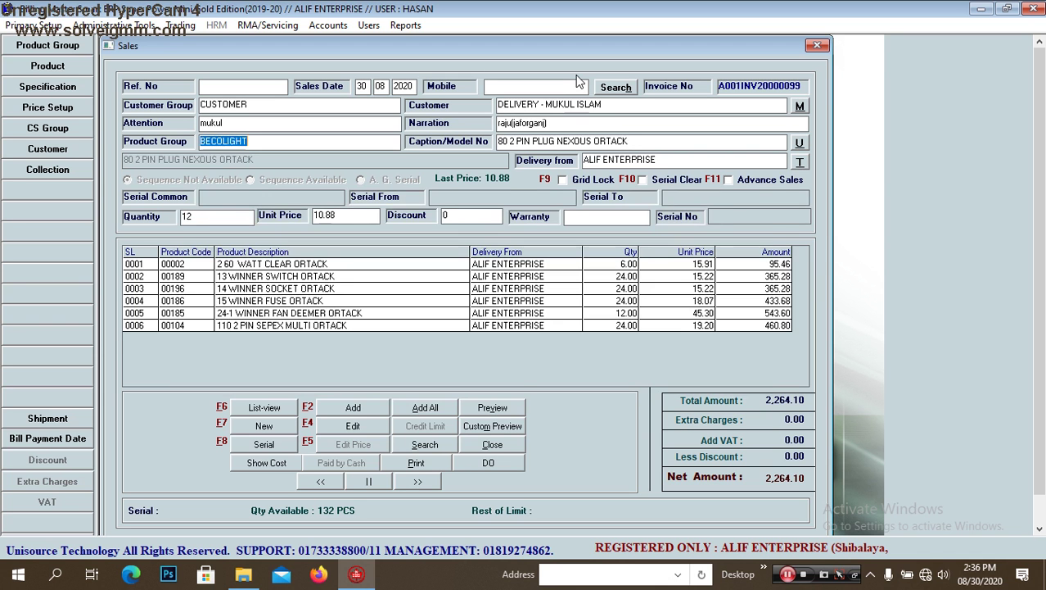
key("Return")
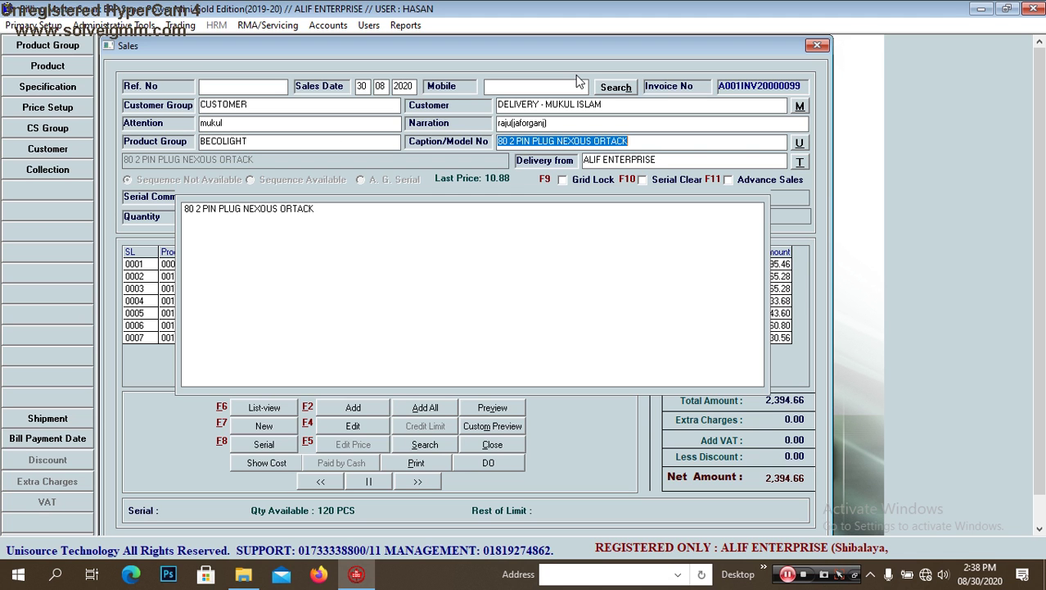
Step: Find 131 2 PIN SOCKET STONE ORTACK by searching "stone" and add it to the invoice with quantity 12
type("stone")
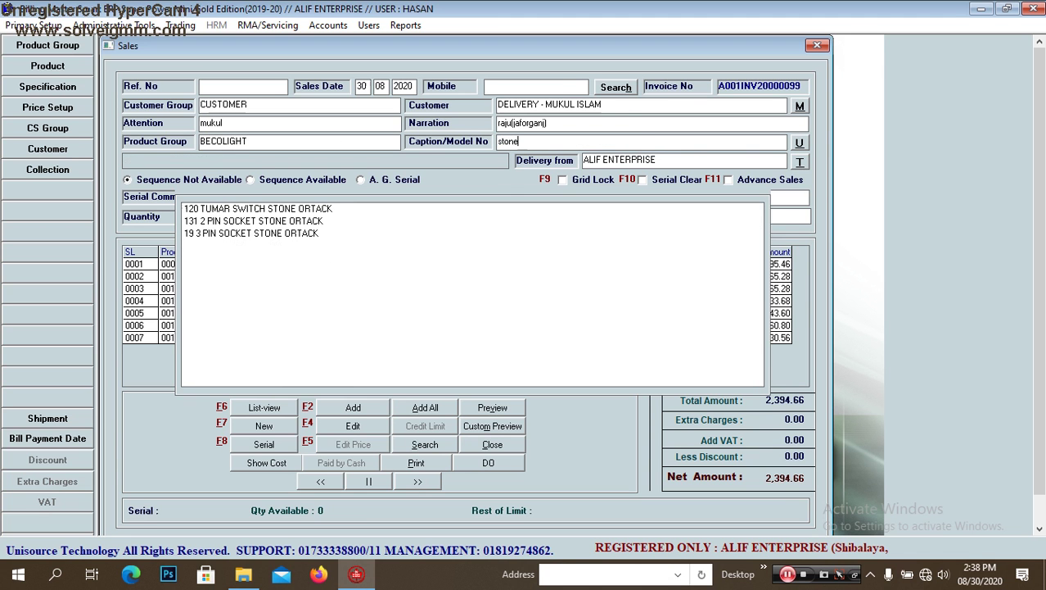
left_click(254, 221)
key("Return")
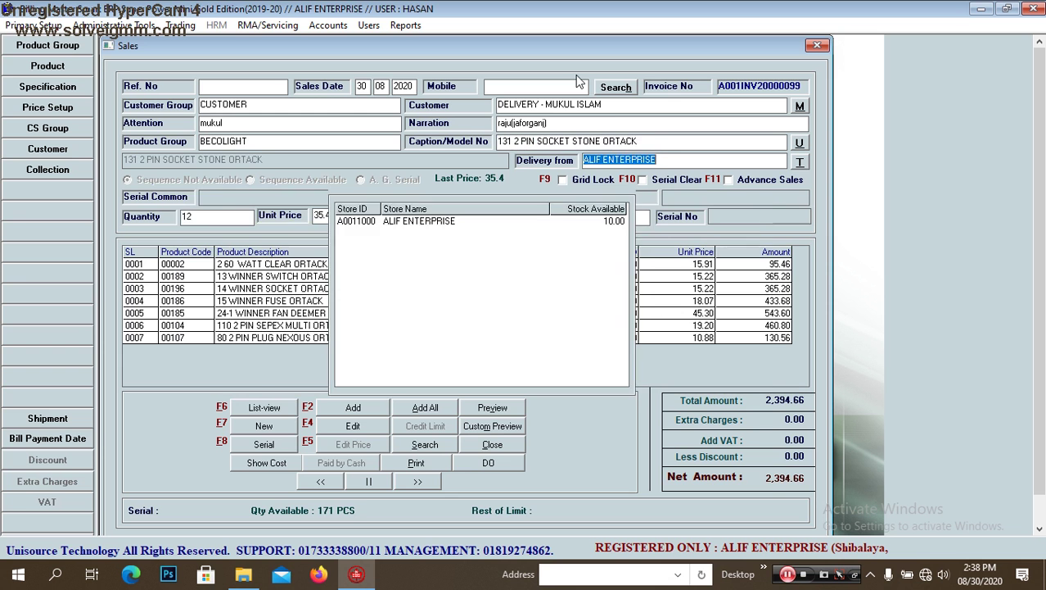
key("Return")
key("Return")
key("Return")
key("Return")
key("Return")
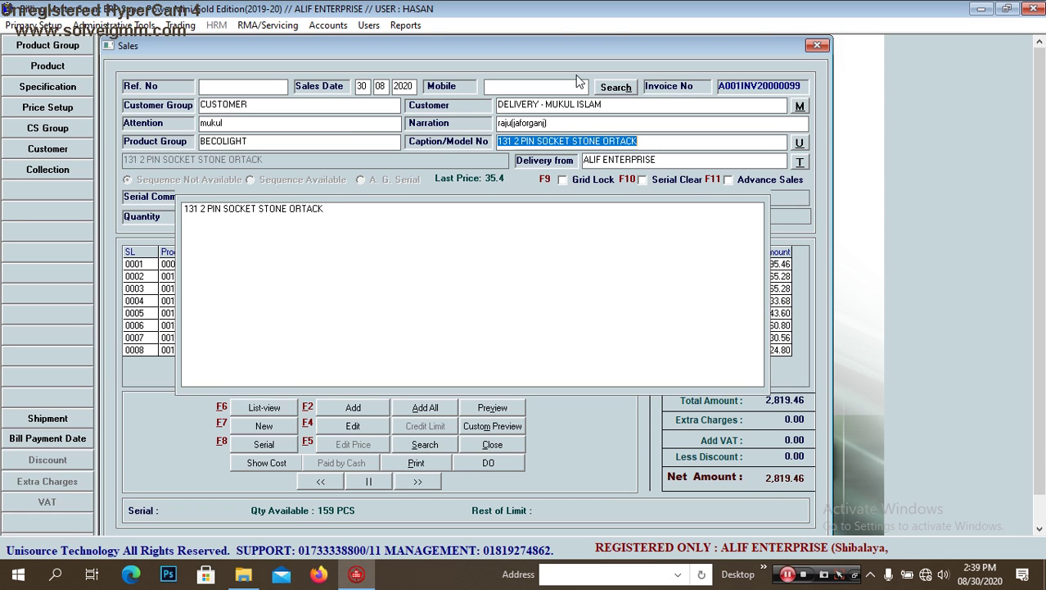
Step: Find 116 PENDENT GANARAL SILVER ORTACK by searching "silv" and add it to the invoice with quantity 24
type("silv")
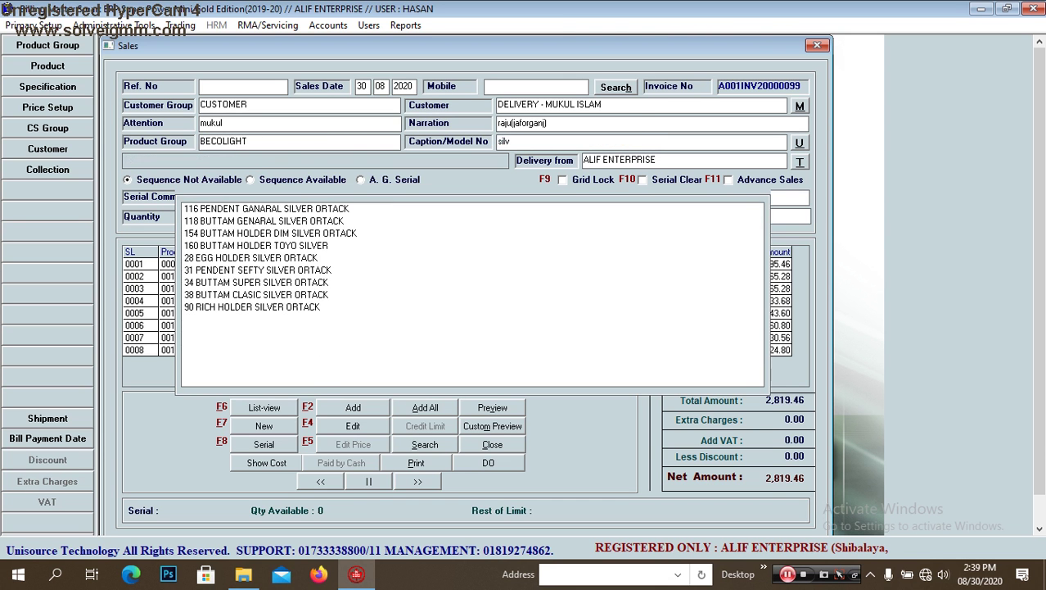
key("Down")
key("Return")
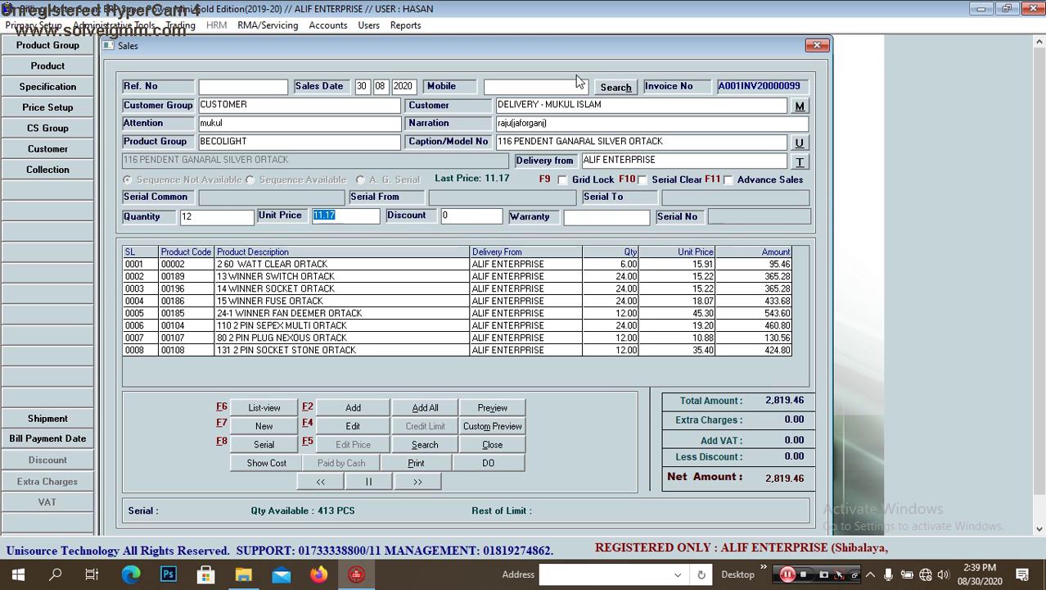
type("24")
key("Return")
key("Return")
key("Return")
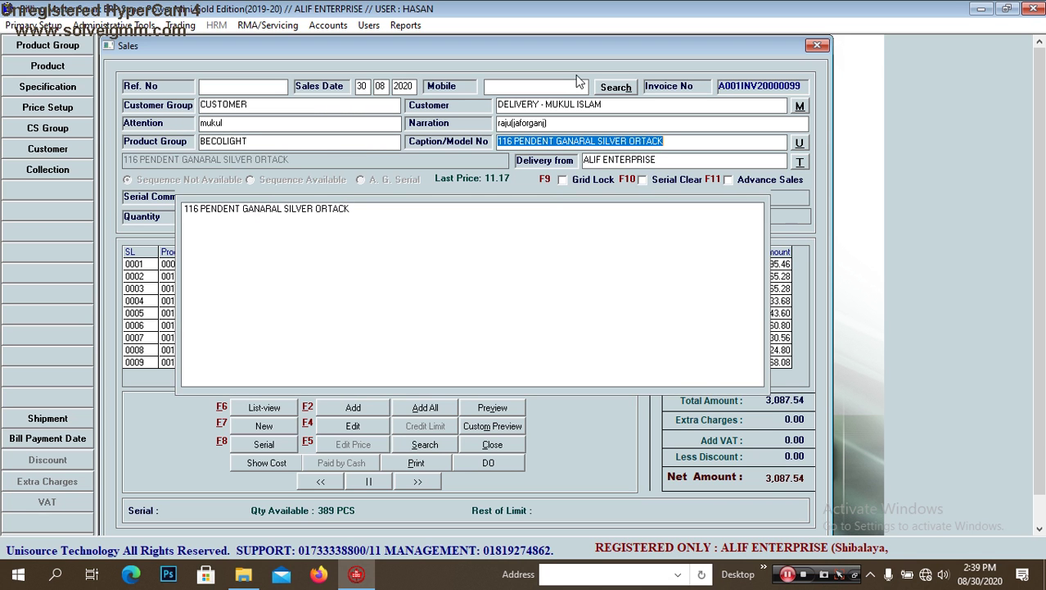
Step: Find 2 PIN PLUG DELUX by searching "del" and add it to the invoice with quantity 24
type("delux")
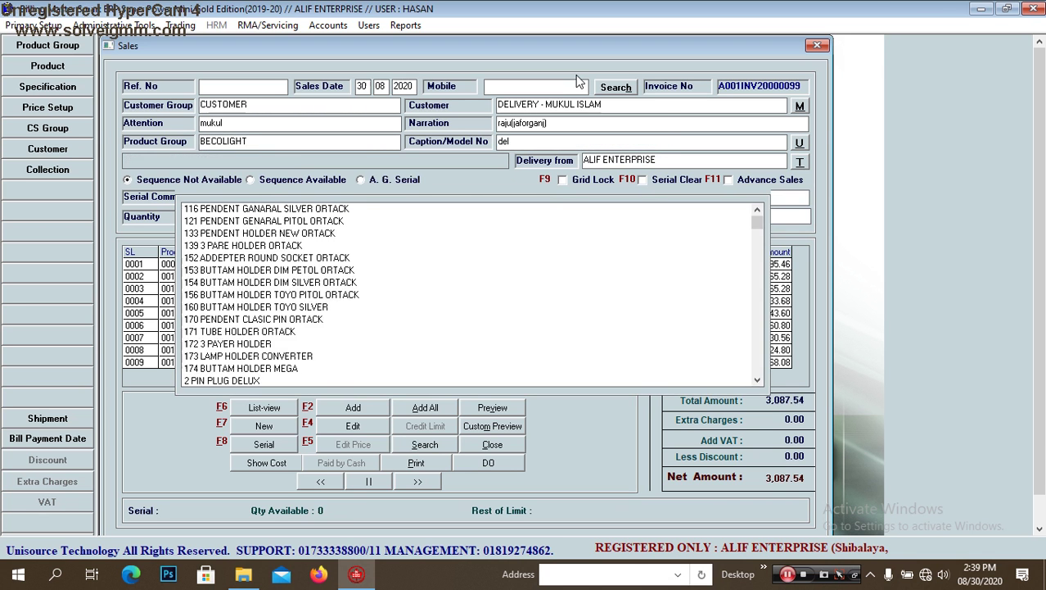
key("Down")
key("Return")
key("Return")
key("Return")
key("Return")
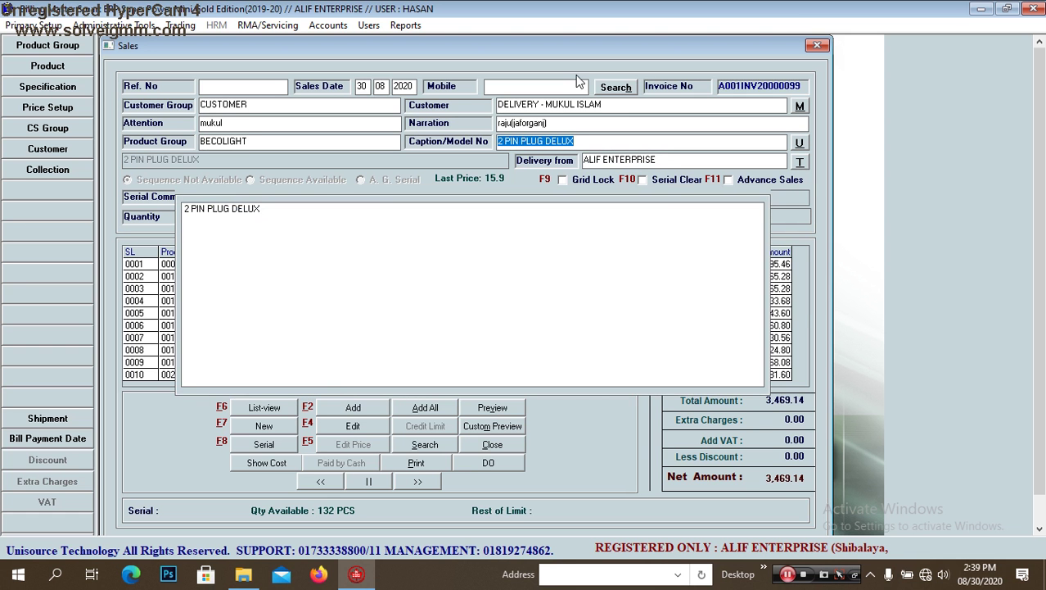
Step: Search the product groups for "p" and choose PLASIC BOARD RICH
key("shift+Tab")
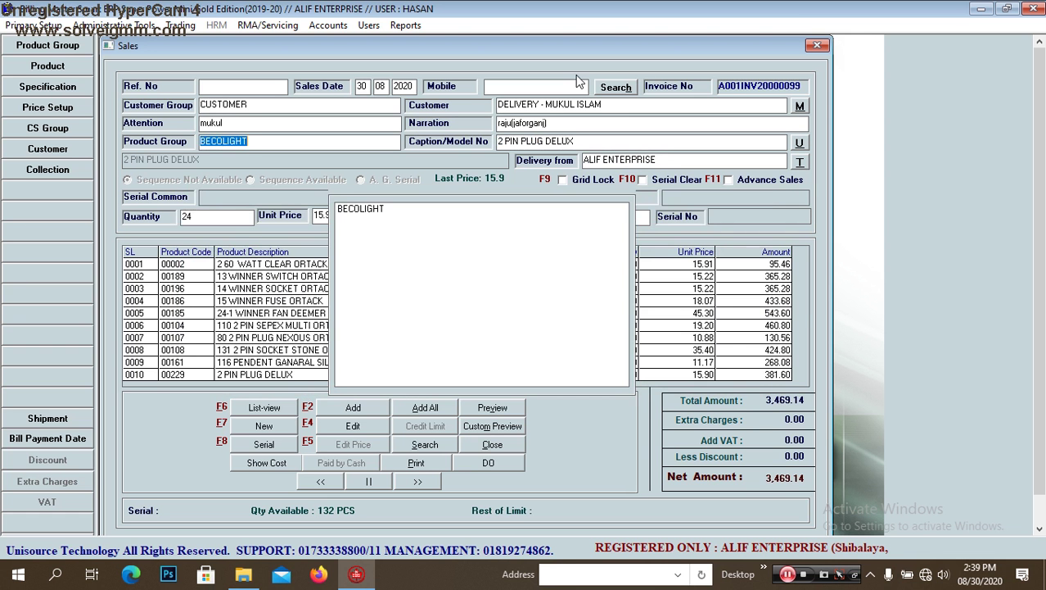
key("BackSpace")
type("p")
key("Down")
key("Down")
key("Return")
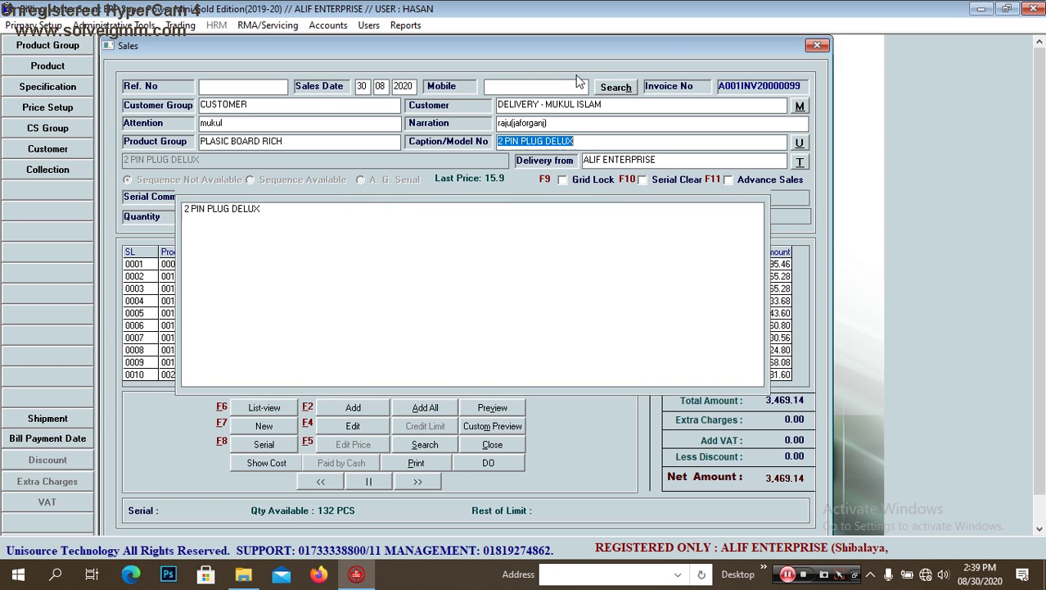
key("BackSpace")
type("60")
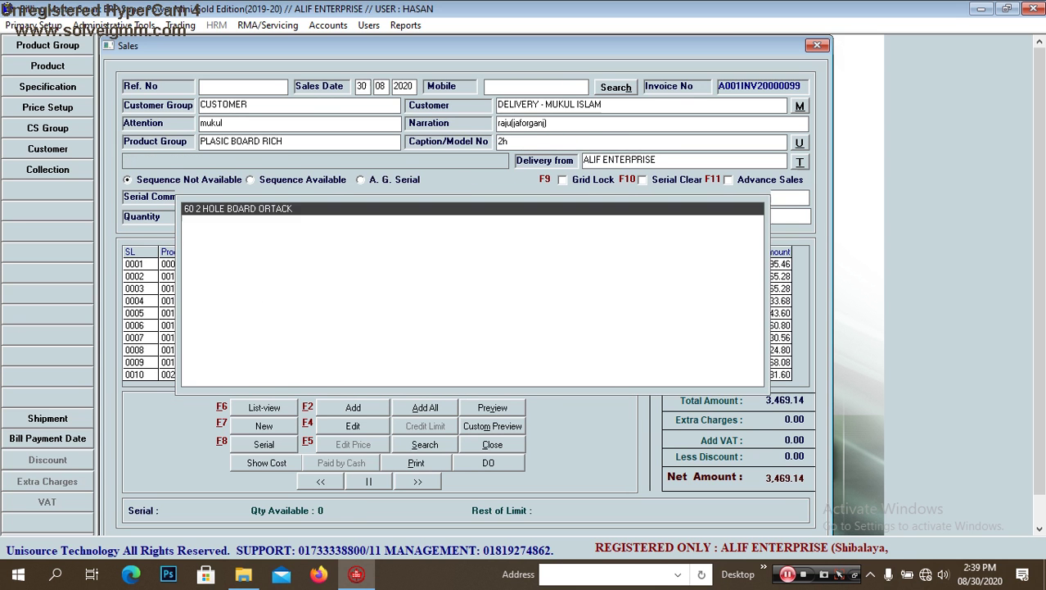
key("Down")
key("BackSpace")
Step: Find 59 1 HOLE BOARD ORTACK by searching "1h" and add it to the invoice with quantity 48
type("59")
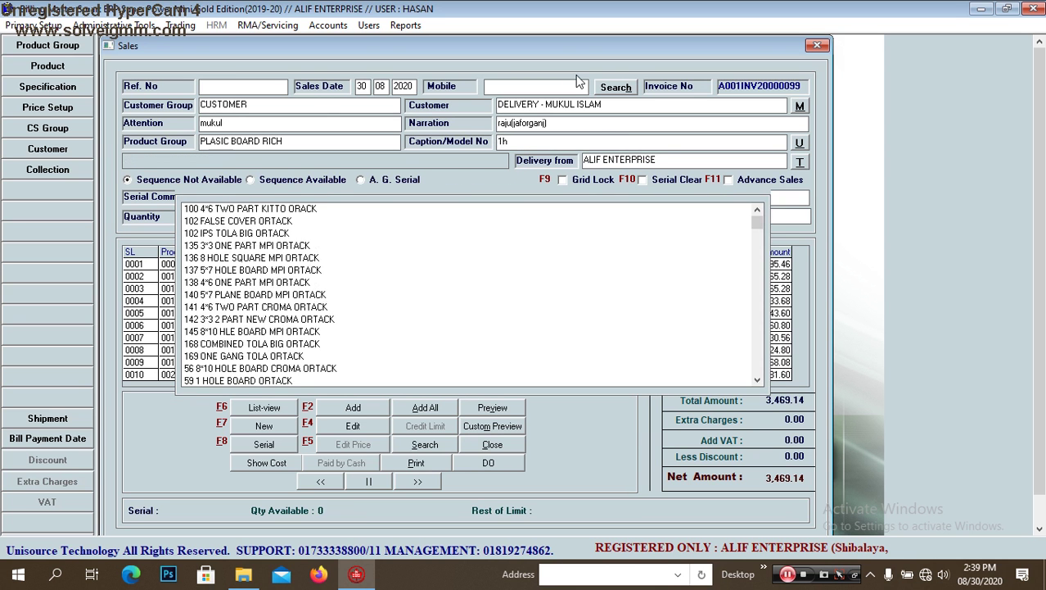
key("Down")
key("Return")
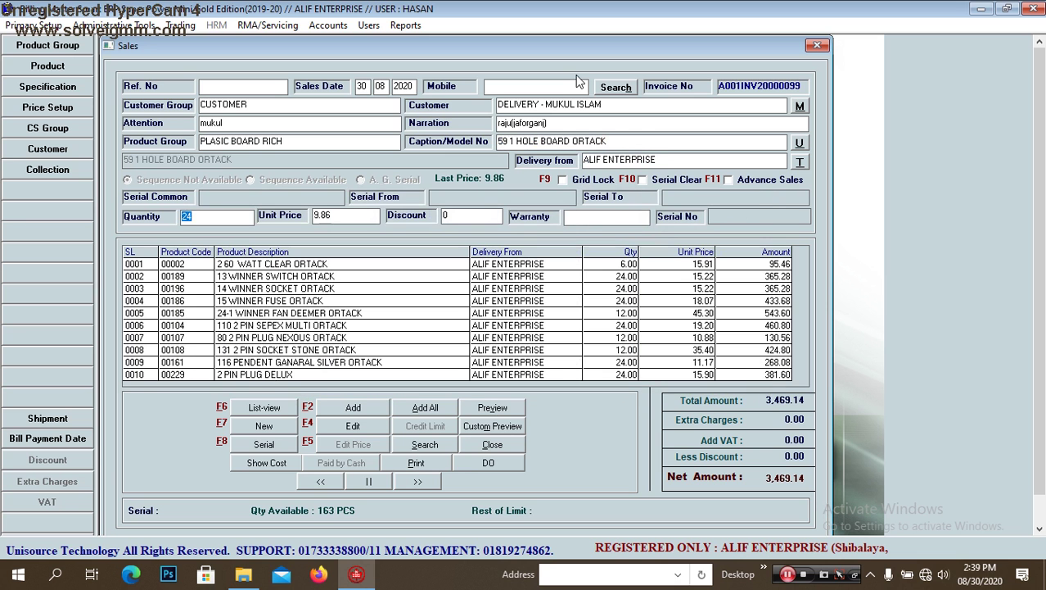
type("48")
key("Return")
key("Return")
key("Return")
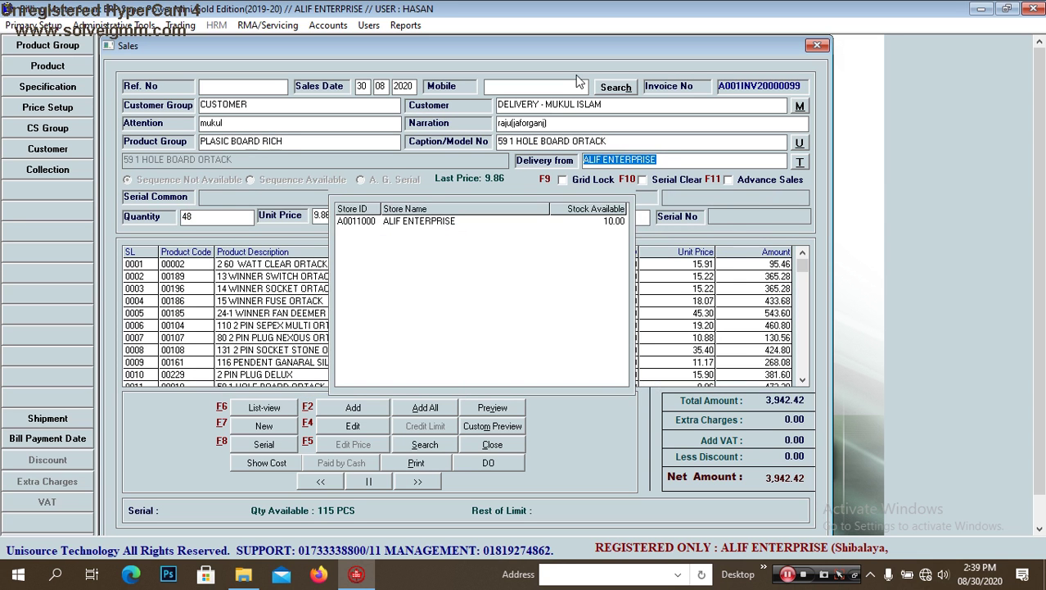
key("Return")
key("Return")
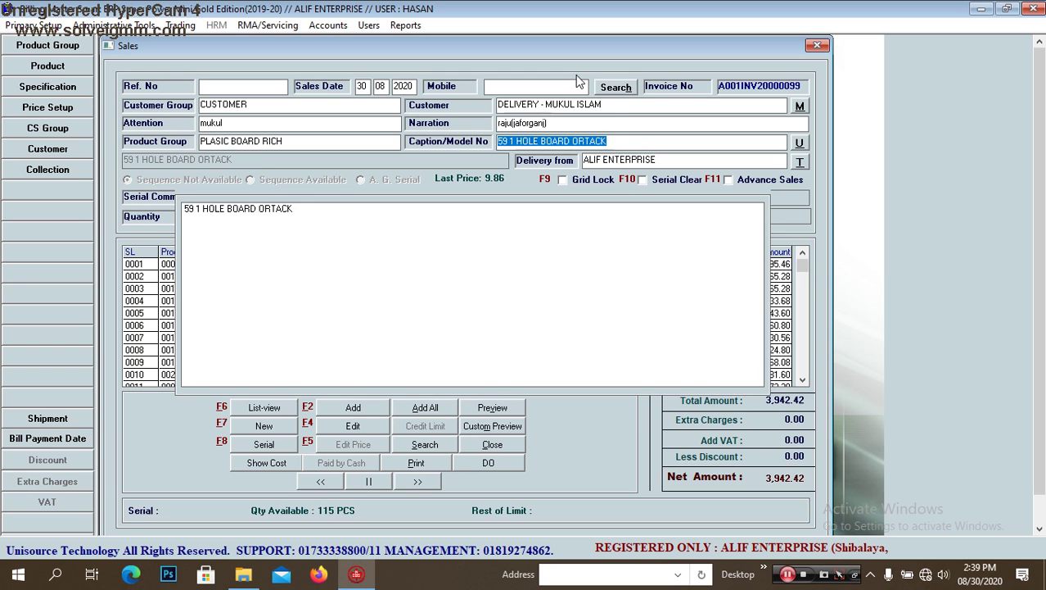
Step: Find 60 2 HOLE BOARD ORTACK and add it to the invoice with quantity 6
type("60 2")
key("Return")
key("Return")
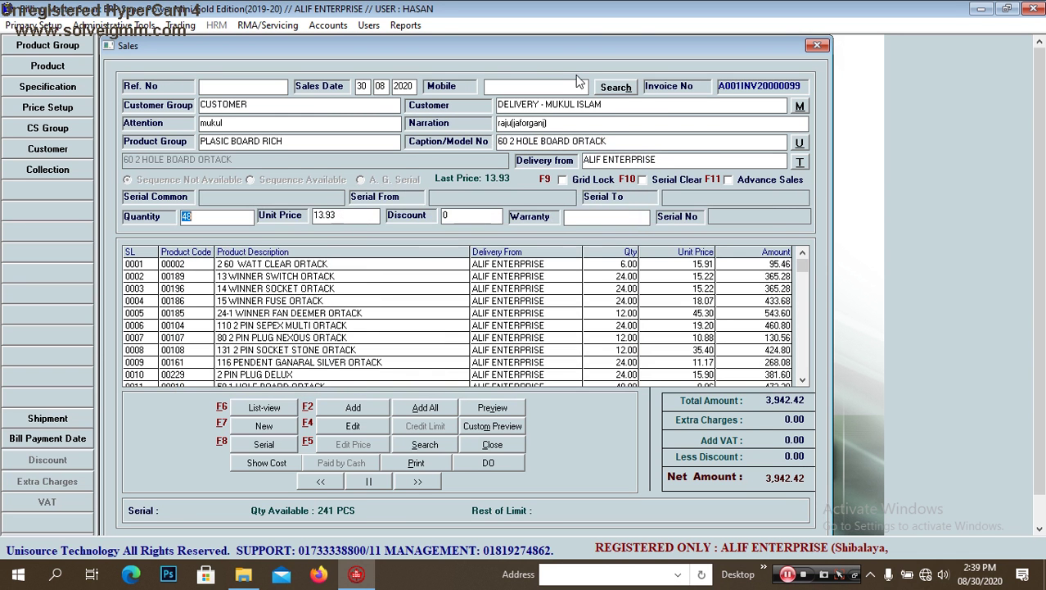
type("6")
key("Return")
key("Return")
key("Return")
key("Return")
key("Return")
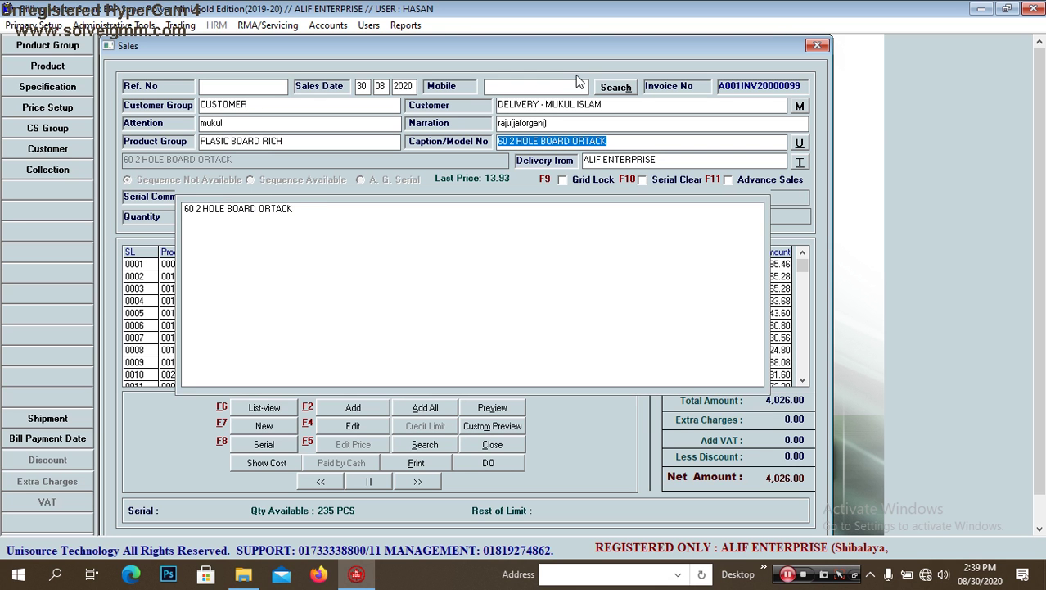
Step: Find 61 3 HOLE BOARD ORTACK and add it to the invoice with quantity 6
type("61 3")
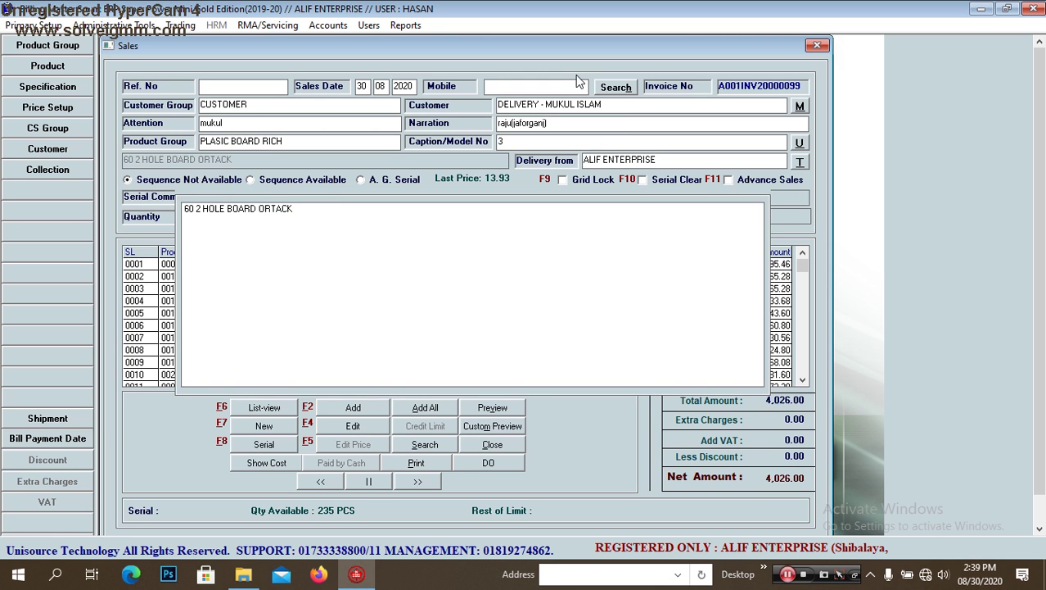
key("Return")
key("Return")
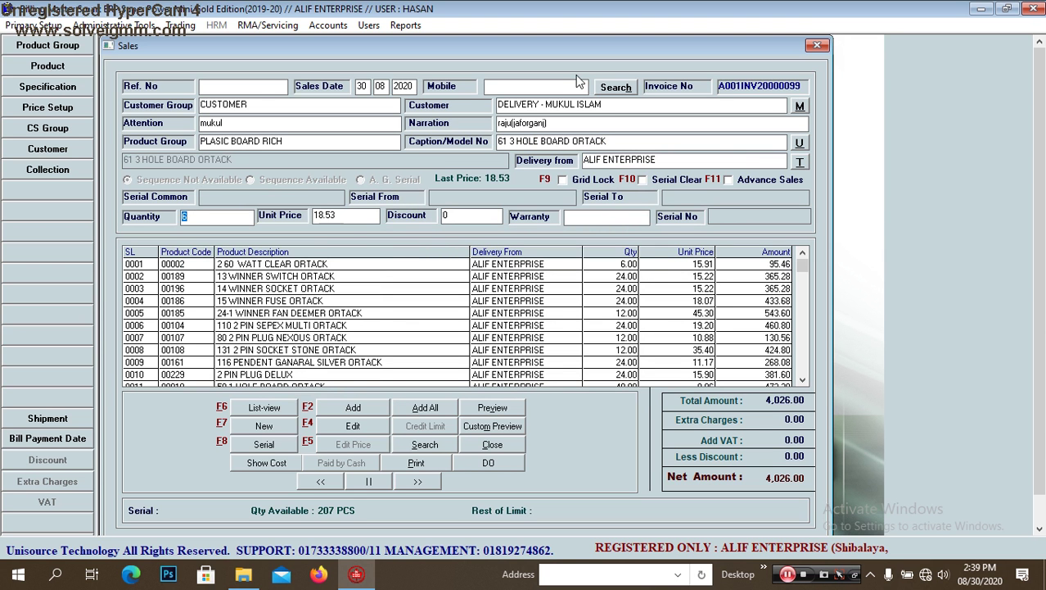
type("6")
left_click(805, 369)
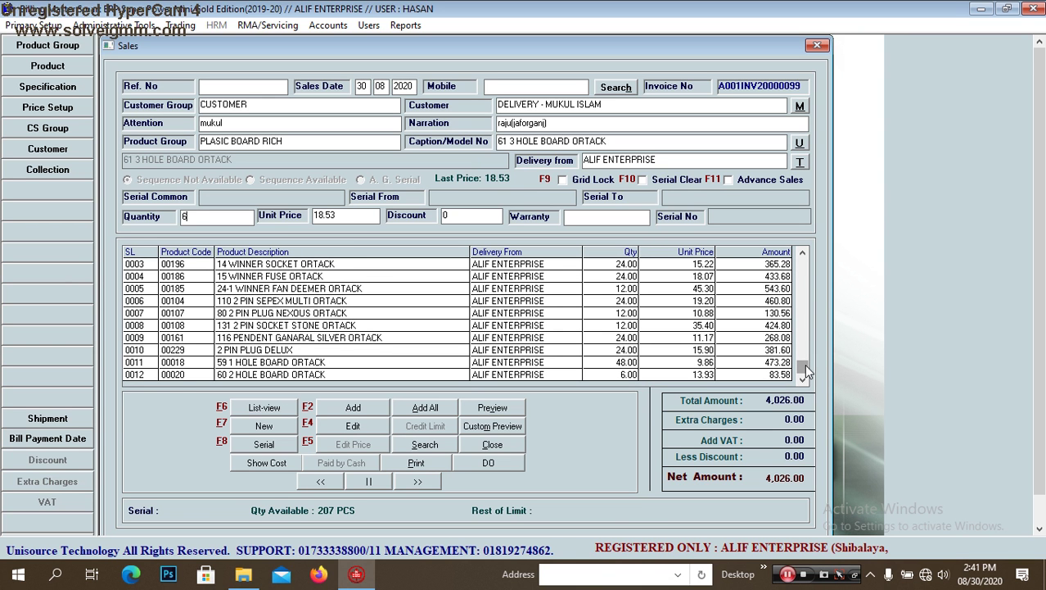
key("Return")
key("Return")
key("Return")
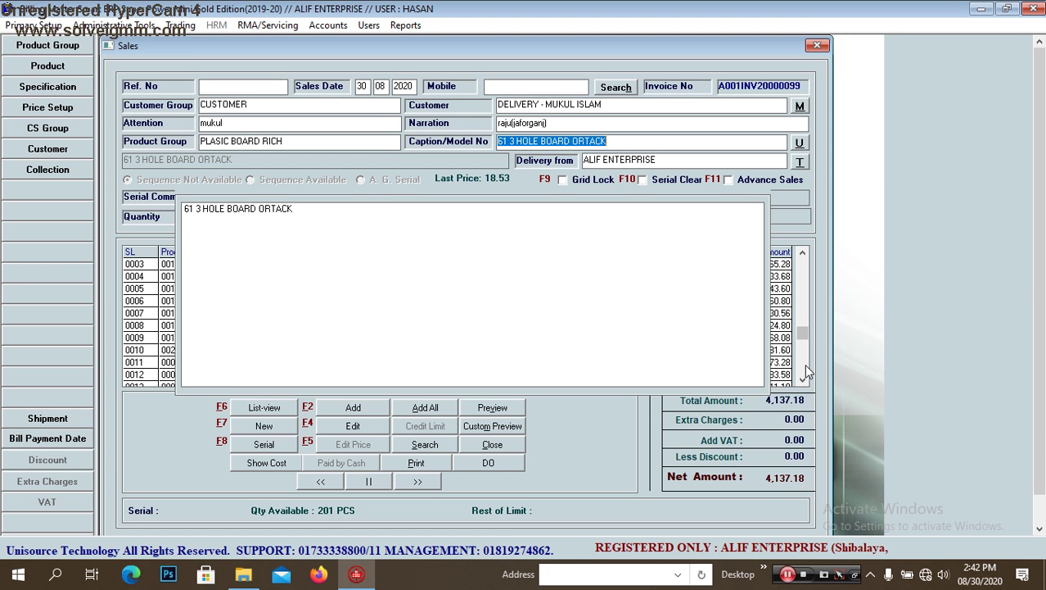
Step: Find 62 4 HOLE BOARD ORTACK by searching "4h" and add it to the invoice with quantity 6
type("4h")
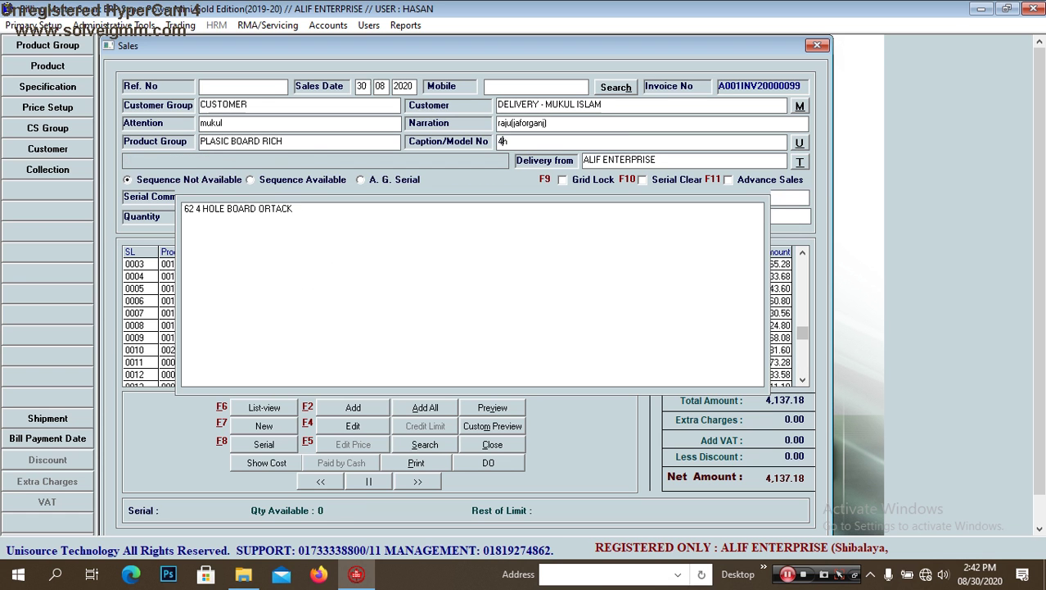
key("Return")
key("Return")
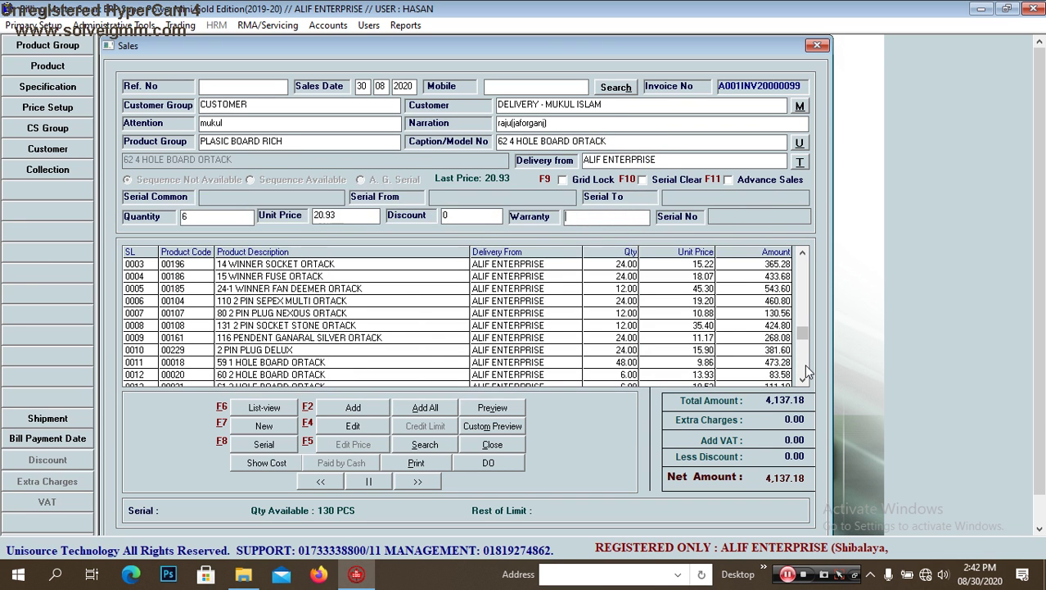
key("Return")
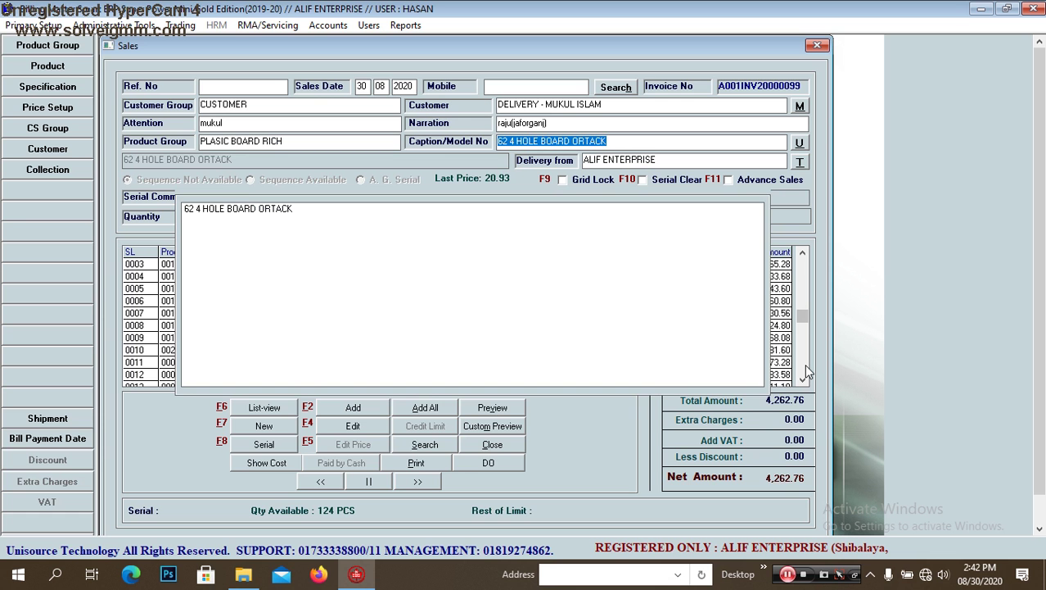
Step: Find 63 5 HOLE BOARD ORTACK by searching "5h" and add it to the invoice with quantity 18
type("5h")
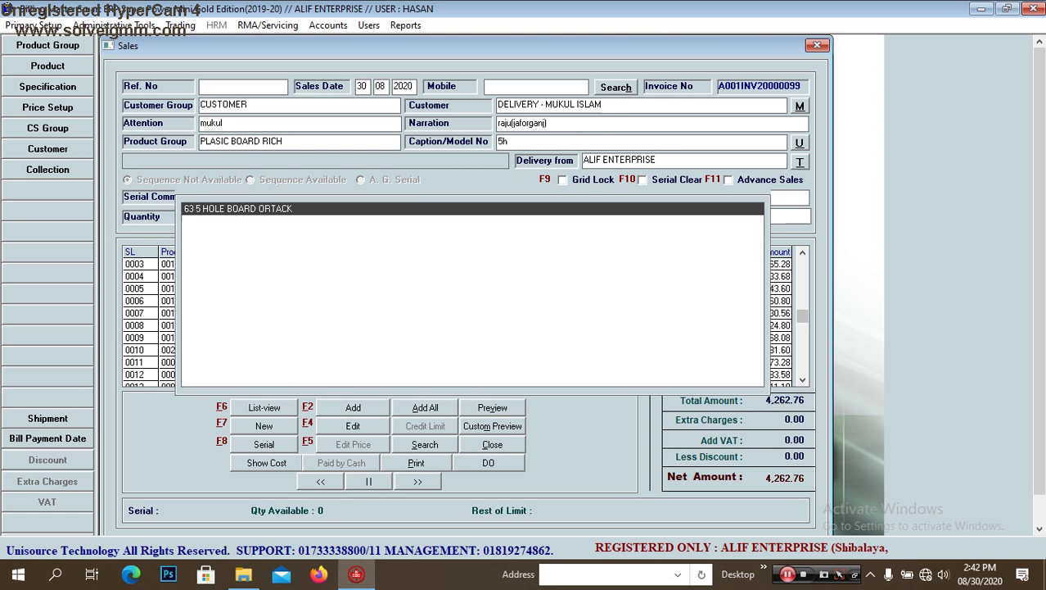
key("Return")
key("Return")
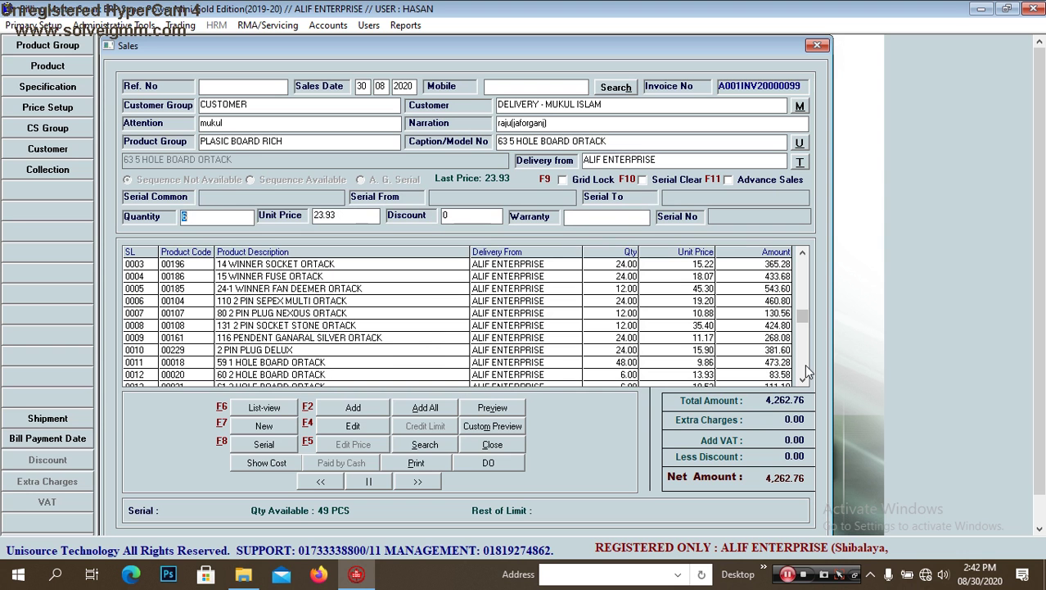
type("18")
key("Return")
key("Return")
key("Return")
key("Return")
key("Return")
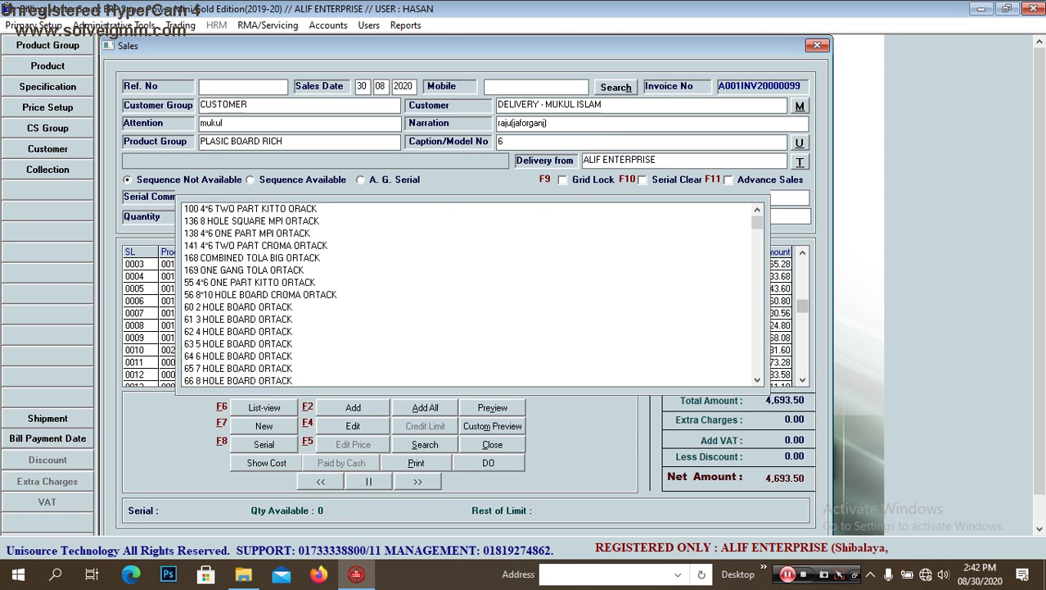
Step: Find 64 6 HOLE BOARD ORTACK by searching "6h" and add it to the invoice with quantity 9
type("h")
key("Down")
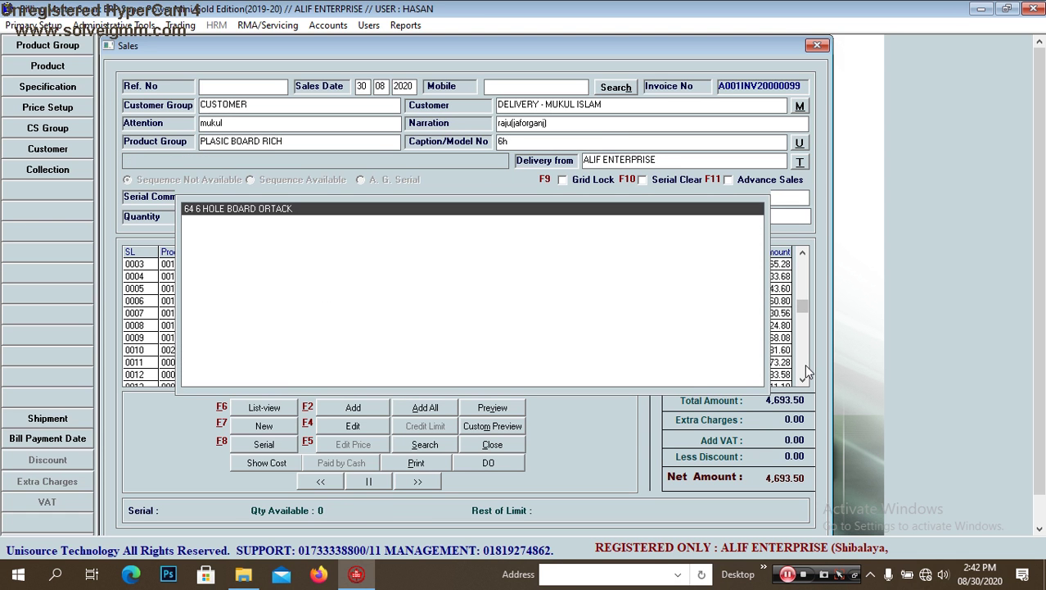
key("Return")
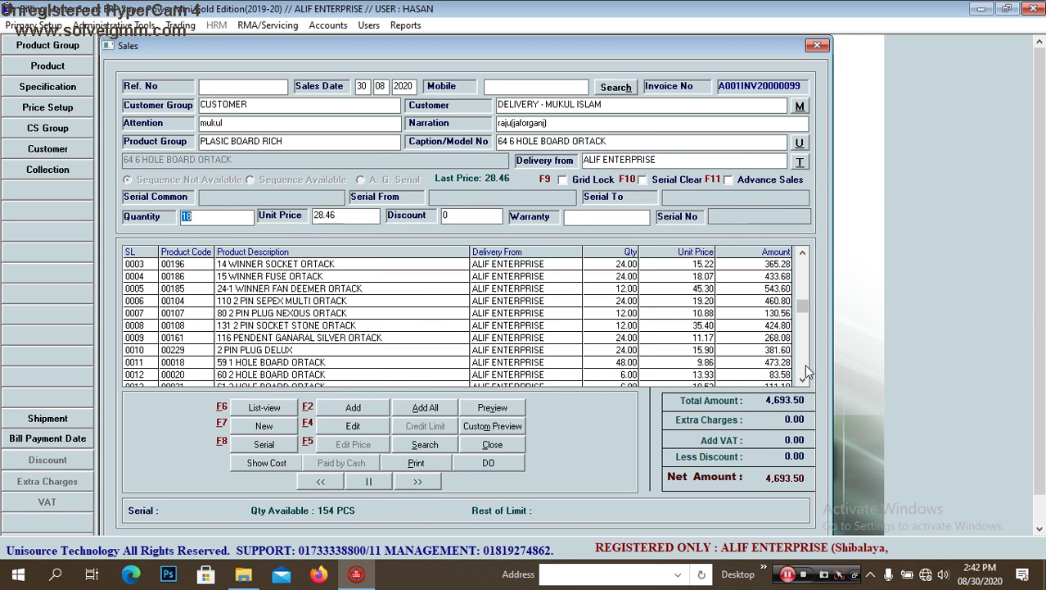
type("9")
key("Return")
key("Return")
key("Return")
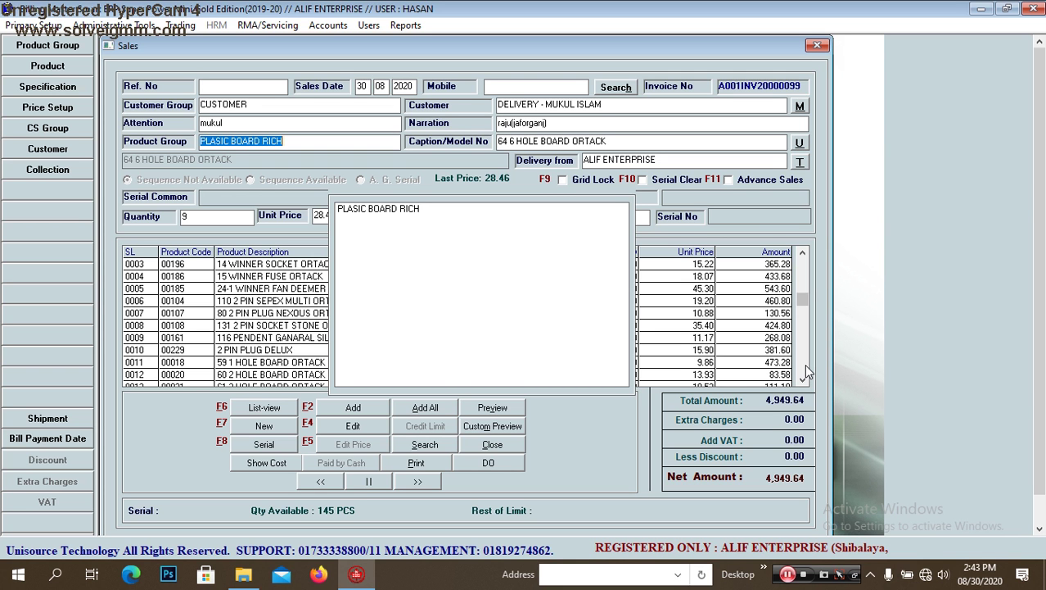
type("68")
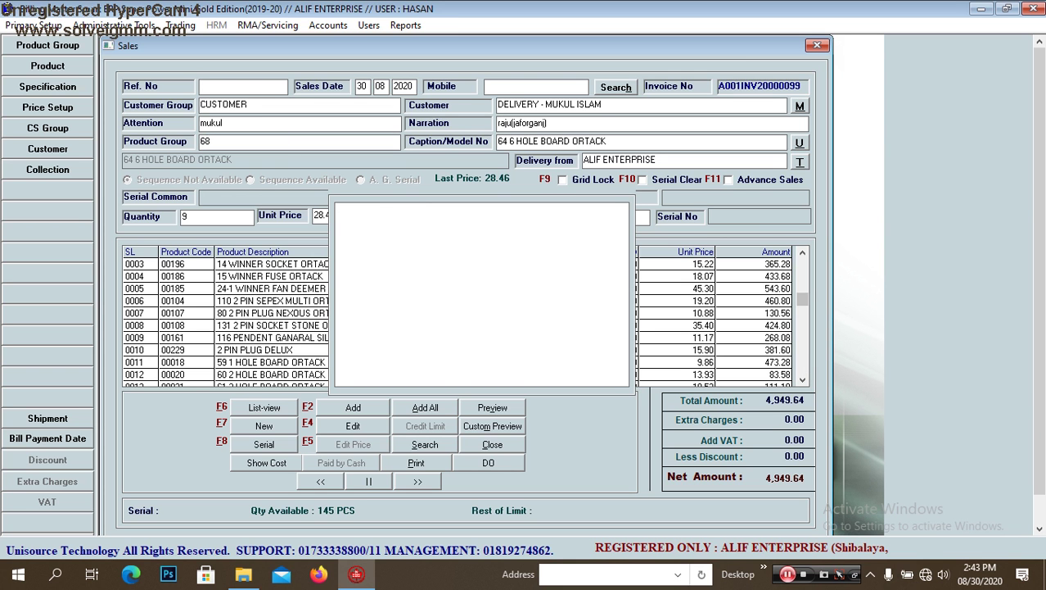
key("Return")
type("6")
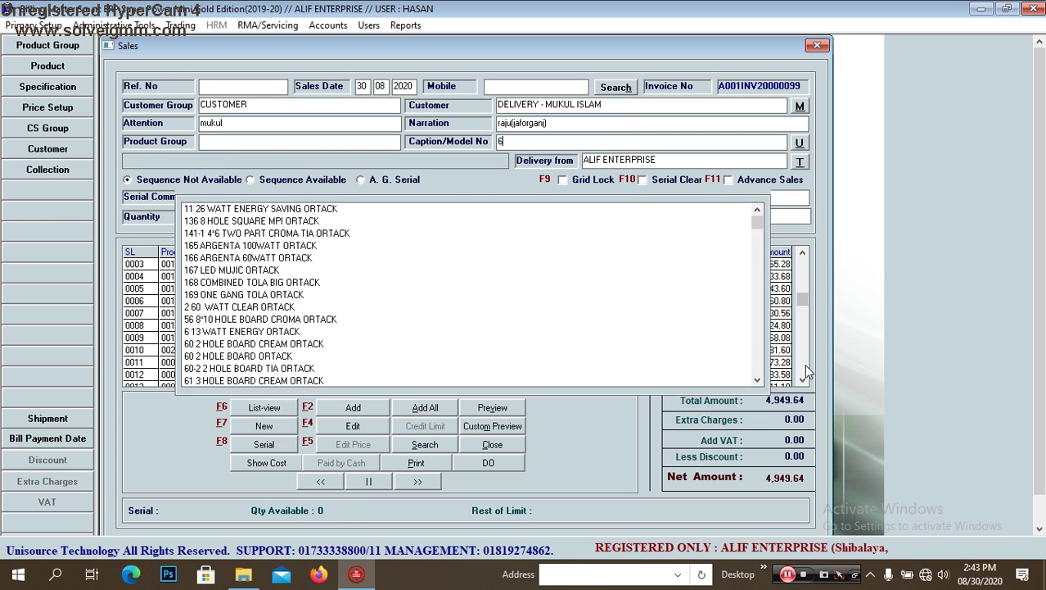
type("8p")
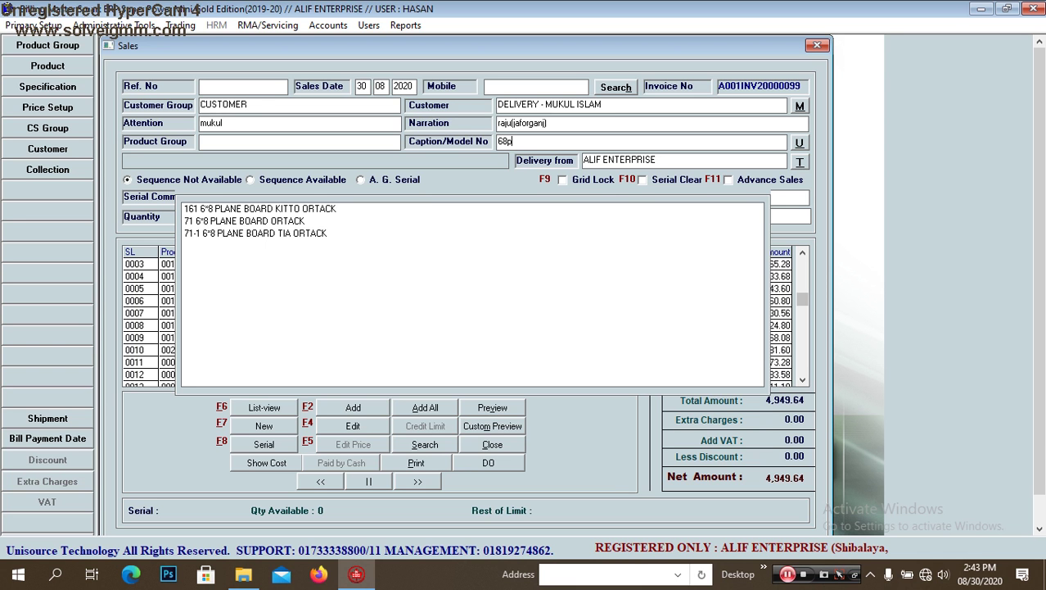
key("Down")
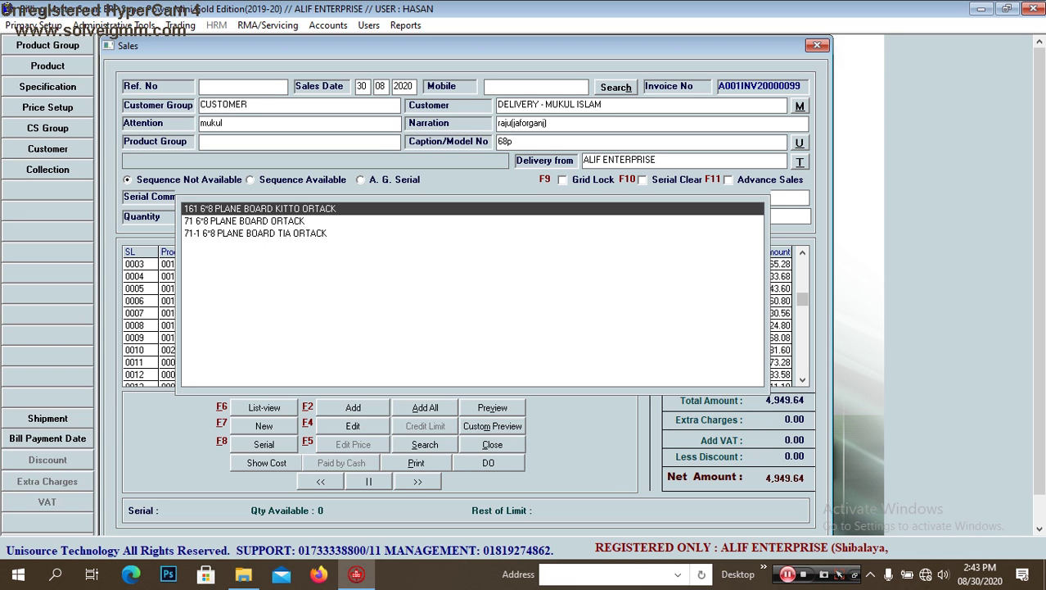
key("Down")
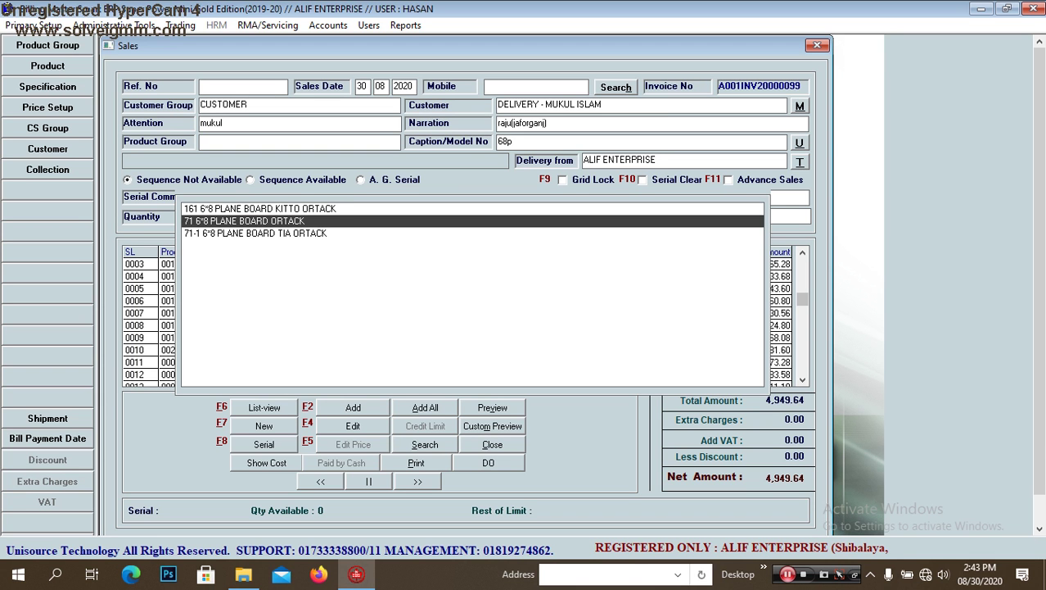
key("Down")
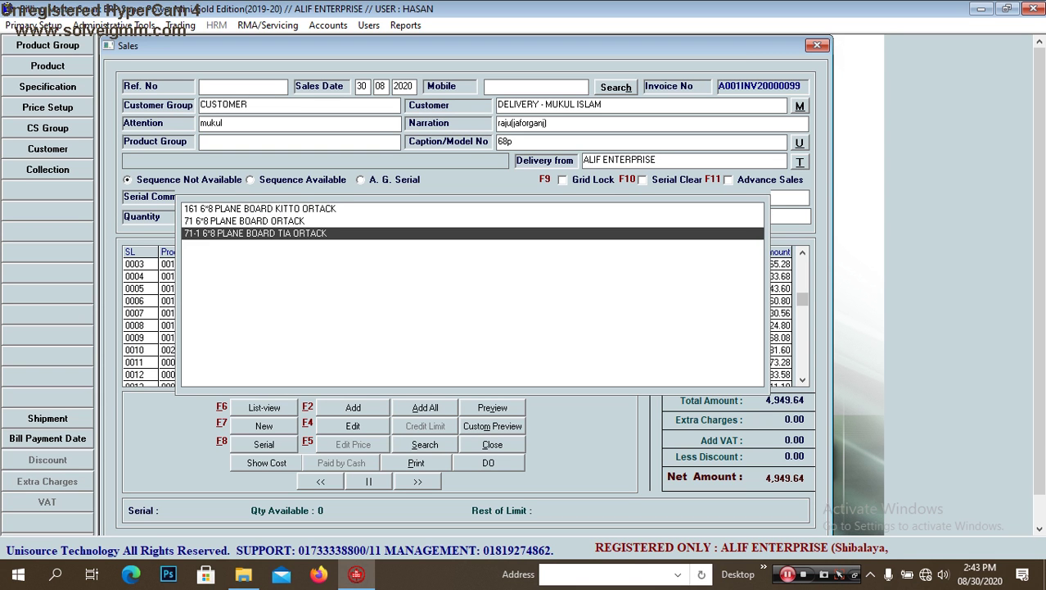
key("Up")
key("Return")
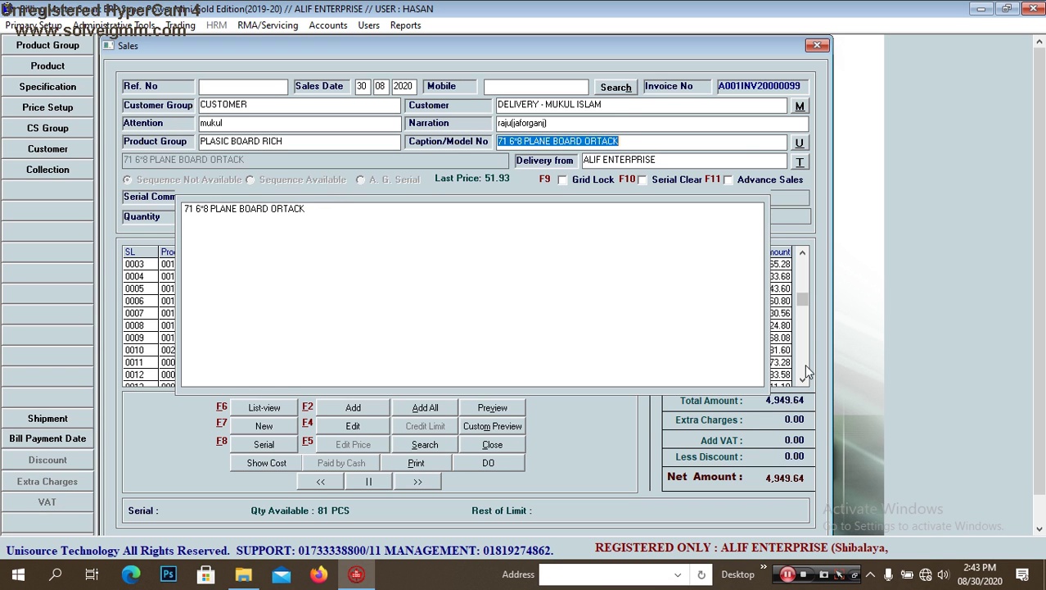
Step: Find 72 6*8 HOLE BOARD ORTACK by searching "68h" and add it to the invoice with quantity 12
type("68h")
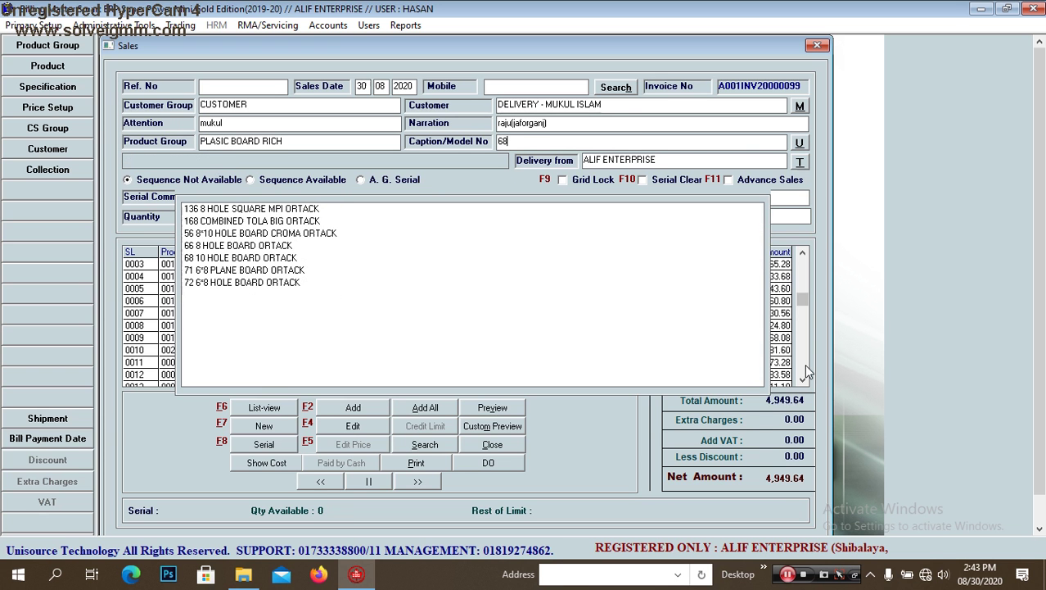
key("Down")
key("Down")
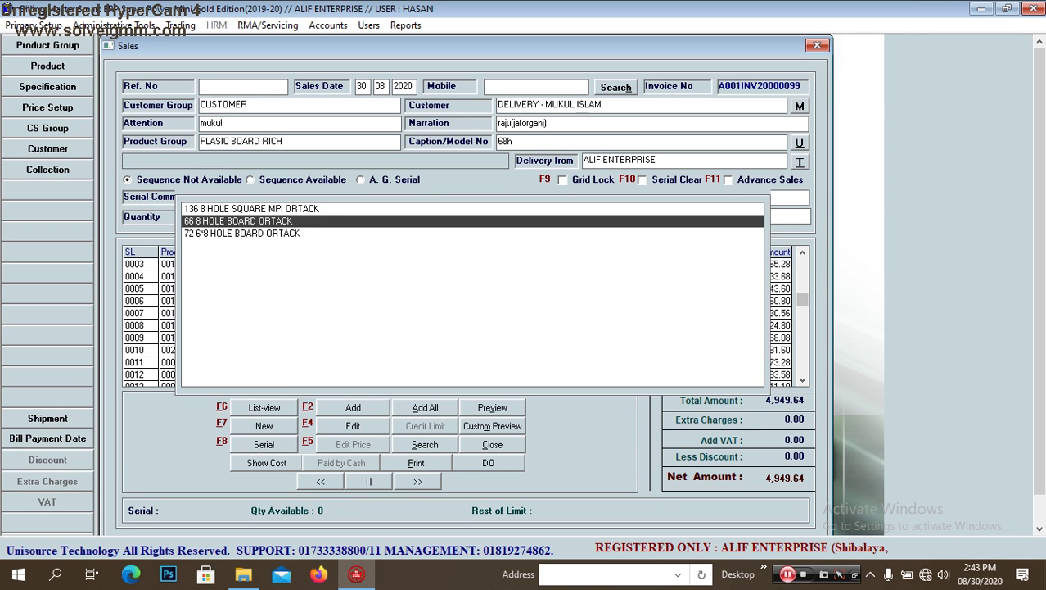
key("Down")
key("Return")
key("Return")
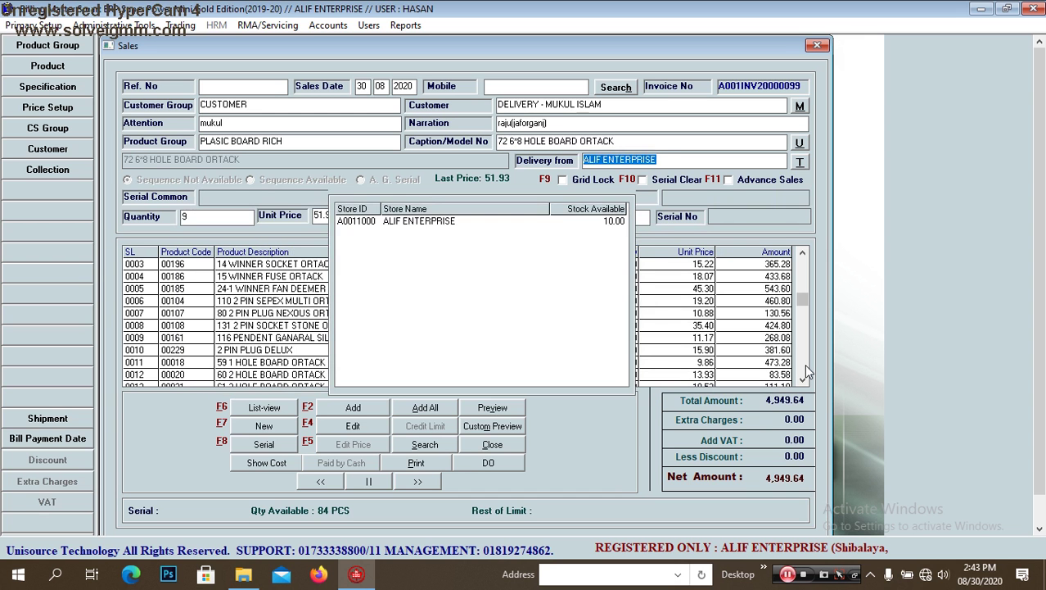
key("Return")
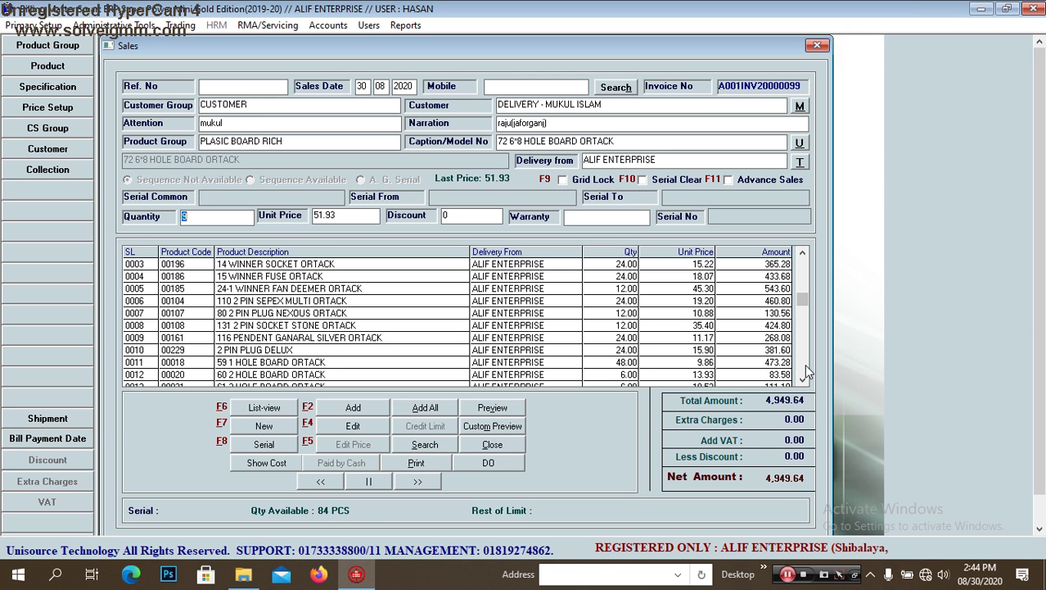
type("12")
key("Return")
key("Return")
key("Return")
key("Return")
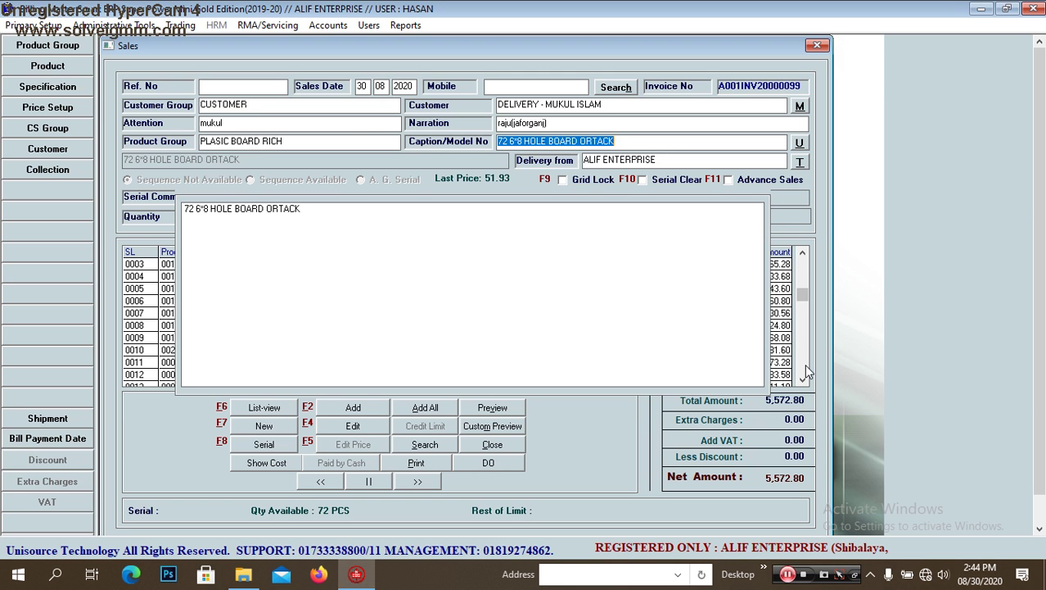
Step: Find 8 PIN SOCKET by searching "8pin" across all product groups and add it to the invoice with quantity 6
type("8pl")
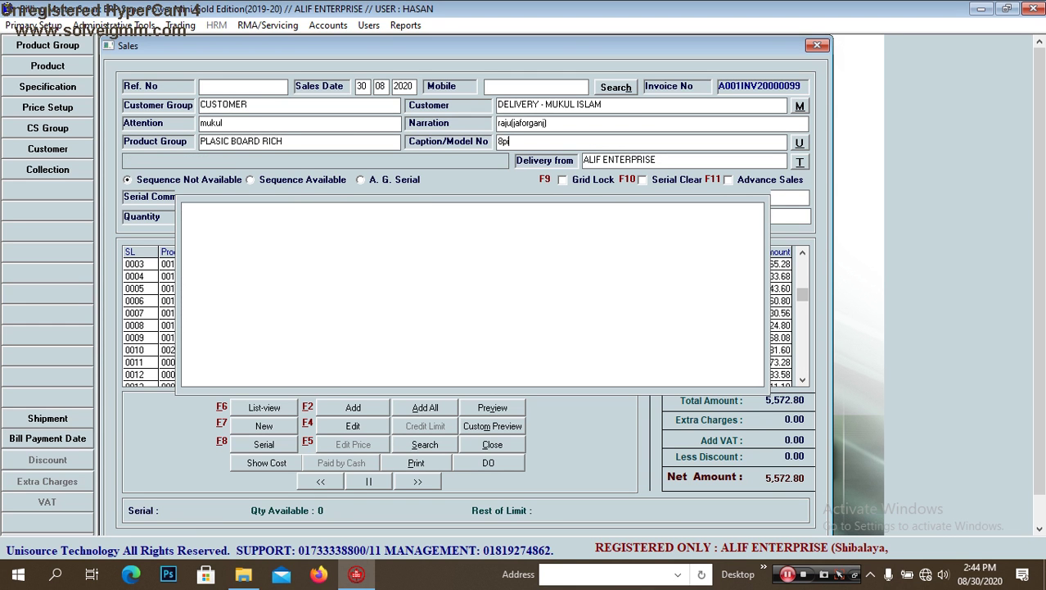
key("Return")
type("8pin")
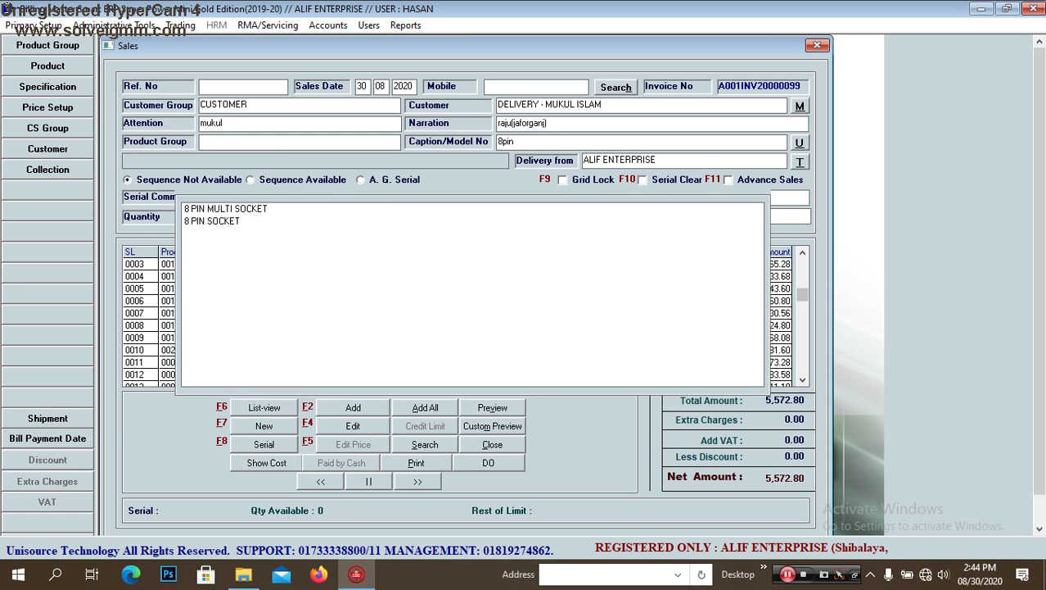
left_click(211, 221)
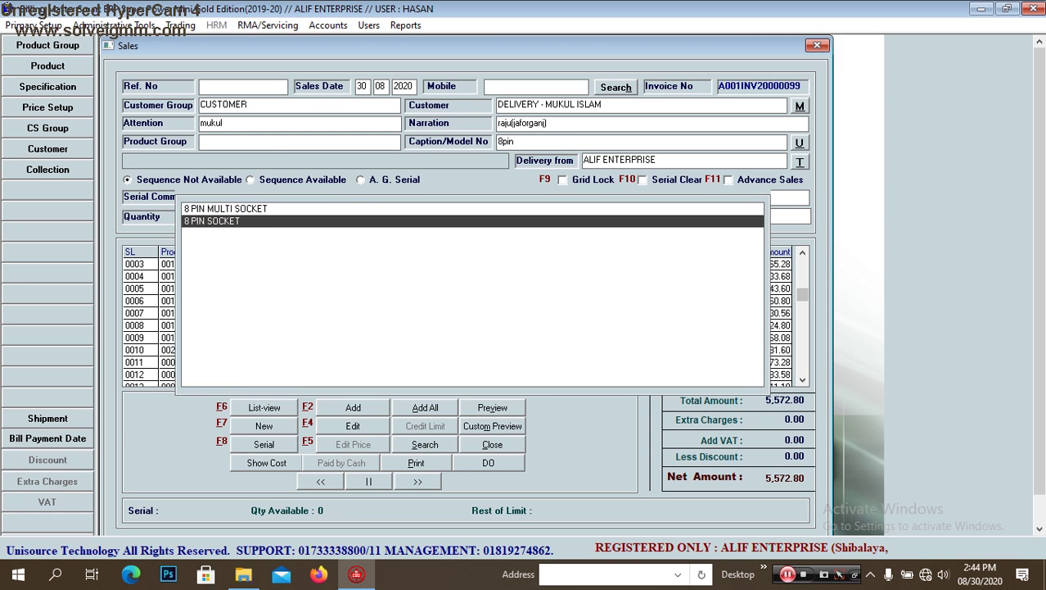
key("Return")
key("Return")
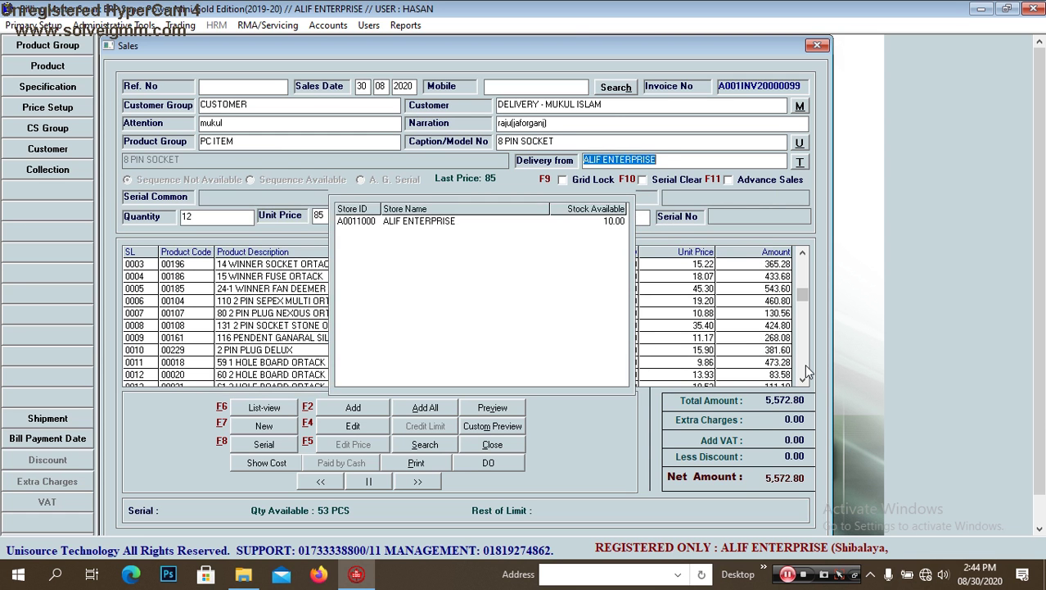
key("Return")
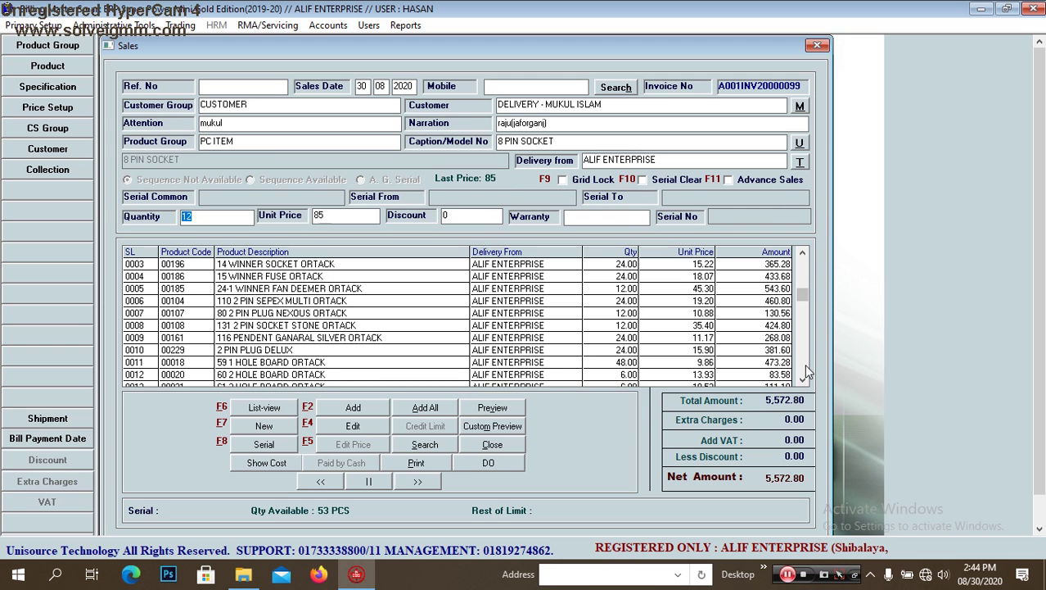
type("6")
key("Return")
key("Return")
key("Return")
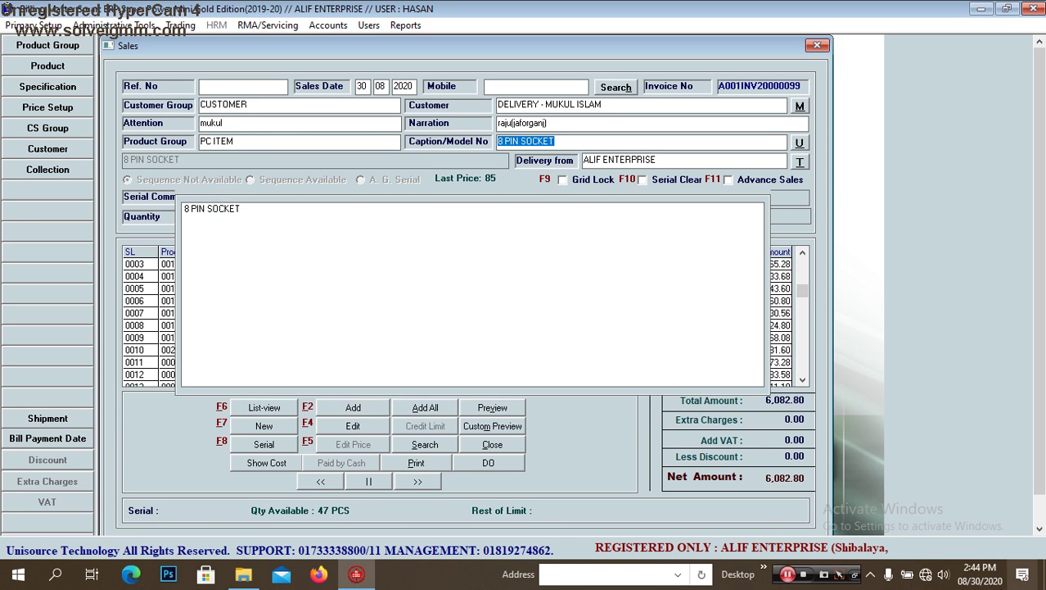
Step: Preview and print the finished invoice, then close the Sales form
left_click(494, 411)
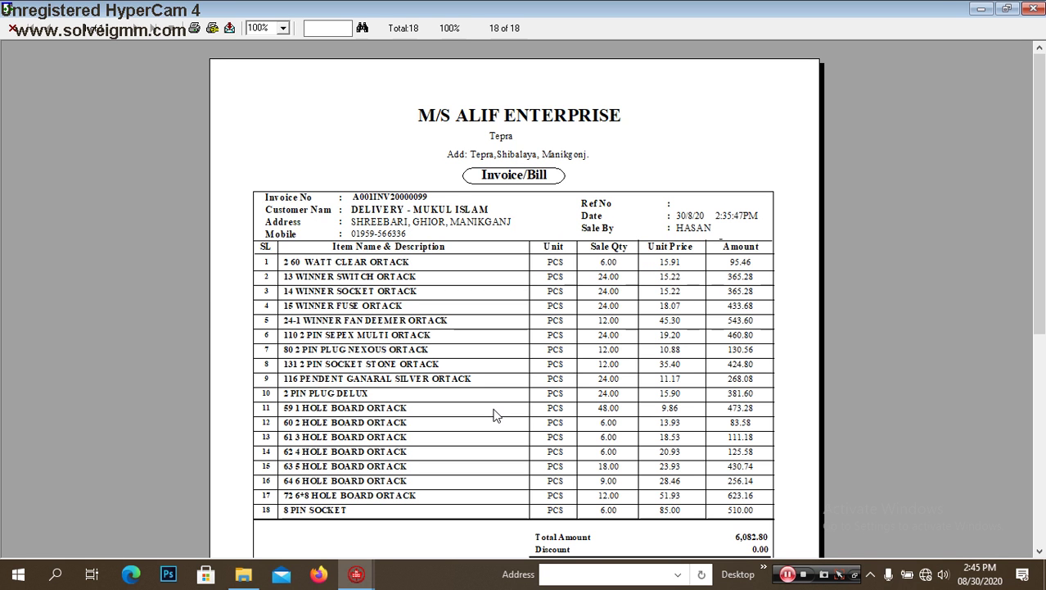
left_click(198, 32)
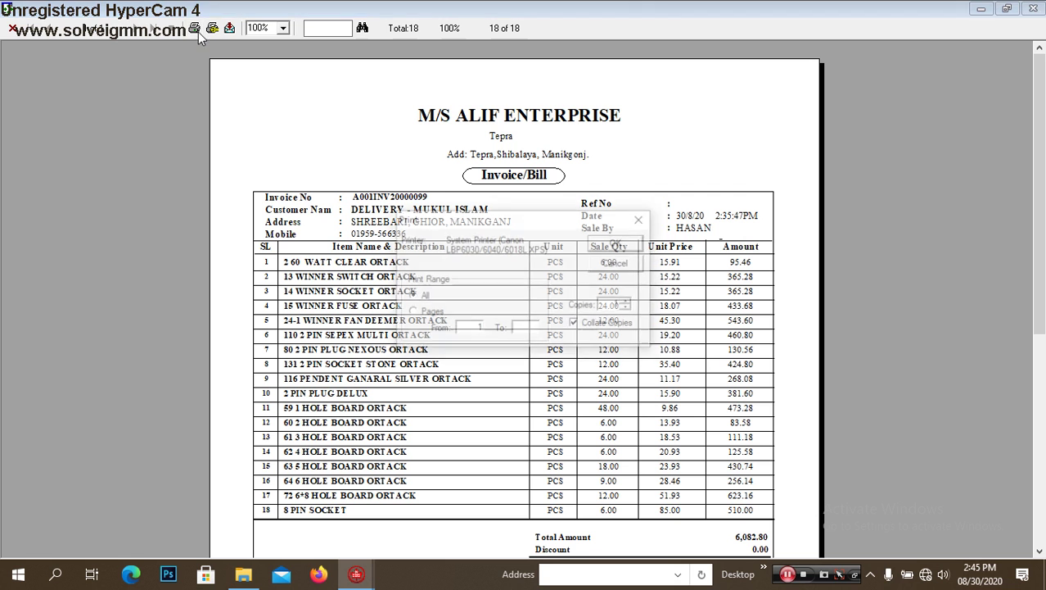
key("Return")
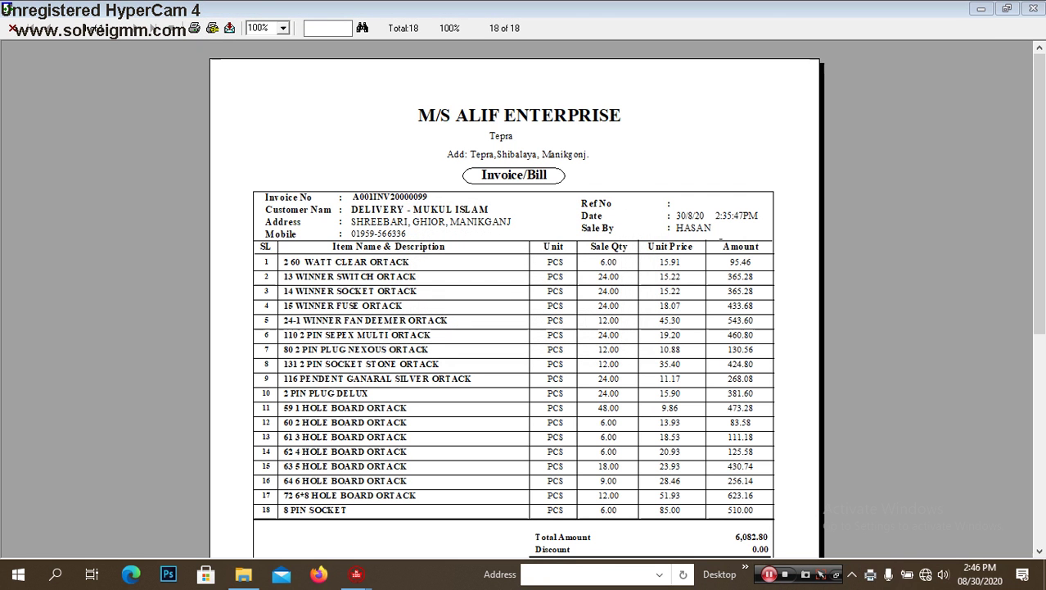
left_click(1034, 18)
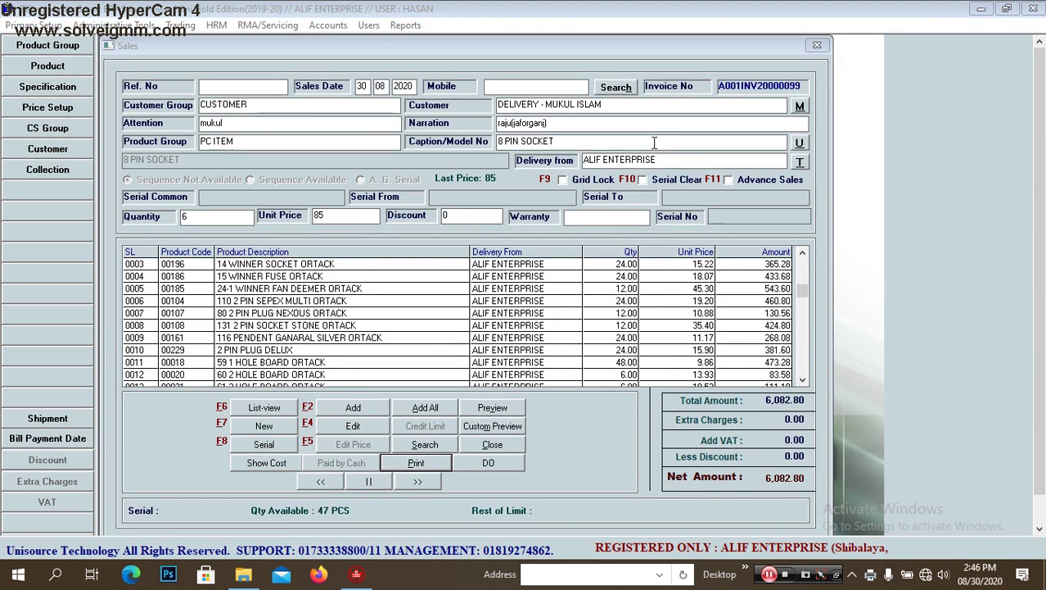
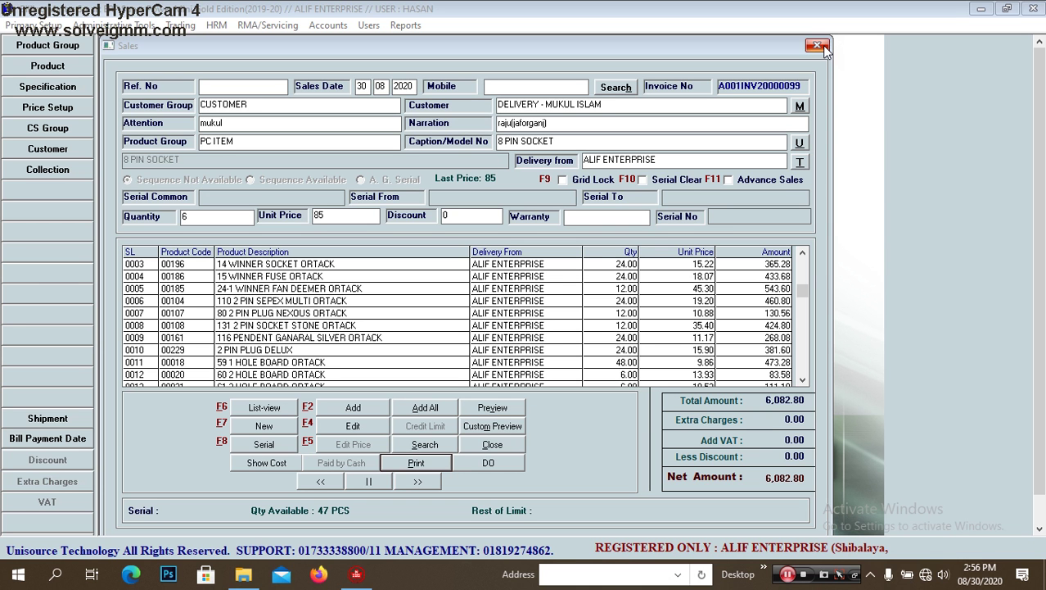
left_click(800, 366)
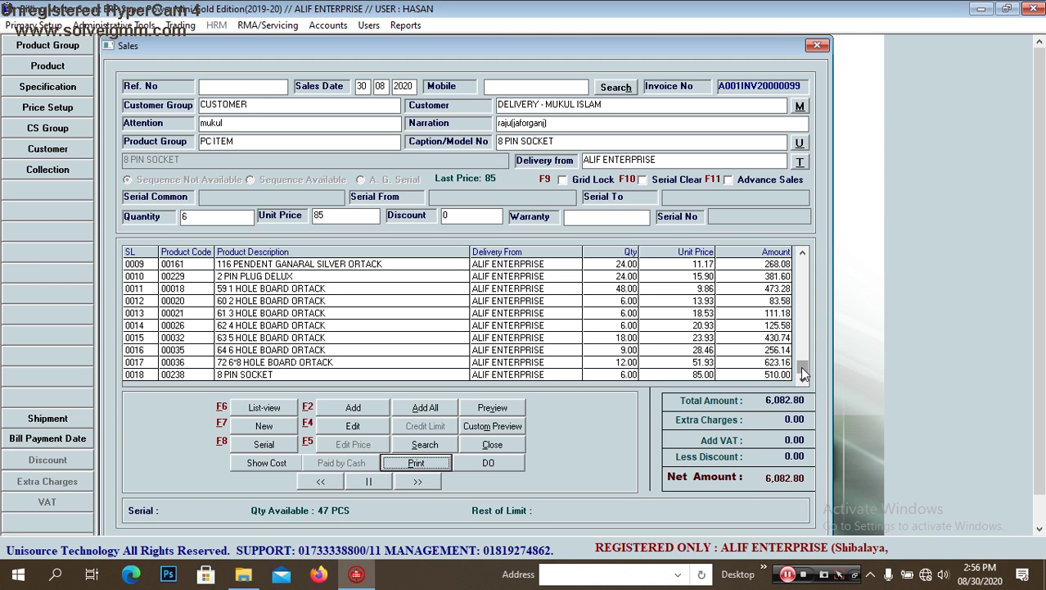
left_click(822, 45)
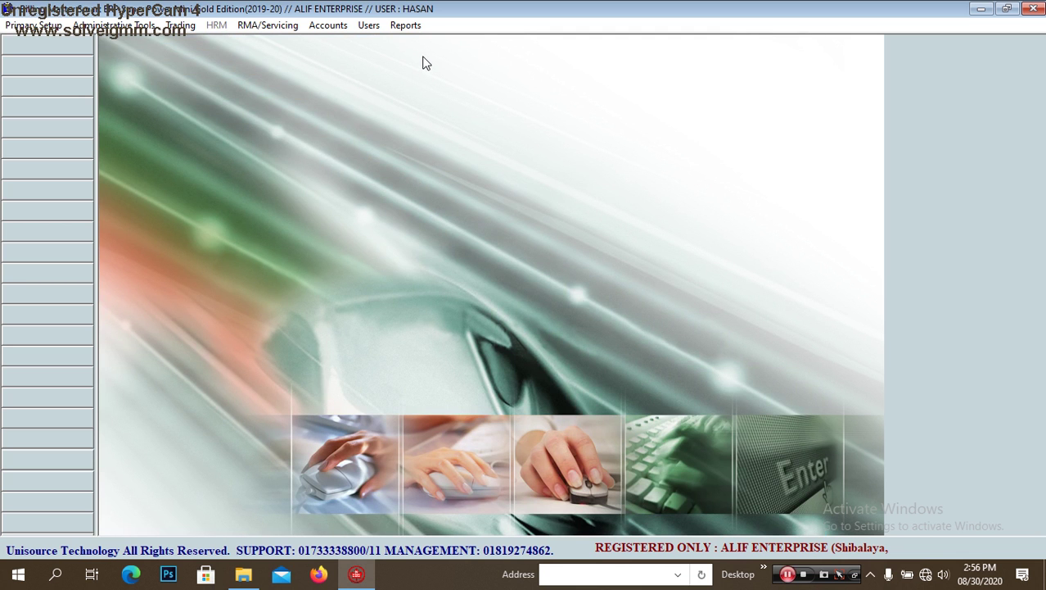
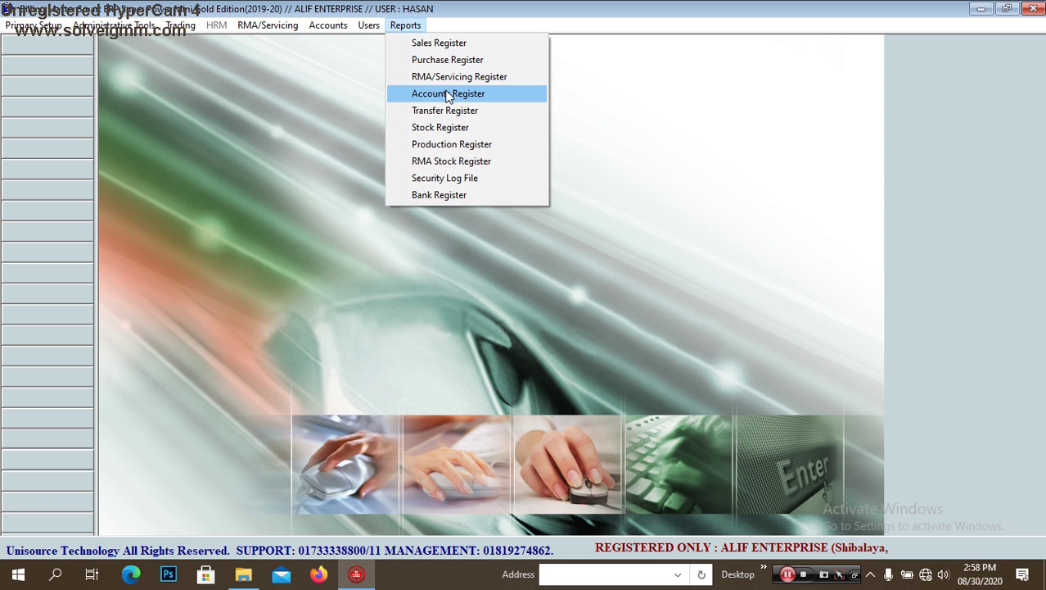
Step: Preview the profit and loss account from the Accounts Register for 01-08-2020 to 30-08-2020, then close the report
left_click(448, 94)
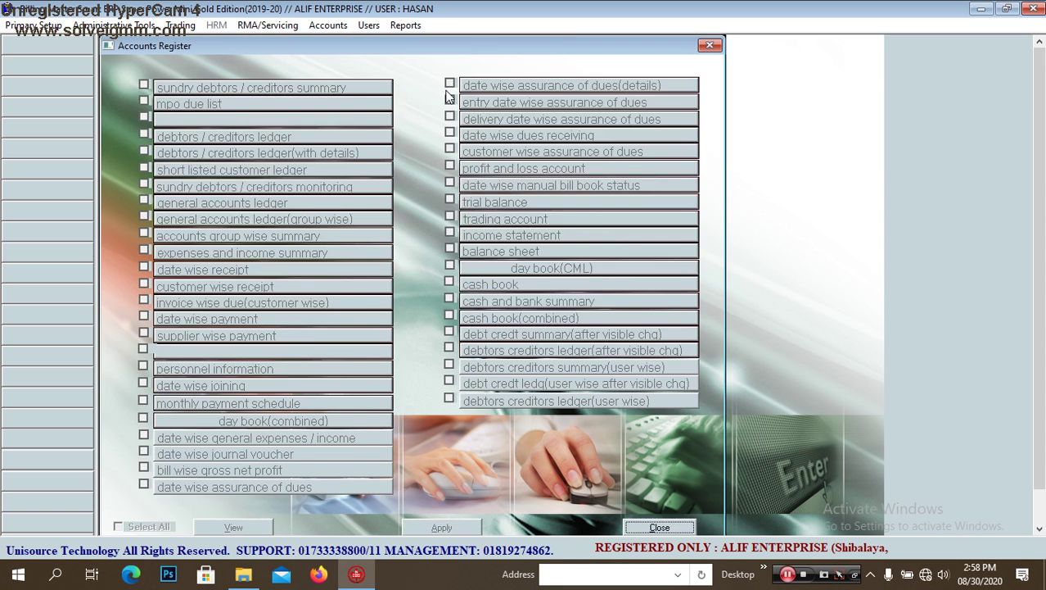
left_click(516, 172)
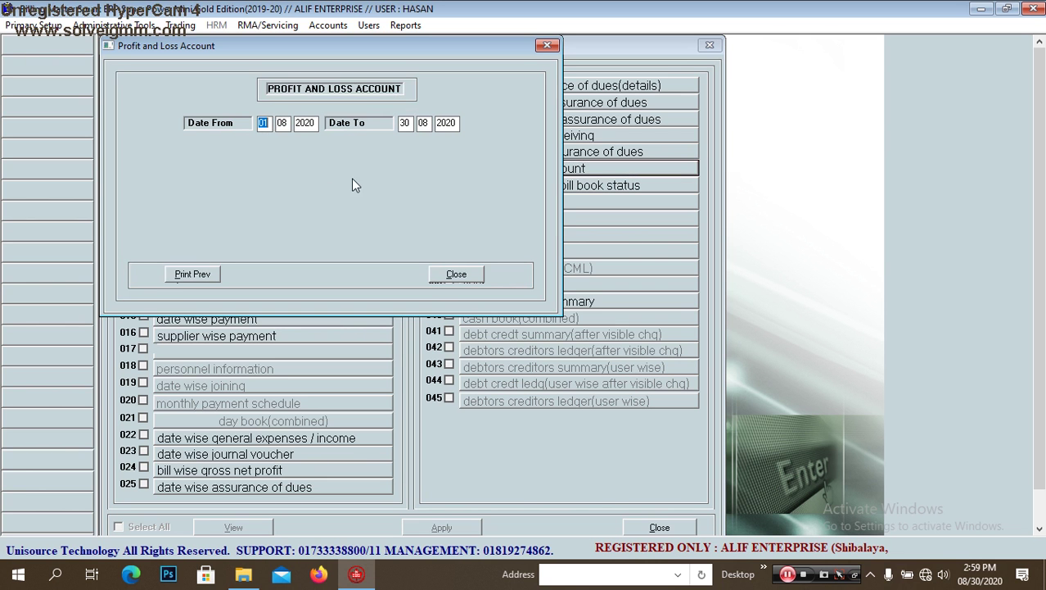
left_click(177, 277)
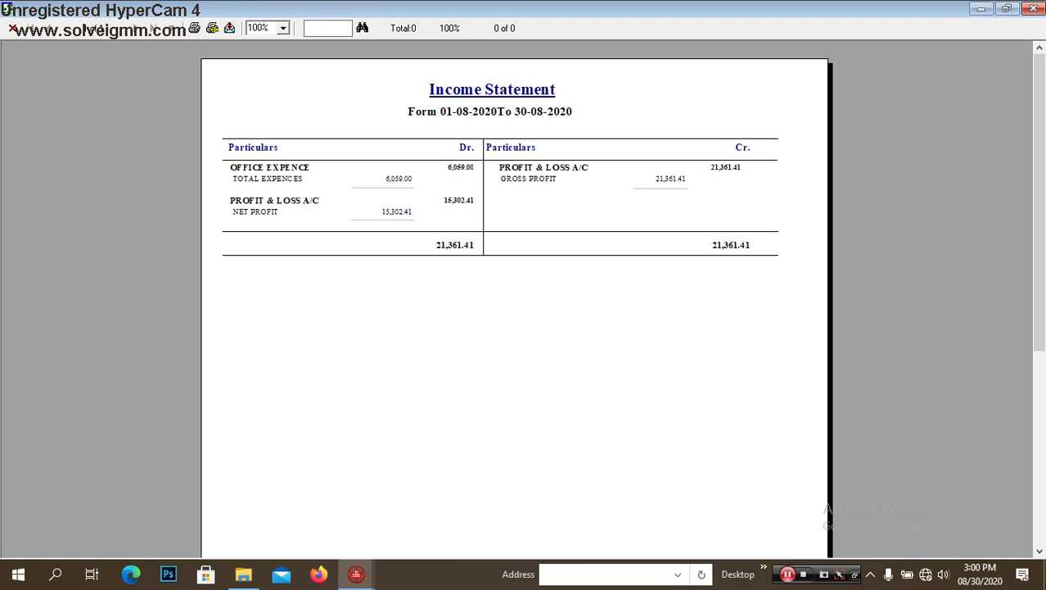
left_click(1035, 9)
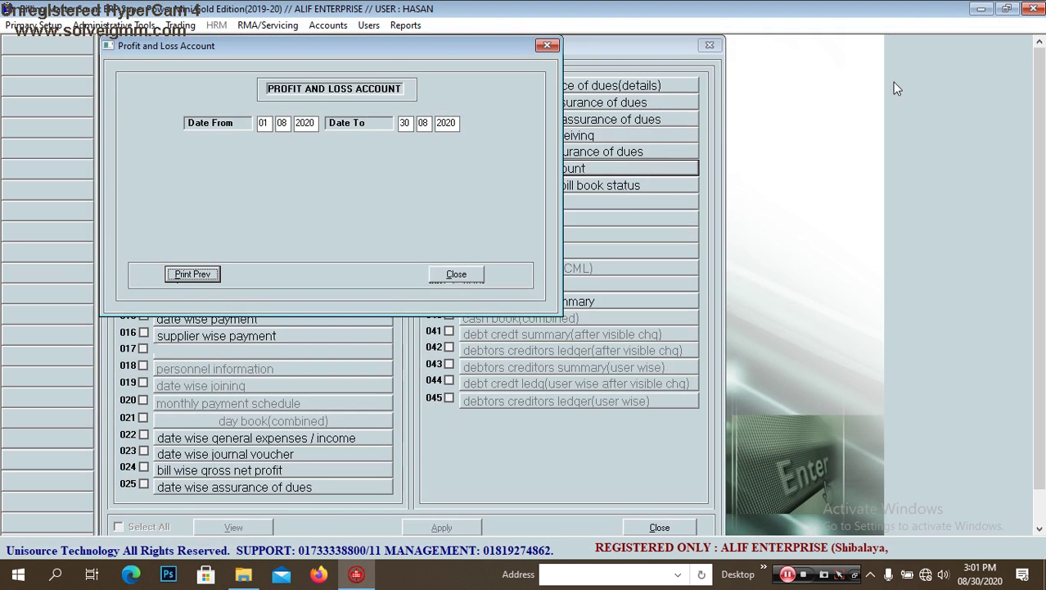
left_click(451, 274)
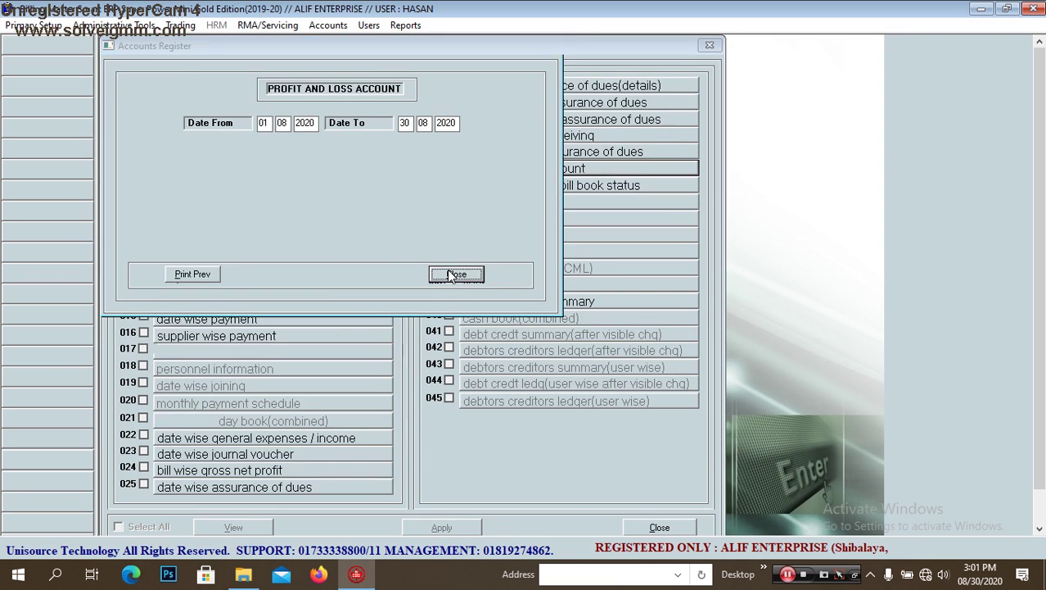
Step: Preview the detailed trial balance for 01-08-2020 to 30-08-2020, then close the report and its dialog
left_click(523, 201)
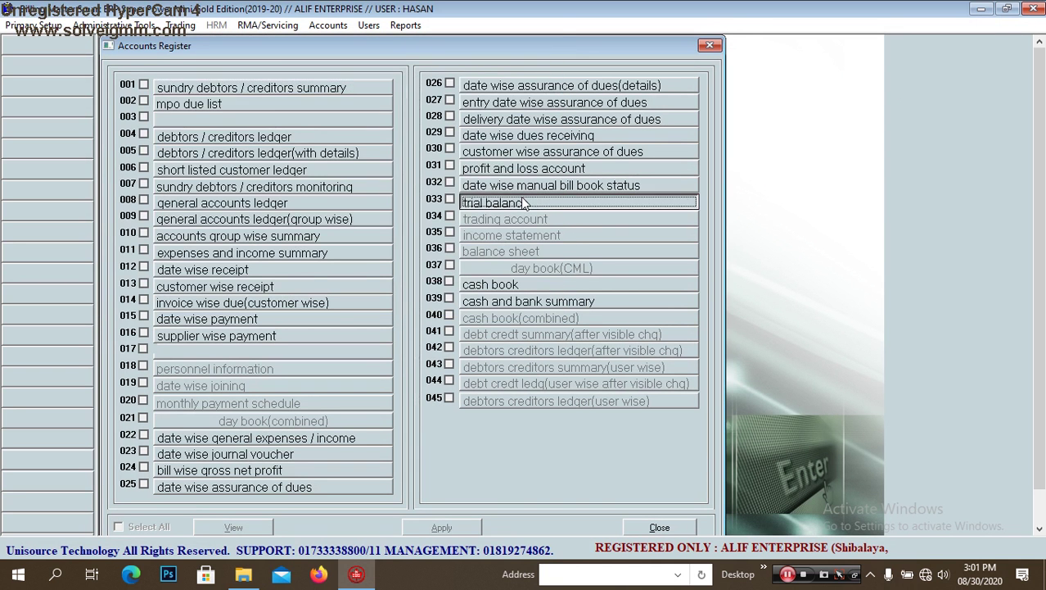
left_click(330, 275)
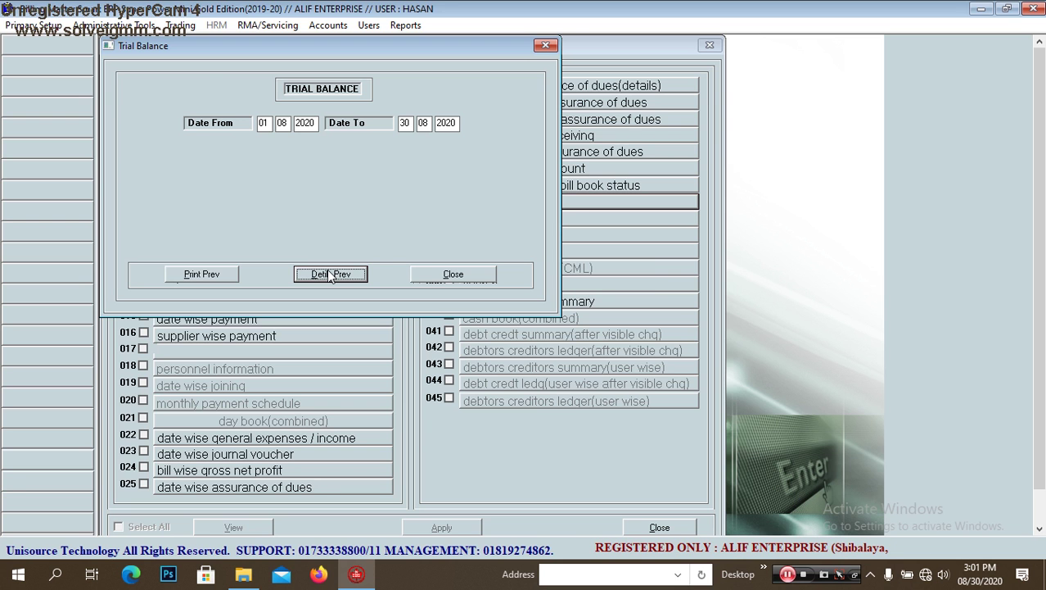
left_click(330, 275)
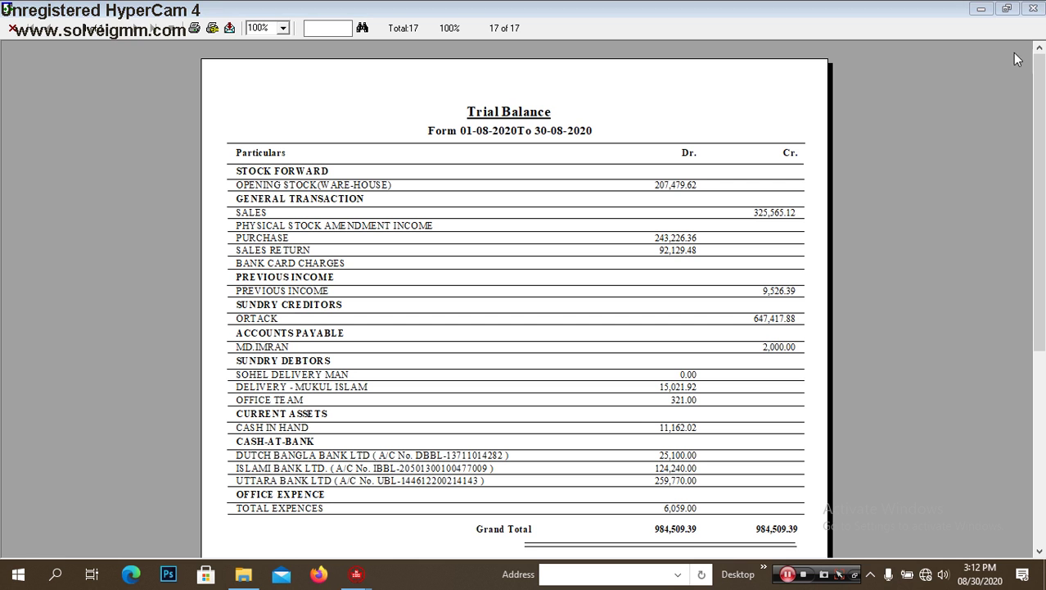
left_click(1034, 10)
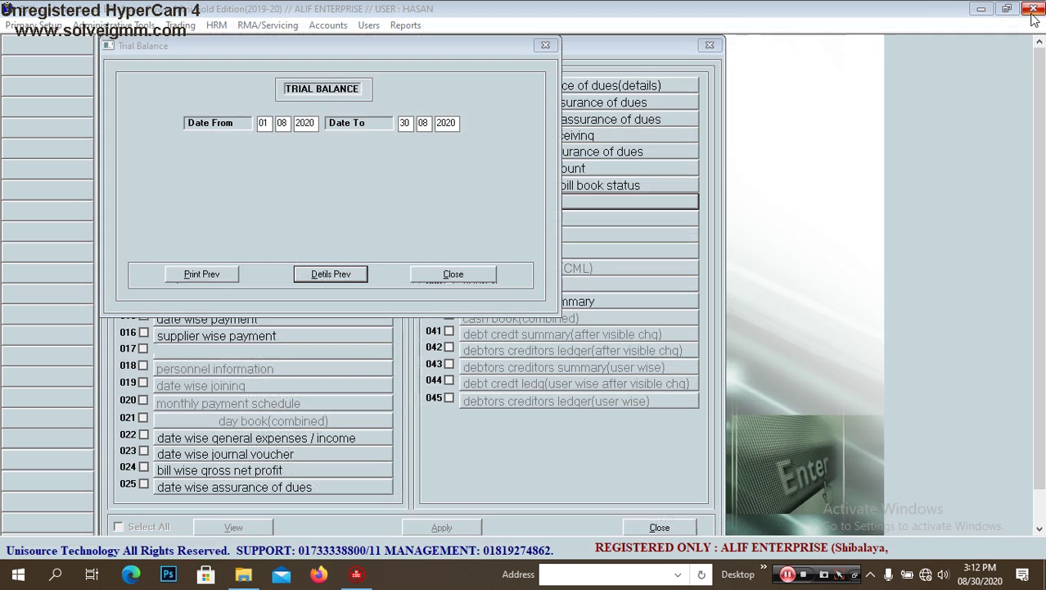
left_click(545, 45)
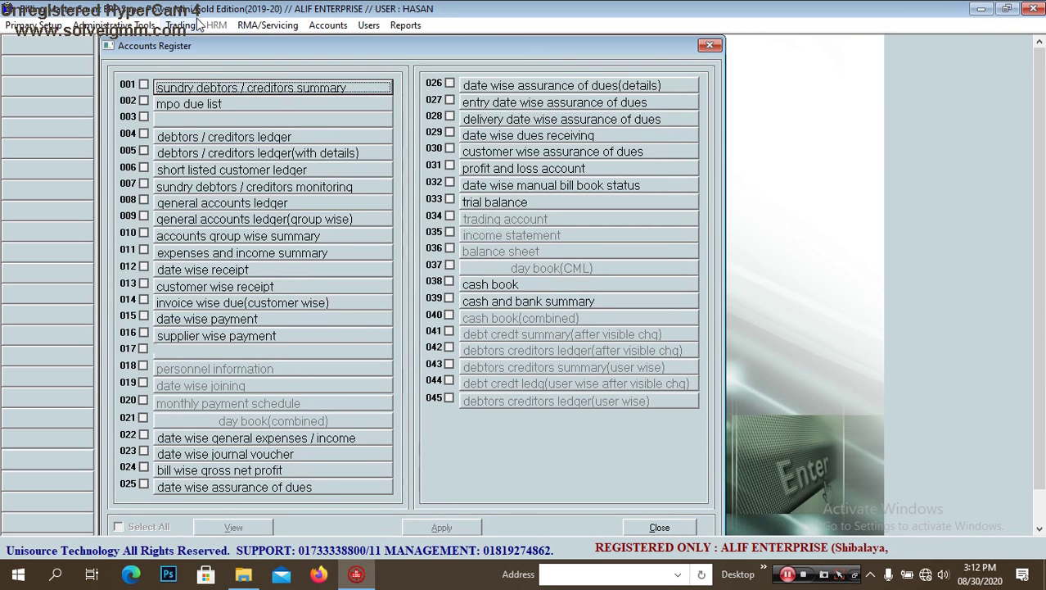
Step: Open a receipt voucher dated 30-08-2020 and set its group to CUSTOMER
left_click(319, 28)
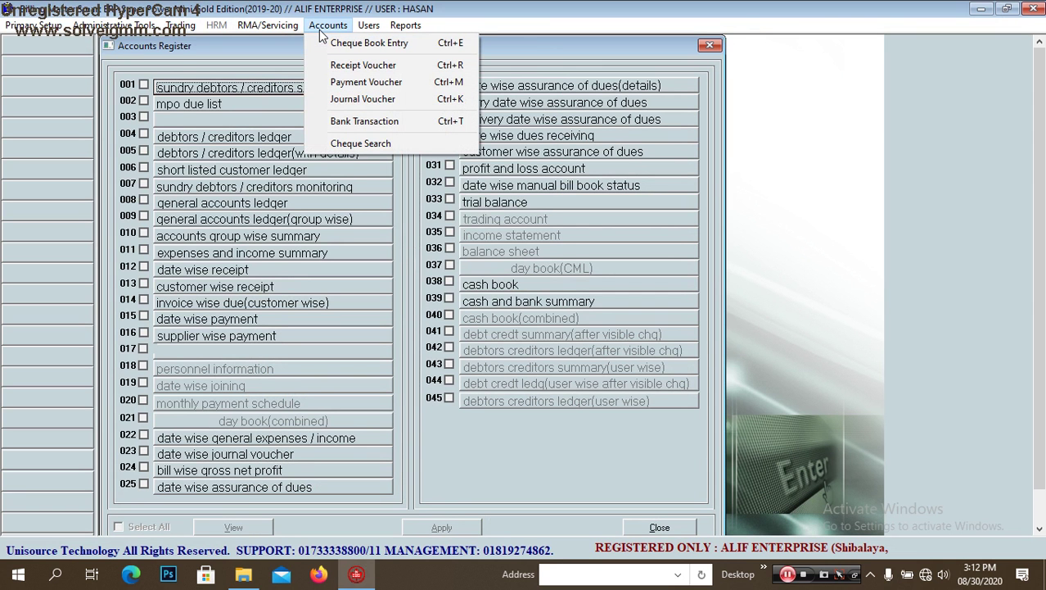
left_click(219, 25)
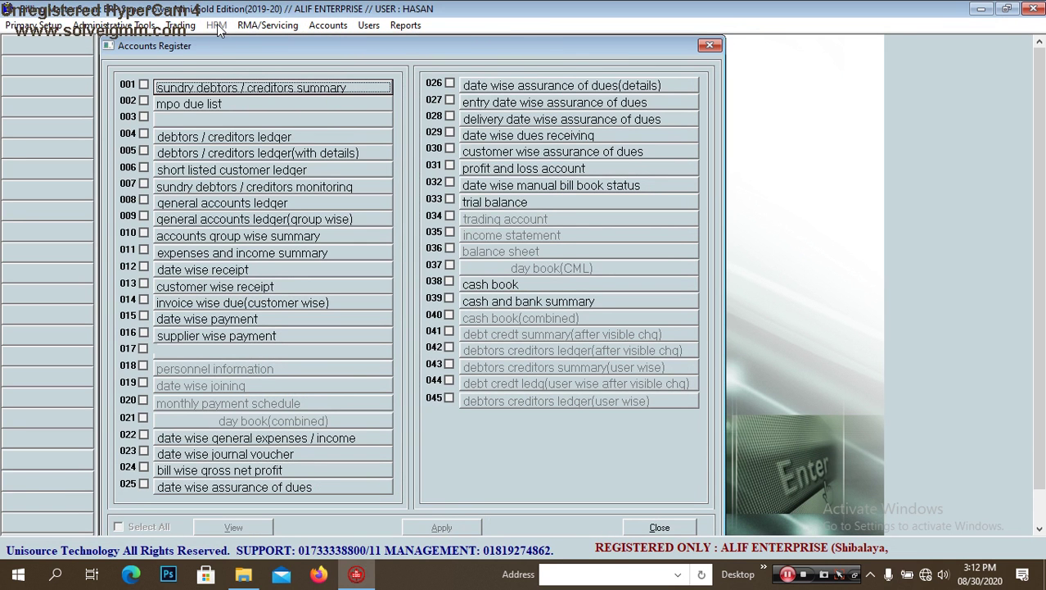
mouse_move(330, 32)
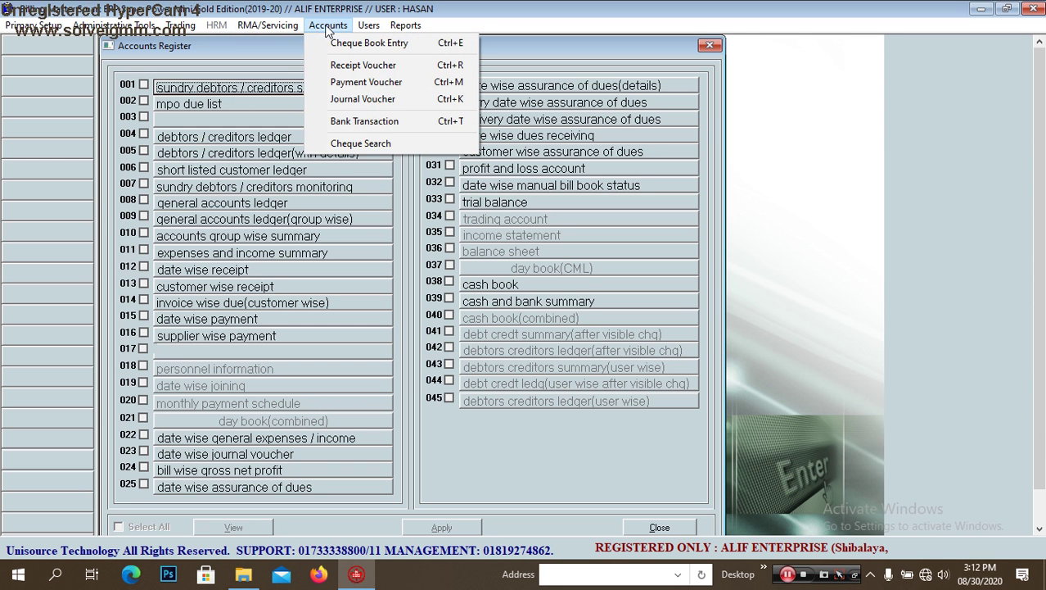
left_click(347, 65)
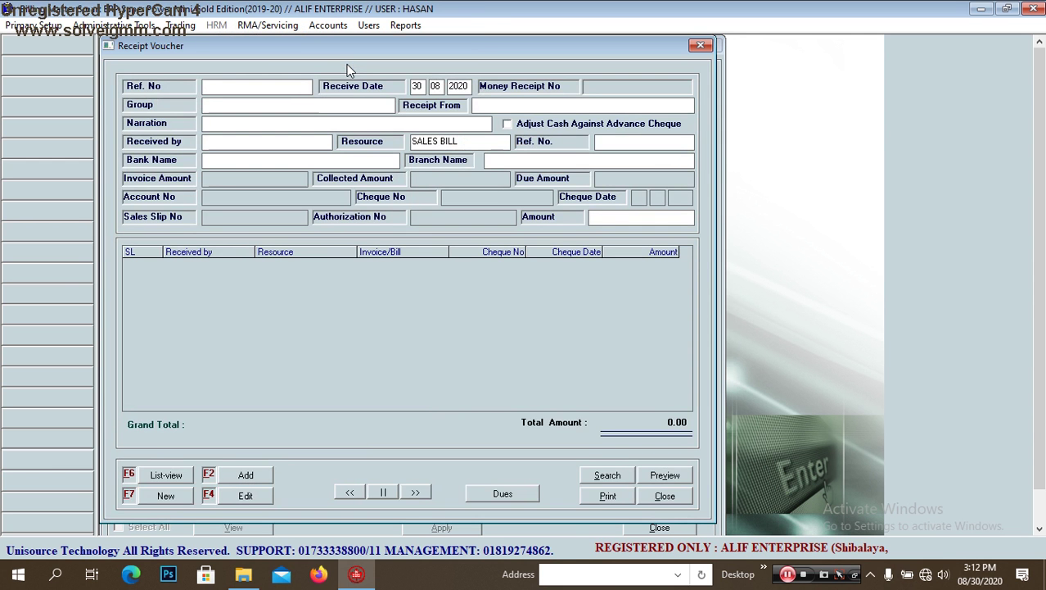
key("Return")
key("Return")
key("Return")
key("Return")
key("Down")
key("Down")
key("Down")
key("Down")
key("Down")
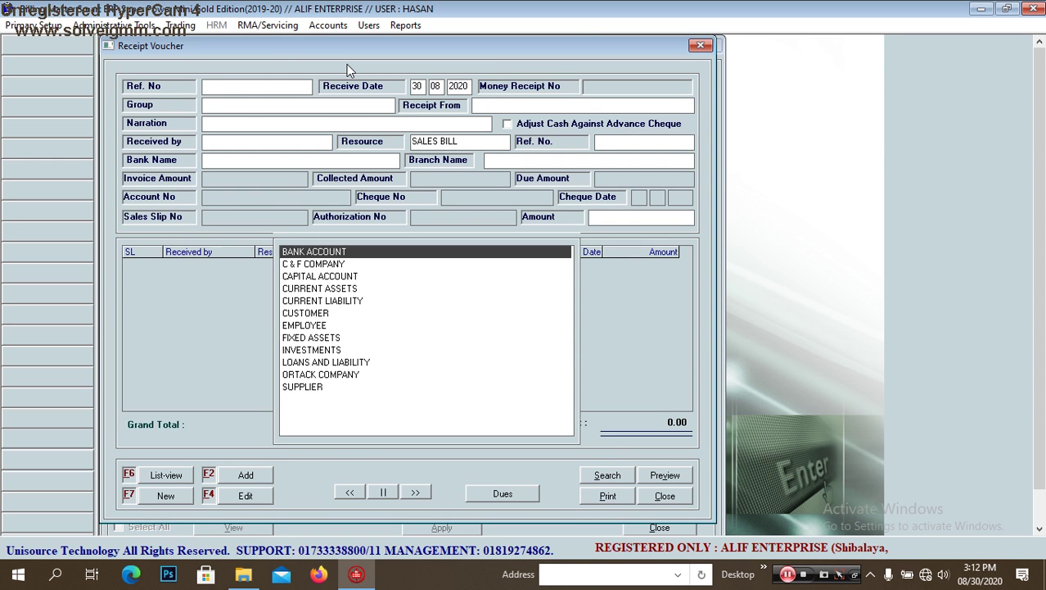
key("Down")
key("Return")
Step: Choose the delivery customer as the source of the receipt, received by CASH with SALES BILL as the resource
key("Return")
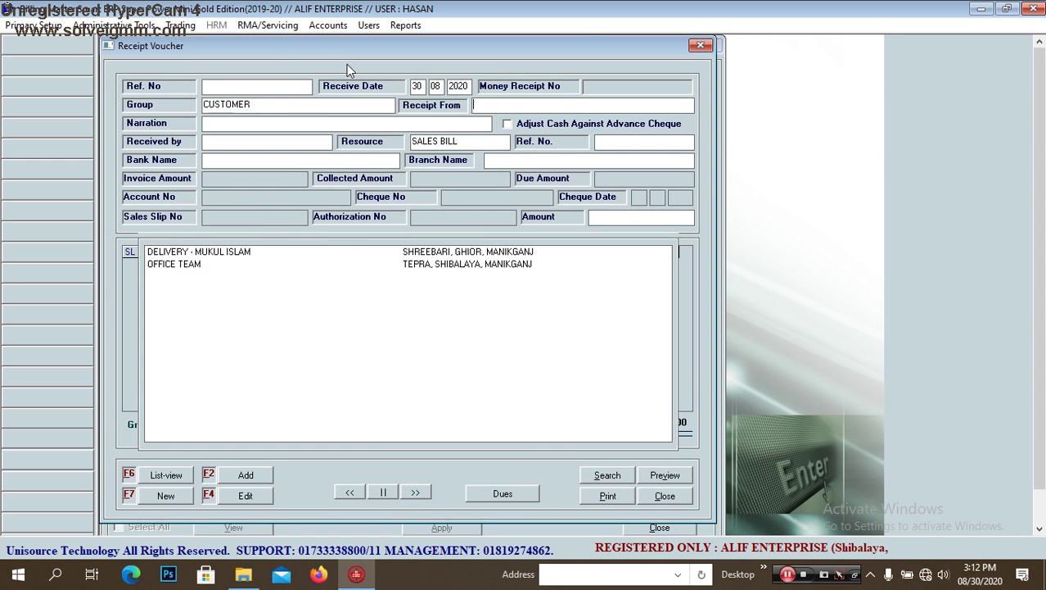
key("Down")
key("Return")
key("Return")
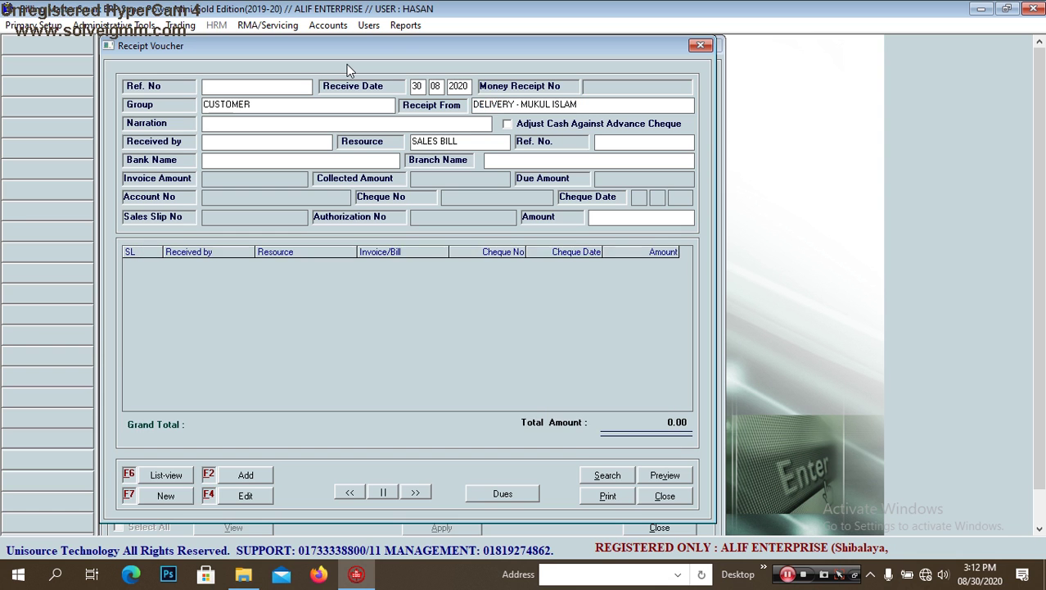
key("Return")
key("Down")
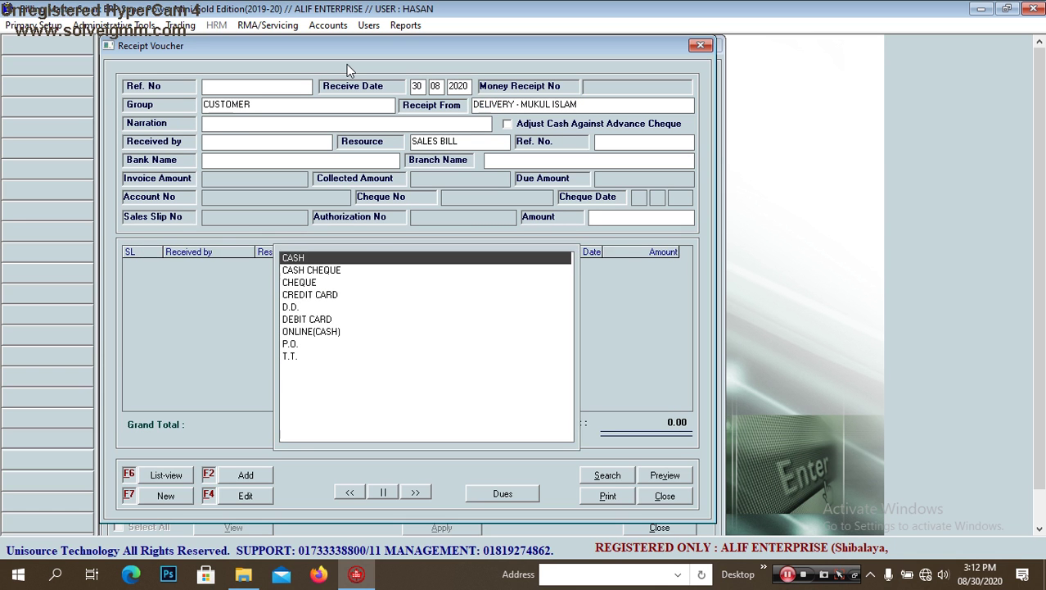
key("Return")
key("Return")
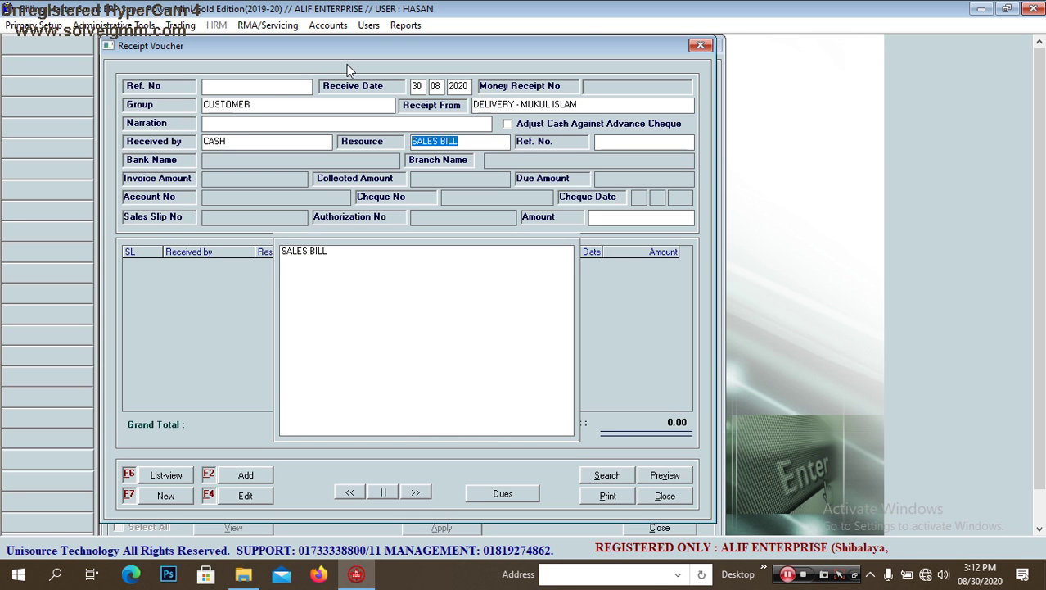
key("Return")
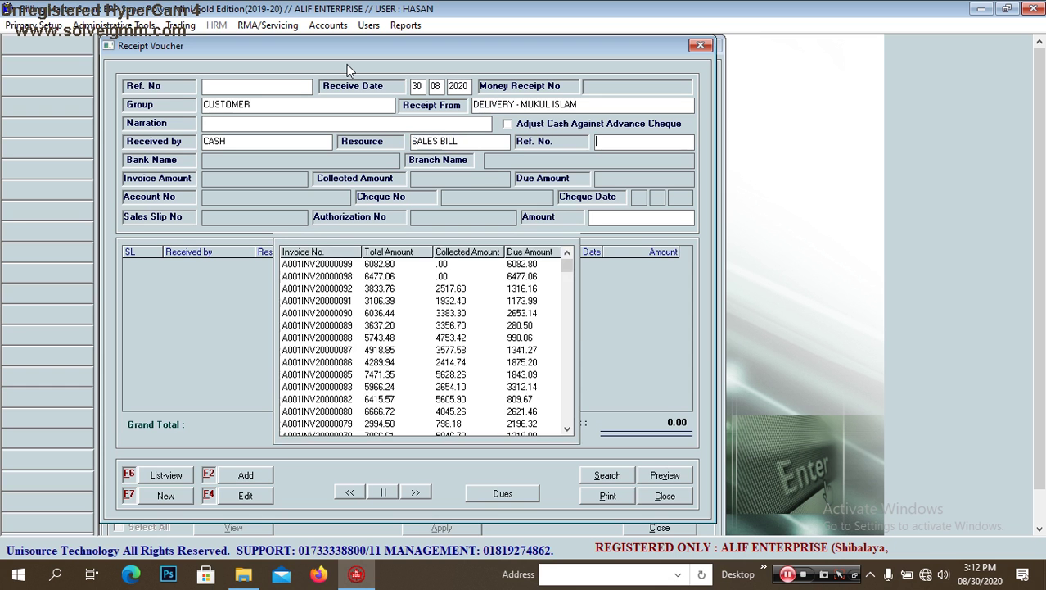
Step: Pick the invoice with 6,477.06 due as the receipt's reference, then close the voucher without adding it and close the Accounts Register
key("Down")
key("Down")
key("Down")
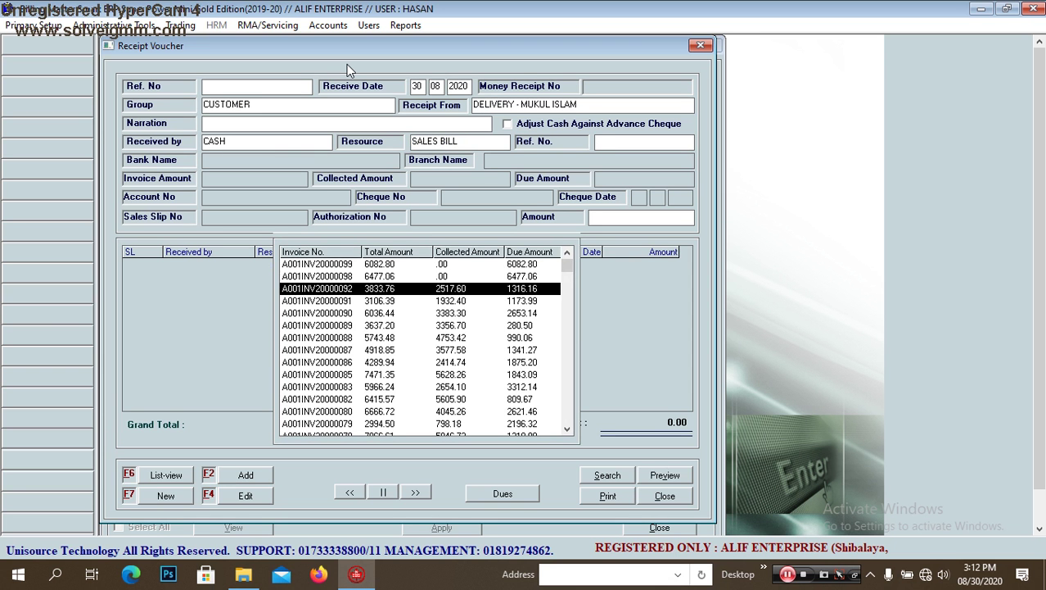
key("Up")
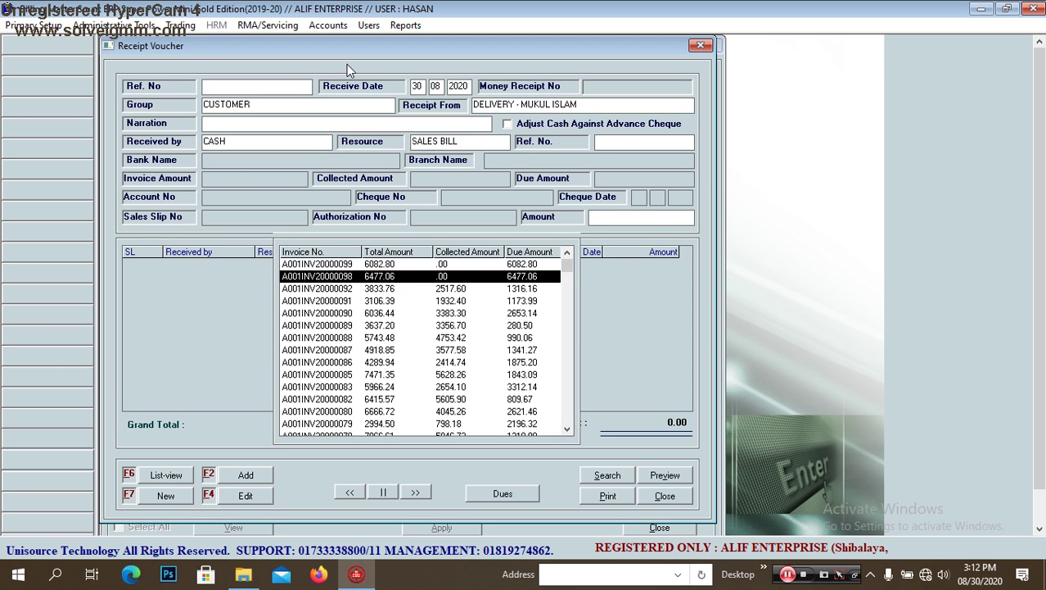
key("Return")
key("Return")
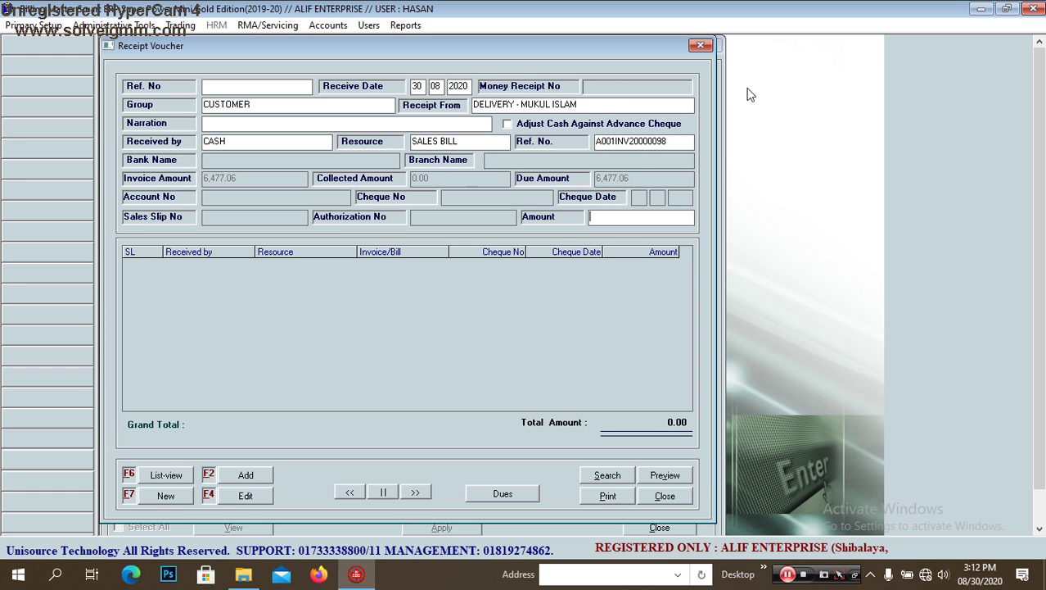
left_click(700, 46)
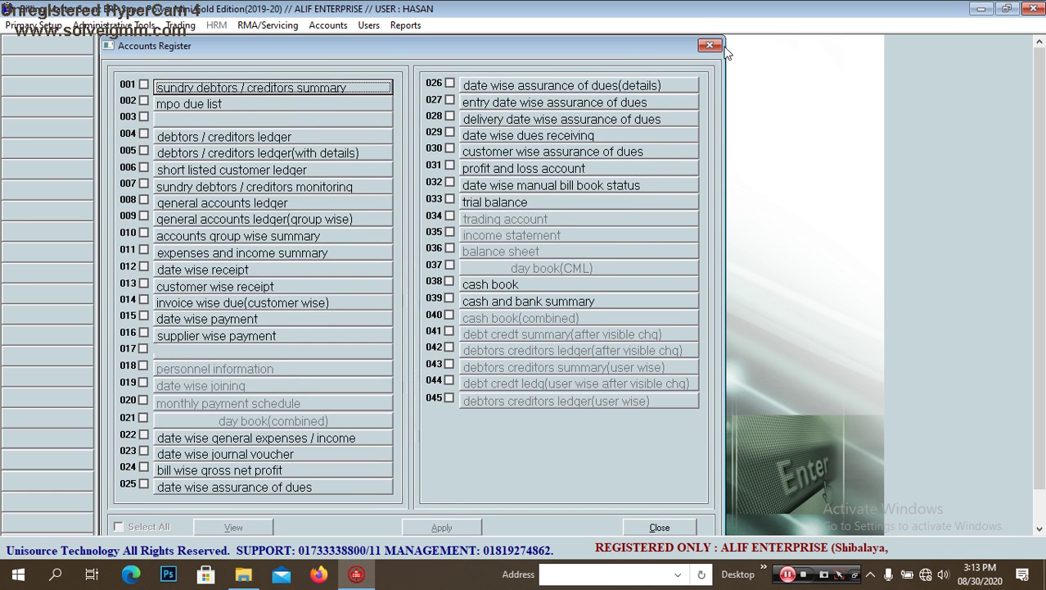
left_click(717, 46)
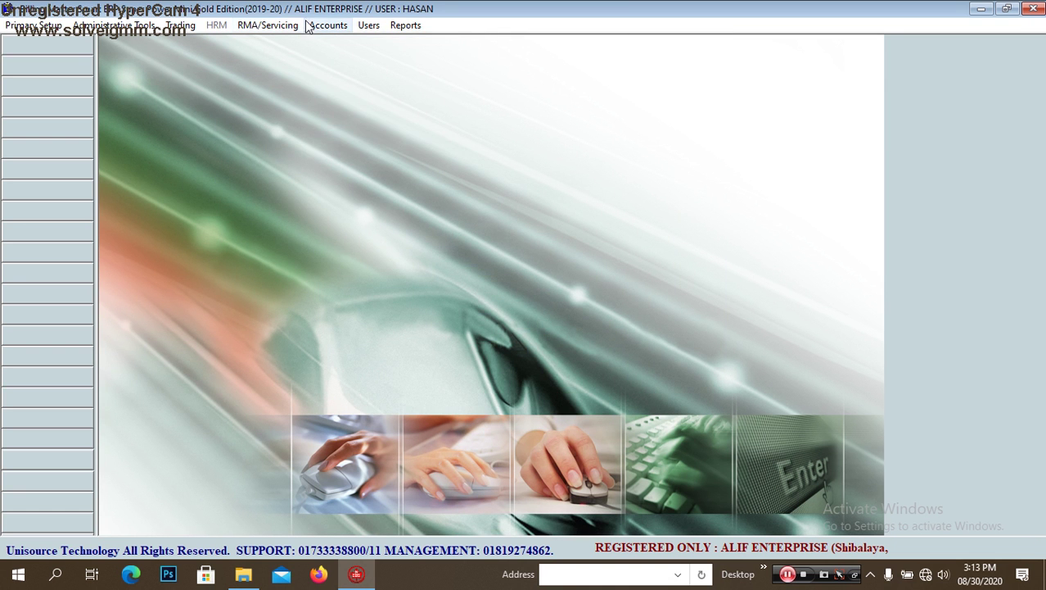
Step: Open a payment voucher dated 30-08-2020 and set its group to ORTACK COMPANY
left_click(323, 27)
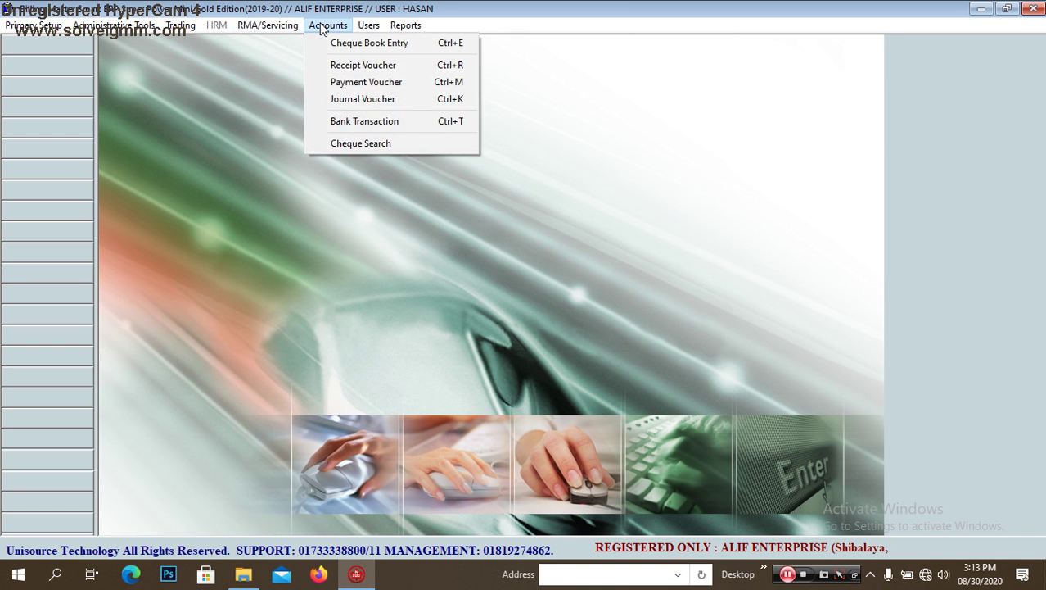
left_click(357, 87)
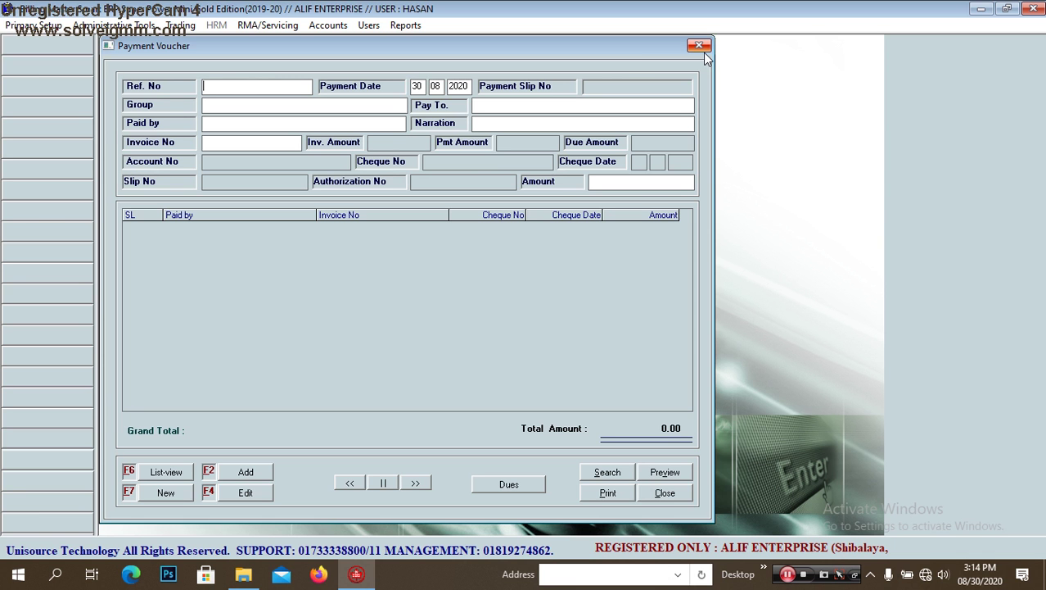
key("Return")
key("Return")
key("Return")
key("Return")
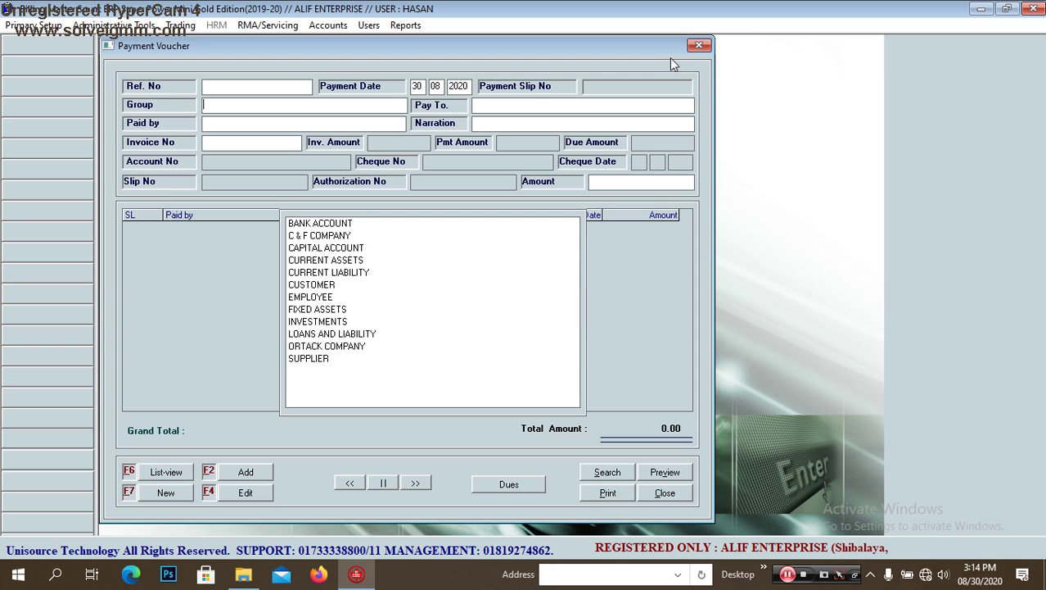
key("Down")
key("Down")
key("Down")
key("Down")
key("Down")
key("Down")
key("Down")
key("Down")
key("Down")
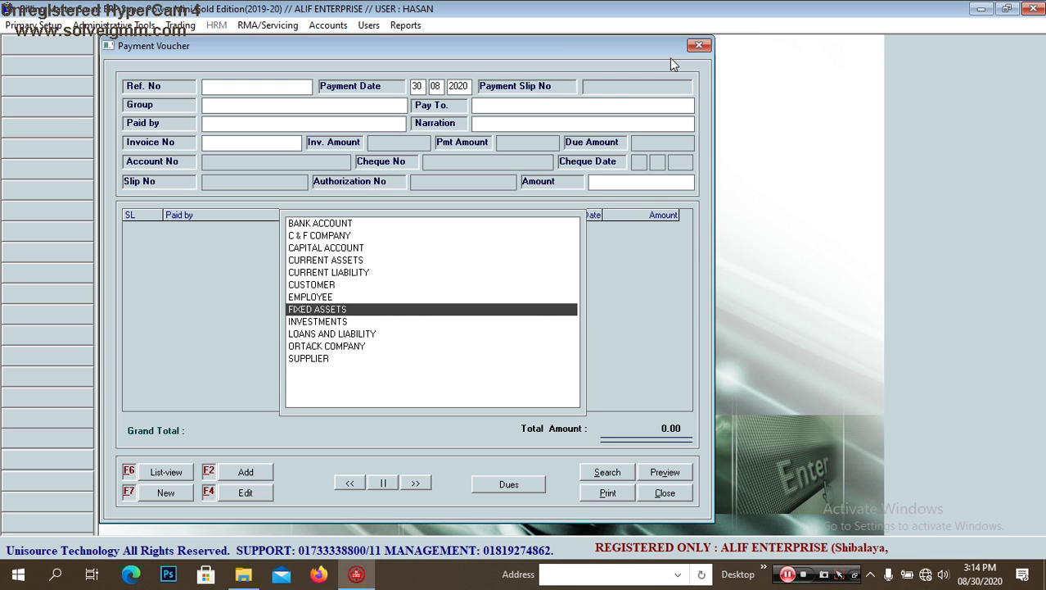
key("Up")
key("Up")
key("Up")
key("Up")
key("Up")
key("Down")
key("Down")
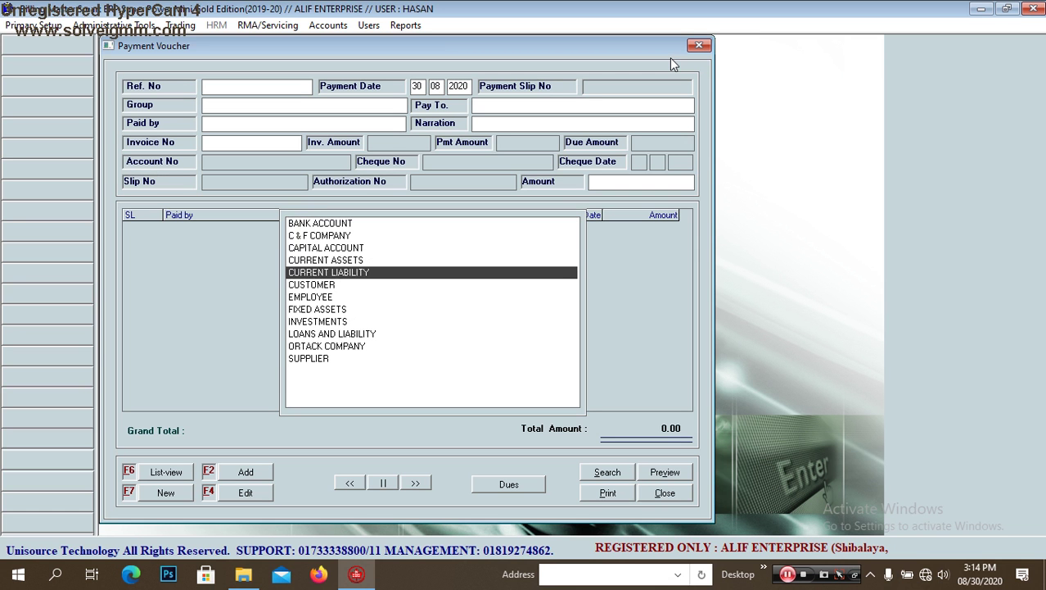
key("Down")
key("Down")
key("Down")
key("Down")
key("Down")
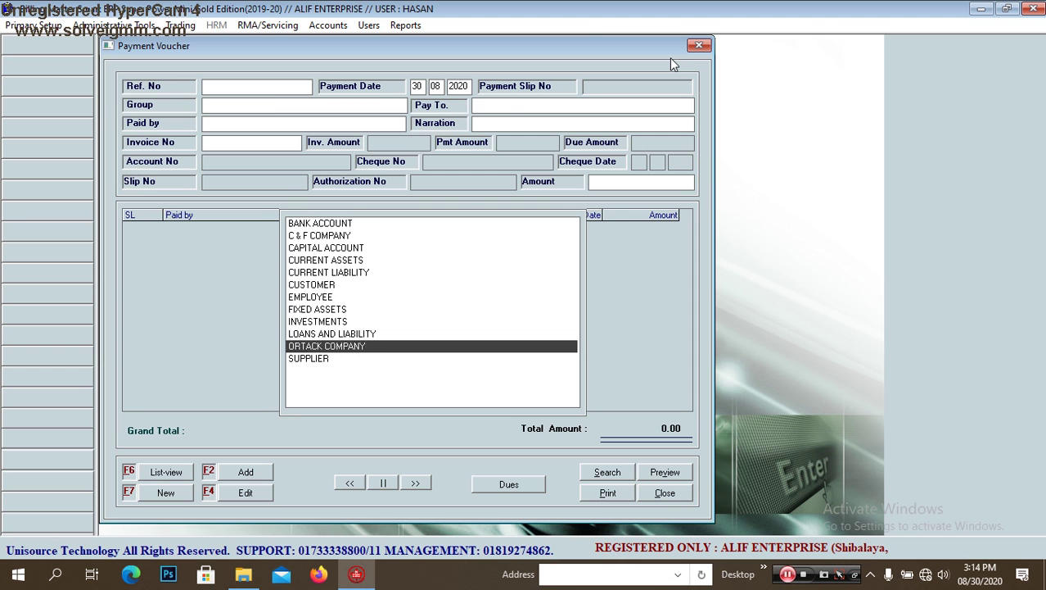
key("Return")
Step: Set the payee of the payment voucher to ORTACK
key("Return")
key("Down")
key("Return")
key("Return")
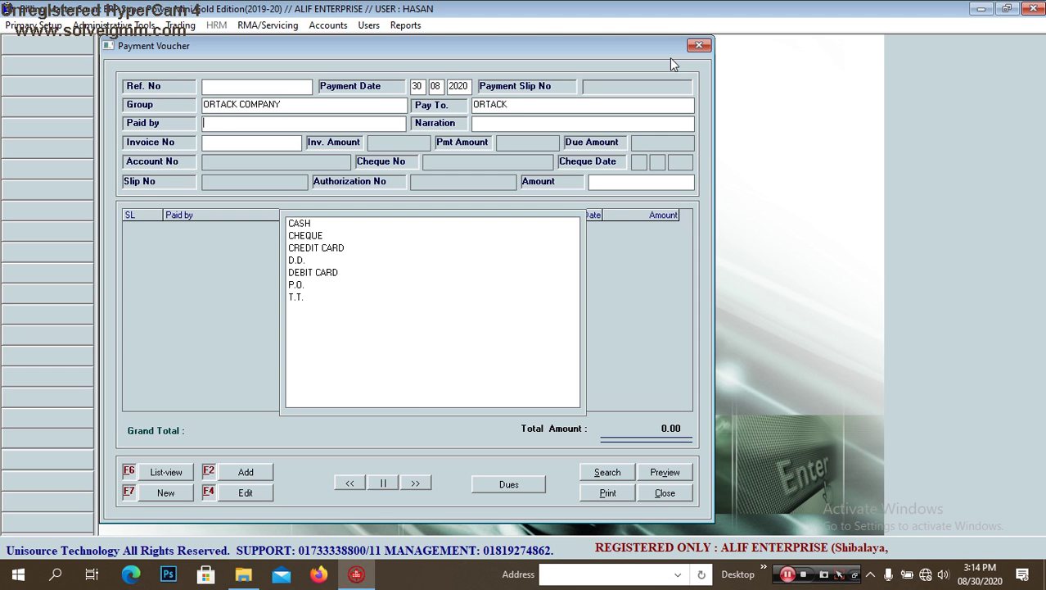
Step: Review the available payment methods and set the payment voucher as paid by CASH
key("Down")
key("Return")
key("BackSpace")
key("Down")
key("Down")
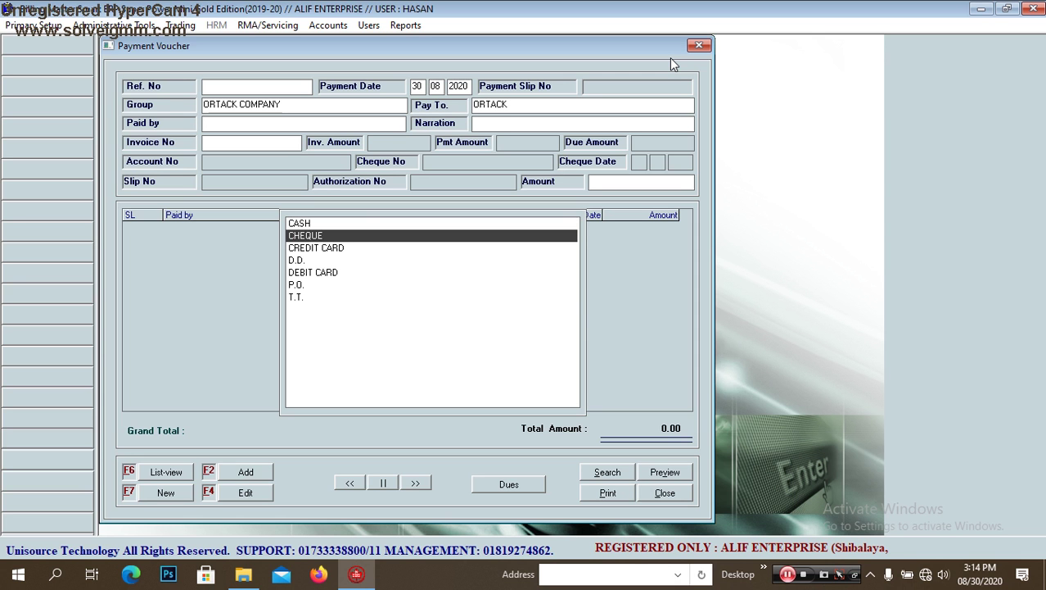
key("Down")
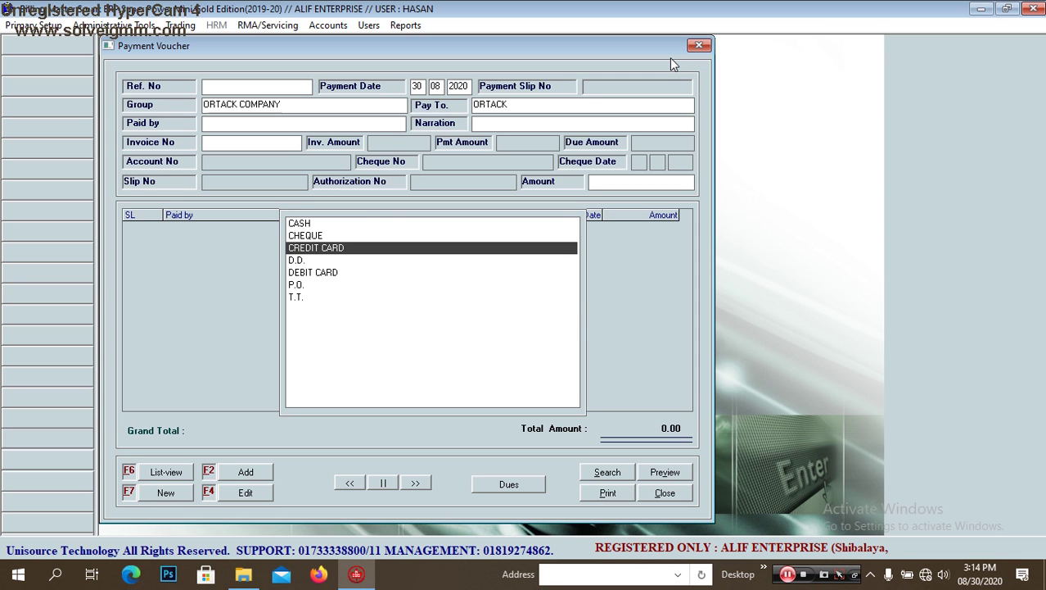
key("Down")
key("Down")
key("Up")
key("Down")
key("Down")
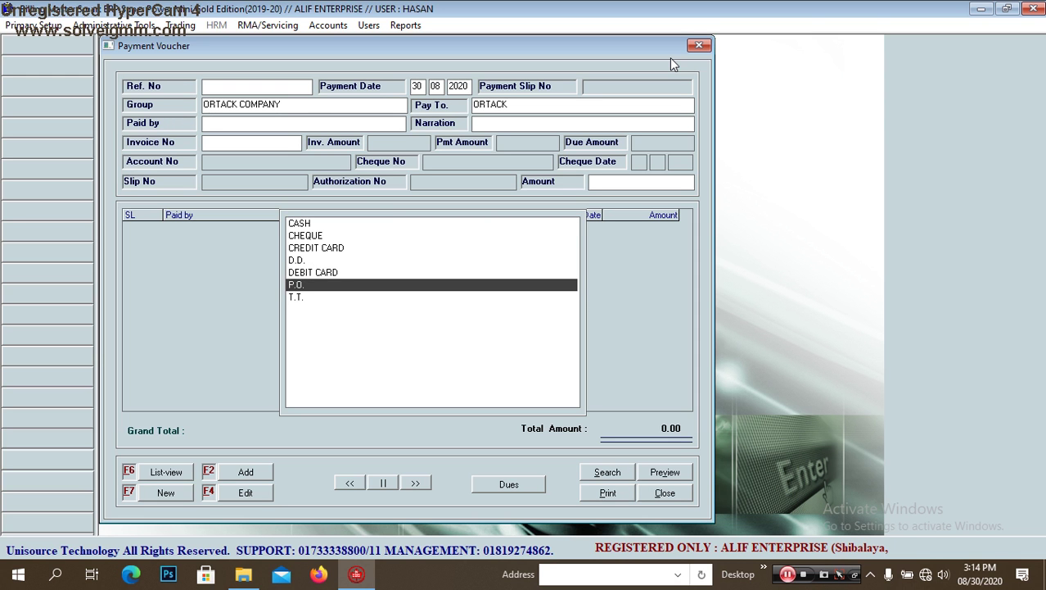
key("Down")
key("Up")
key("Up")
key("Up")
key("Up")
key("Up")
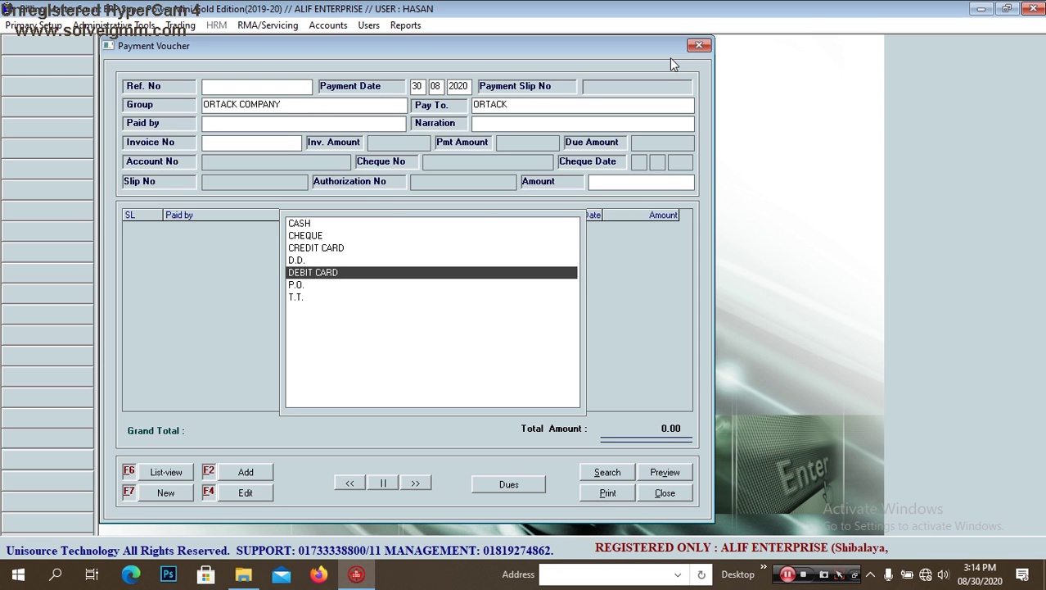
key("Up")
key("Return")
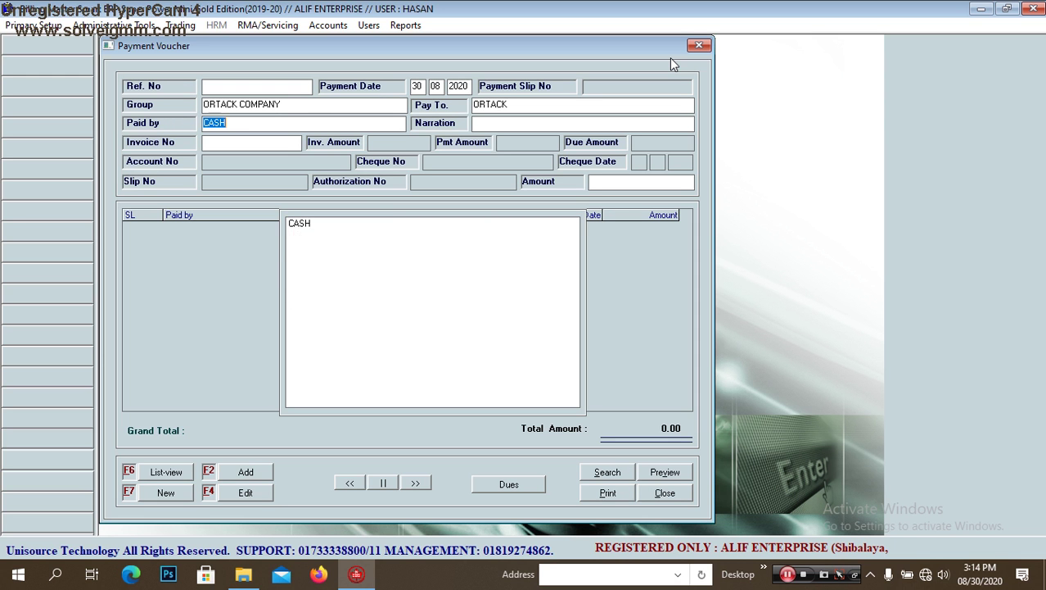
key("Return")
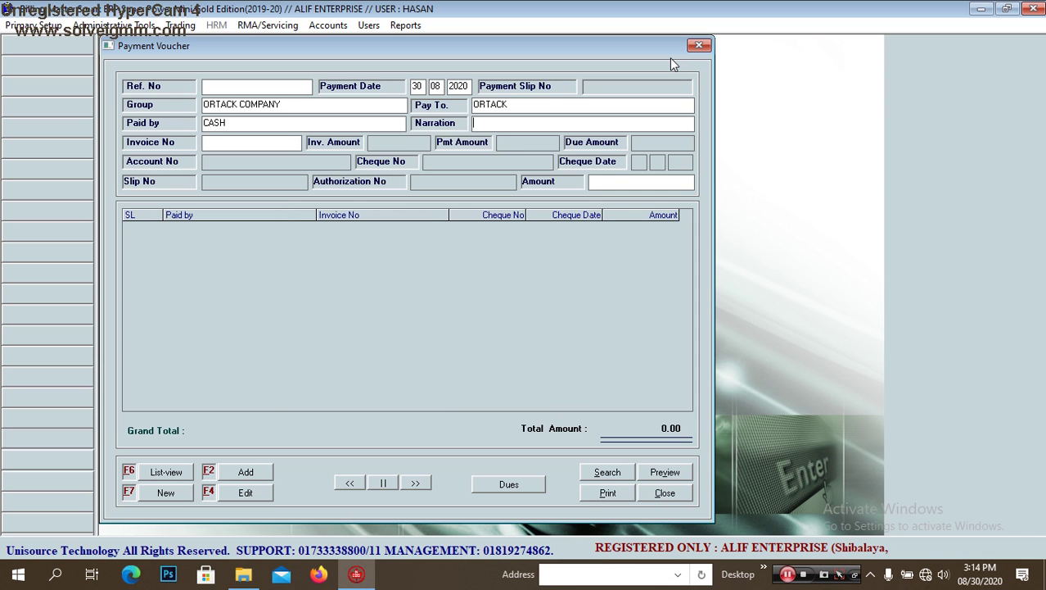
Step: Pick the first listed invoice as the invoice for the payment voucher
key("Down")
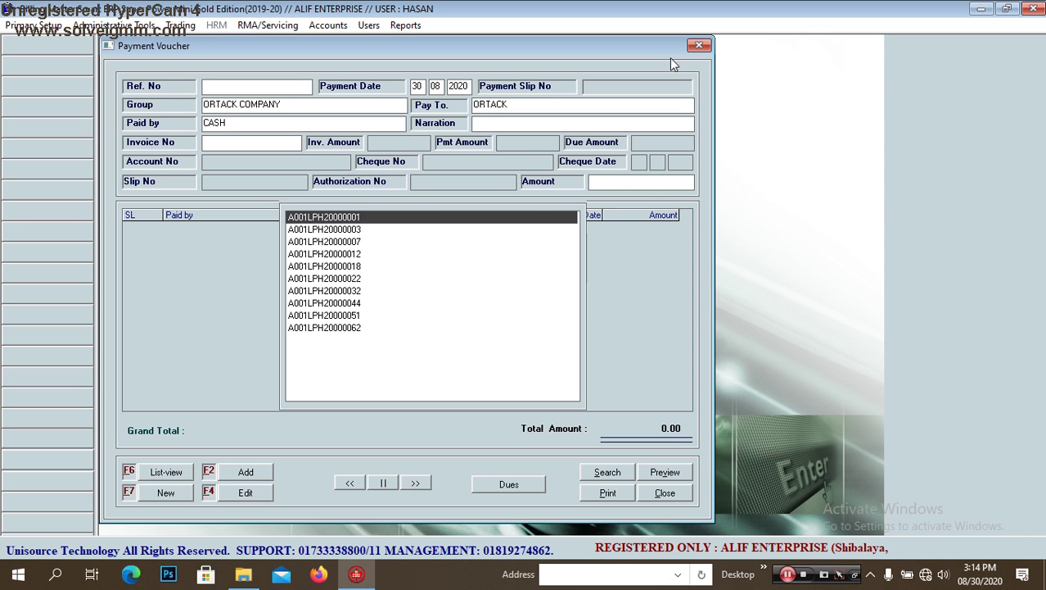
key("Down")
key("Down")
key("Down")
key("Down")
key("Up")
key("Up")
key("Up")
key("Up")
key("Return")
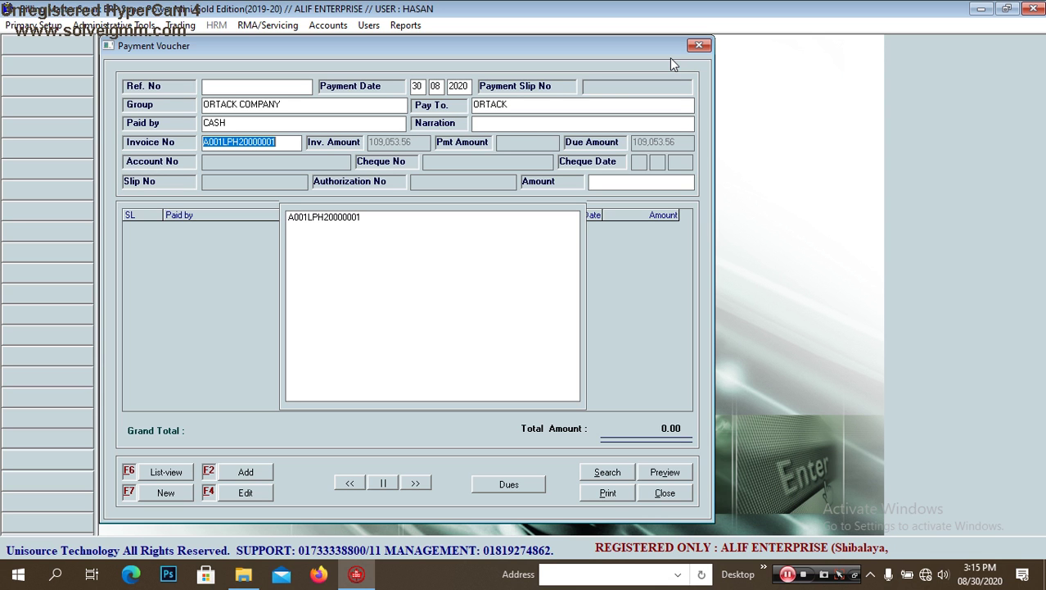
Step: Replace the payment voucher's invoice with the second listed one, then close the voucher without adding it
key("BackSpace")
key("Down")
key("Down")
key("Return")
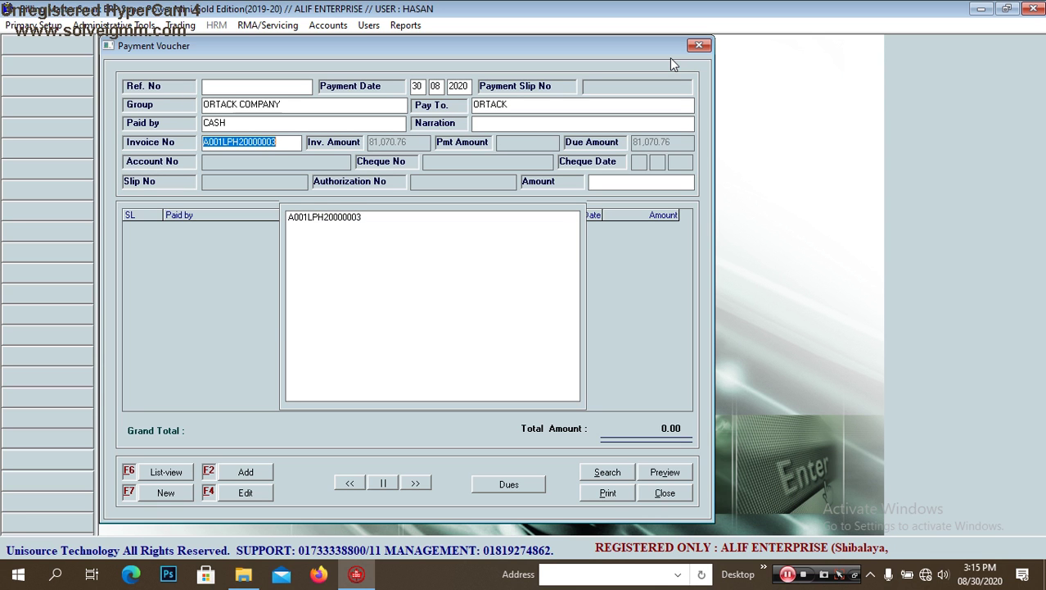
key("Return")
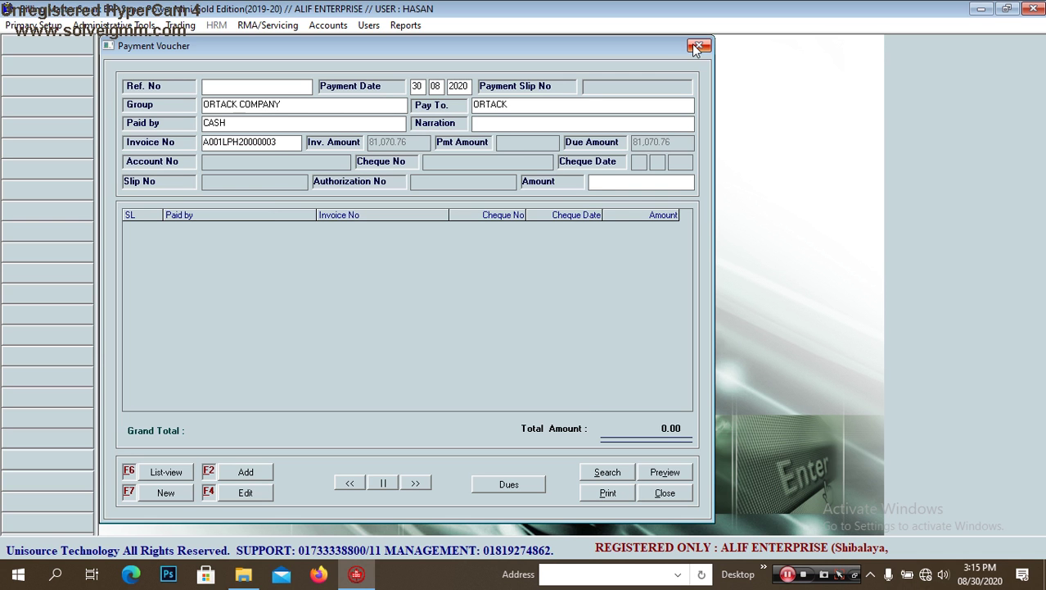
left_click(698, 46)
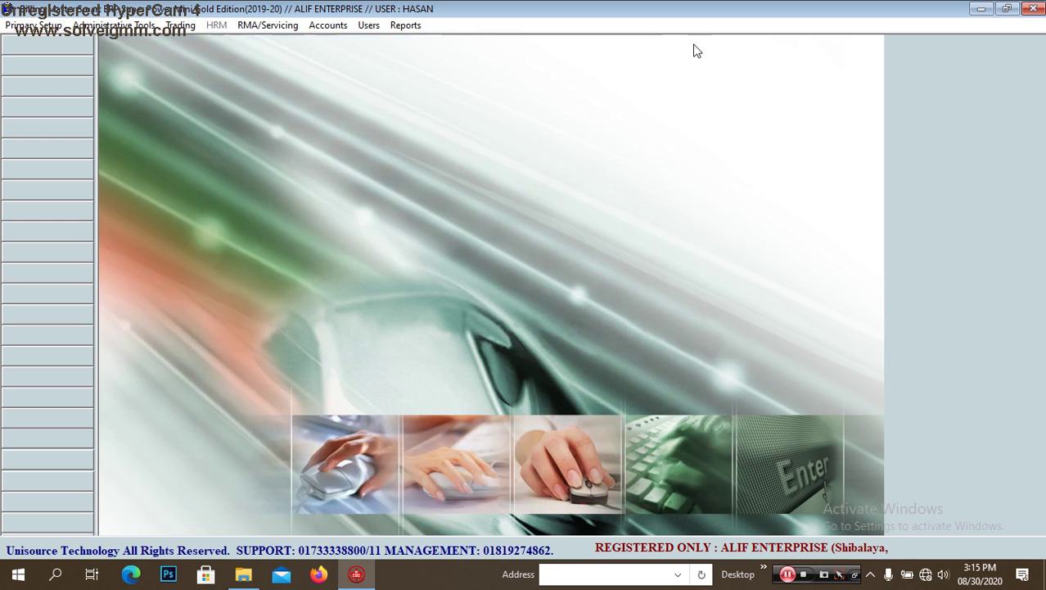
Step: Open a journal voucher dated 30-08-2020 and keep DR as the side of its first line
left_click(414, 30)
mouse_move(326, 30)
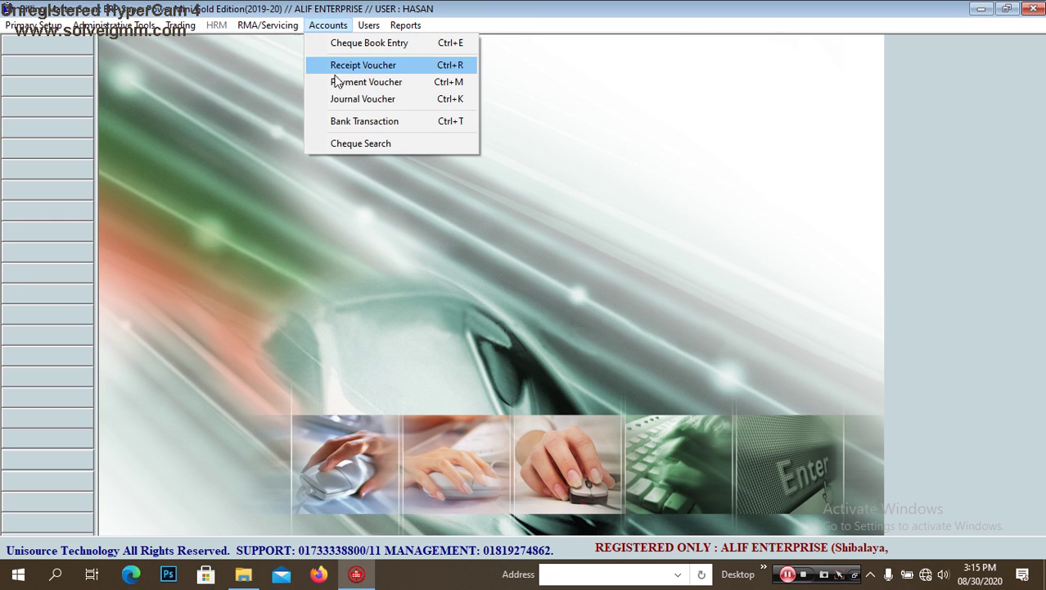
left_click(352, 99)
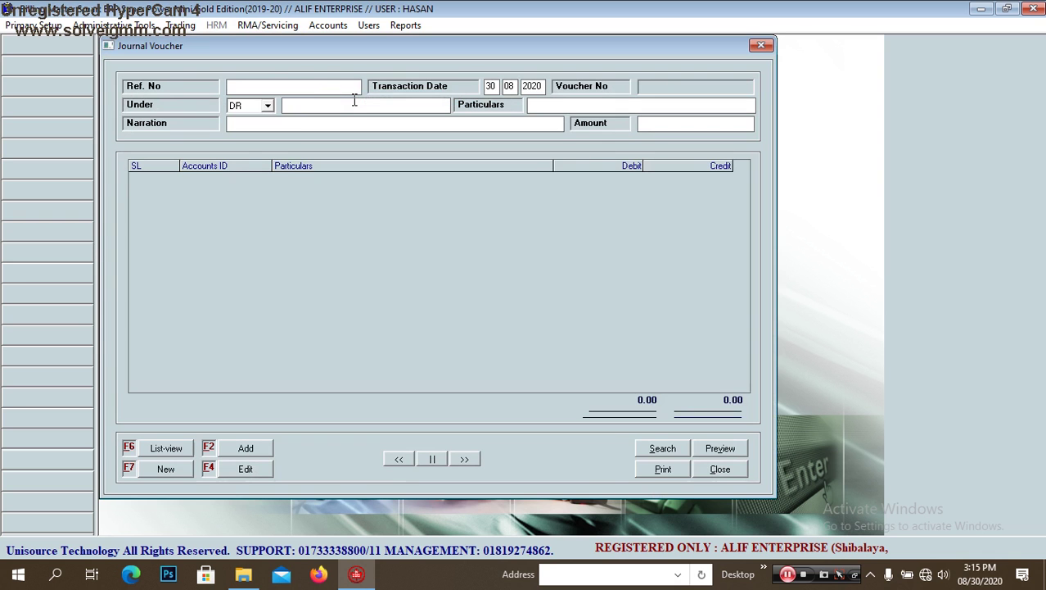
key("Return")
key("Return")
key("Return")
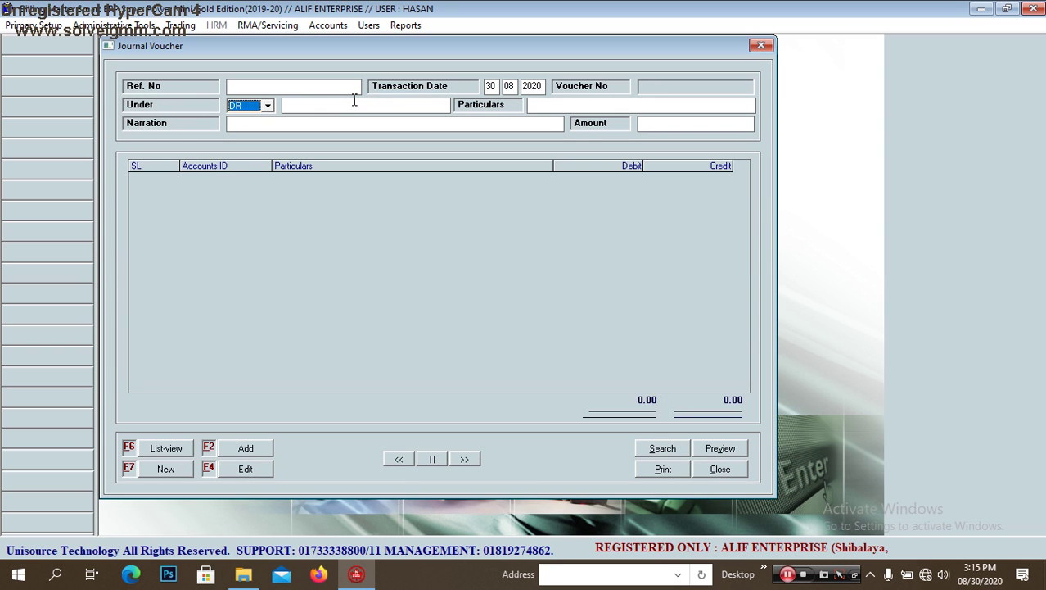
key("Return")
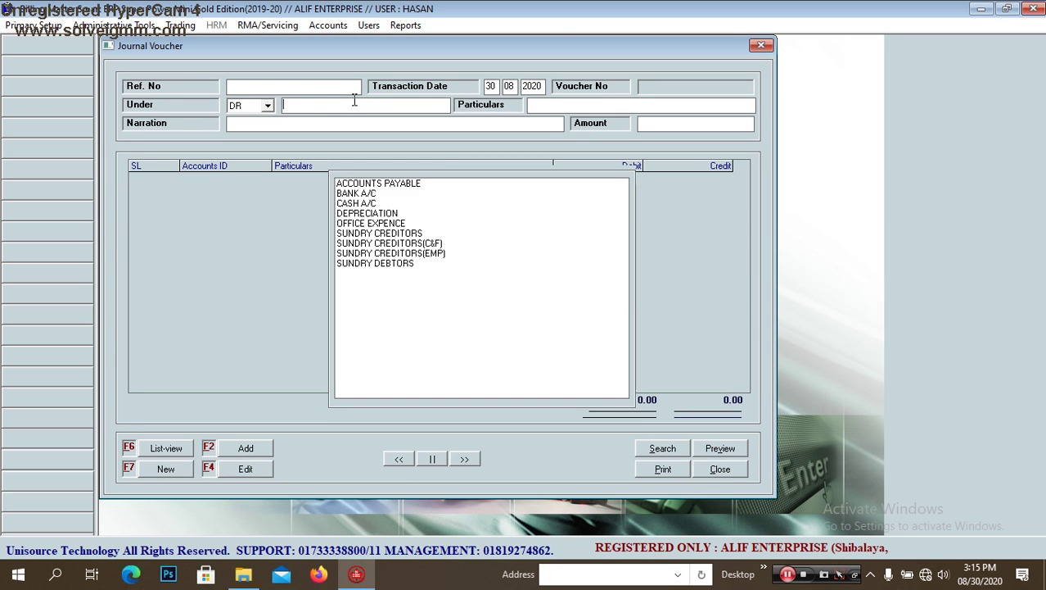
Step: Set the debit line's account group to OFFICE EXPENCE and its particulars to TOTAL EXPENCES
key("Down")
key("Down")
key("Down")
key("Down")
key("Down")
key("Return")
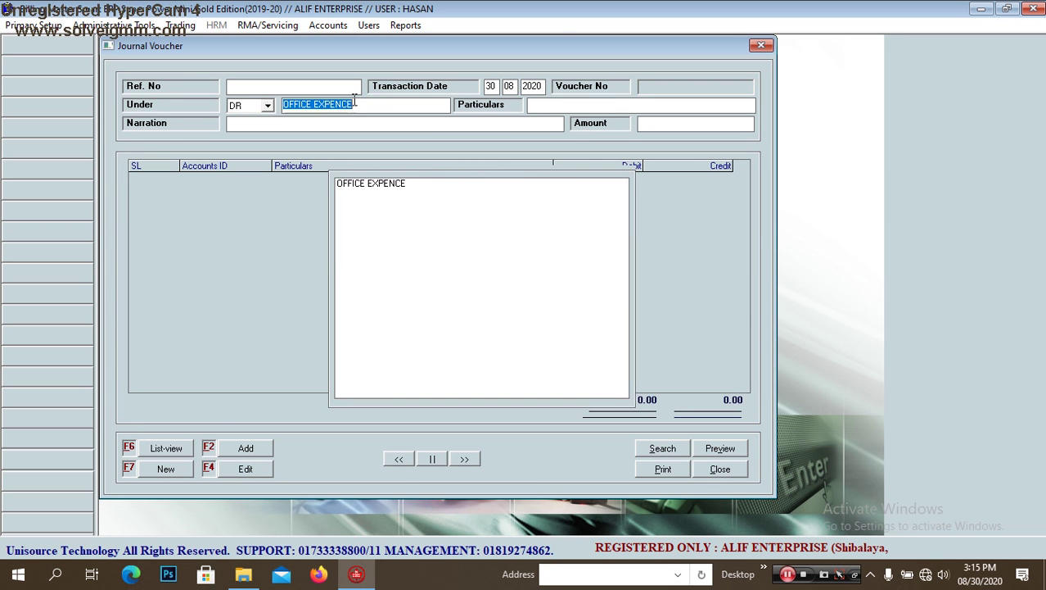
key("Return")
key("Down")
key("Return")
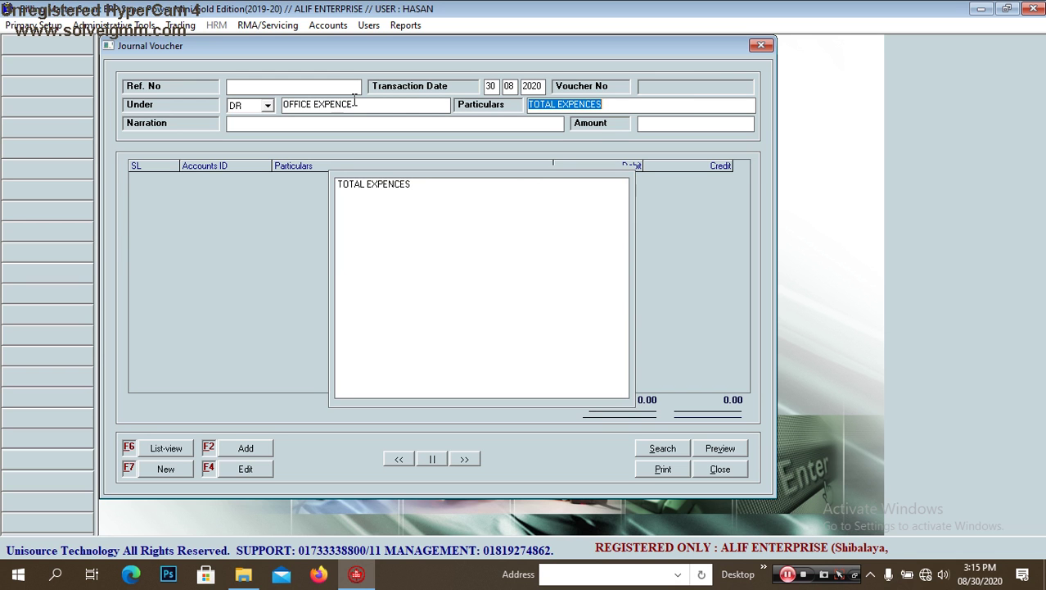
key("Return")
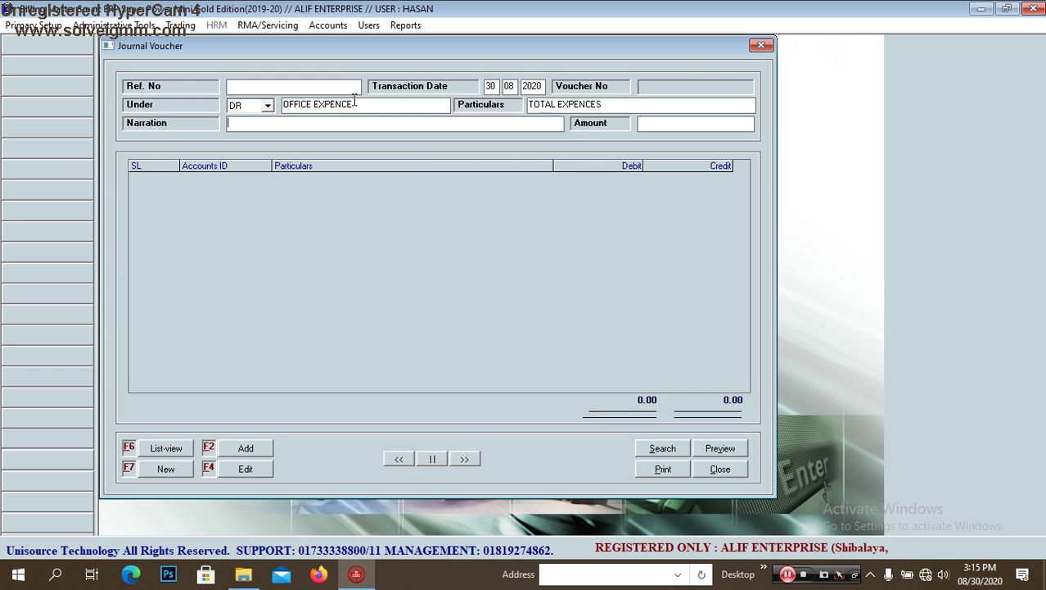
Step: Add the debit line to the journal voucher with the narration "khuraki" and an amount of 20
type("khuraki")
key("Return")
type("20")
key("Return")
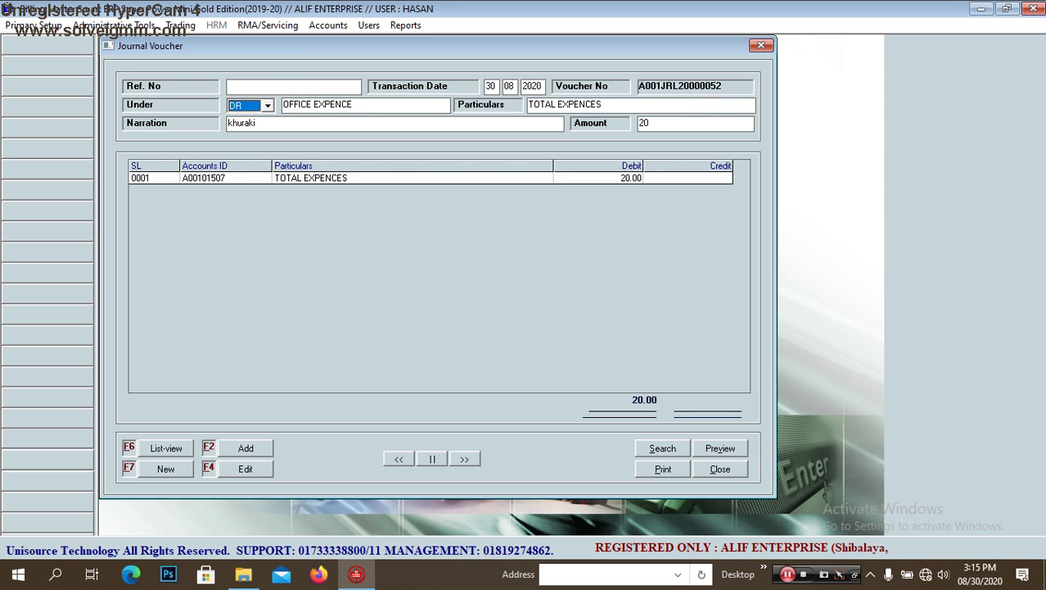
Step: Switch the entry side to CR and try to close the journal voucher
key("c")
key("Return")
key("Return")
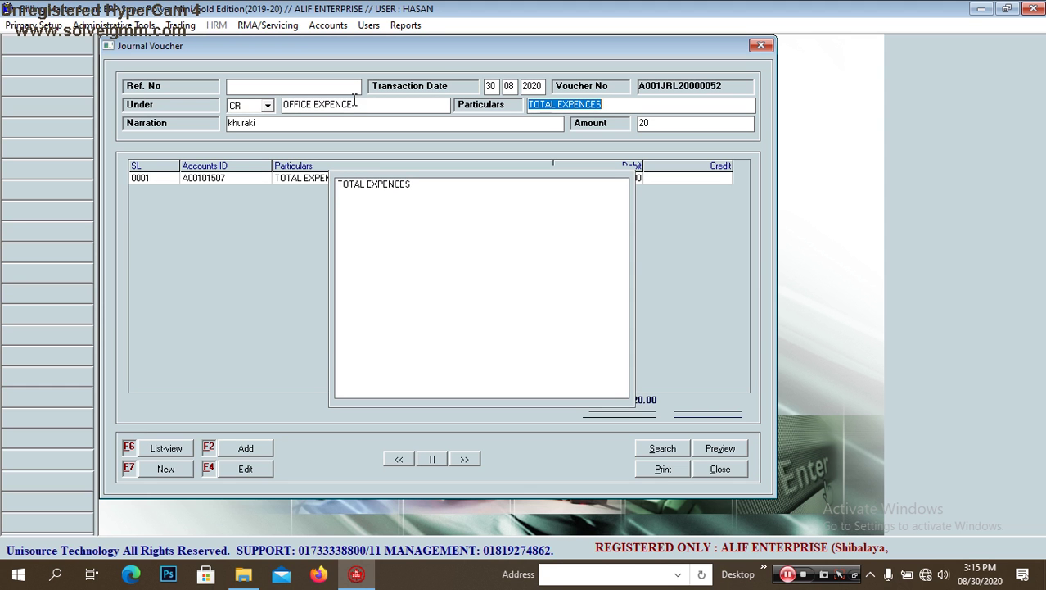
left_click(756, 46)
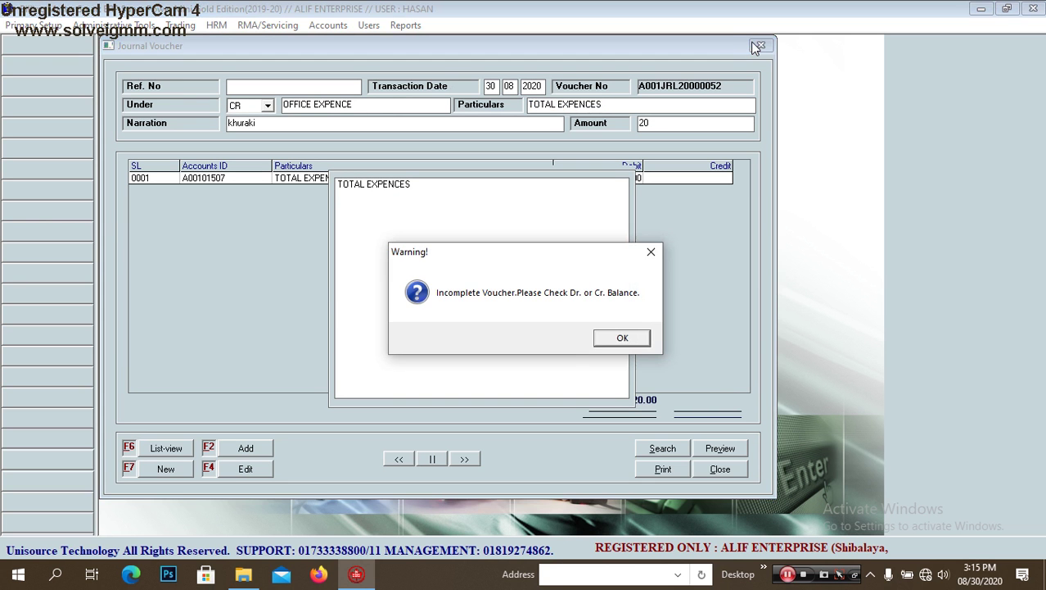
left_click(623, 338)
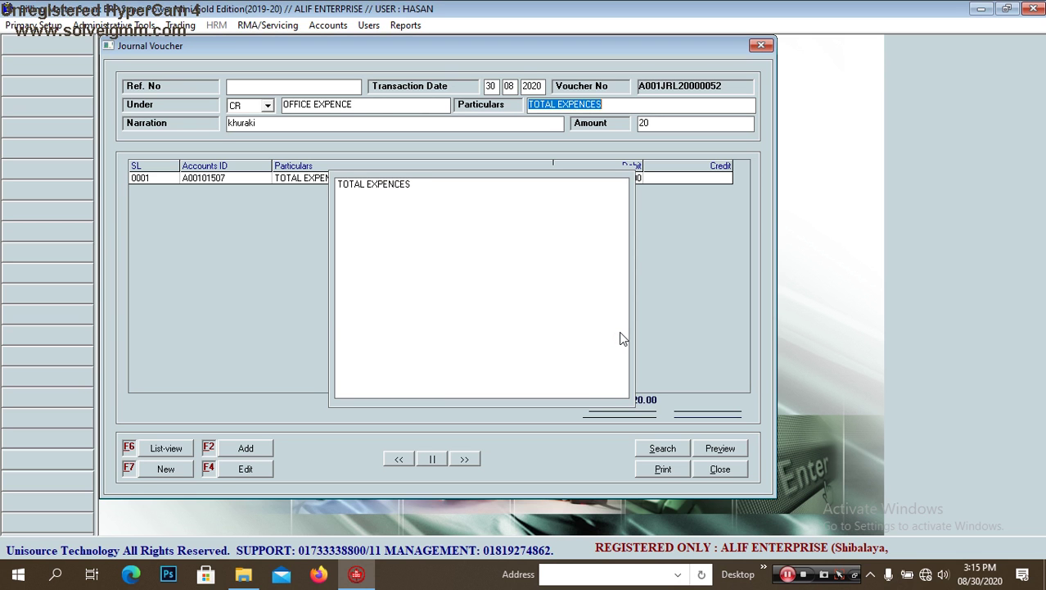
Step: Add a credit line of 20 under CASH A/C with CASH as the particulars and a blank narration
key("shift+Tab")
type("c")
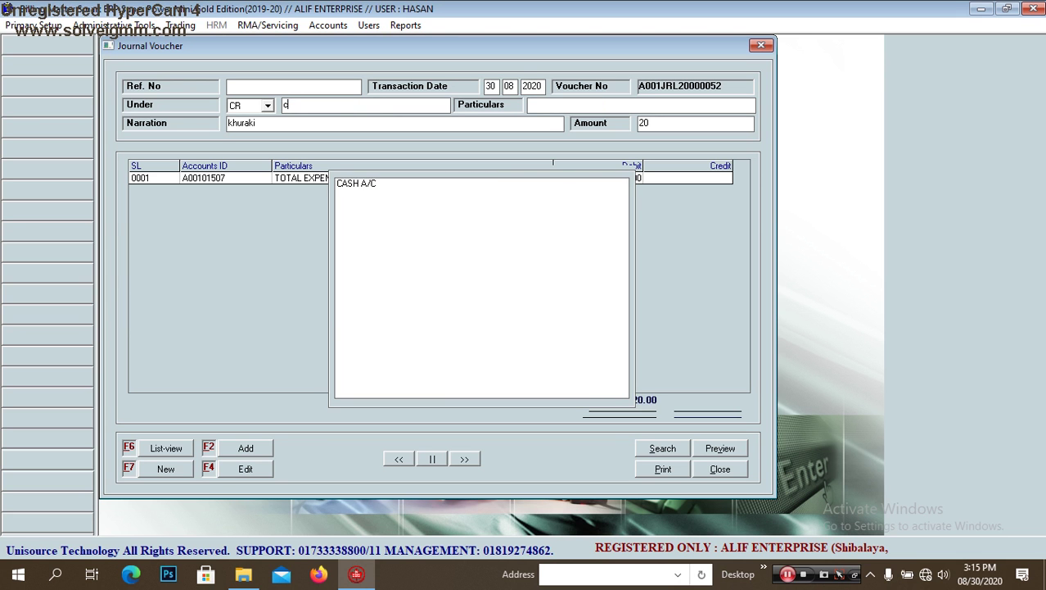
key("Down")
key("Return")
key("Return")
key("Down")
key("Return")
key("Return")
key("Delete")
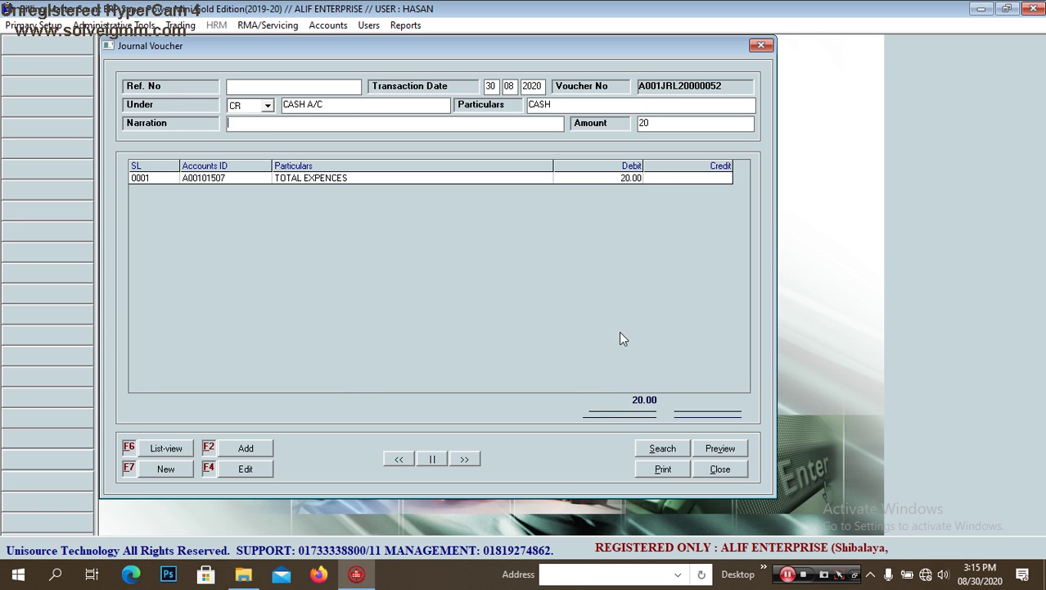
key("Return")
key("Return")
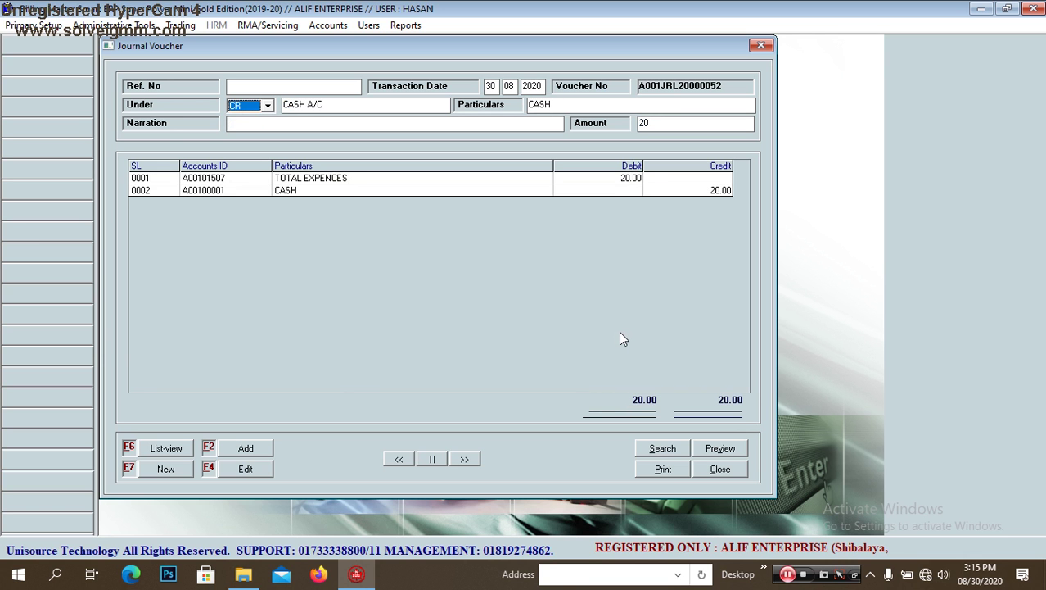
Step: Delete the CASH credit line from the journal voucher
double_click(578, 189)
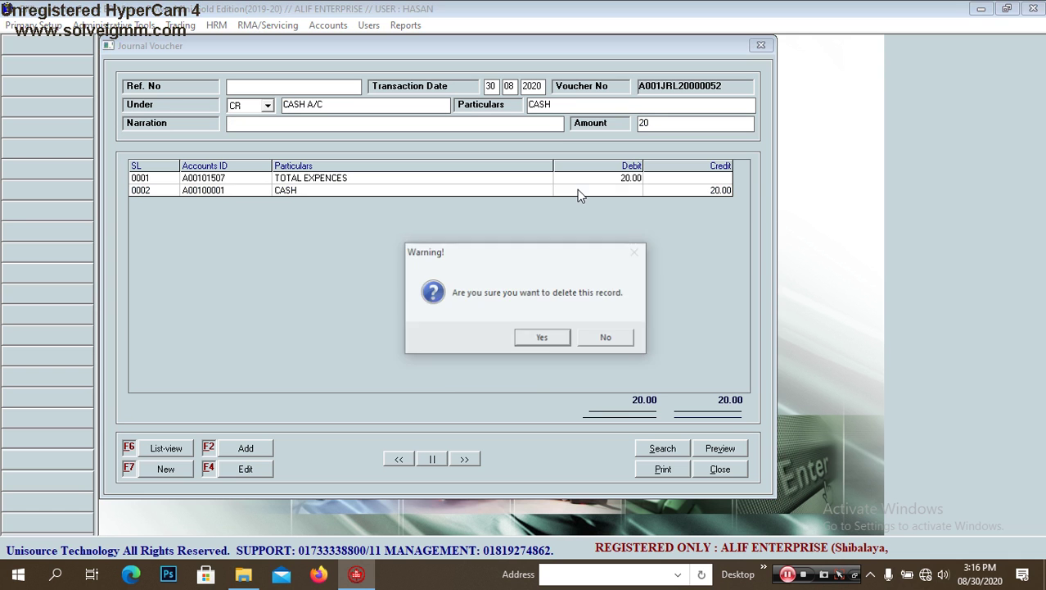
left_click(544, 337)
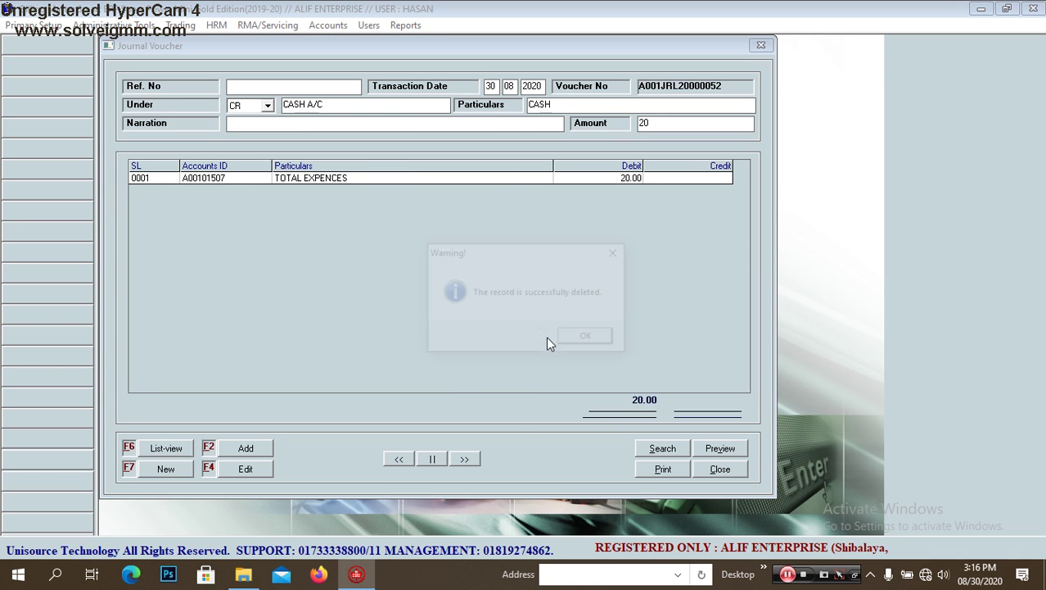
left_click(587, 339)
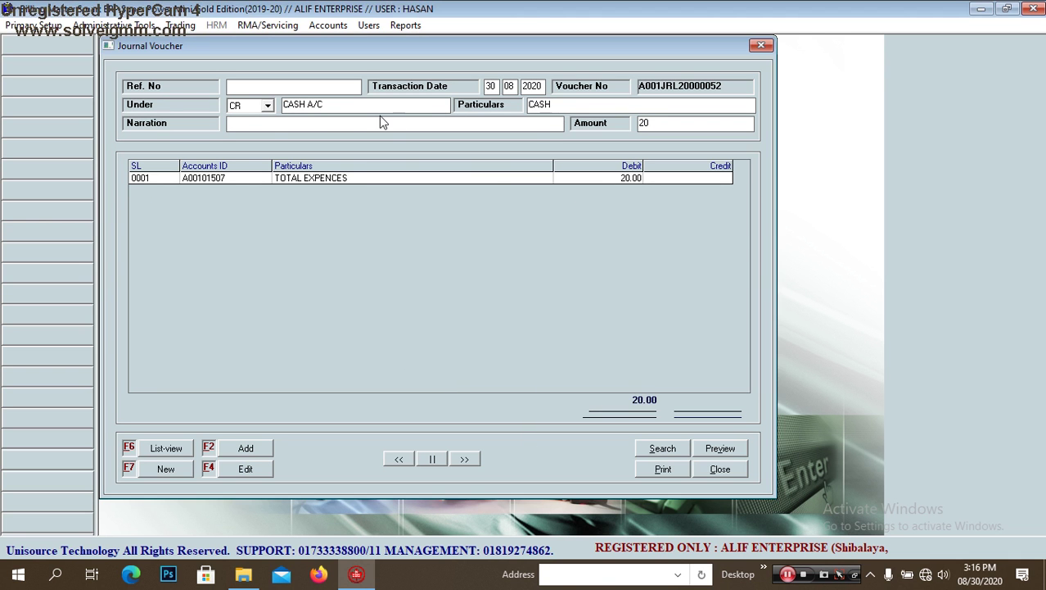
Step: Set the next journal line to the DR side under OFFICE EXPENCE
left_click(258, 111)
key("Return")
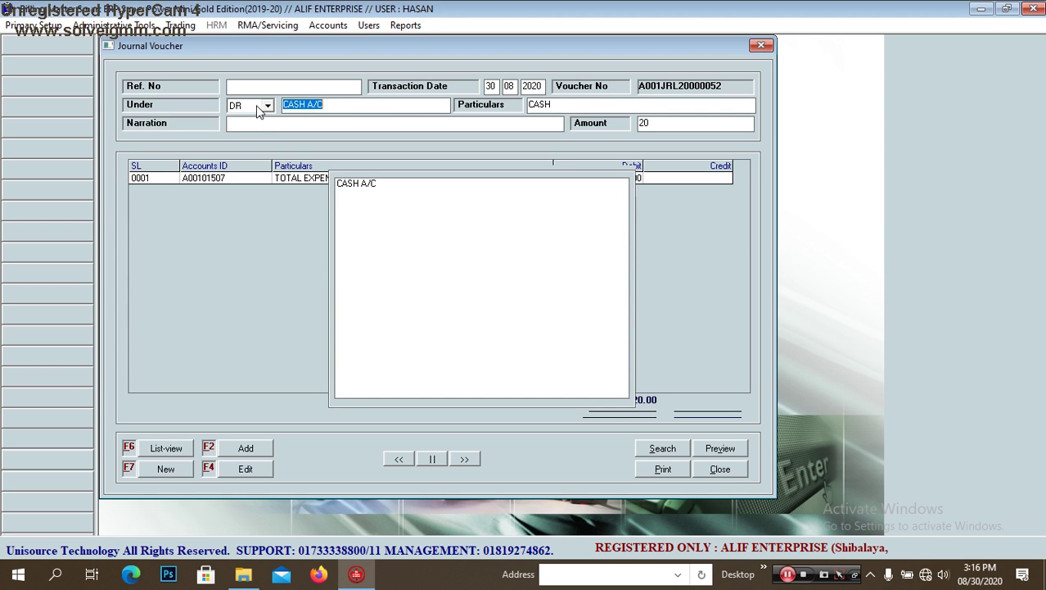
type("deliv")
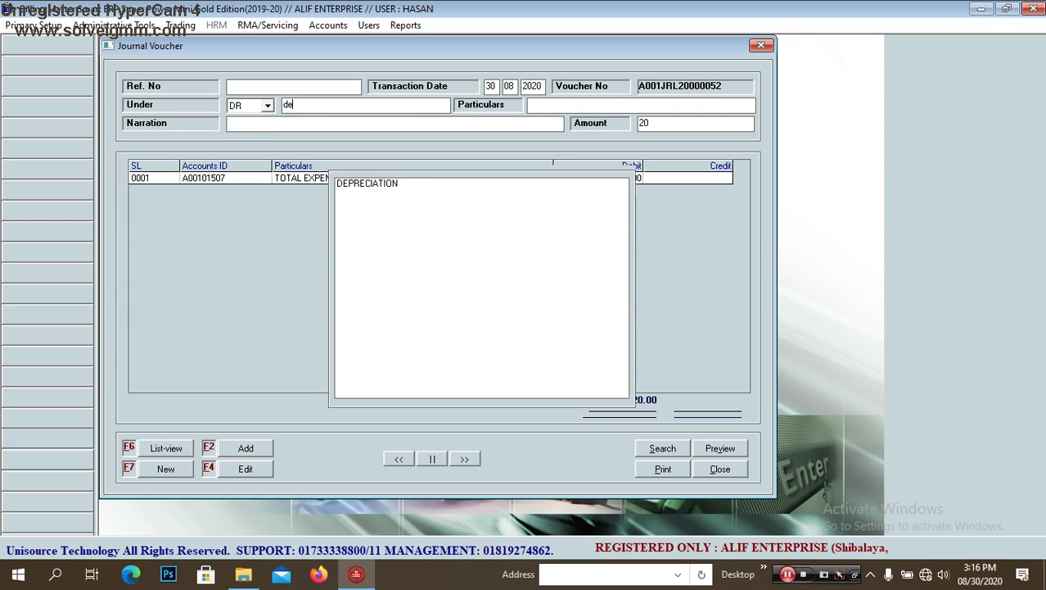
key("BackSpace")
key("BackSpace")
key("BackSpace")
key("BackSpace")
key("BackSpace")
type("o")
key("Down")
key("Return")
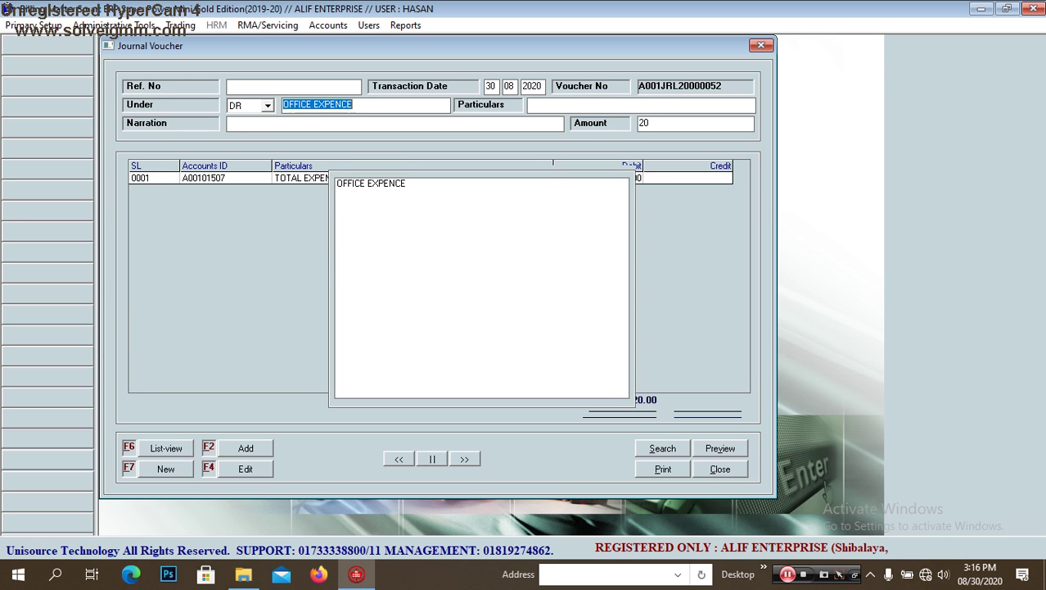
Step: Add a debit line of 60 for TOTAL EXPENCES with the narration "delivery charge", then select the voucher's first line
key("Return")
key("Down")
key("Return")
key("Return")
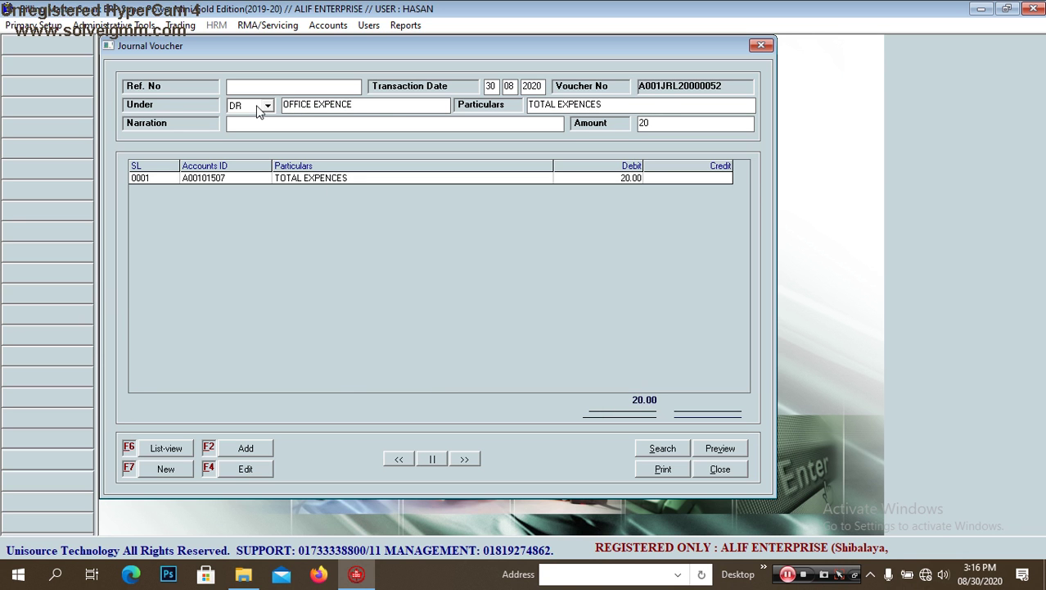
type("delivery charge")
key("Tab")
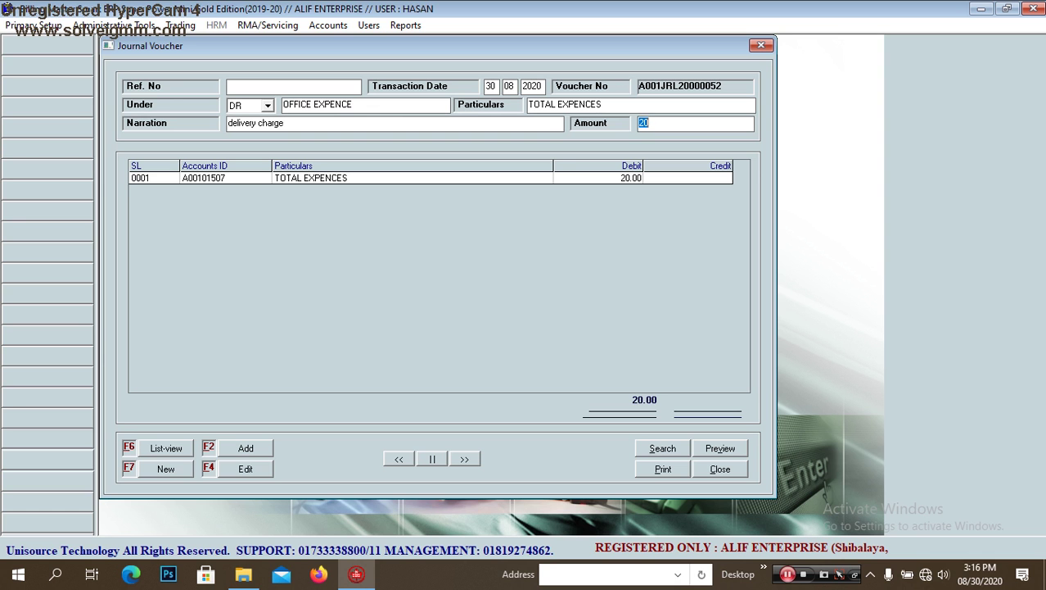
type("60")
key("Return")
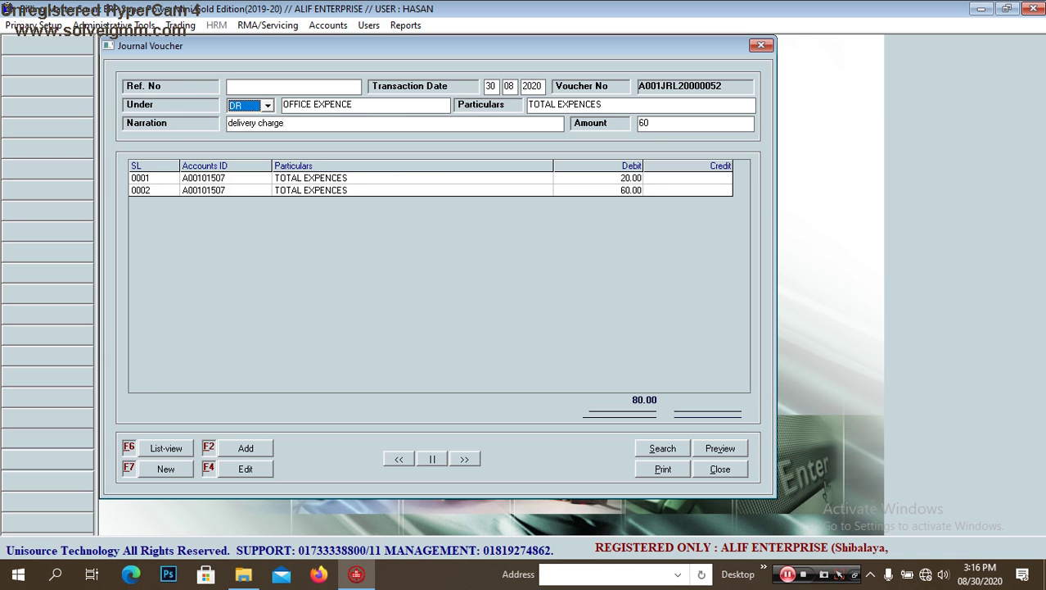
left_click(388, 182)
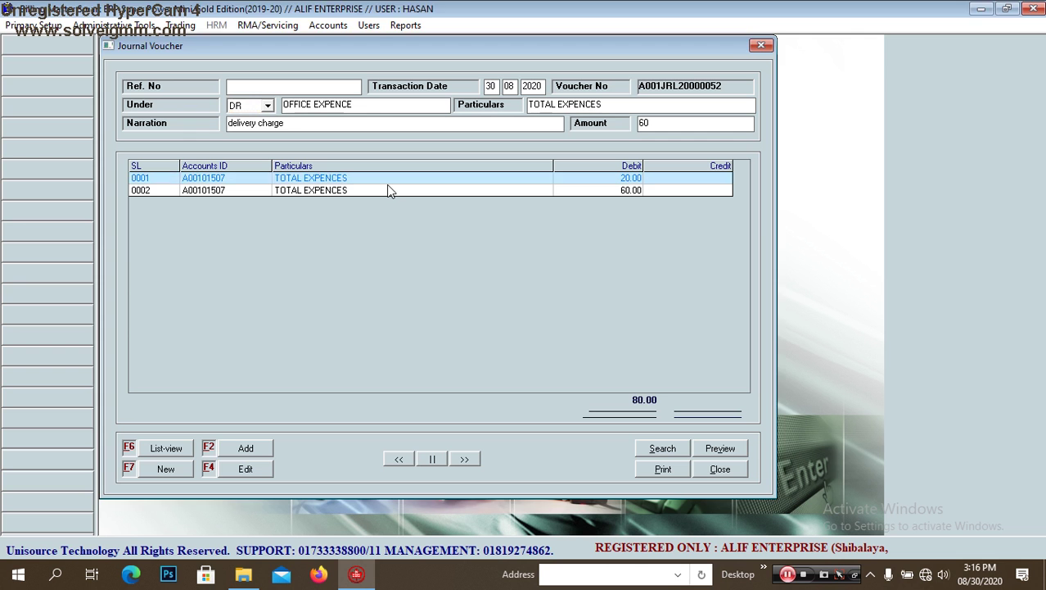
Step: Delete the 60 debit line for TOTAL EXPENCES from the journal voucher, keeping the 20 debit line
key("Delete")
left_click(621, 338)
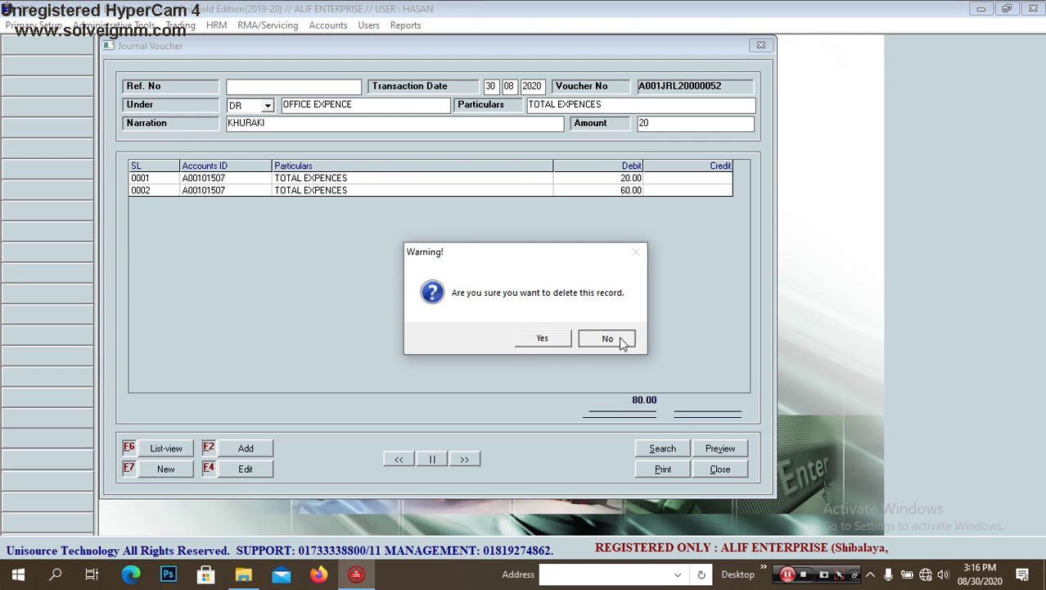
left_click(513, 189)
key("Delete")
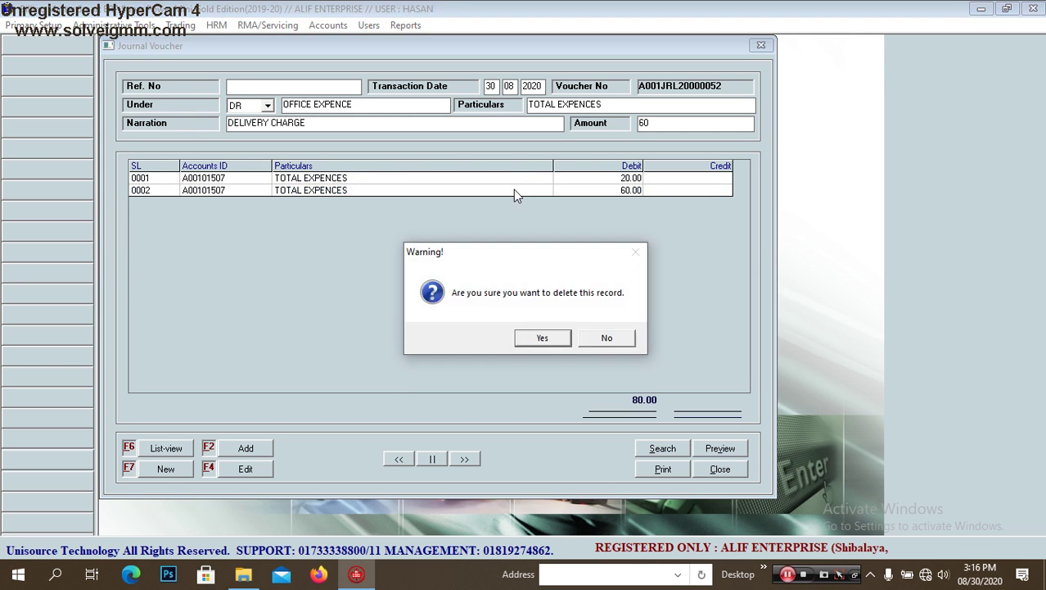
key("Return")
key("Return")
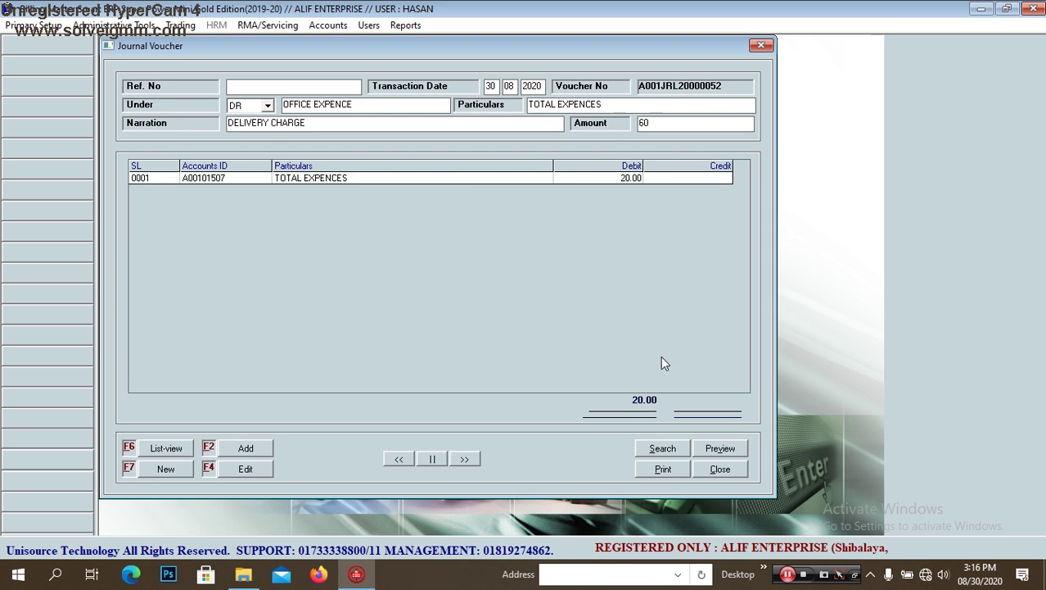
Step: Set the next journal line to the CR side under CASH A/C
left_click(266, 106)
key("Down")
key("Return")
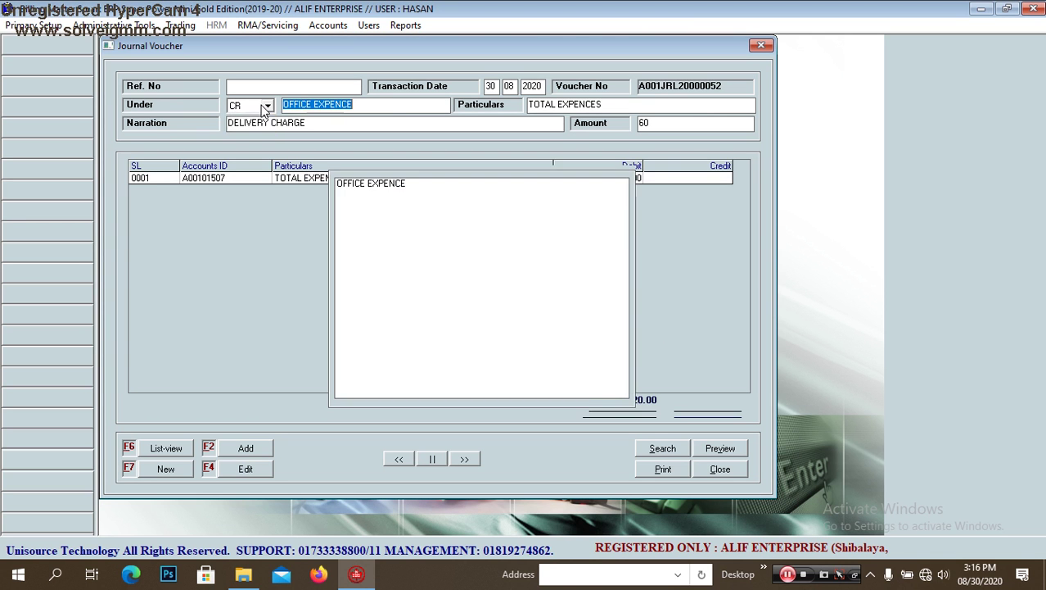
key("BackSpace")
type("c")
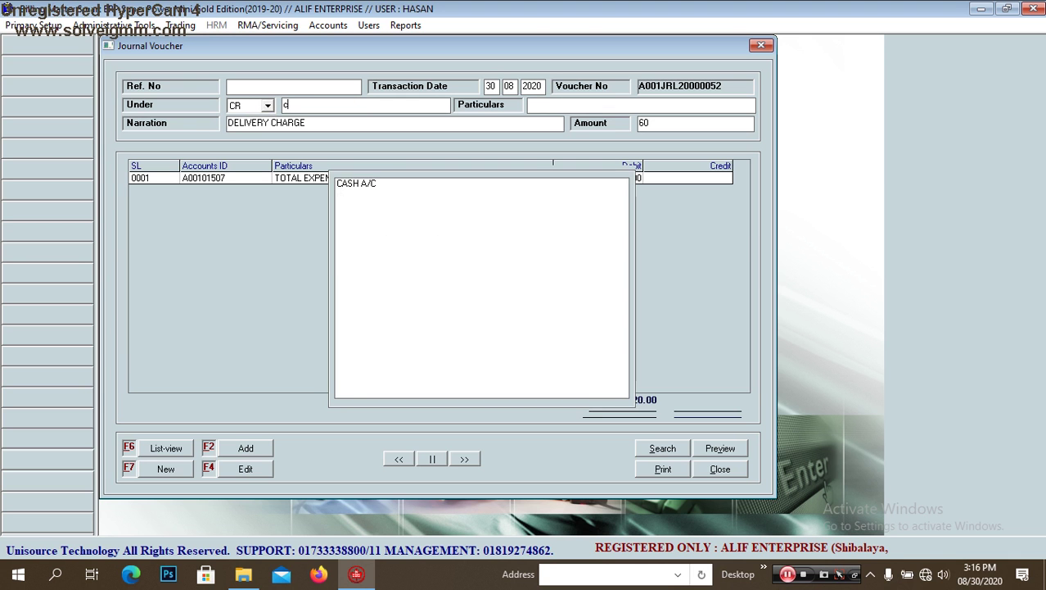
key("Down")
key("Return")
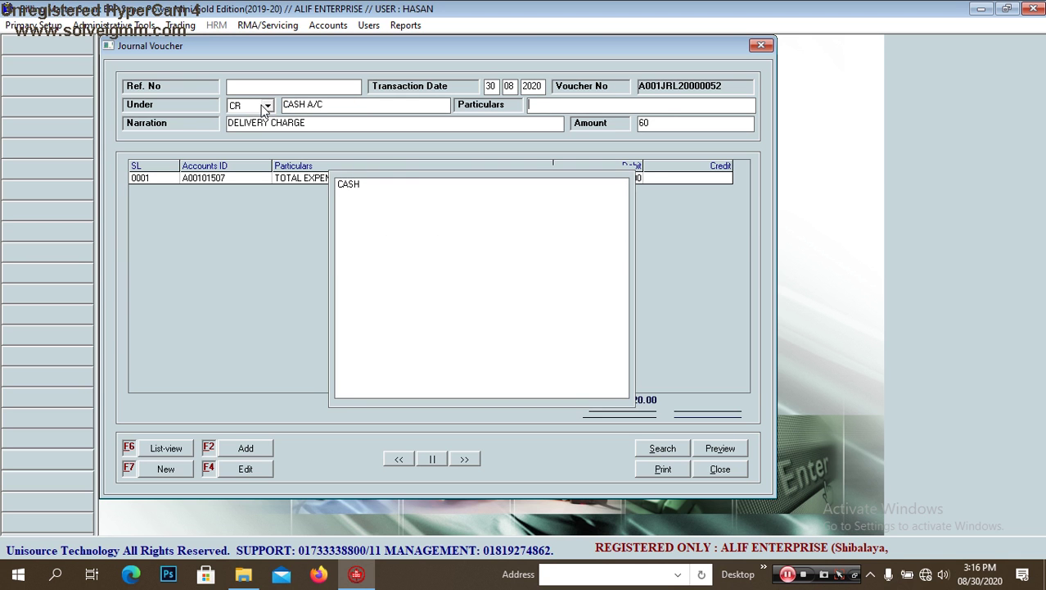
Step: Add the credit line with CASH as the particulars, a blank narration and an amount of 20
key("Down")
key("Return")
key("Return")
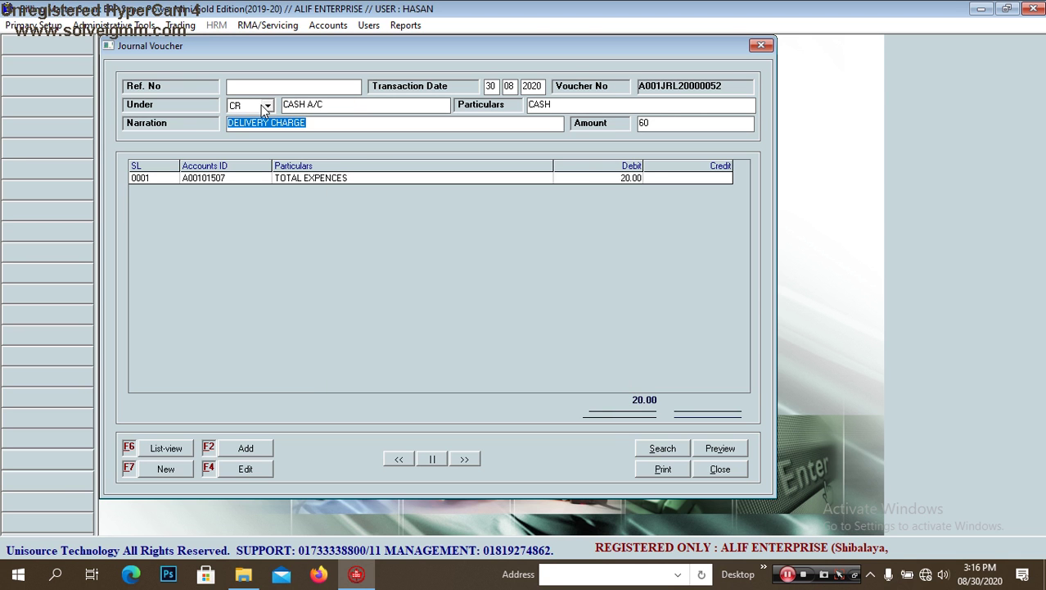
key("BackSpace")
key("Return")
key("BackSpace")
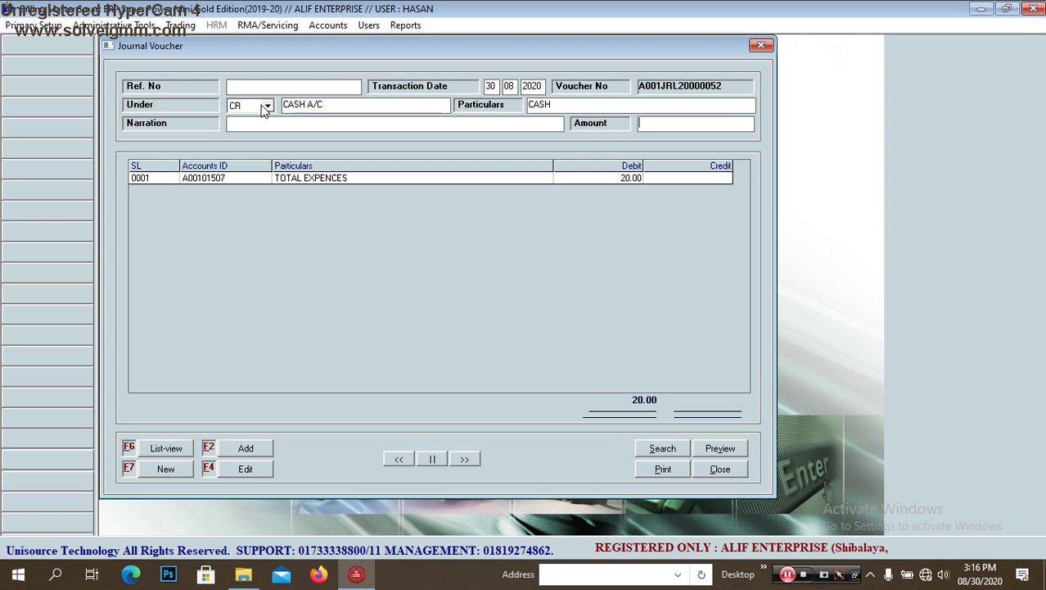
type("20")
key("Return")
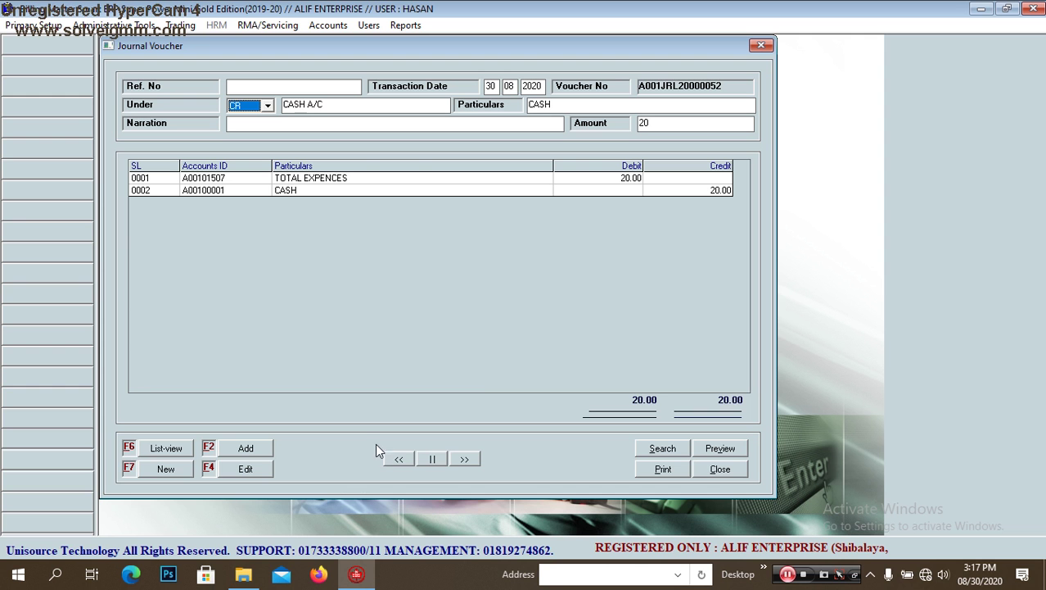
Step: Close and reopen the Journal Voucher form, load the most recent saved voucher for review, and close the form
left_click(709, 467)
left_click(189, 27)
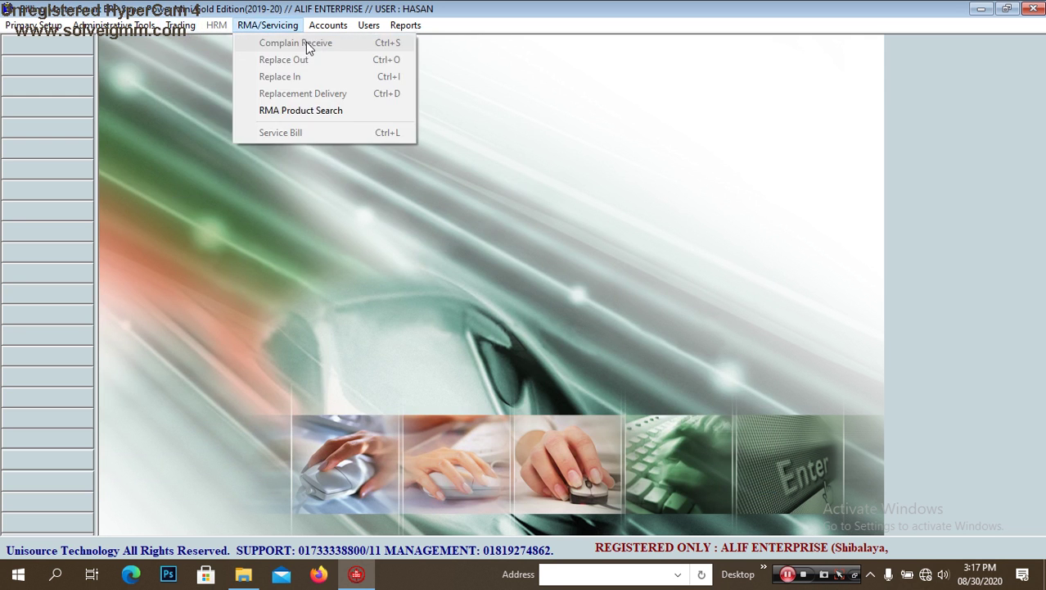
mouse_move(330, 29)
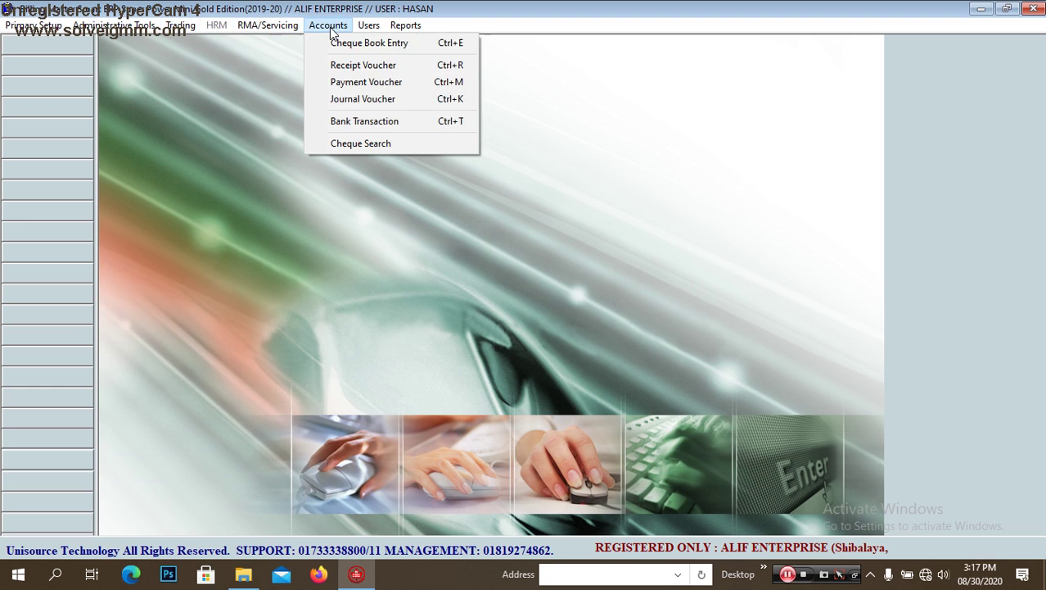
left_click(355, 97)
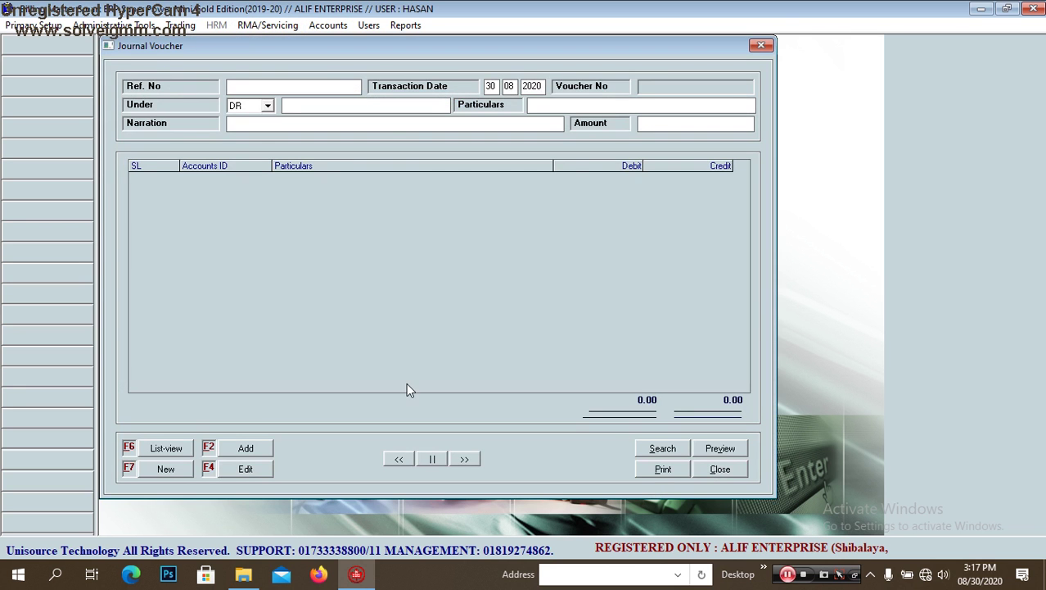
left_click(434, 459)
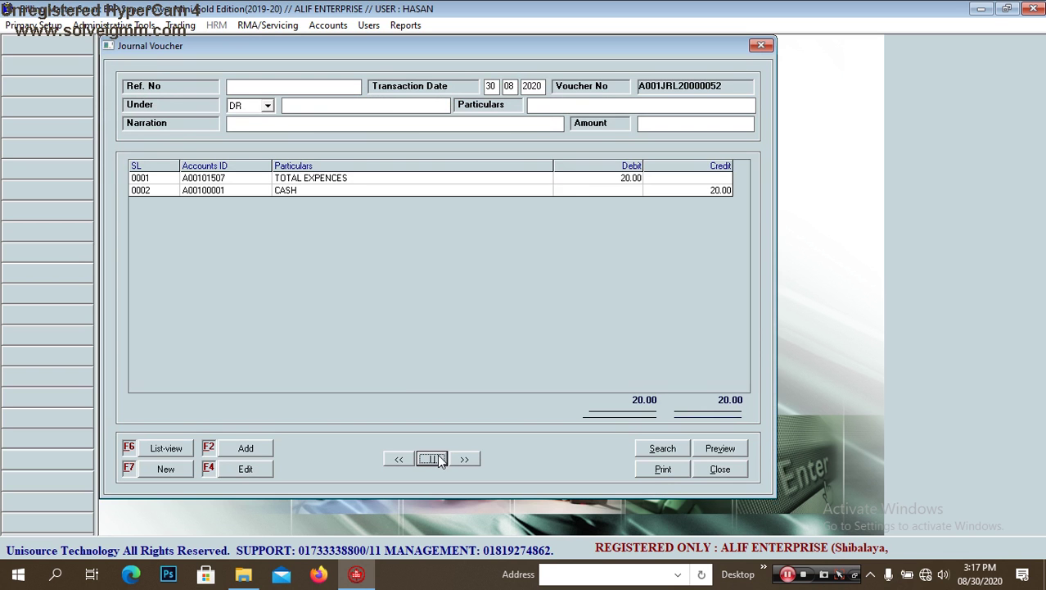
left_click(497, 86)
left_click(719, 470)
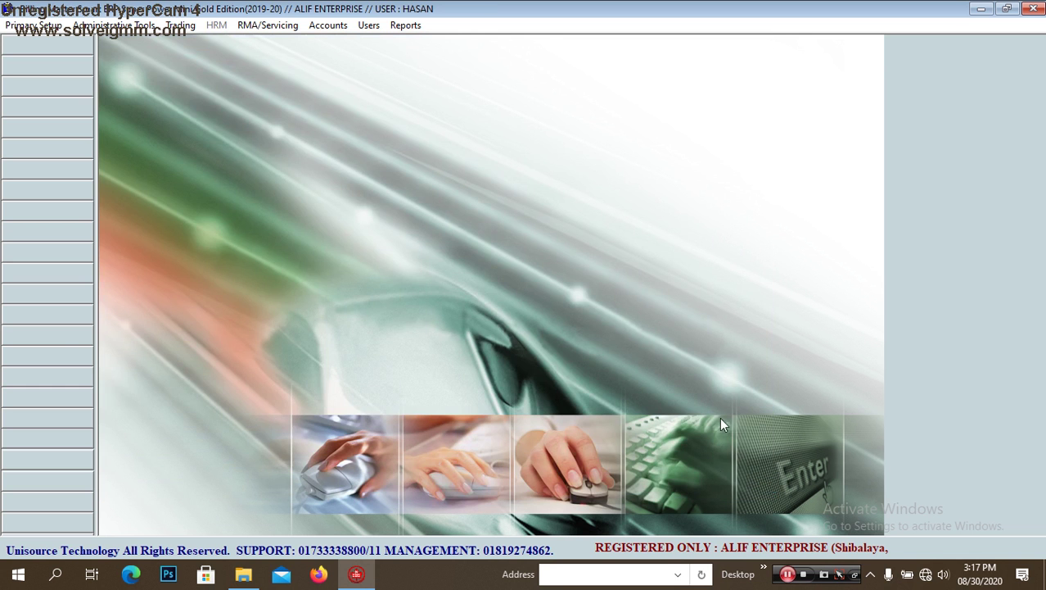
Step: Open the Bank Transaction form and choose CASH DEPOSIT as the transaction
left_click(418, 25)
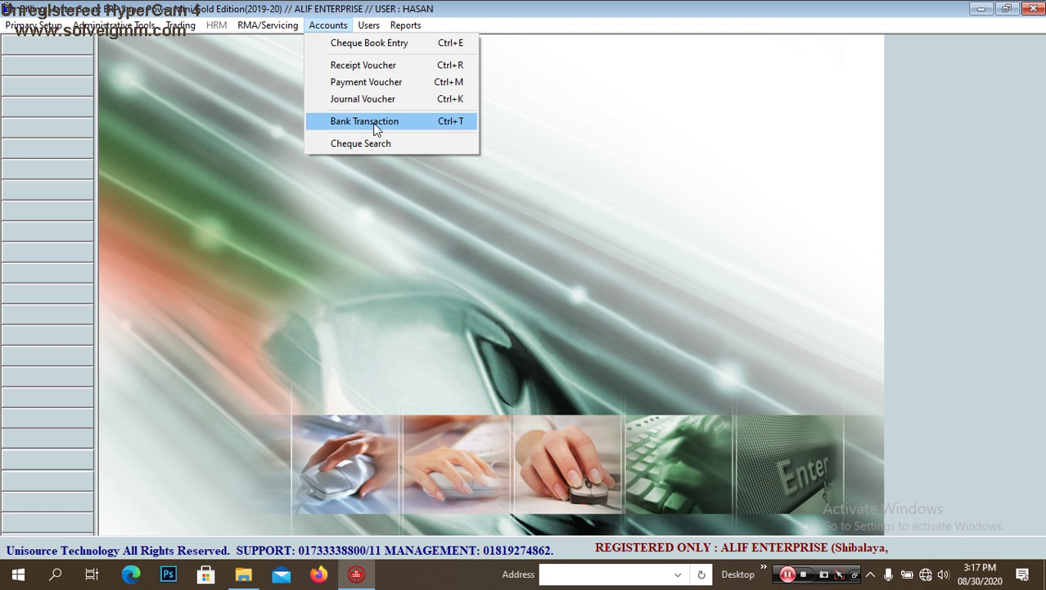
left_click(373, 123)
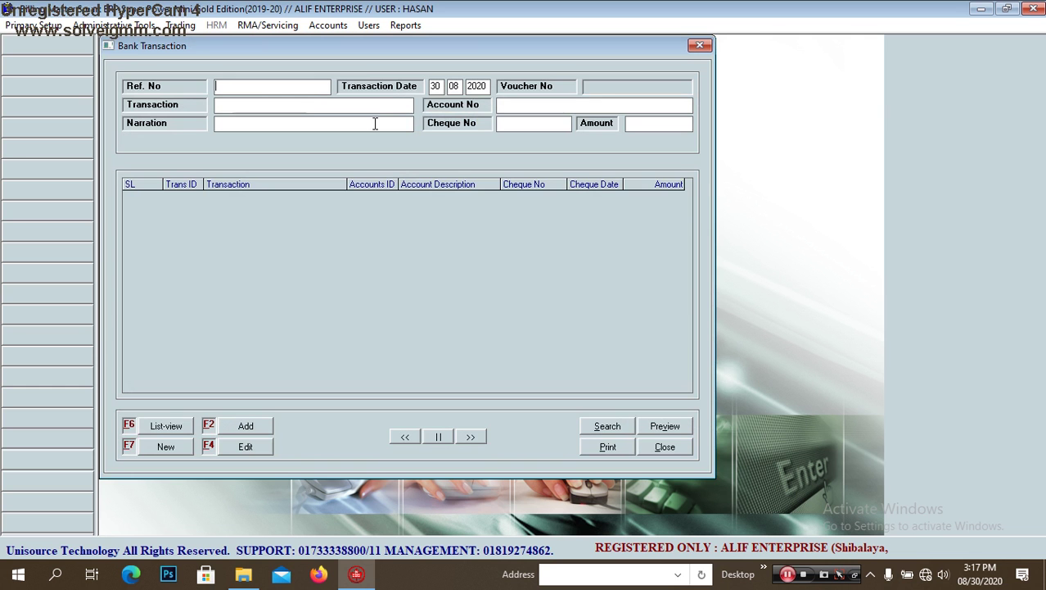
key("Tab")
key("Tab")
key("Tab")
key("Tab")
key("Down")
key("Down")
key("Down")
key("Return")
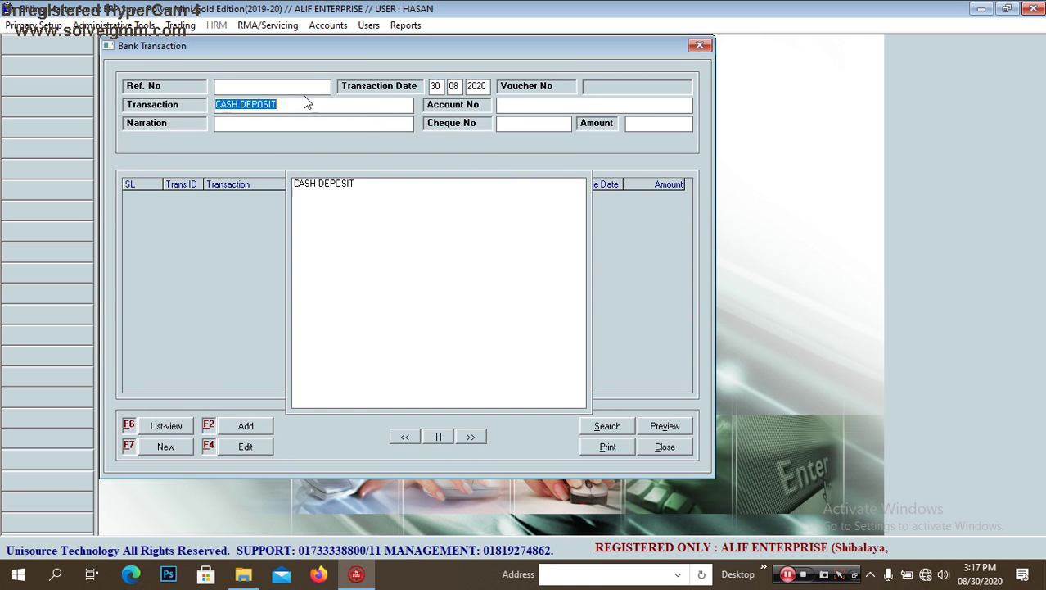
Step: Choose the IBBL bank account and try to add the cash deposit with narration, cheque number and amount left blank
key("Down")
key("Down")
key("Down")
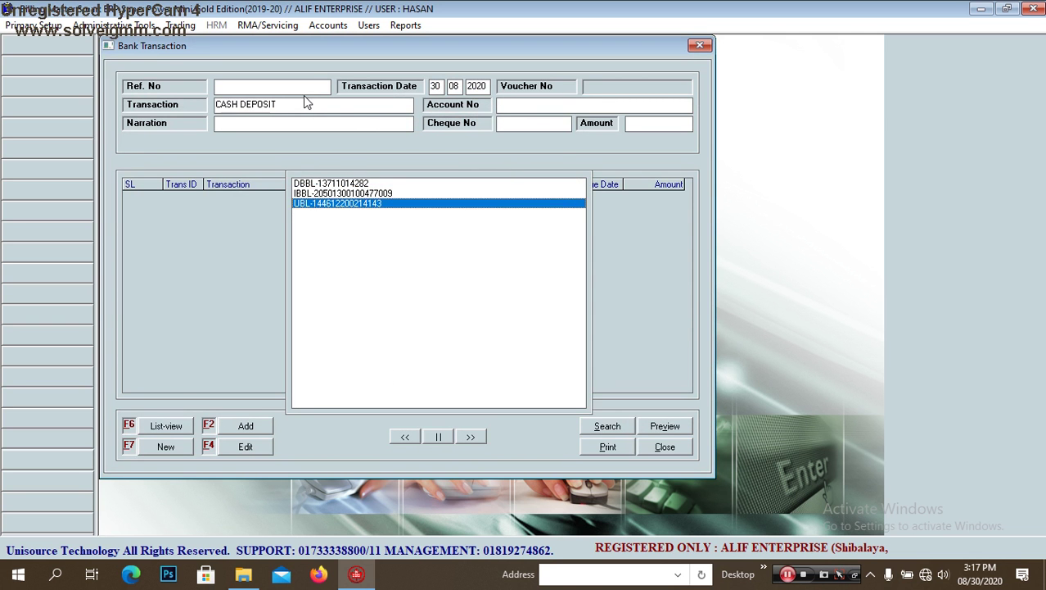
key("Up")
key("Return")
key("Tab")
key("Tab")
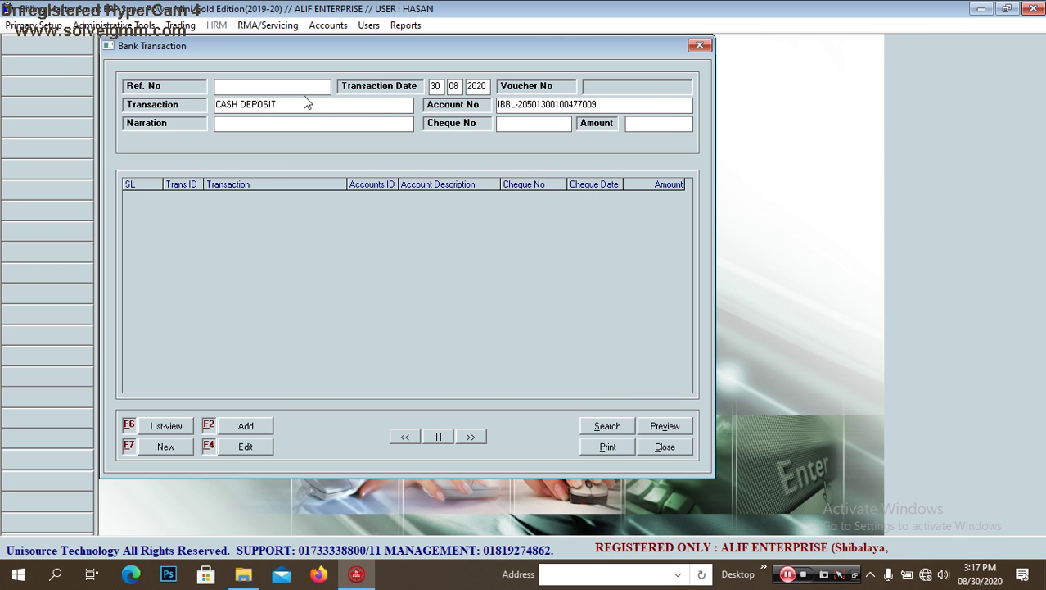
key("Return")
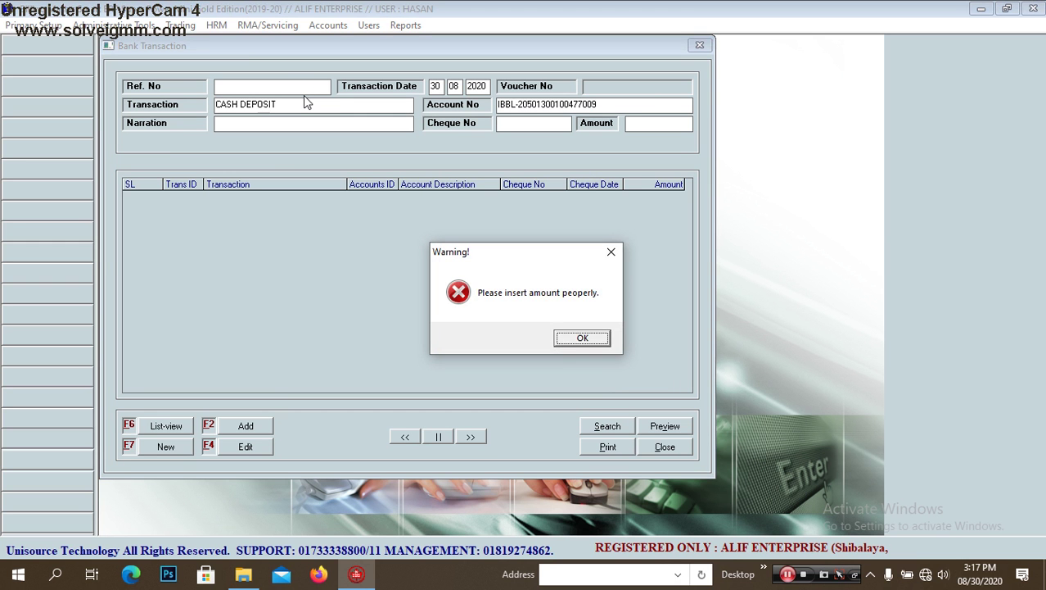
key("Return")
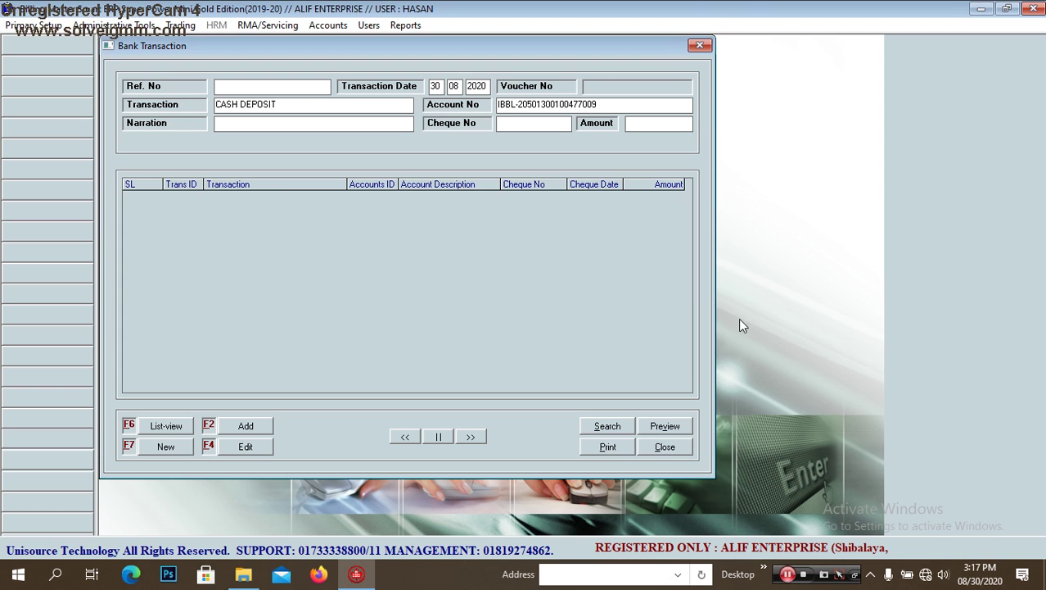
Step: Load the most recent saved bank transaction, preview its Bank Transaction Slip, and close the preview and the form
left_click(437, 439)
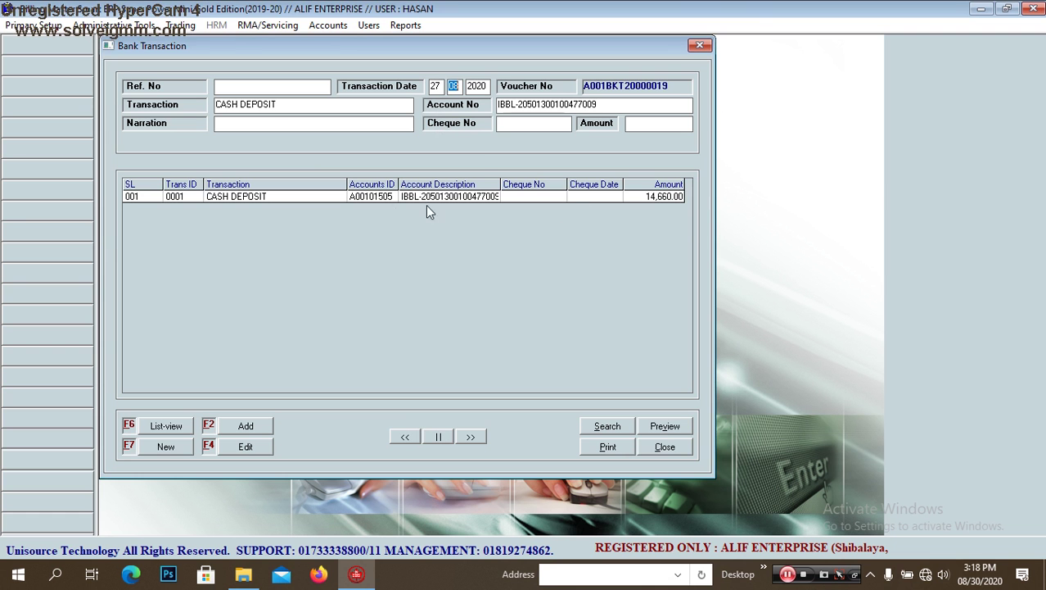
left_click(665, 428)
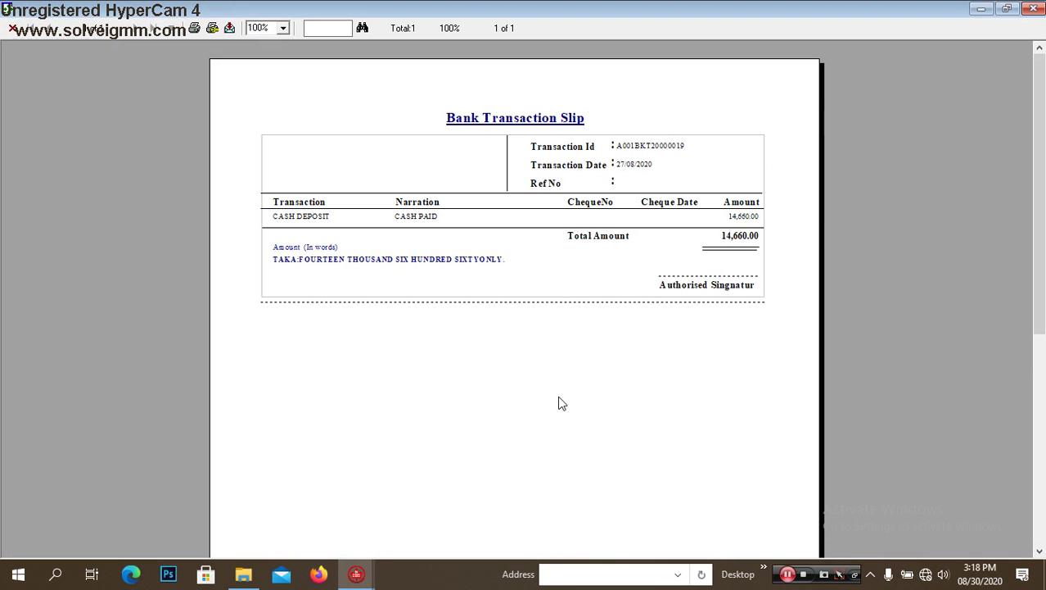
left_click(1036, 8)
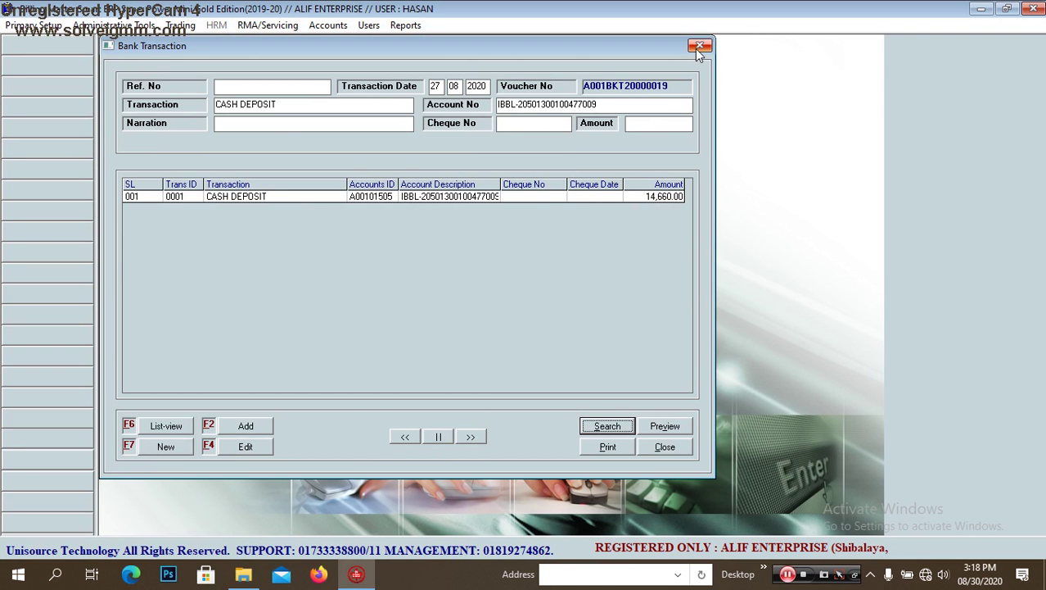
left_click(697, 46)
left_click(406, 26)
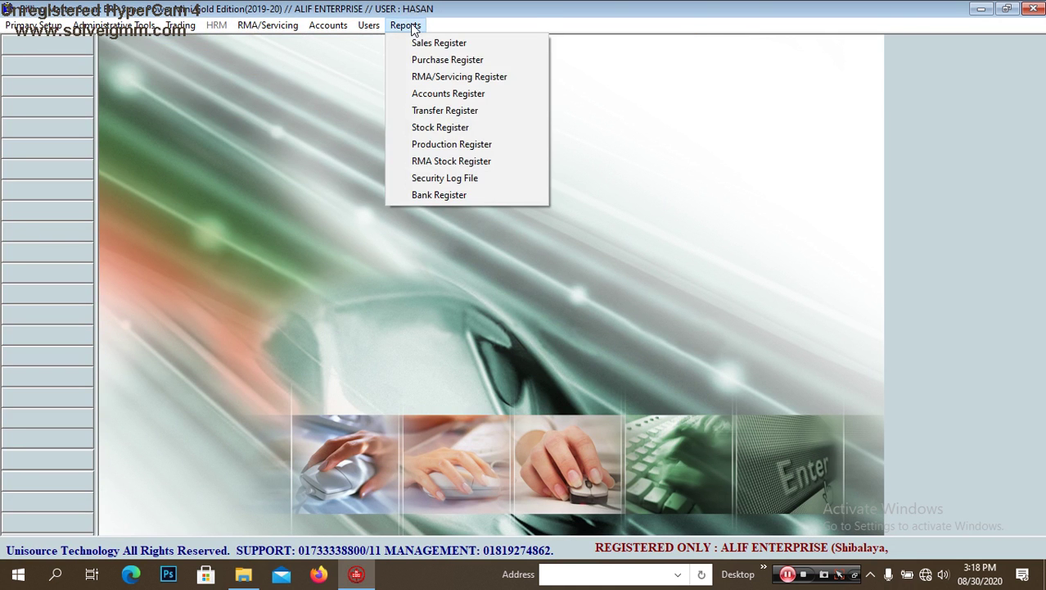
left_click(624, 103)
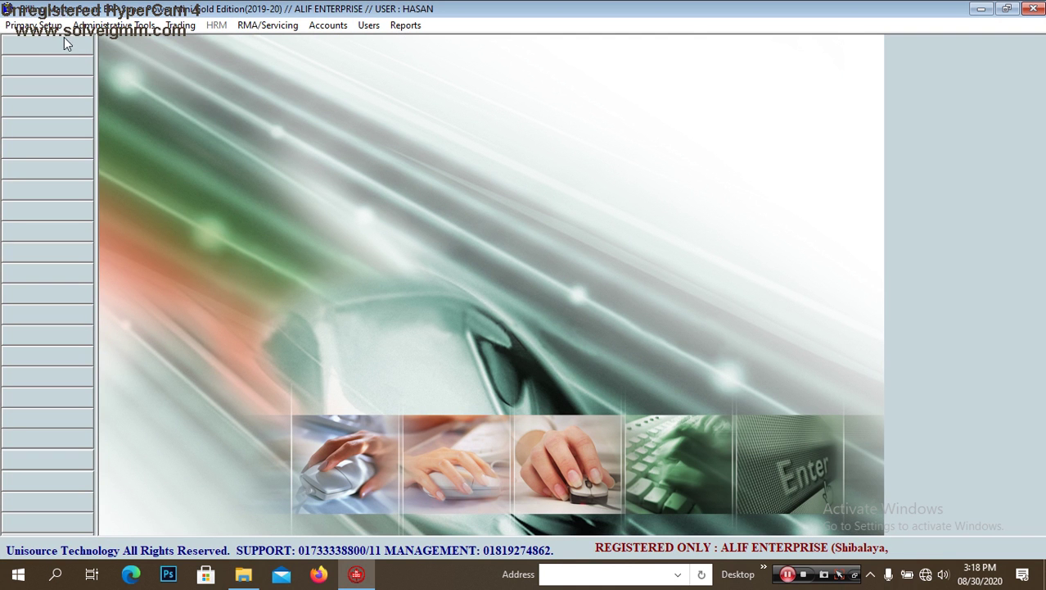
Step: Connect to the SQL server with Windows NT authentication and back up the ESS database to D:\ESS\DATABACK
left_click(33, 25)
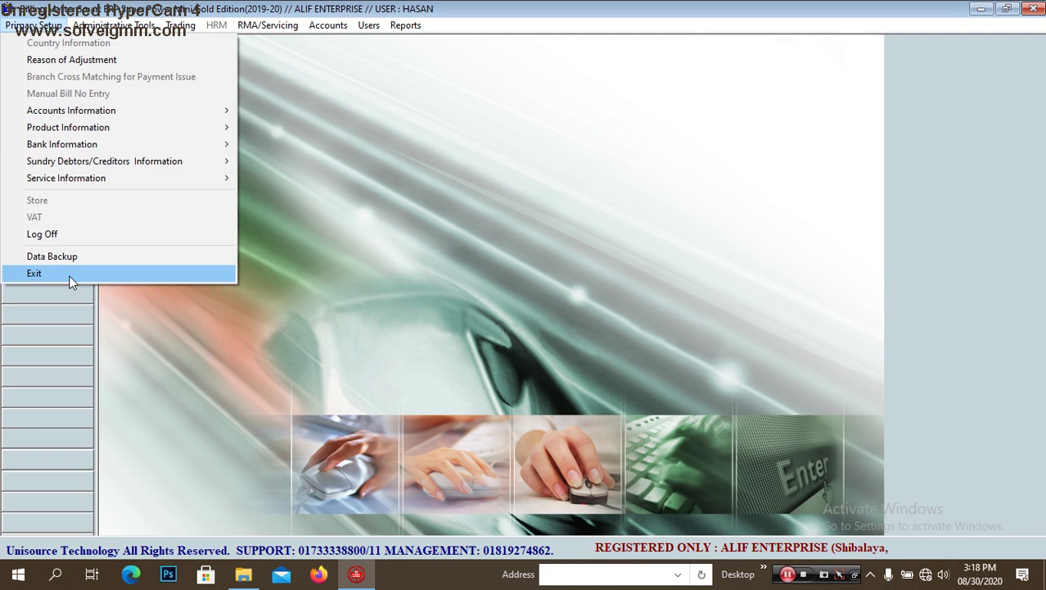
left_click(84, 260)
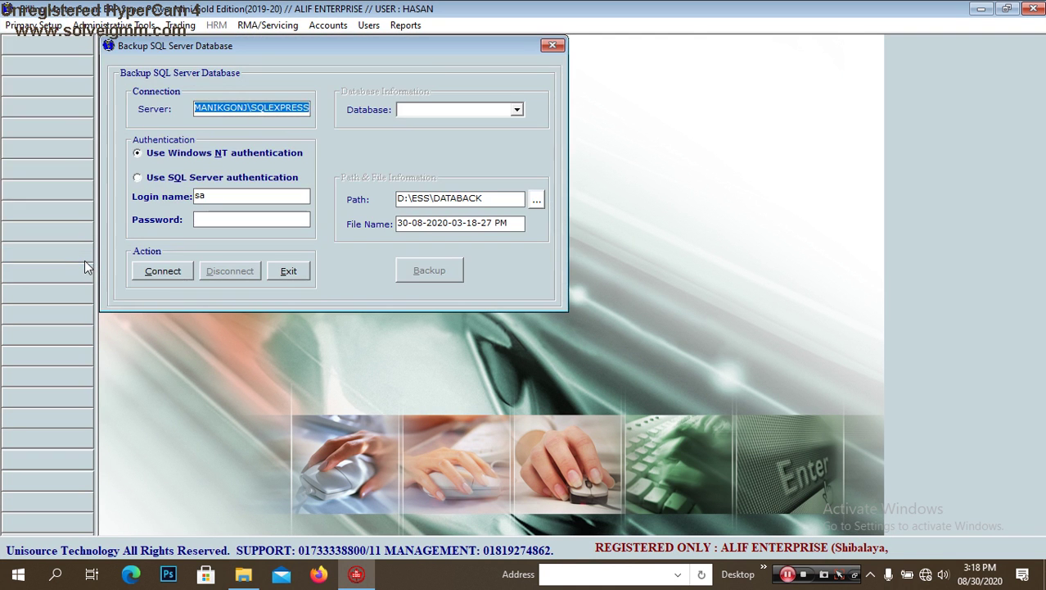
left_click(149, 273)
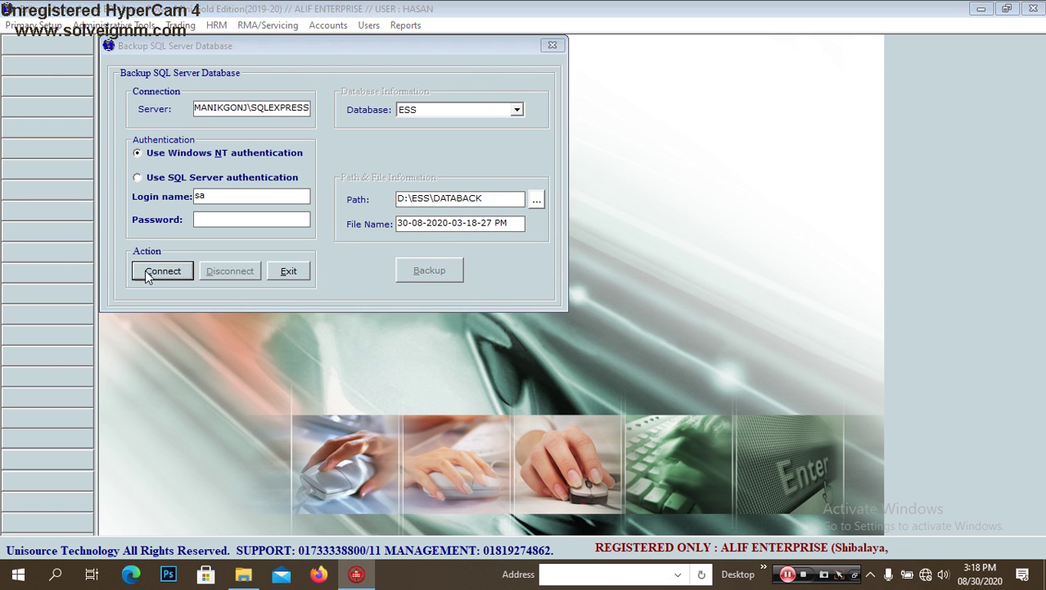
left_click(580, 342)
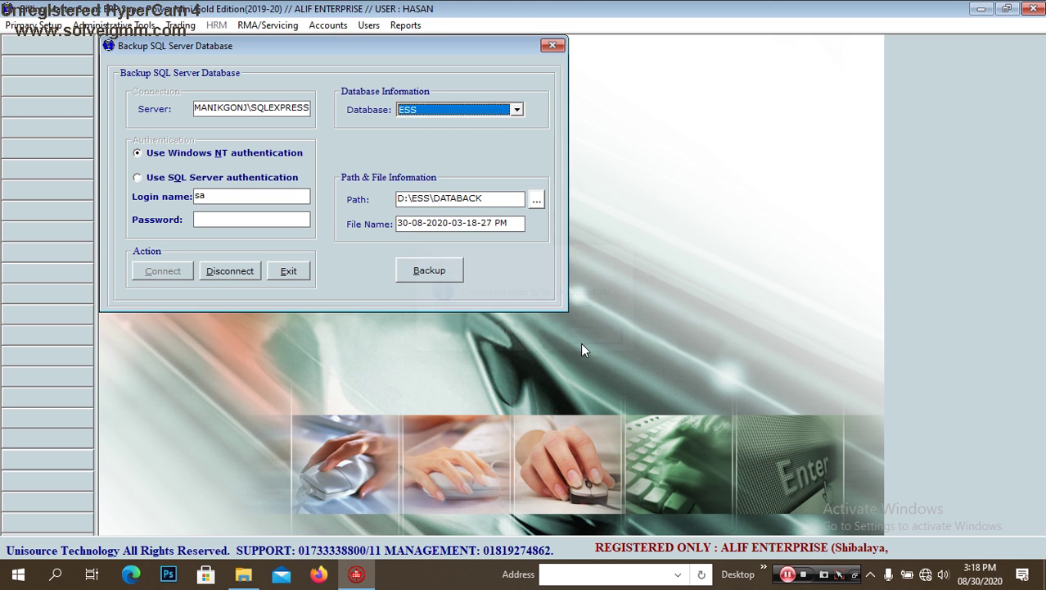
left_click(449, 276)
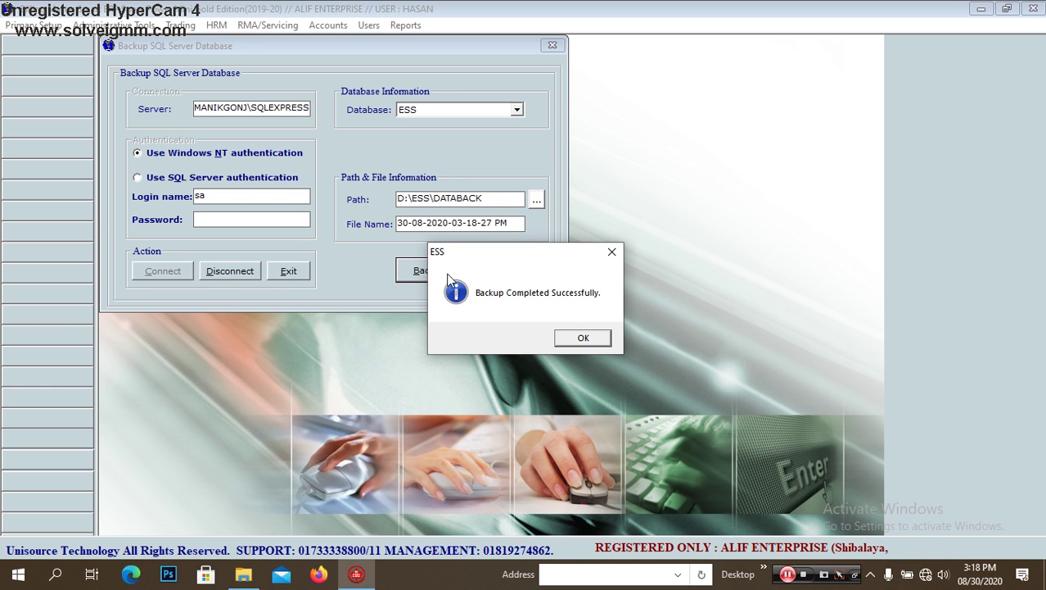
left_click(591, 342)
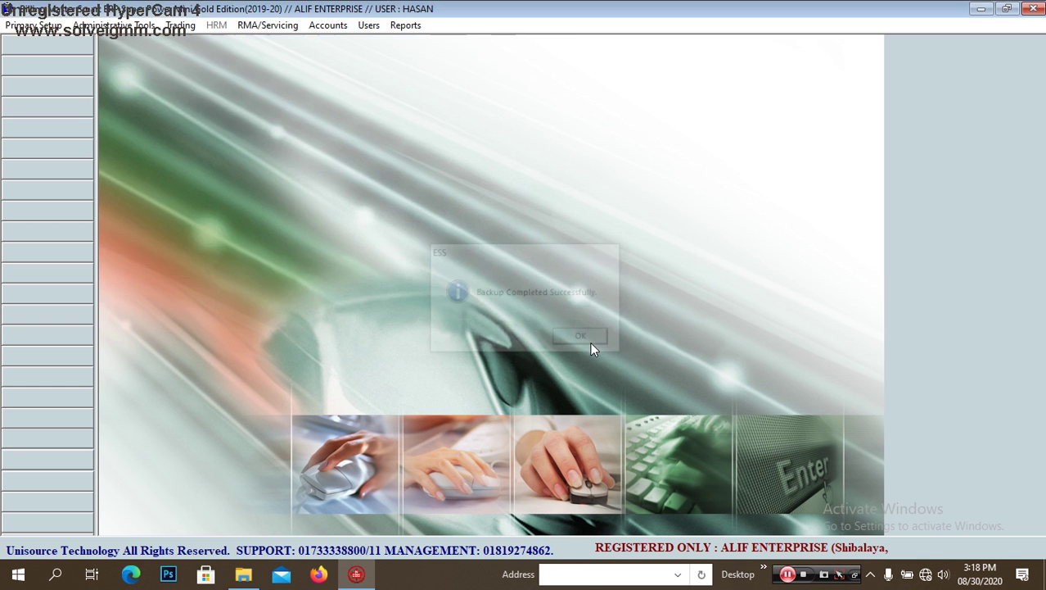
Step: Open the SQL Server database backup form and connect to the MANIKGONJ\SQLEXPRESS server with Windows NT authentication
left_click(57, 28)
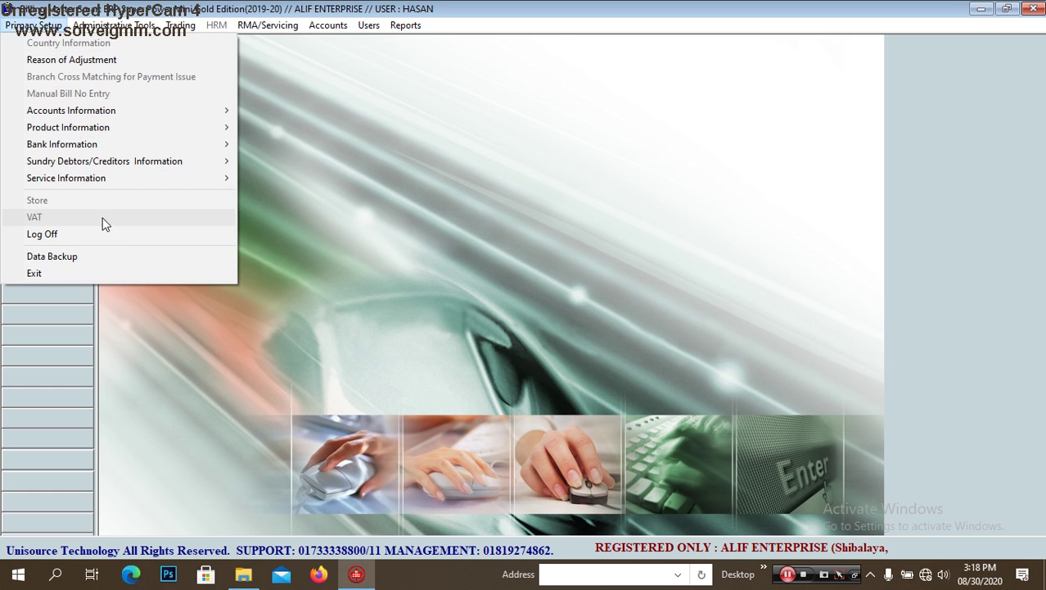
left_click(105, 257)
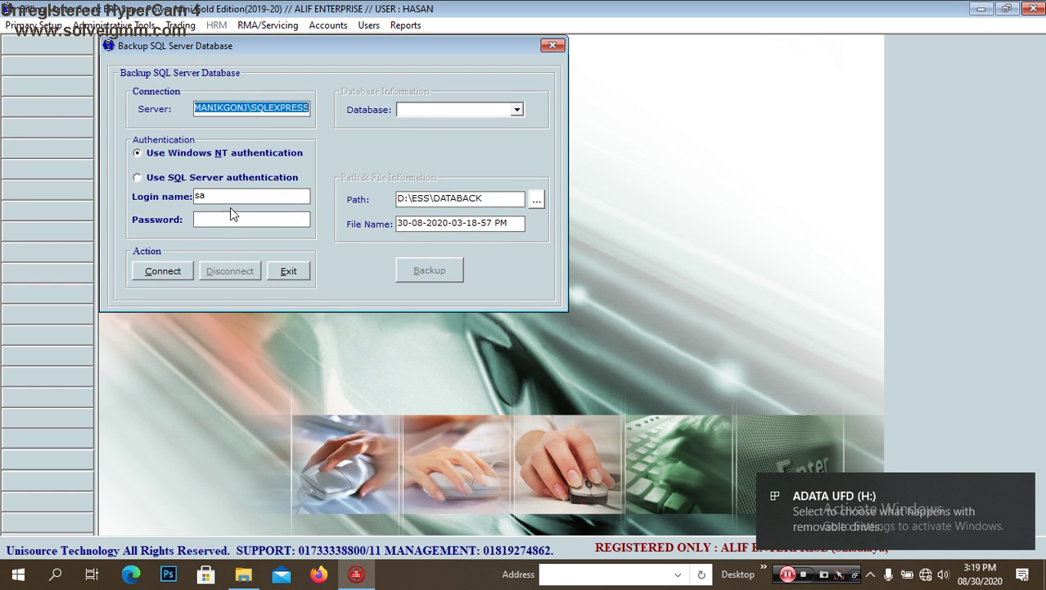
left_click(254, 578)
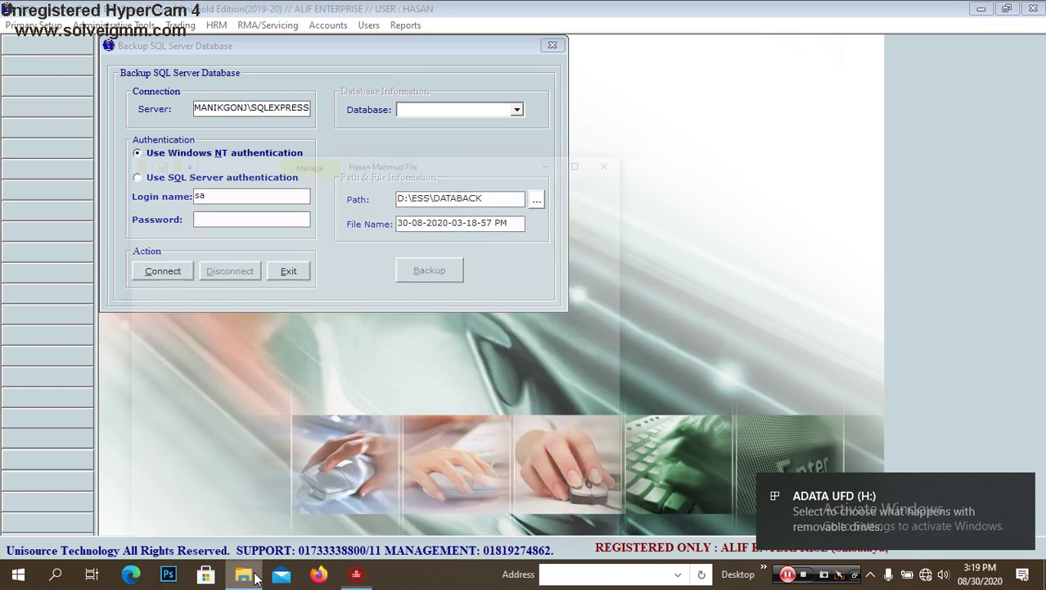
left_click(686, 11)
left_click(149, 274)
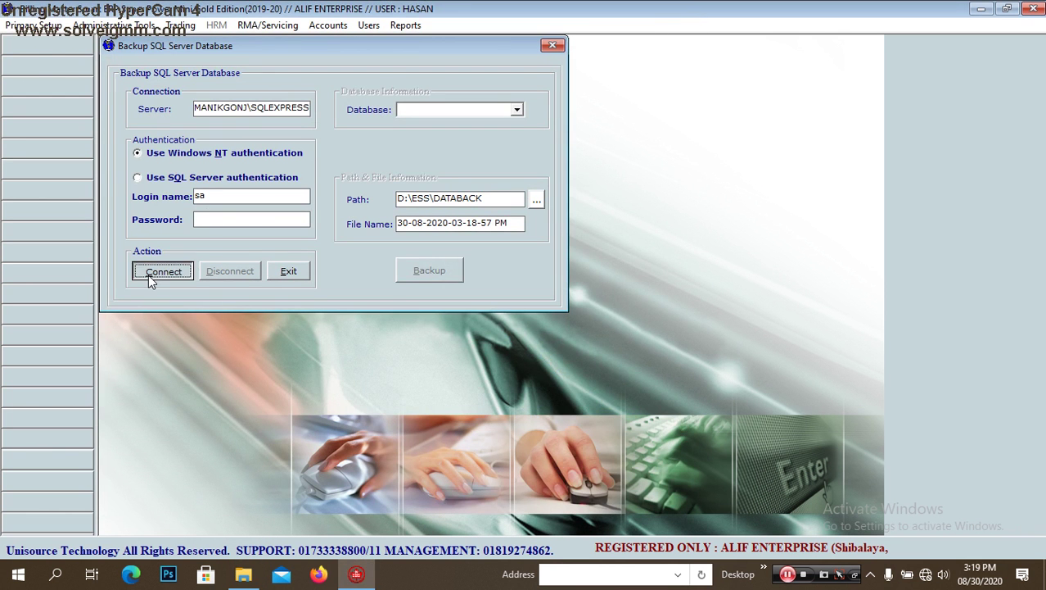
left_click(599, 339)
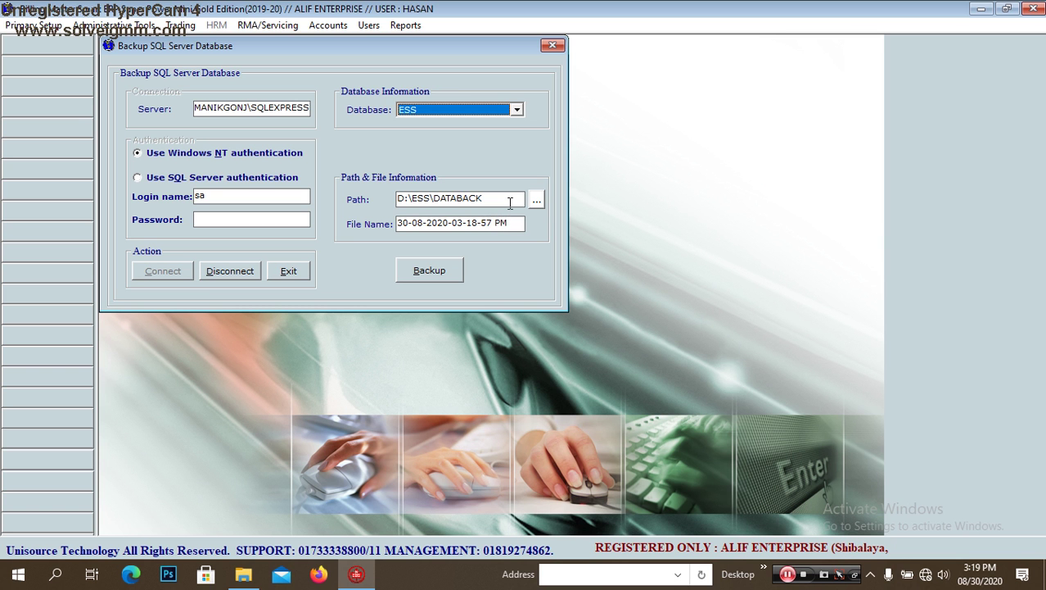
Step: Set the backup path to the DATABACK folder on ADATA UFD (H:) and back up the ESS database there
left_click(536, 199)
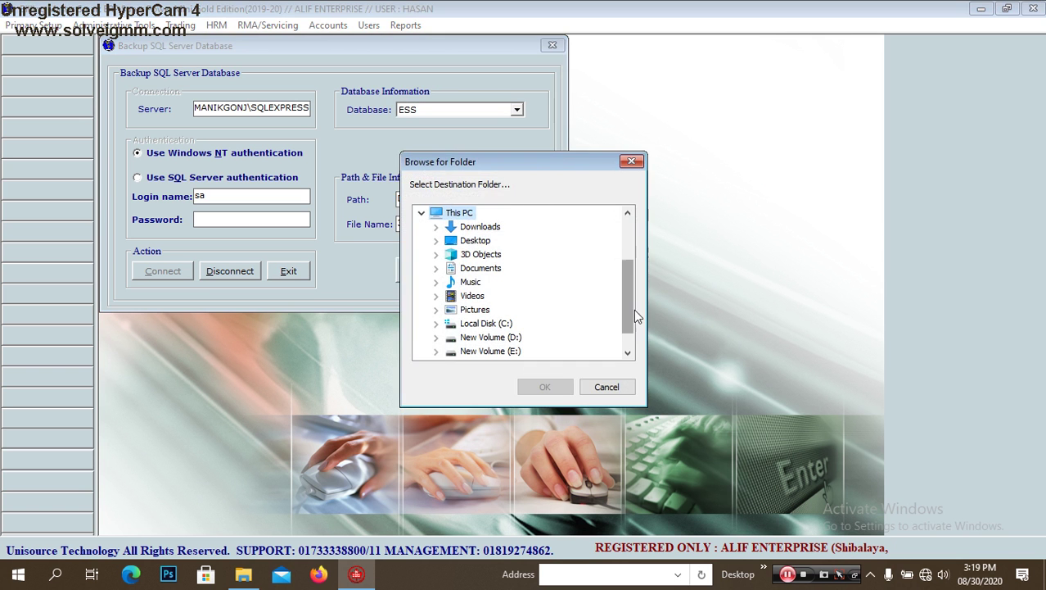
left_click_drag(629, 313, 628, 337)
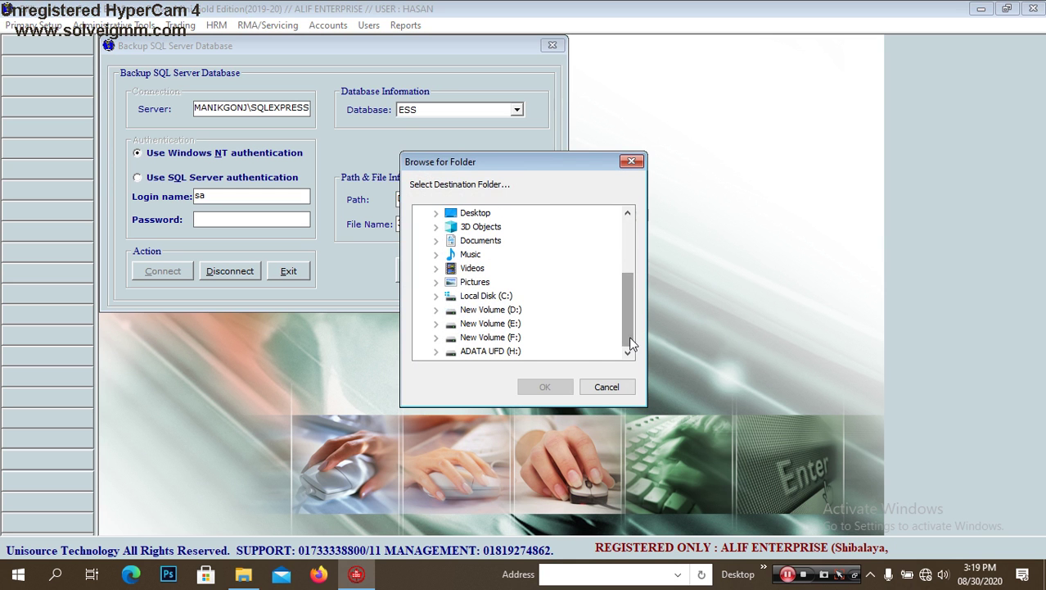
left_click(494, 353)
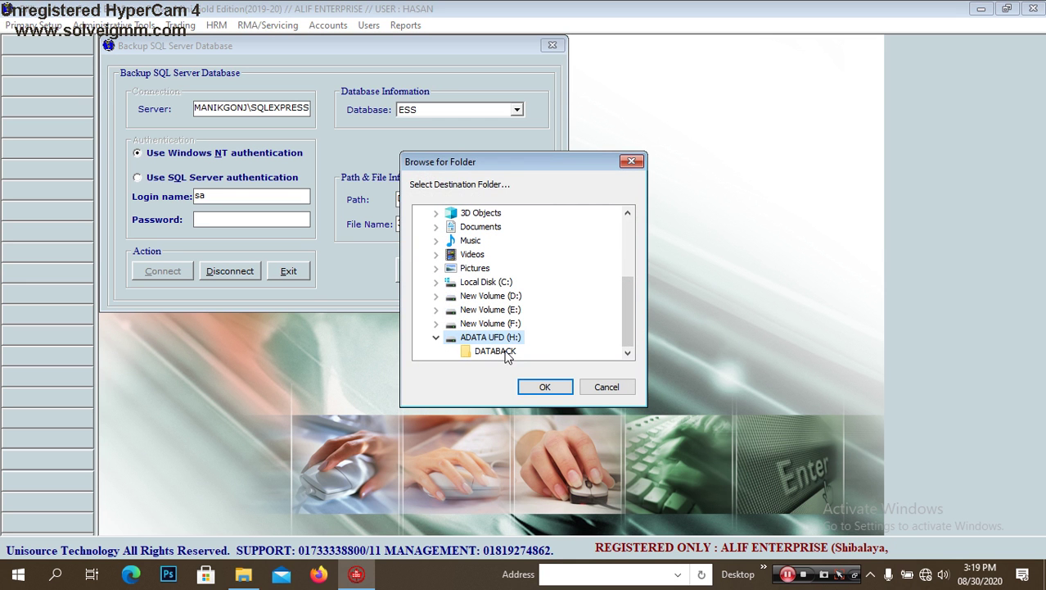
left_click(505, 352)
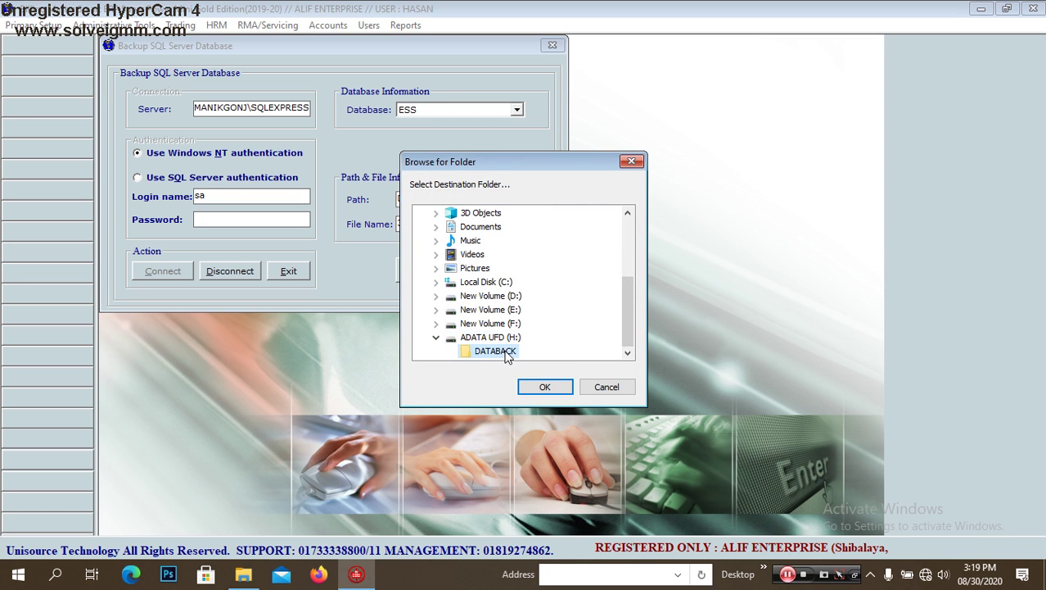
left_click(541, 389)
left_click(407, 268)
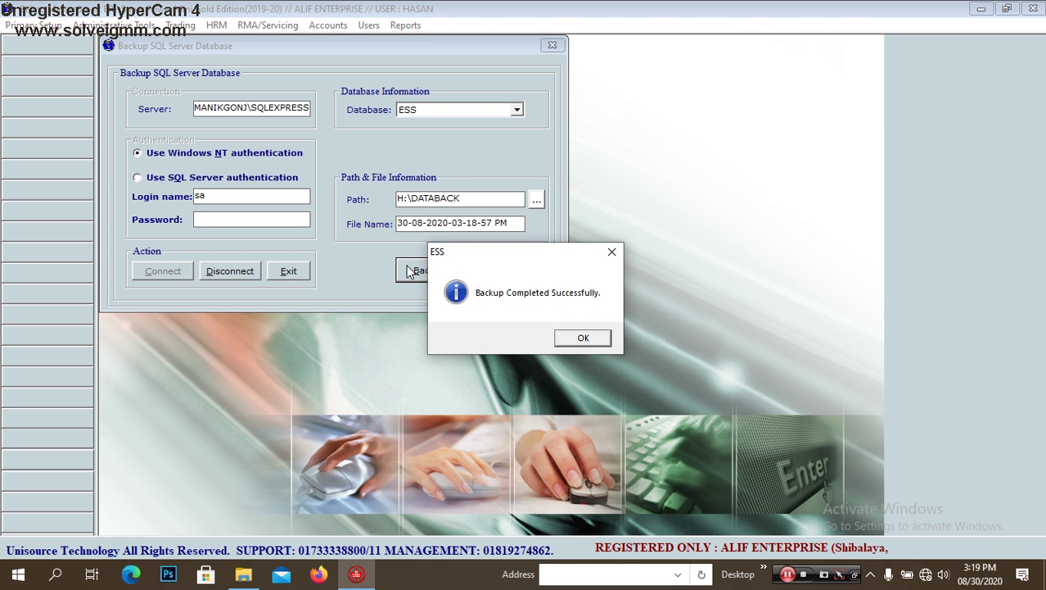
key("Return")
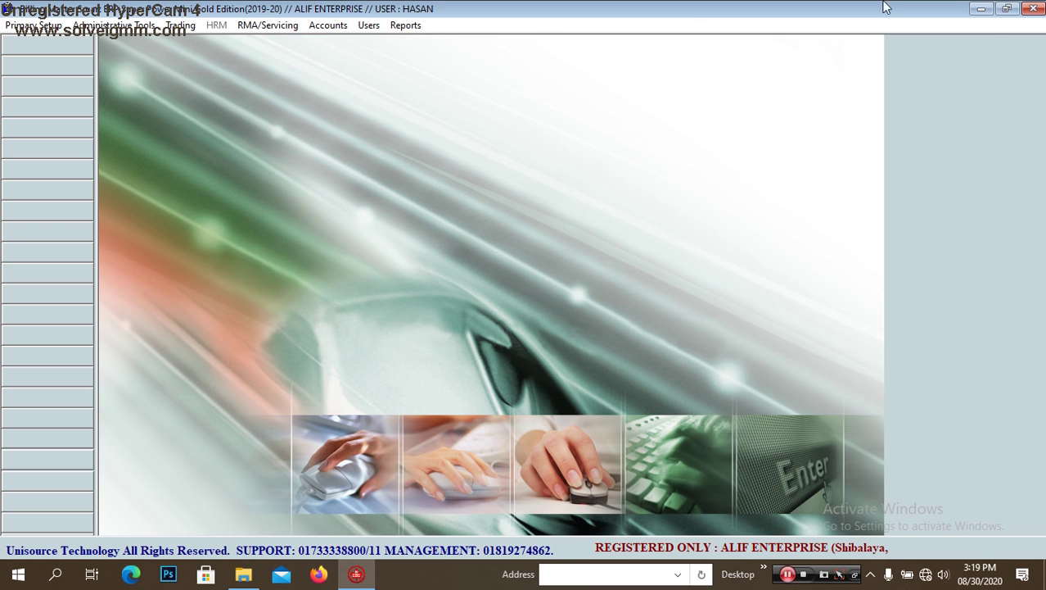
left_click(981, 8)
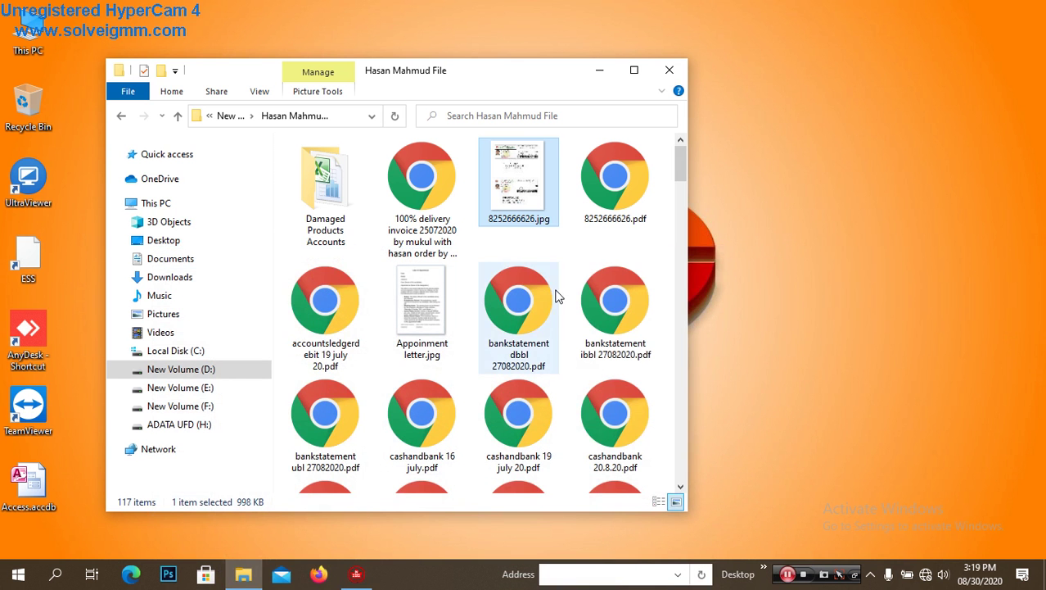
left_click(182, 389)
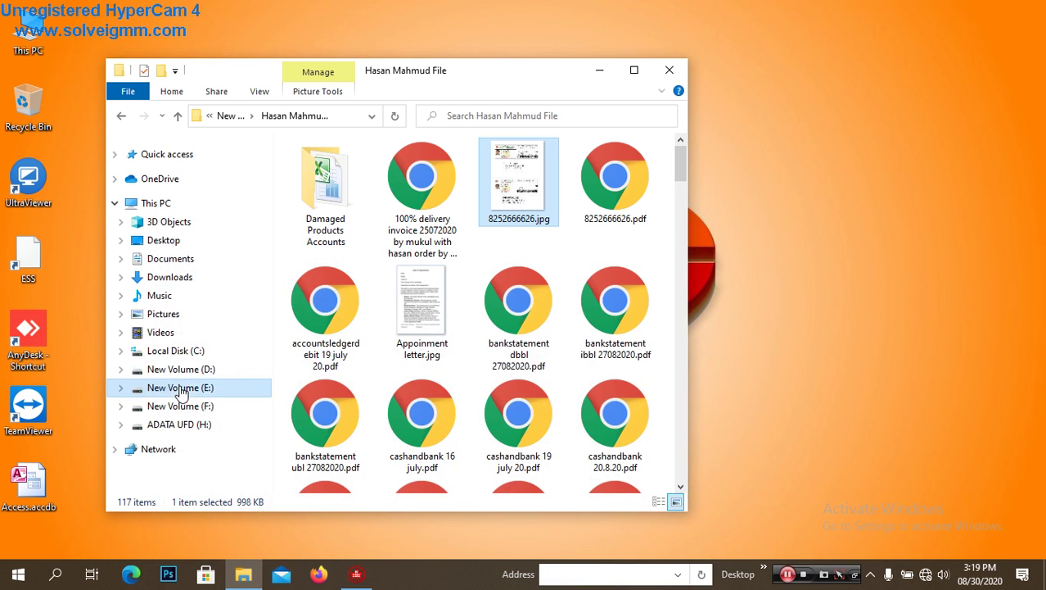
left_click(203, 369)
double_click(367, 182)
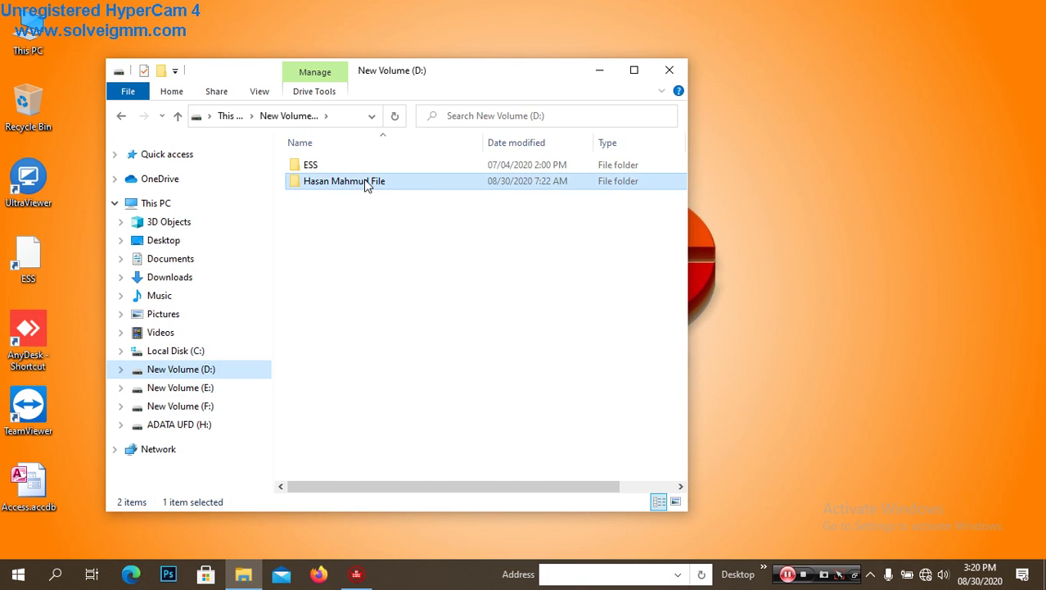
left_click(122, 117)
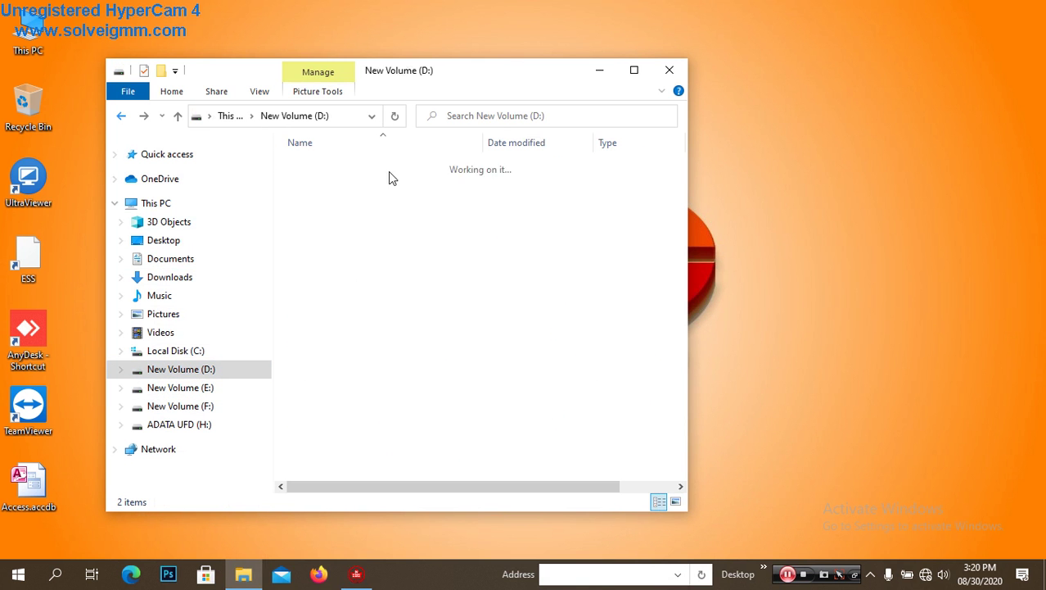
double_click(361, 168)
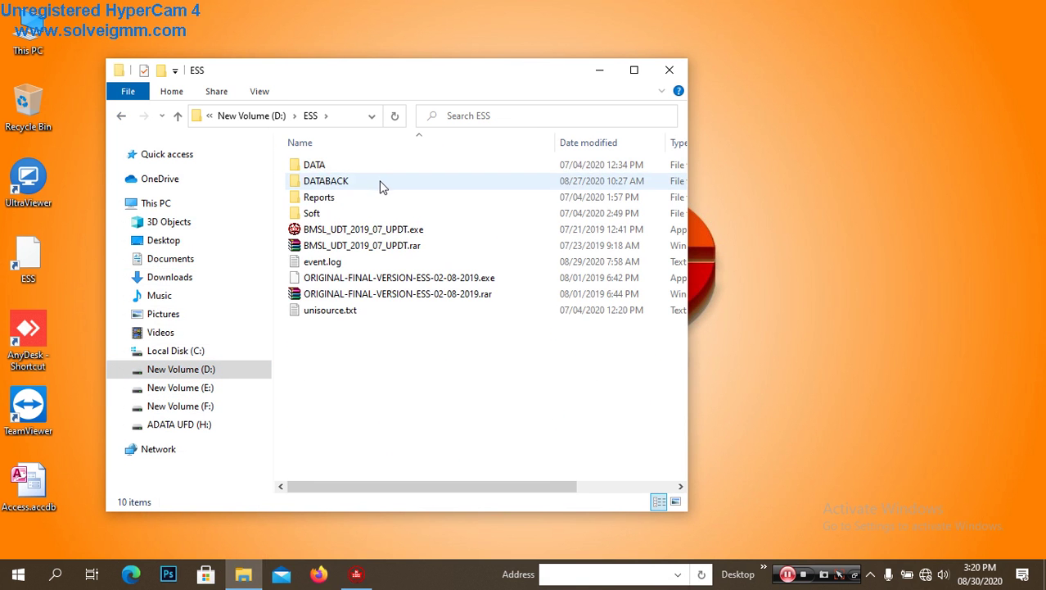
double_click(378, 181)
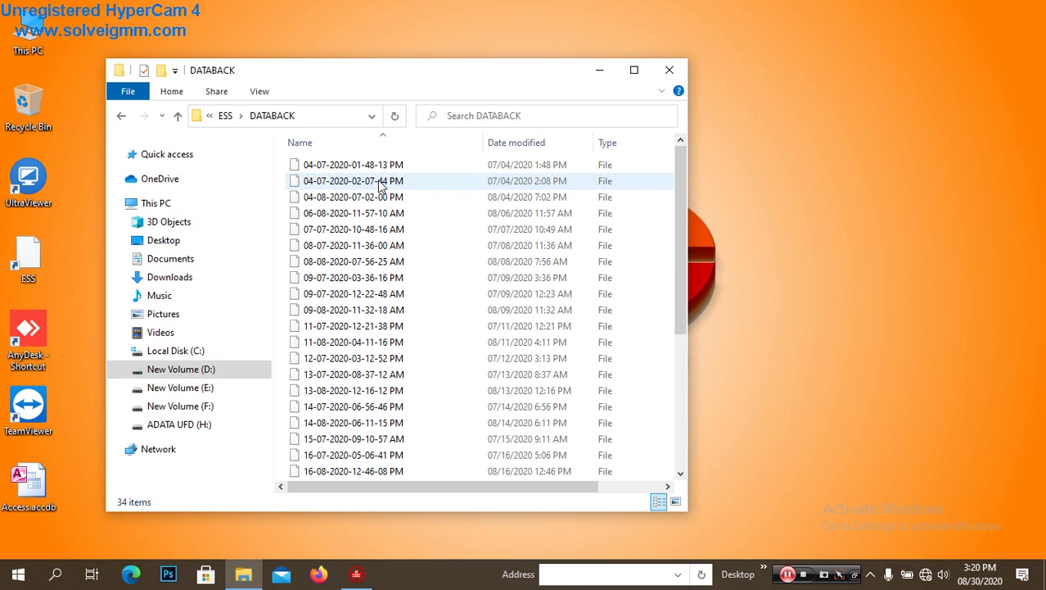
left_click(379, 185)
key("3")
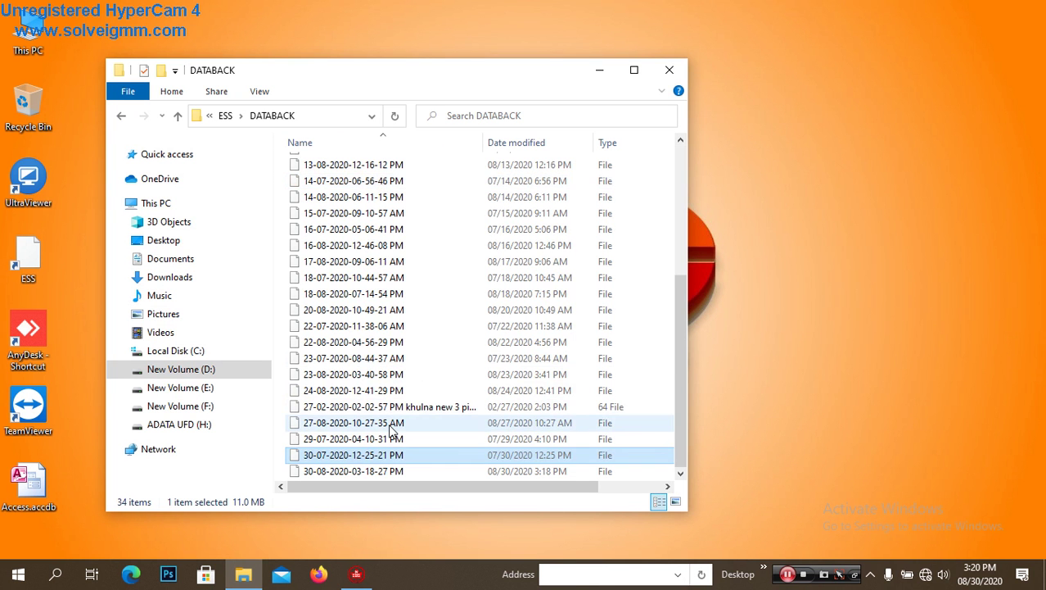
left_click(363, 474)
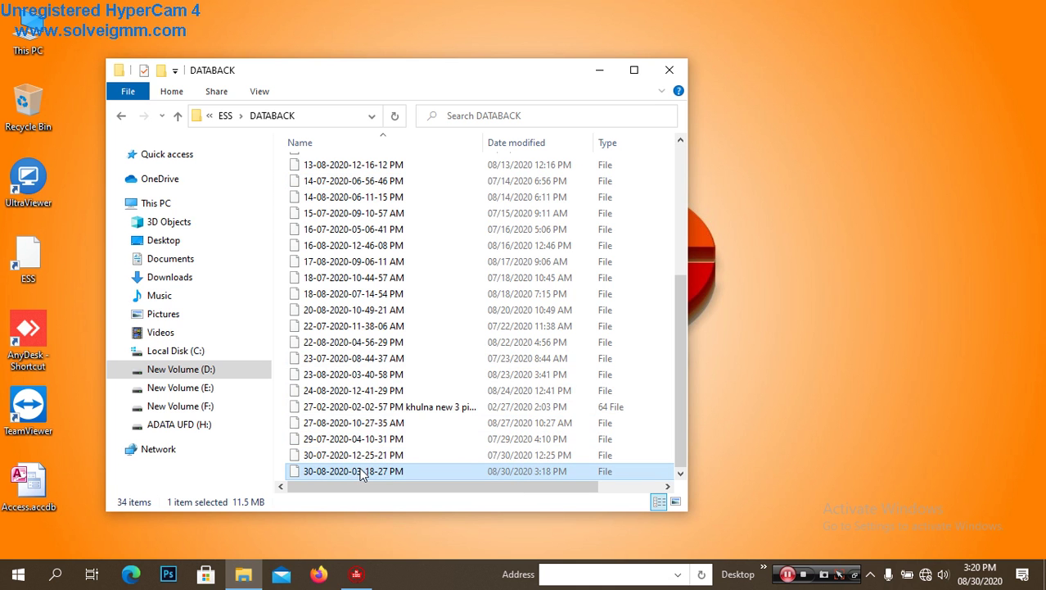
double_click(15, 23)
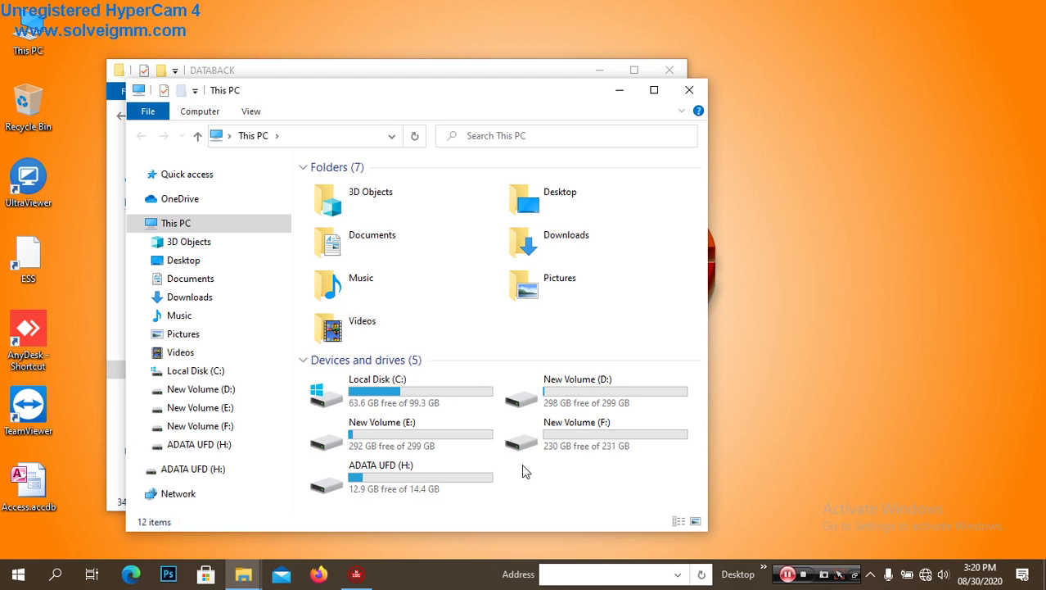
double_click(463, 479)
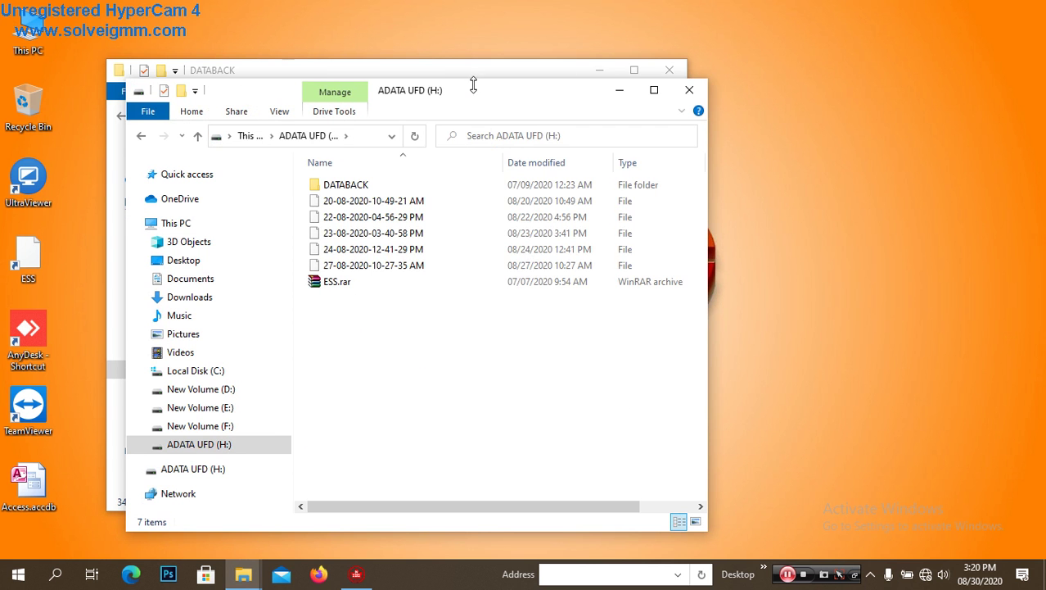
left_click_drag(474, 94, 808, 166)
double_click(678, 257)
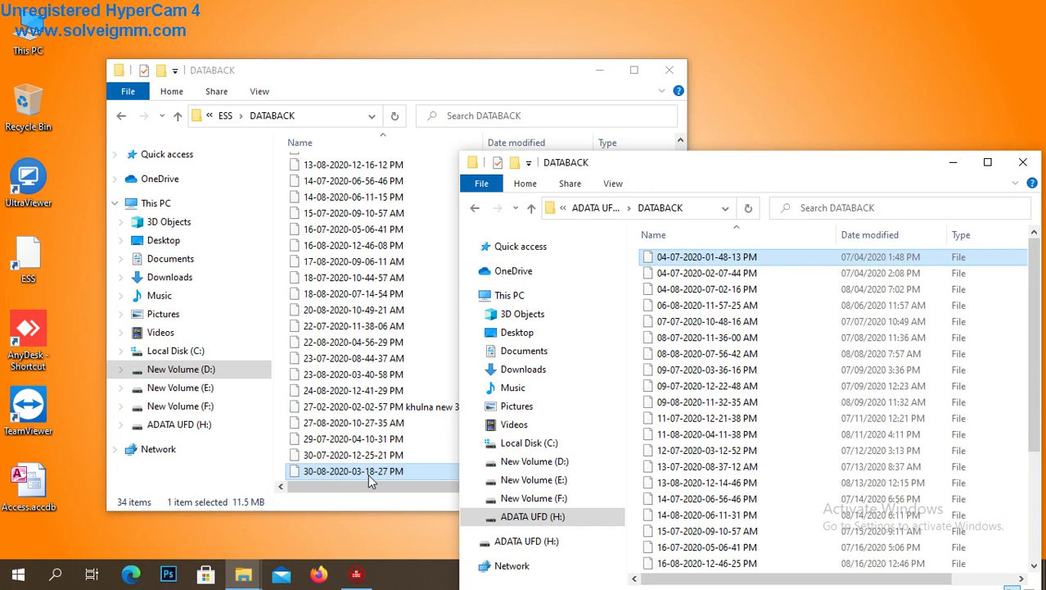
left_click_drag(368, 473, 709, 449)
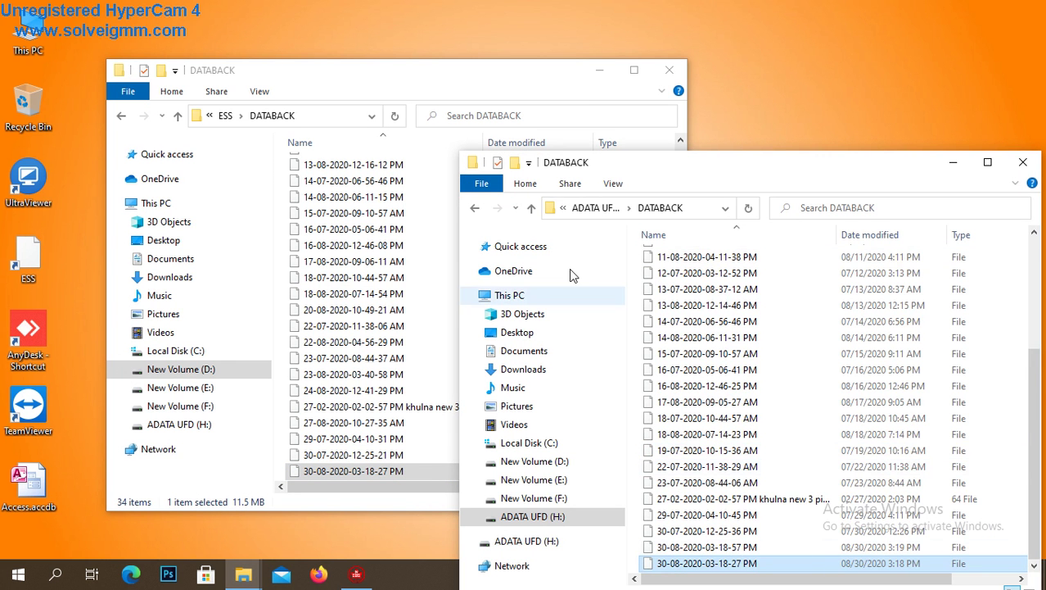
left_click(122, 115)
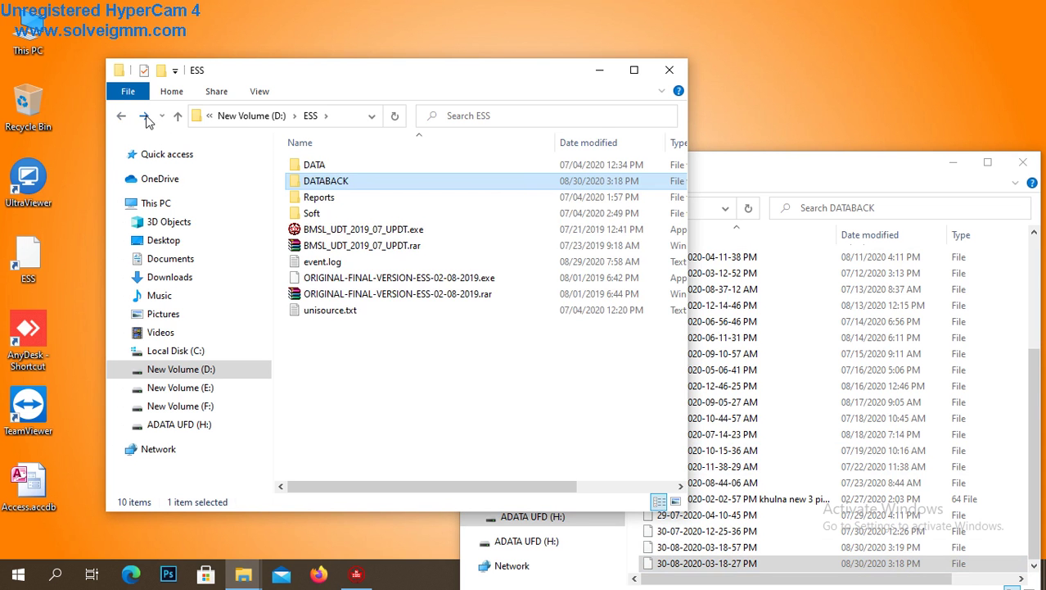
left_click(144, 115)
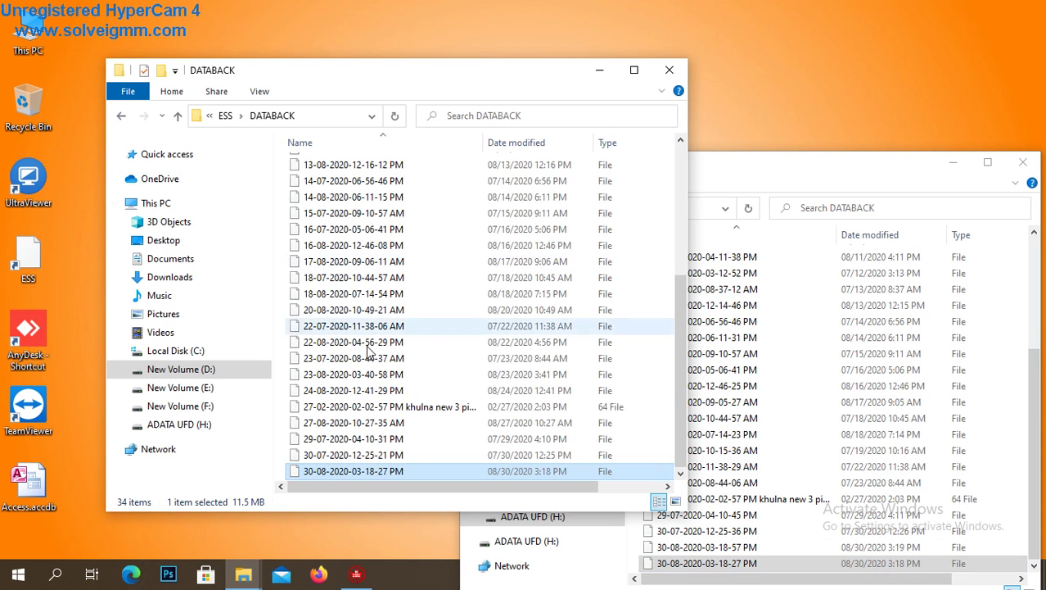
right_click(435, 472)
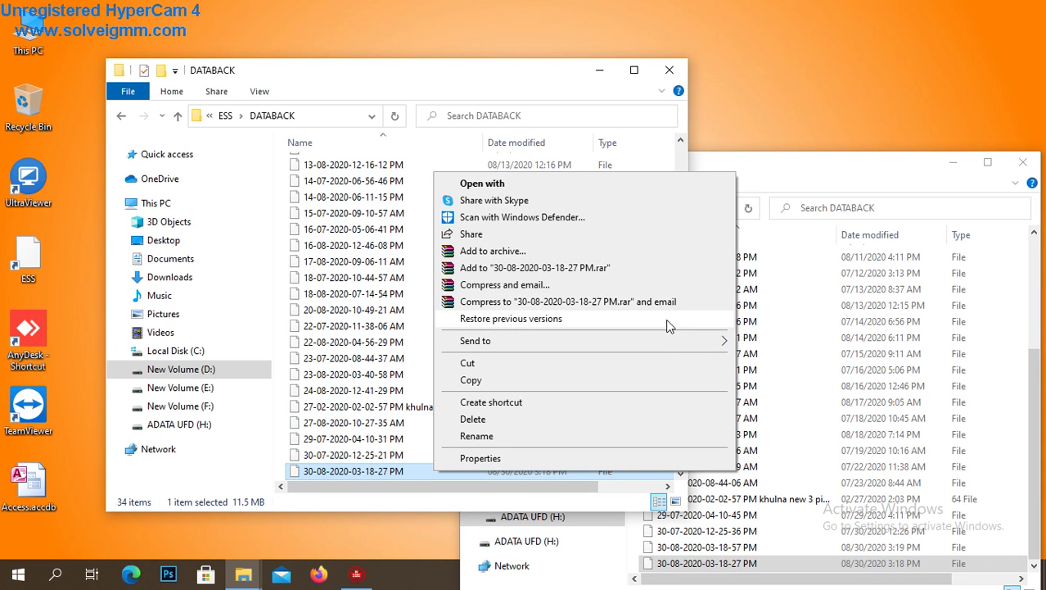
mouse_move(663, 342)
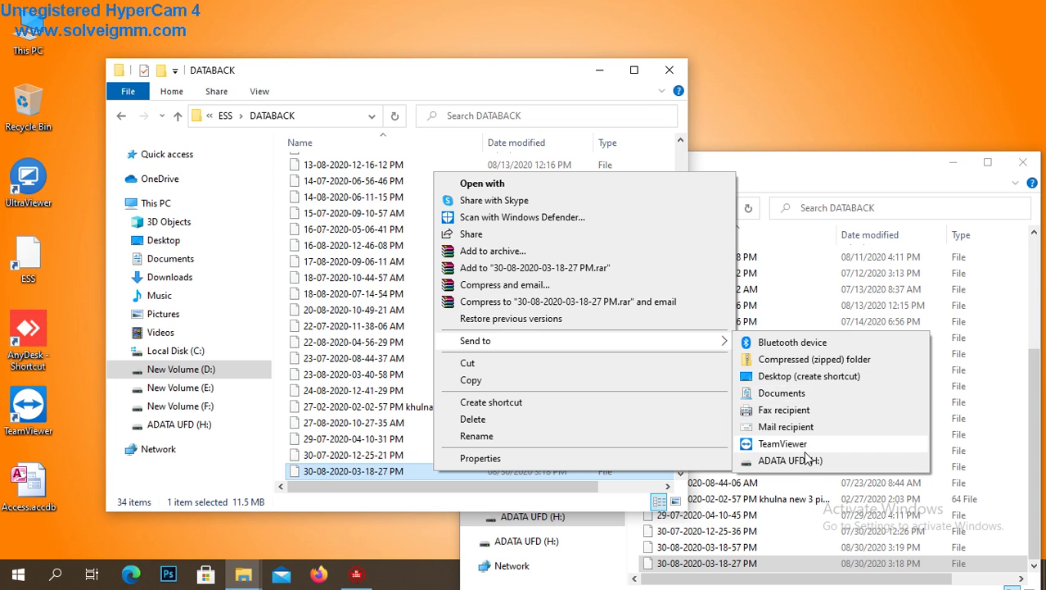
left_click(790, 460)
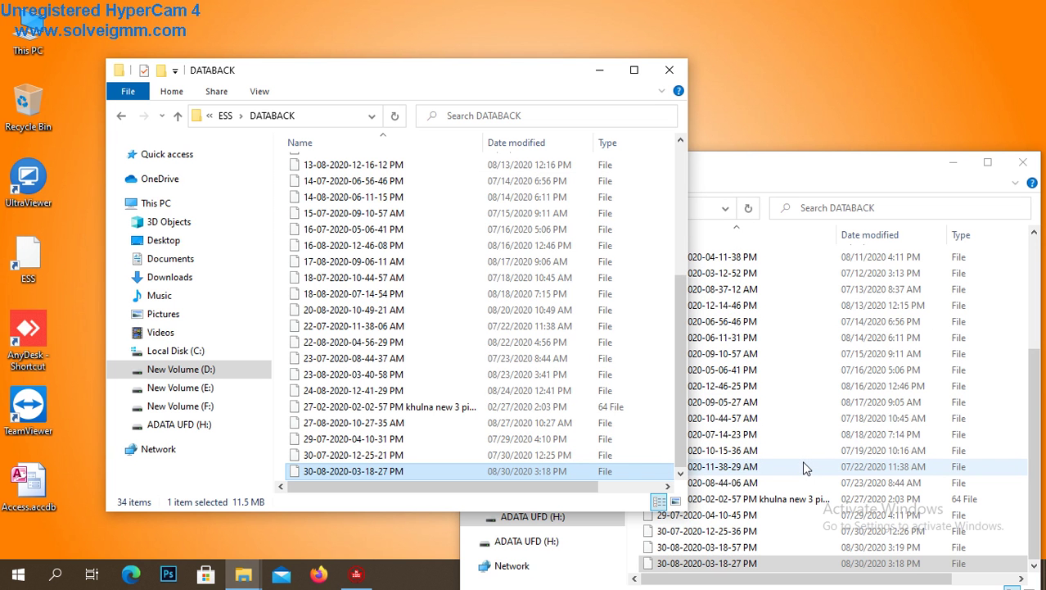
Step: Move the six dated backup files from the root of ADATA UFD (H:) into its DATABACK folder, replacing the duplicate file
left_click(822, 155)
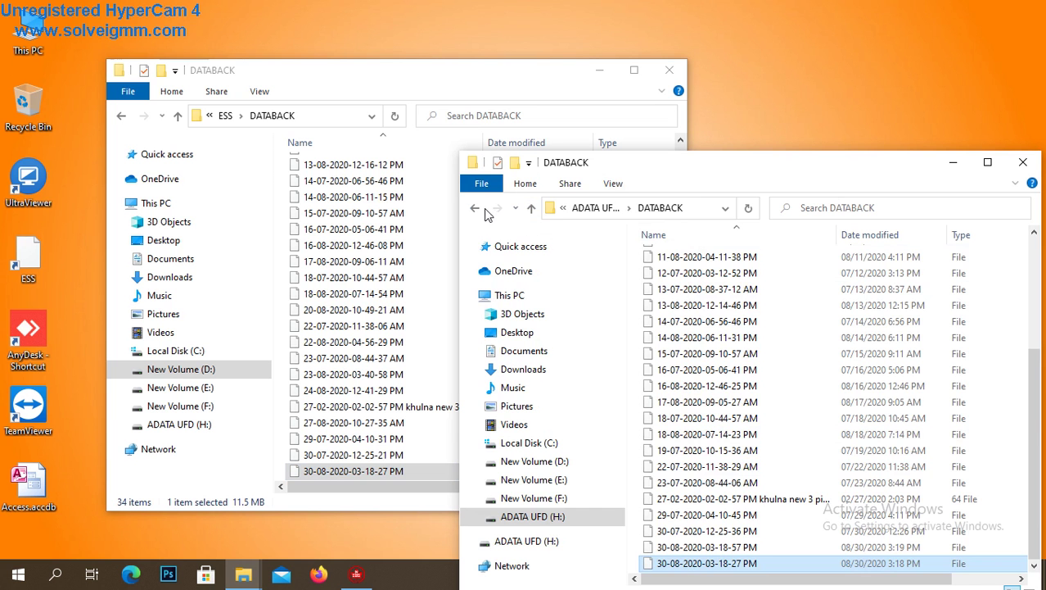
left_click(476, 210)
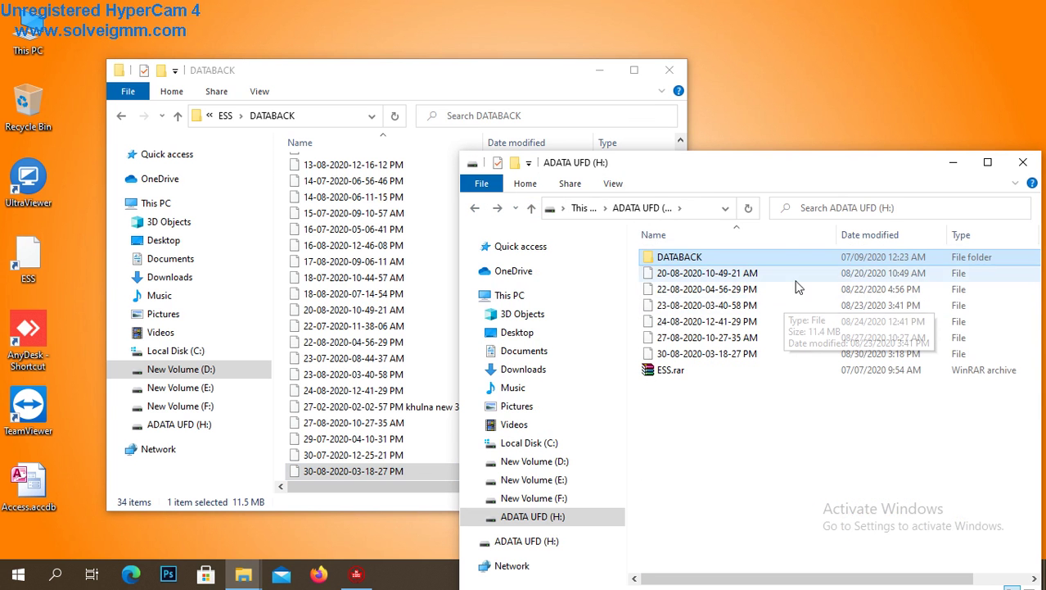
left_click_drag(802, 276, 749, 353)
left_click_drag(746, 285, 709, 255)
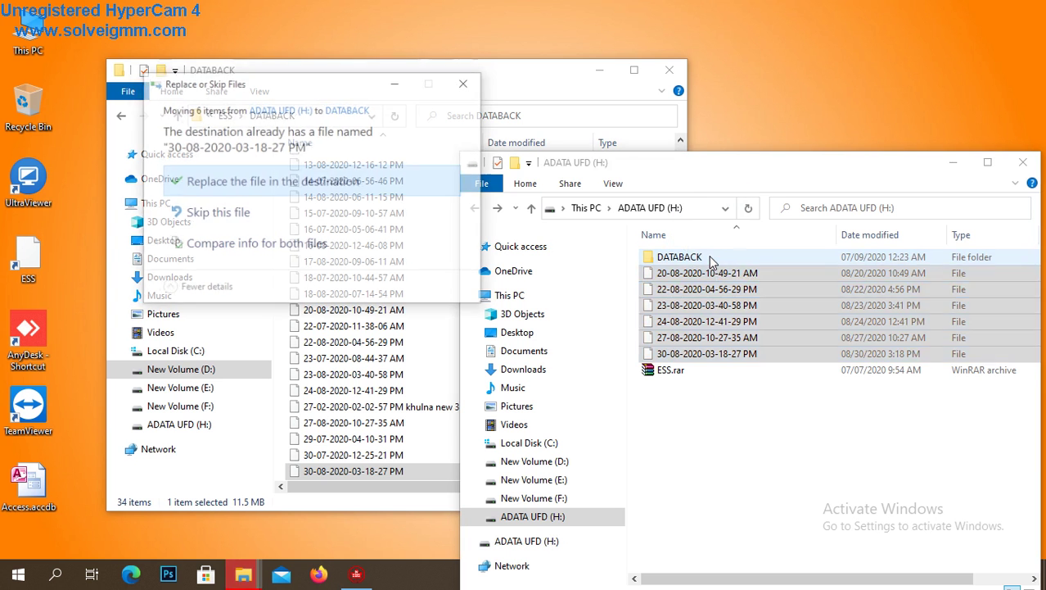
left_click(363, 192)
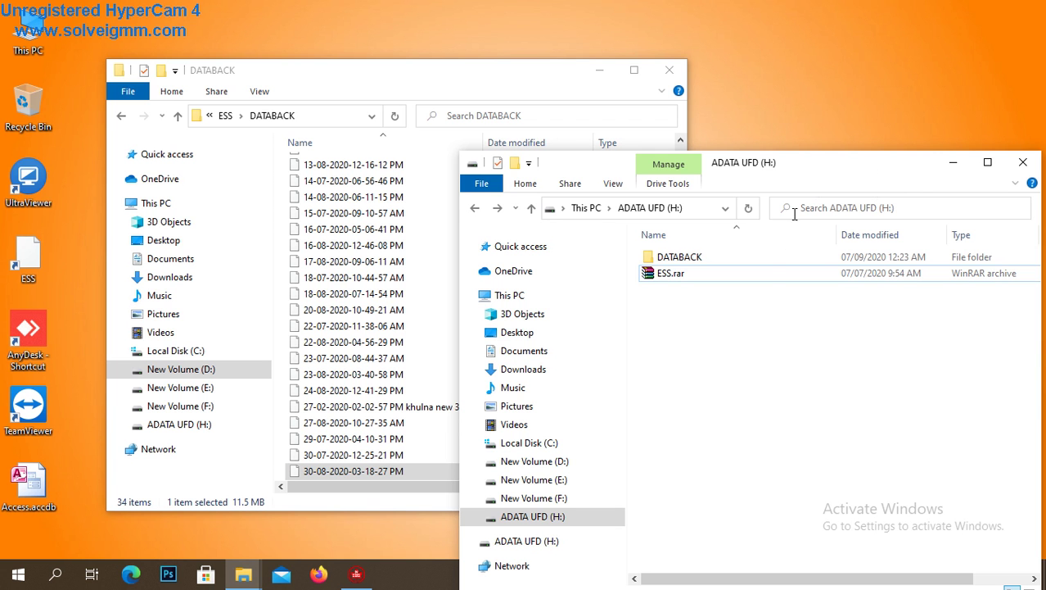
Step: Close both File Explorer windows, checking the start of the D:\ESS\DATABACK file list before closing it
left_click(1023, 163)
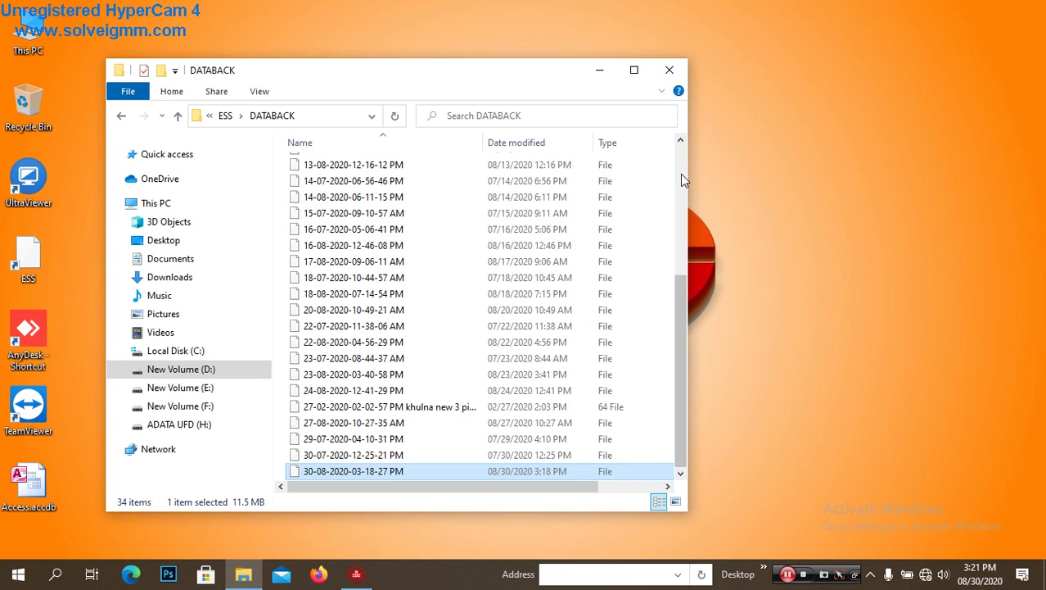
left_click(680, 174)
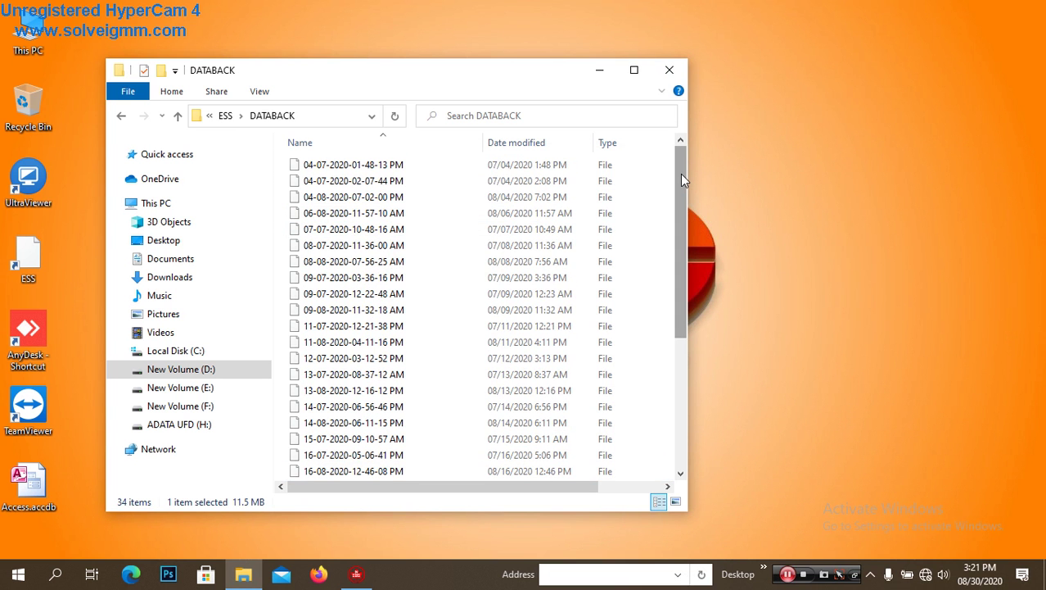
left_click(670, 74)
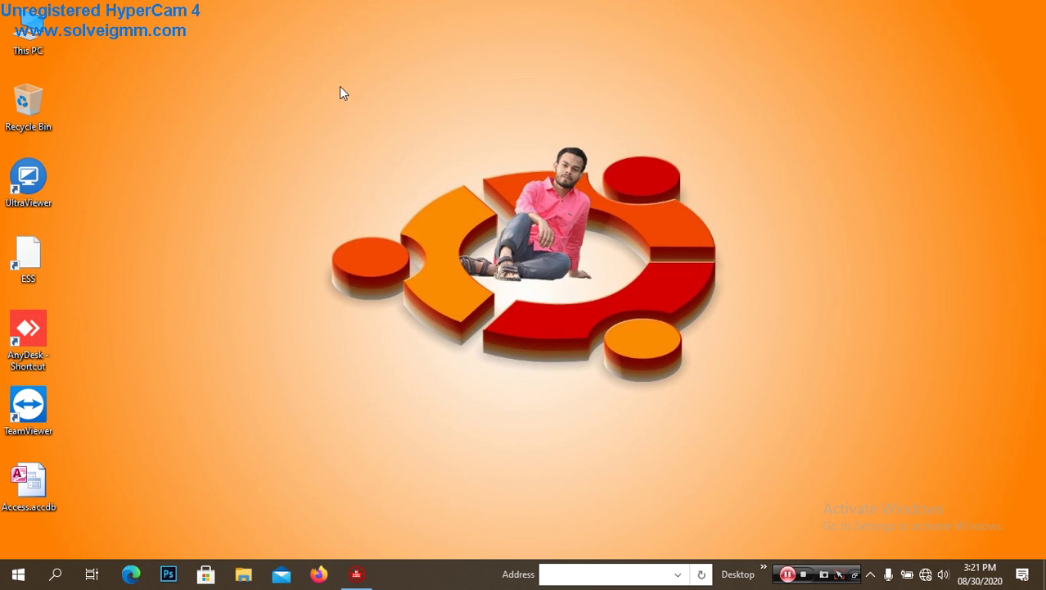